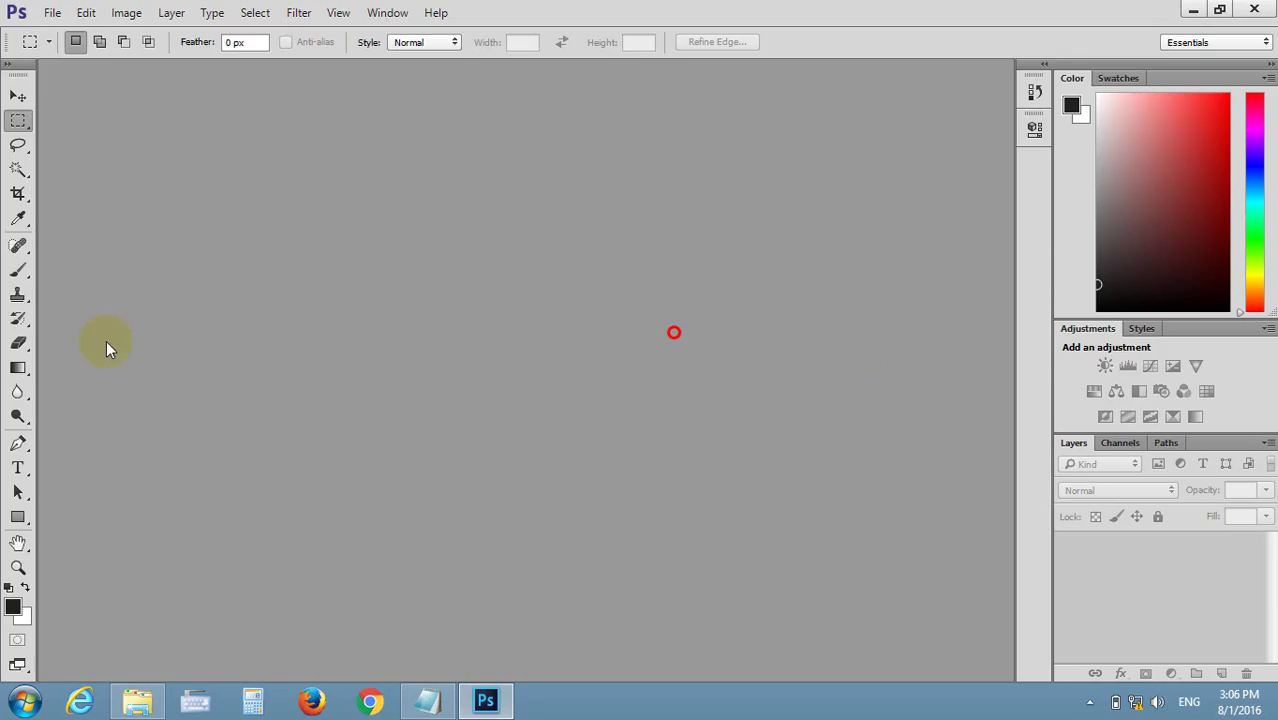
Type the heading 'ឆ្នាំង Interface' in Notepad with a row of dashes beneath it
click(17, 95)
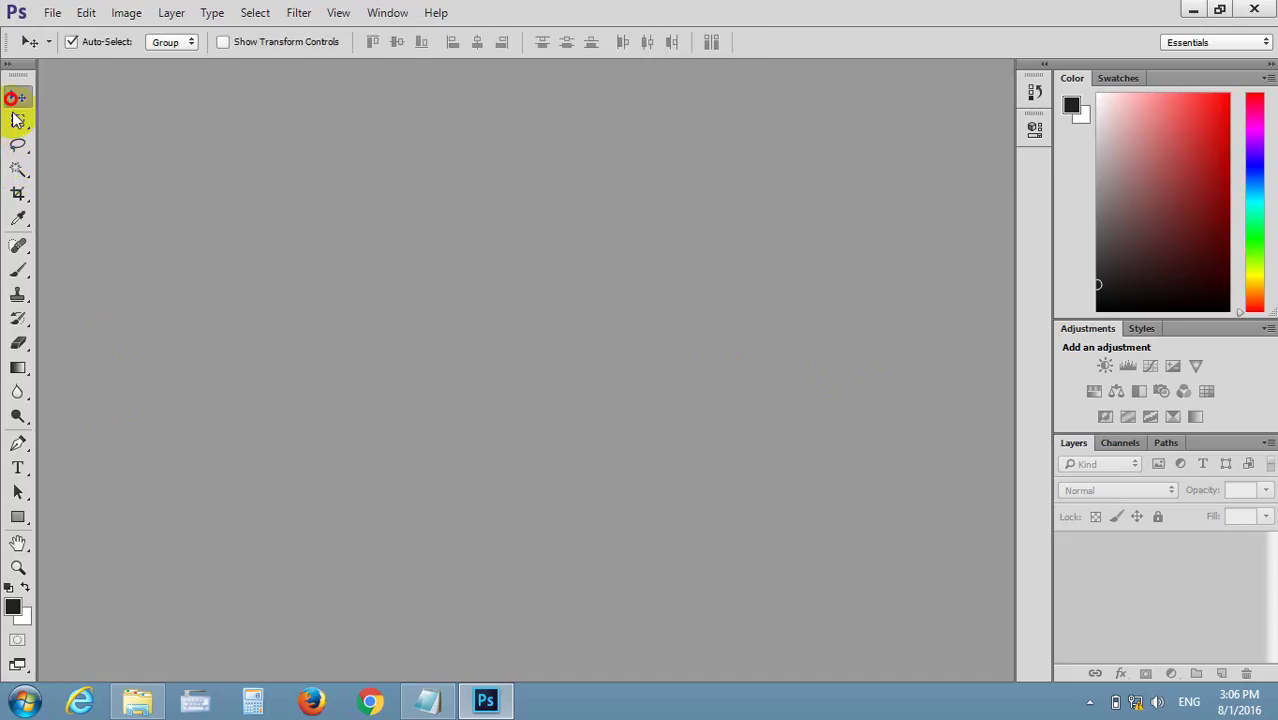
mouse_move(427, 700)
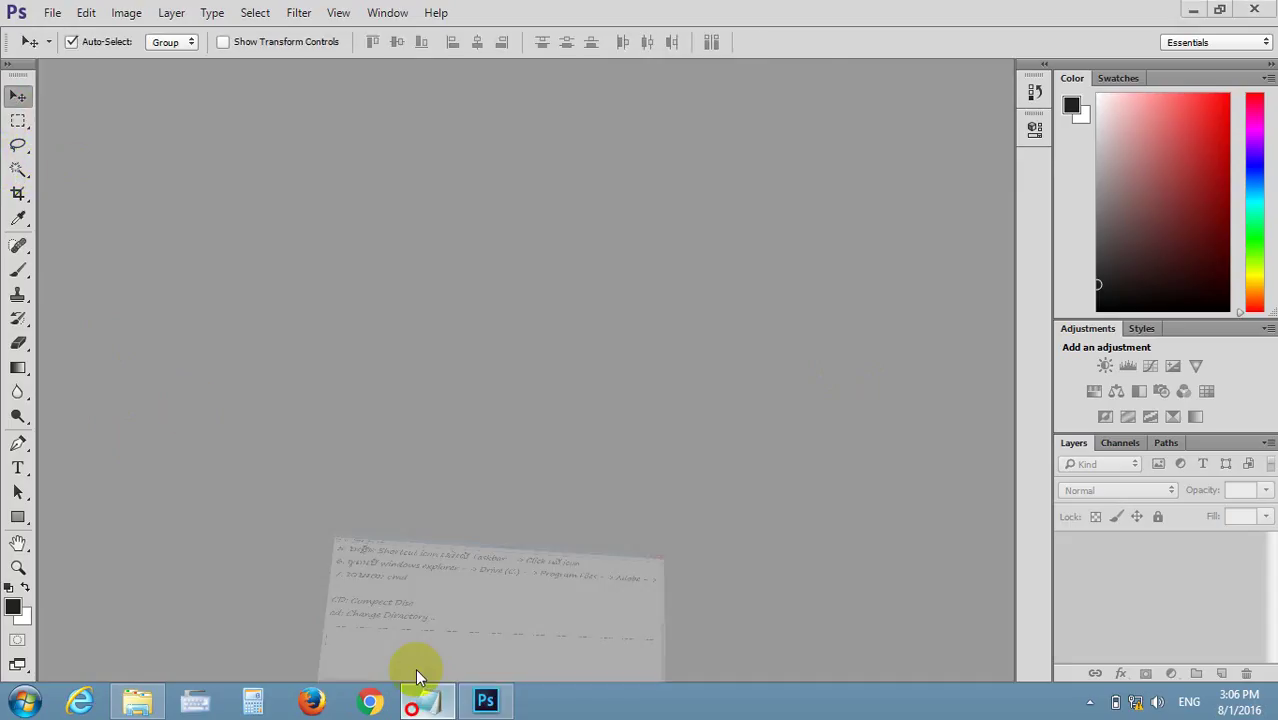
click(415, 672)
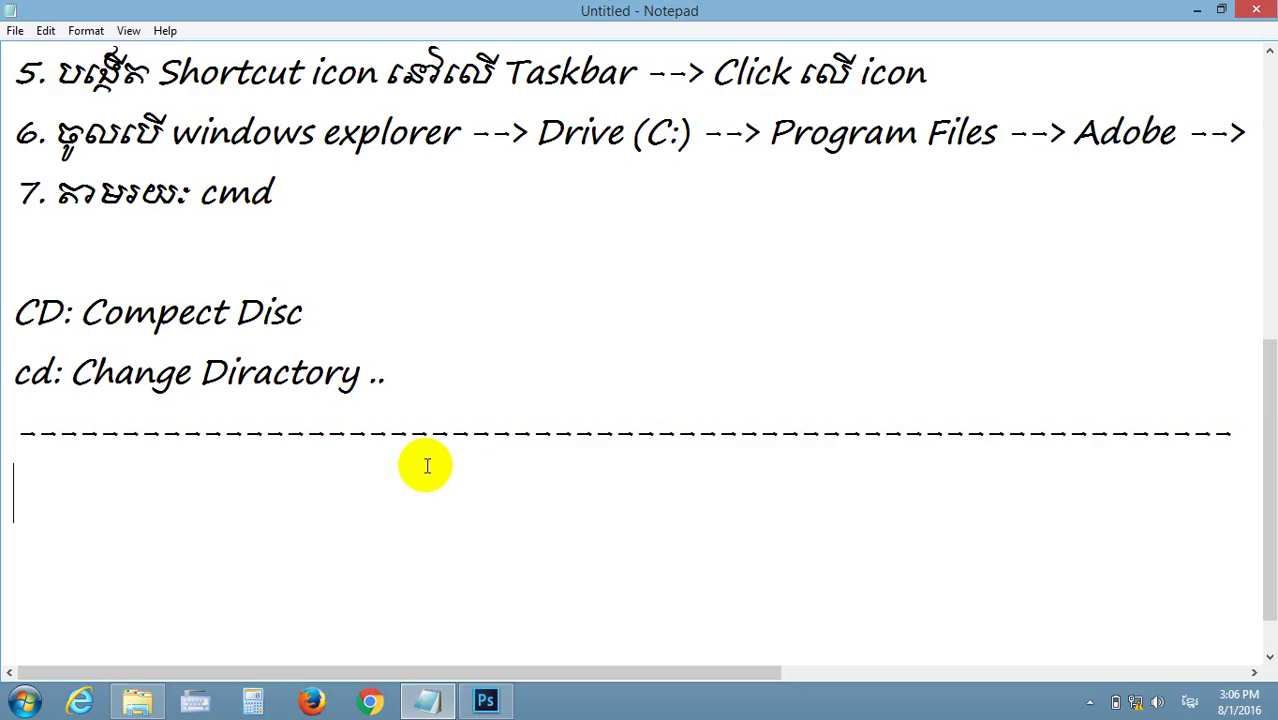
text(ឆ្នាំង )
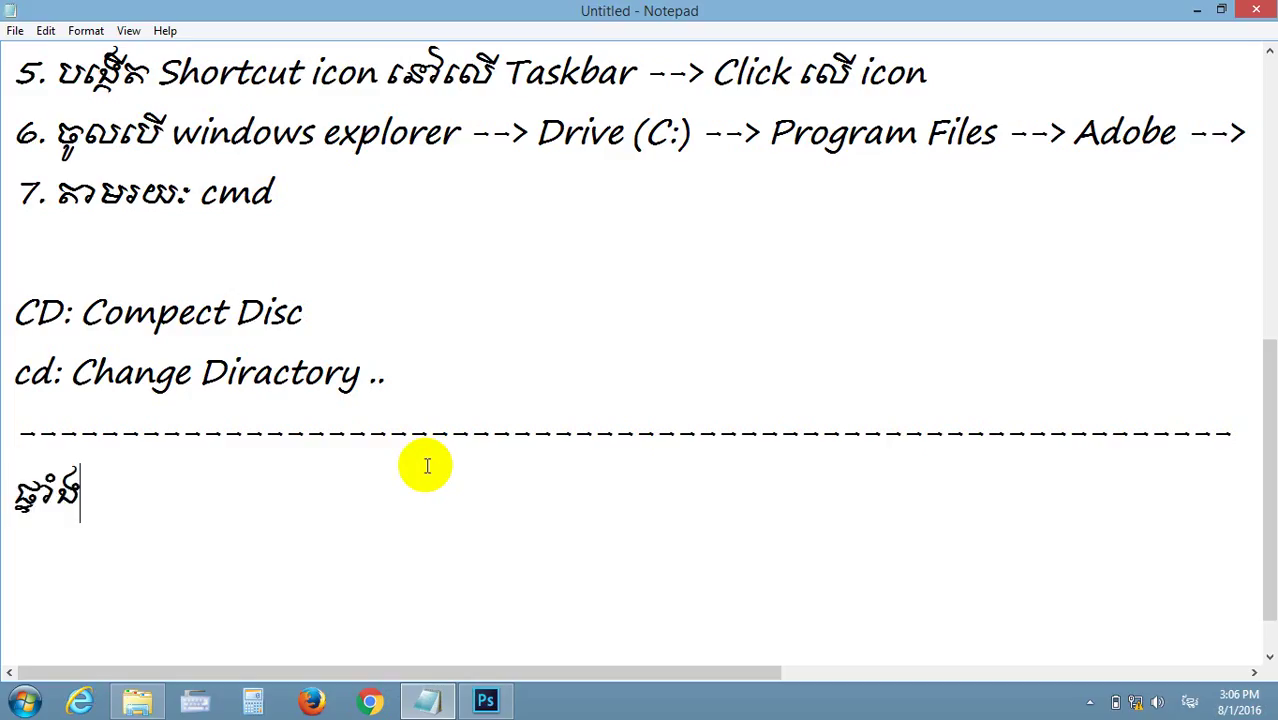
text(Inte)
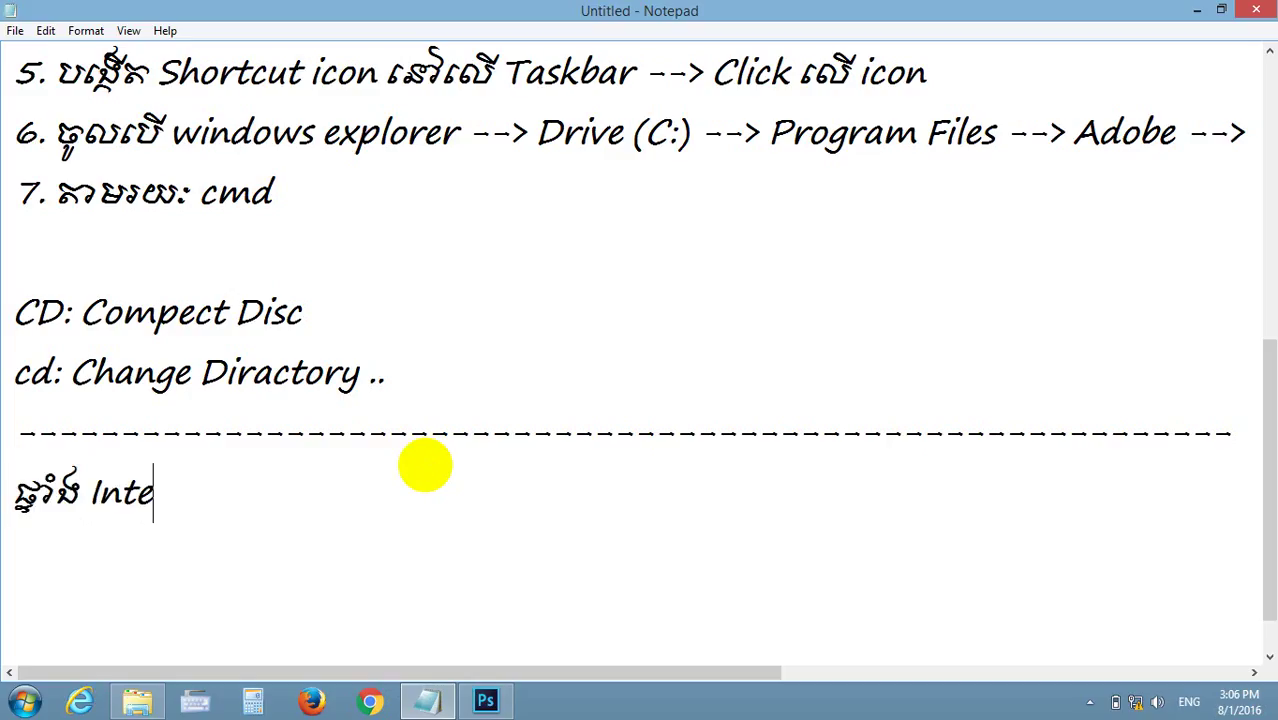
text(rface)
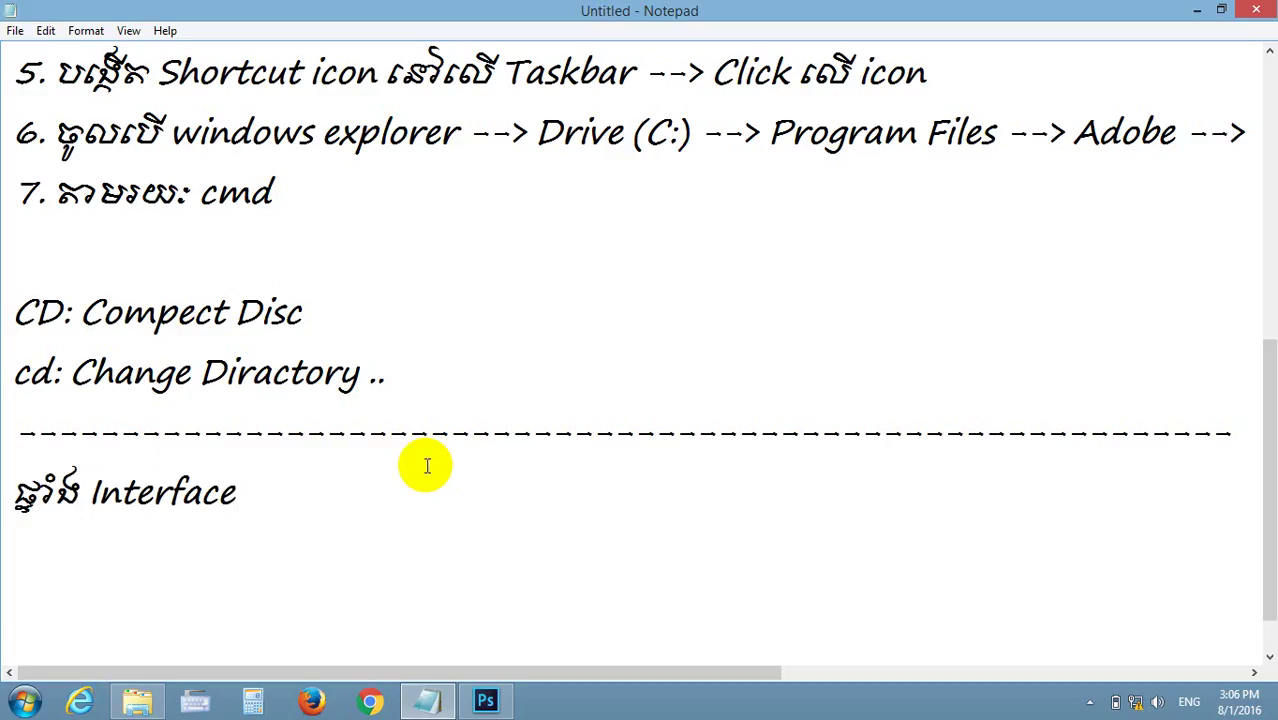
key(Return)
text(------------)
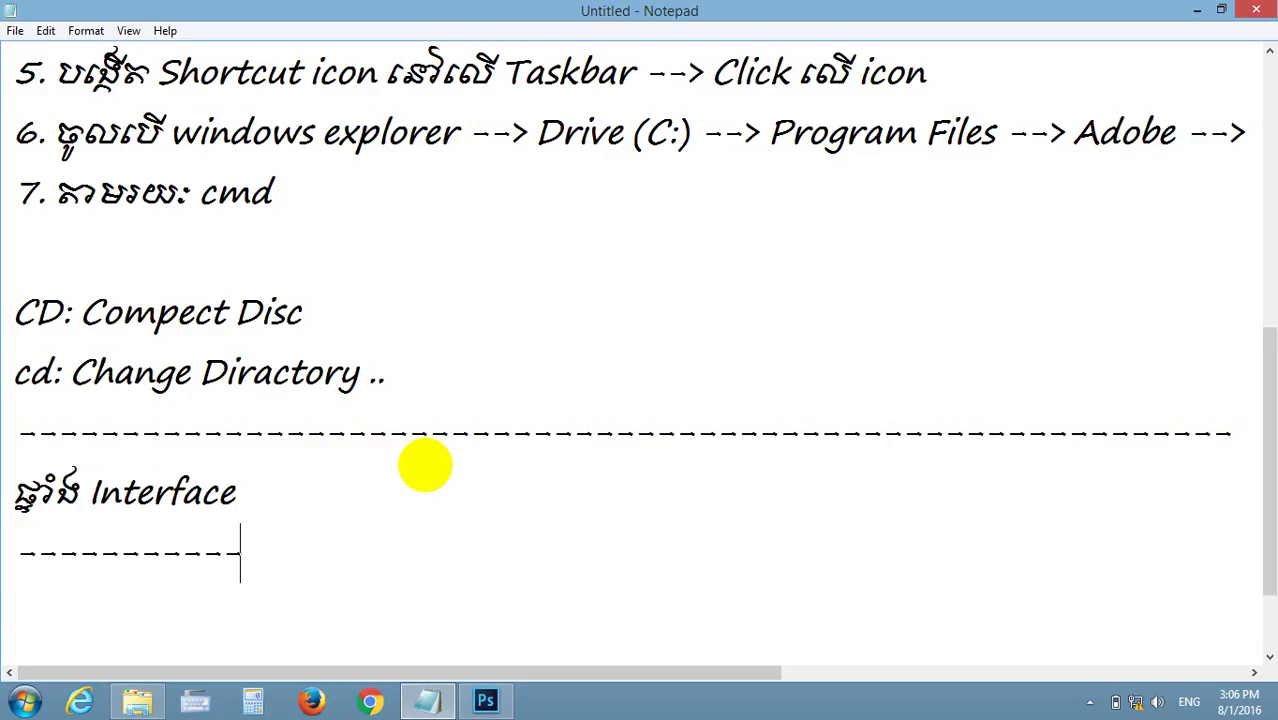
text(---)
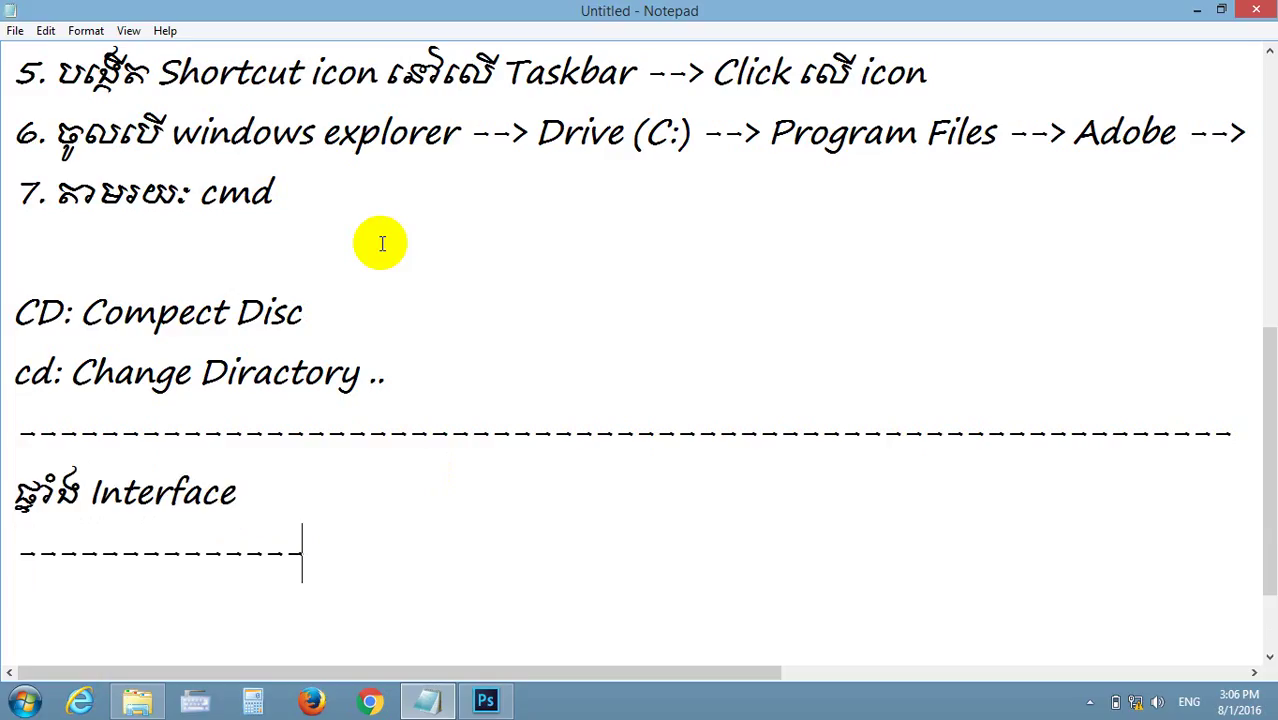
Select 'nterface' in Notepad, then bring the empty Photoshop workspace to the front
drag(234, 492, 89, 494)
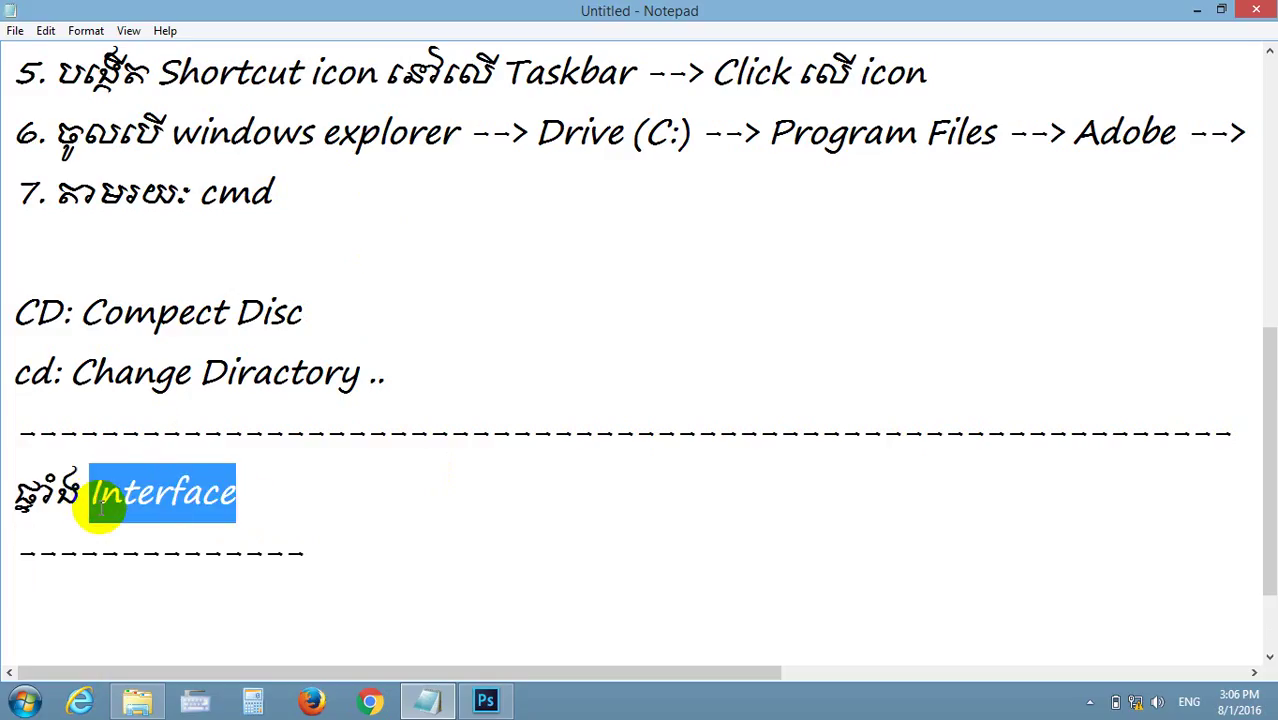
click(486, 700)
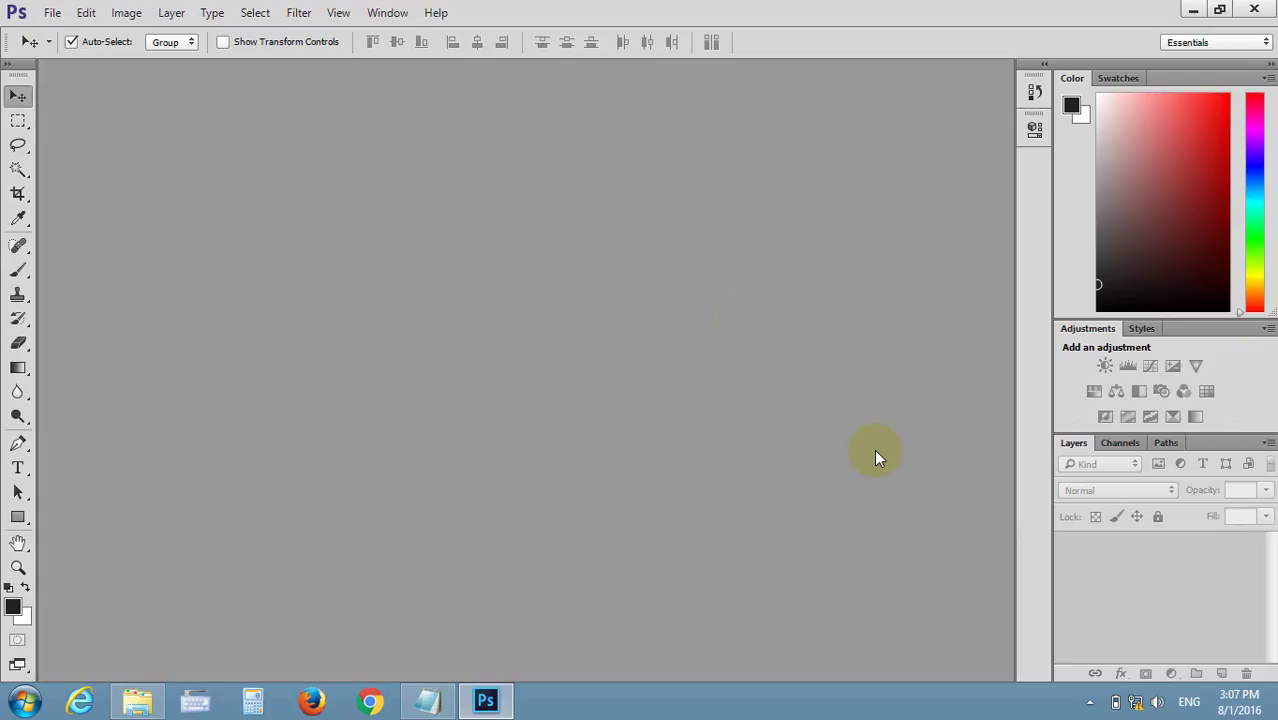
Open and dismiss the Start menu, then bring the Notepad notes back in front
click(22, 703)
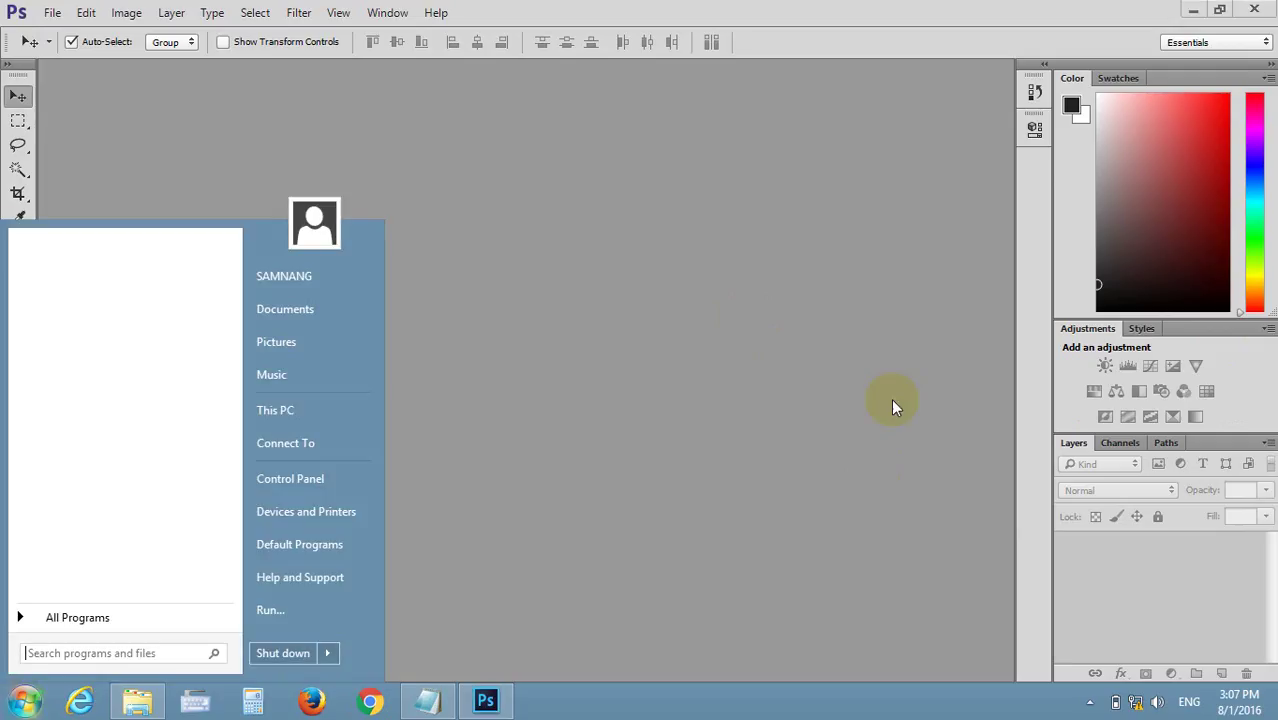
click(839, 398)
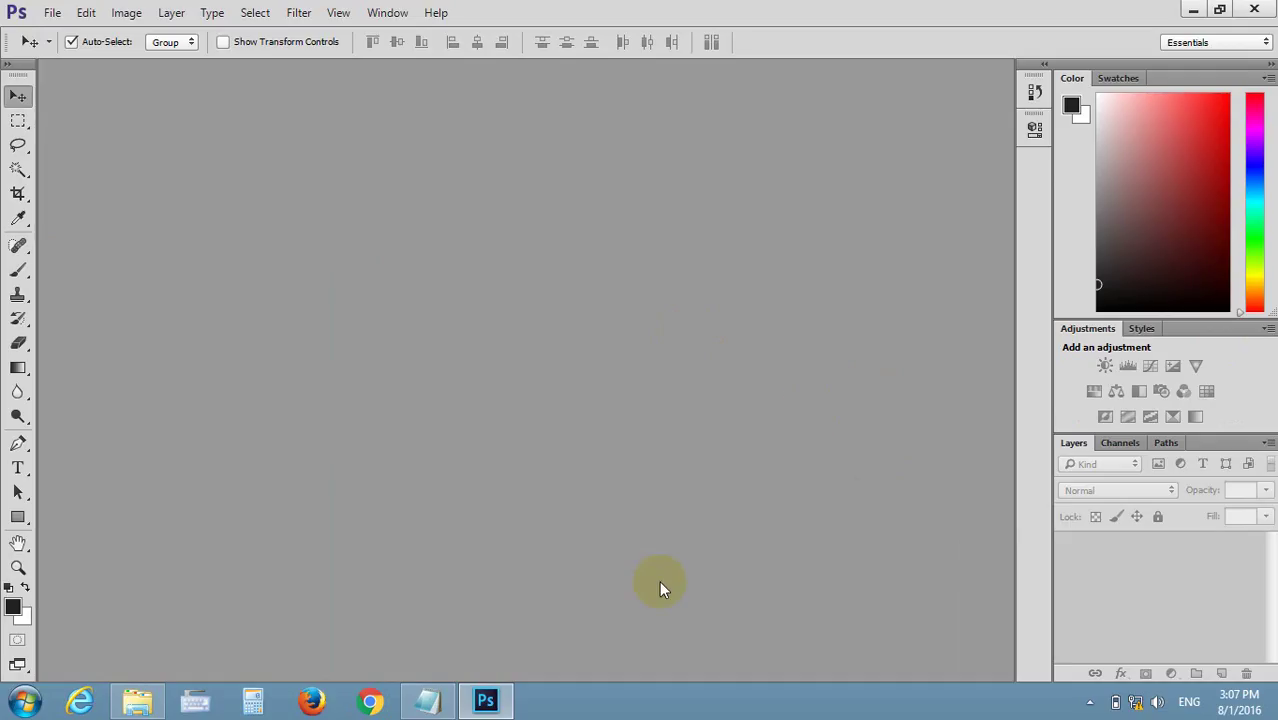
click(428, 700)
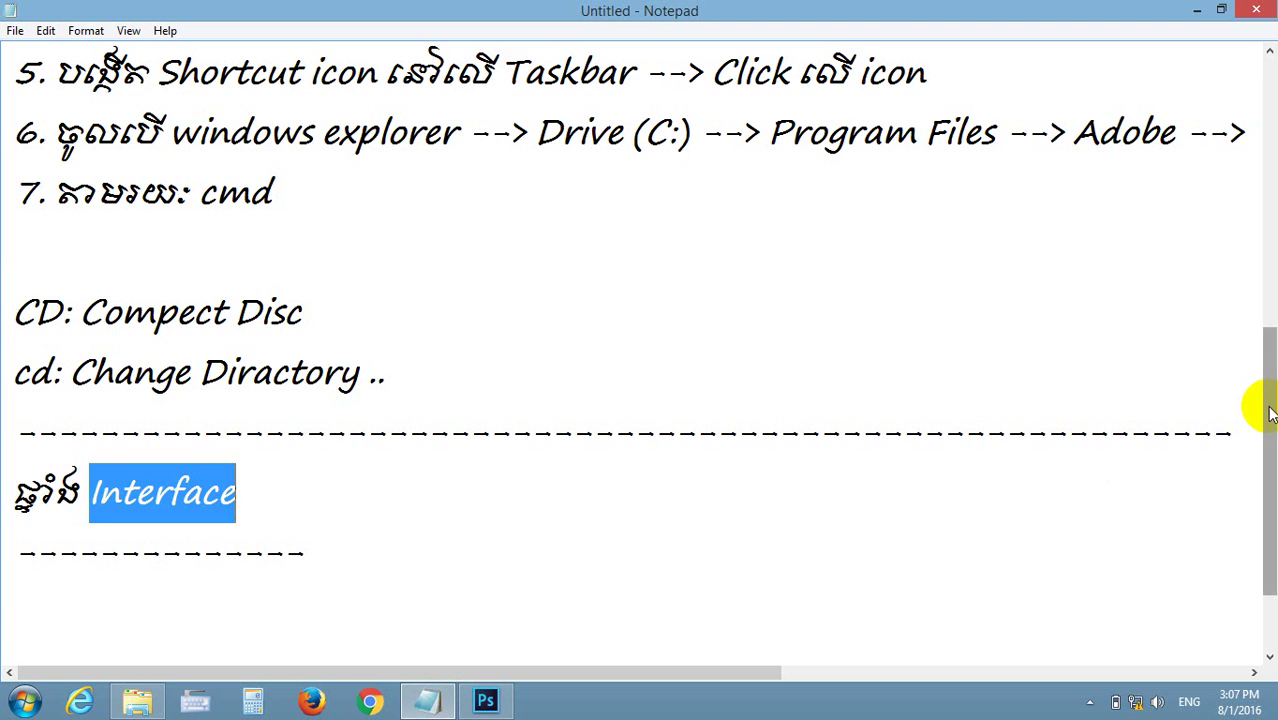
mouse_move(1260, 380)
mouse_down()
mouse_move(1262, 268)
mouse_move(1266, 447)
mouse_move(1266, 282)
mouse_move(1260, 429)
mouse_move(1254, 391)
mouse_move(1268, 285)
mouse_move(1255, 337)
mouse_move(1258, 71)
mouse_move(1247, 422)
mouse_move(1270, 500)
mouse_up()
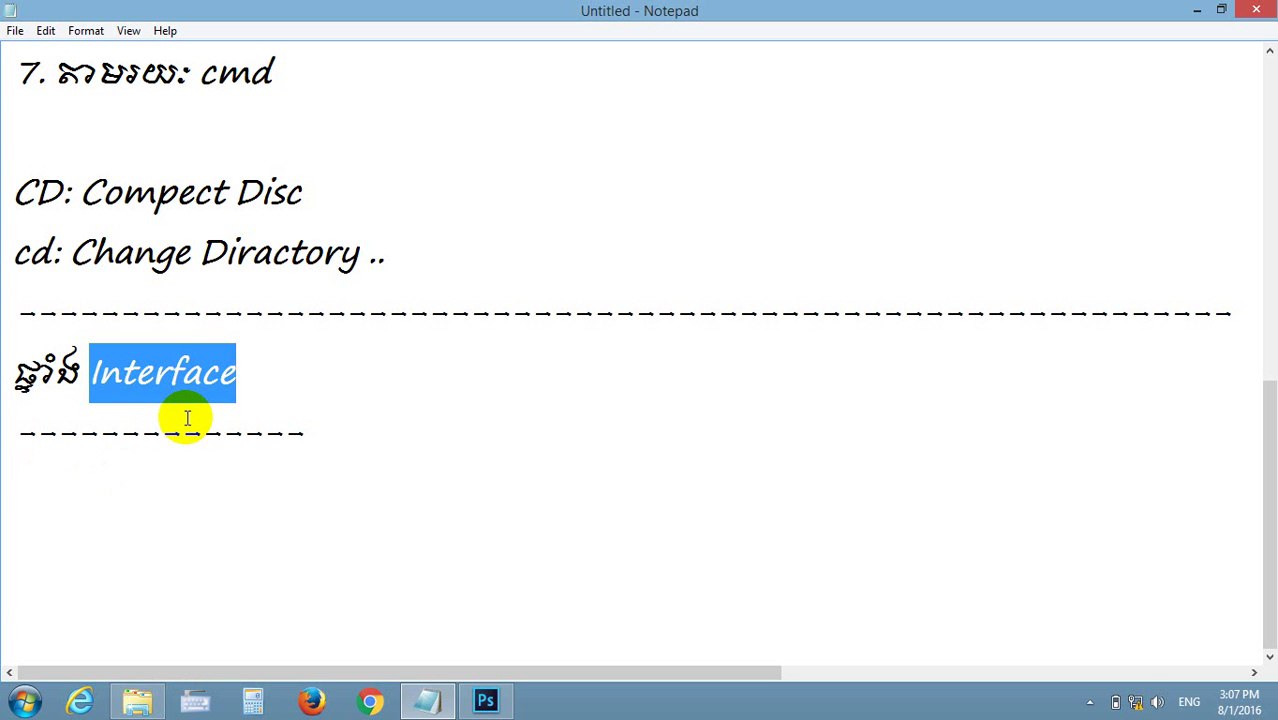
Minimize Notepad and Photoshop, then refresh the Windows desktop from its context menu
click(1197, 10)
click(1192, 9)
right_click(898, 139)
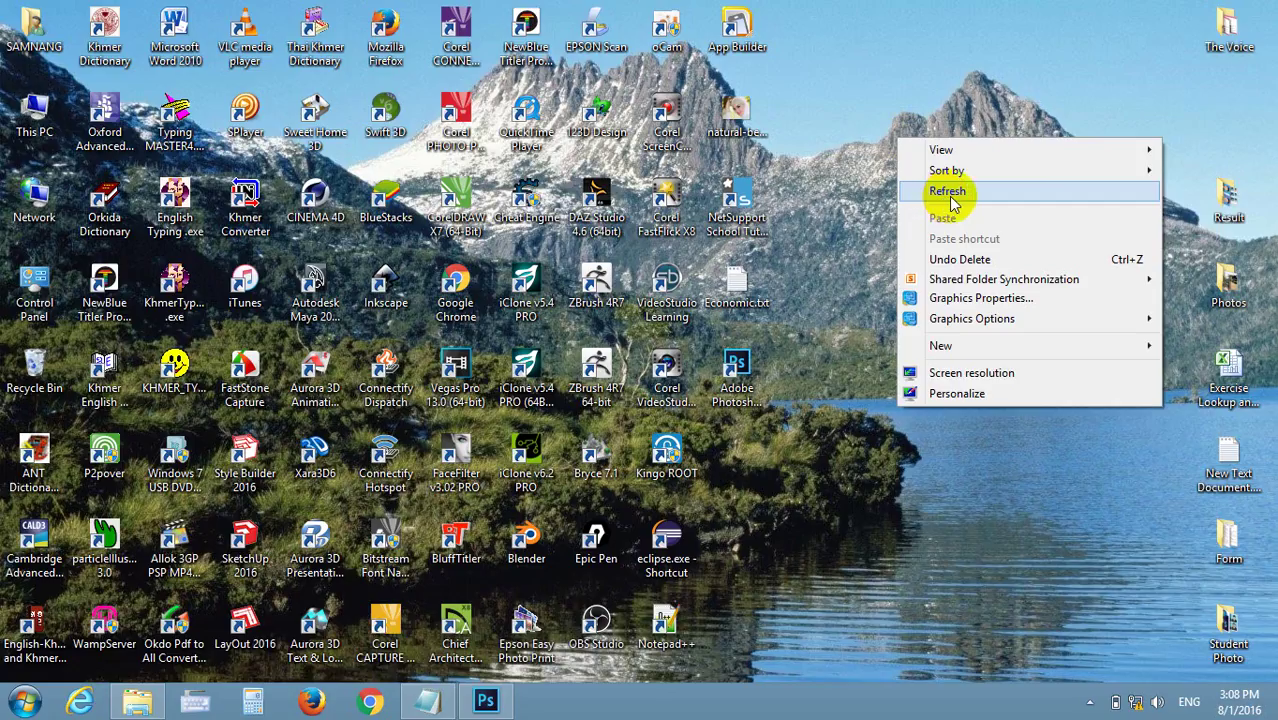
right_click(812, 200)
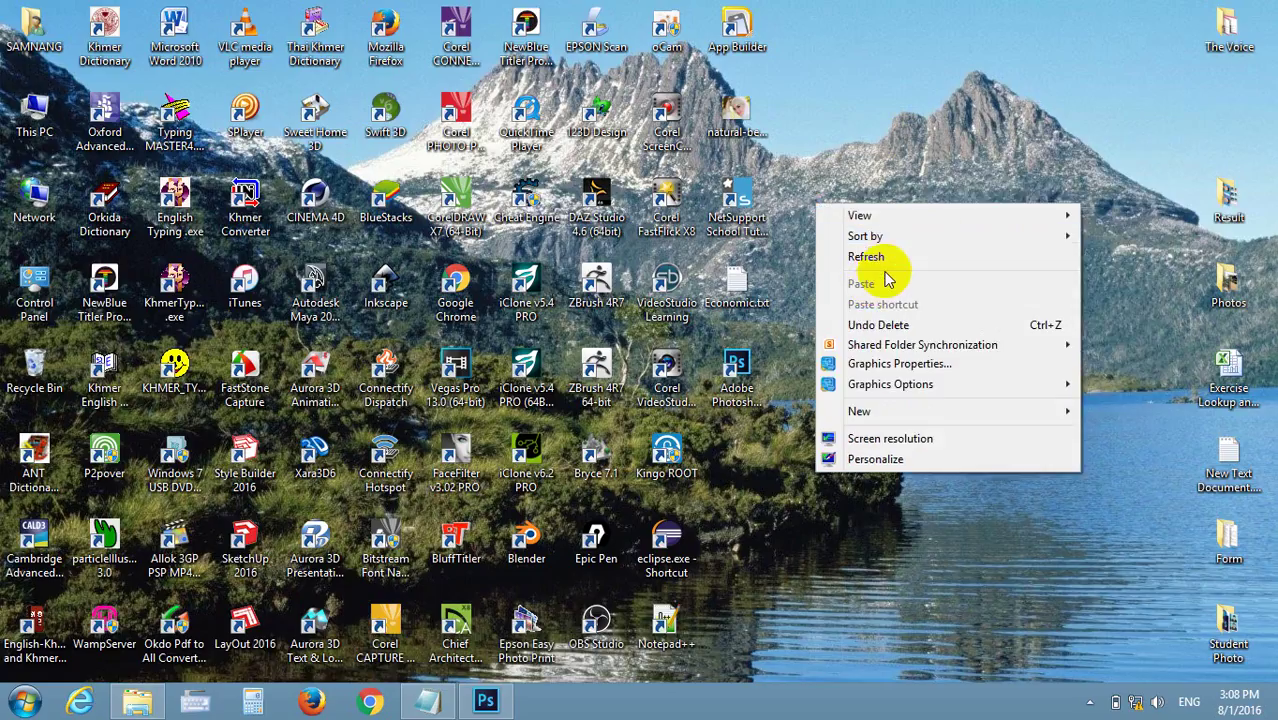
click(882, 254)
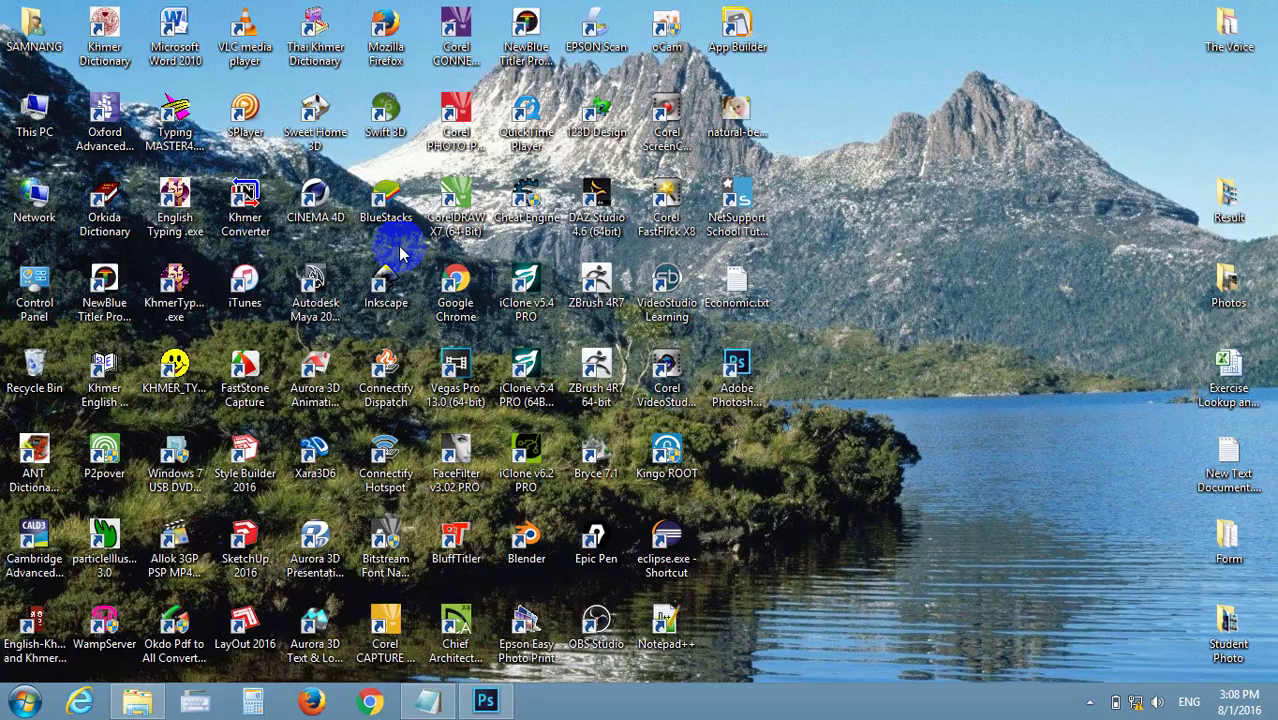
Restore Photoshop briefly, then bring the Notepad notes back to the front
click(485, 700)
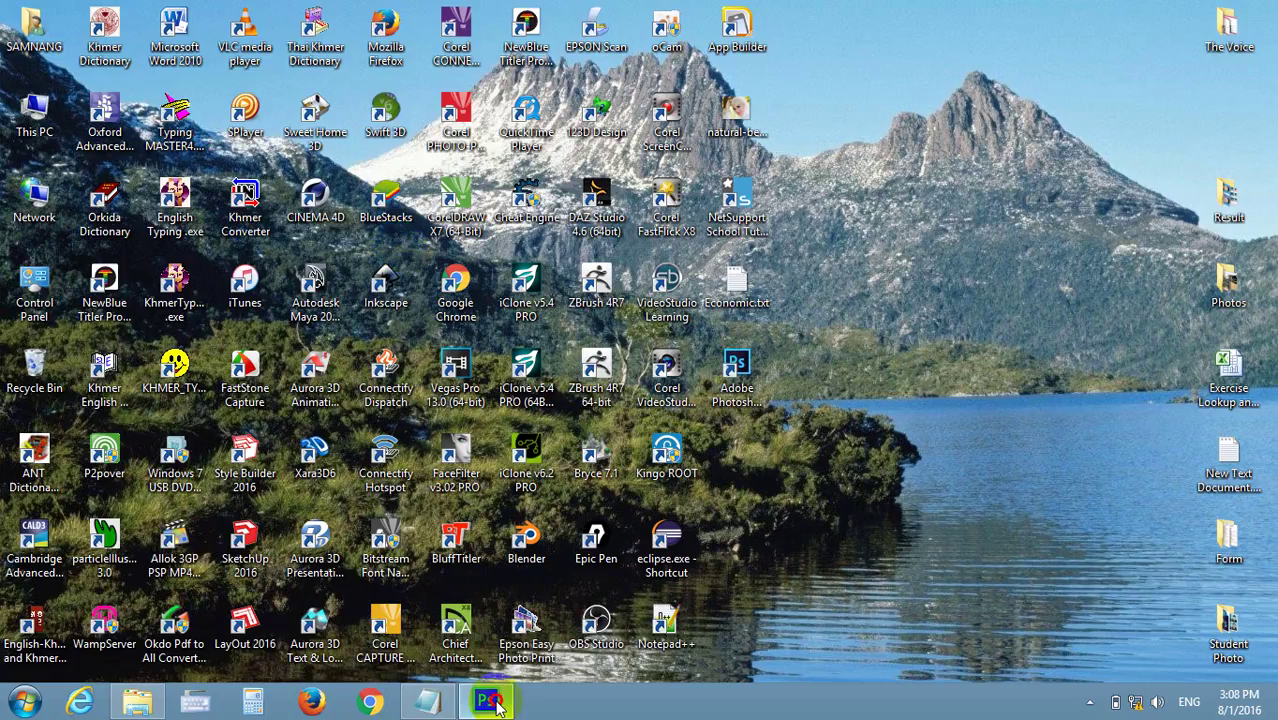
click(18, 96)
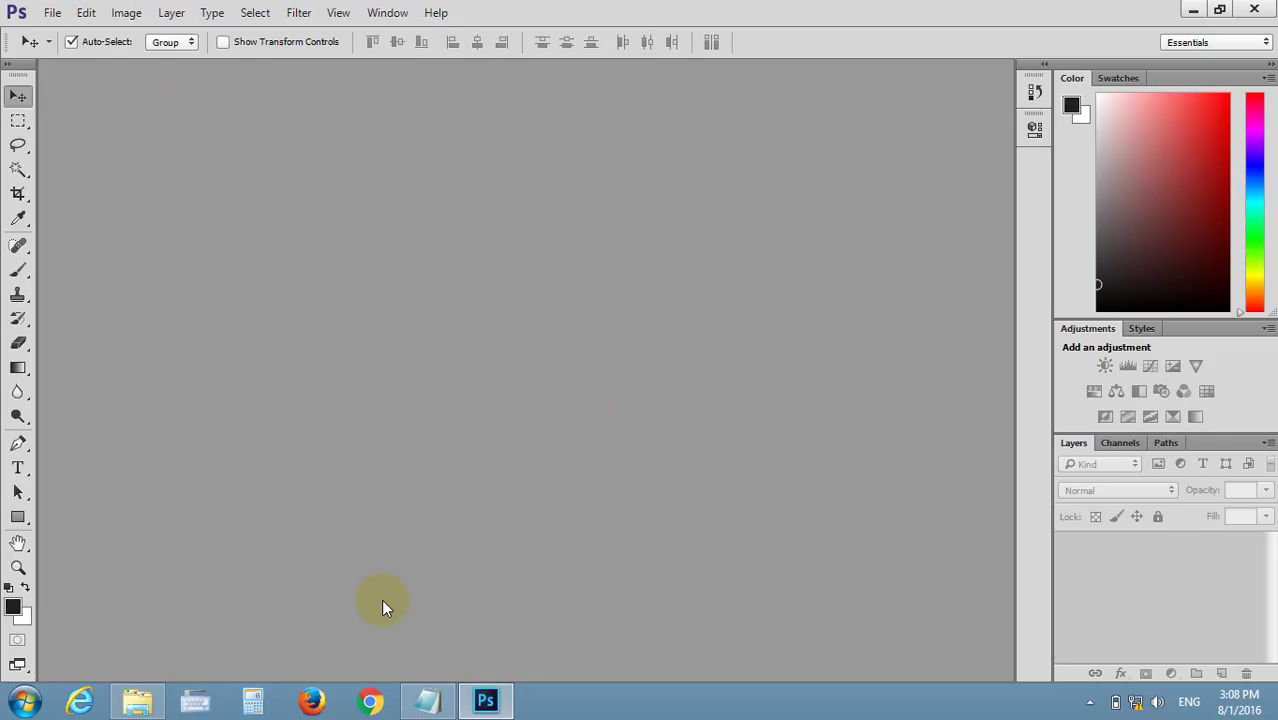
click(425, 698)
Append 'Adobe Photoshop' to the heading, lengthen the dashed underline, and minimize Notepad
click(320, 380)
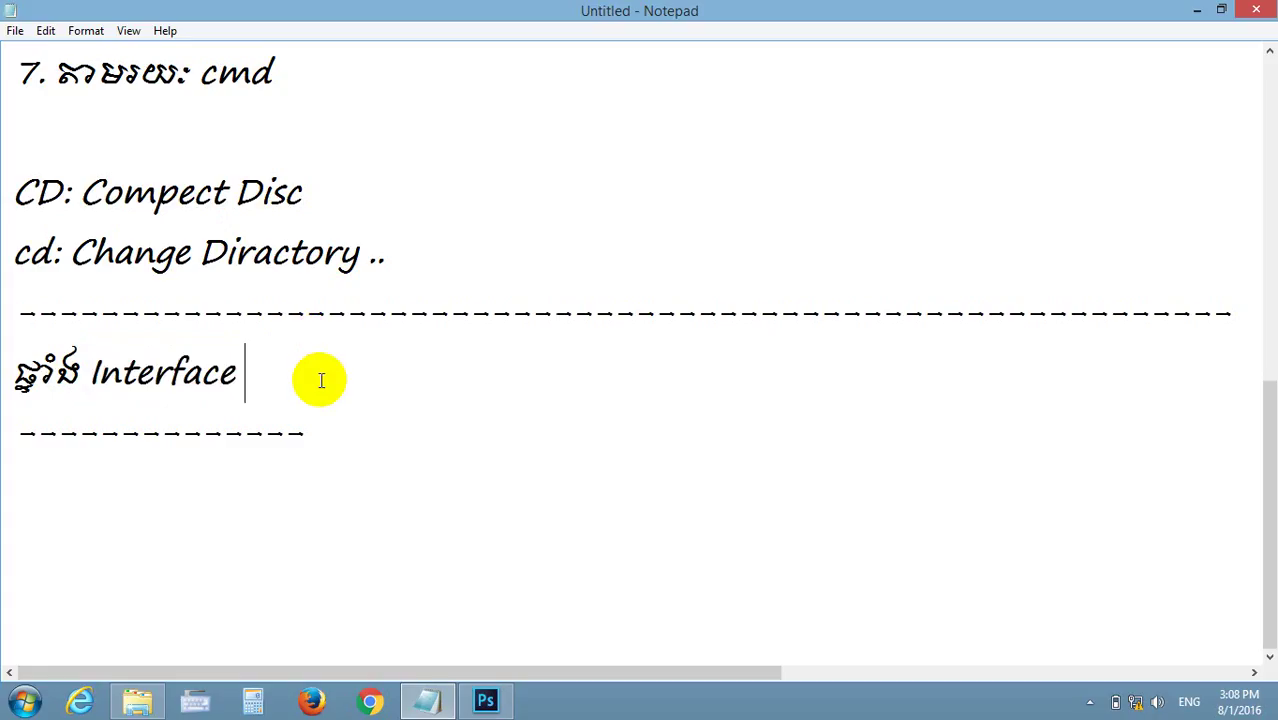
text(Adob)
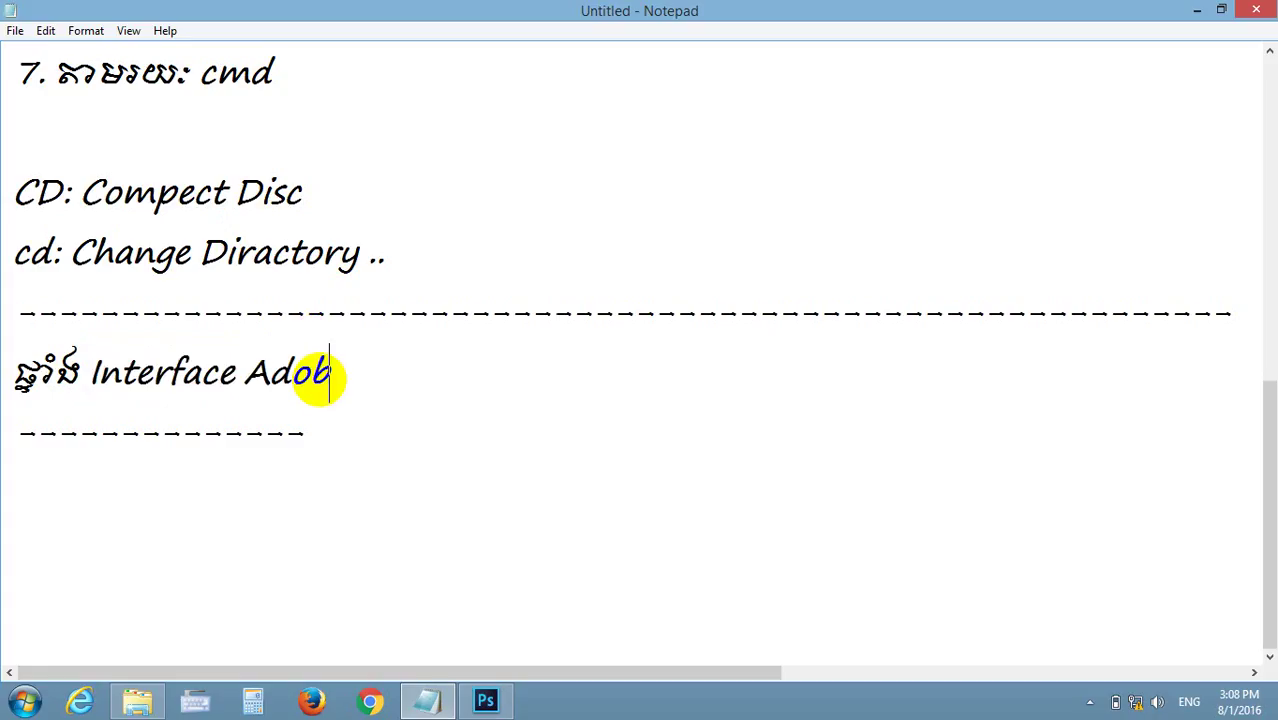
text(e Pho)
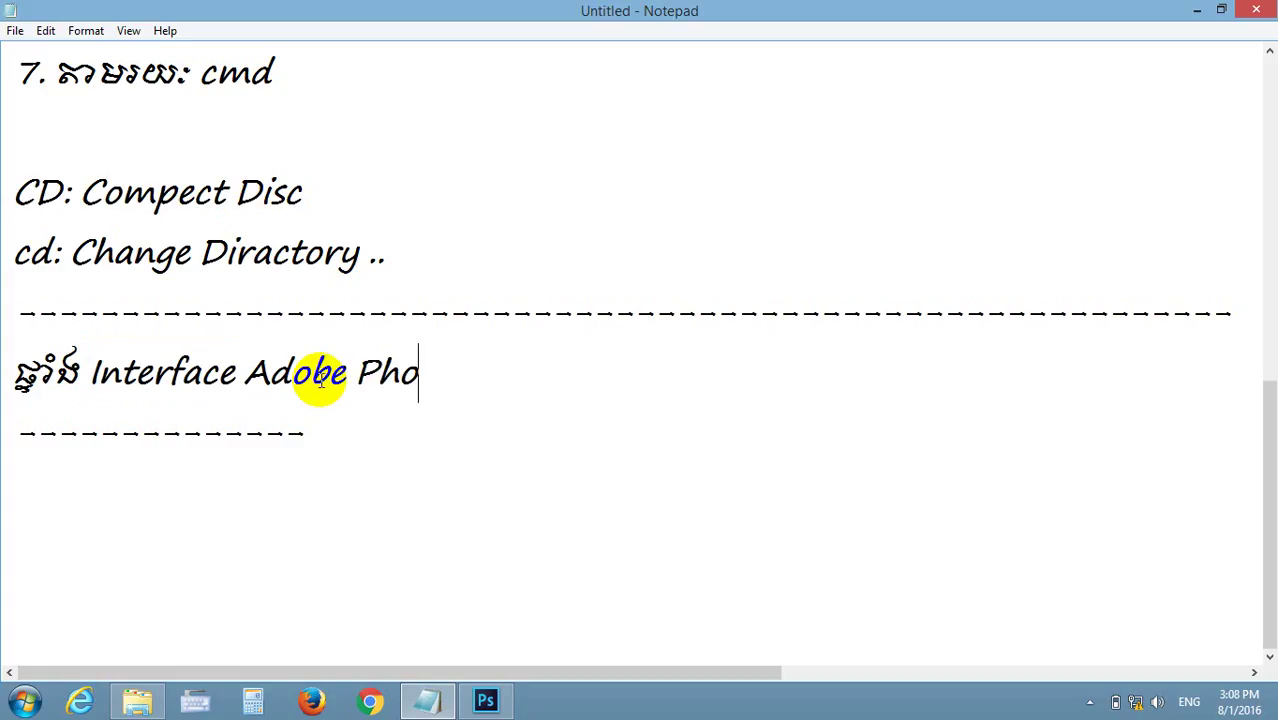
text(tosho)
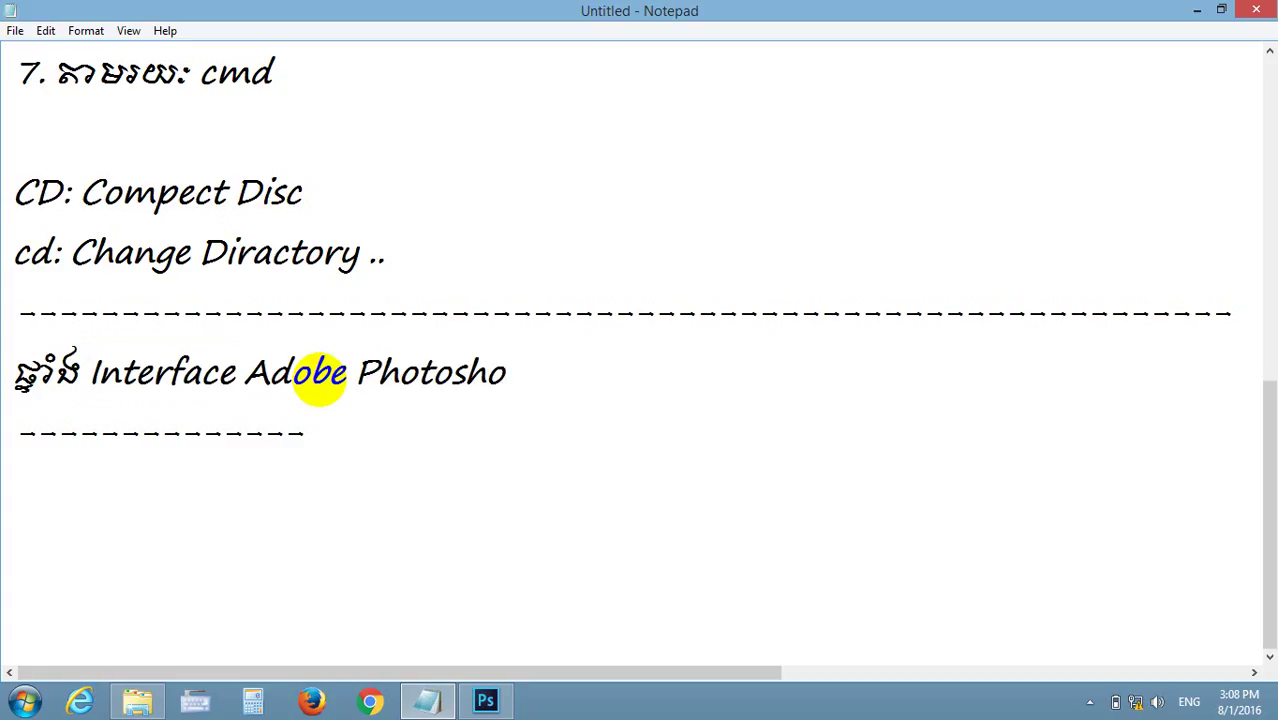
text(p)
key(Down)
text(----------------)
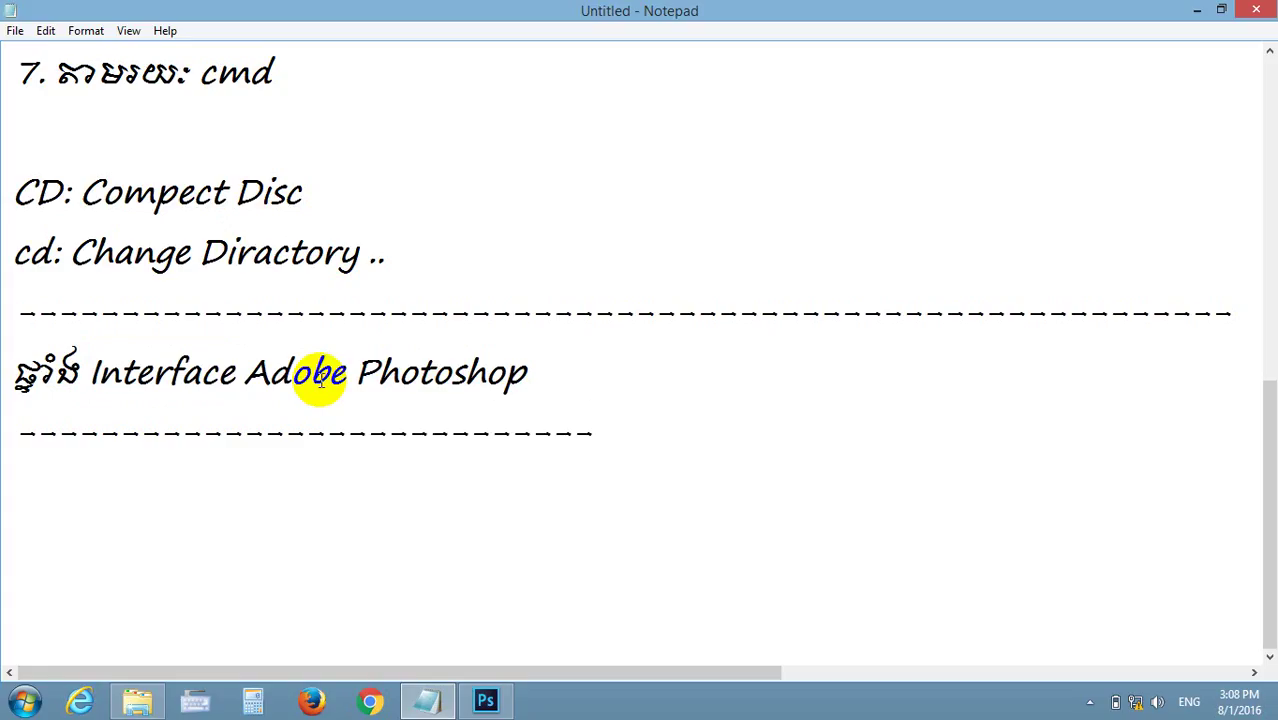
key(Return)
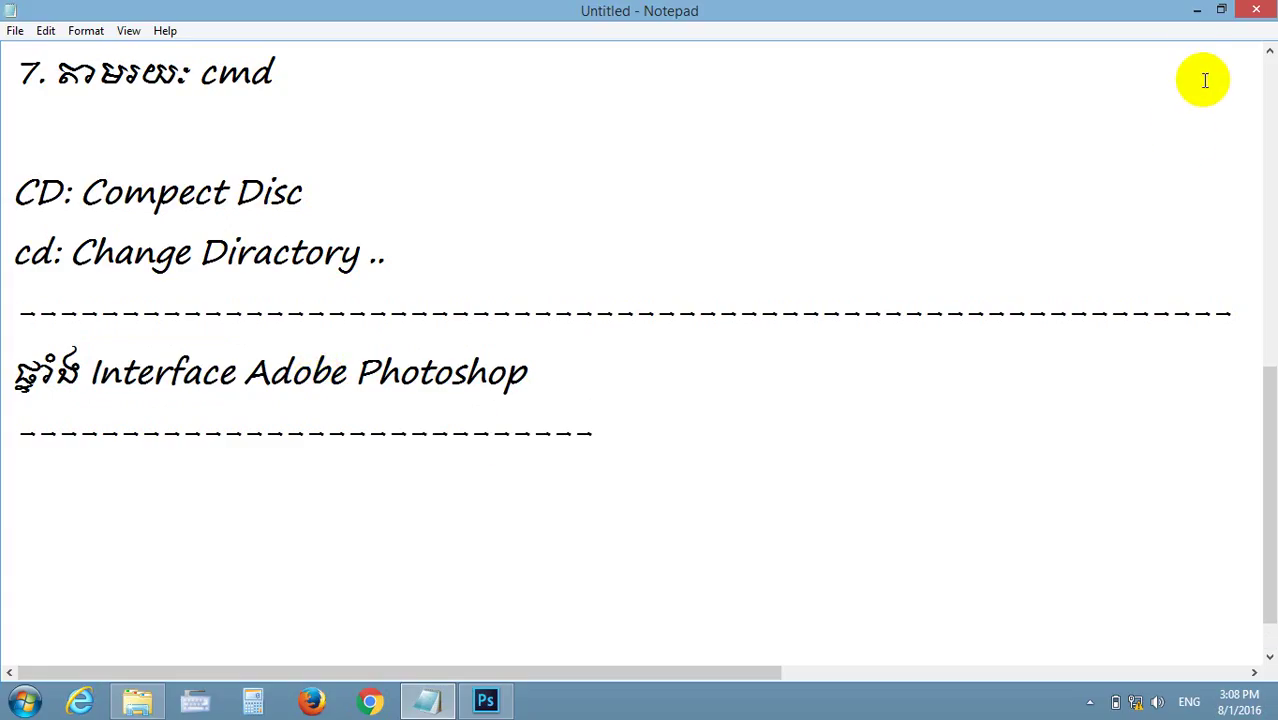
click(1196, 10)
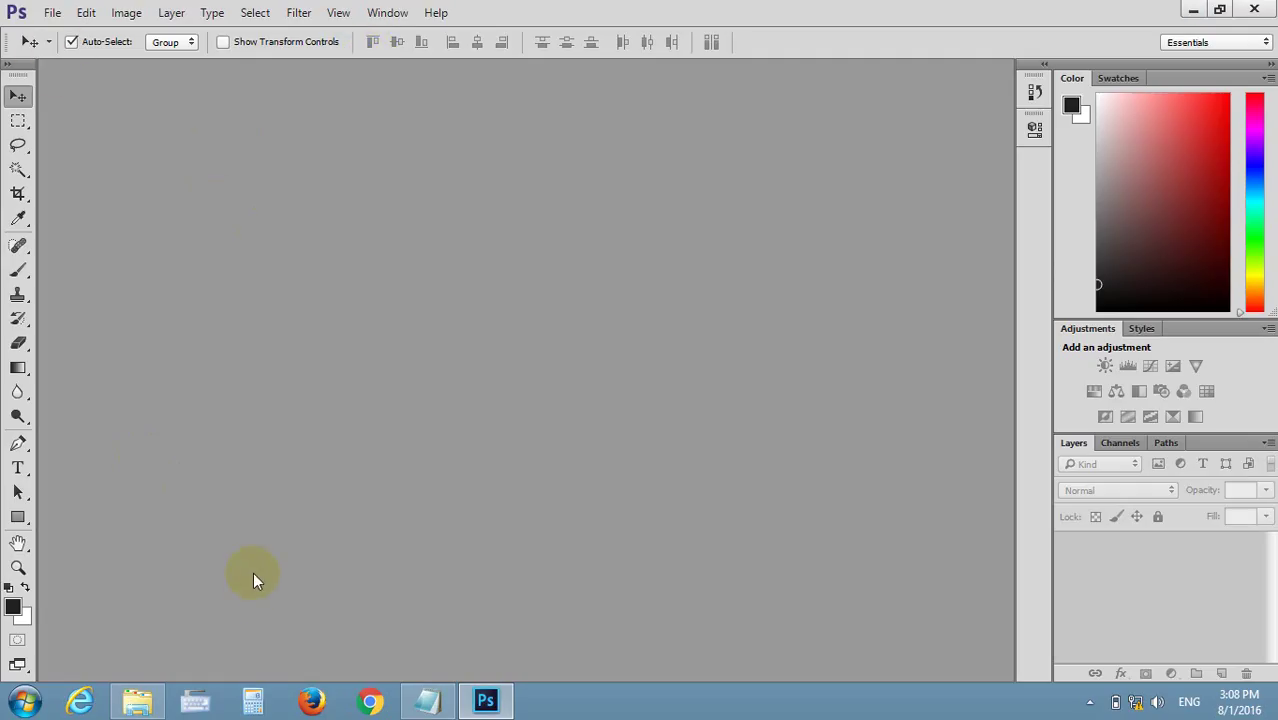
mouse_move(137, 701)
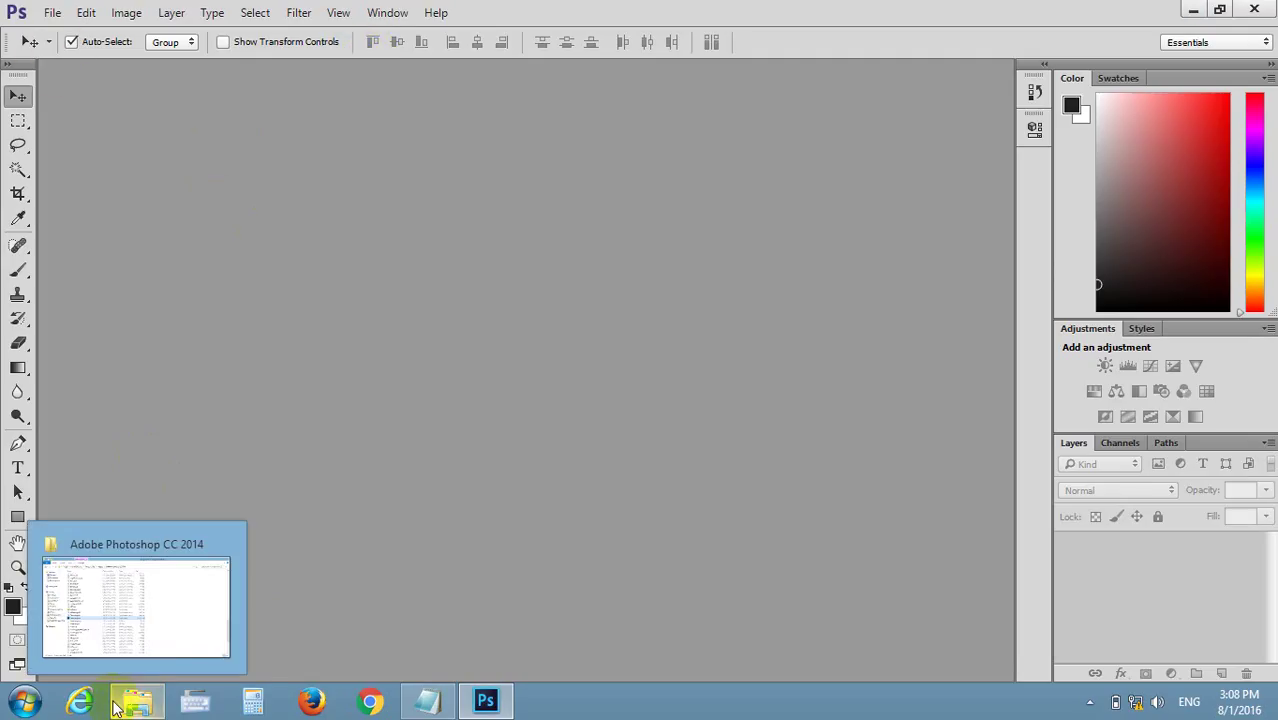
middle_click(115, 705)
click(98, 414)
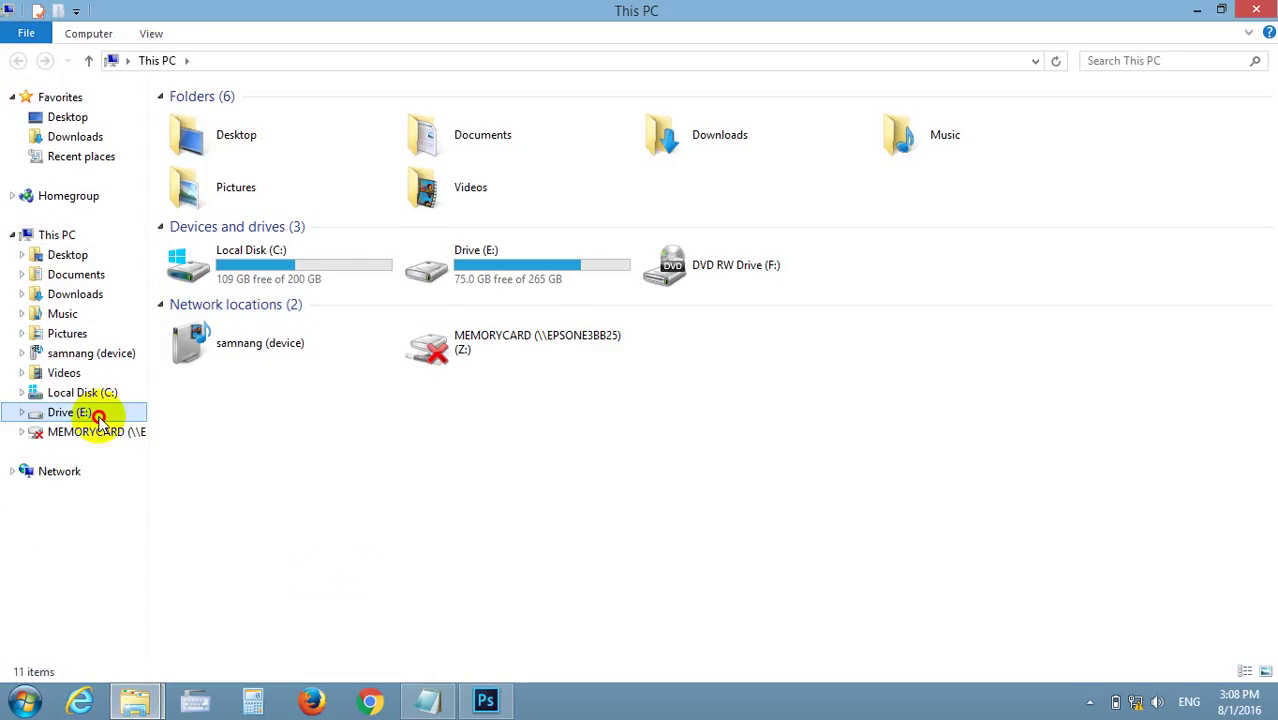
double_click(243, 134)
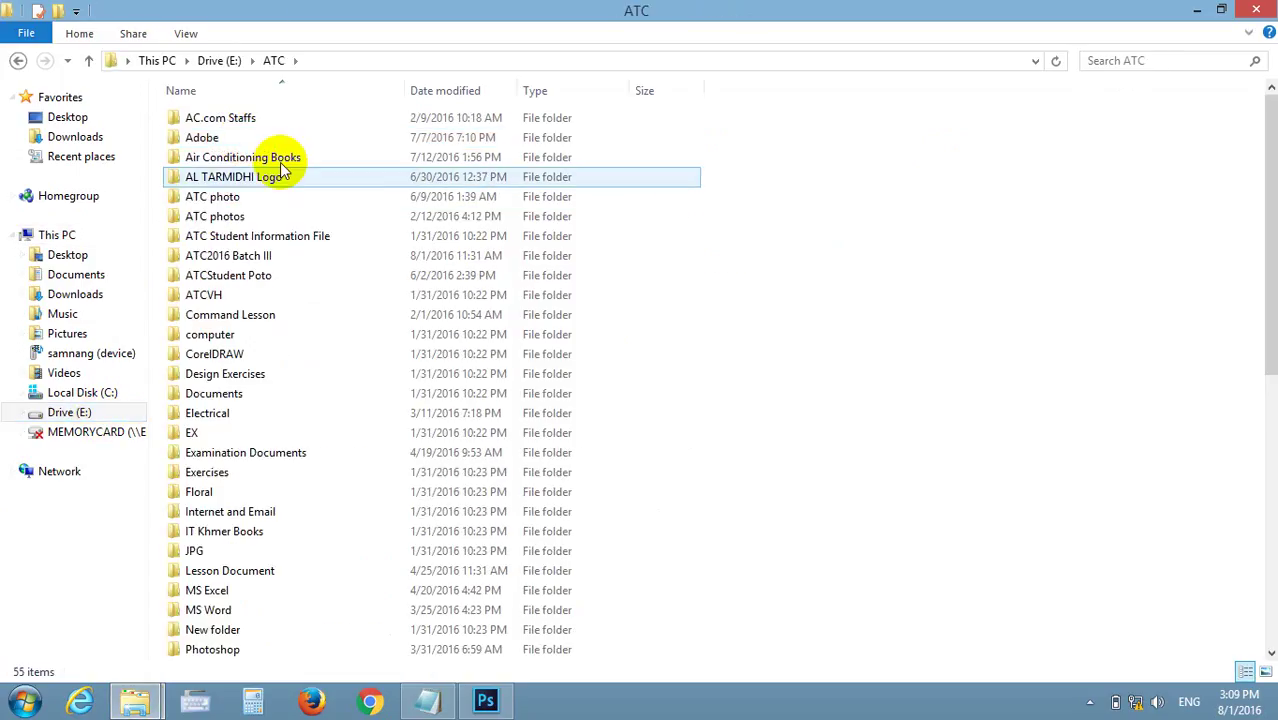
double_click(271, 137)
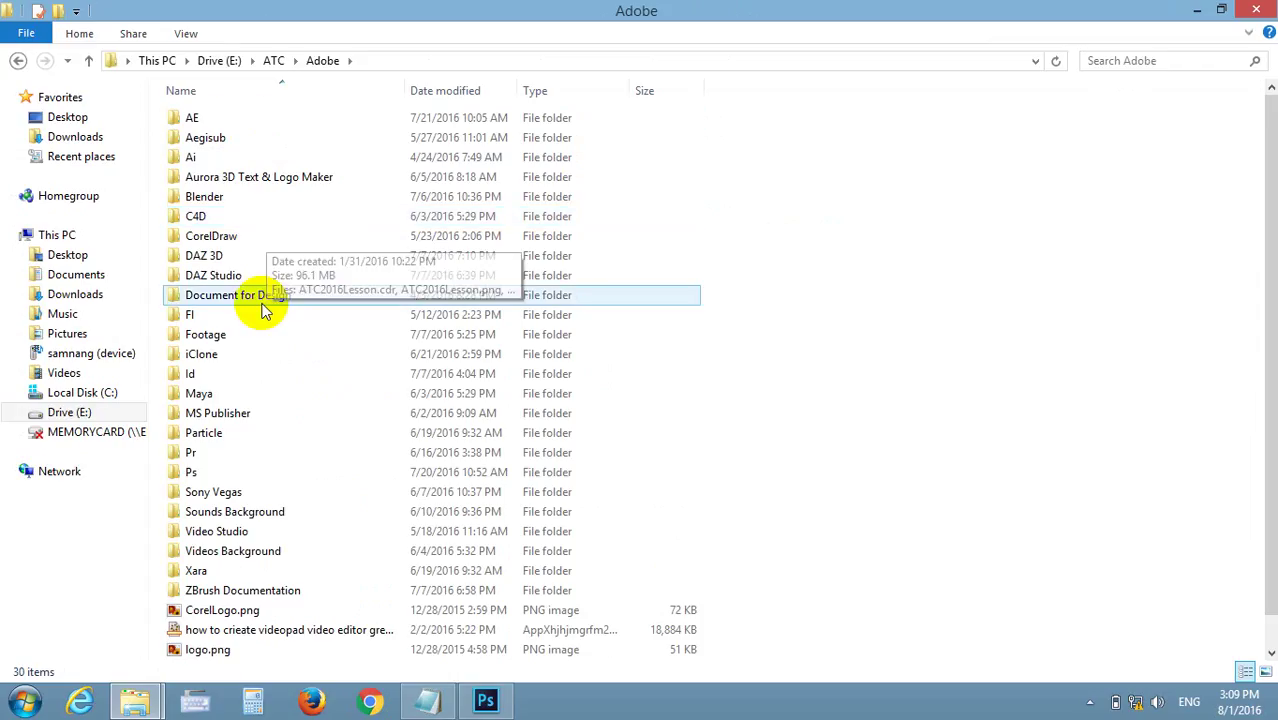
click(17, 60)
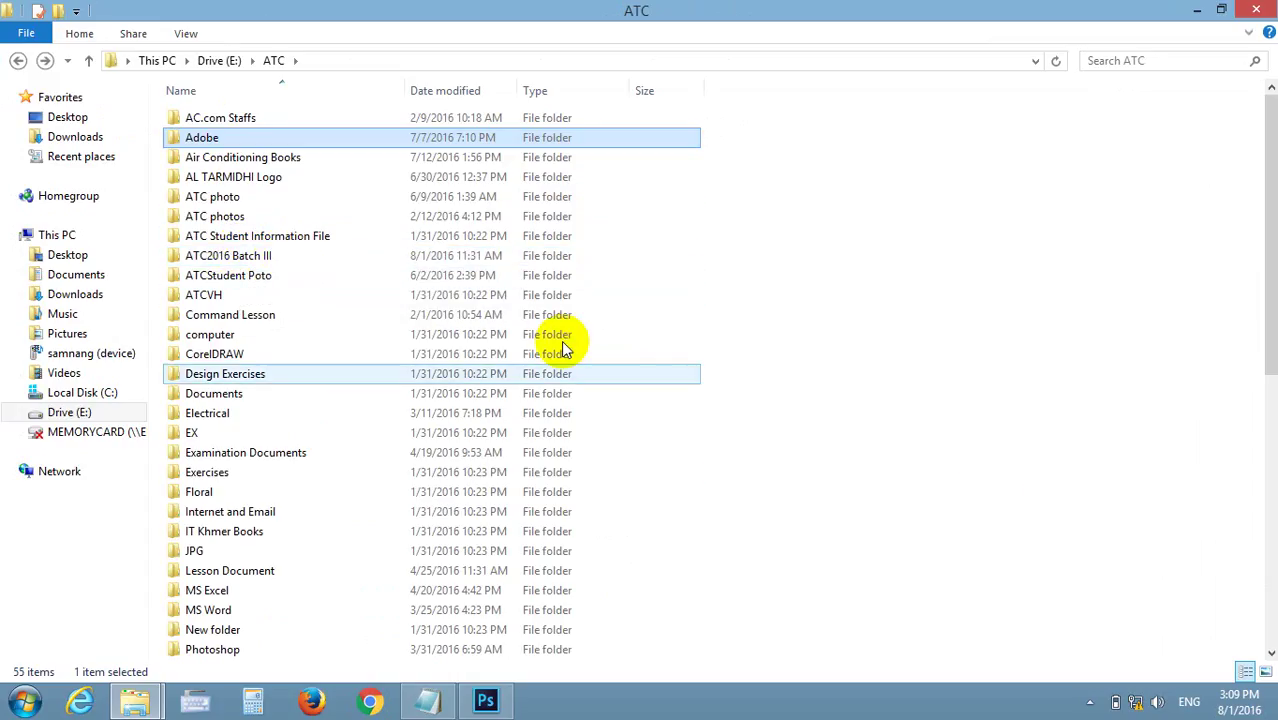
click(975, 392)
click(1256, 9)
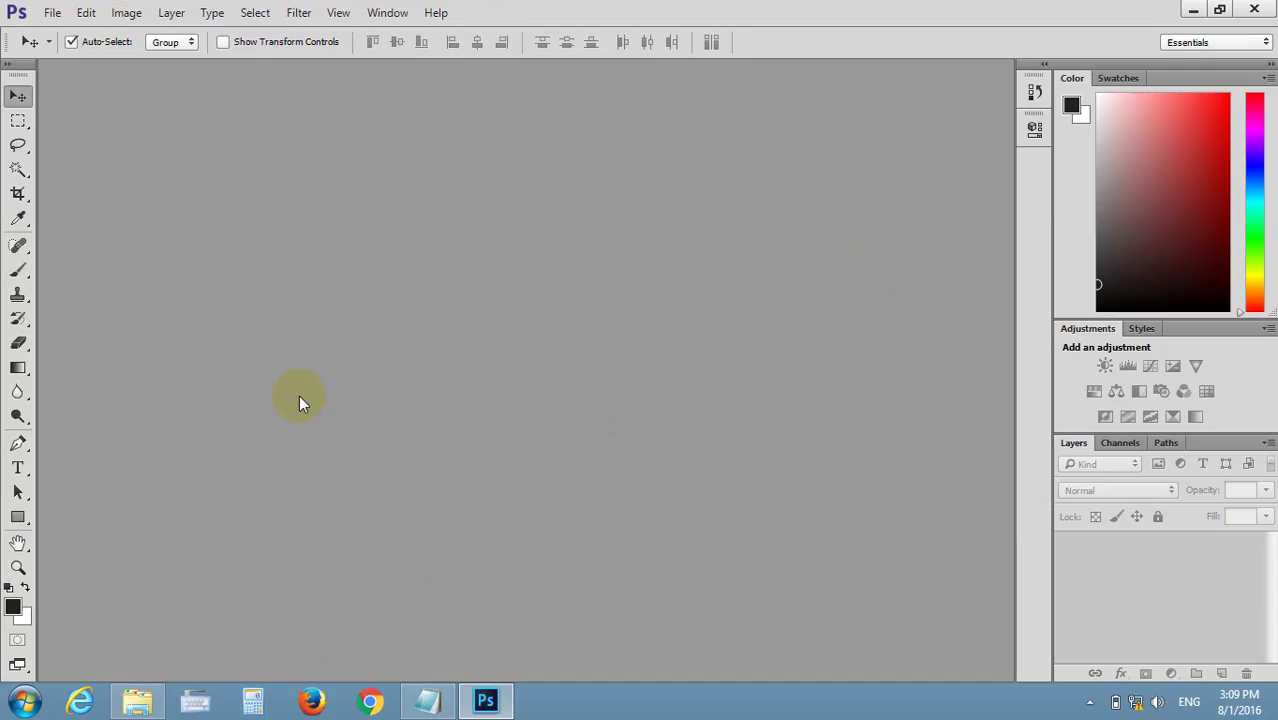
Select the Notepad notes text upward from the end, then minimize Notepad
click(428, 698)
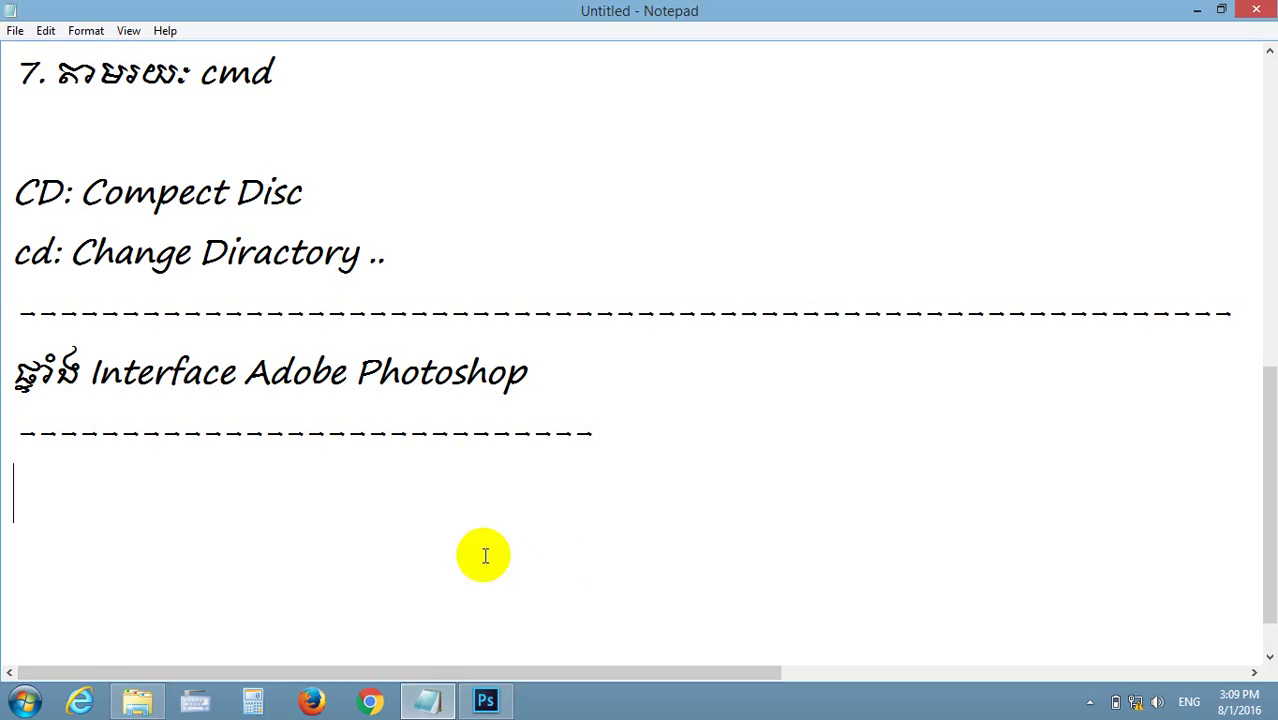
drag(633, 479, 8, 8)
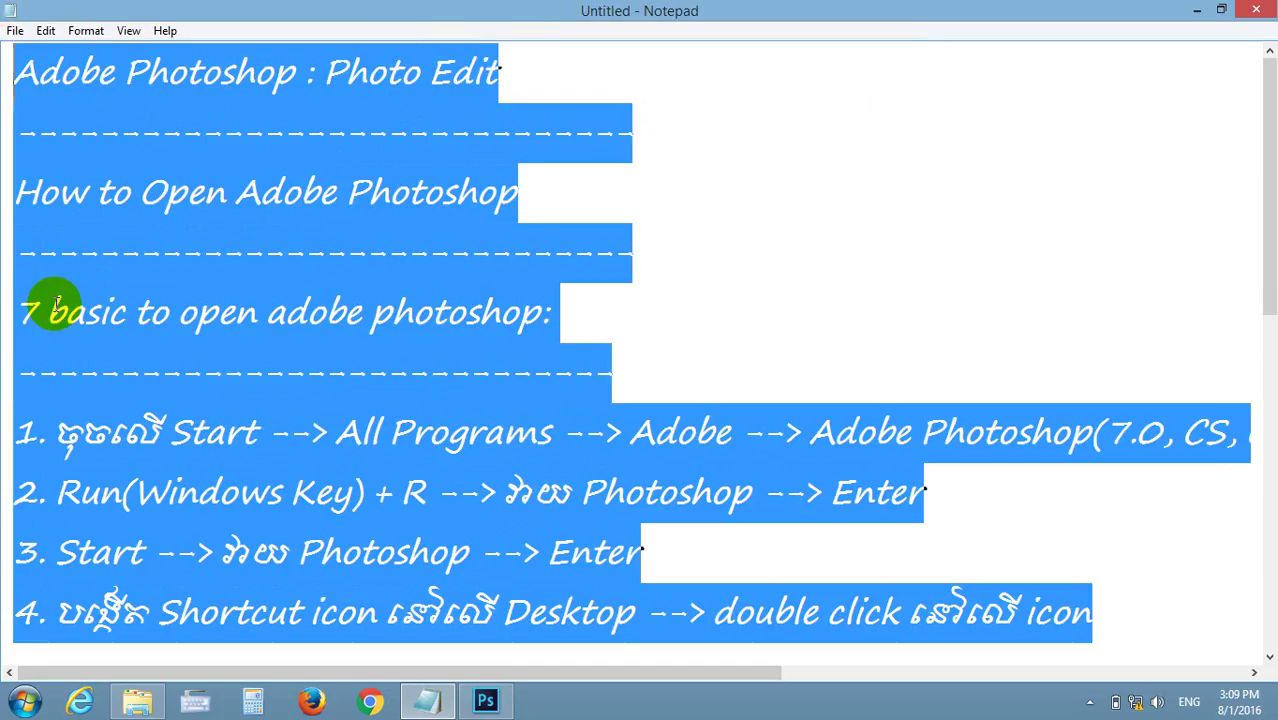
click(1198, 10)
Search the Start menu for 'word' and launch Microsoft Word
click(25, 700)
click(128, 617)
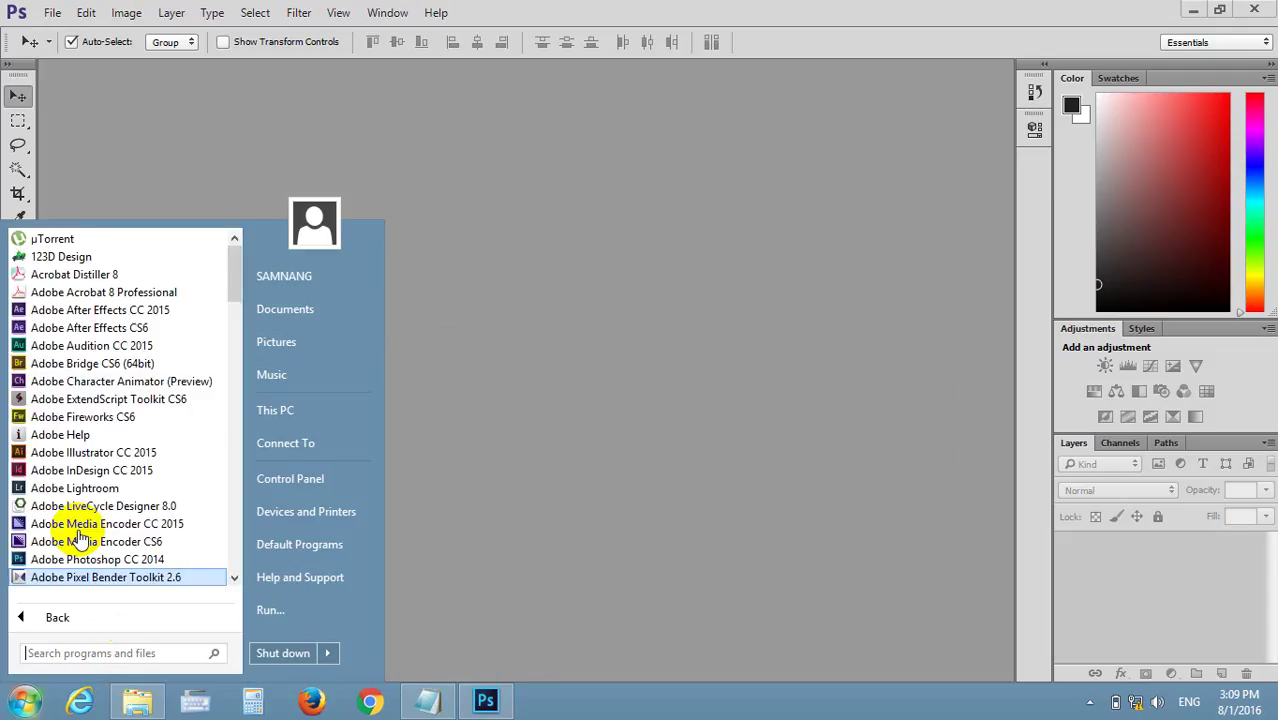
drag(238, 333, 238, 408)
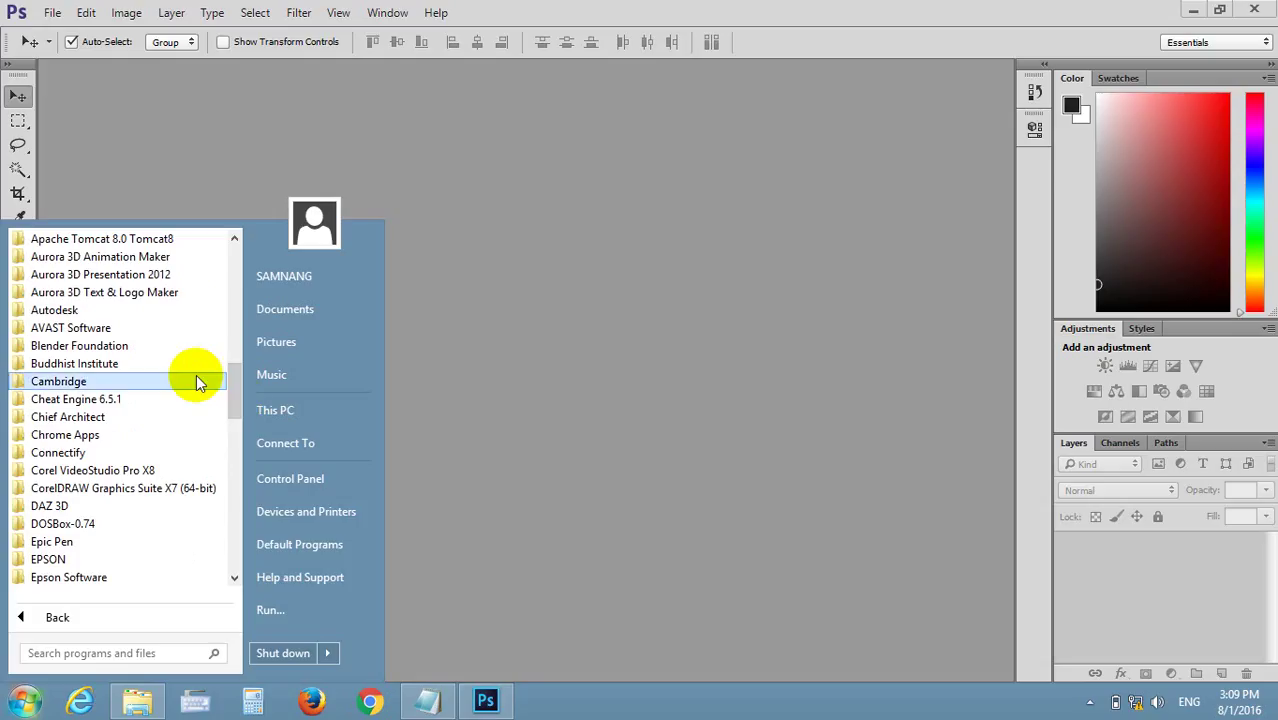
text(wind)
key(BackSpace)
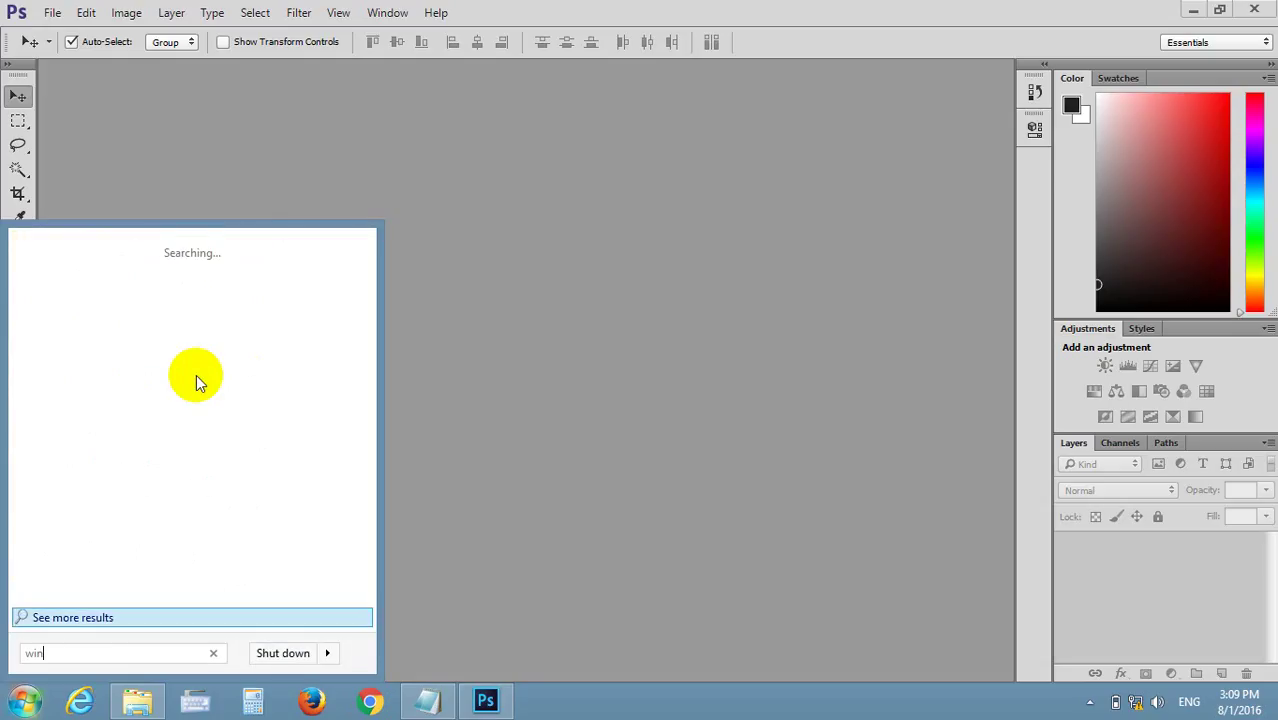
text(word)
key(Return)
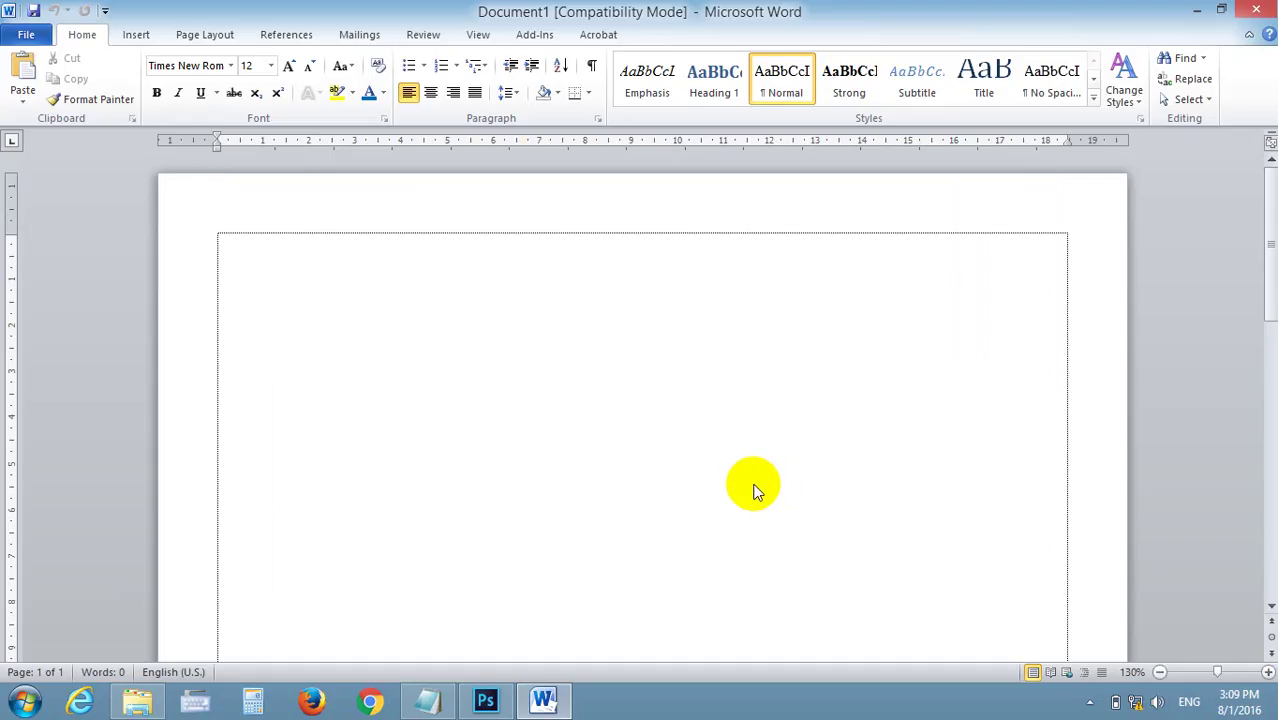
Give the Interface Adobe Photoshop heading the AKbalthom KhmerHand font, enlarged two size steps
scroll(728, 320, down, 3)
scroll(640, 440, down, 2)
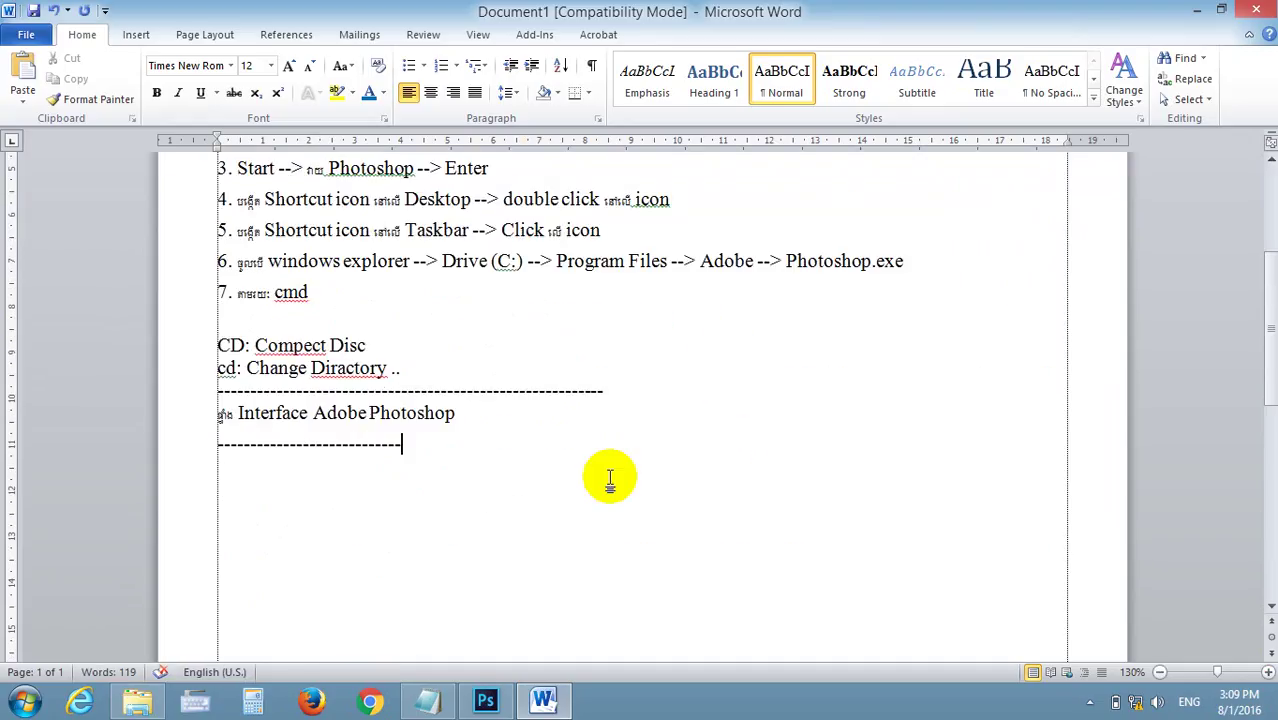
scroll(605, 472, down, 1)
key(Return)
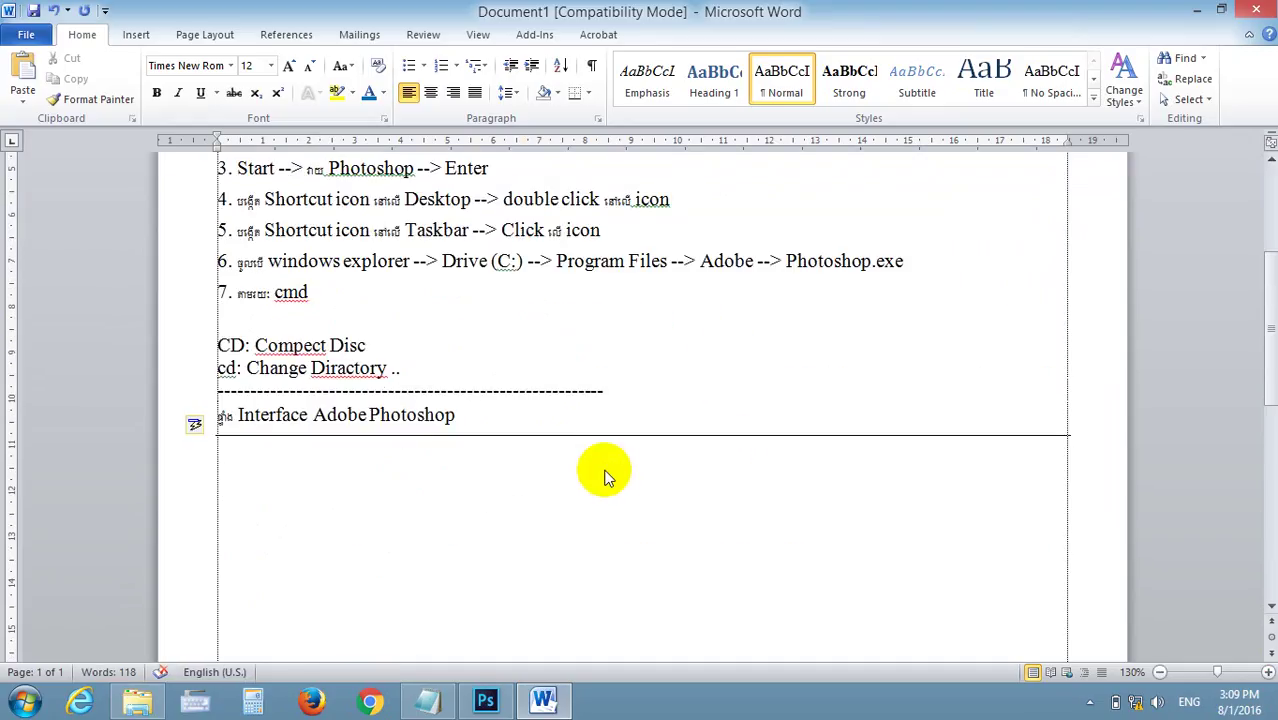
drag(542, 418, 205, 414)
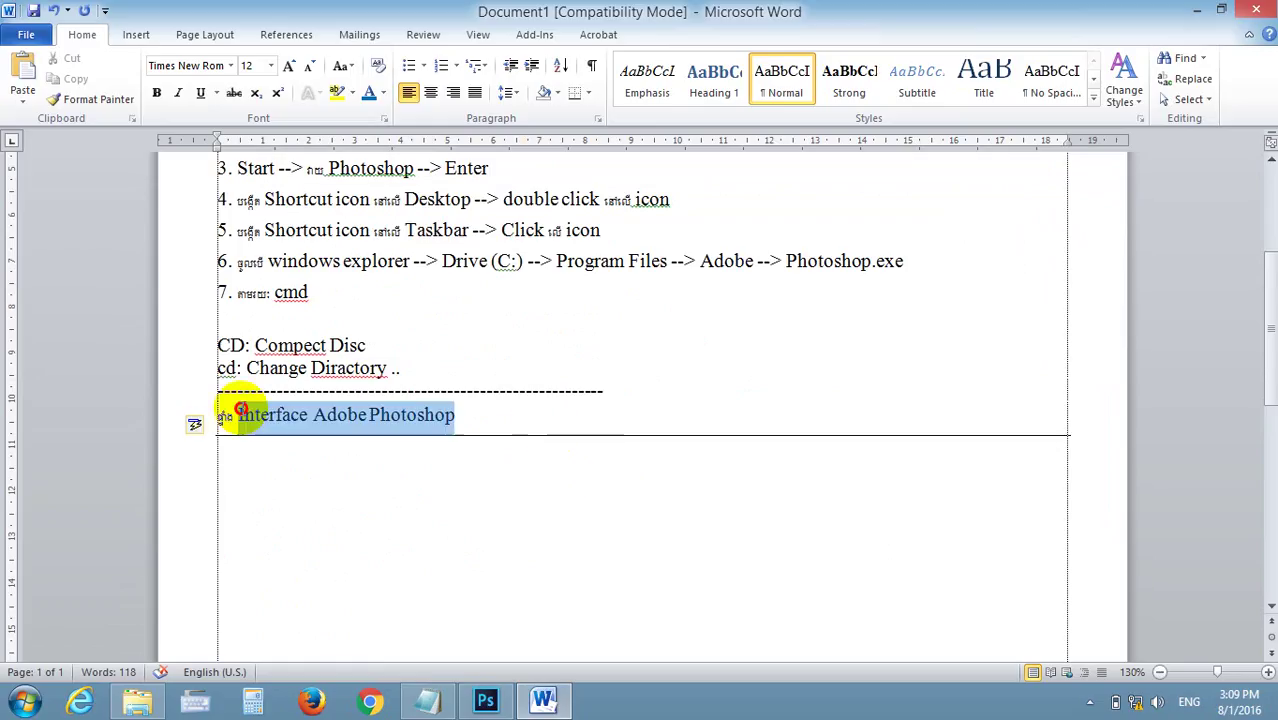
click(240, 64)
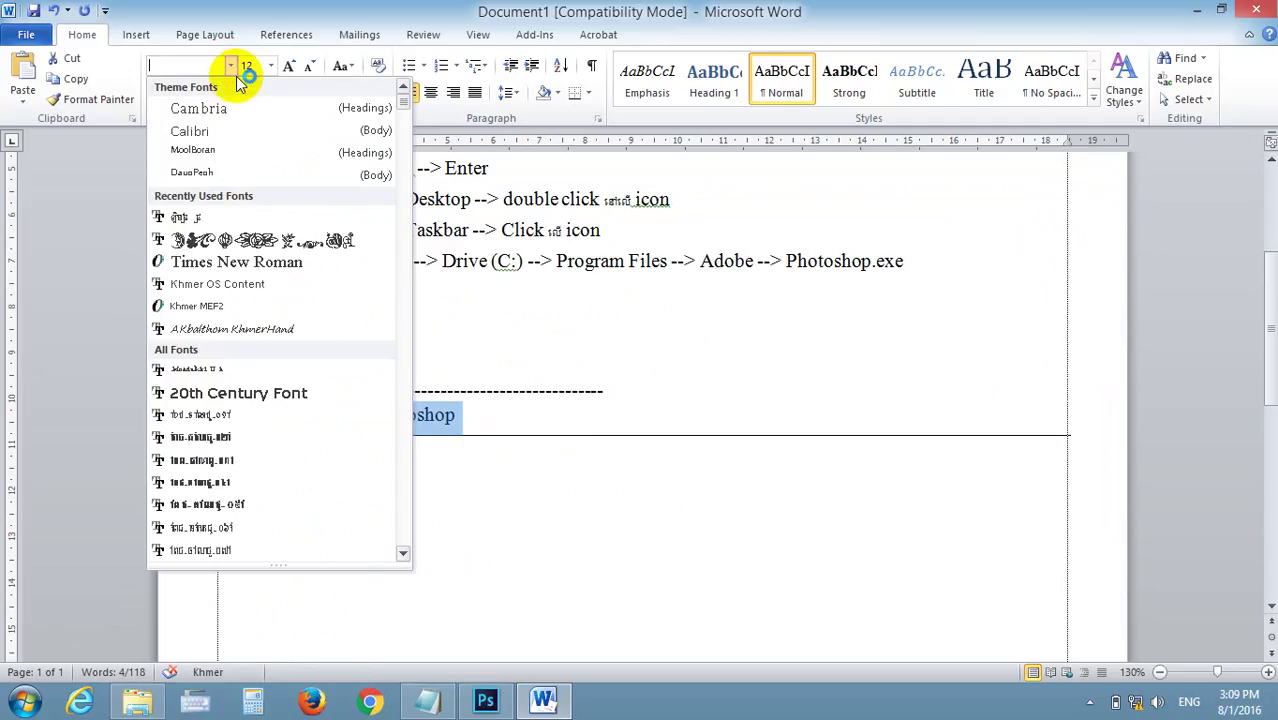
click(252, 328)
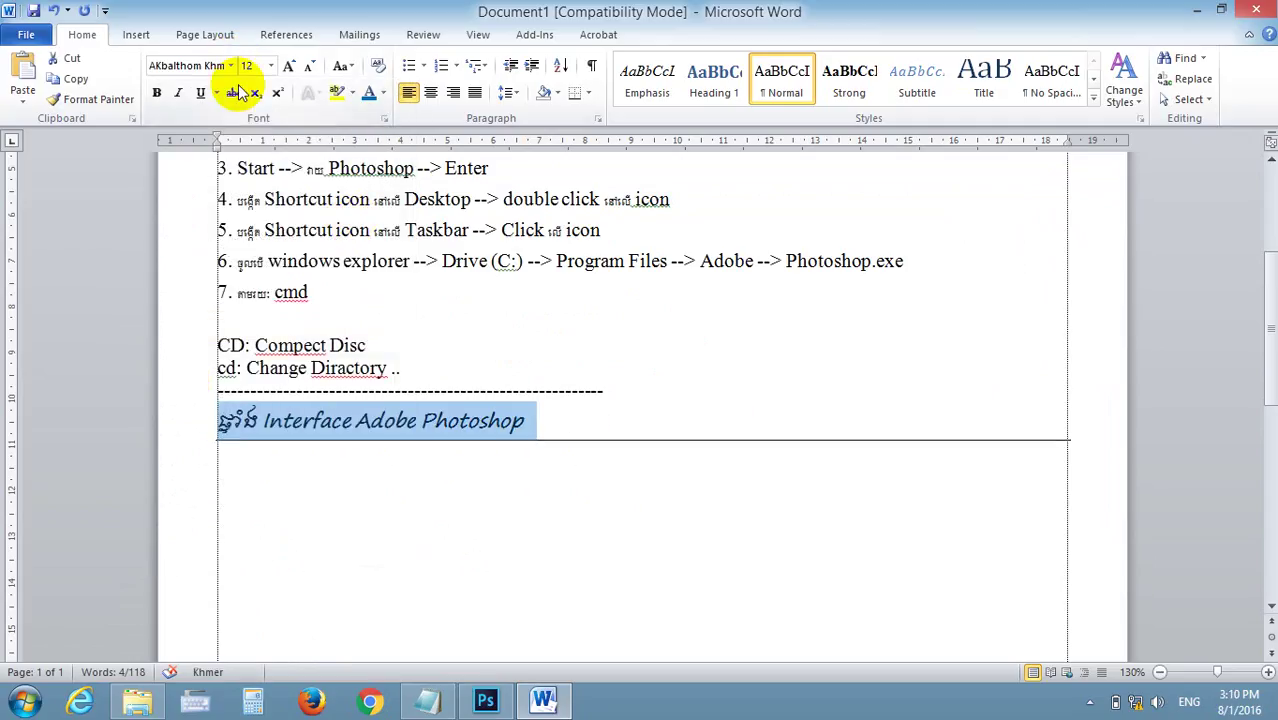
click(289, 65)
click(289, 65)
click(289, 65)
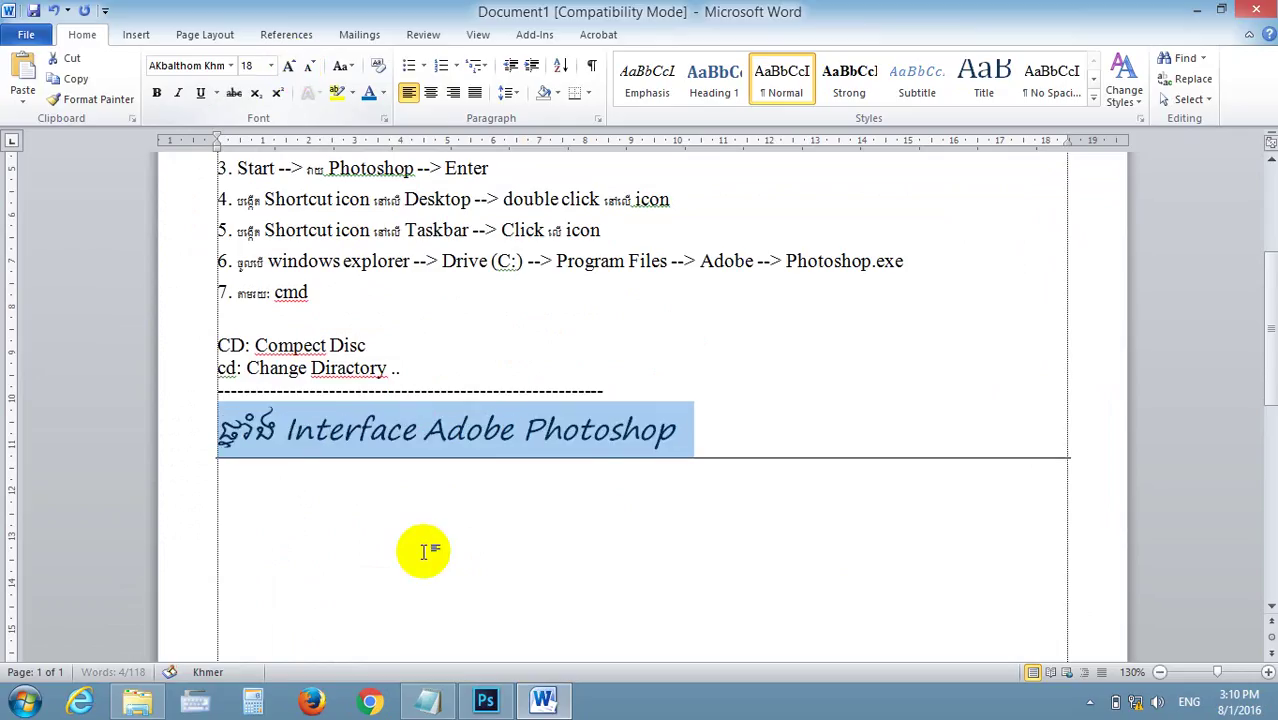
click(382, 522)
Select parts of the heading line, then switch over to Photoshop
key(alt+shift)
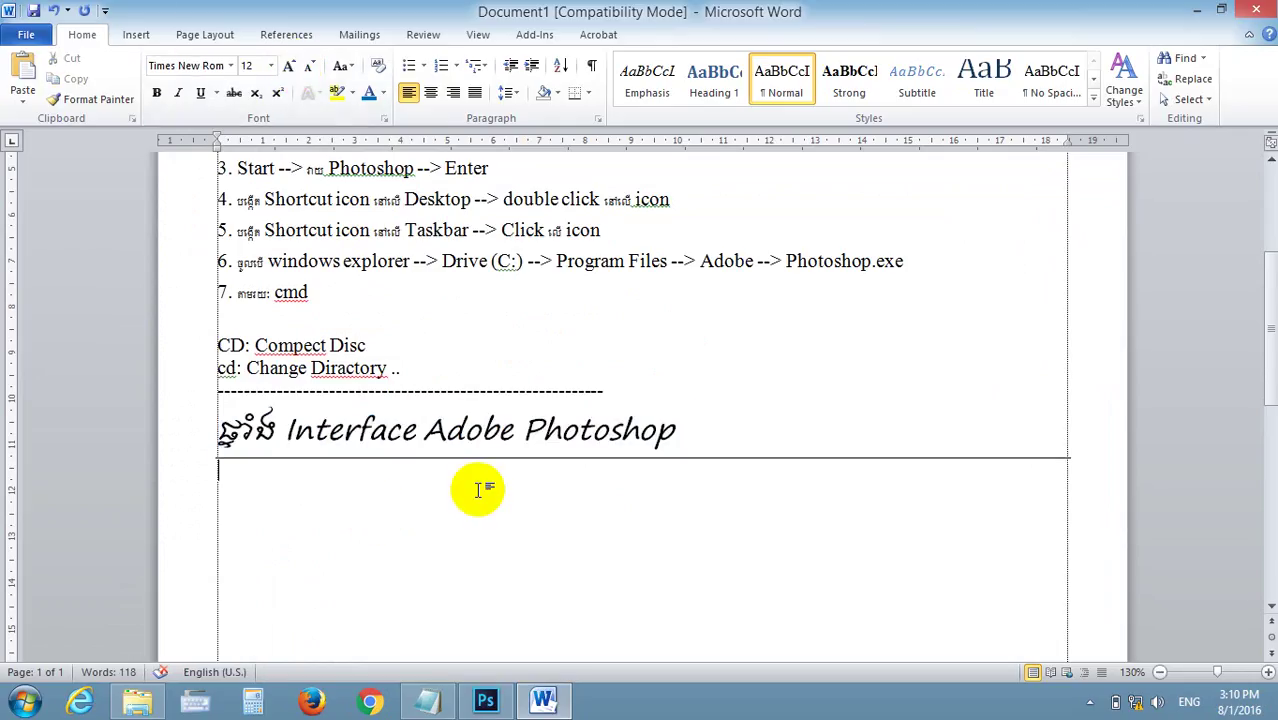
drag(1271, 386, 1271, 392)
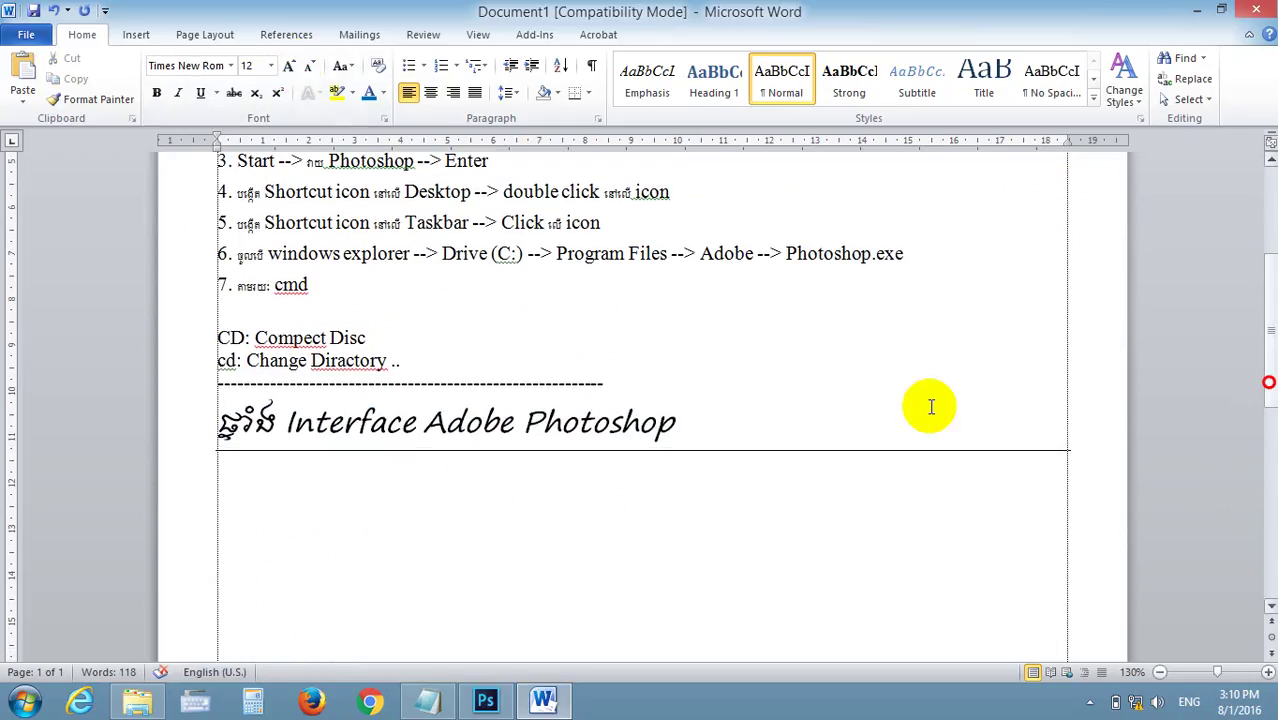
click(276, 428)
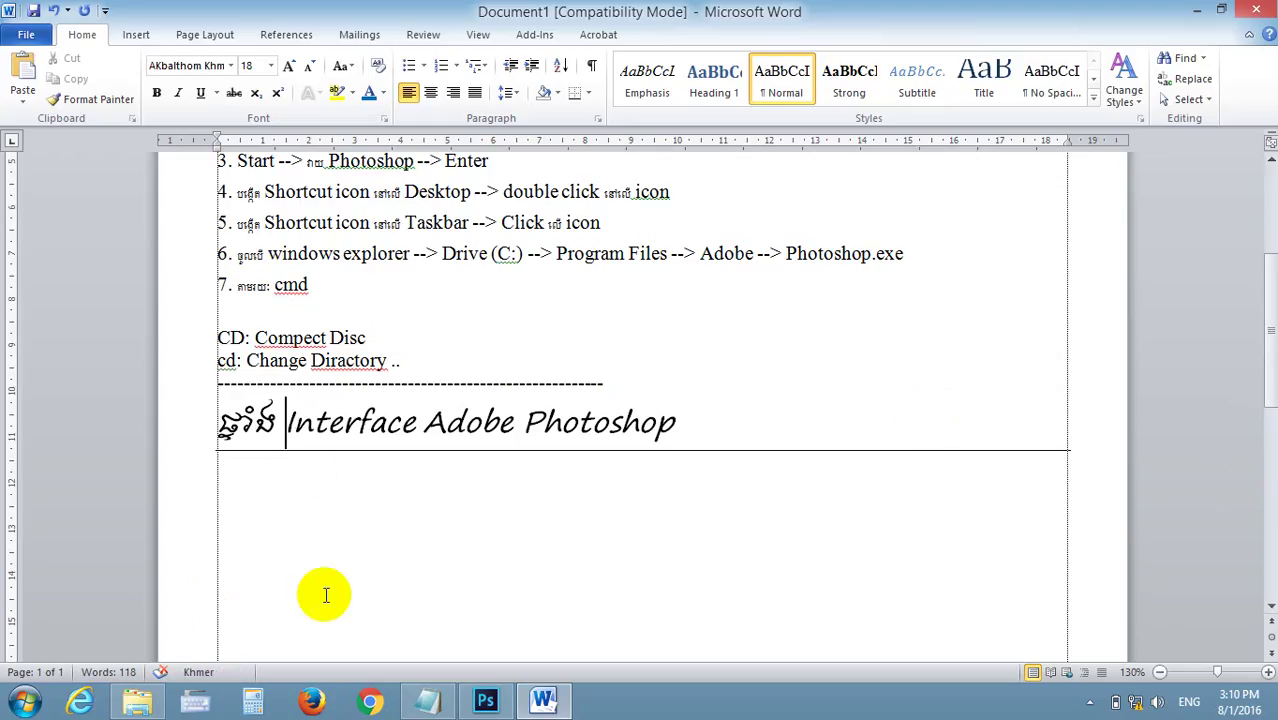
click(561, 422)
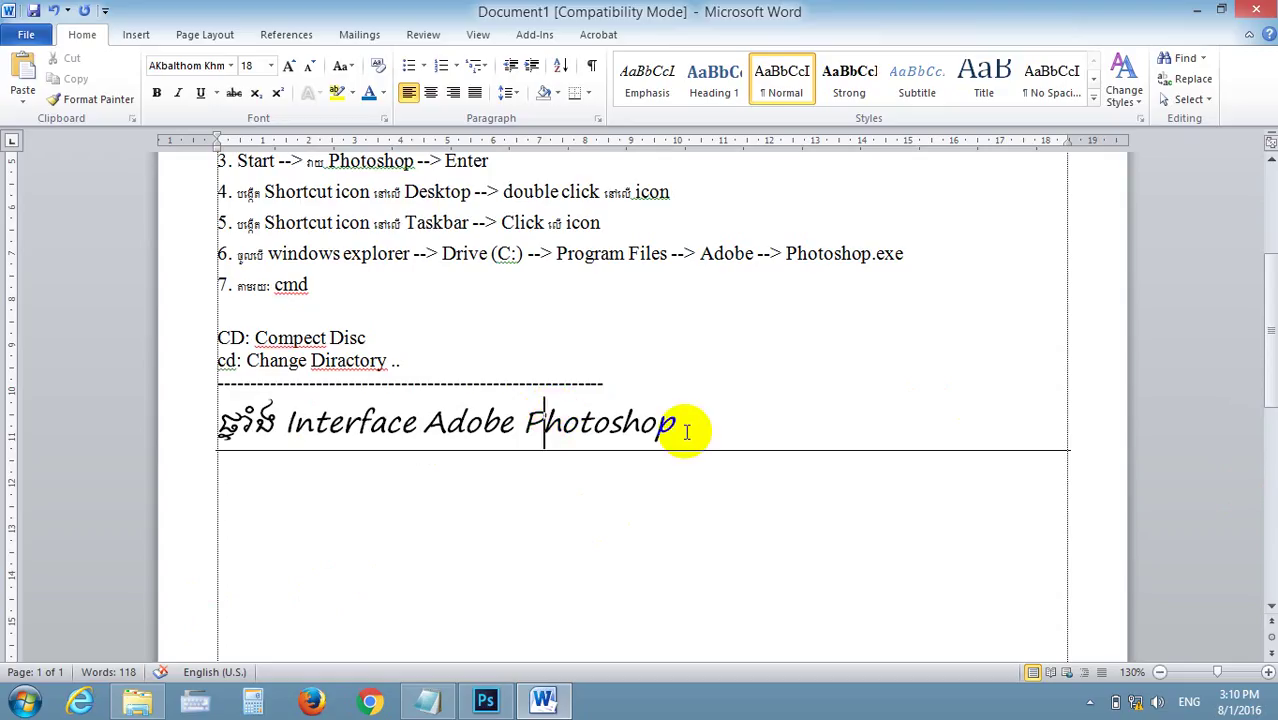
shift+click(683, 428)
triple_click(589, 399)
click(650, 378)
scroll(542, 536, down, 2)
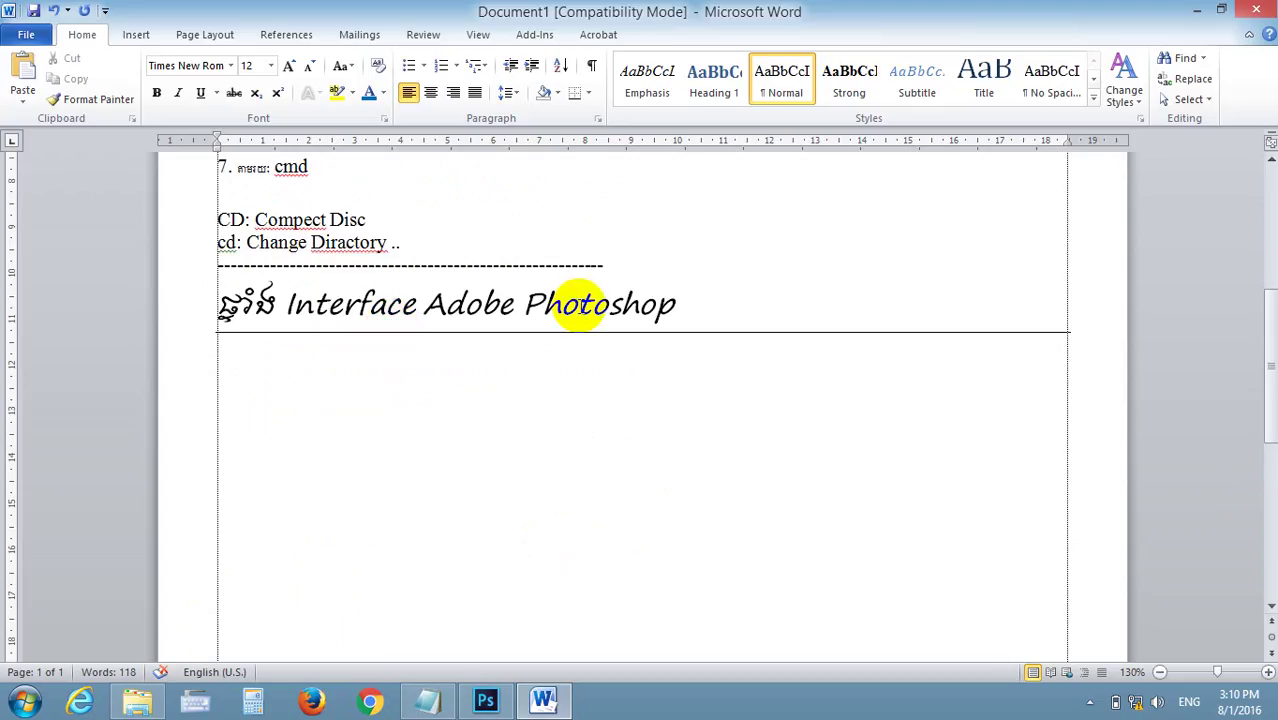
click(488, 697)
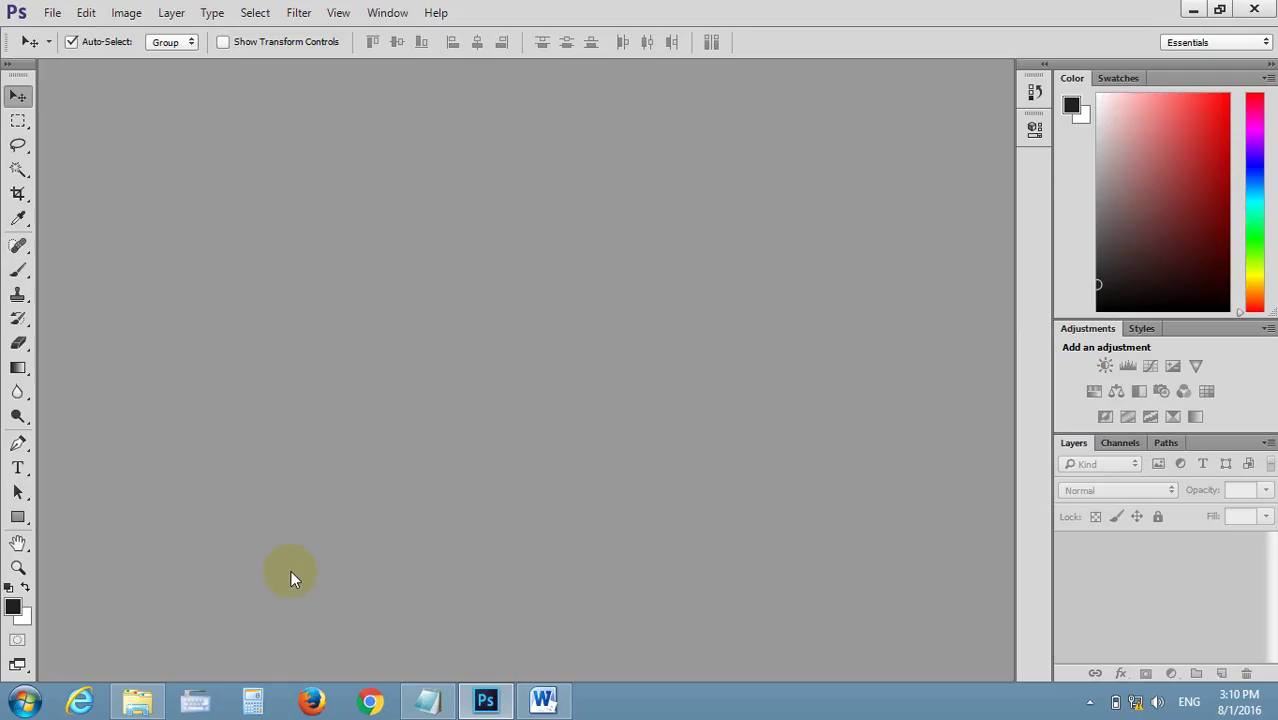
Paste the copied notes into Word and undo the duplicate paste
click(543, 700)
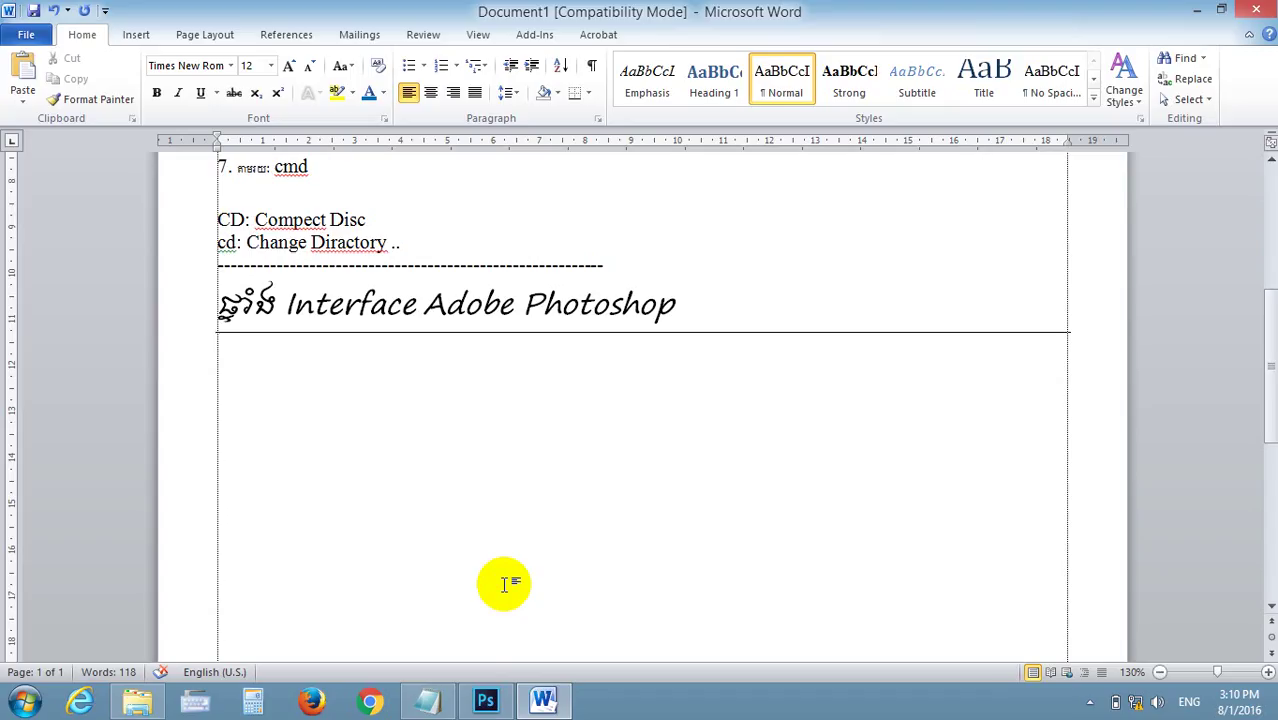
key(ctrl+v)
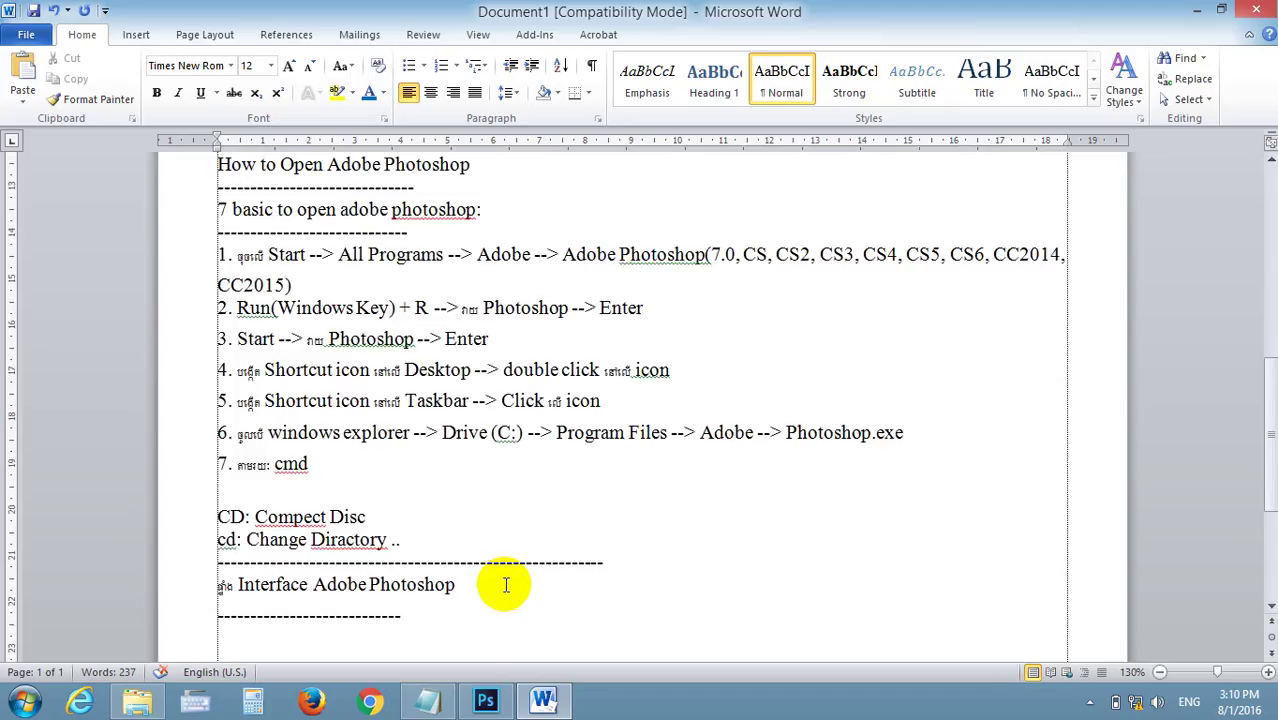
key(Return)
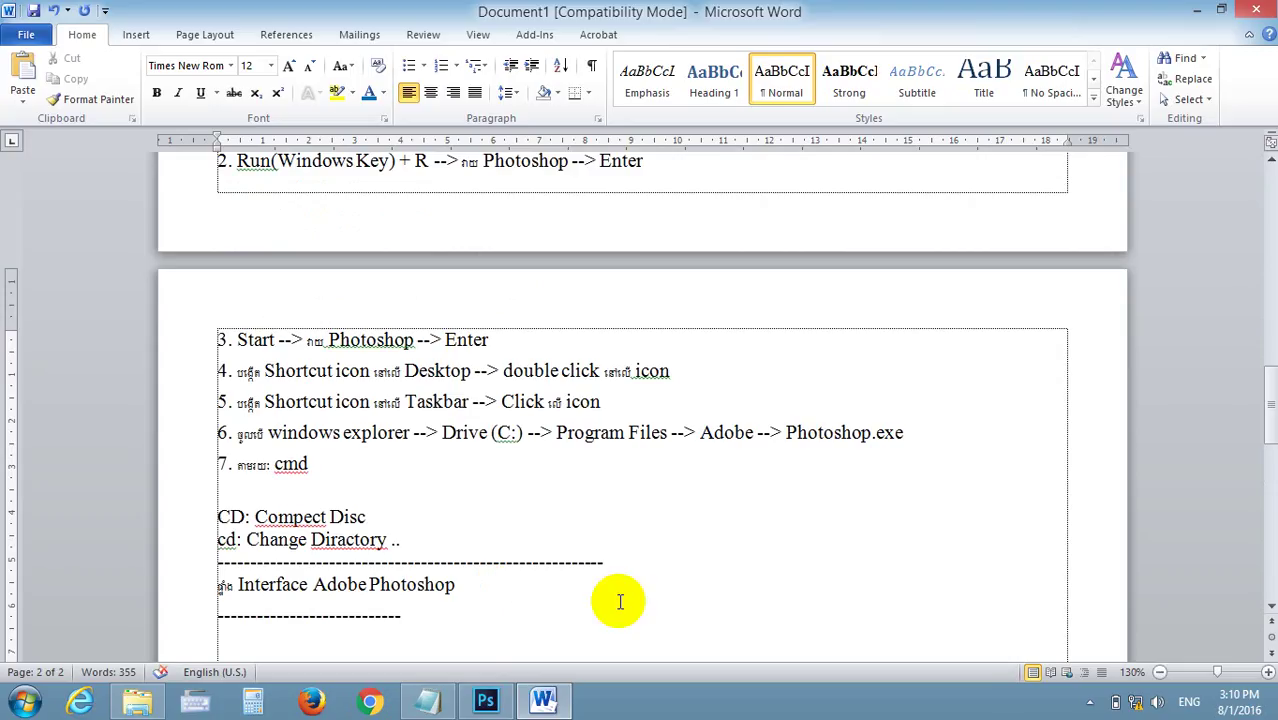
key(ctrl+v)
scroll(623, 547, up, 5)
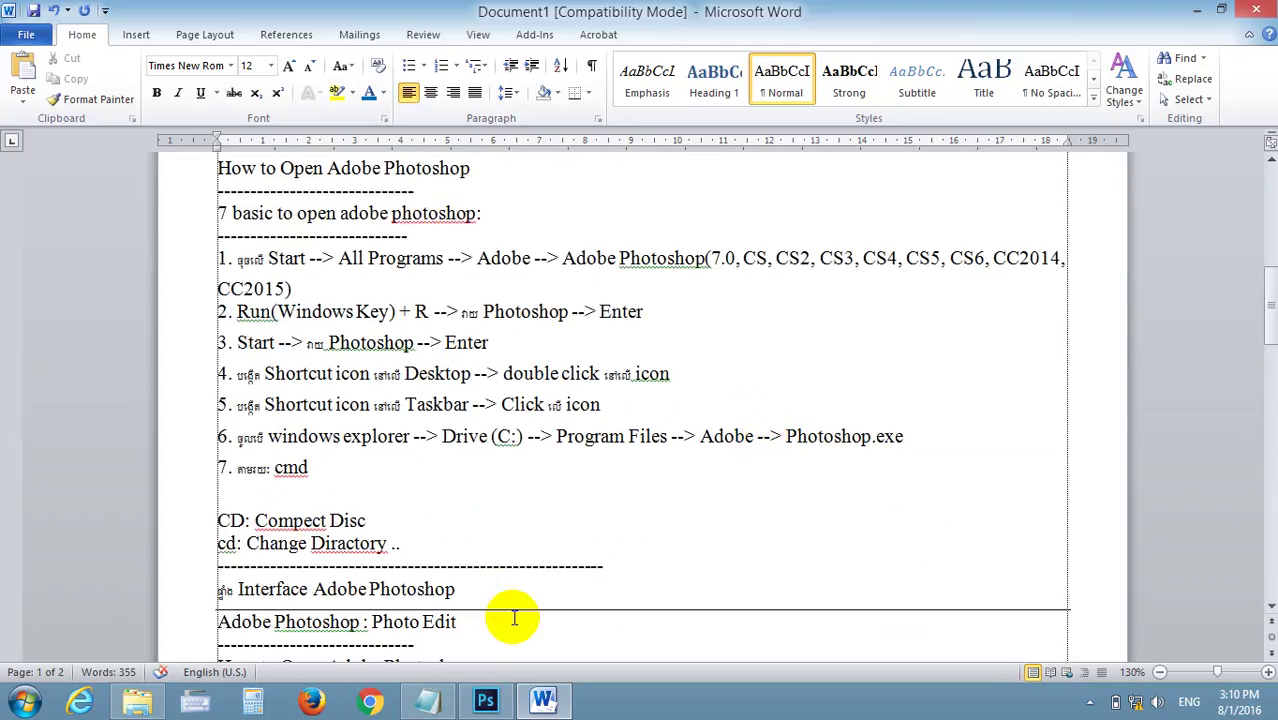
key(ctrl+z)
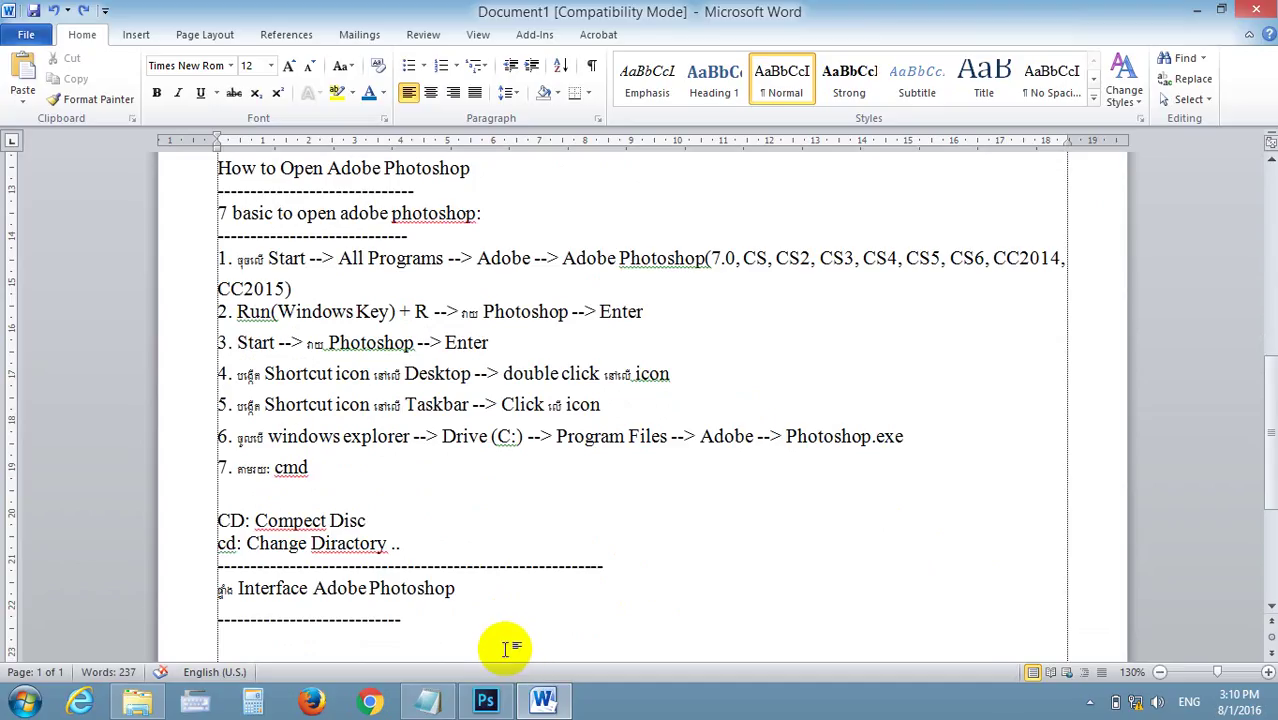
key(Return)
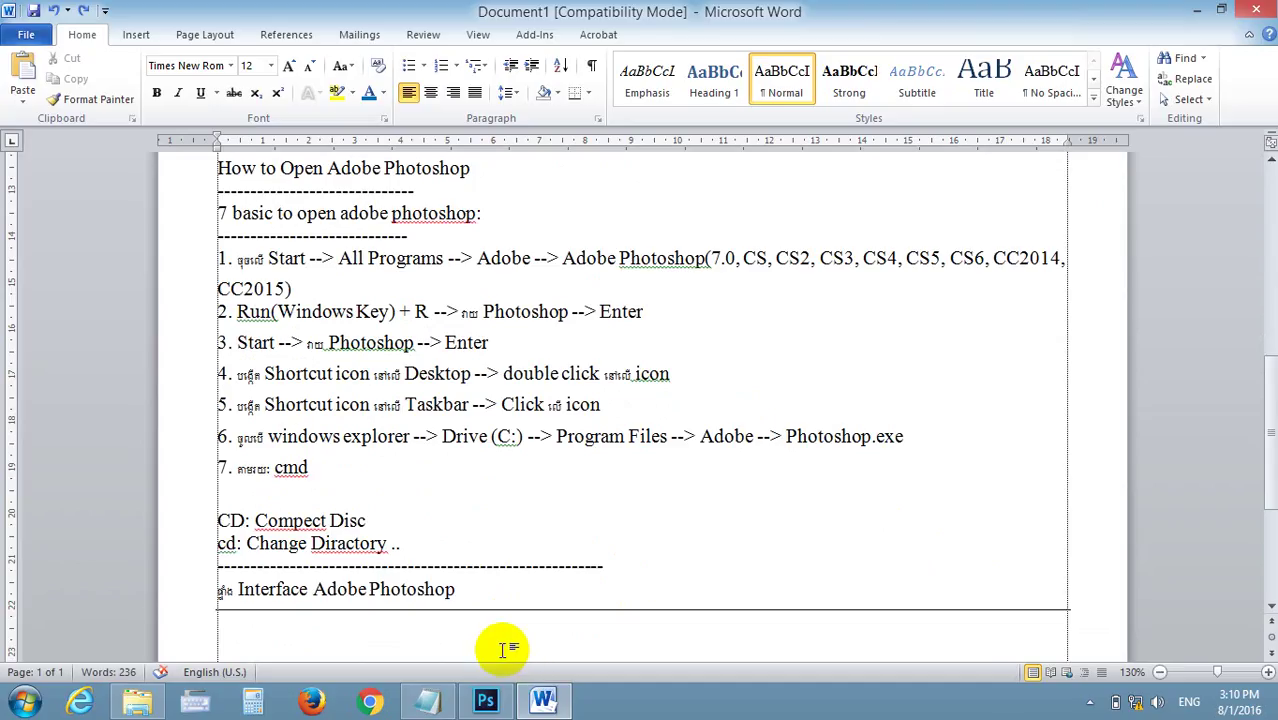
Set the Interface Adobe Photoshop line to 16 pt AKbalthom KhmerHand, then minimize Word
click(25, 598)
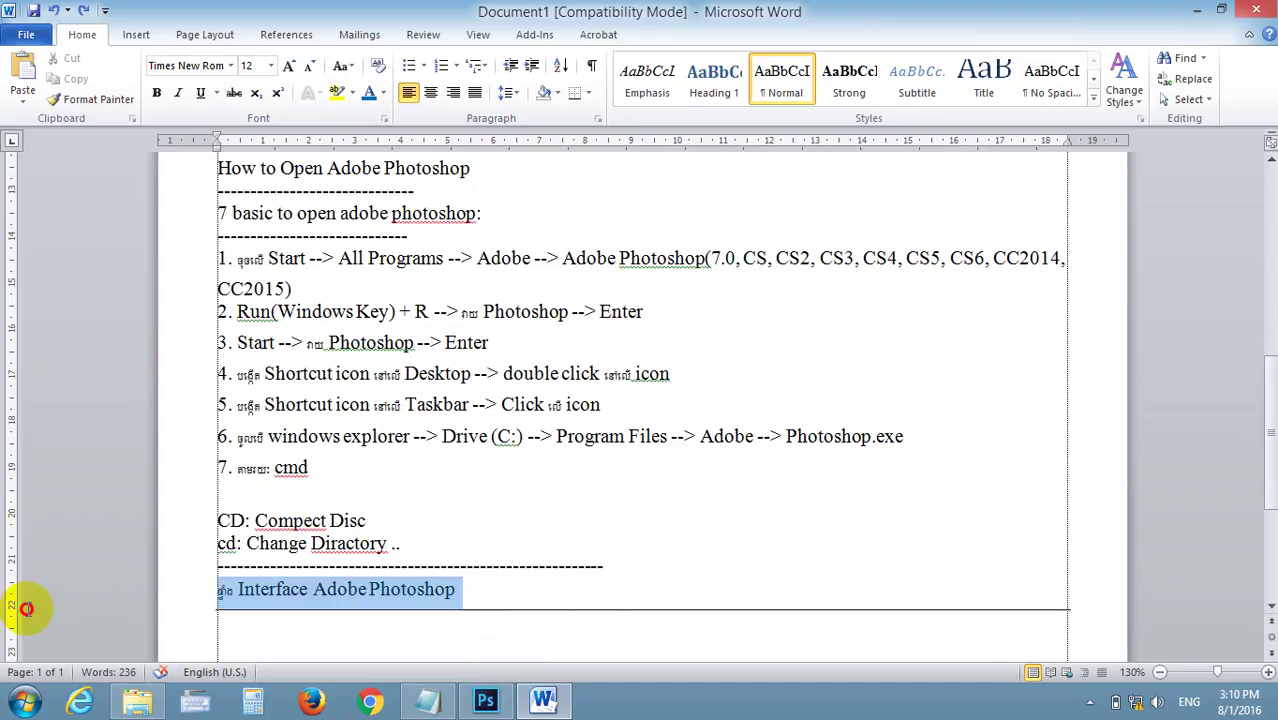
click(271, 65)
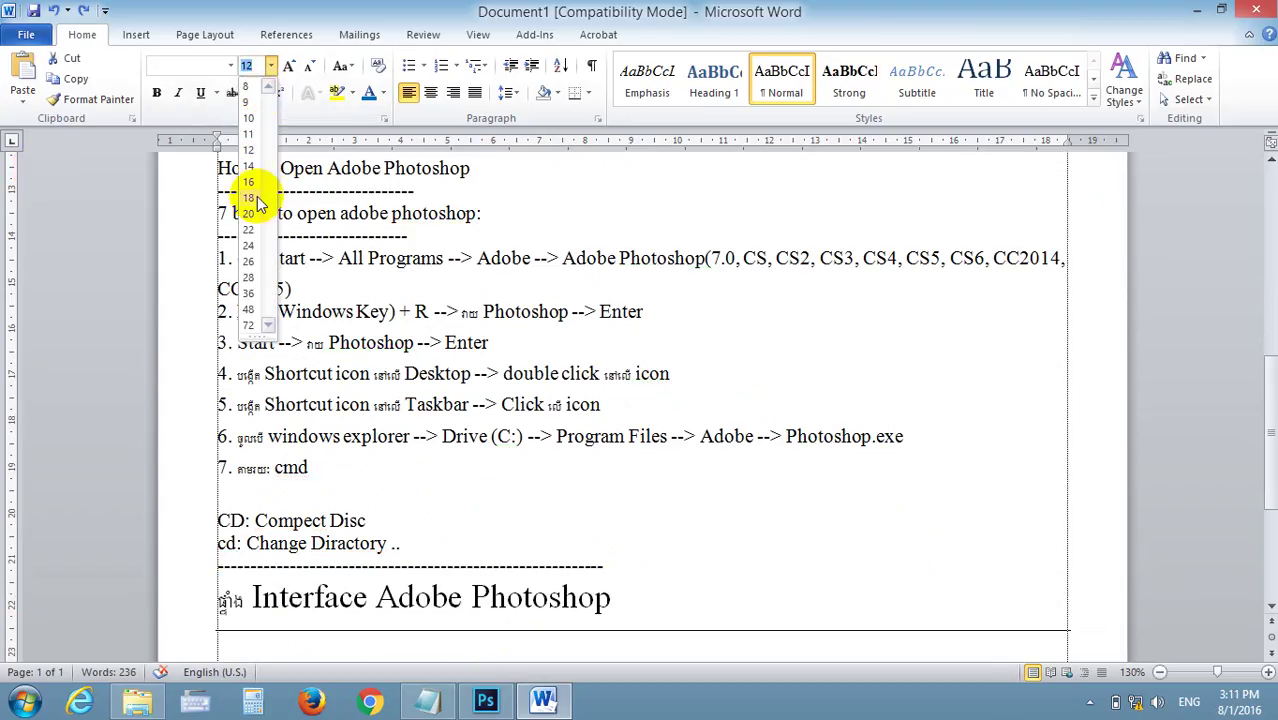
click(250, 181)
click(231, 65)
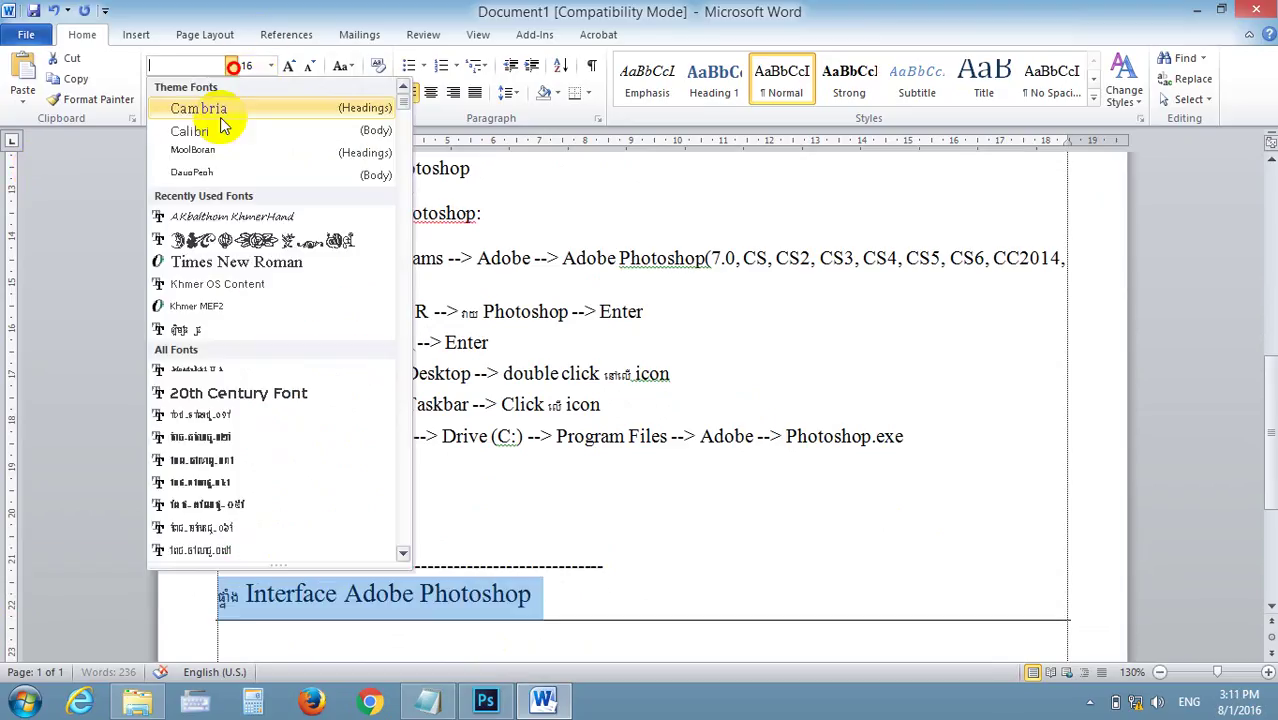
click(231, 216)
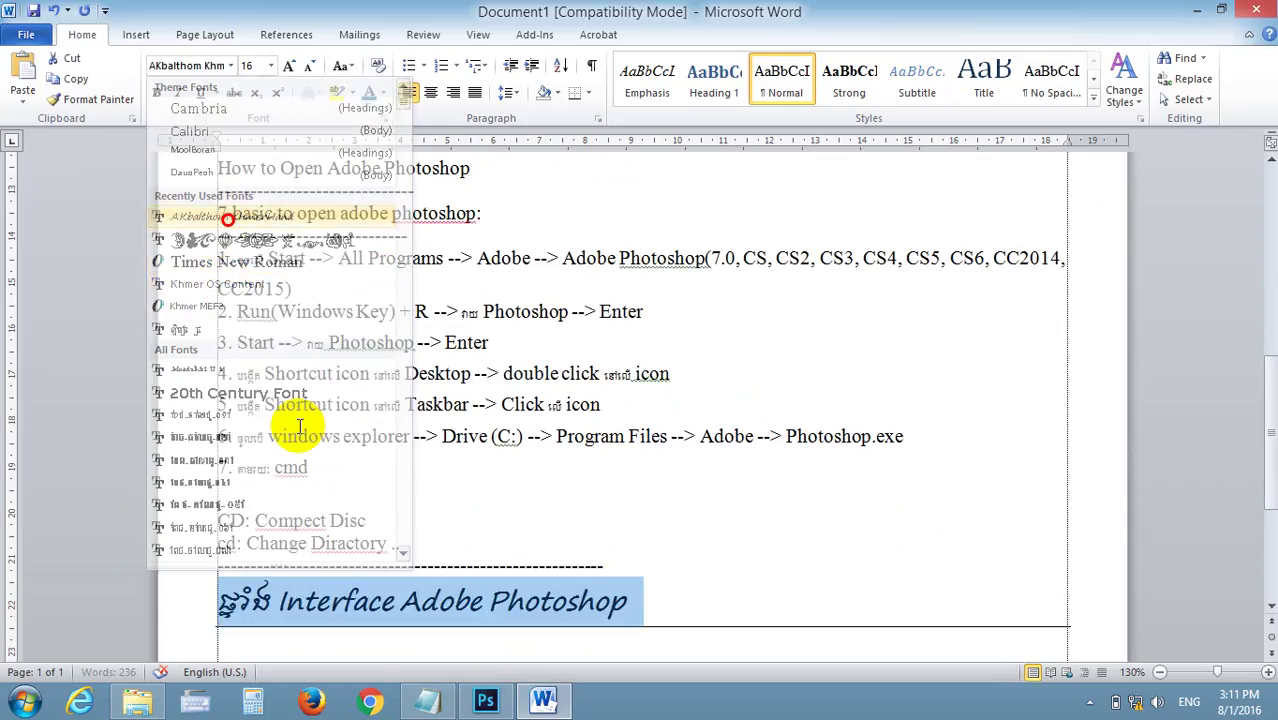
scroll(350, 580, down, 3)
click(290, 497)
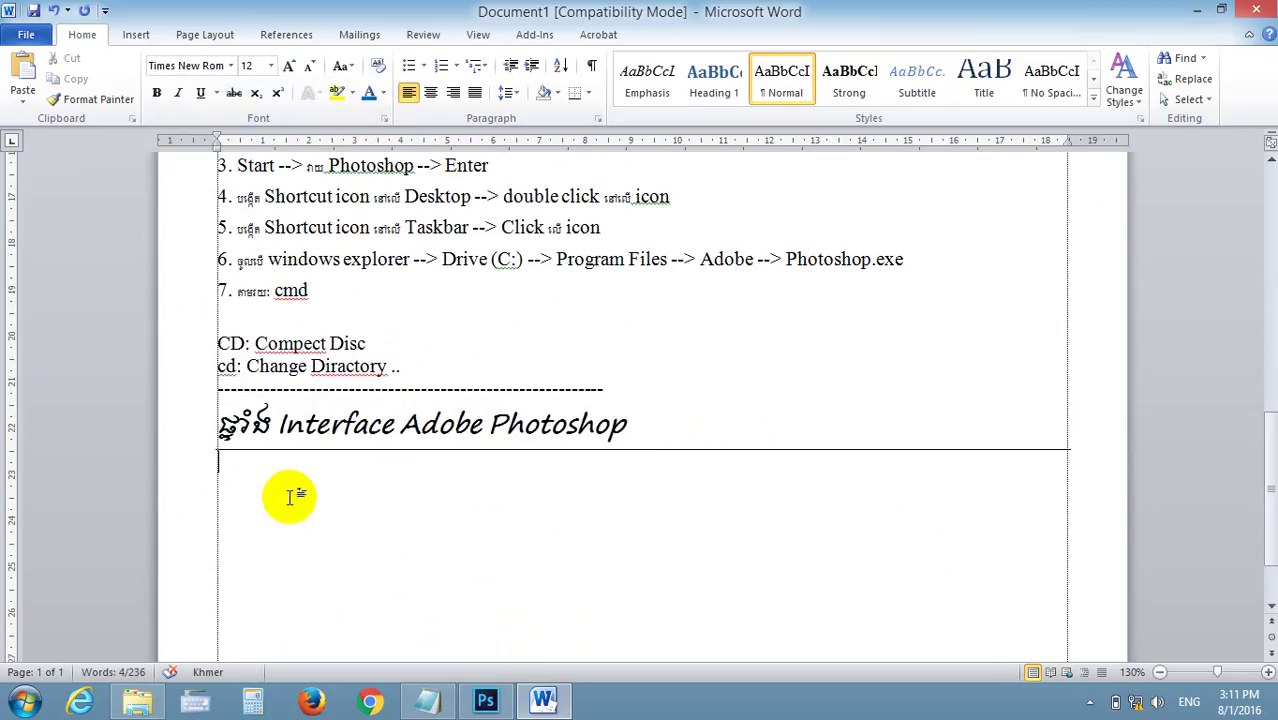
click(1197, 10)
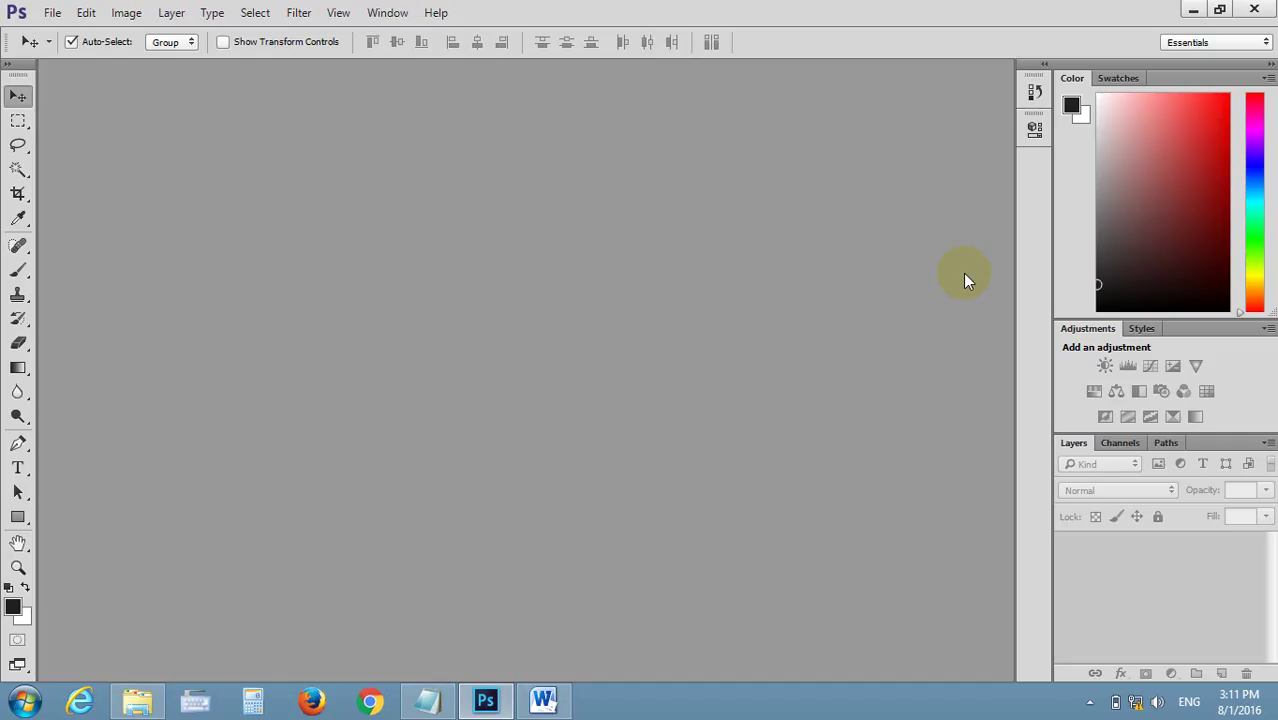
Bring Word's Document1, with the Interface Adobe Photoshop heading, back to the front
click(543, 700)
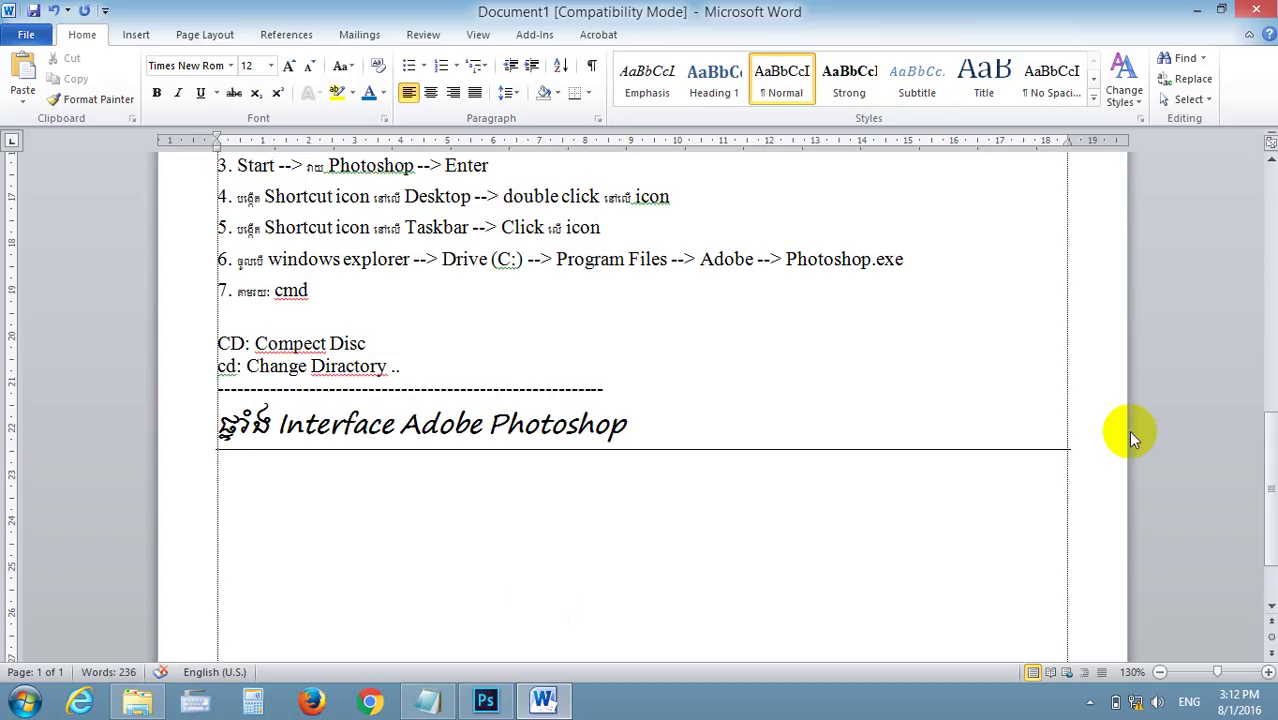
click(1197, 10)
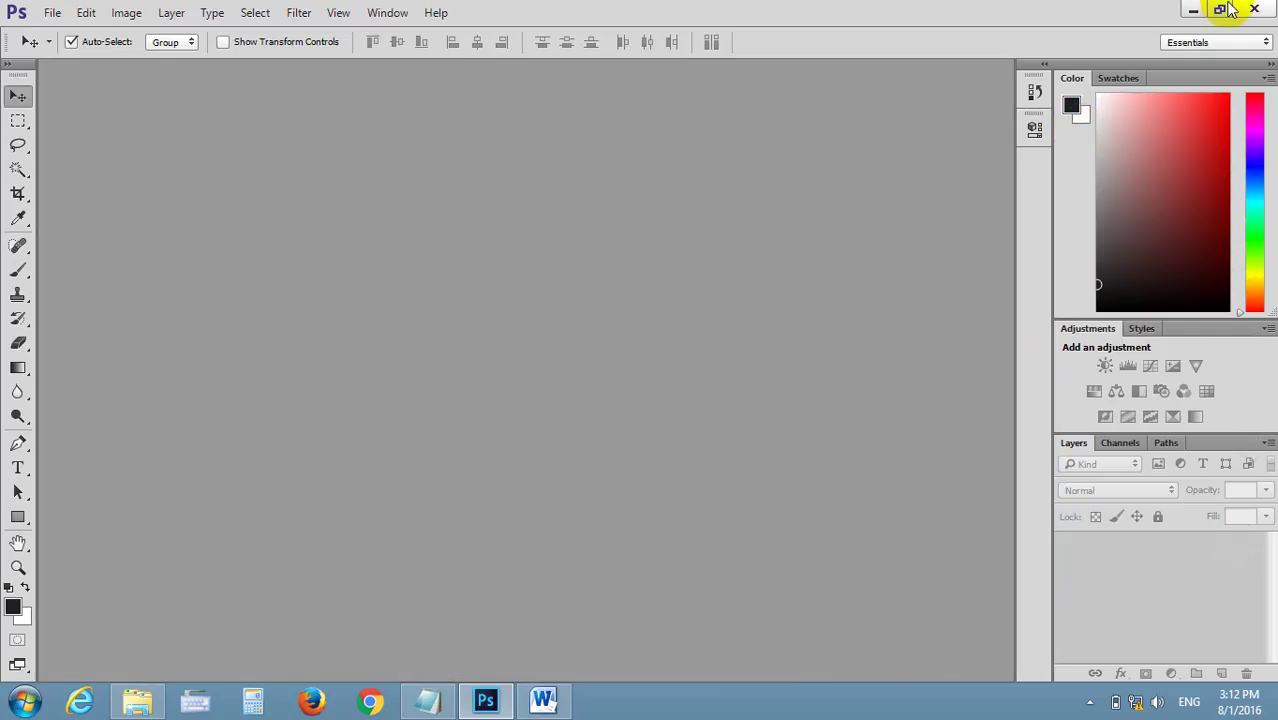
click(50, 12)
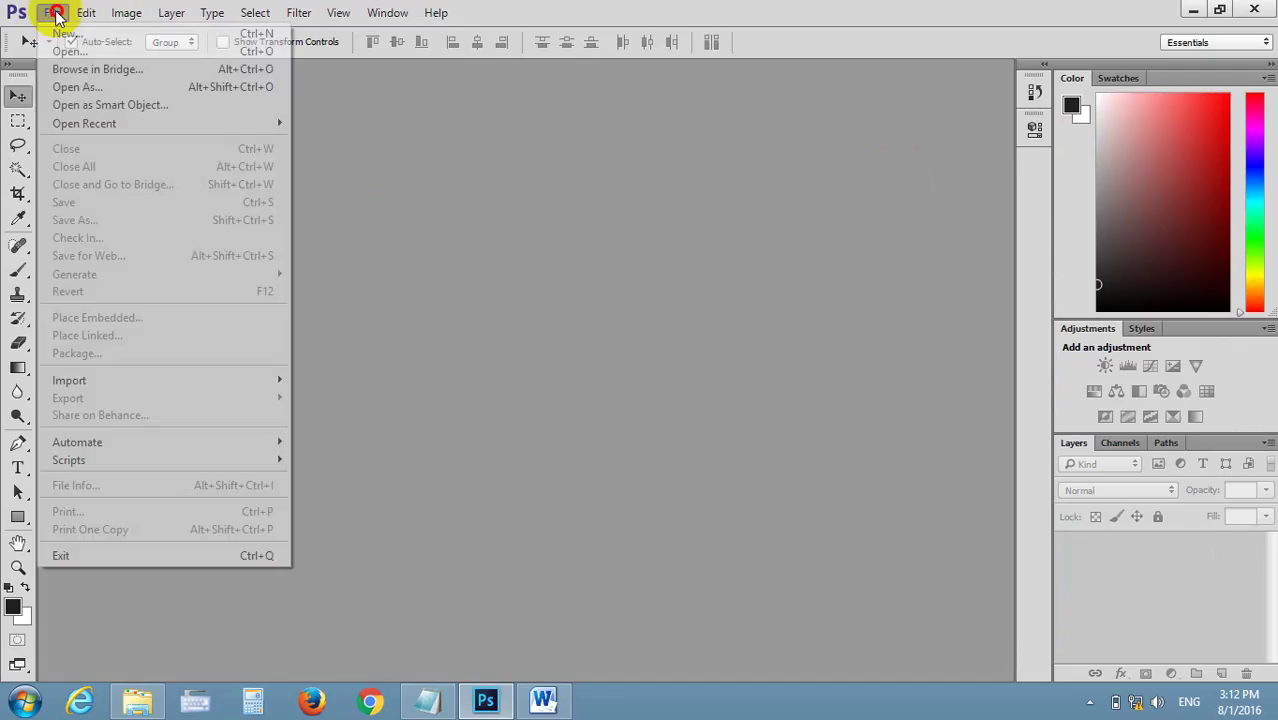
click(68, 33)
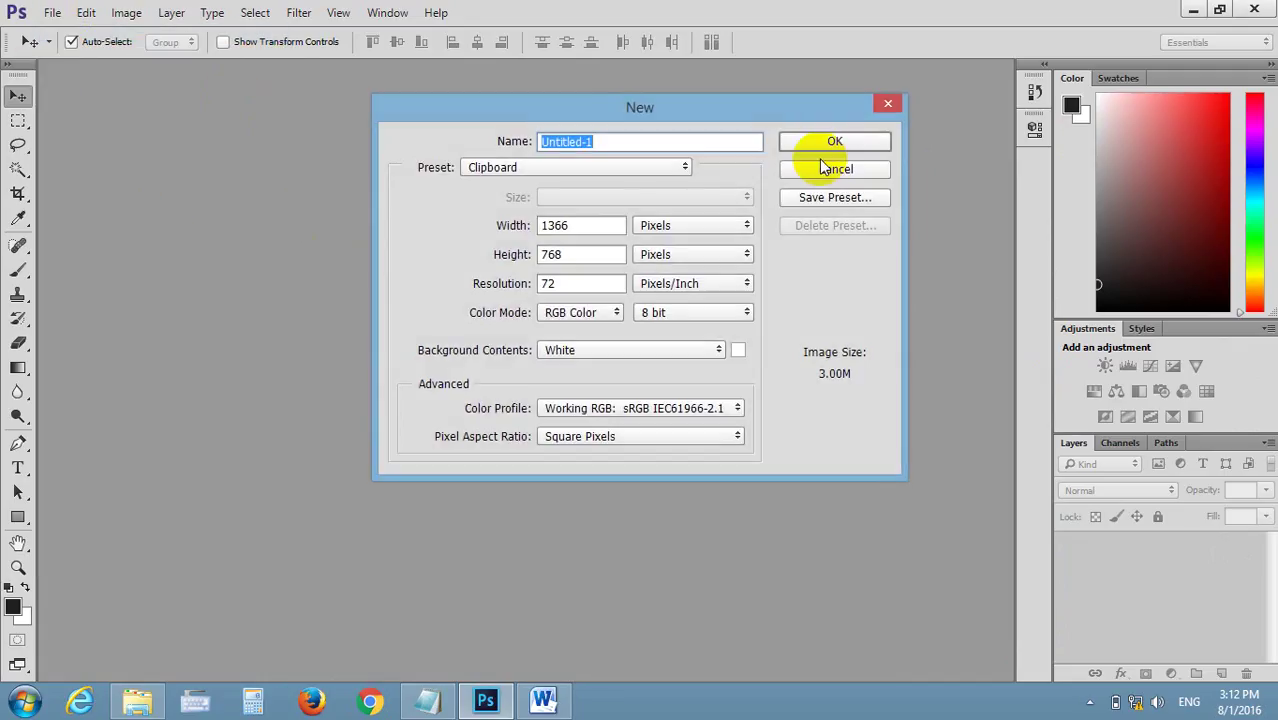
click(834, 141)
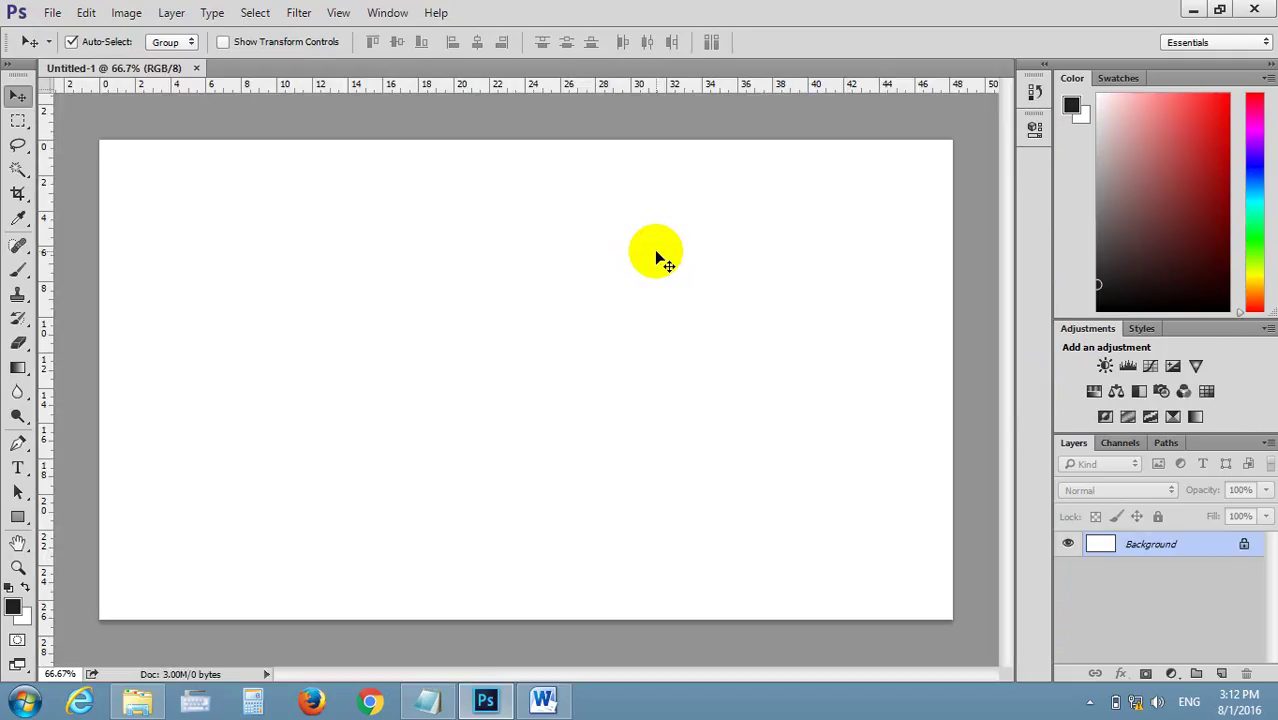
key(ctrl+v)
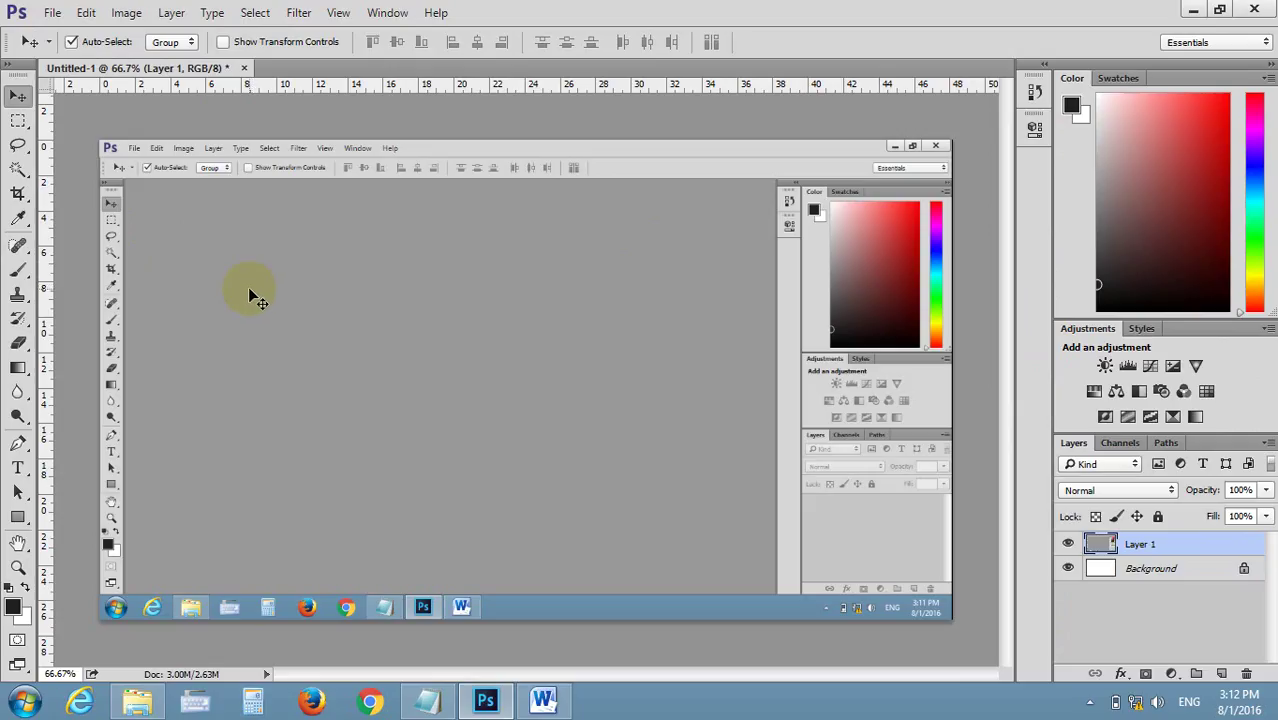
click(243, 68)
click(632, 278)
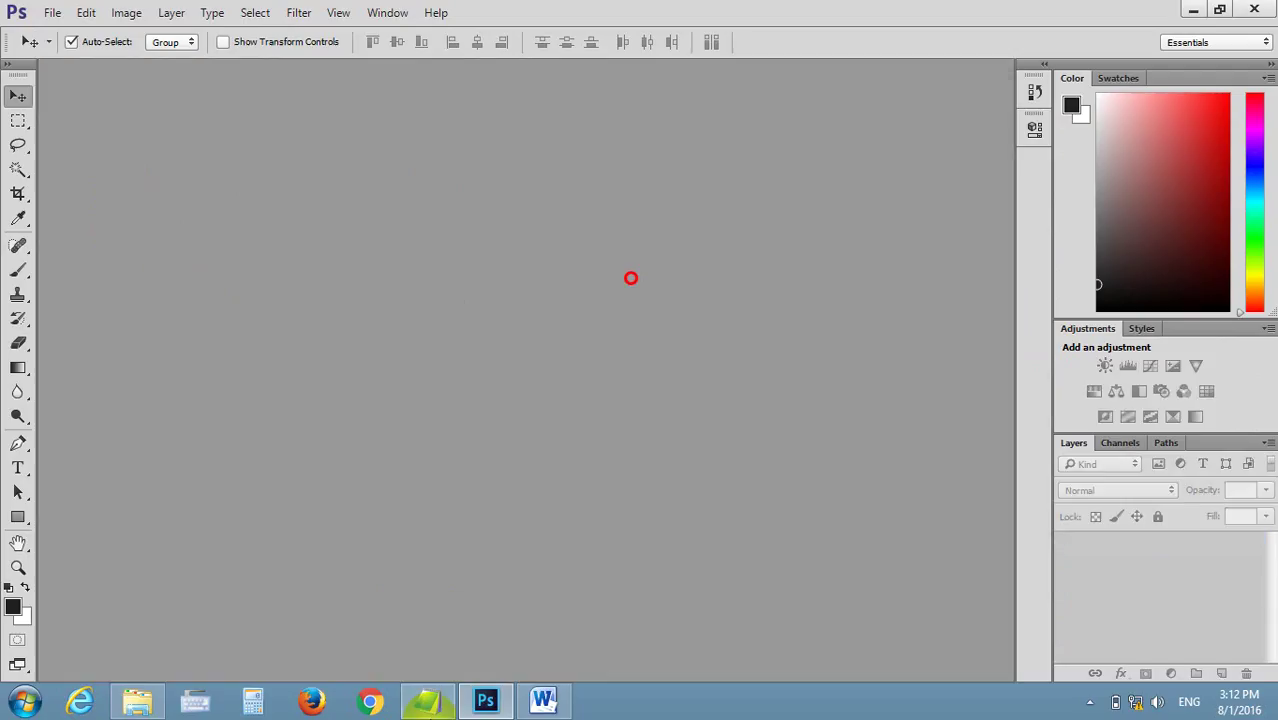
click(540, 703)
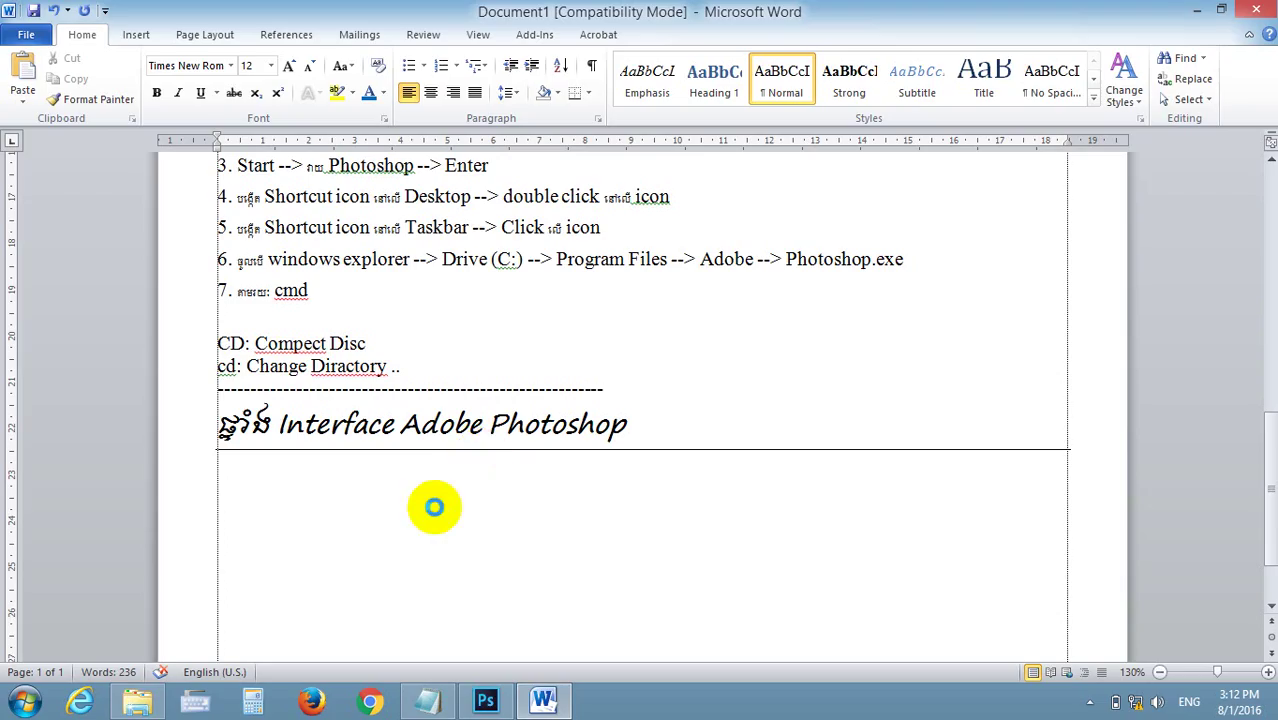
Paste the Photoshop screenshot below the heading and enlarge it to the page width
key(ctrl+v)
scroll(840, 480, up, 2)
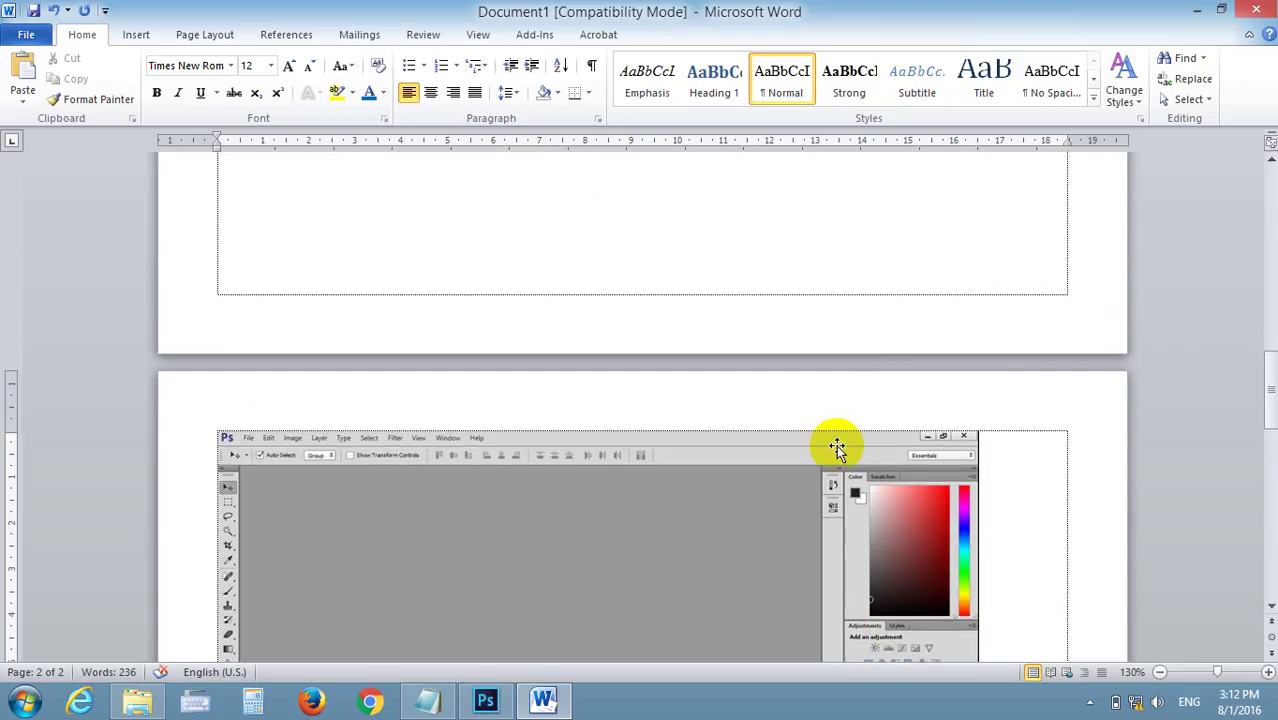
scroll(880, 520, down, 3)
click(890, 560)
scroll(920, 520, down, 3)
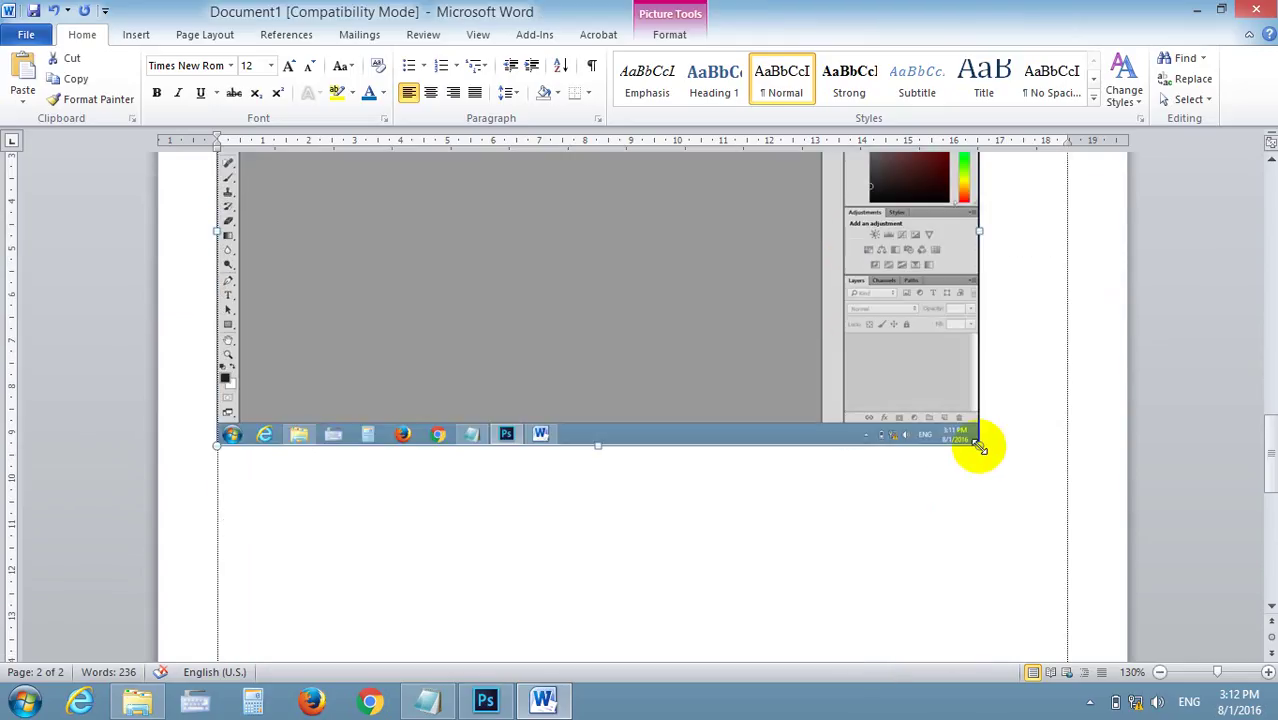
drag(979, 446, 1020, 495)
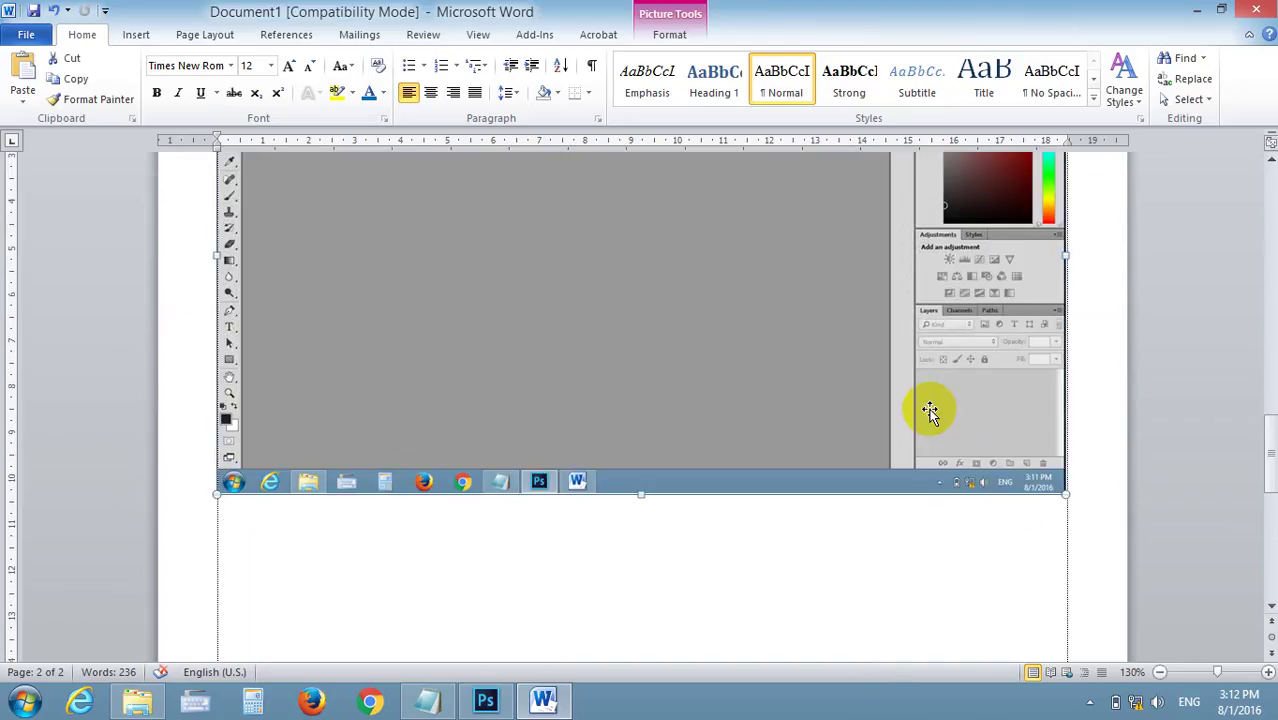
scroll(901, 377, up, 5)
scroll(893, 388, down, 1)
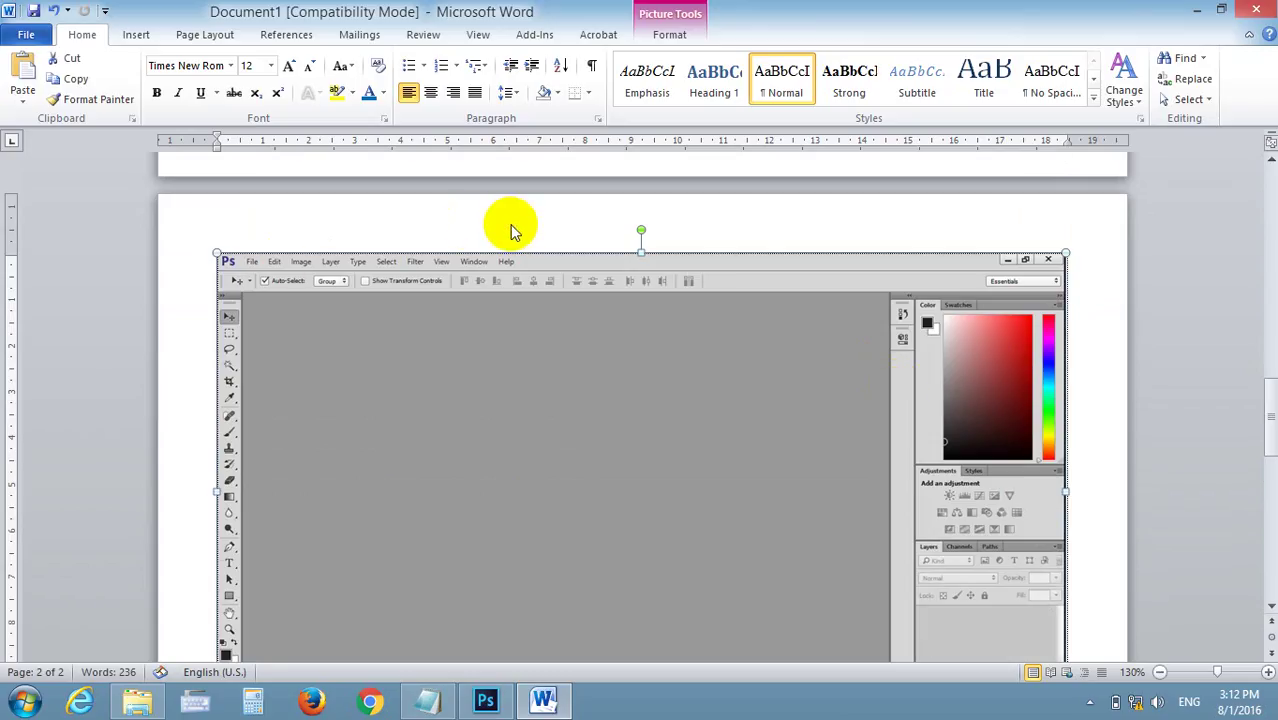
Insert a page break before the title so it starts on page 2
scroll(540, 225, up, 3)
scroll(540, 225, up, 3)
click(476, 424)
scroll(480, 426, down, 2)
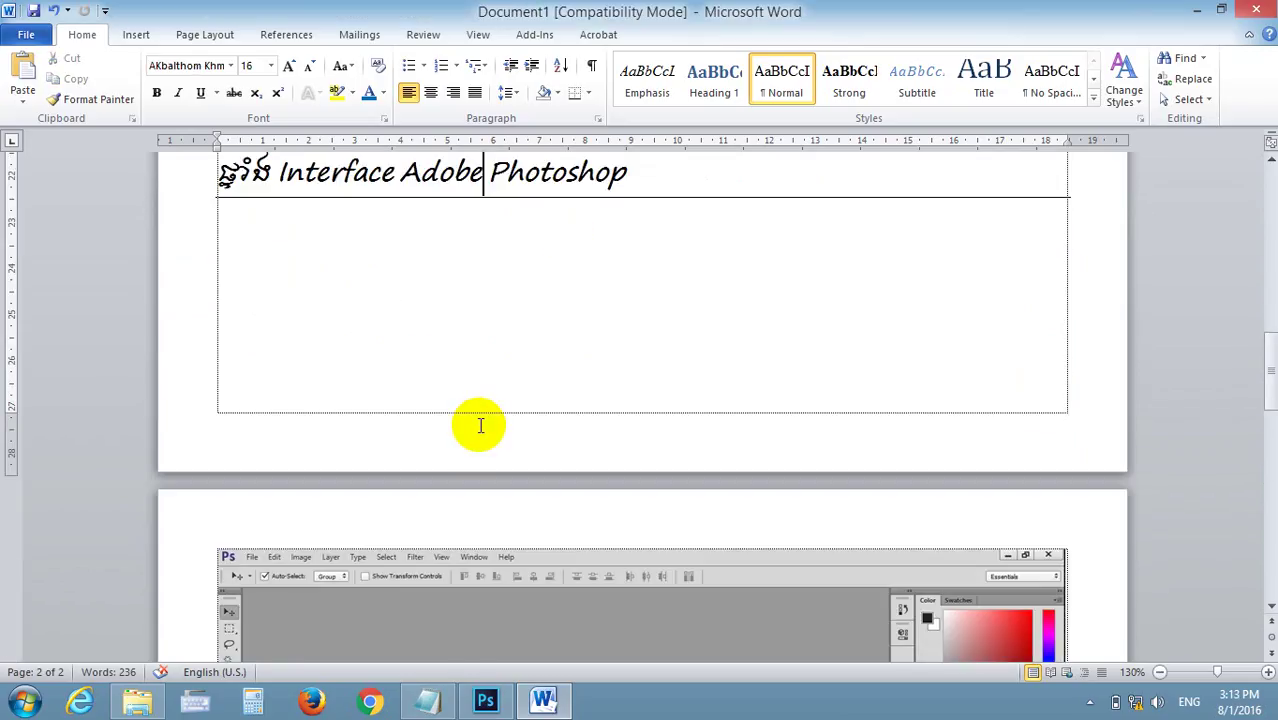
click(216, 174)
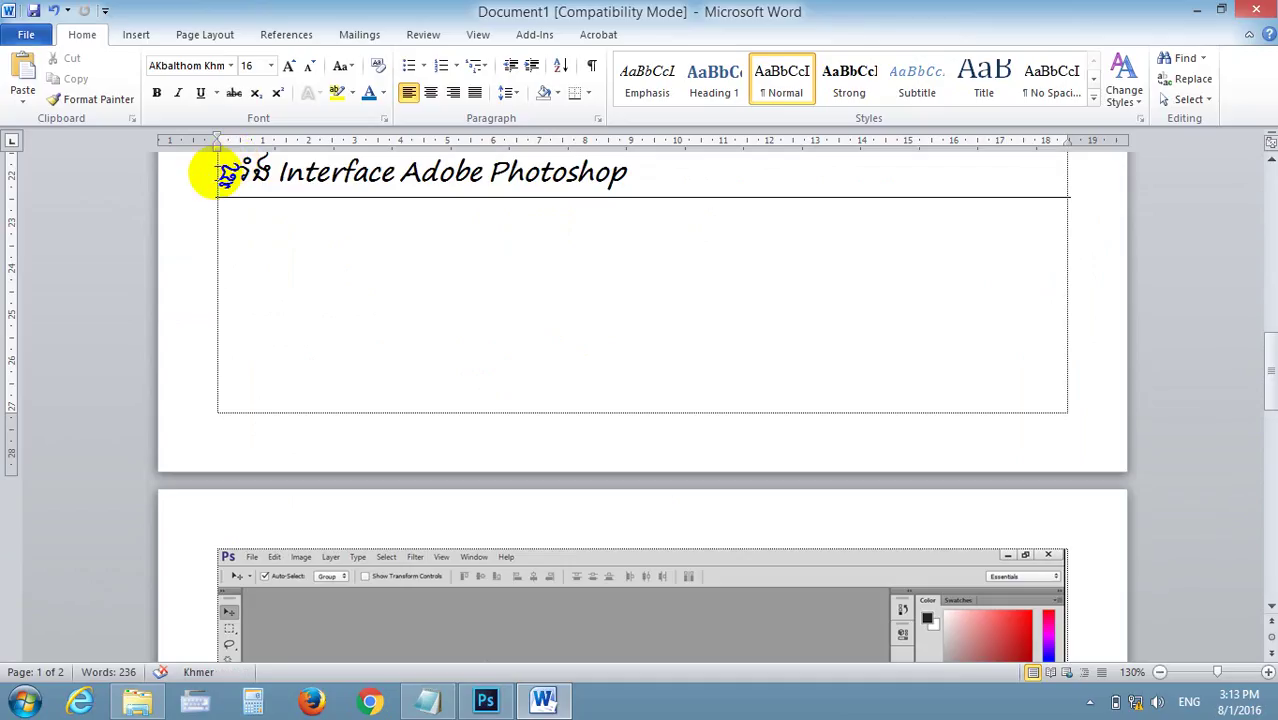
key(ctrl+Return)
scroll(558, 320, up, 2)
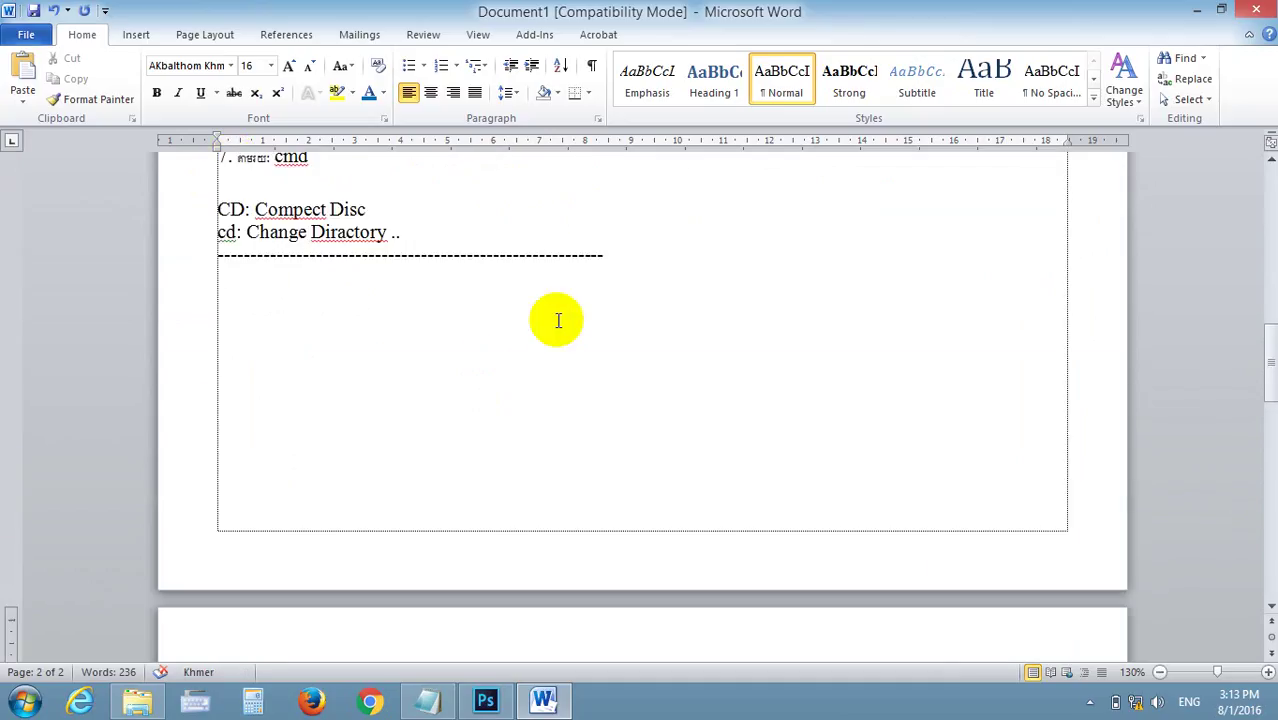
scroll(558, 320, down, 5)
scroll(558, 320, down, 2)
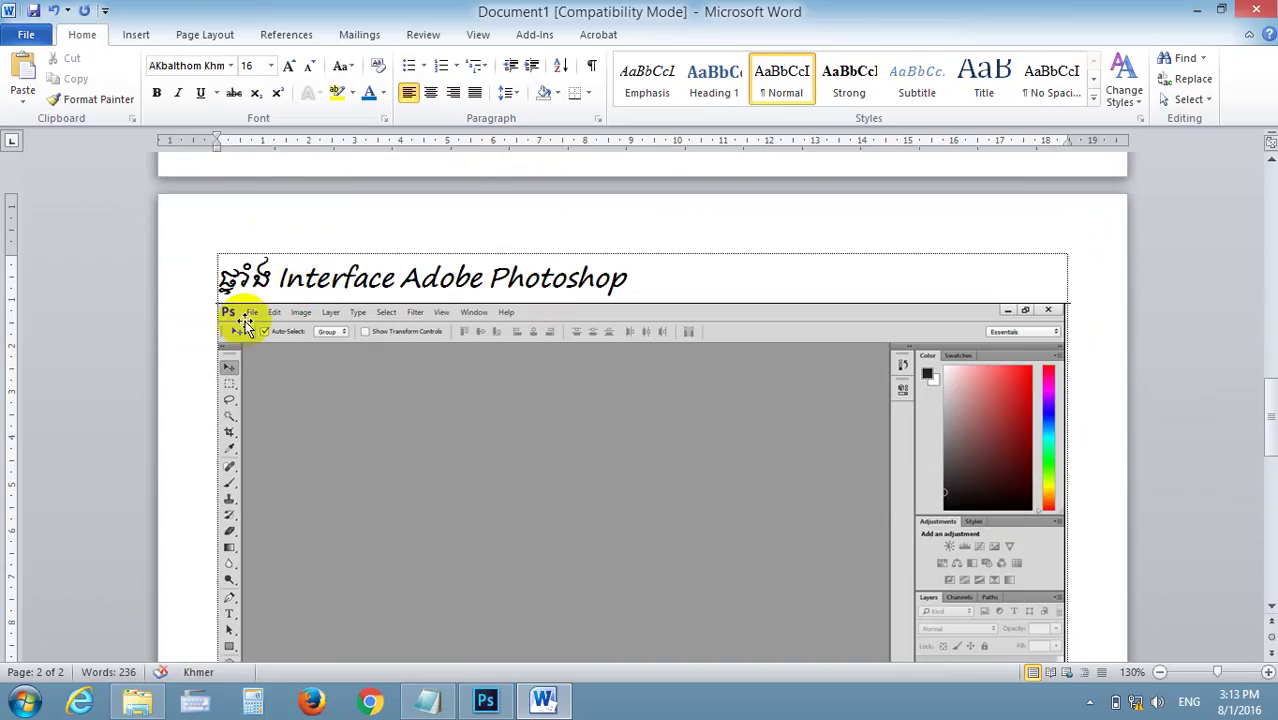
click(486, 700)
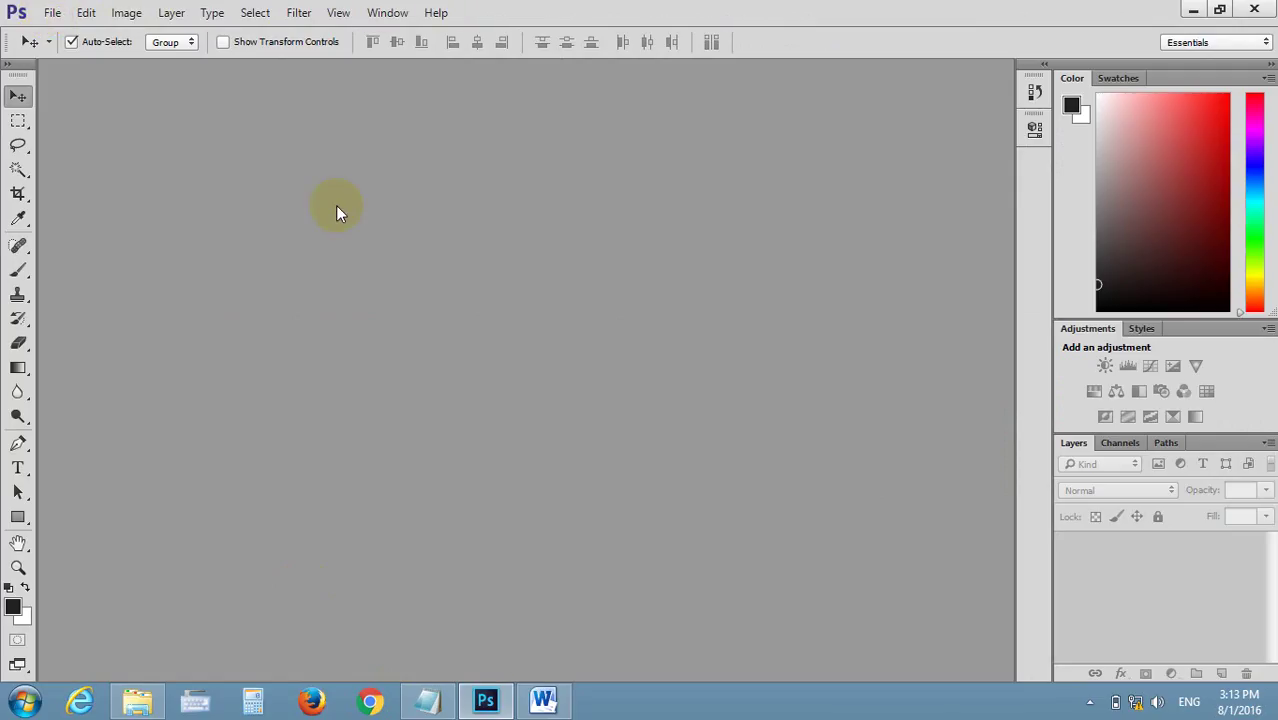
click(543, 700)
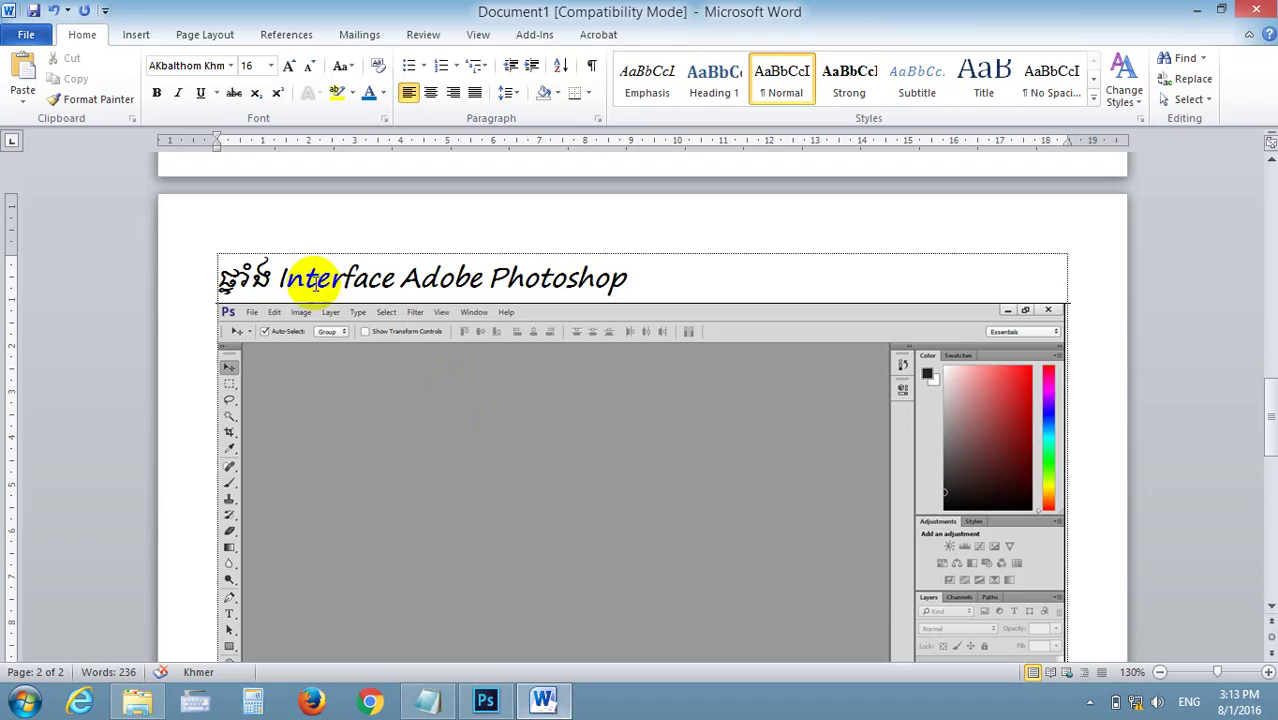
Draw a rectangle shape over the screenshot's menu bar
click(136, 34)
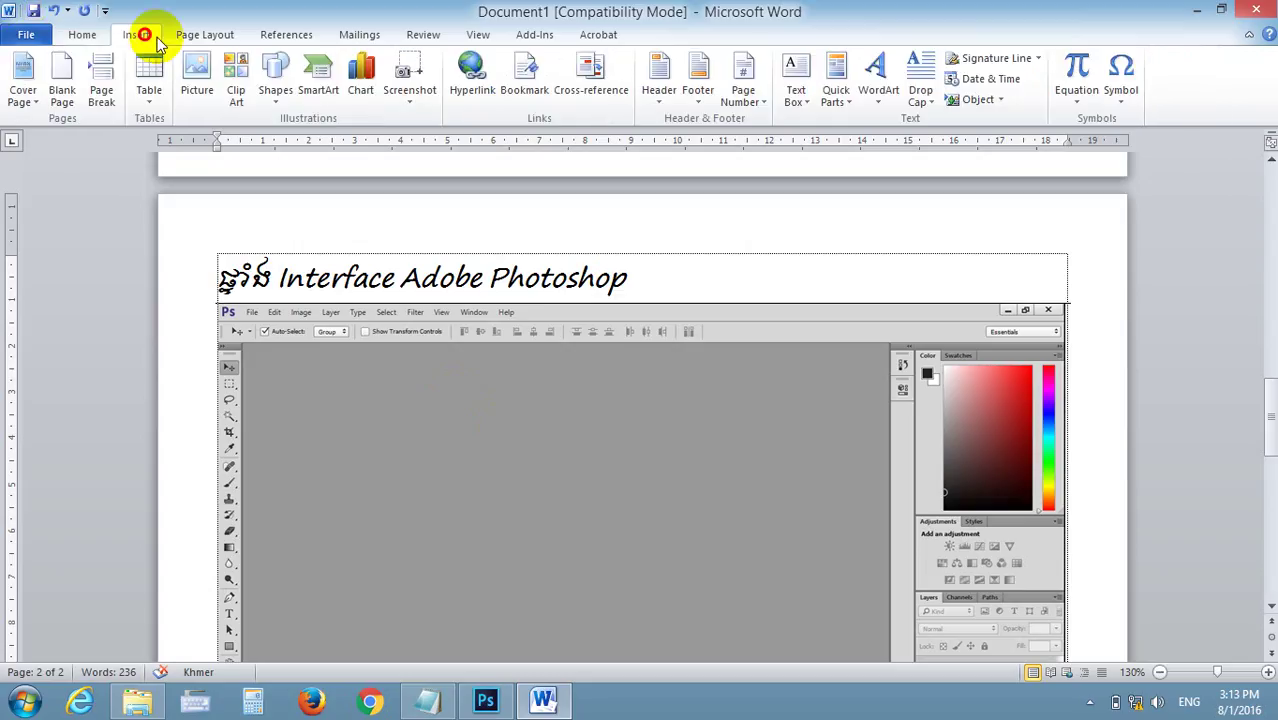
click(276, 88)
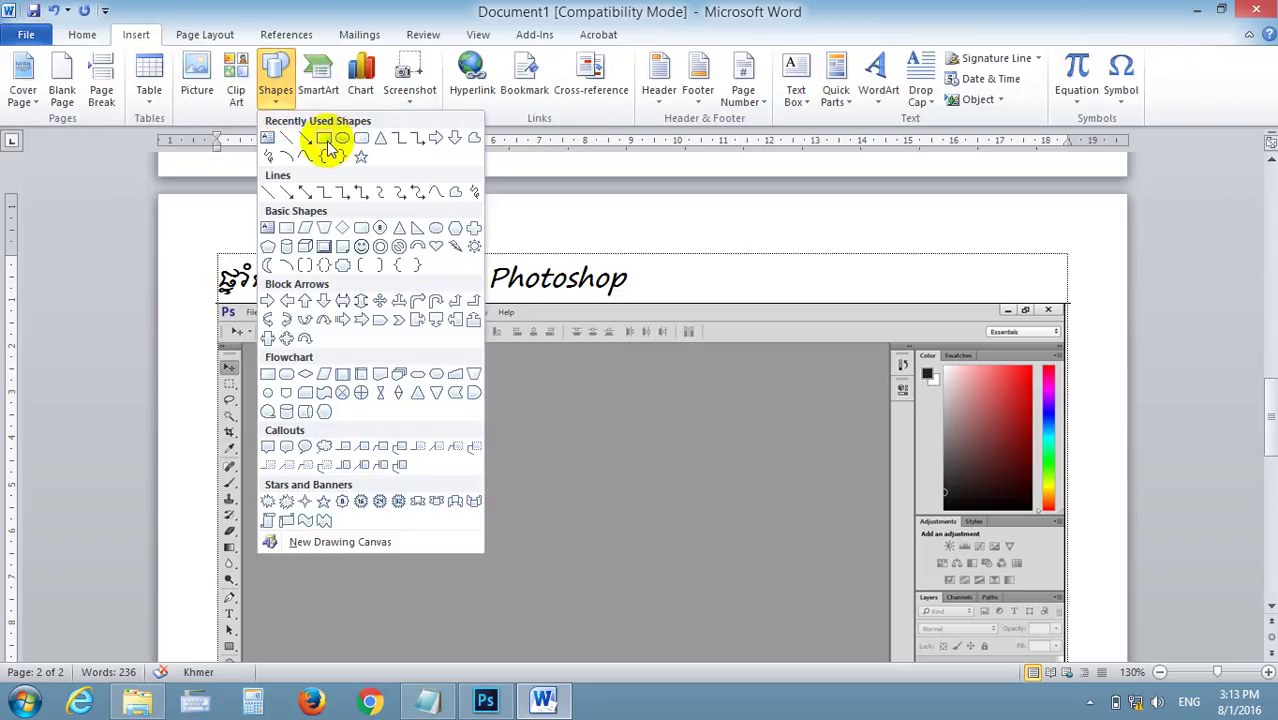
click(322, 139)
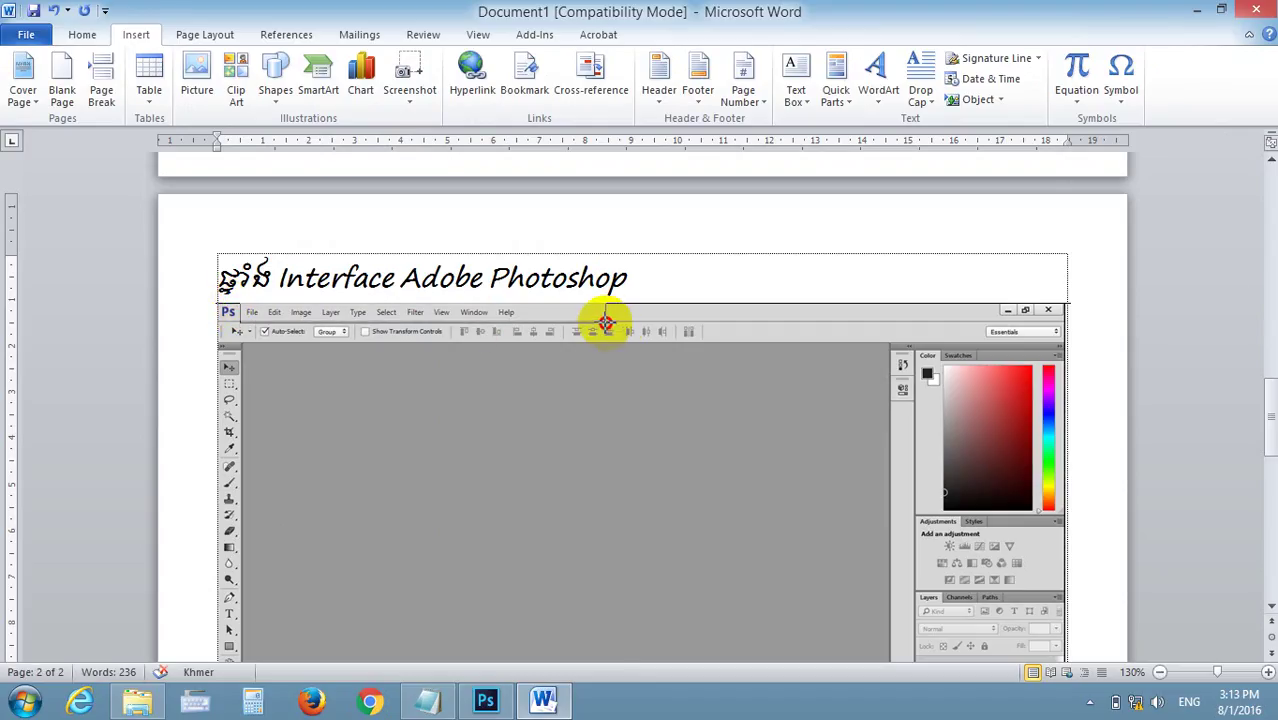
key(Escape)
drag(240, 320, 603, 305)
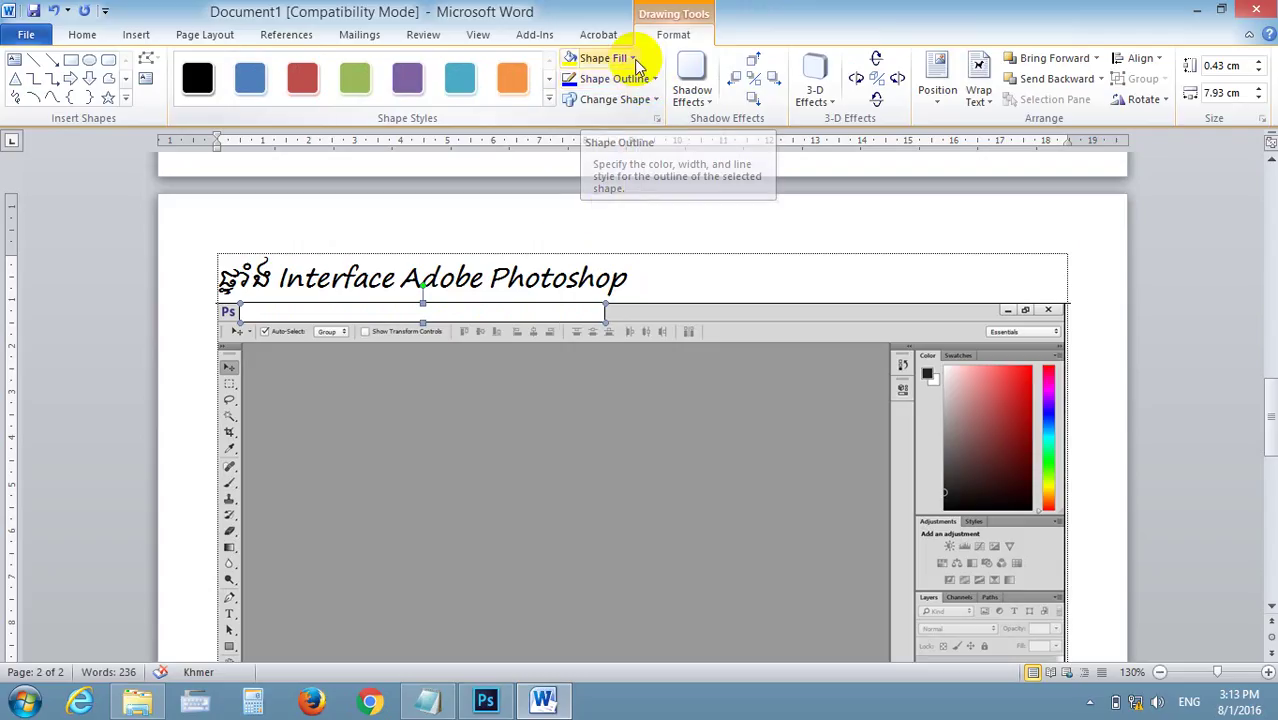
Give the rectangle no fill and a red 2¼ pt outline
click(590, 58)
click(590, 214)
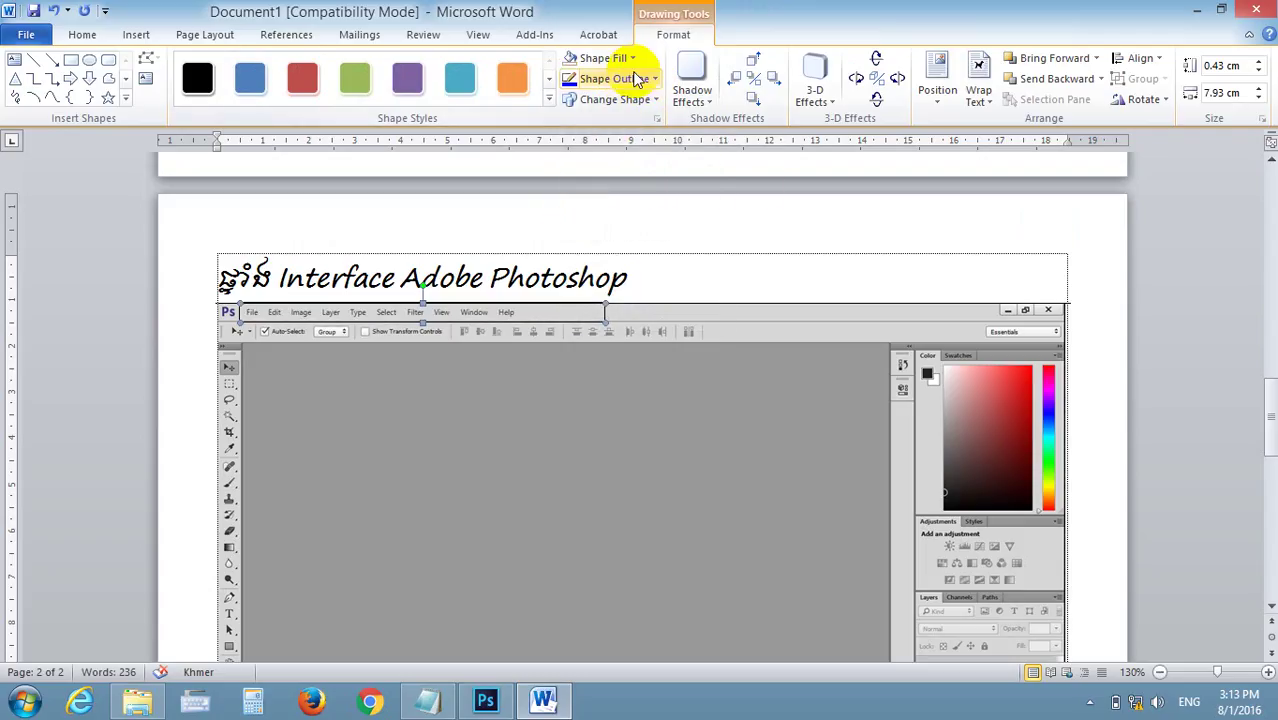
click(646, 80)
click(585, 214)
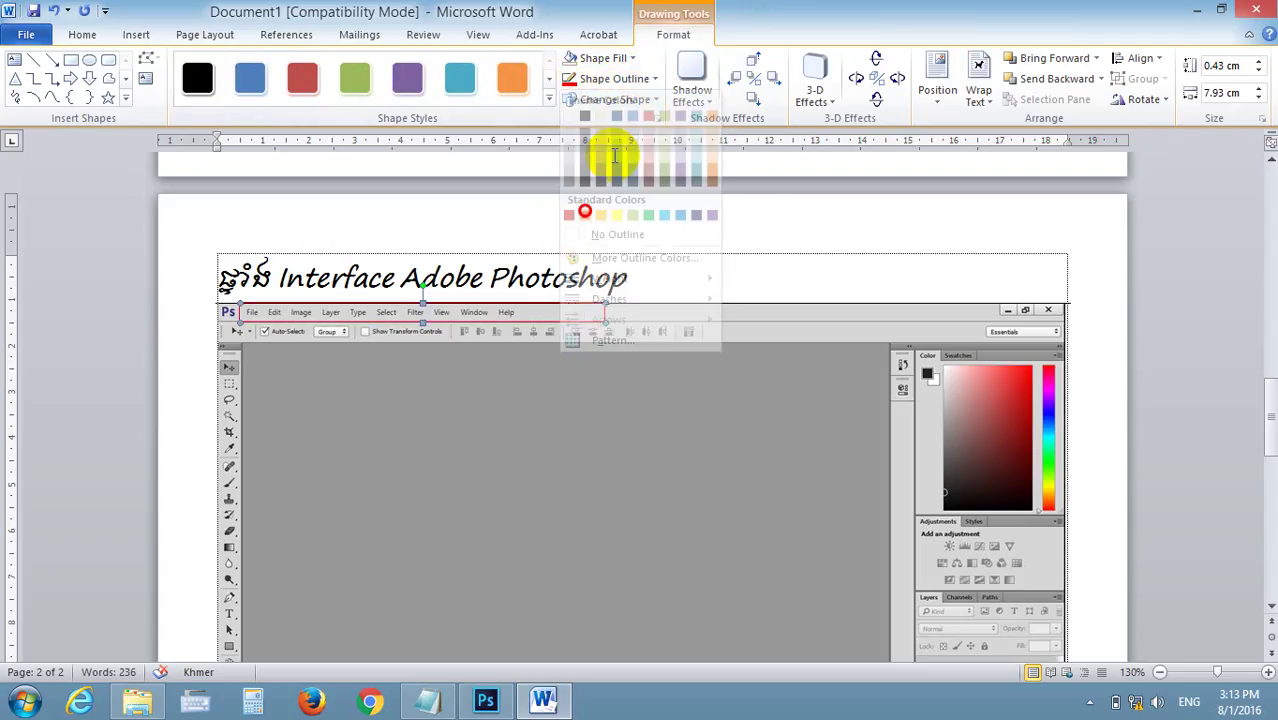
click(643, 86)
mouse_move(609, 279)
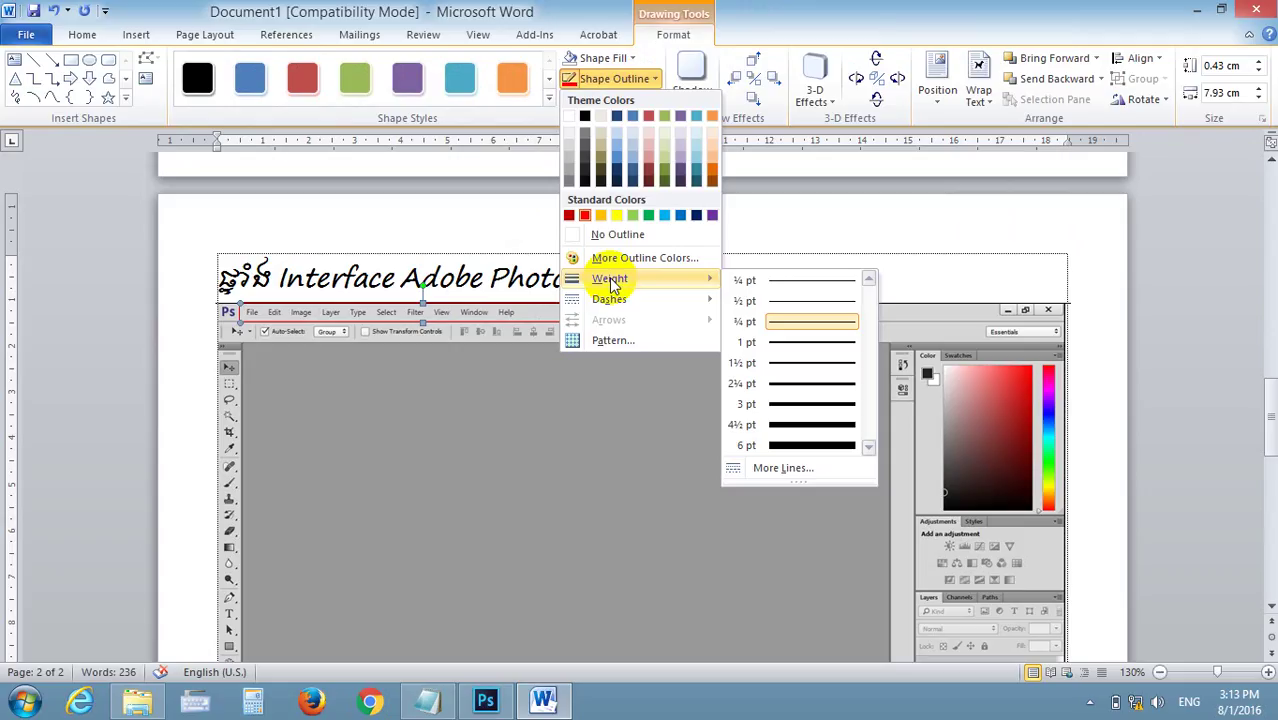
click(803, 383)
click(675, 405)
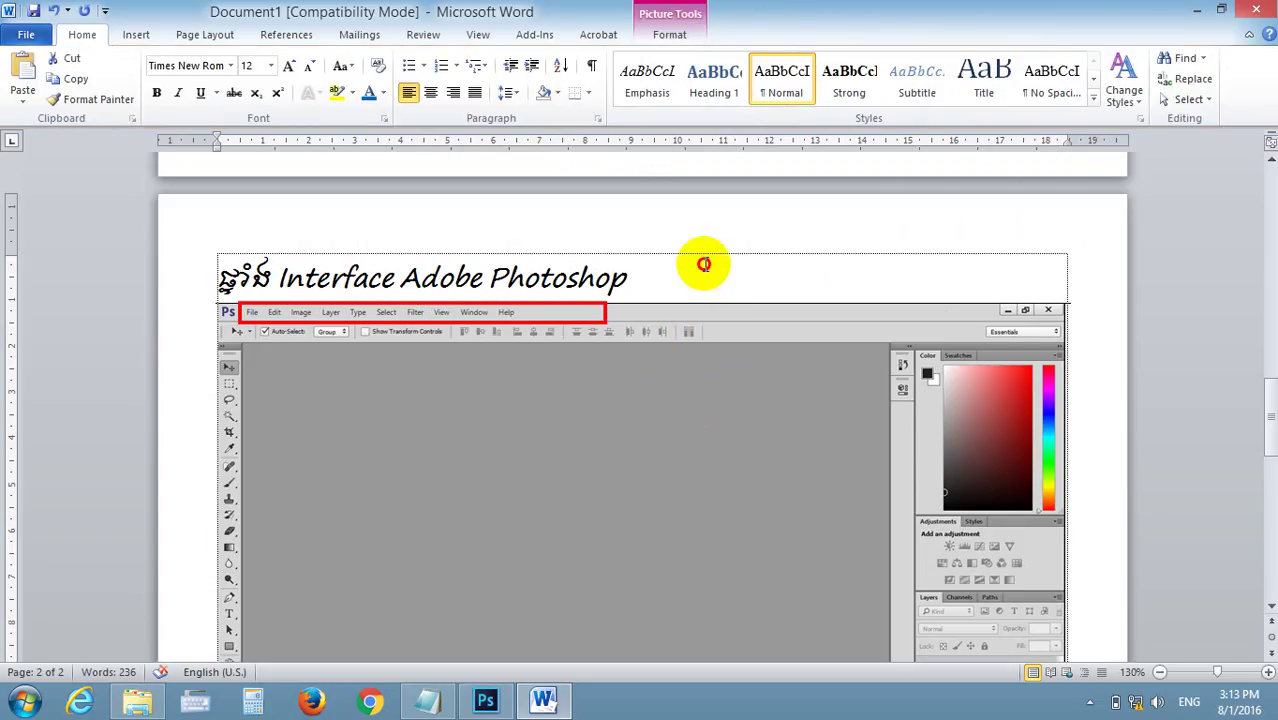
Type the label 'Menu Bar:' on the line below the Photoshop screenshot
scroll(419, 295, down, 2)
scroll(419, 295, down, 2)
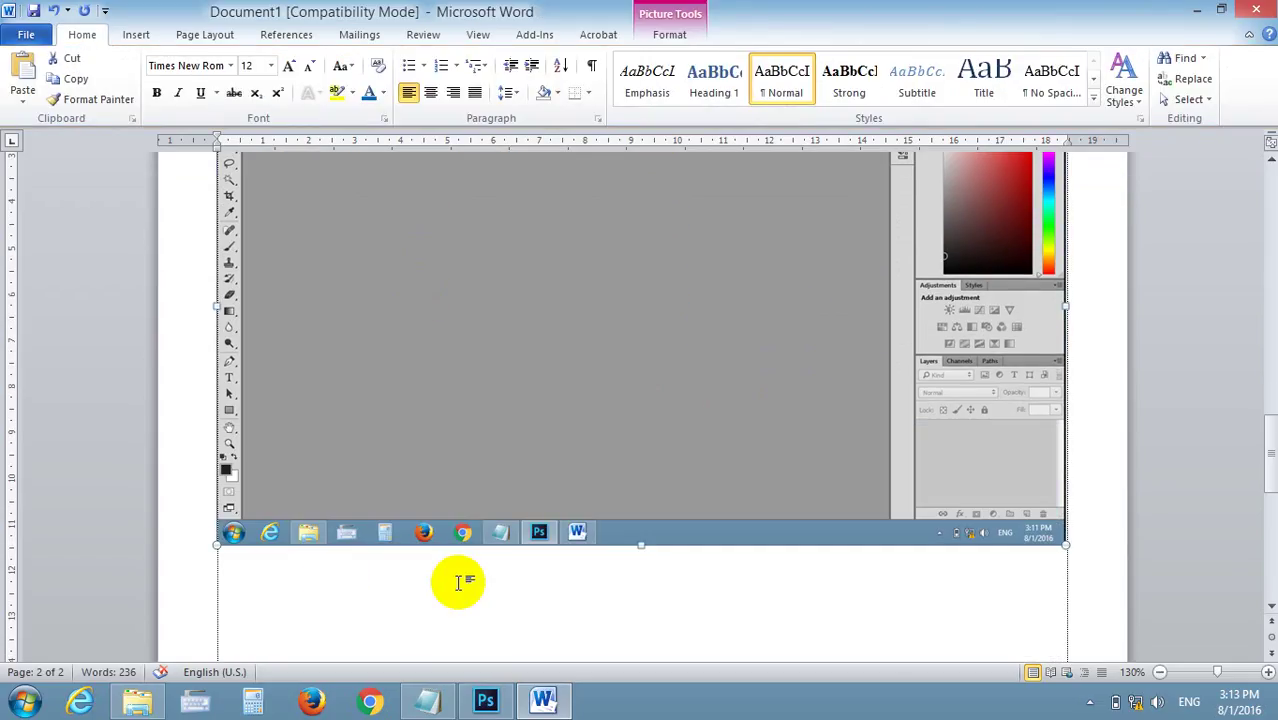
click(1090, 528)
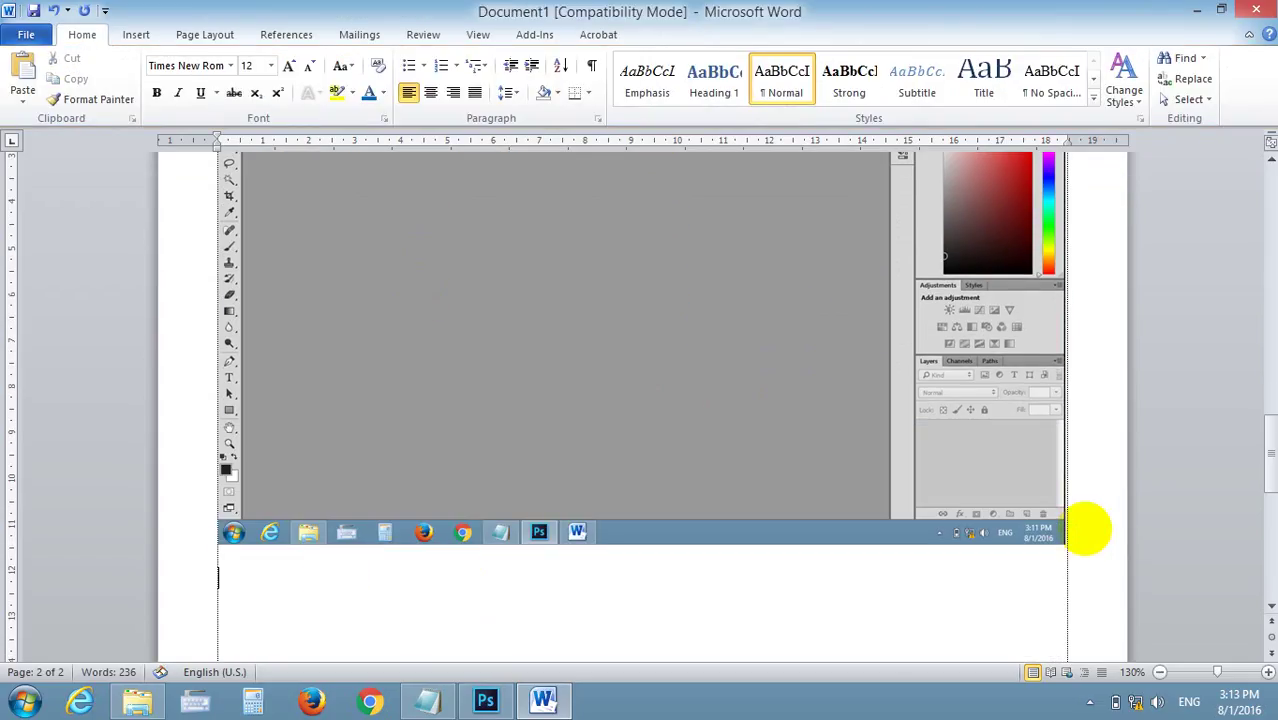
text(Menu )
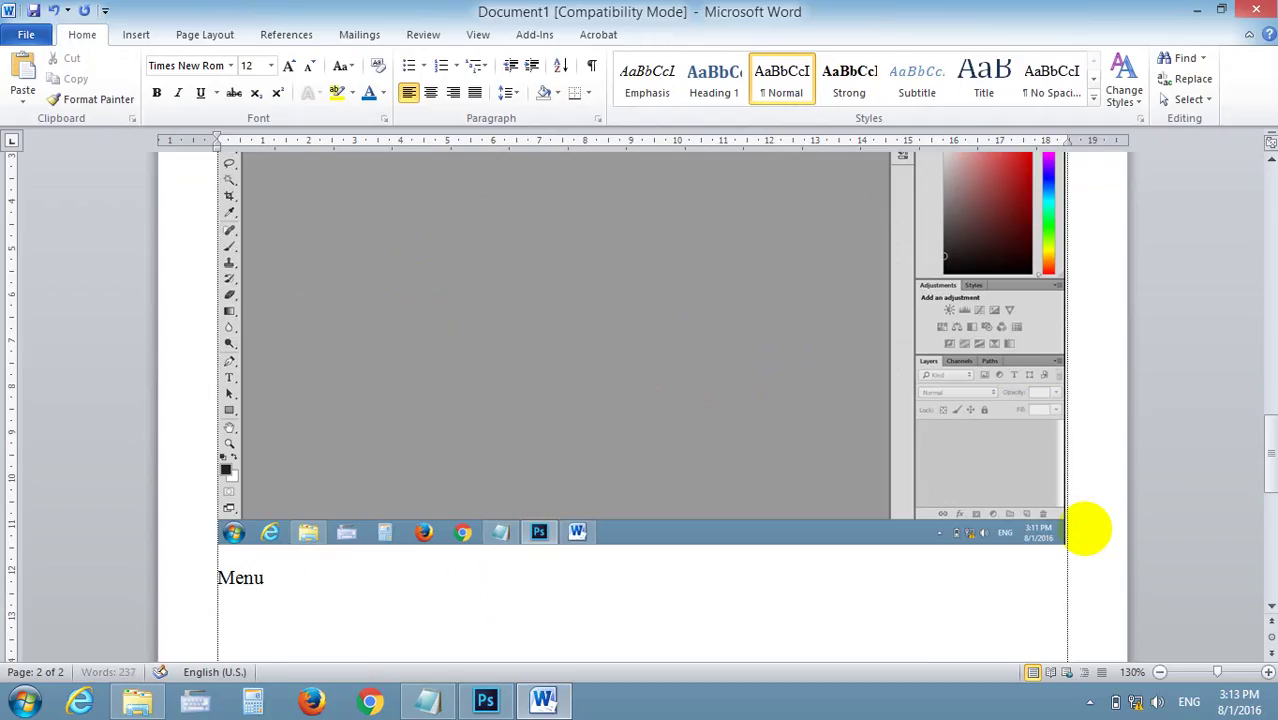
text(Bar:)
Glance at Photoshop, then return to Word and select the red rectangle
scroll(921, 391, up, 5)
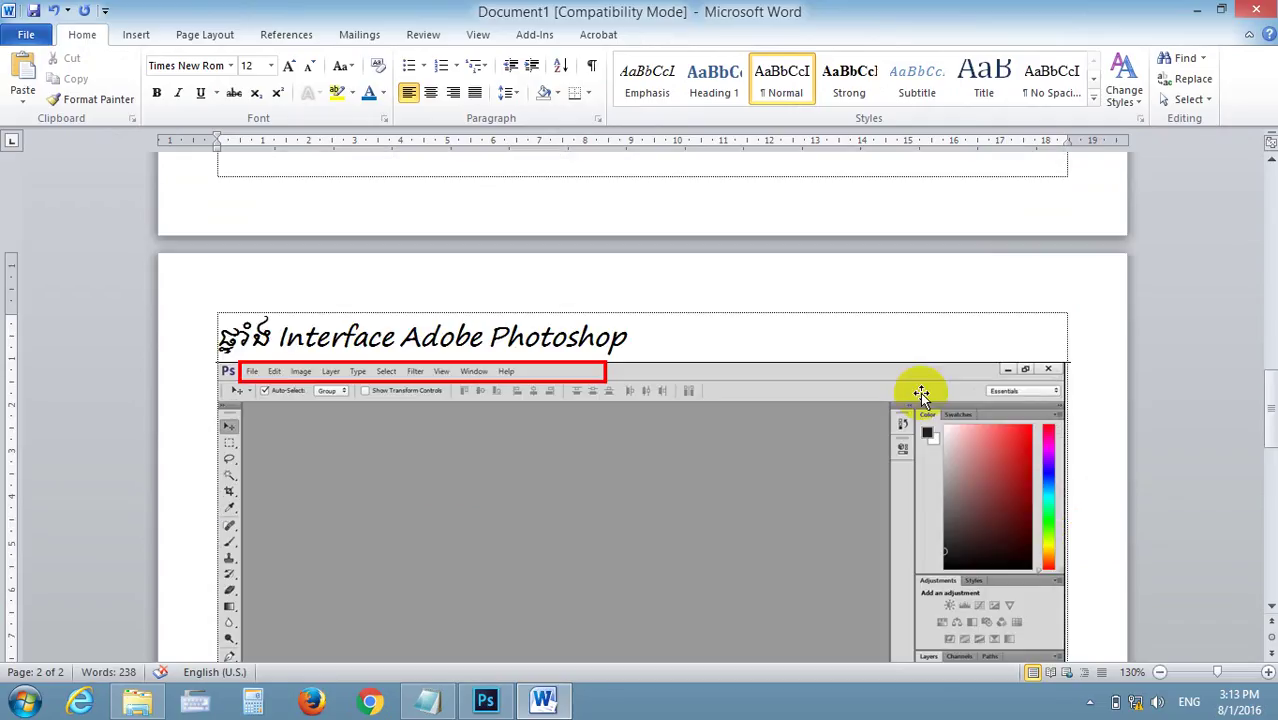
click(485, 705)
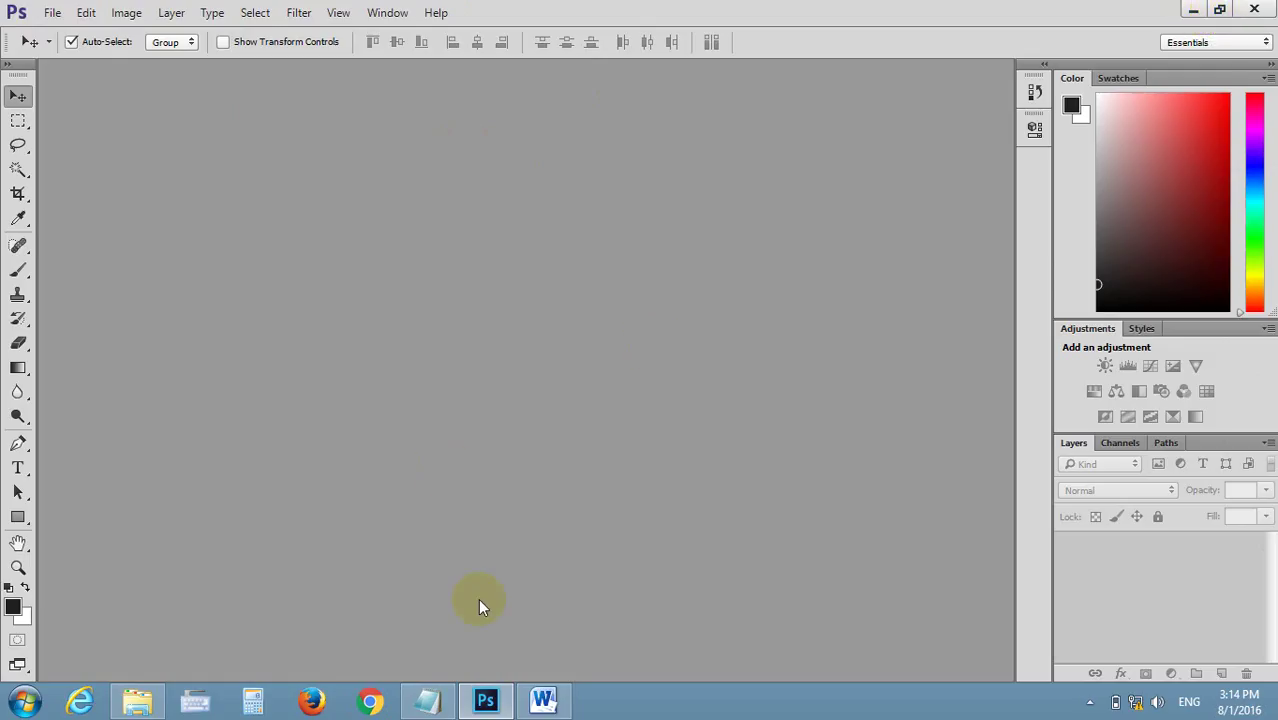
click(543, 700)
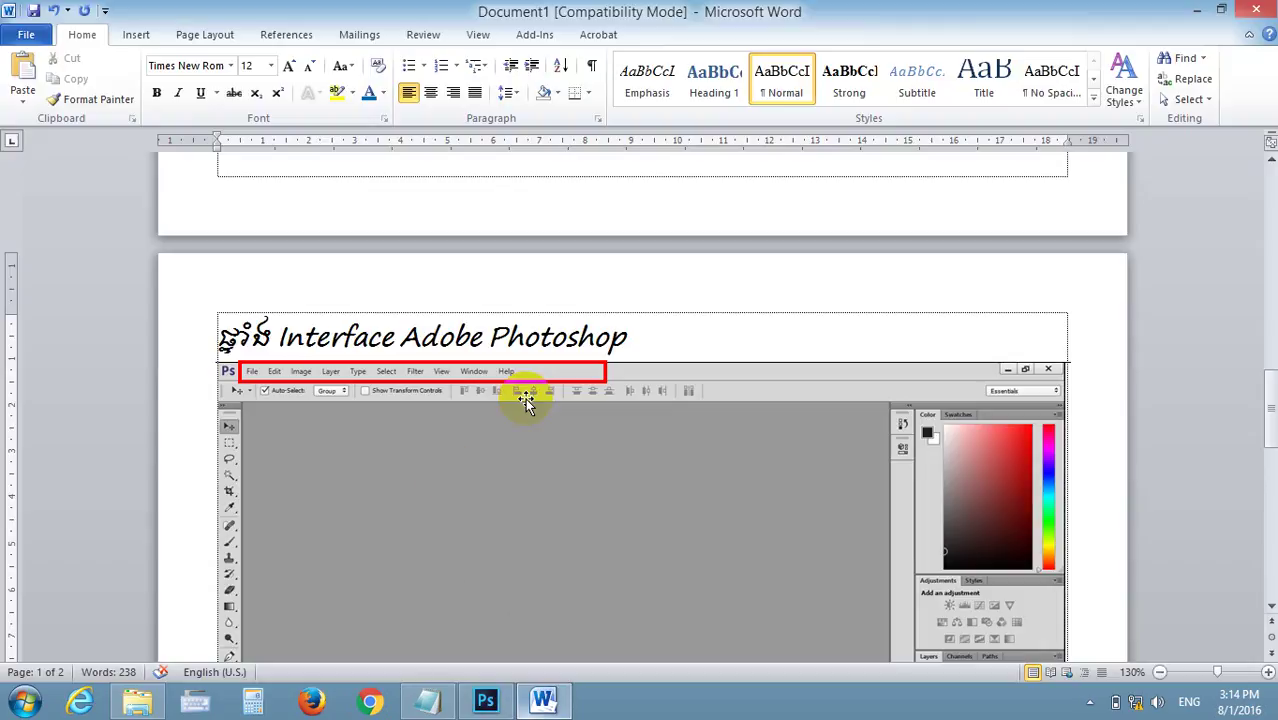
click(476, 380)
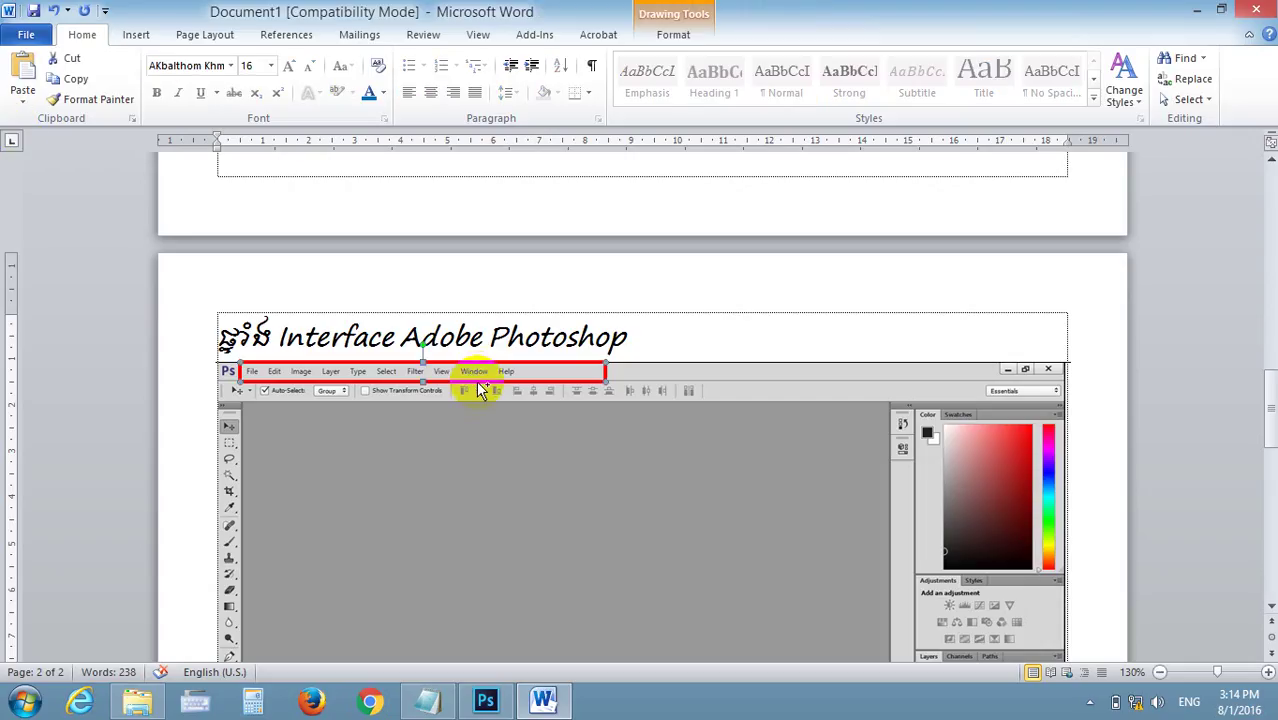
Copy the red rectangle and fit the copy around the screenshot's minimize, restore and close buttons
click(476, 380)
click(476, 381)
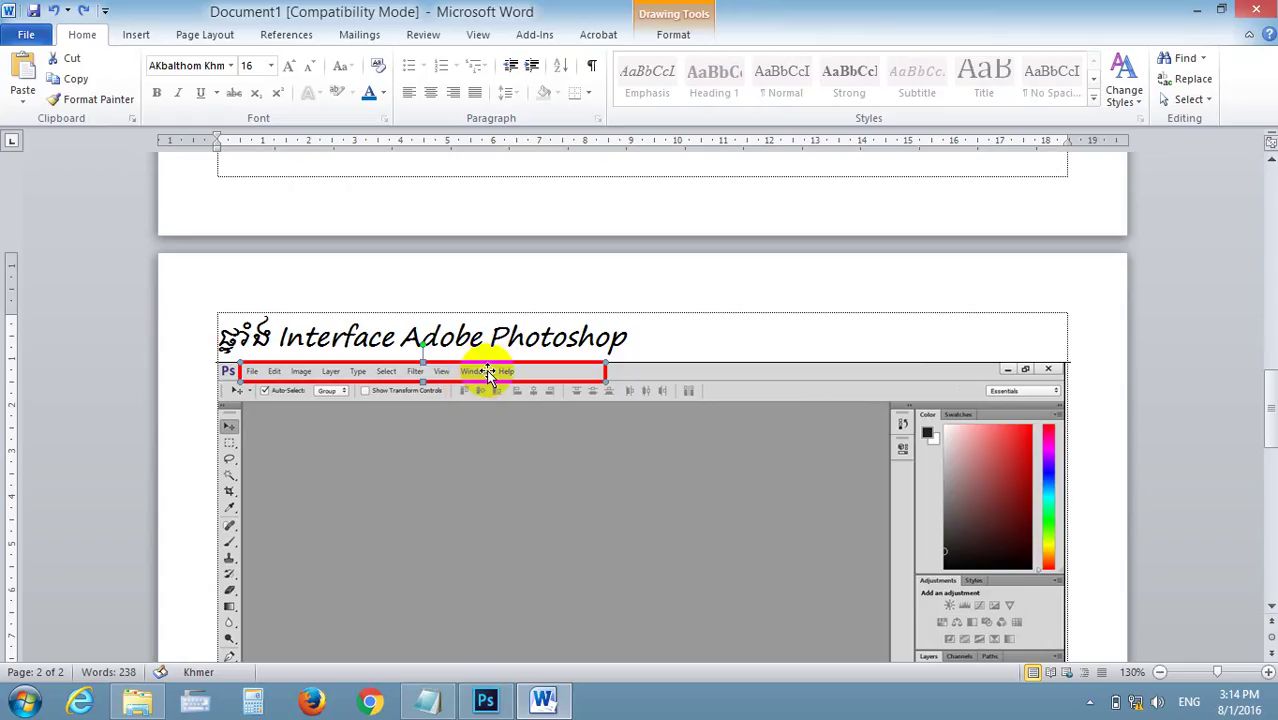
drag(488, 375, 506, 393)
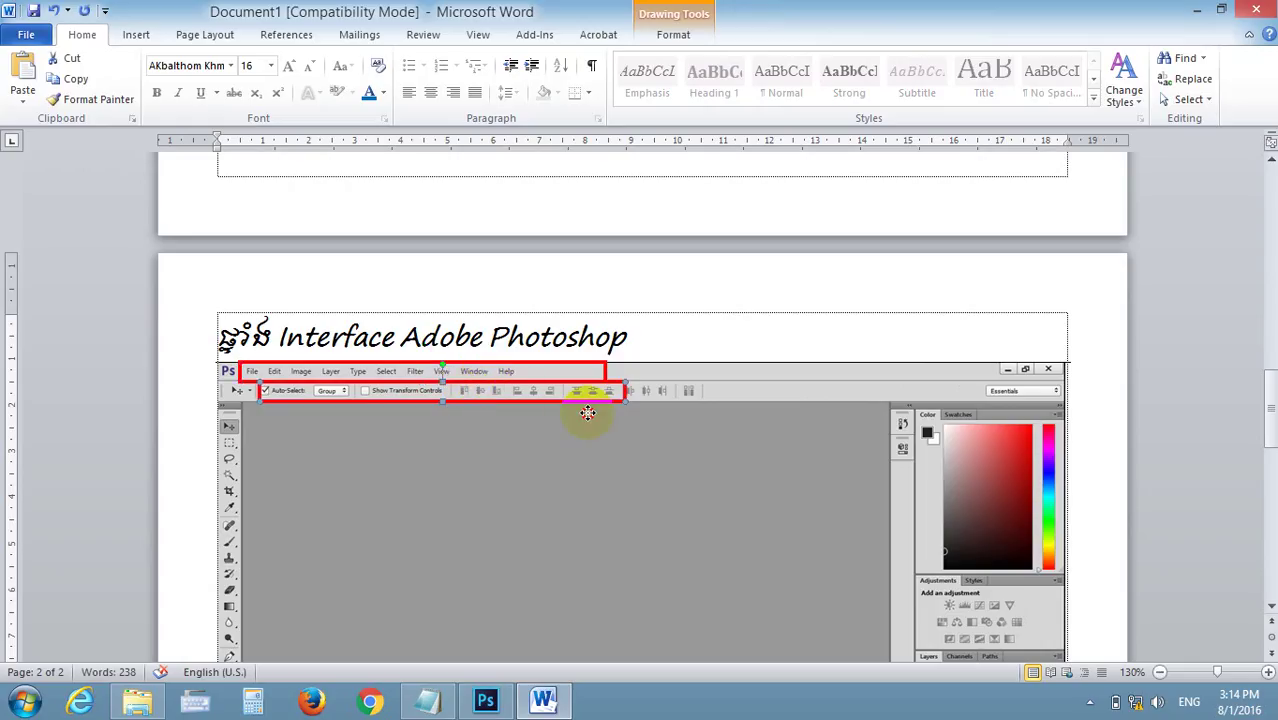
drag(587, 413, 986, 370)
click(1083, 334)
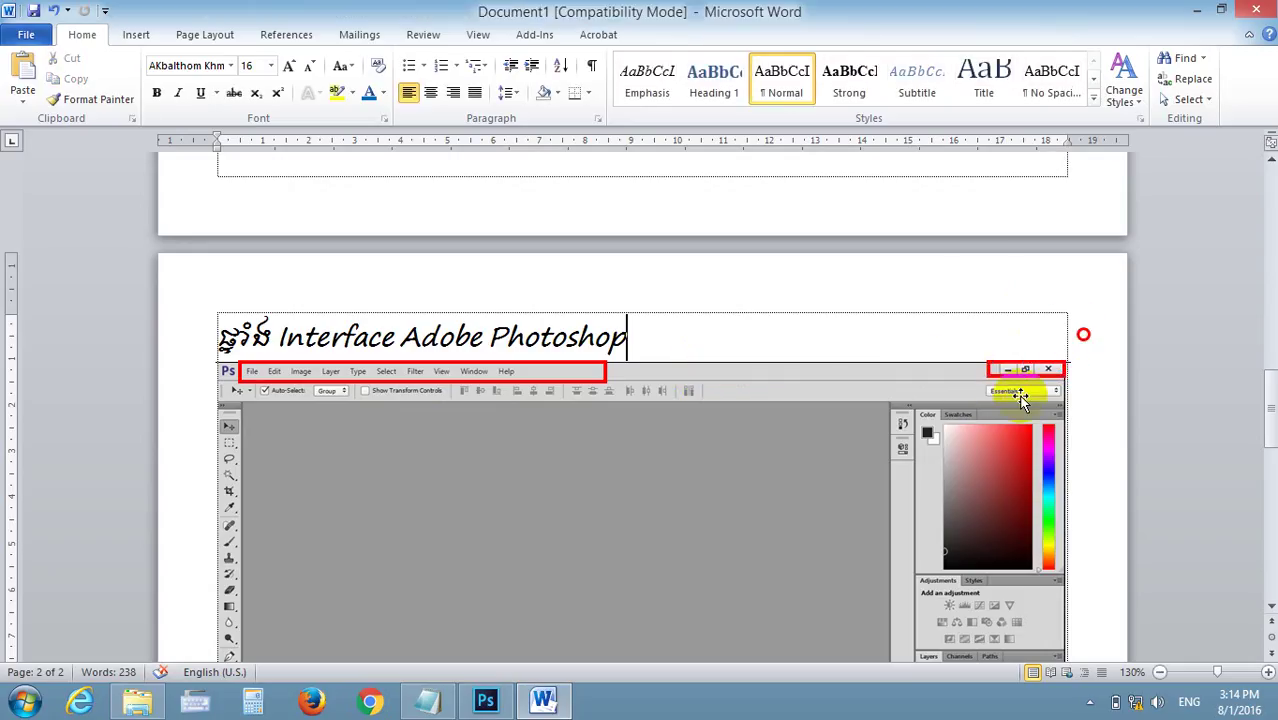
scroll(984, 440, down, 4)
Start a new line after 'Menu Bar:' and type 'Control Box:'
scroll(562, 583, down, 1)
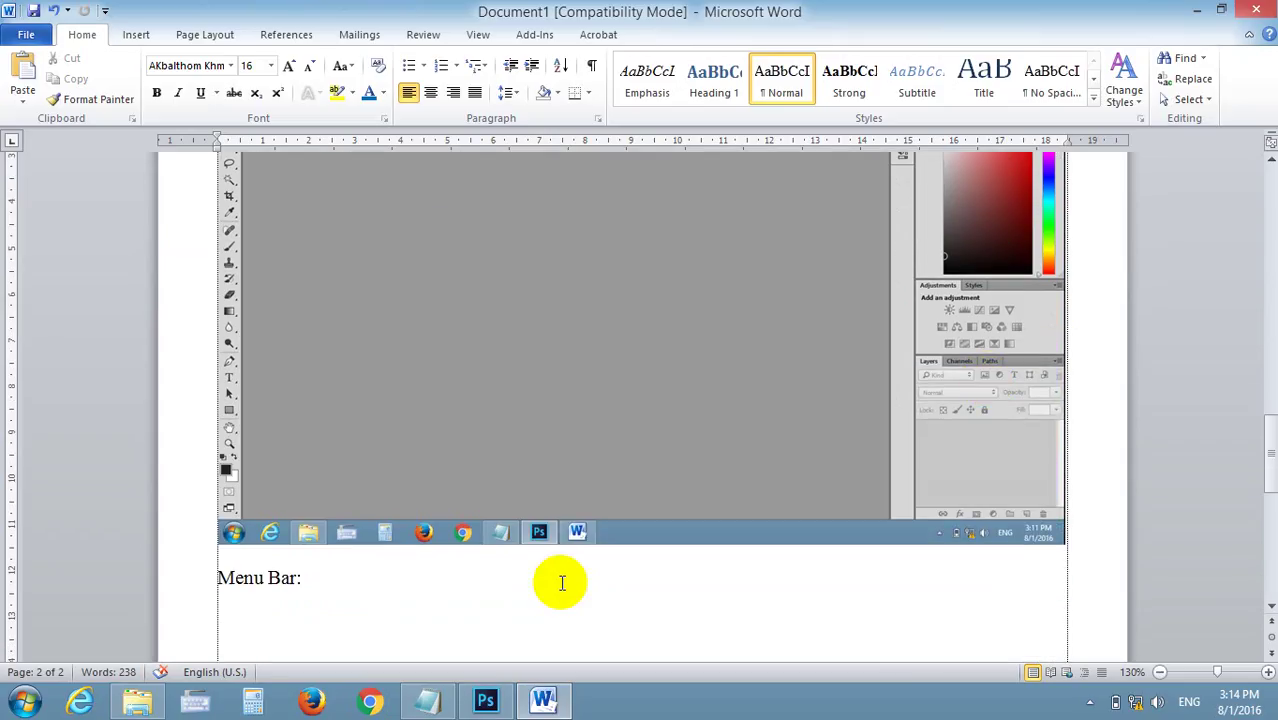
click(531, 585)
key(Return)
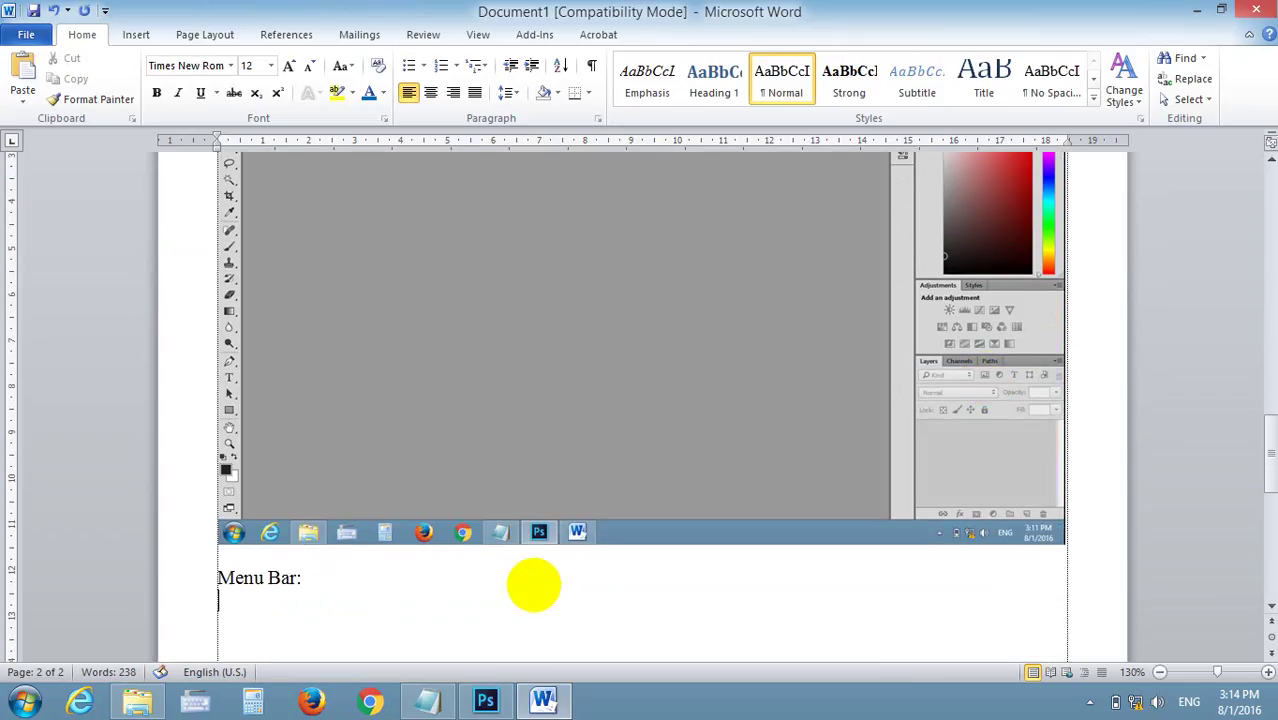
text(Cont)
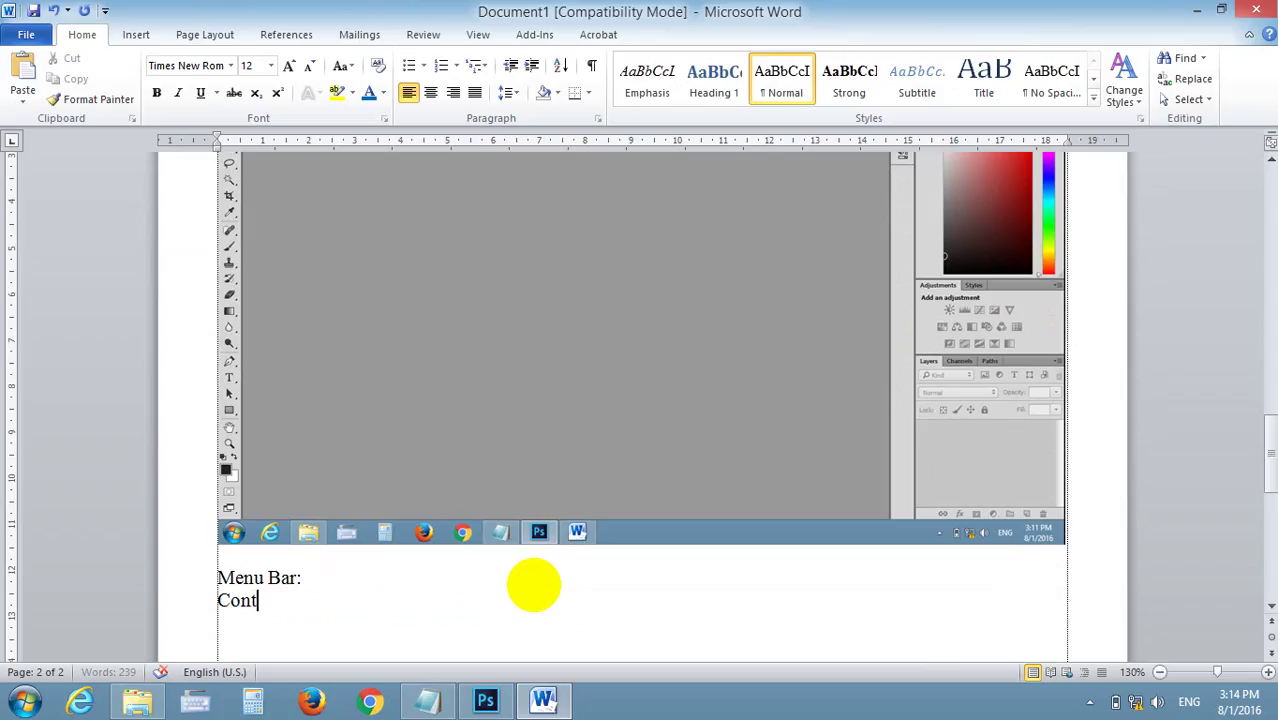
text(rol)
text( Box:)
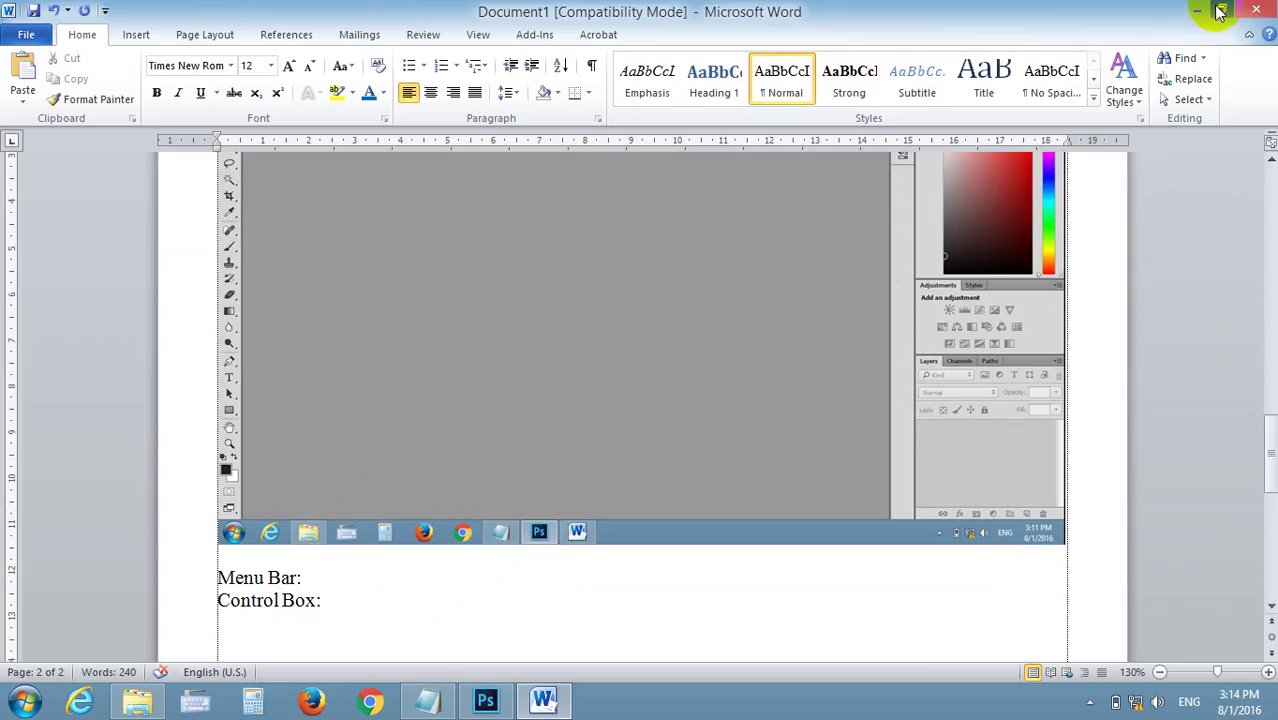
Browse the Insert, Page Layout, References and Mailings tabs, then switch to Photoshop
click(136, 34)
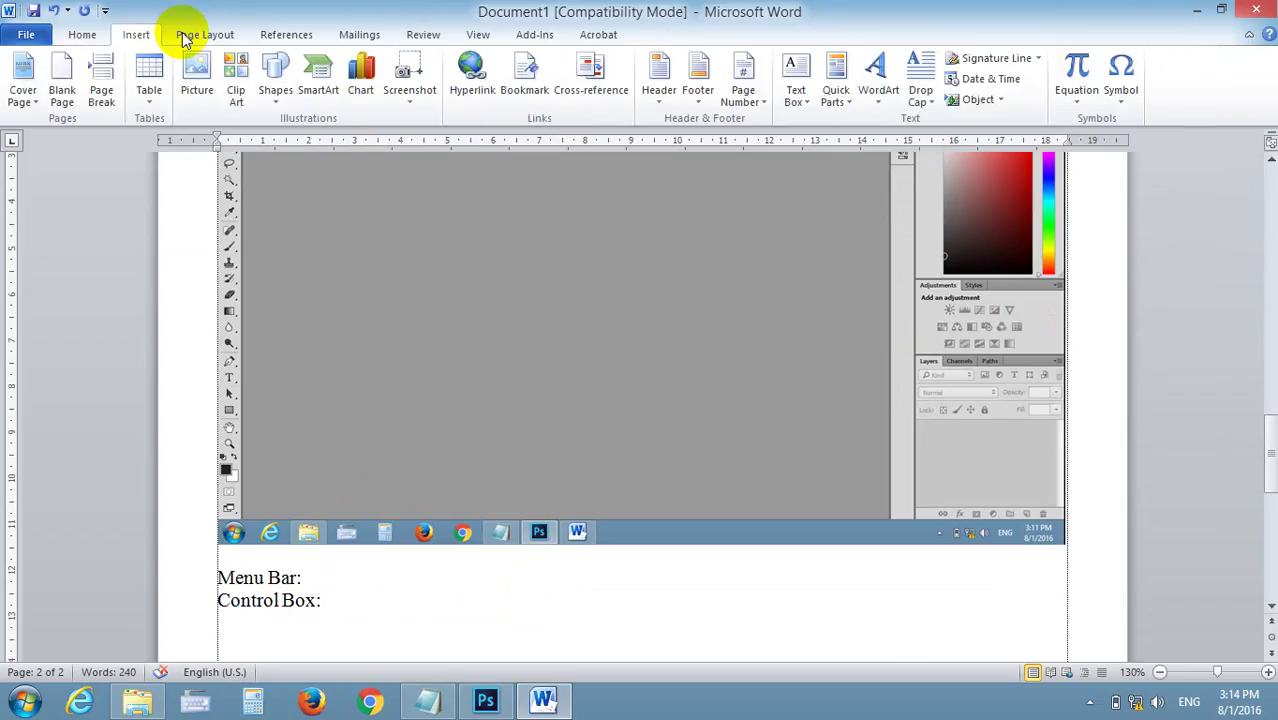
click(200, 34)
click(286, 34)
click(357, 35)
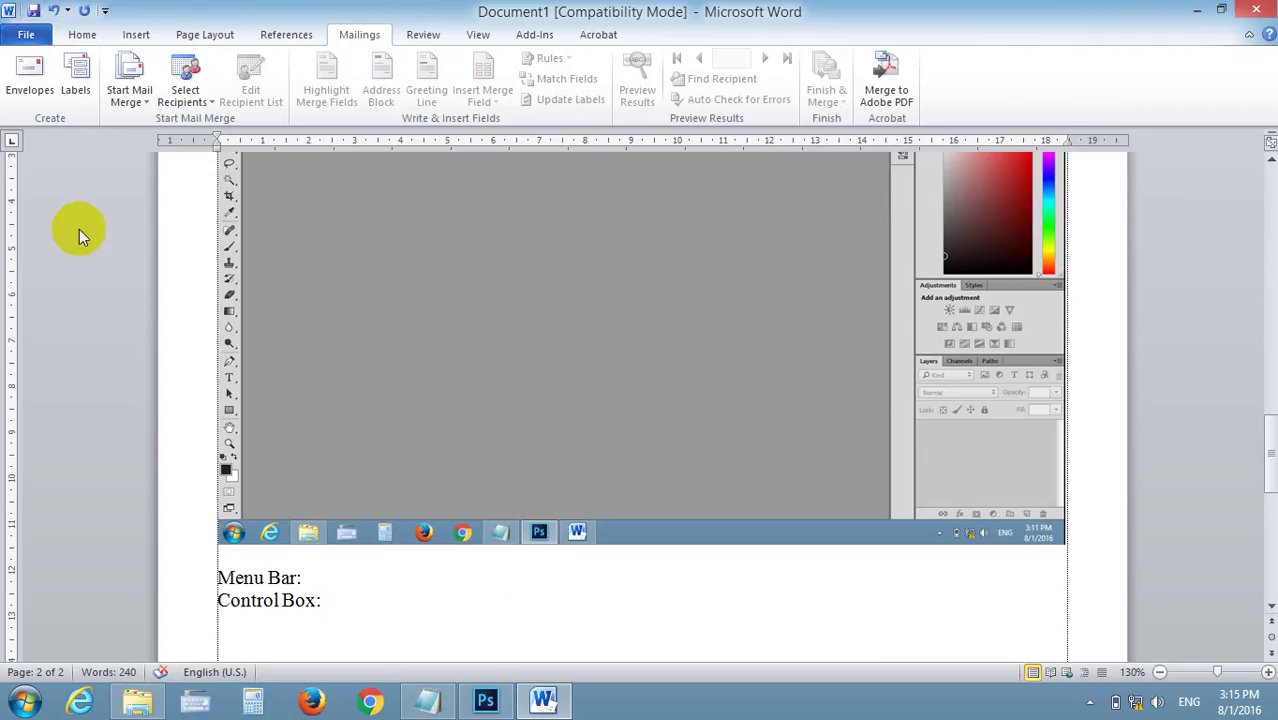
click(486, 700)
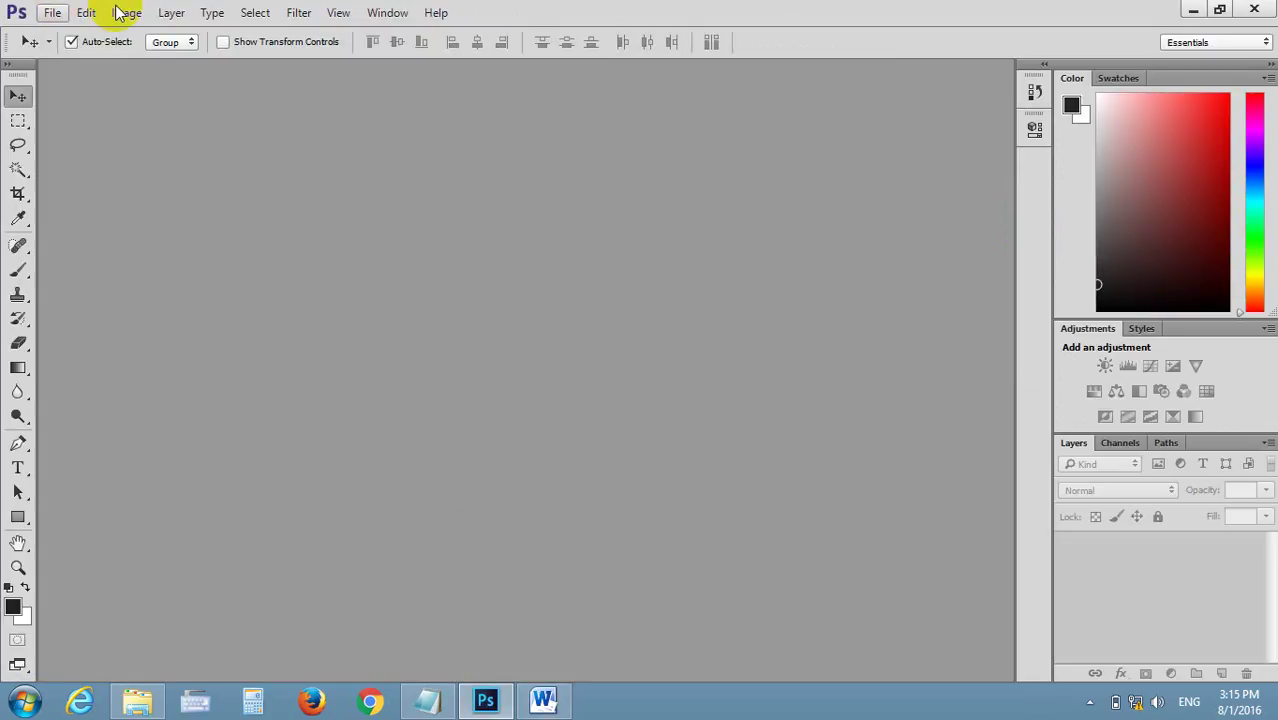
Compare the Photoshop and Word system menus, switching between windows and ending in Word
click(16, 14)
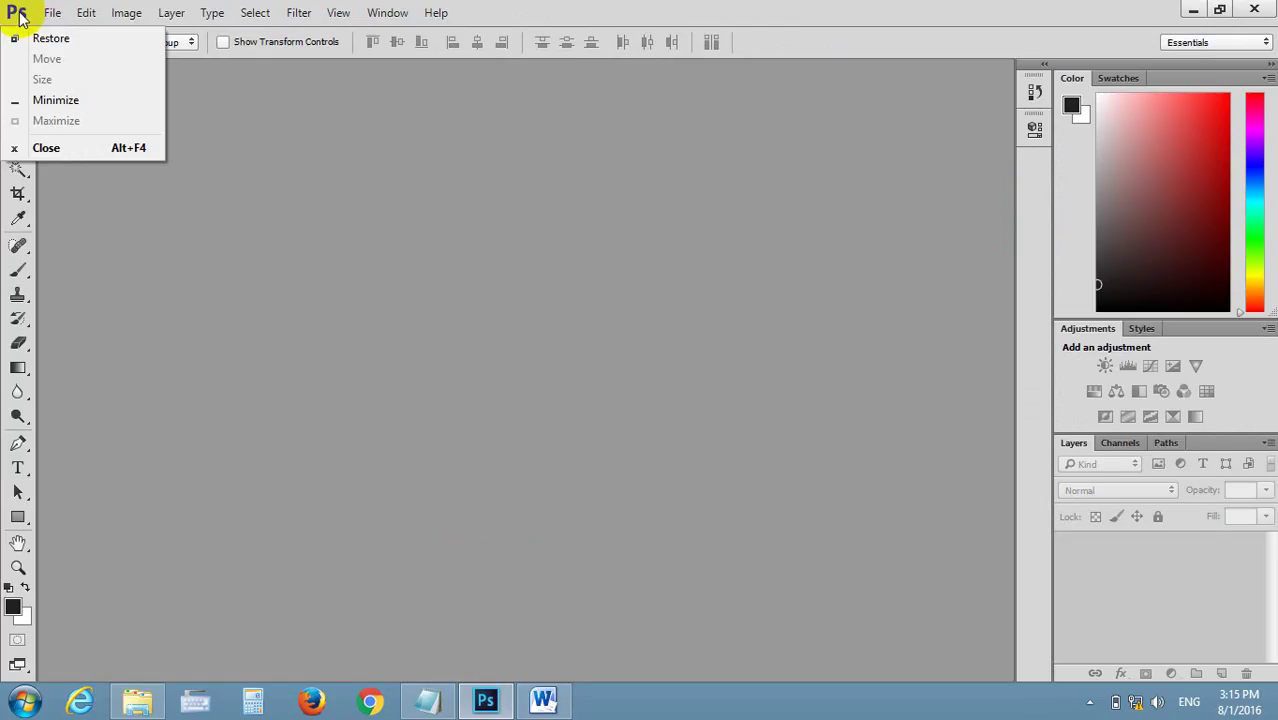
click(543, 700)
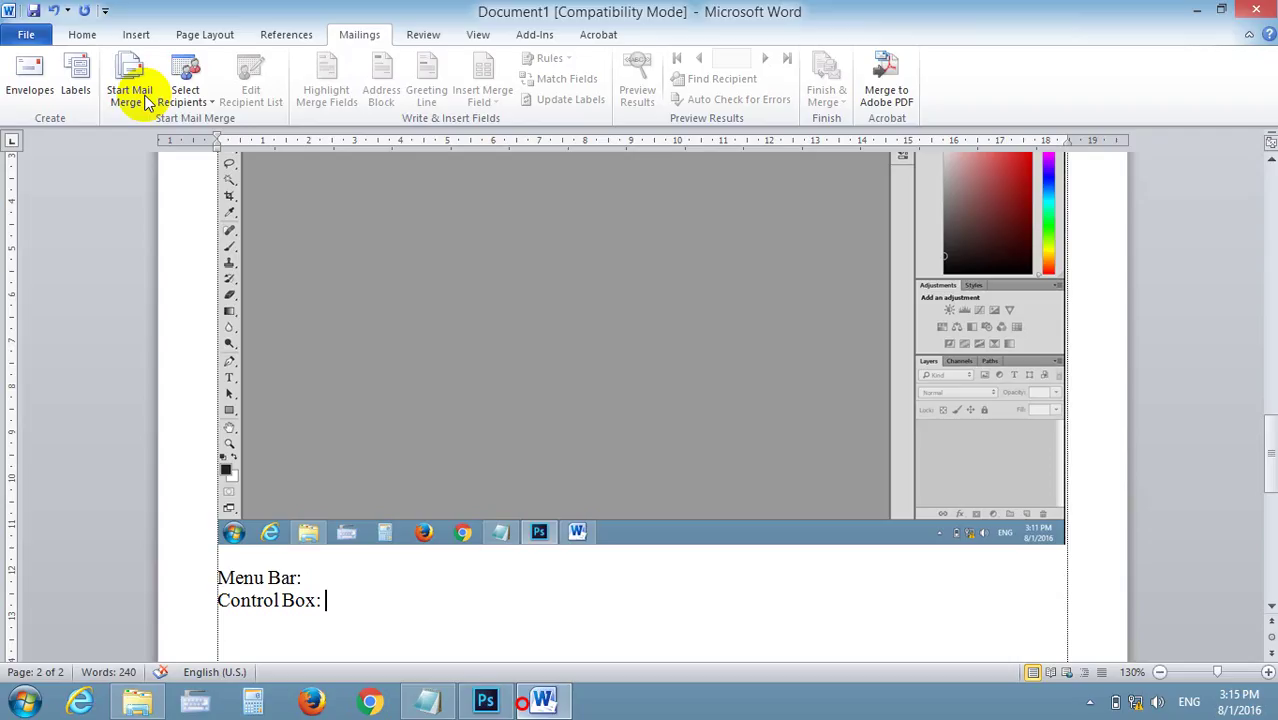
click(11, 9)
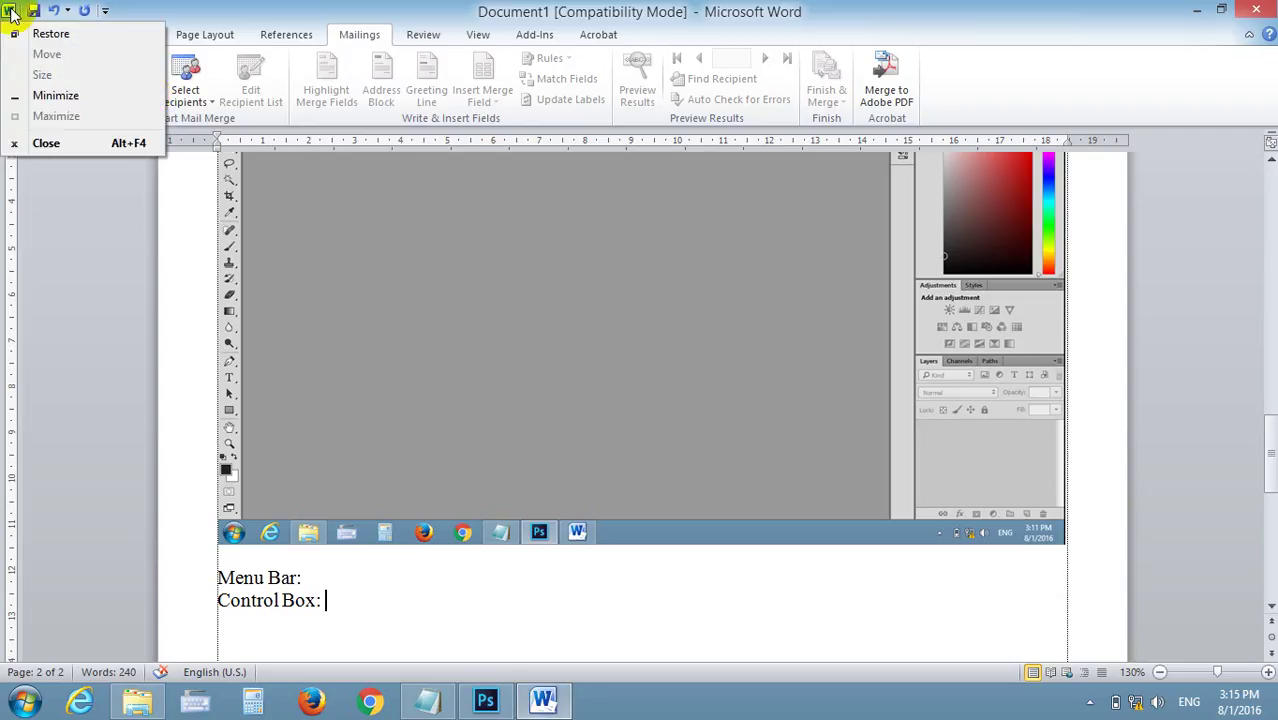
click(486, 703)
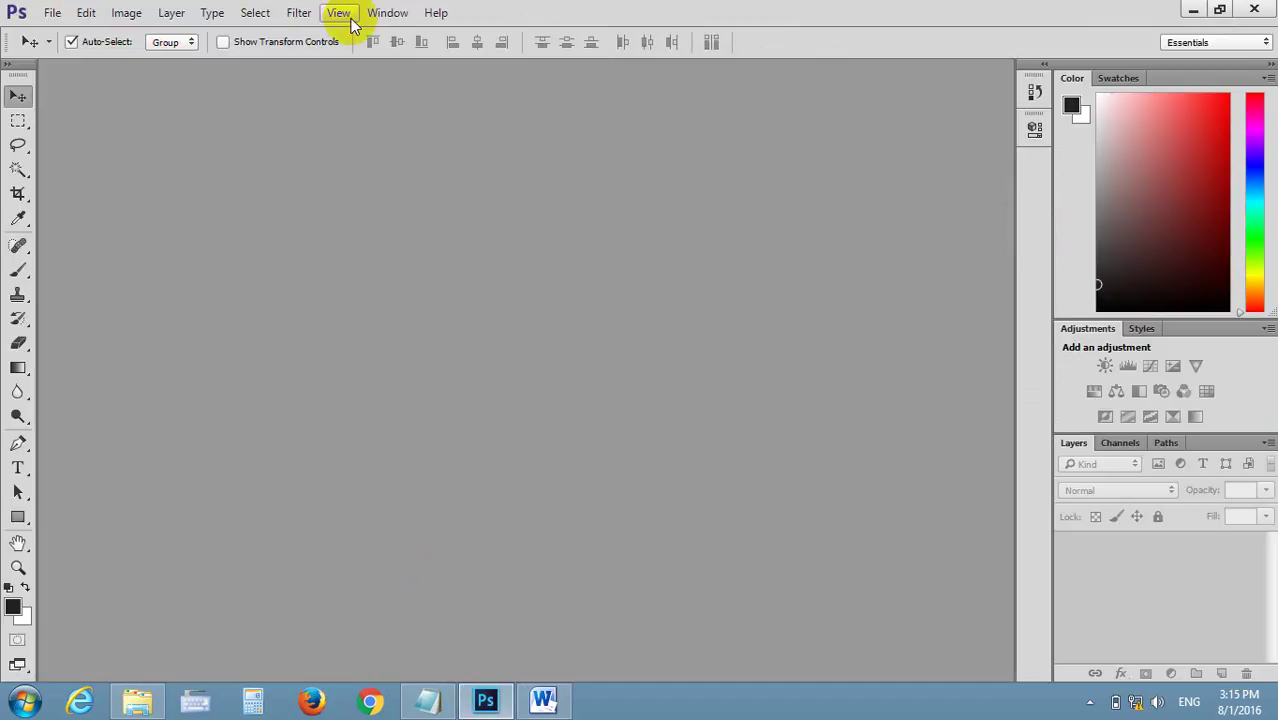
click(543, 700)
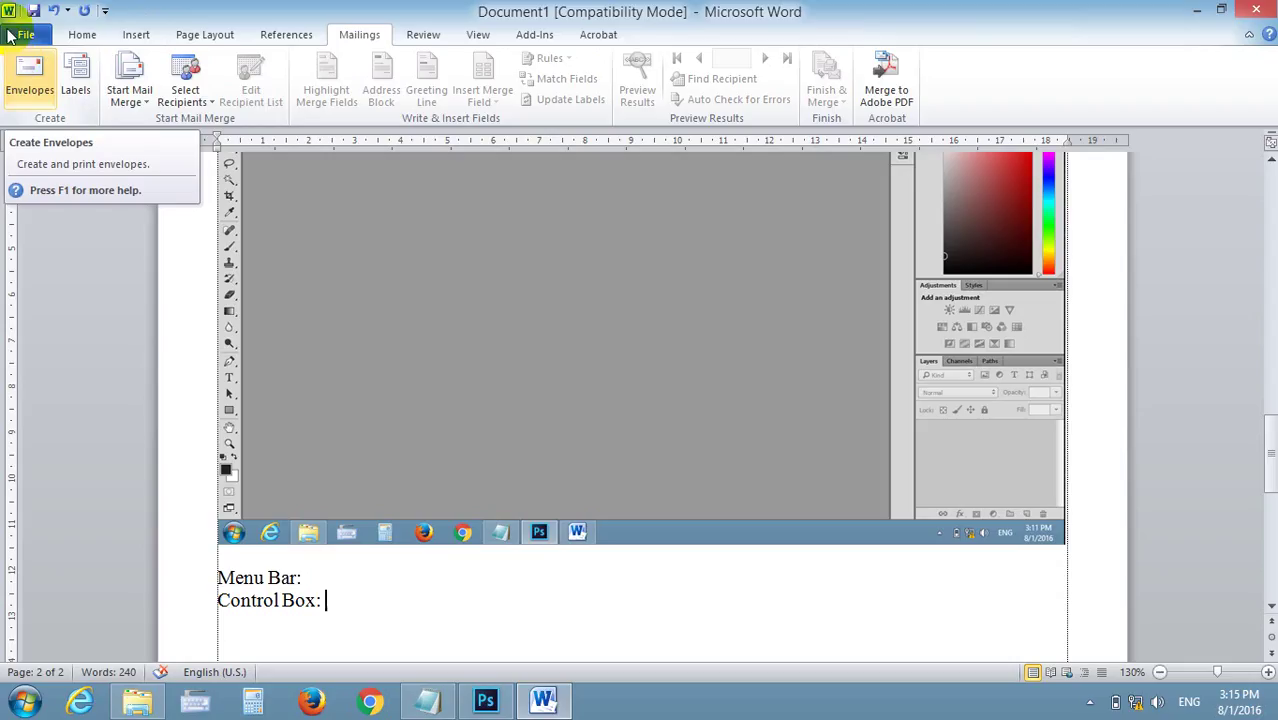
click(486, 703)
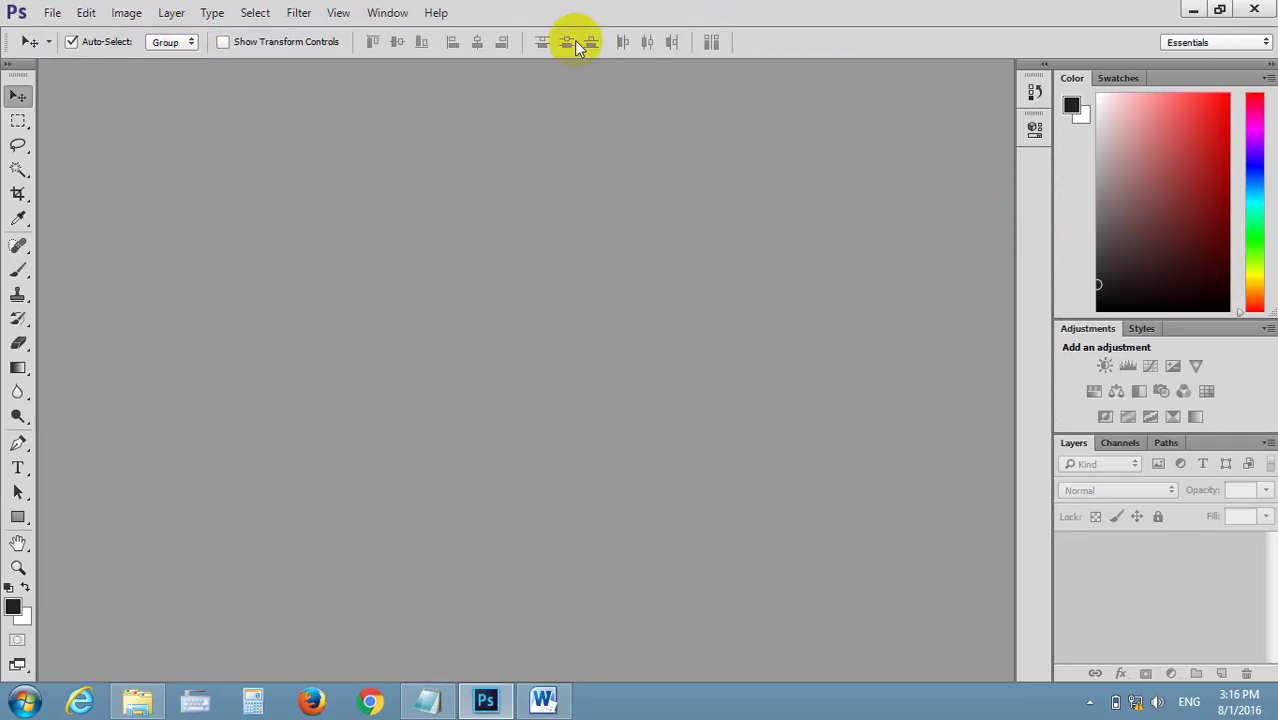
click(572, 697)
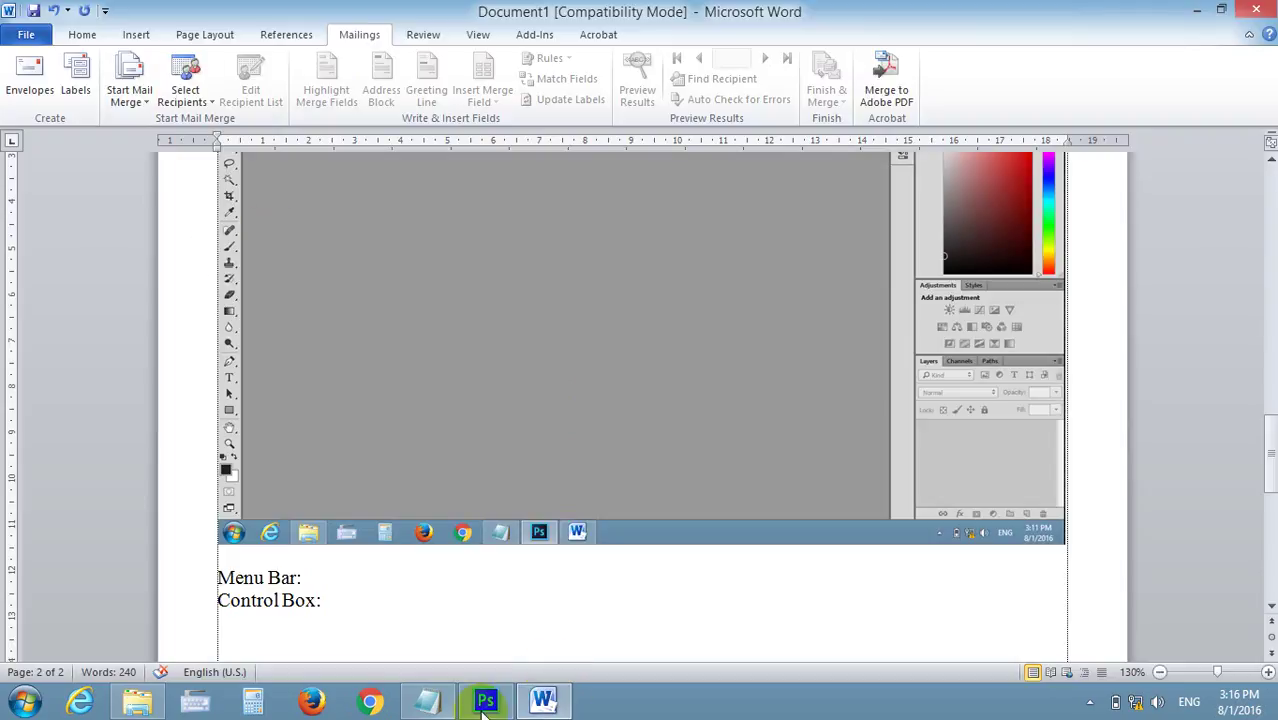
scroll(520, 555, up, 3)
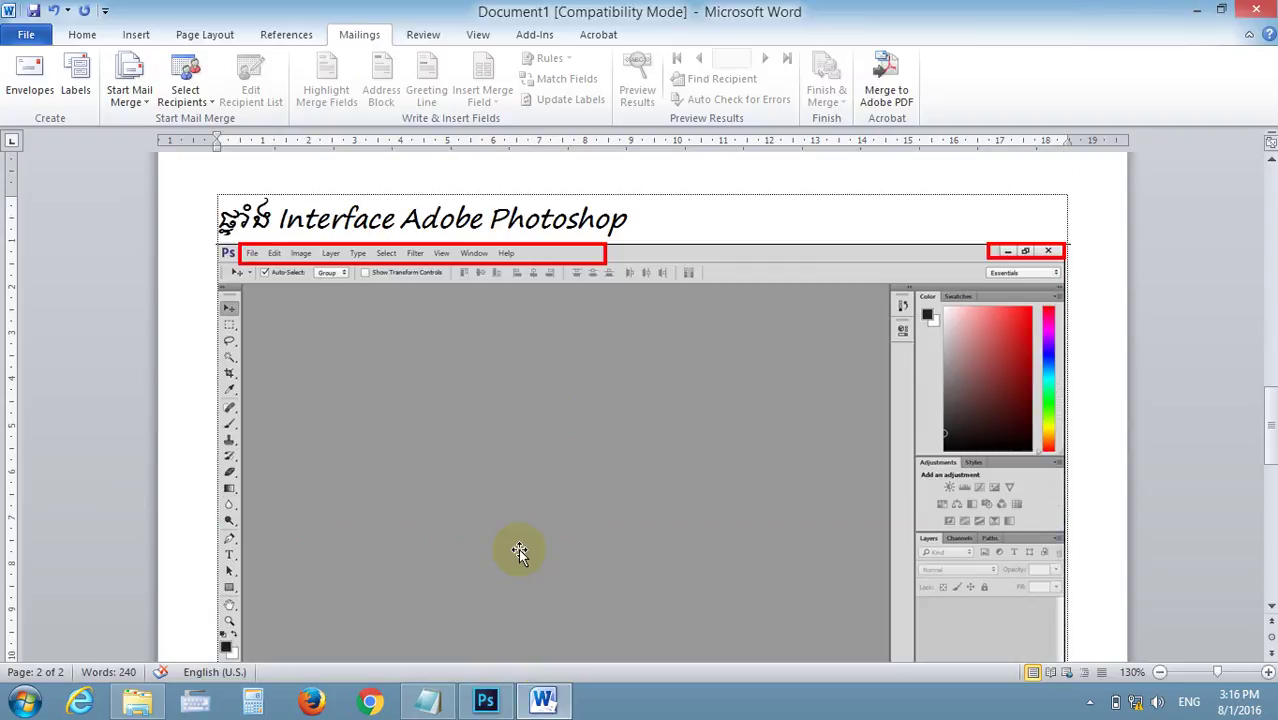
Duplicate the menu-bar red box and stretch the copy across the full options bar
click(304, 264)
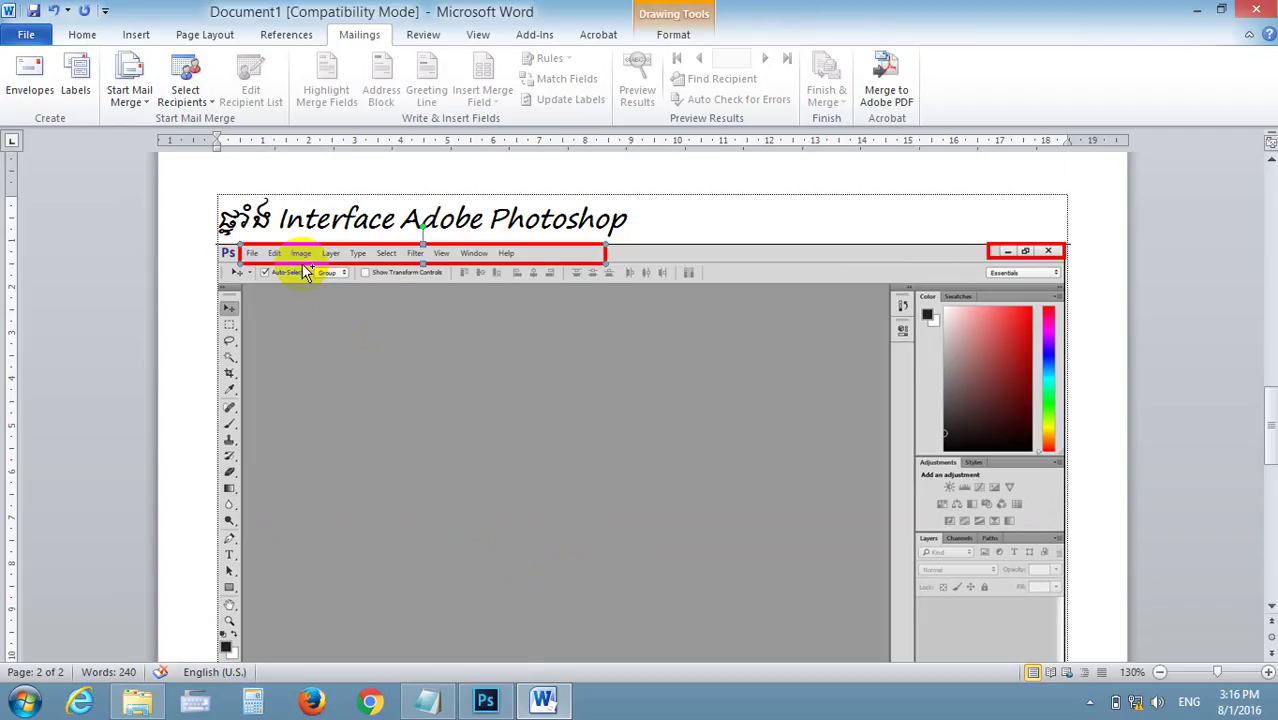
key(ctrl+v)
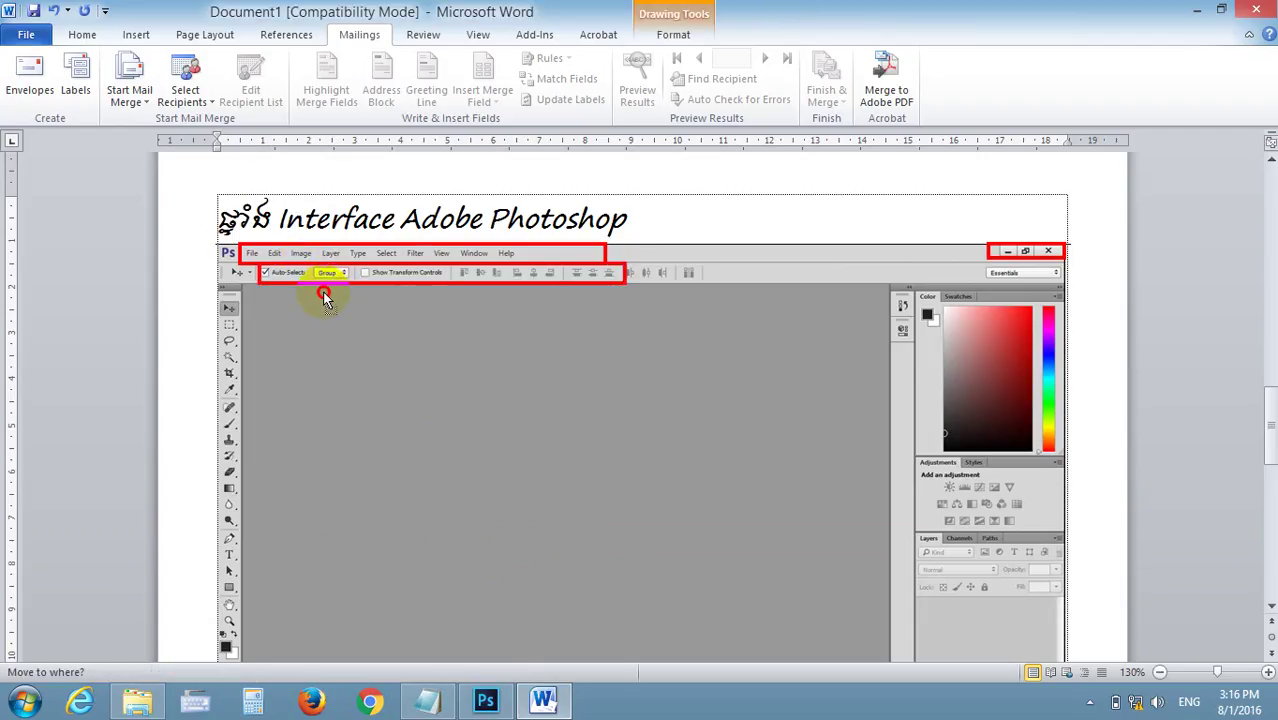
click(335, 295)
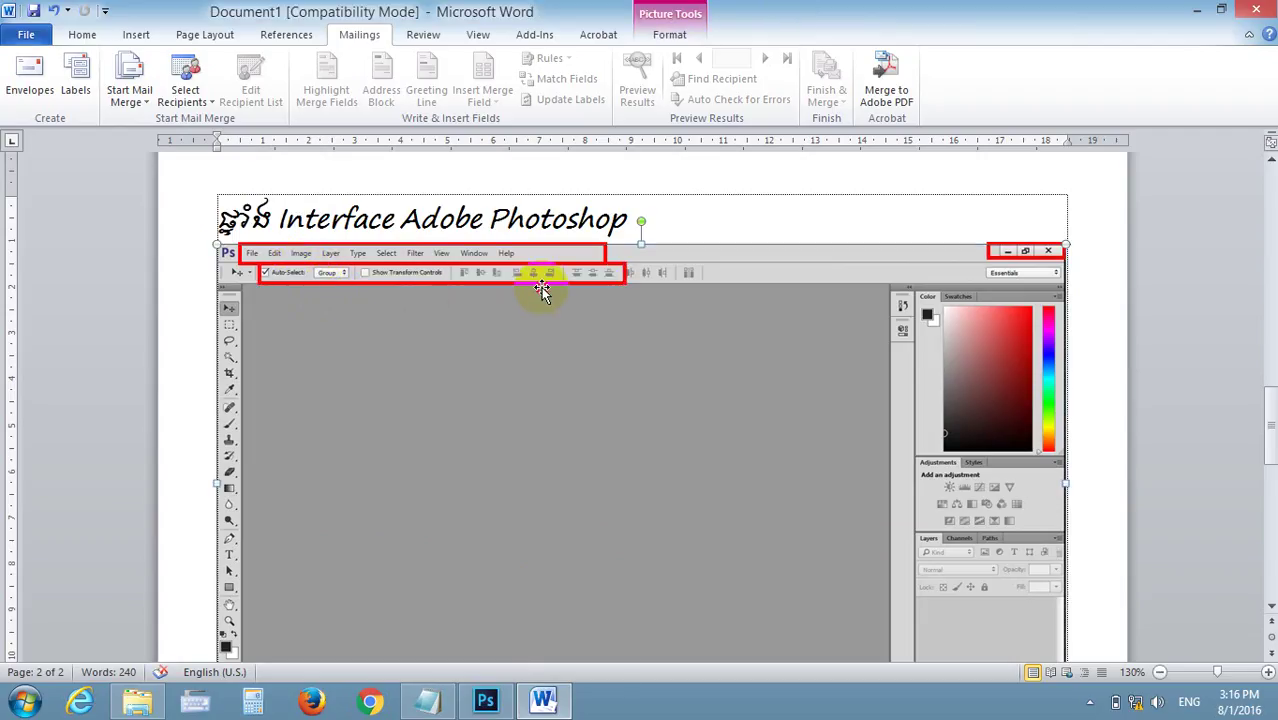
click(680, 184)
click(577, 283)
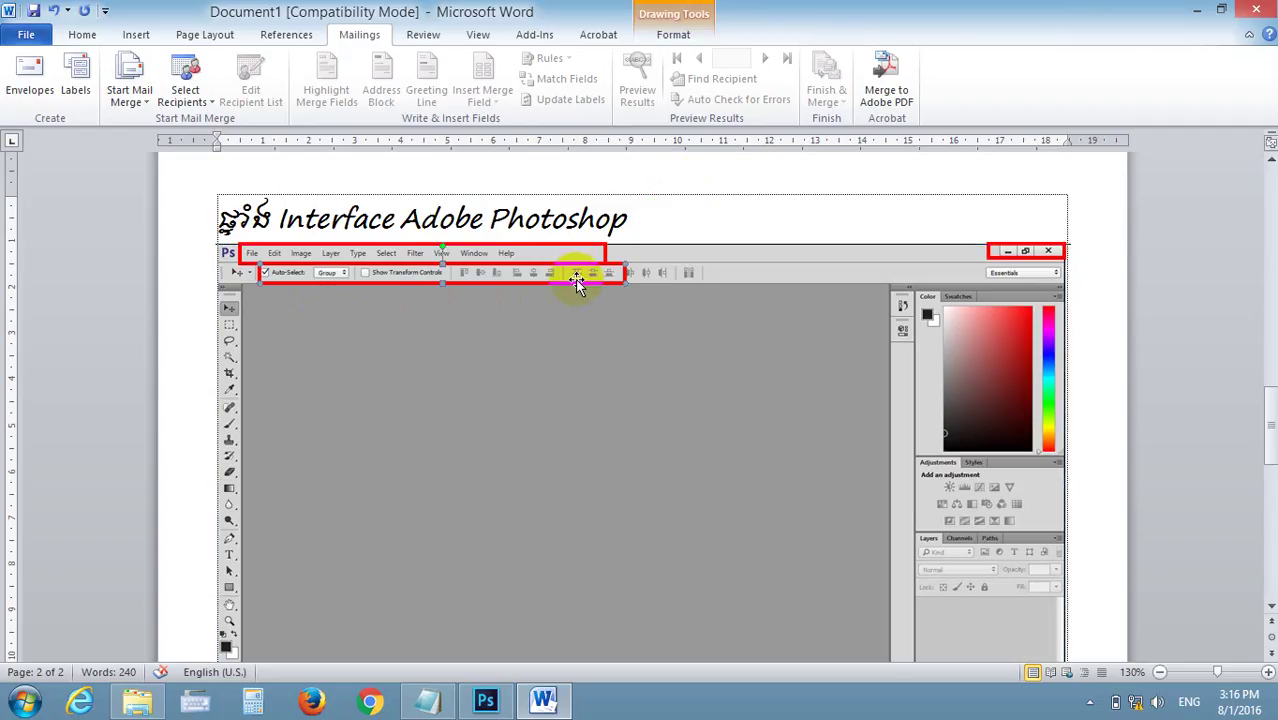
mouse_move(577, 283)
mouse_down()
mouse_move(496, 286)
mouse_move(1063, 285)
mouse_up()
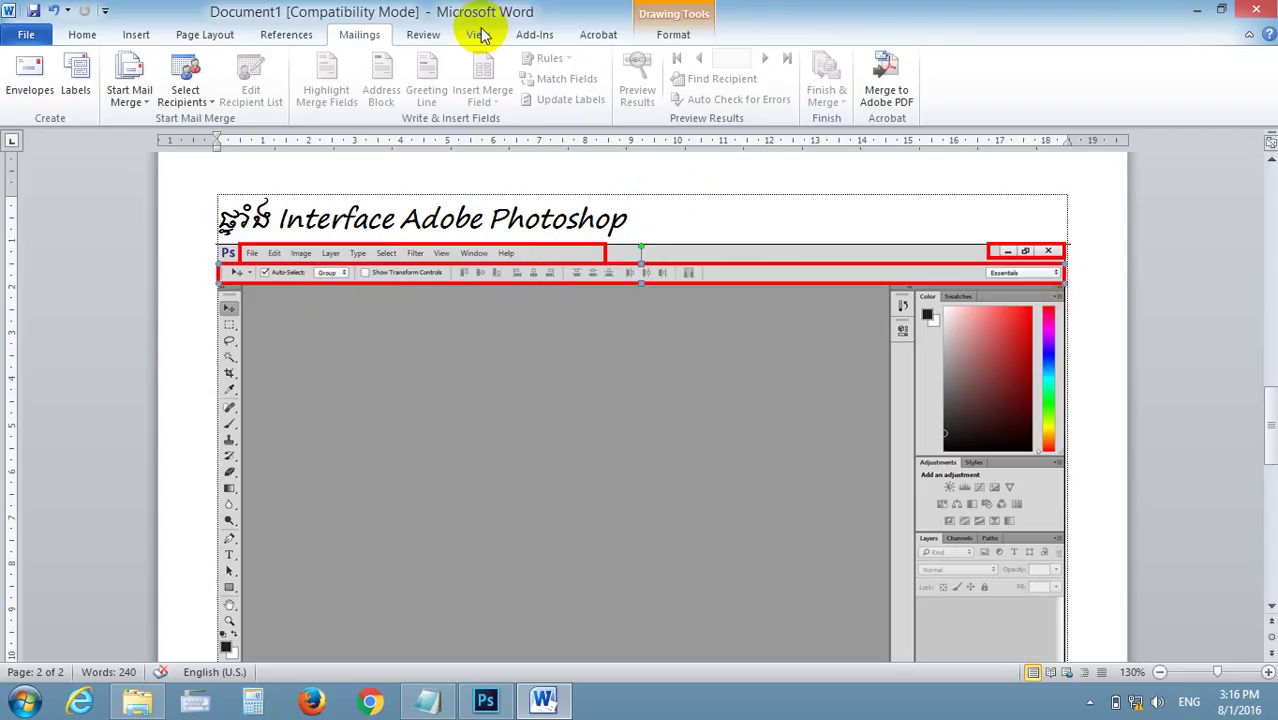
scroll(525, 383, down, 6)
scroll(525, 383, down, 4)
Add a new line below 'Control Box:' reading 'Option Bar:'
click(340, 250)
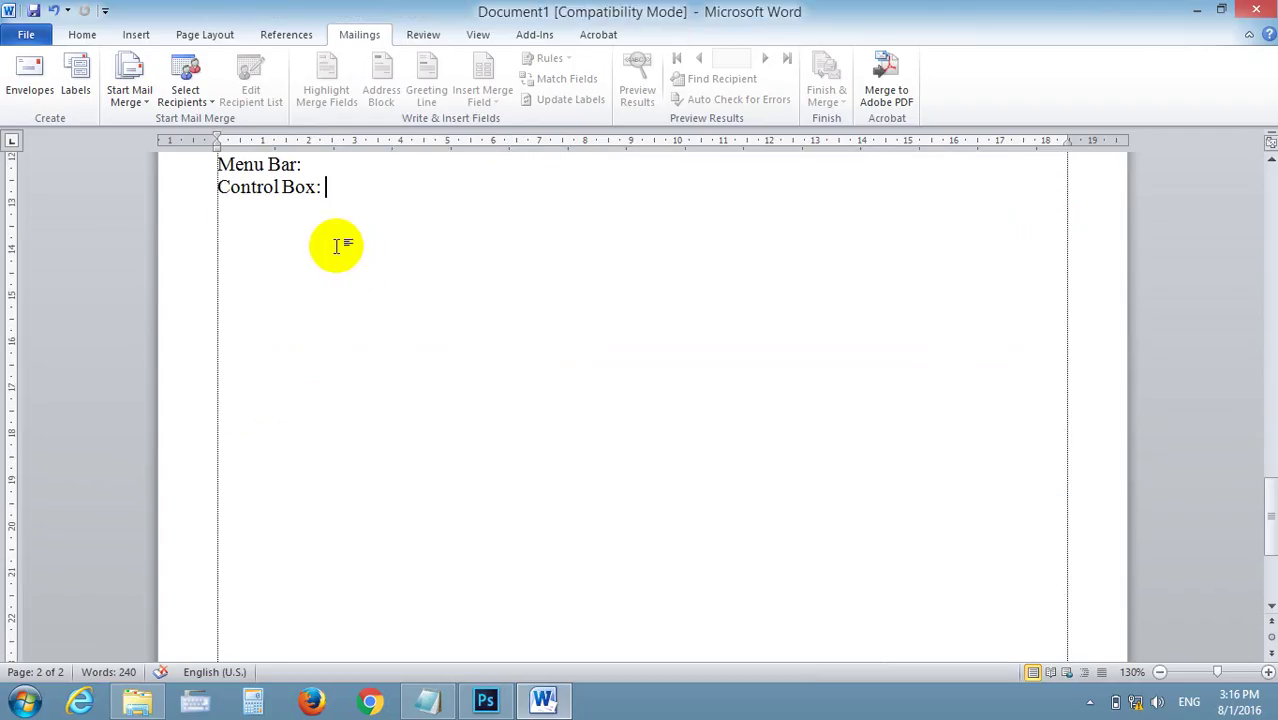
key(Return)
text(O)
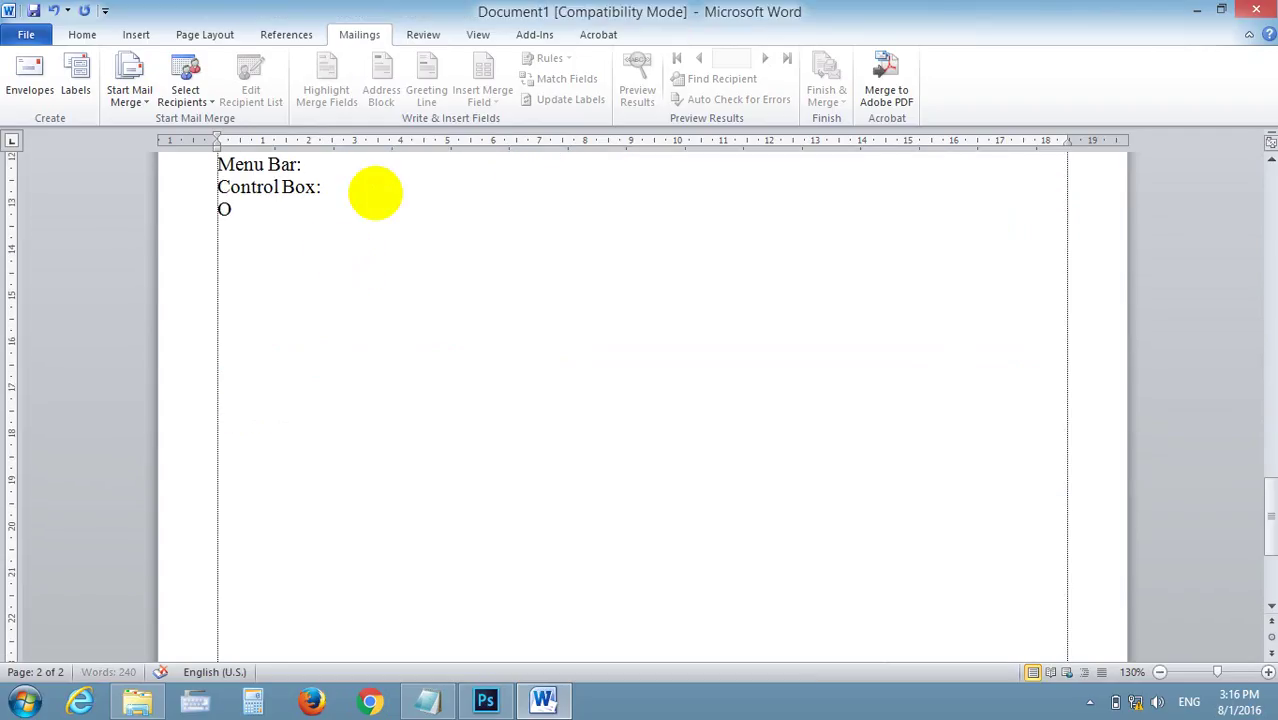
text(pto)
key(BackSpace)
text(ion)
text( Bar)
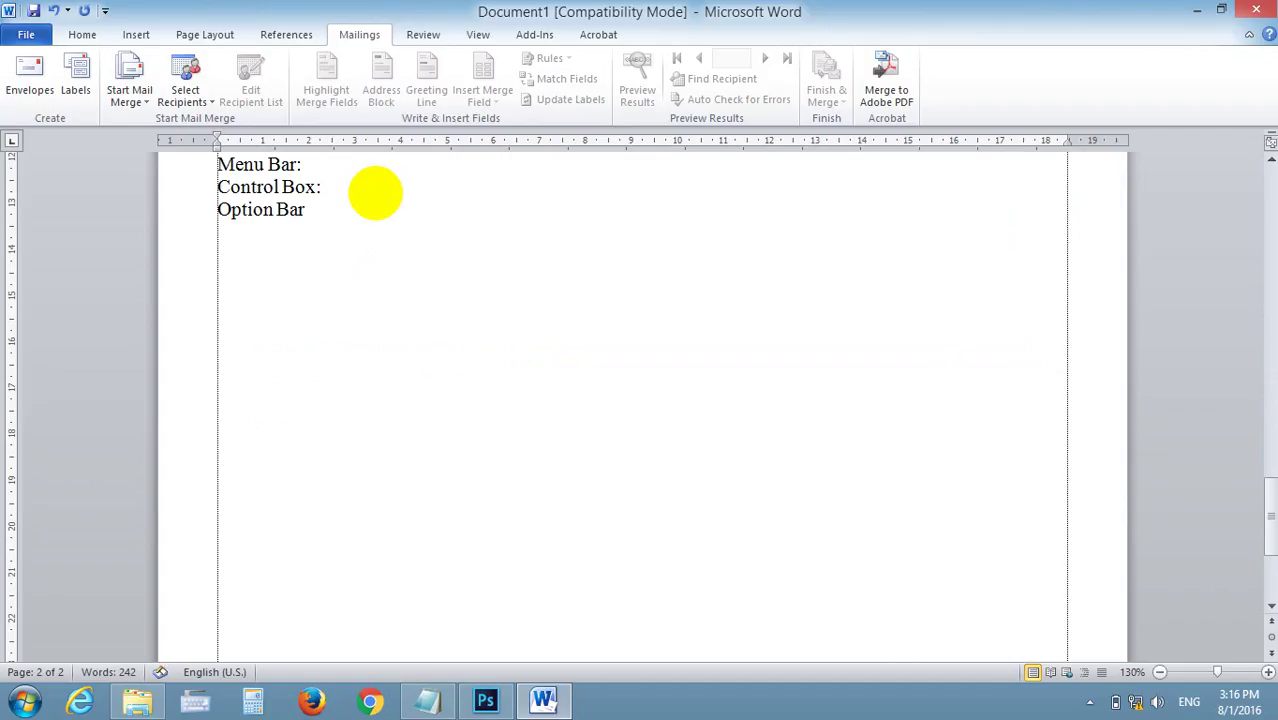
text(:)
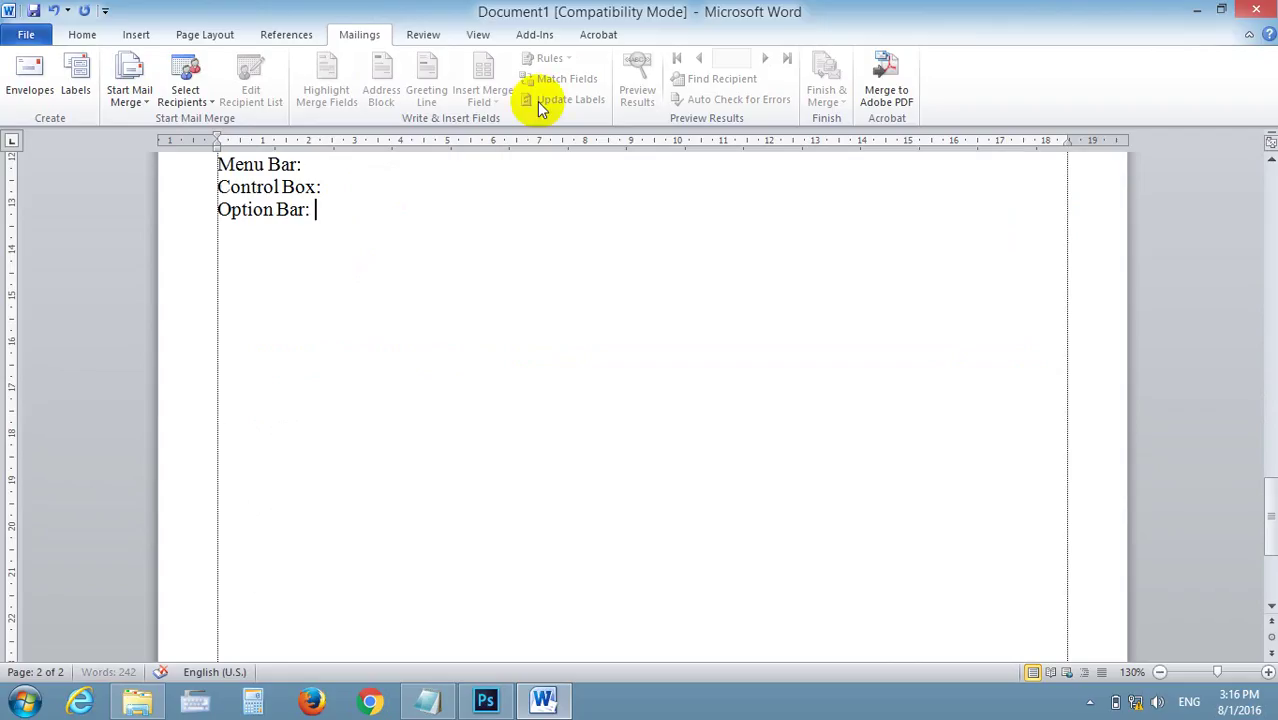
Edit the third label to read 'Options Bar Or Properties Bar:'
click(292, 210)
drag(292, 210, 217, 210)
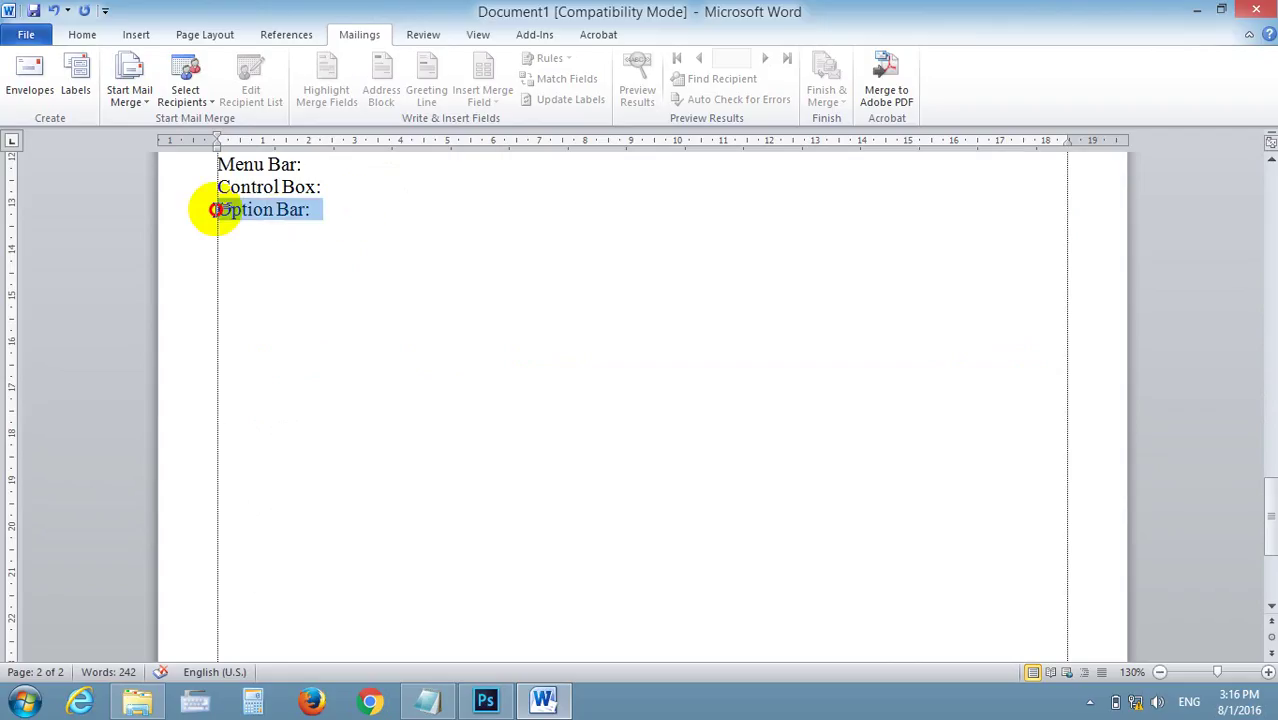
click(329, 212)
scroll(332, 214, up, 2)
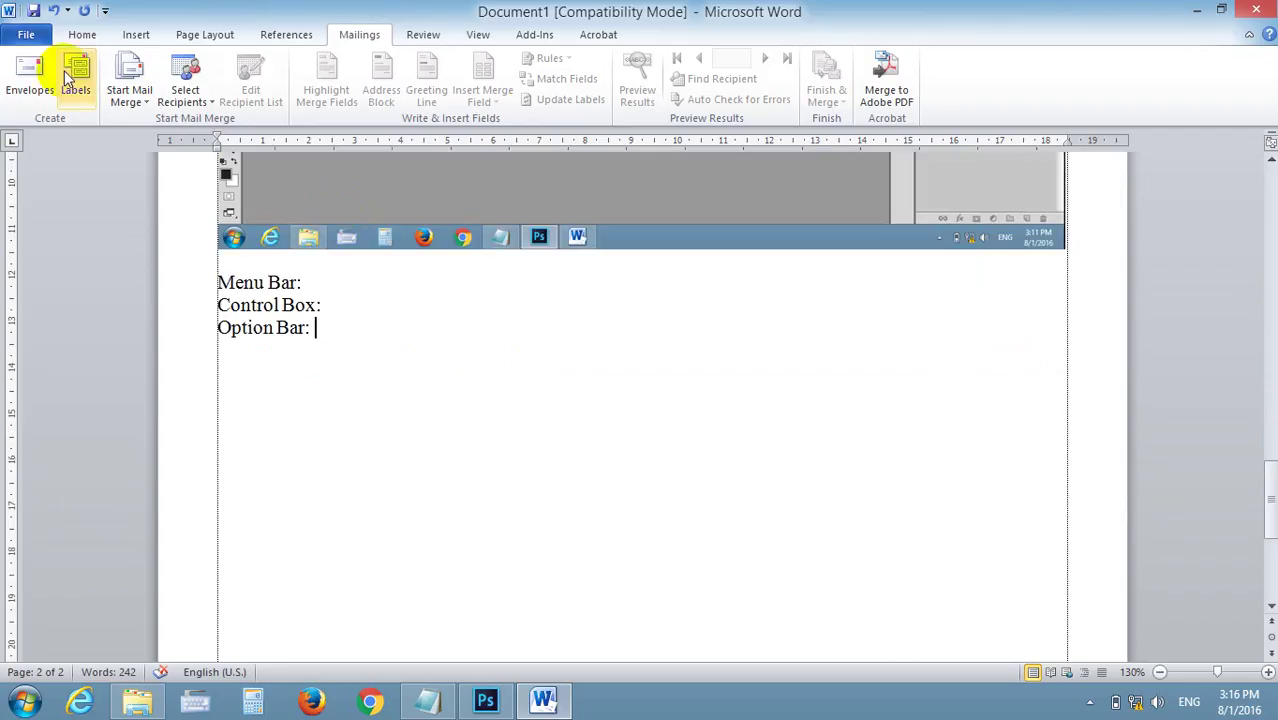
click(304, 328)
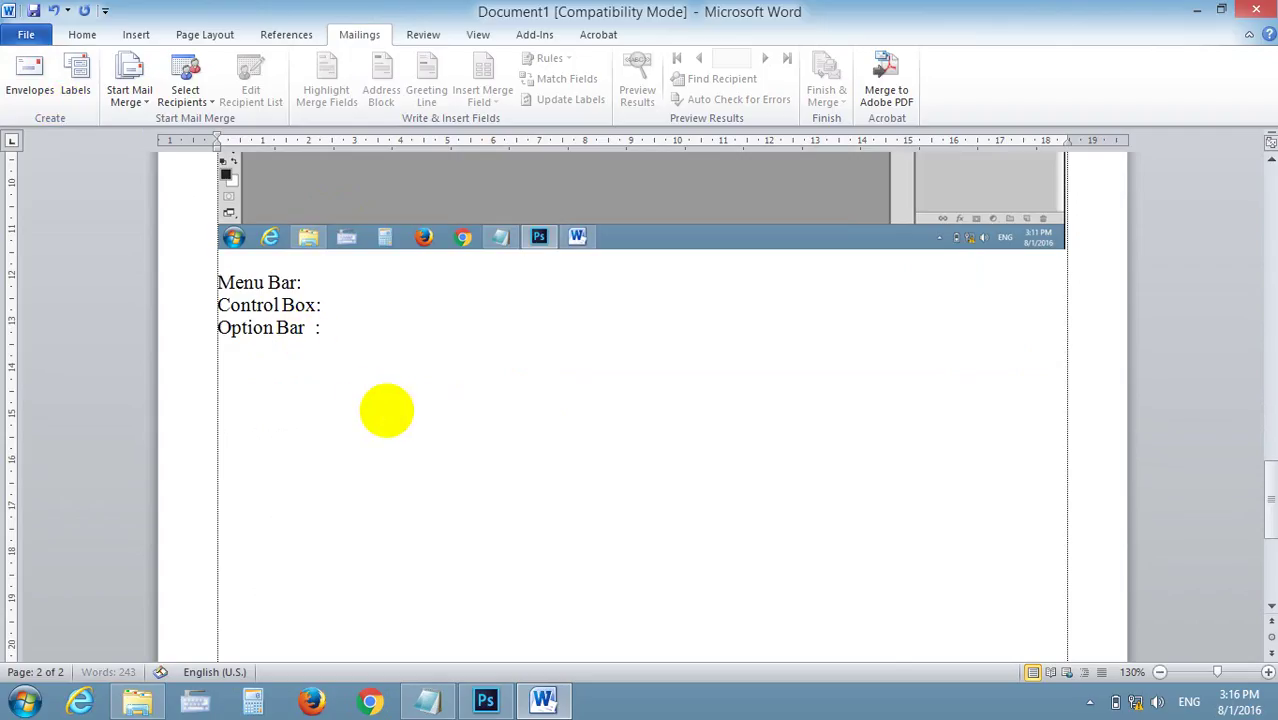
text(Or Pro)
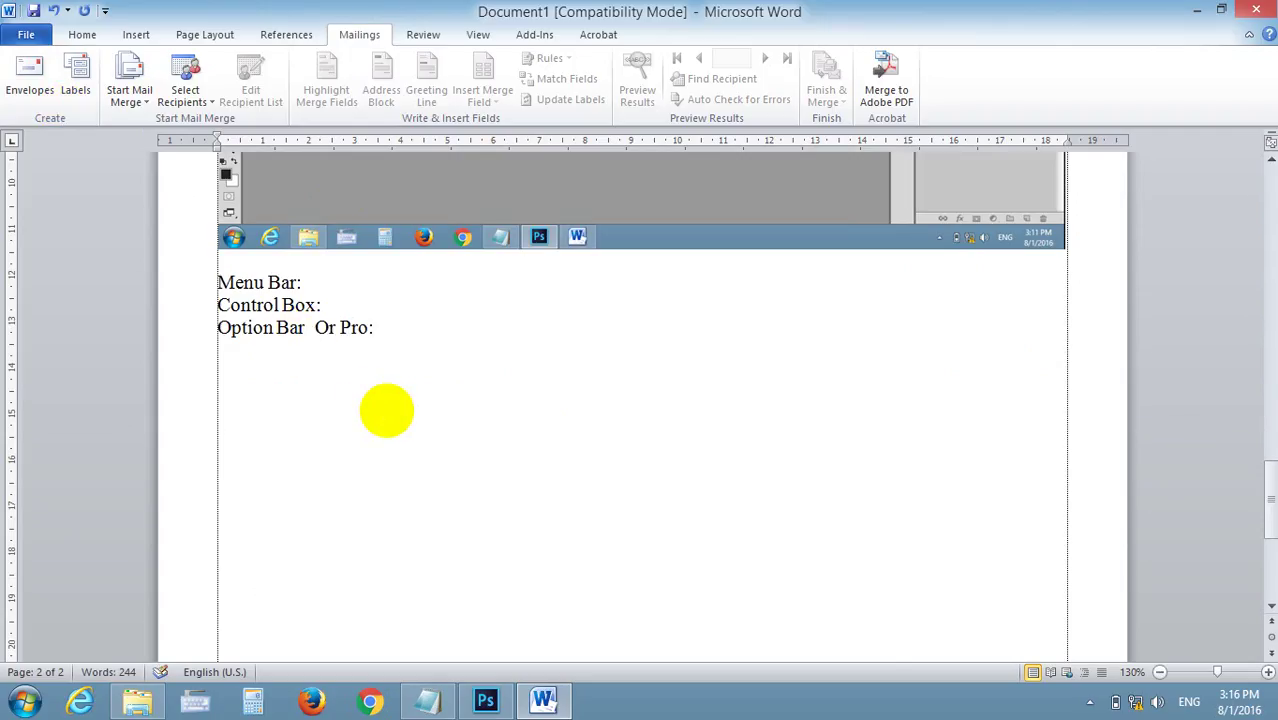
text(per)
text(ties)
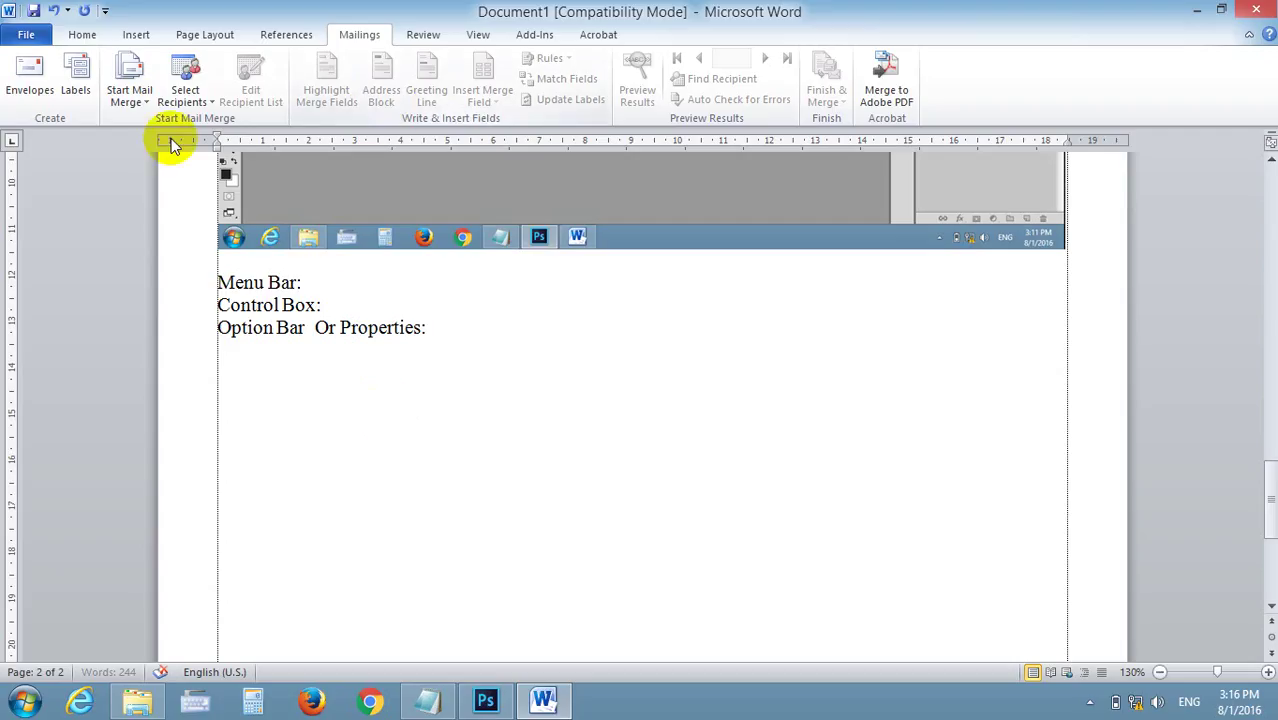
click(264, 330)
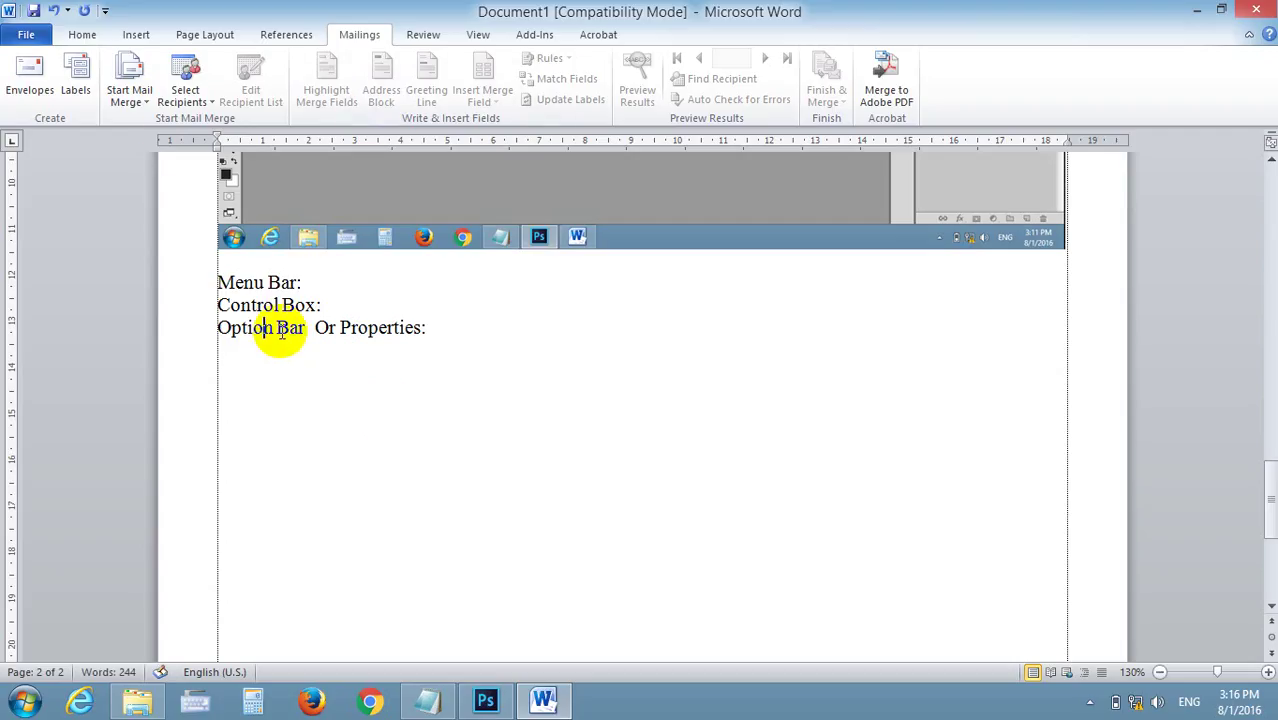
text(s)
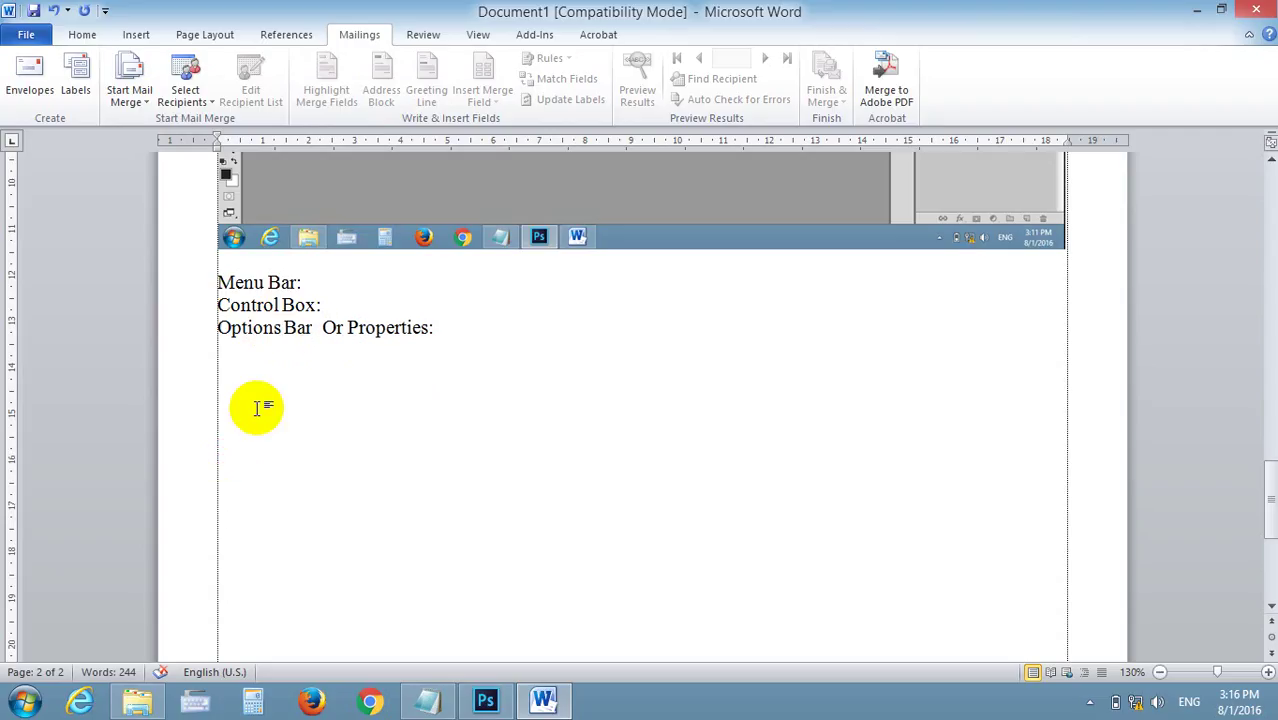
click(320, 330)
key(BackSpace)
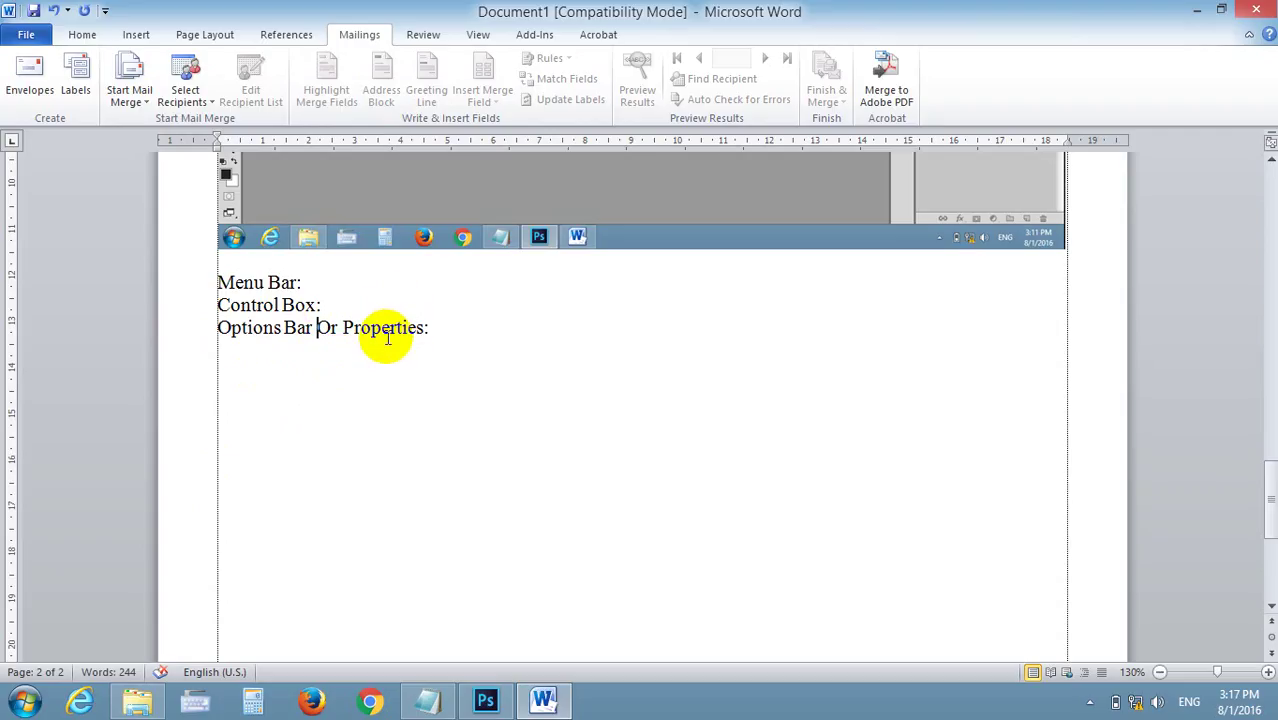
click(423, 330)
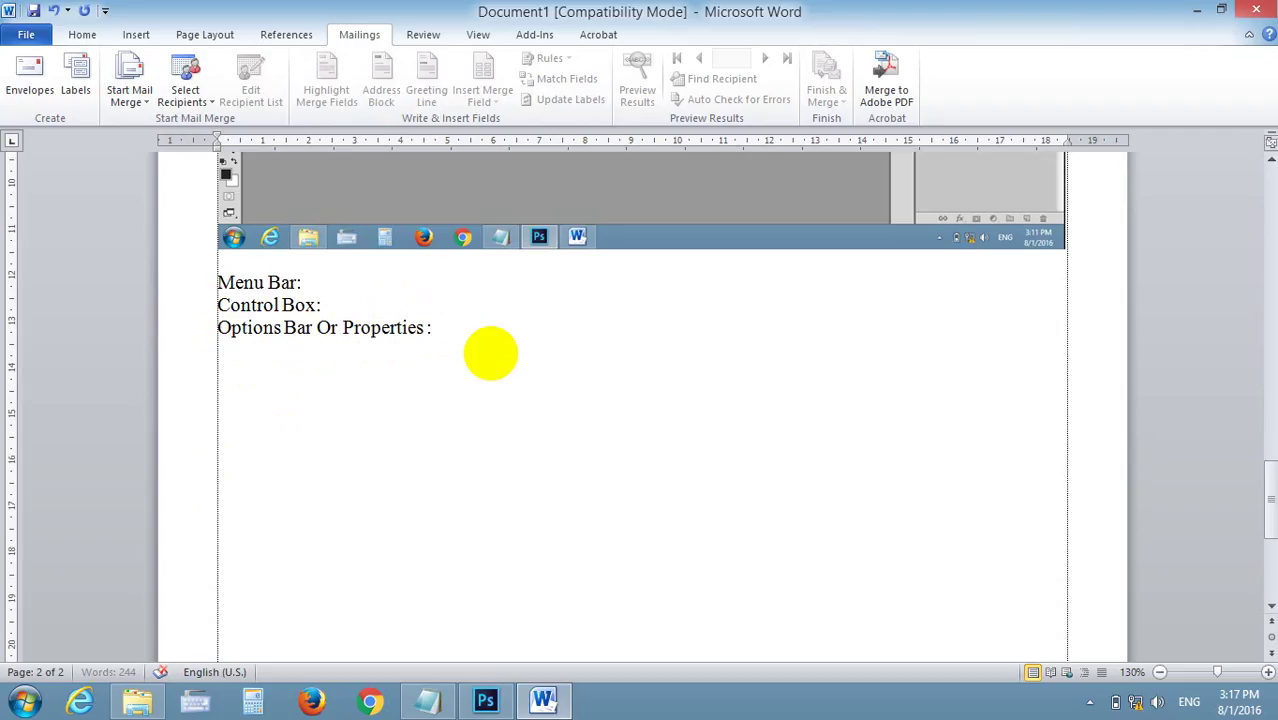
text(B)
text(ar)
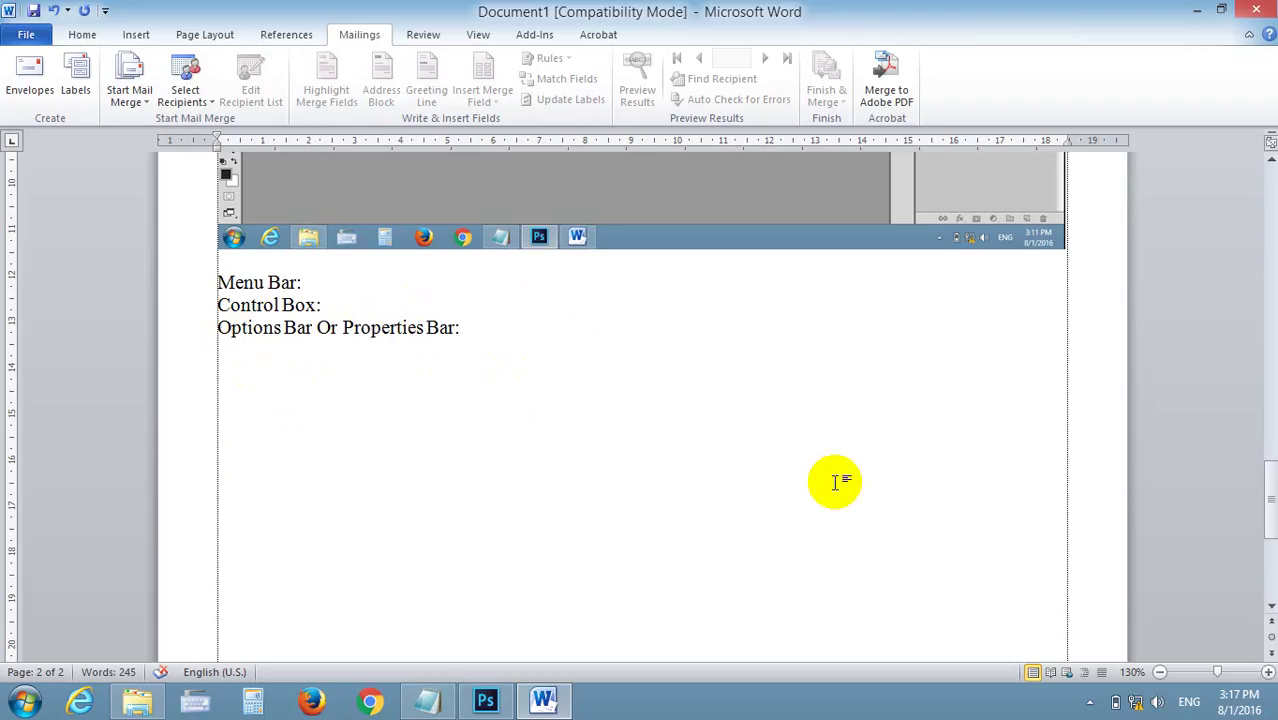
Enlarge the font of the three label lines by three steps
drag(473, 362, 160, 256)
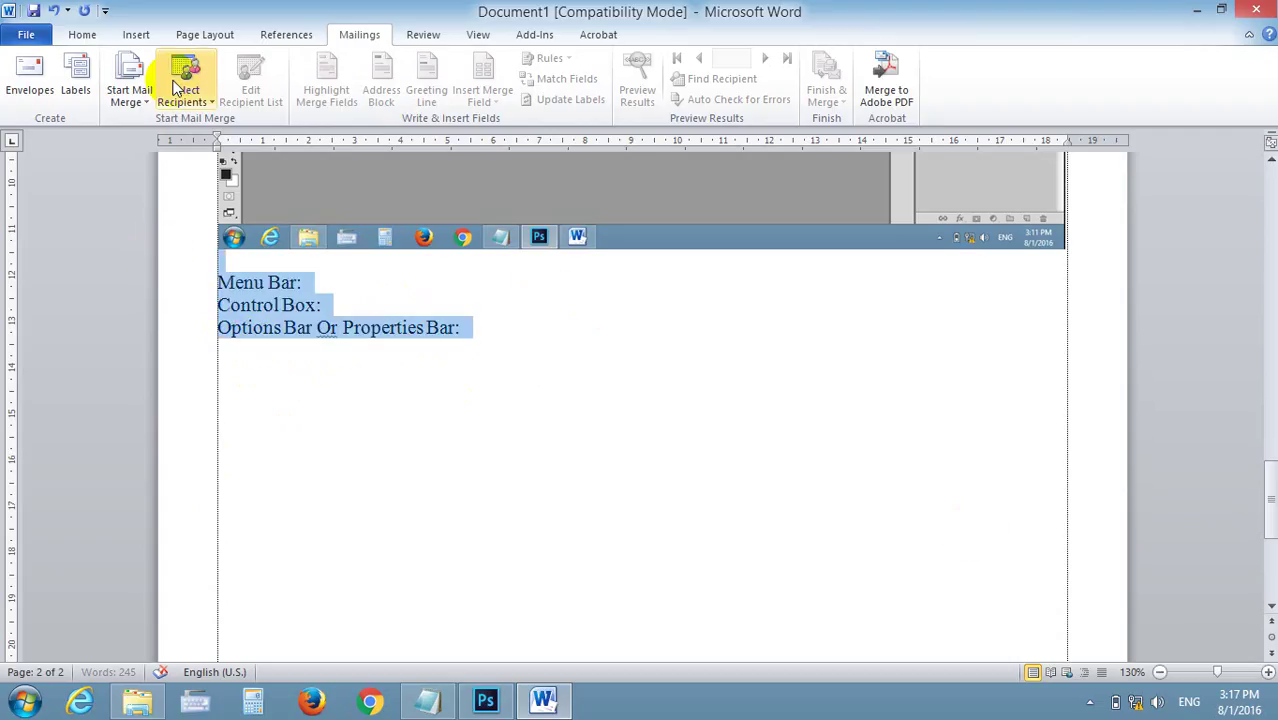
key(ctrl+shift+period)
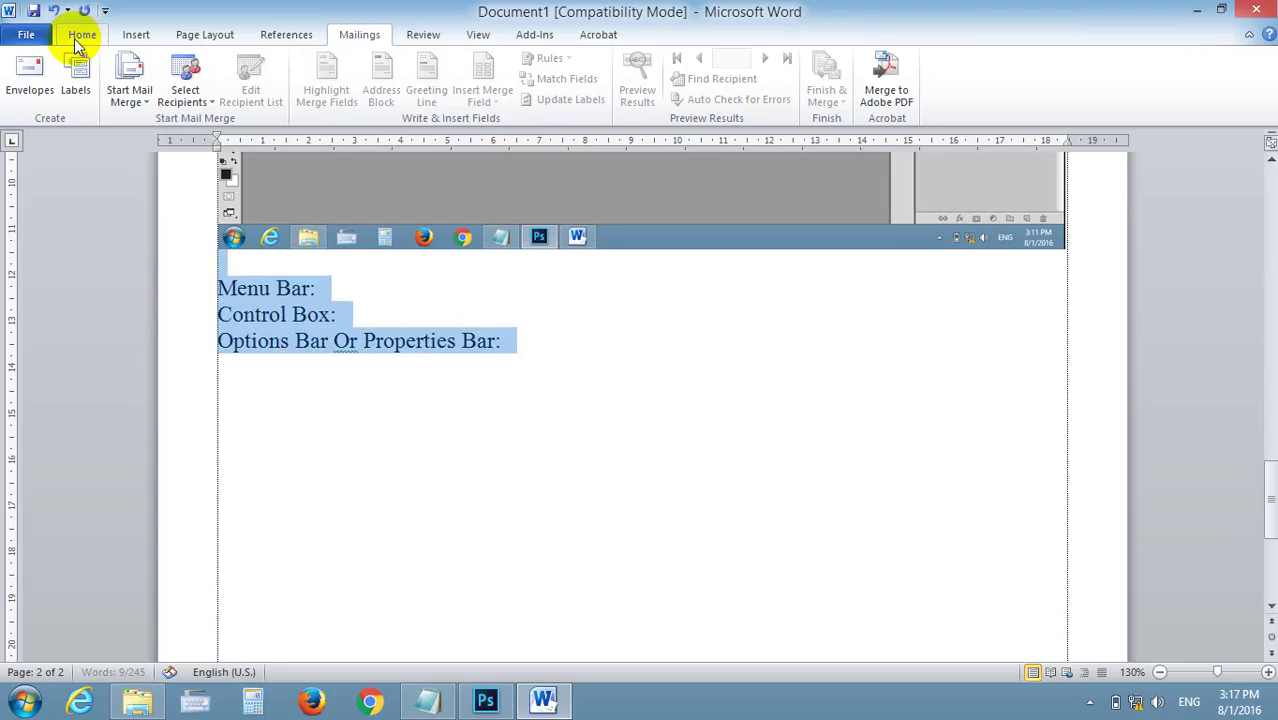
key(ctrl+shift+period)
key(ctrl+shift+period)
key(ctrl+shift+period)
key(ctrl+shift+period)
key(ctrl+shift+period)
key(ctrl+bracketright)
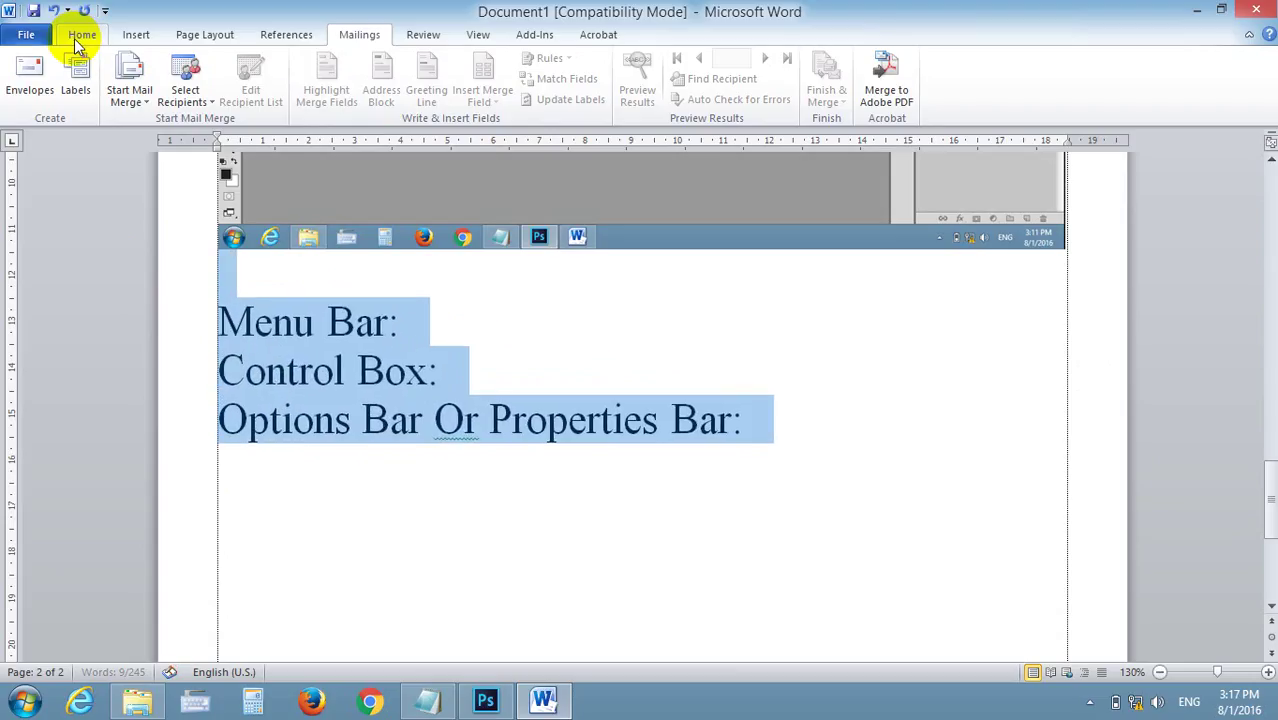
click(304, 395)
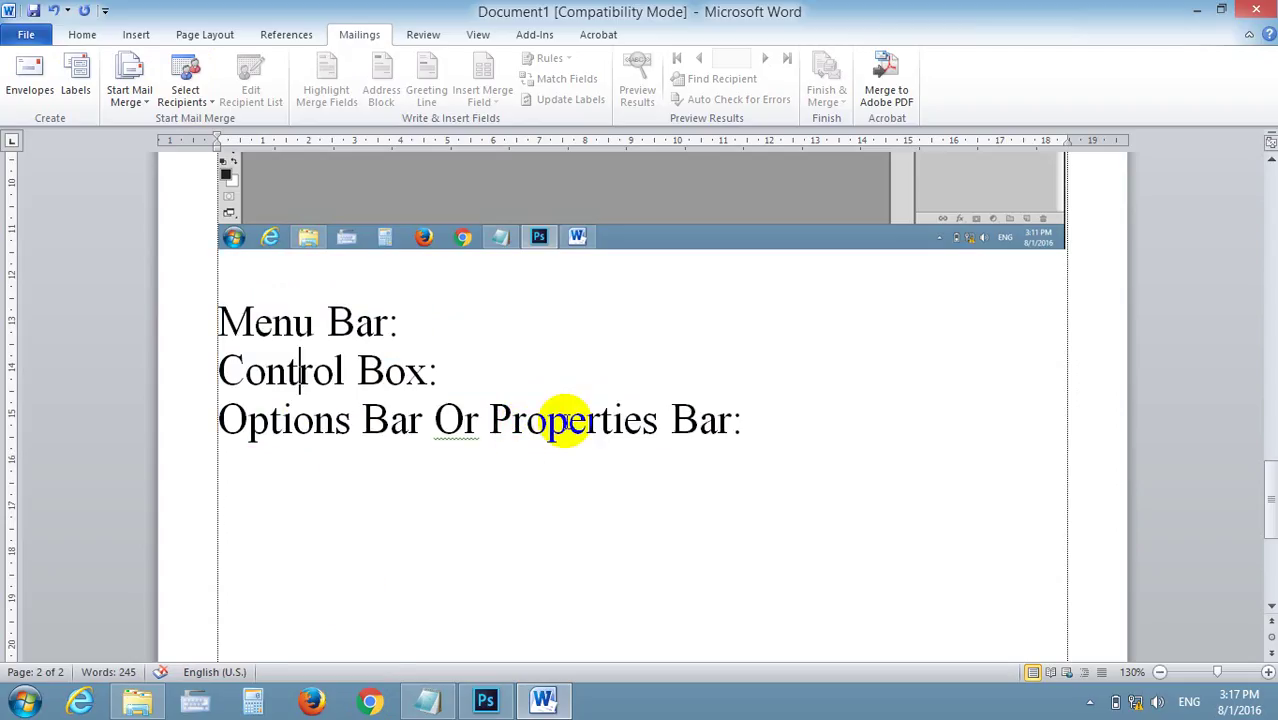
Change the capital 'Or' in the third label to lowercase 'or'
click(464, 420)
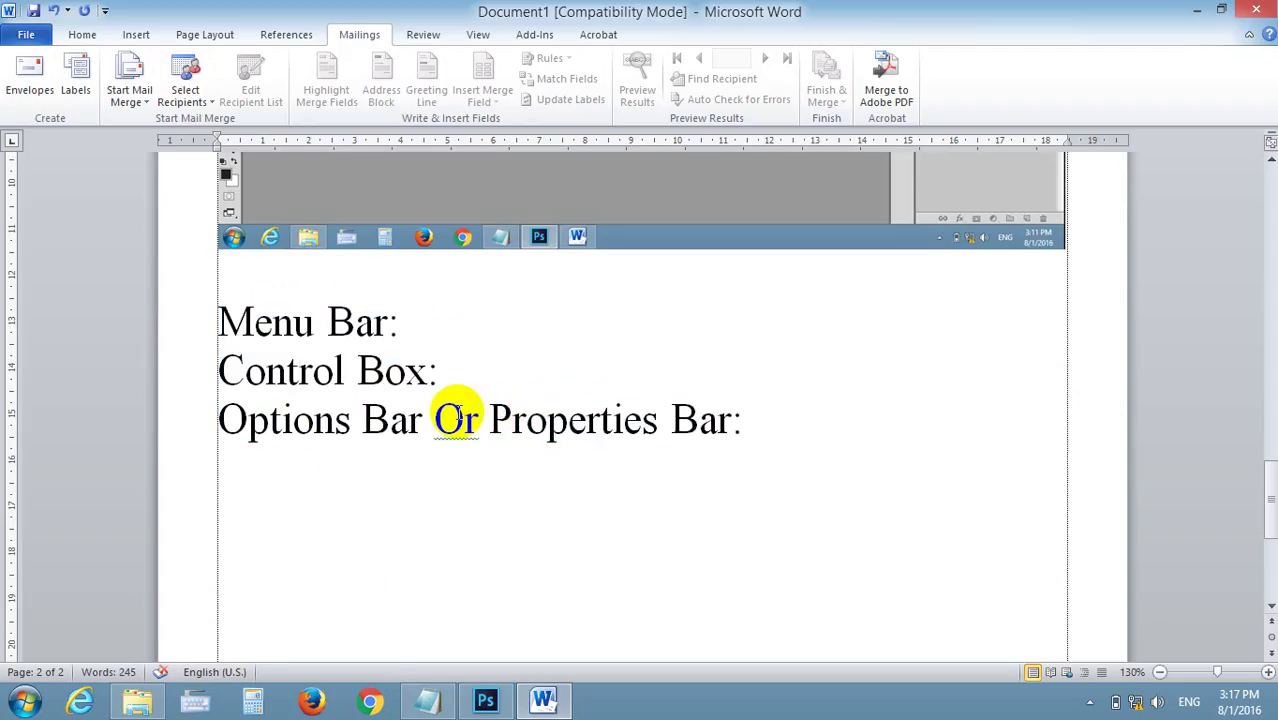
key(BackSpace)
text(o)
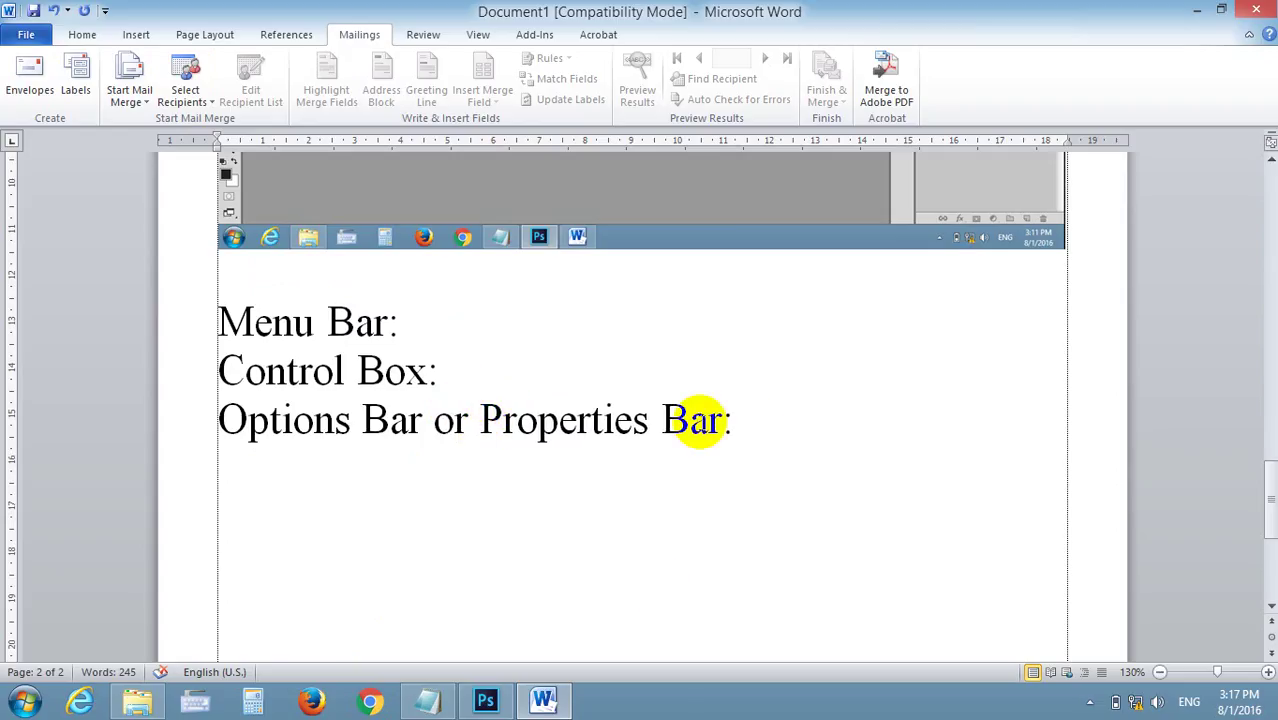
click(765, 420)
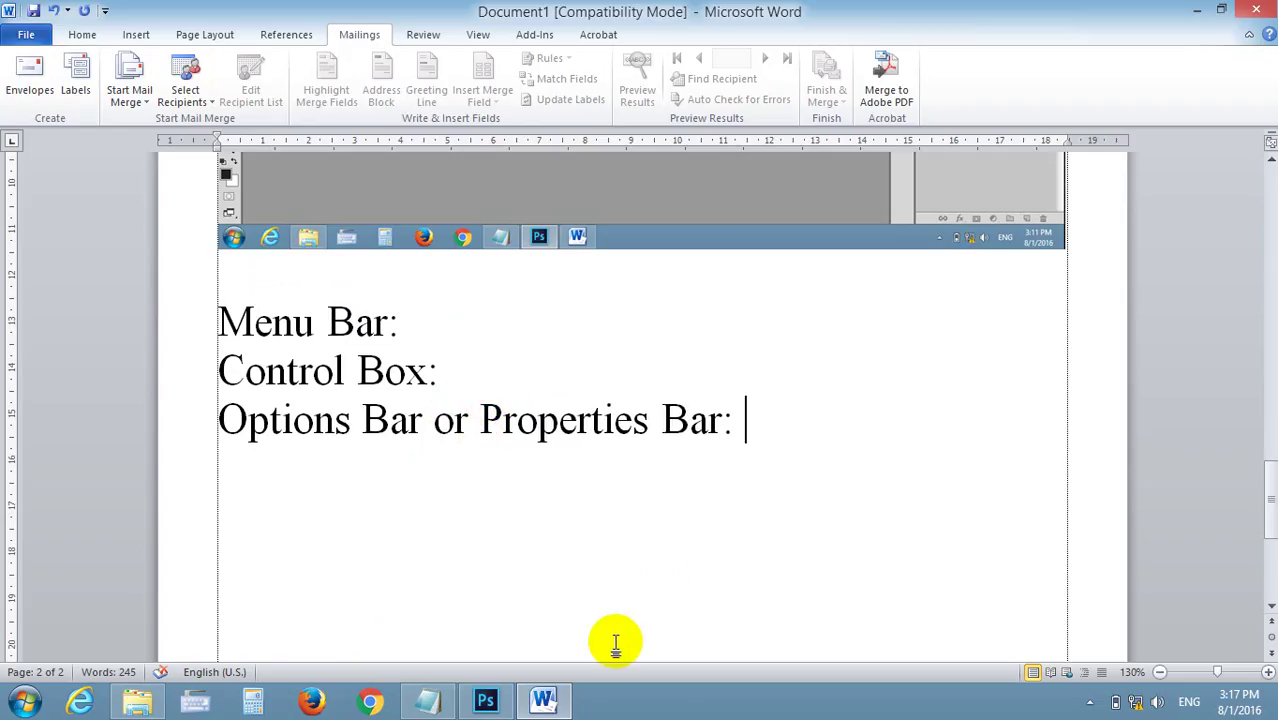
Show the formatting options and select 'Options', 'Properties' and the label lines in turn
click(93, 31)
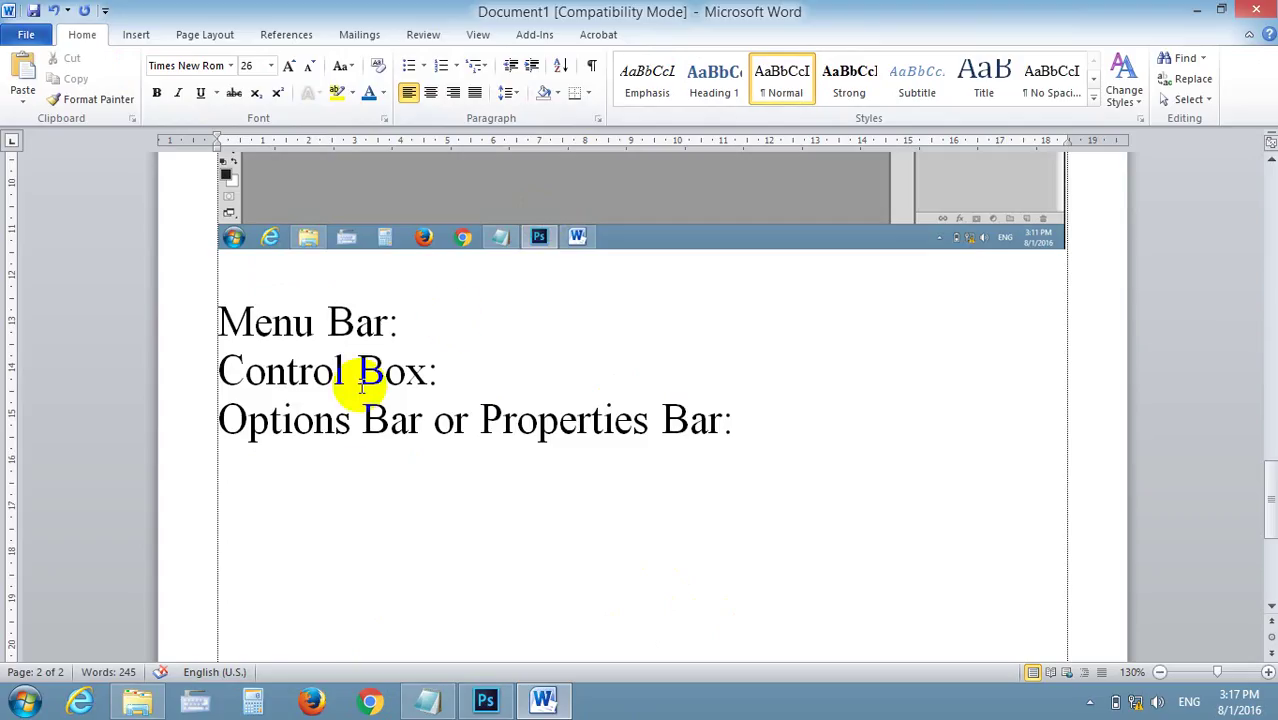
drag(350, 420, 222, 432)
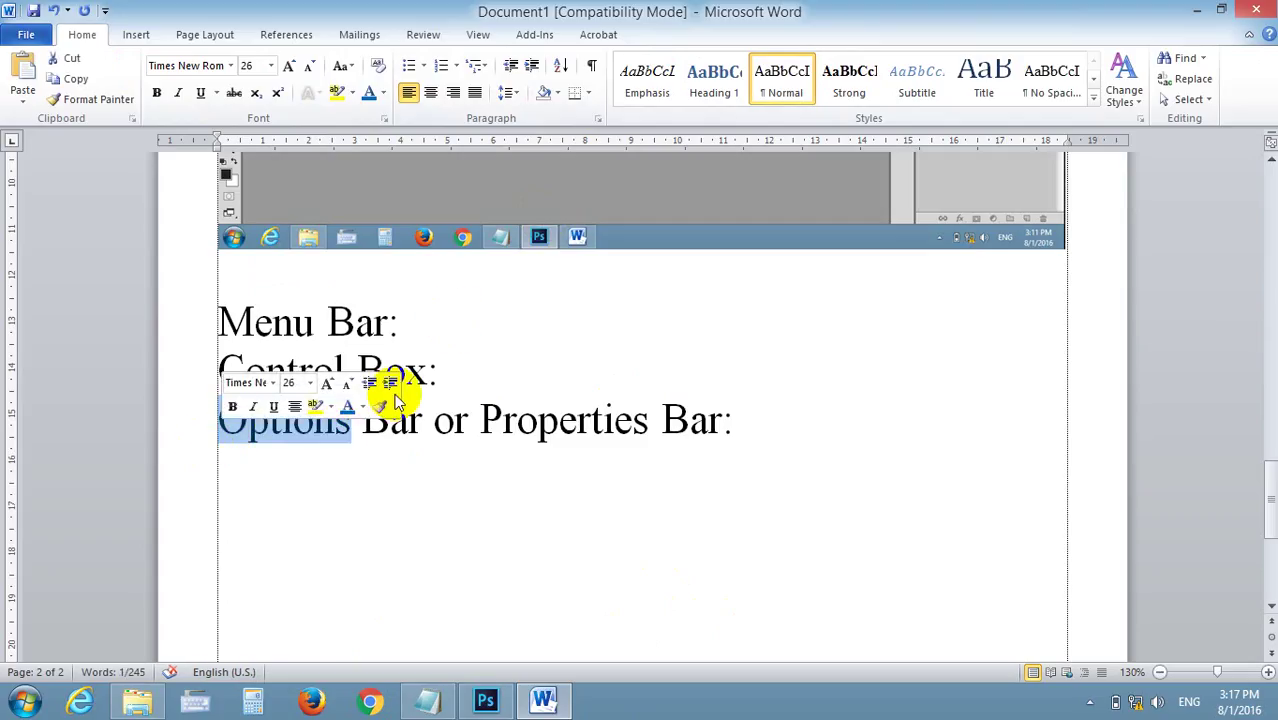
click(336, 428)
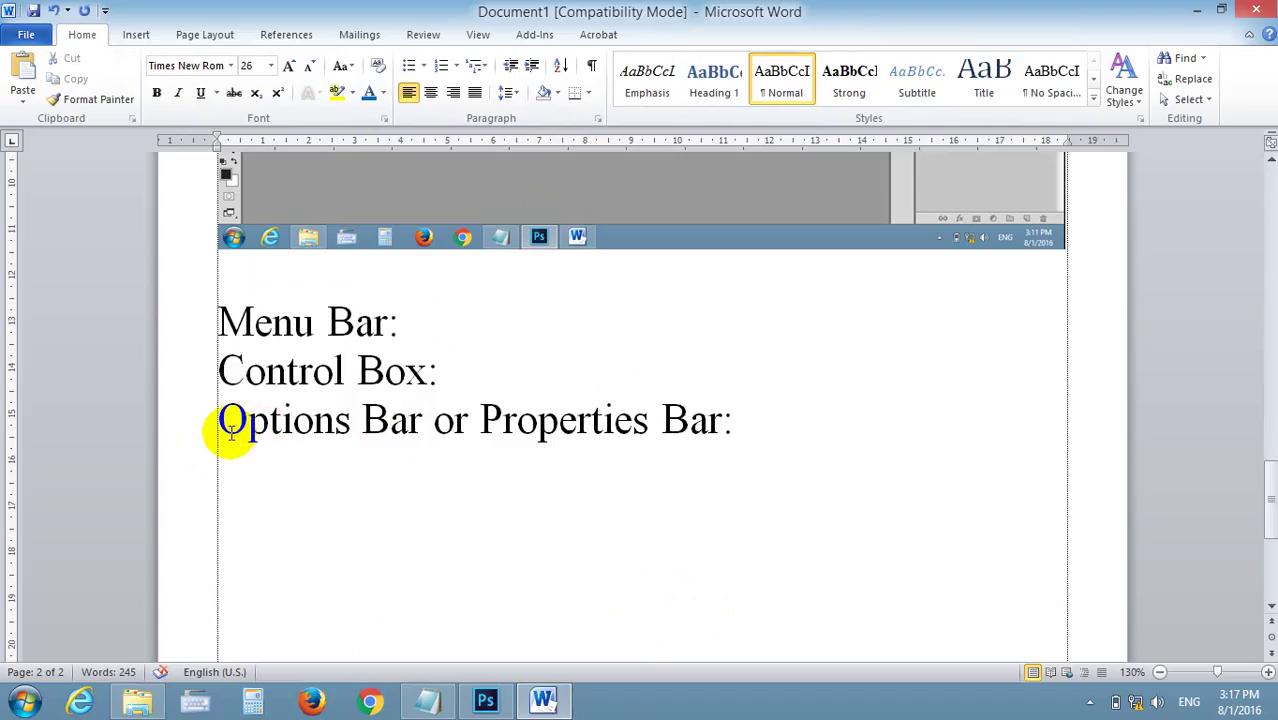
drag(479, 422, 642, 421)
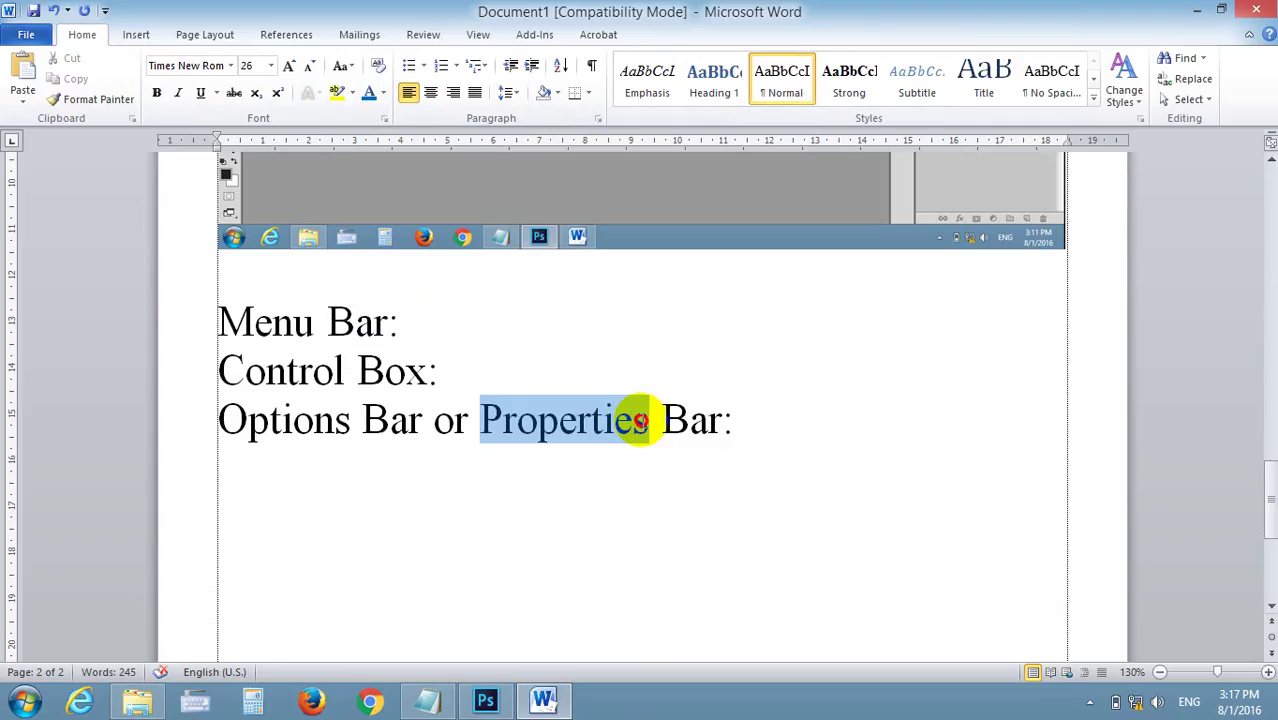
click(614, 422)
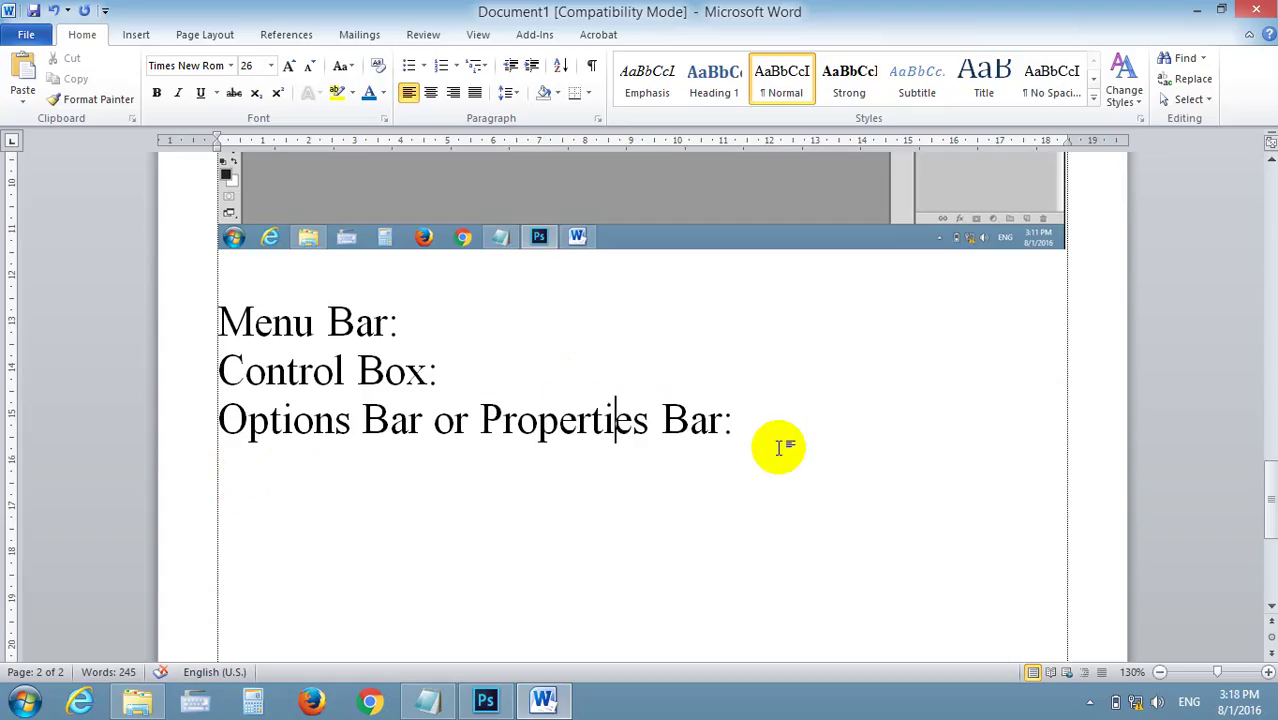
drag(733, 420, 200, 418)
drag(508, 379, 128, 294)
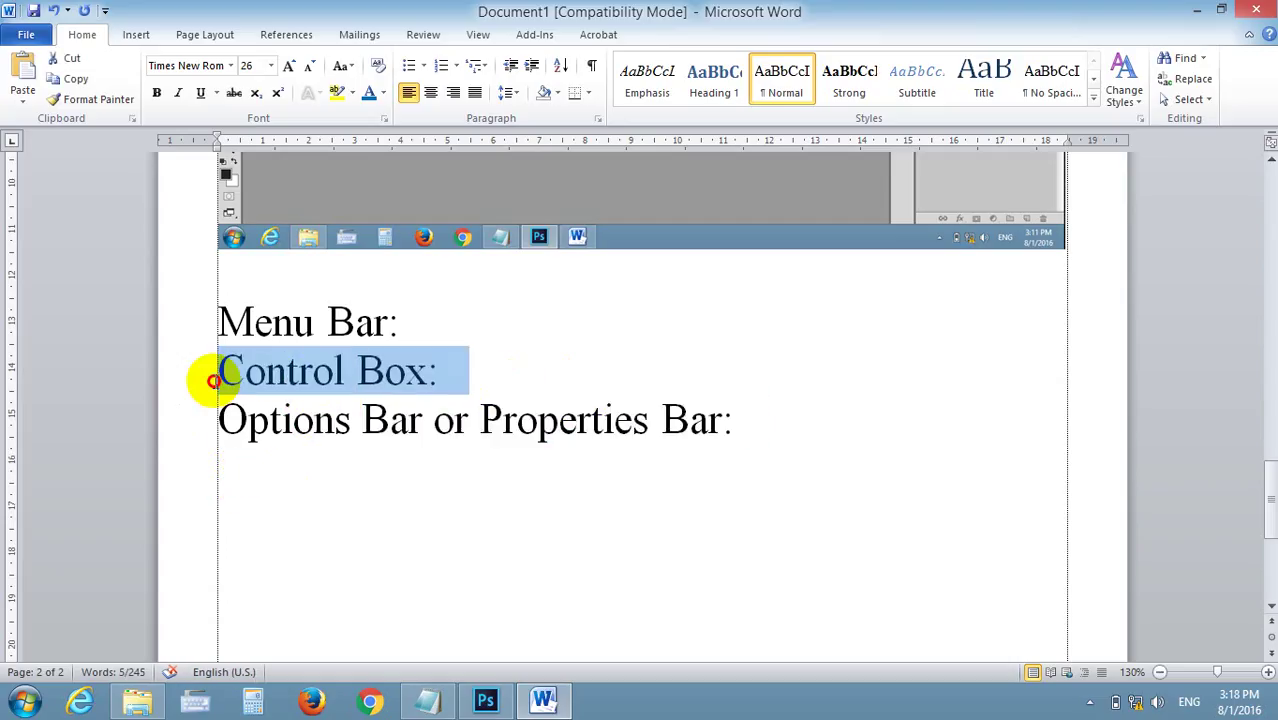
click(780, 424)
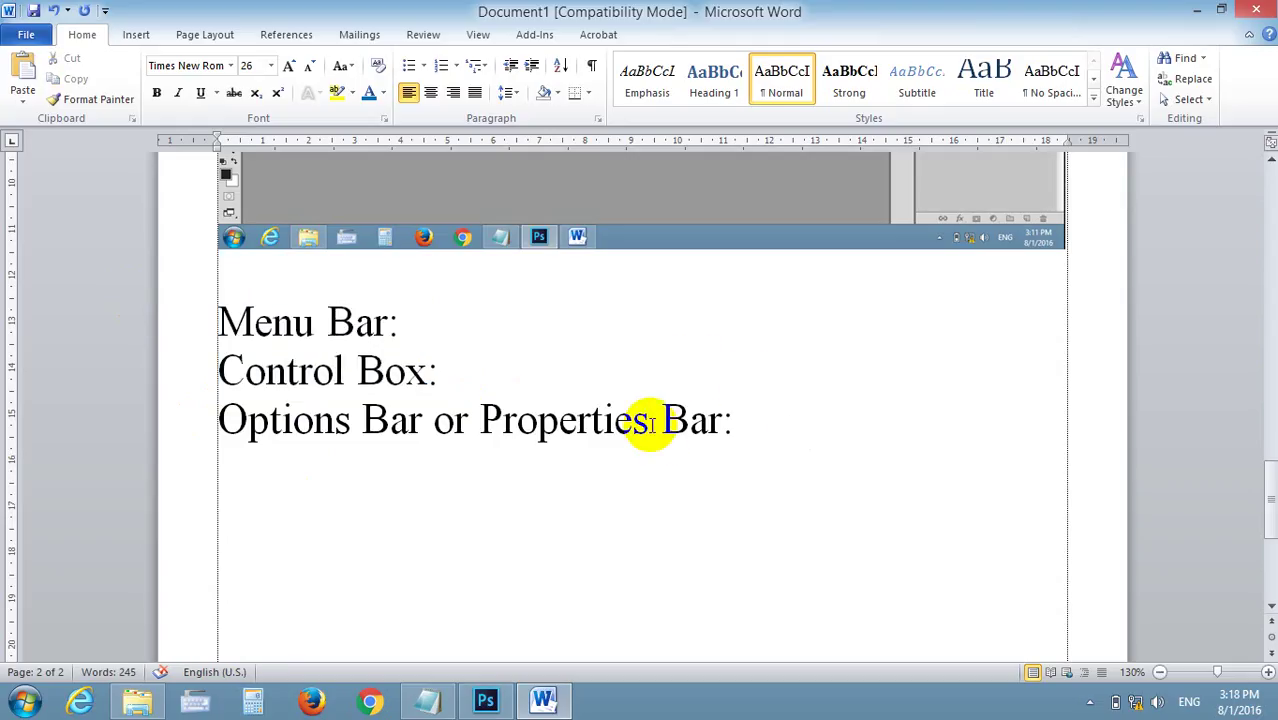
drag(660, 420, 462, 420)
click(770, 418)
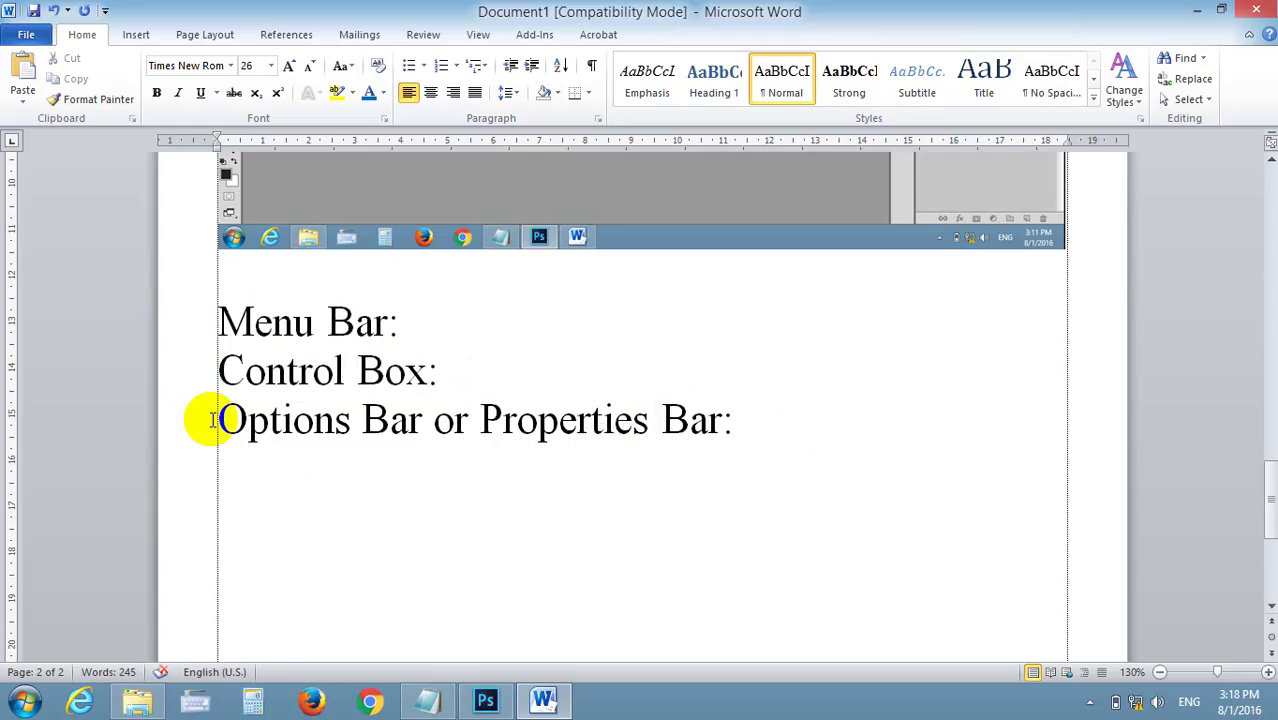
scroll(713, 422, up, 3)
scroll(690, 331, up, 5)
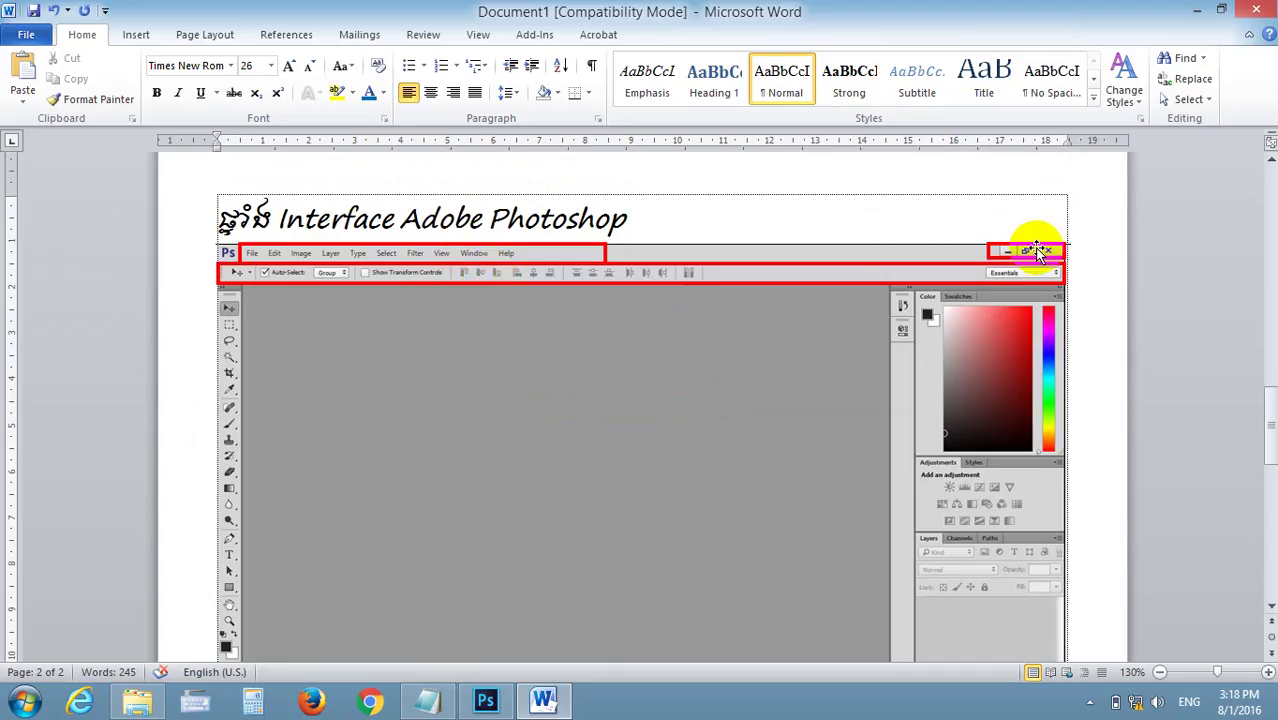
scroll(670, 111, down, 1)
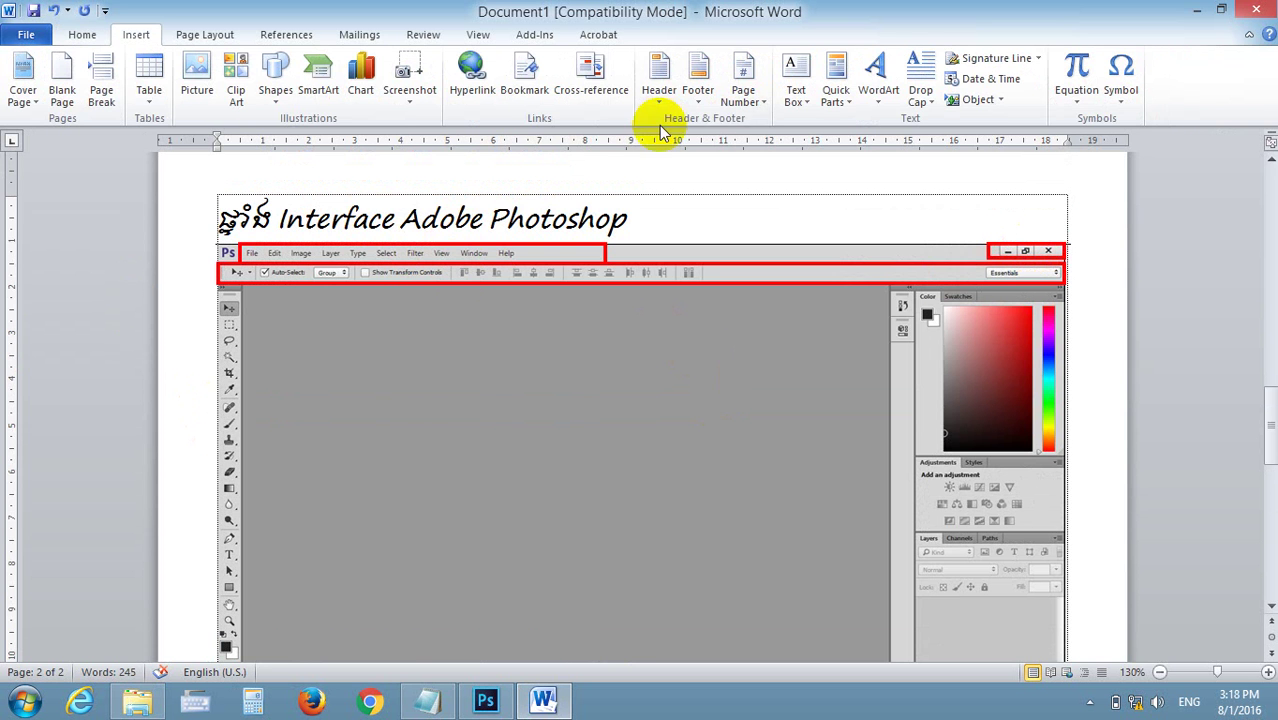
scroll(435, 193, down, 1)
click(486, 700)
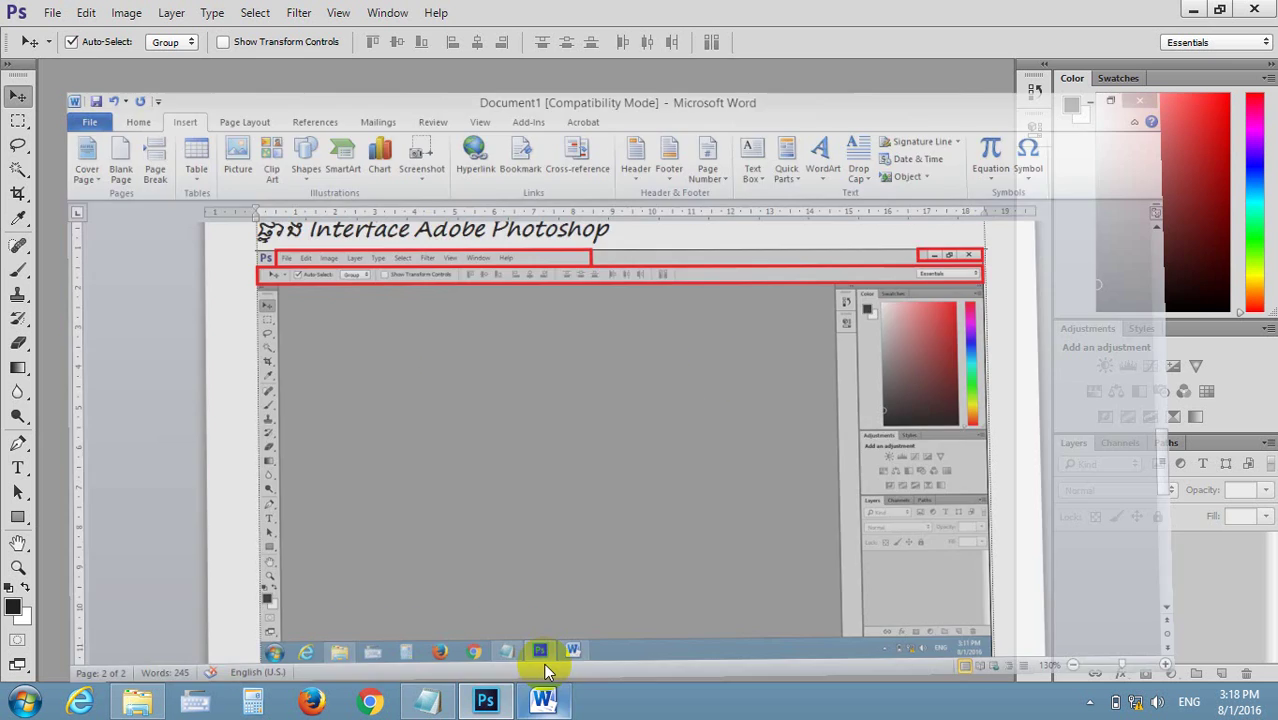
click(543, 700)
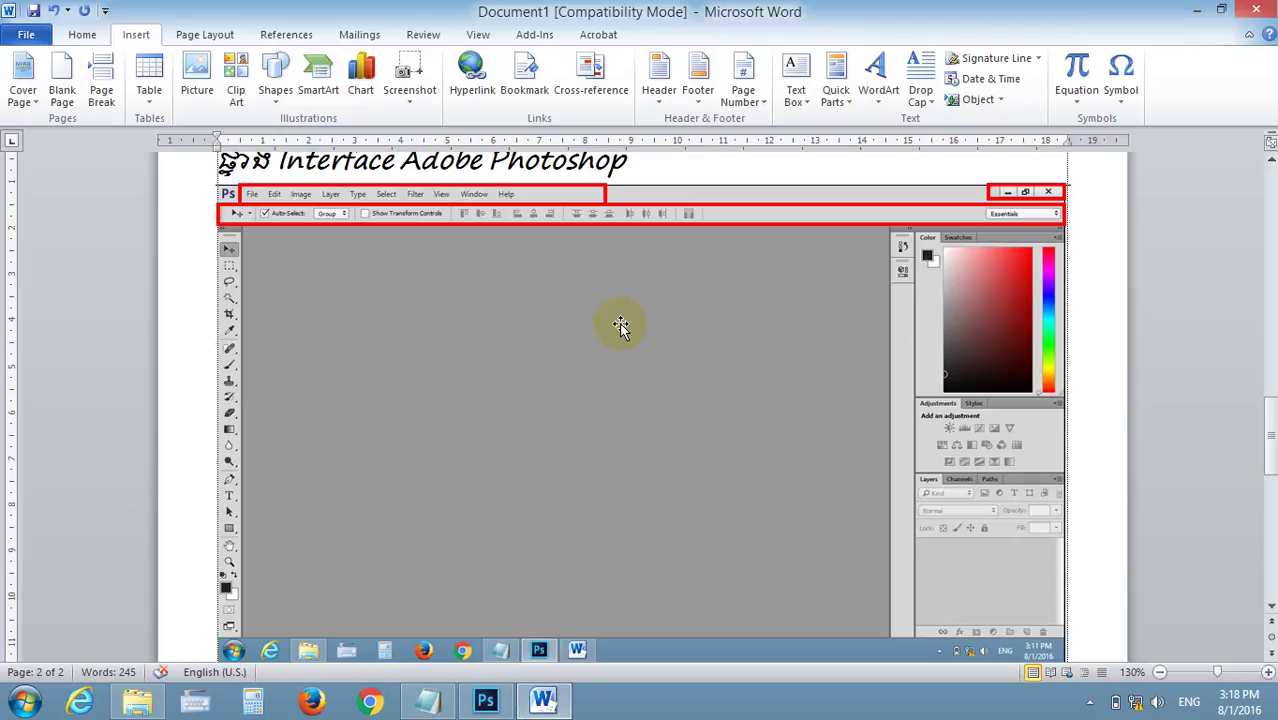
click(645, 228)
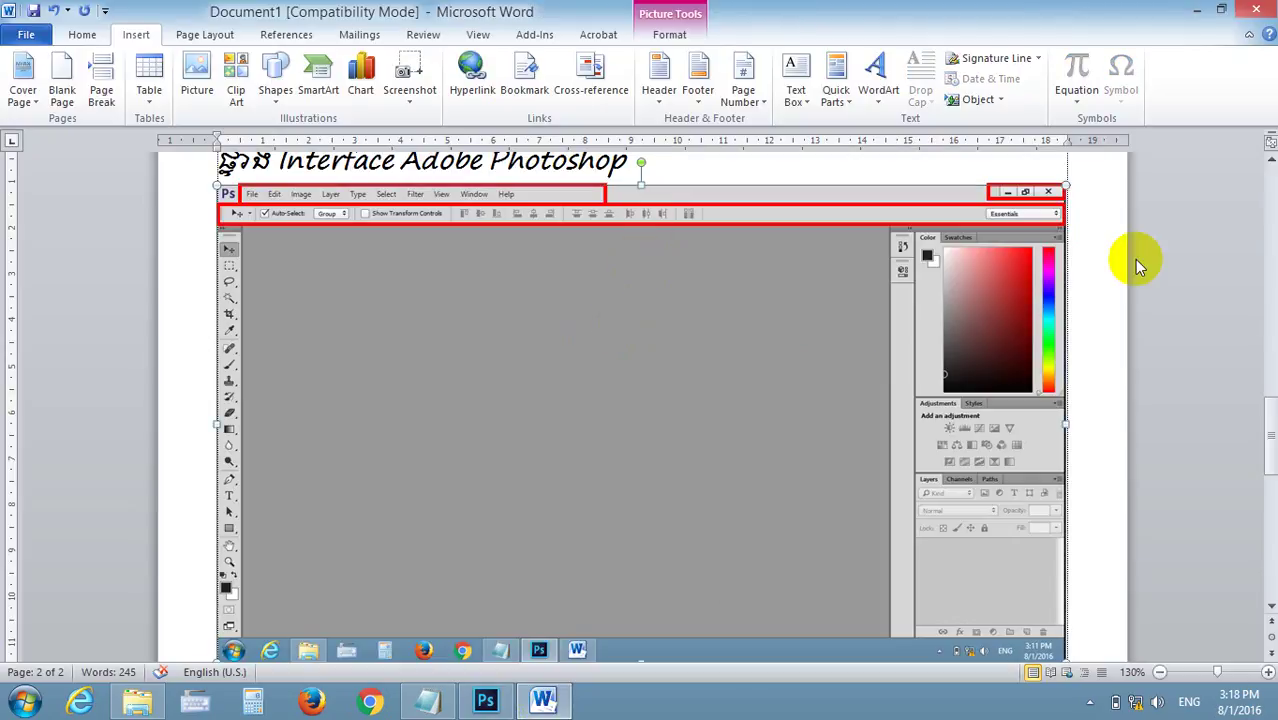
Duplicate the red frame around the options bar
scroll(1120, 255, down, 1)
click(807, 180)
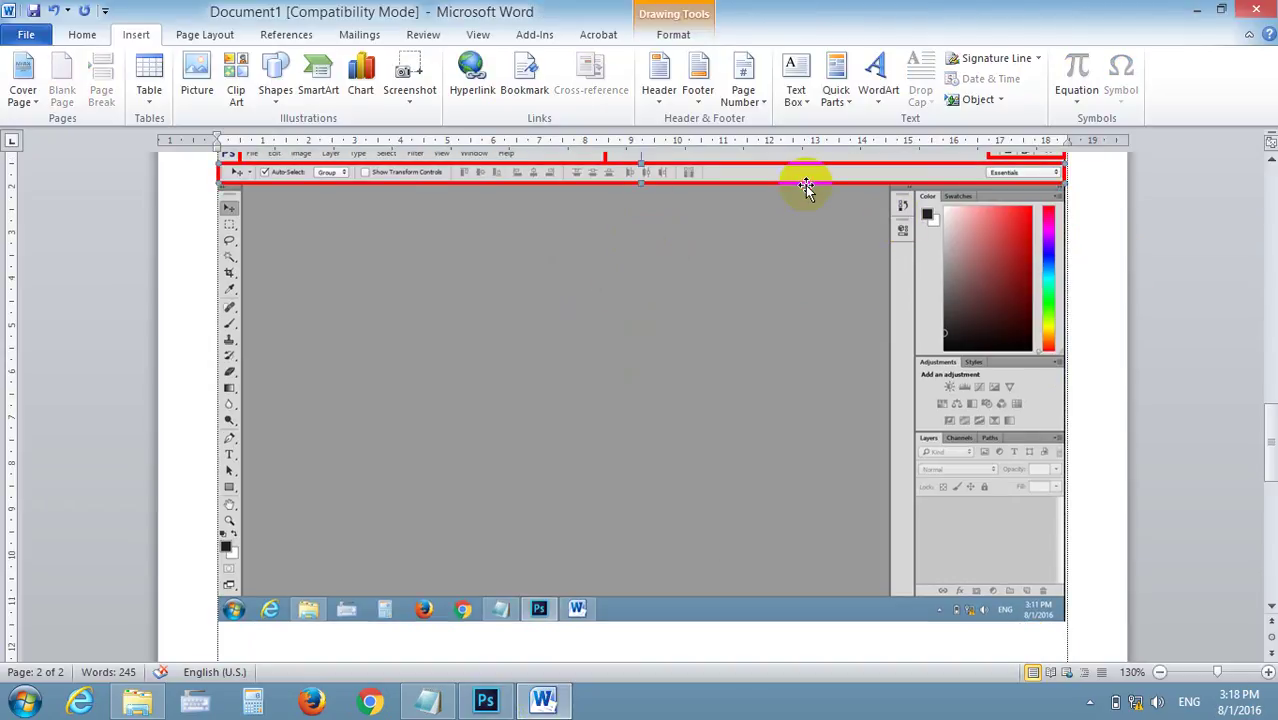
key(ctrl+d)
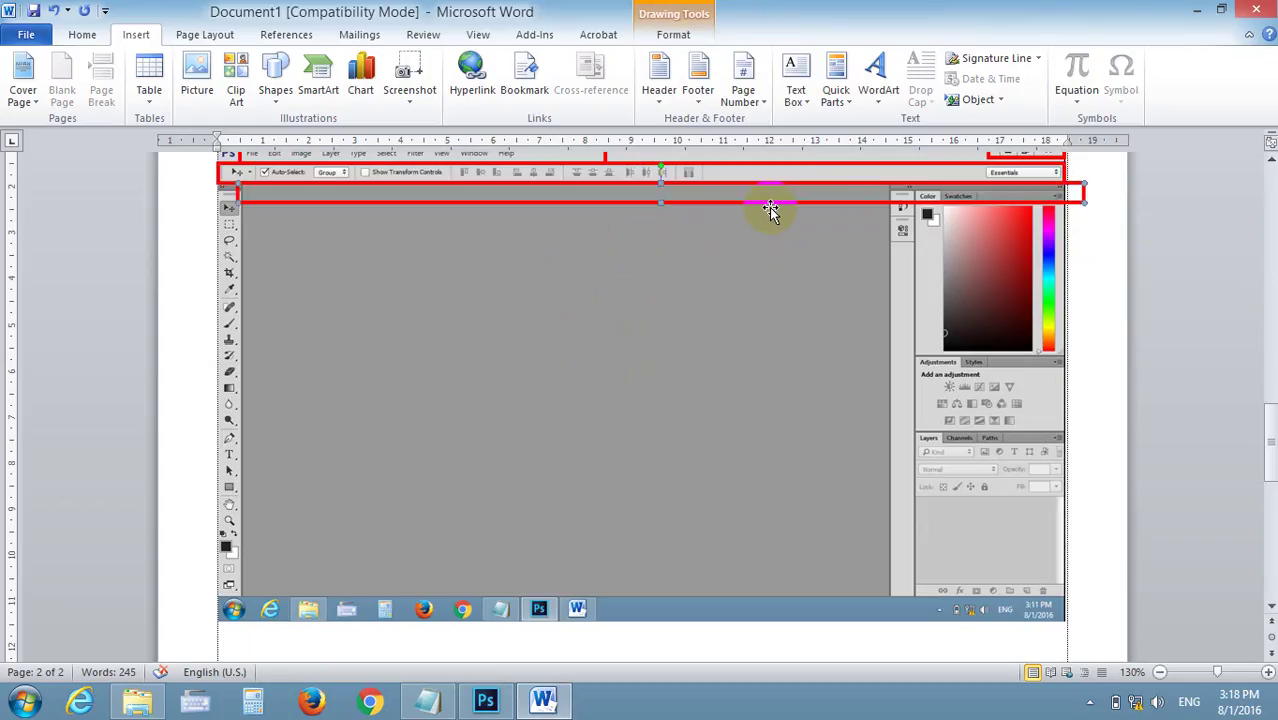
click(688, 310)
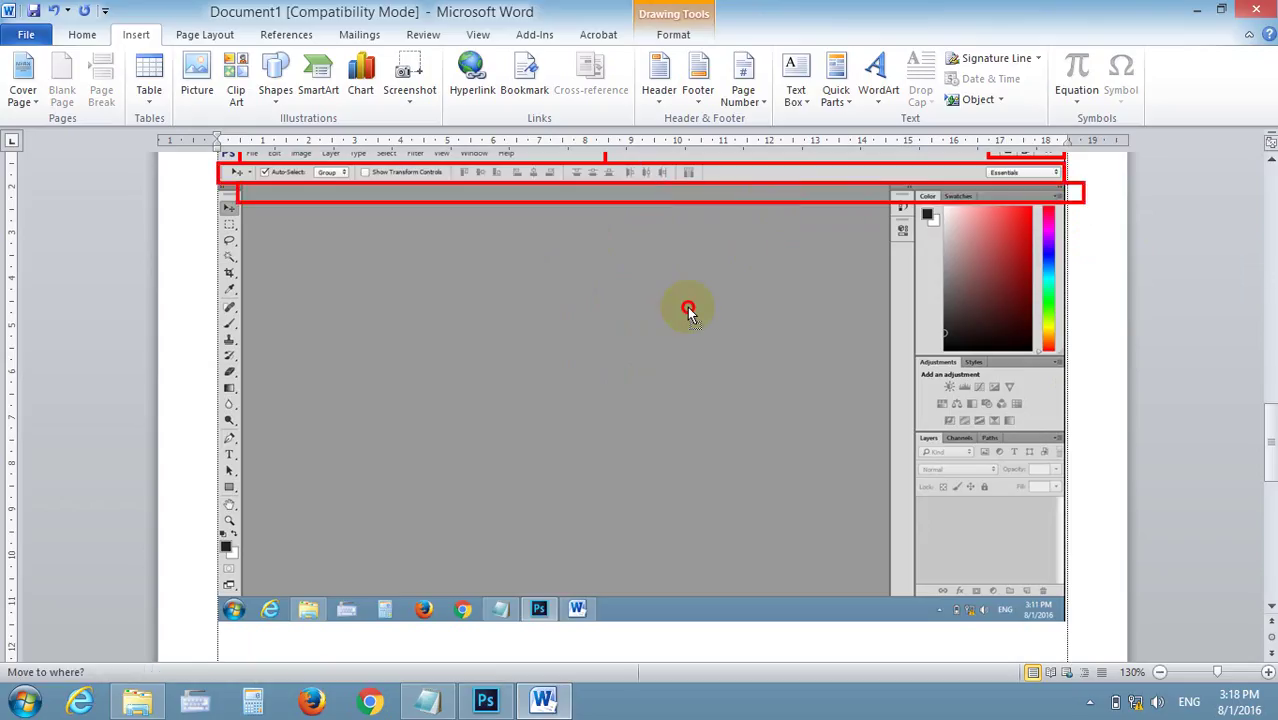
click(521, 203)
Reshape the copy into a tall frame around the tools column, then bring Photoshop forward
drag(520, 202, 494, 220)
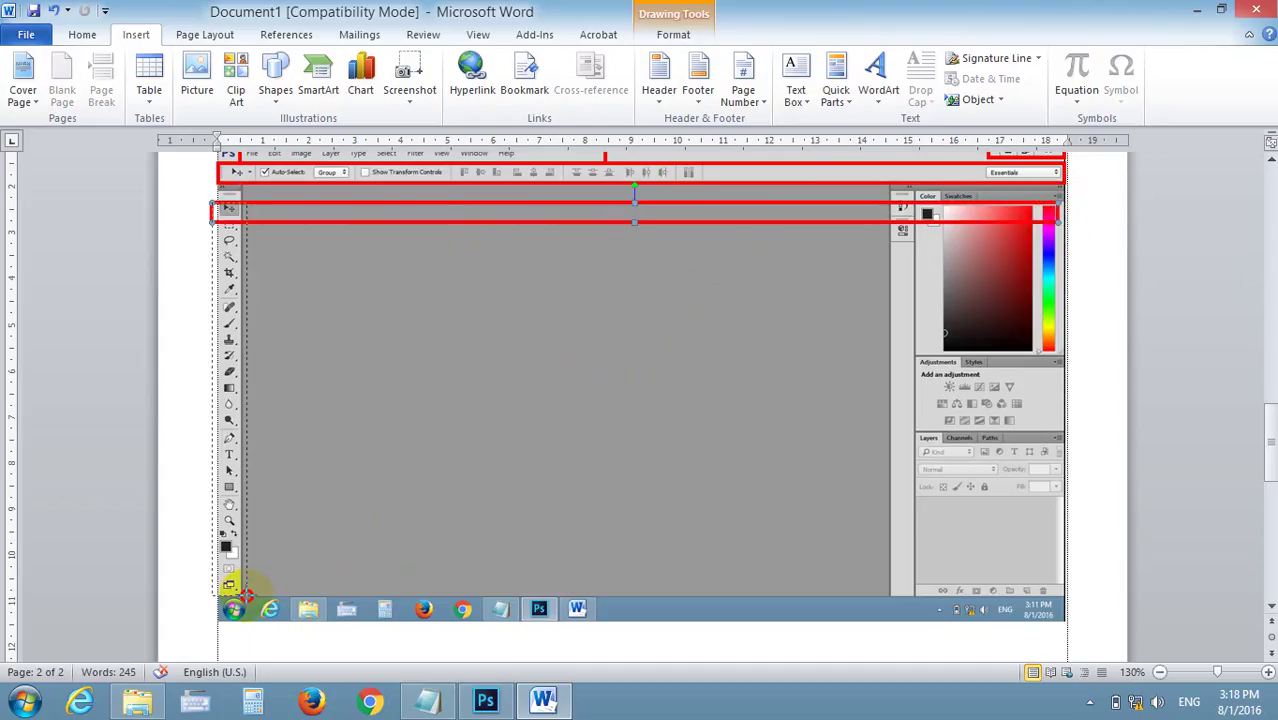
drag(347, 498, 242, 594)
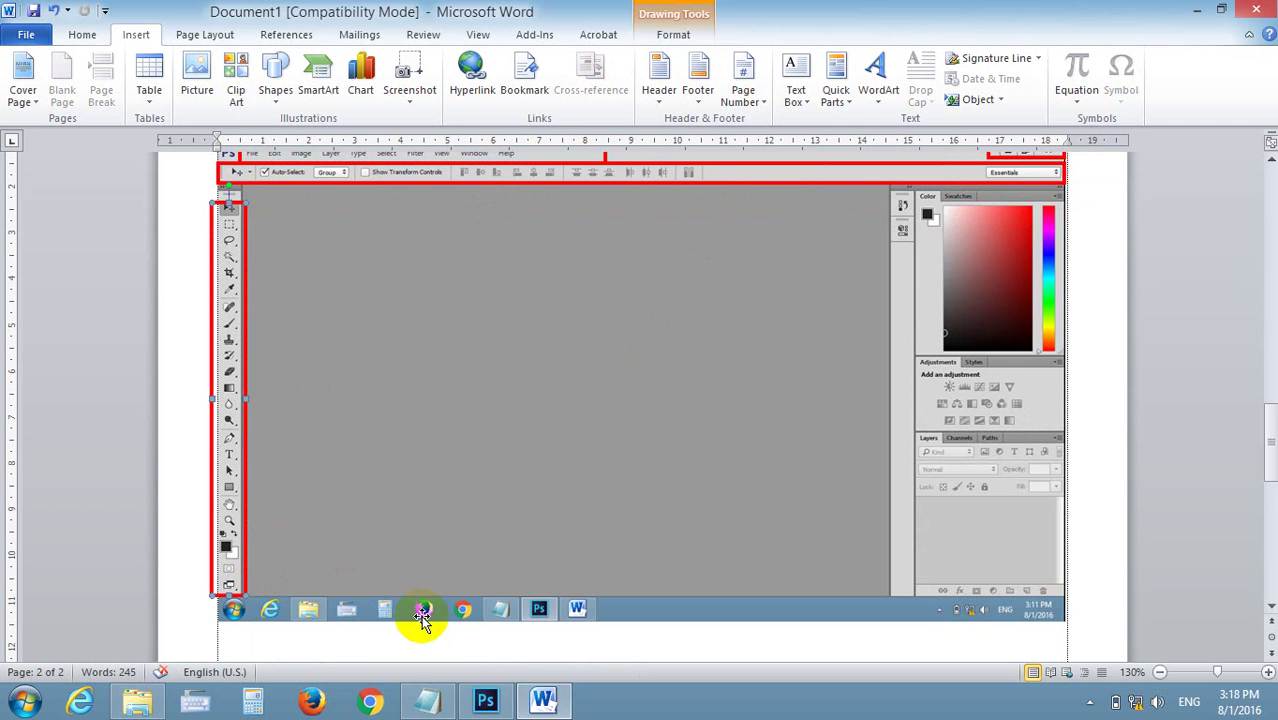
click(510, 703)
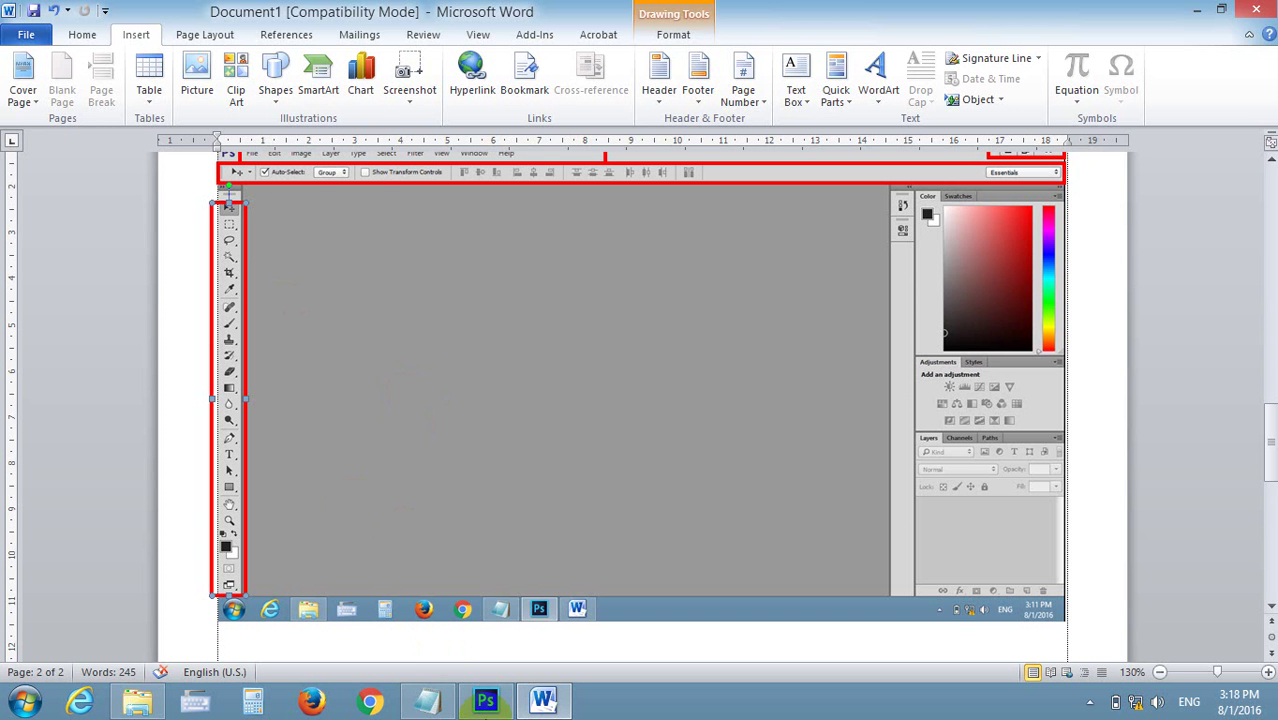
click(485, 700)
Float the Photoshop toolbox over the canvas, dock it back at the left, and return to Word
click(18, 75)
drag(18, 75, 450, 190)
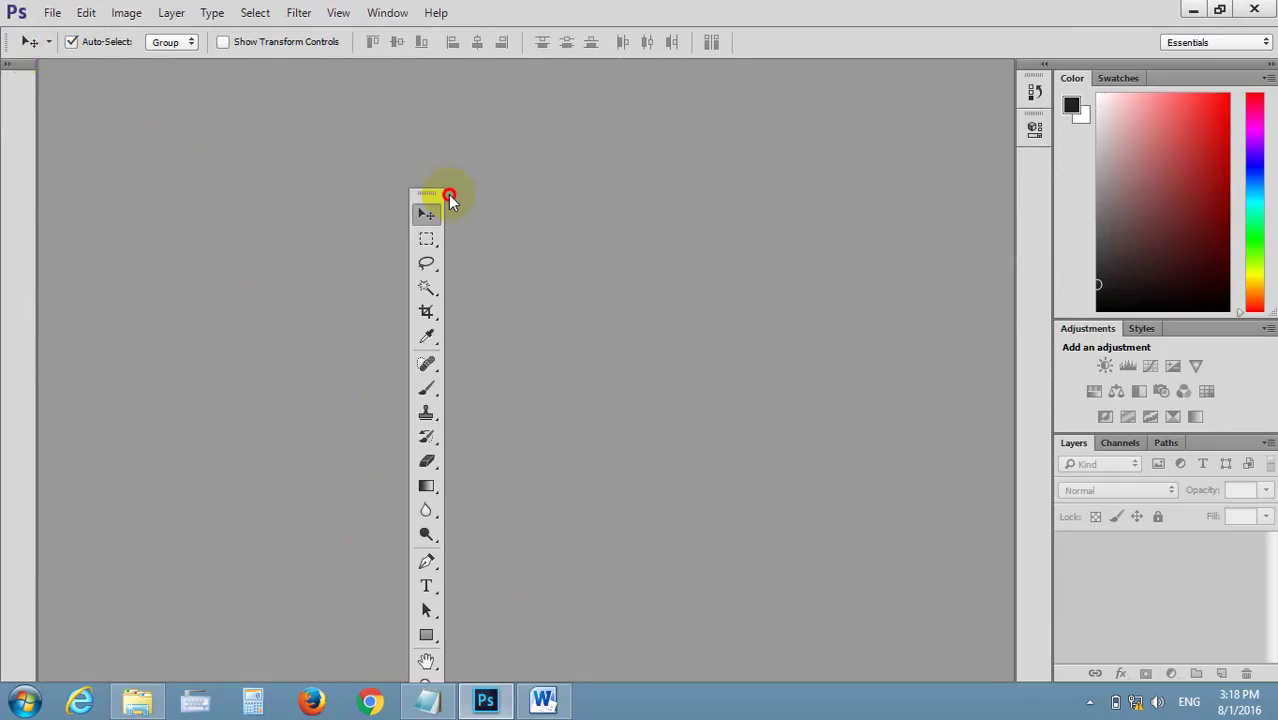
drag(253, 135, 15, 65)
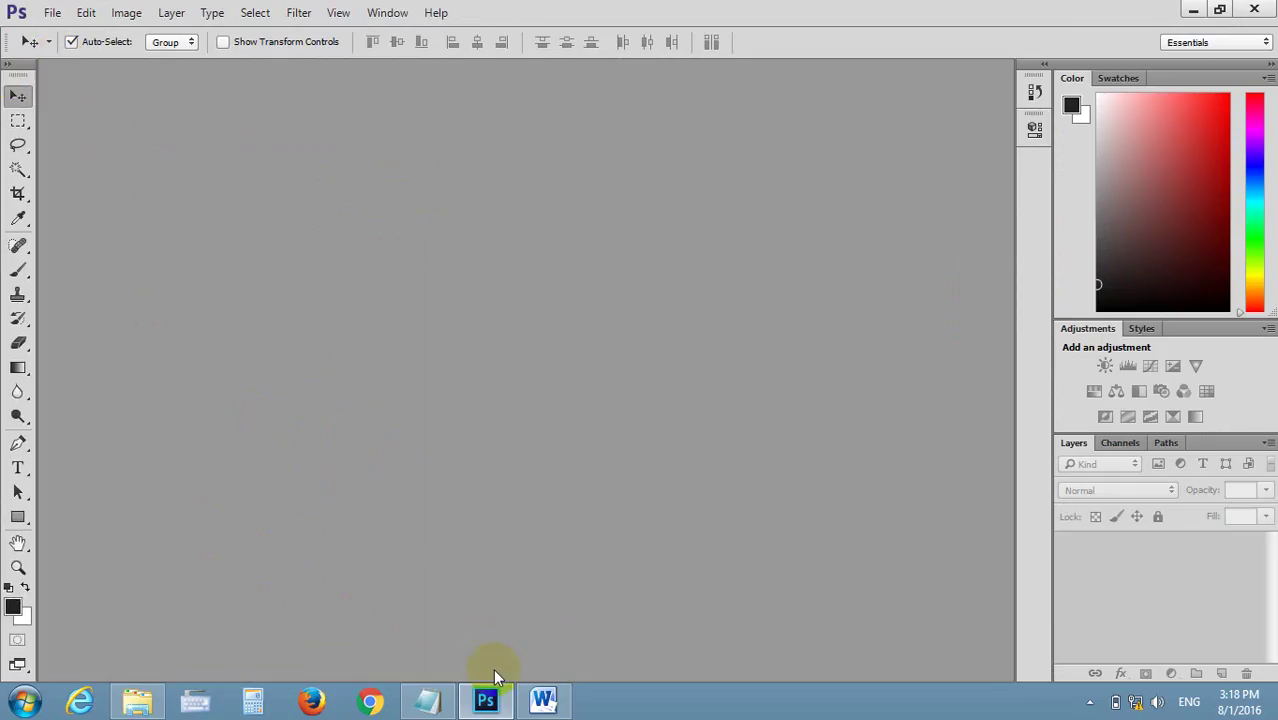
click(543, 700)
scroll(490, 492, down, 4)
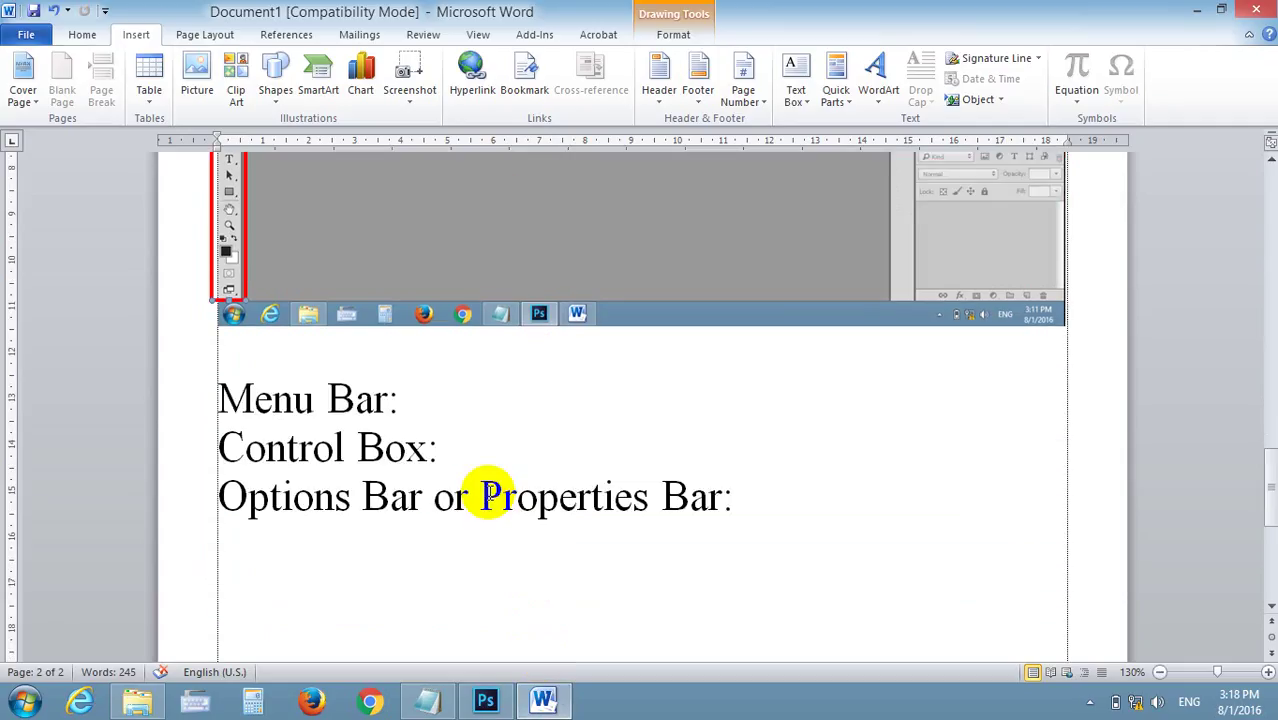
Add a new line 'ToolBar or ToolBox:' below the Options Bar or Properties Bar heading
click(664, 556)
click(805, 507)
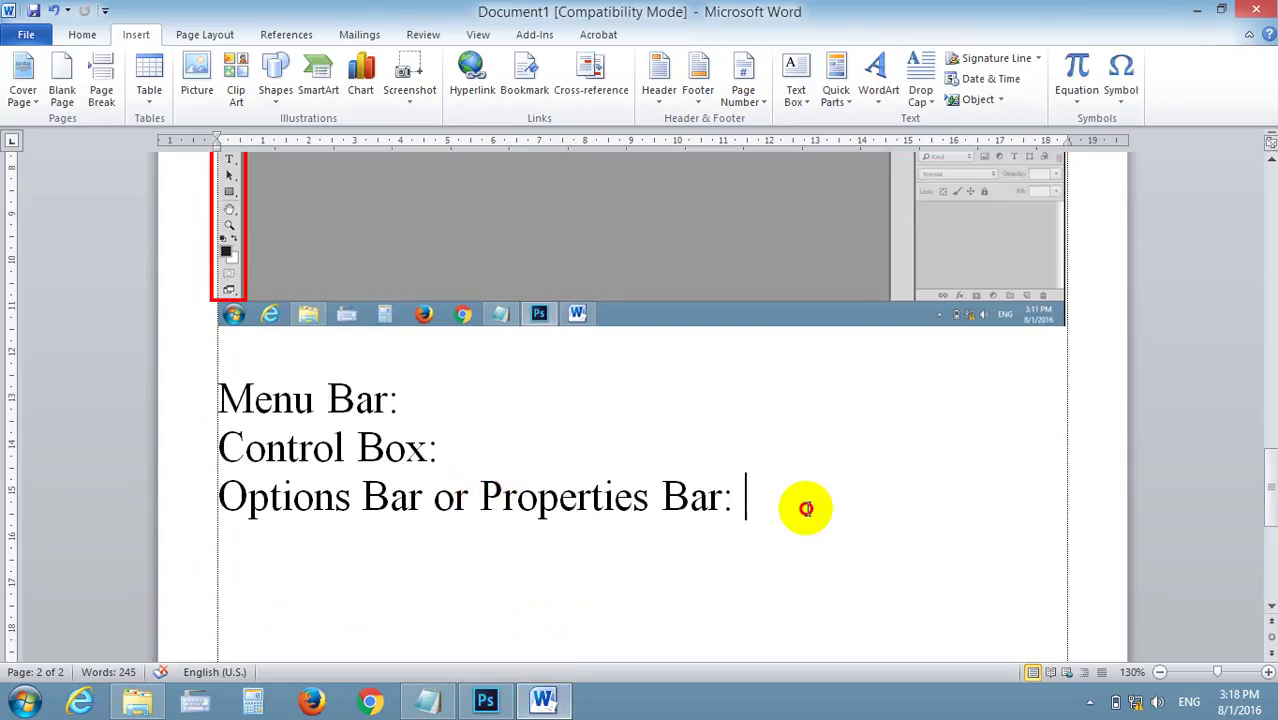
key(Return)
text(T)
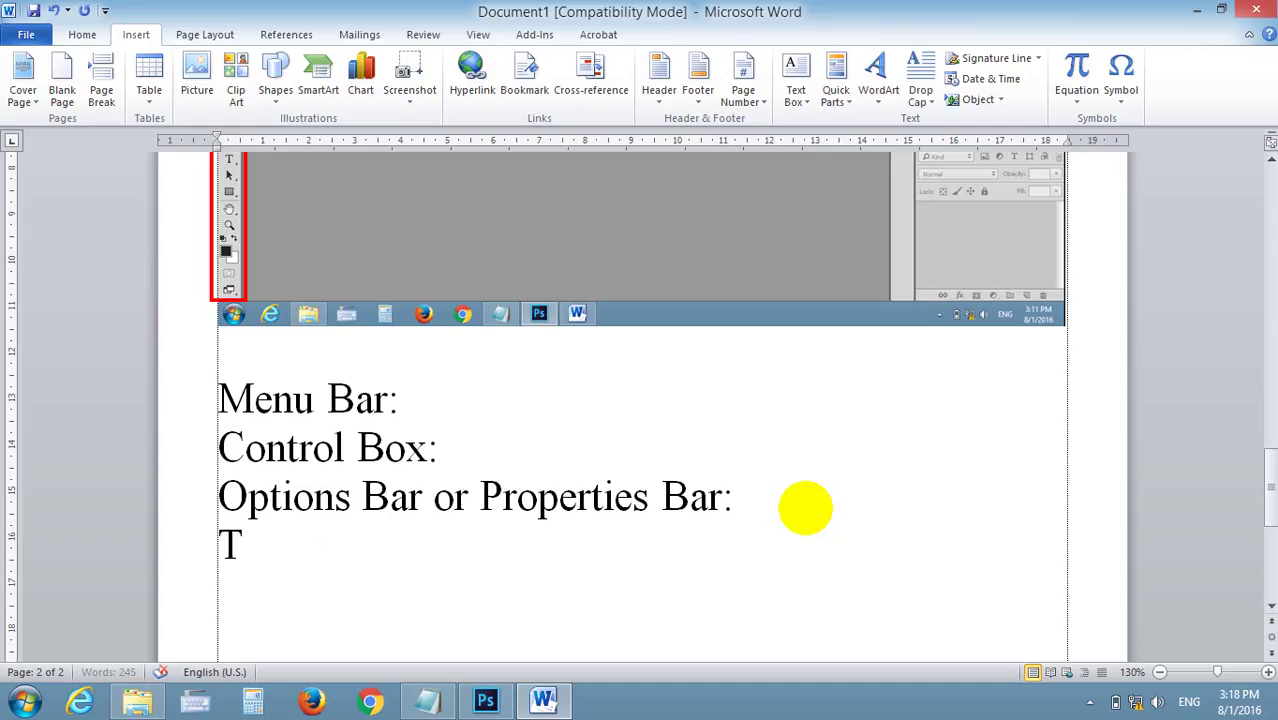
text(oolBar)
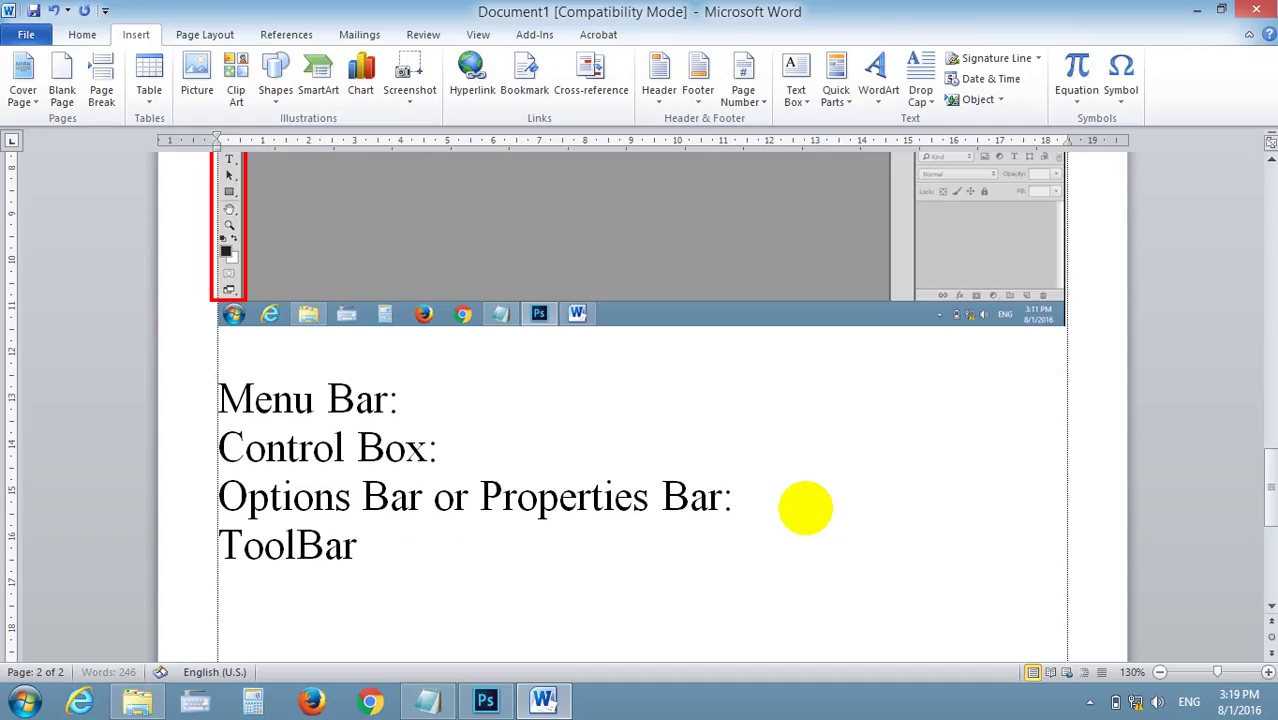
text(:)
key(BackSpace)
text(or Tu)
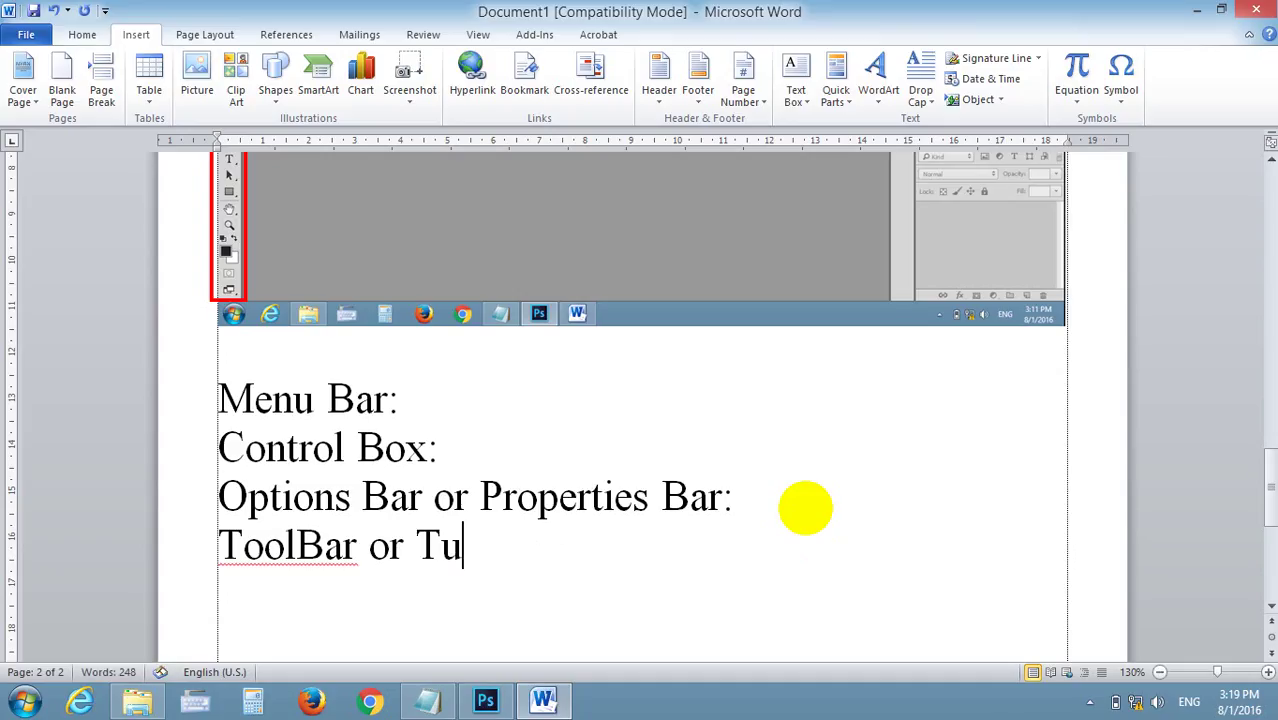
key(BackSpace)
text(oolB)
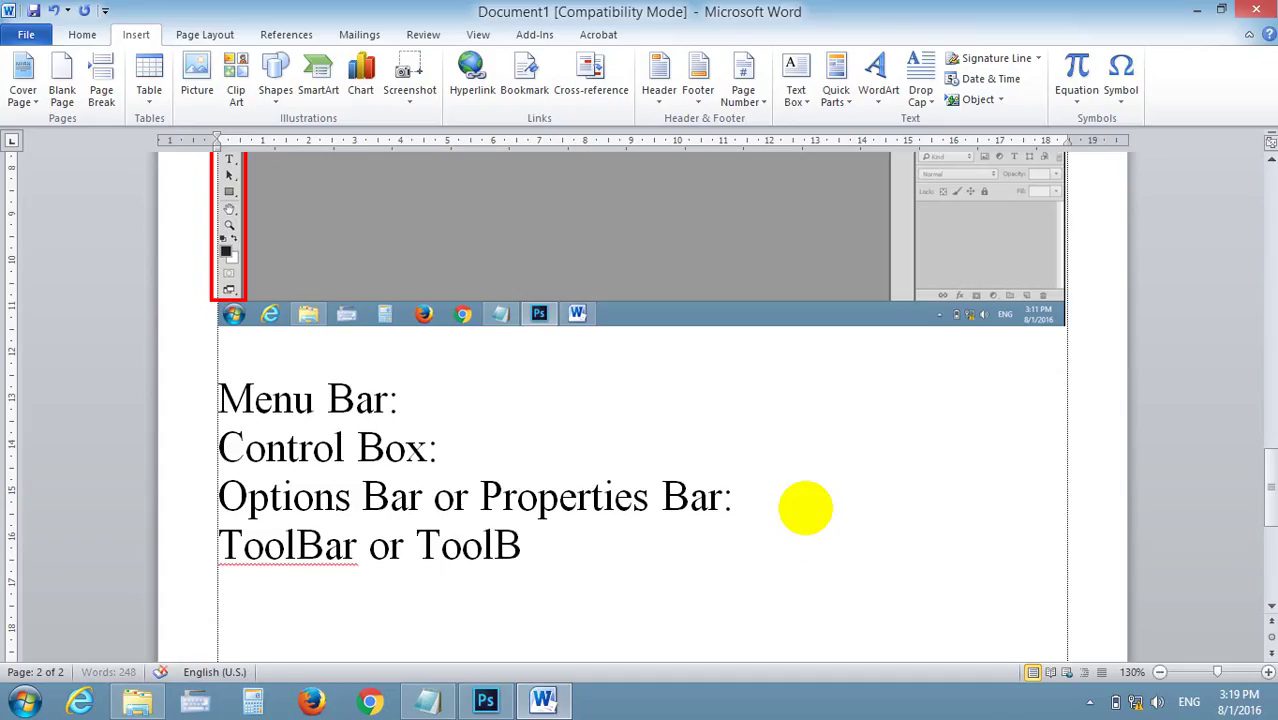
text(ox:)
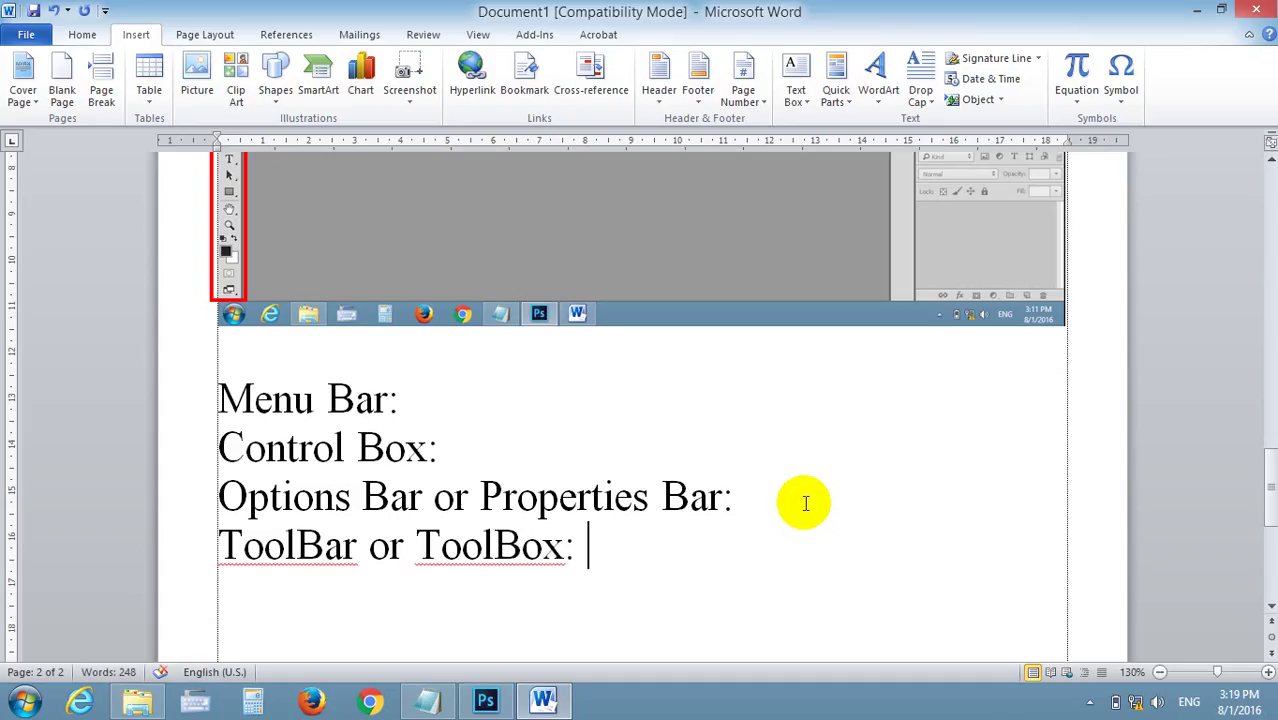
Correct the new line to read 'Tools Bar or Tools Box:'
click(498, 547)
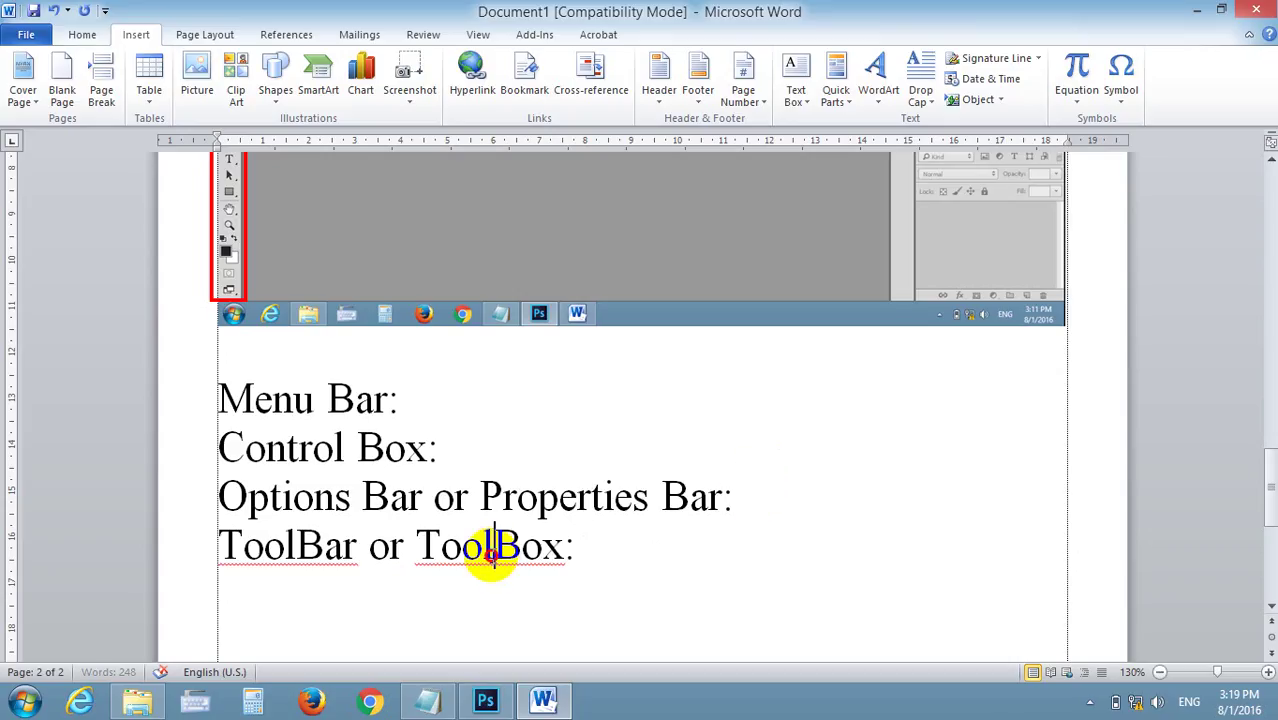
click(496, 540)
text(s)
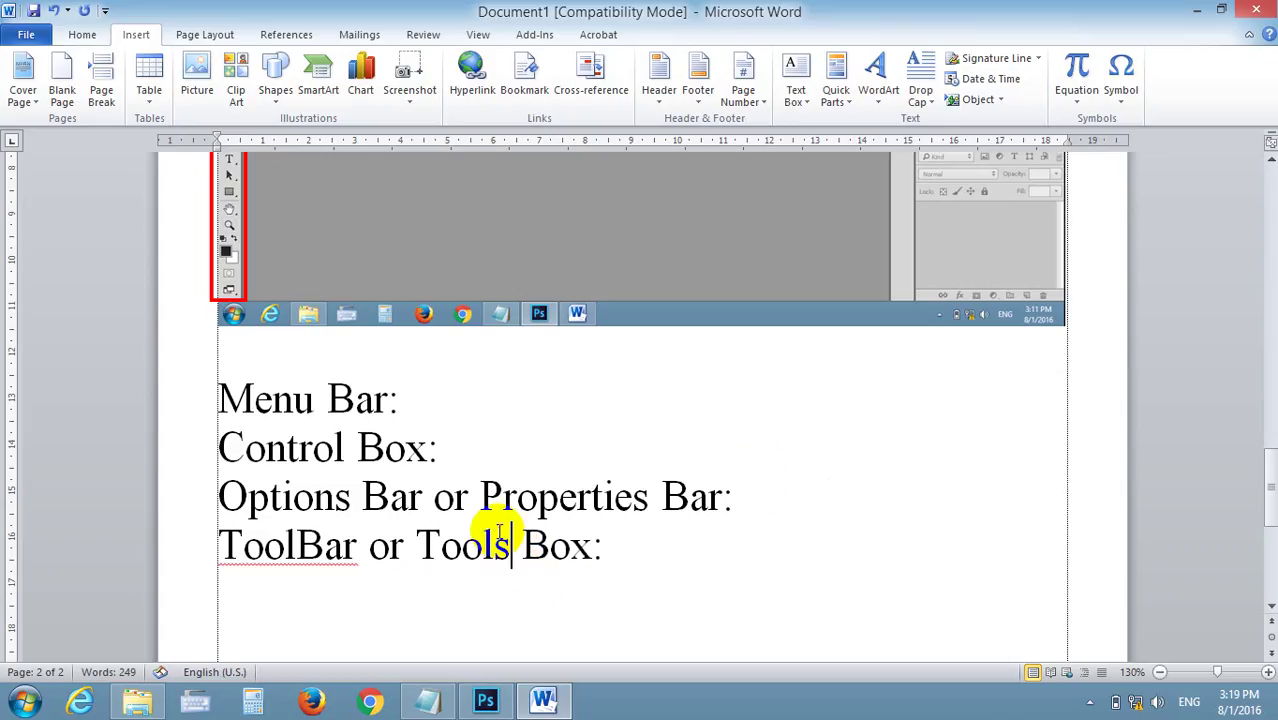
click(297, 547)
click(297, 547)
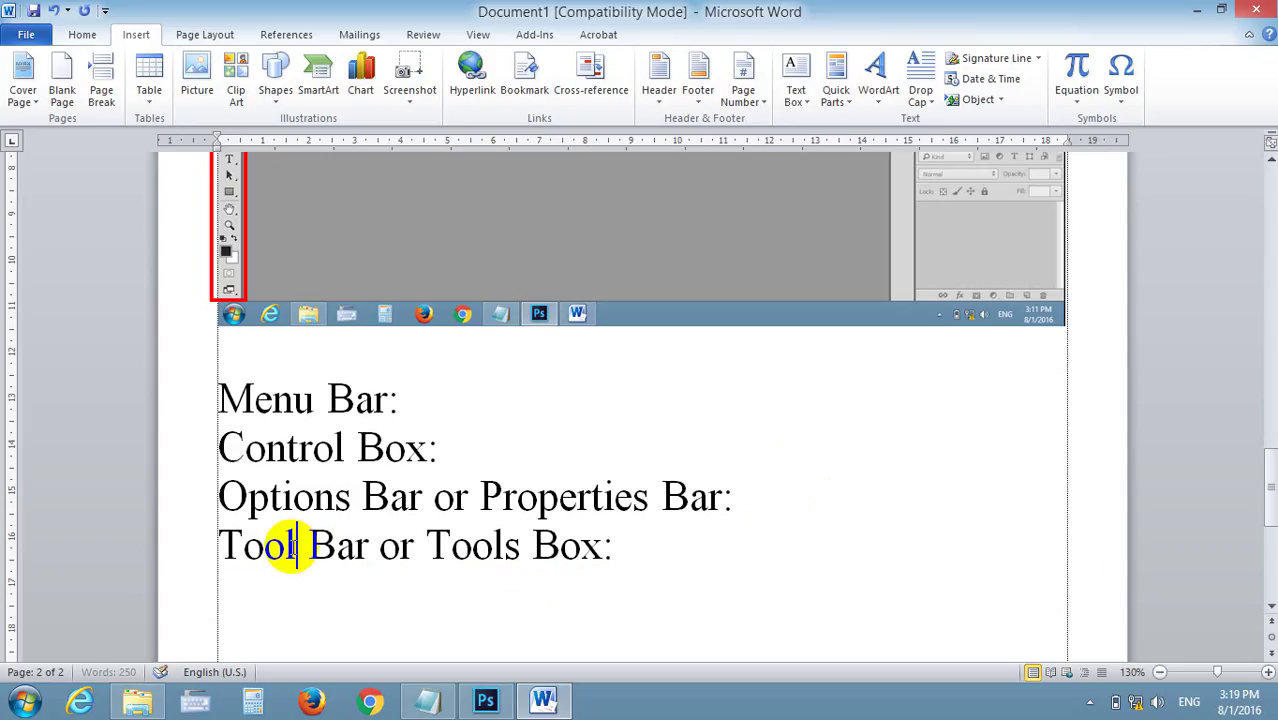
text(s)
click(371, 547)
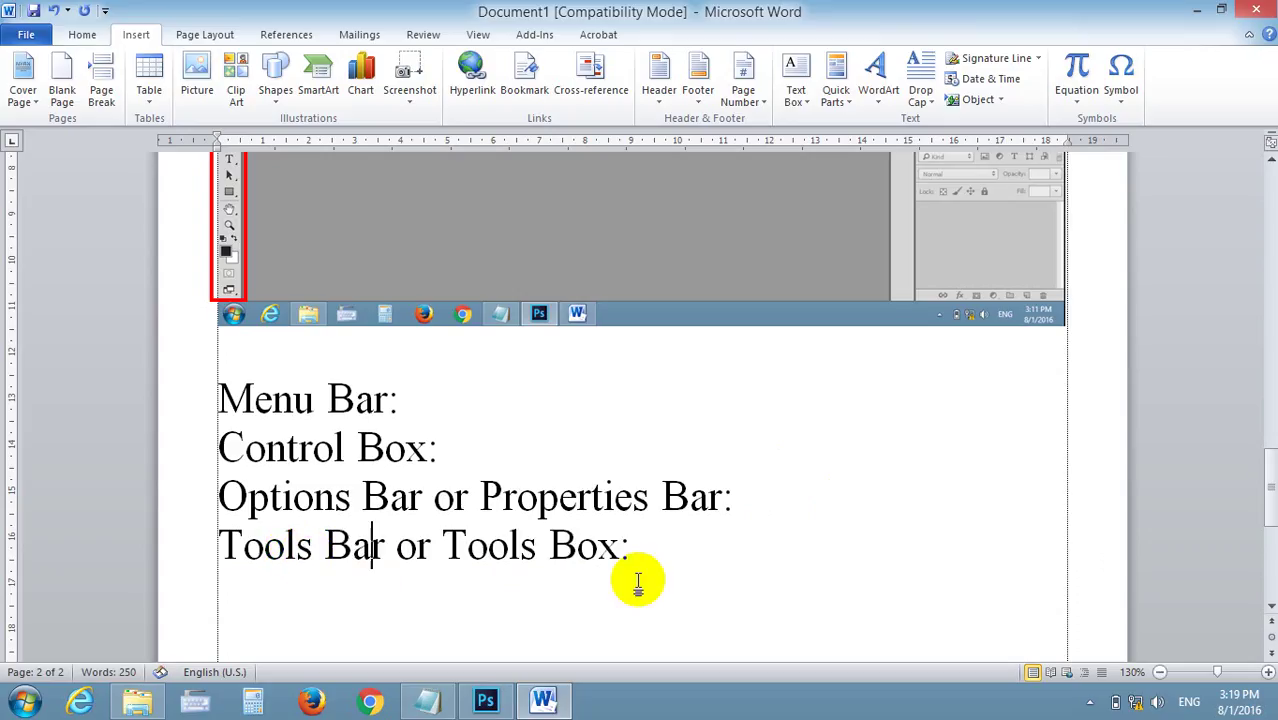
Select and review the heading lines from Menu Bar through Tools Box
drag(645, 545, 262, 543)
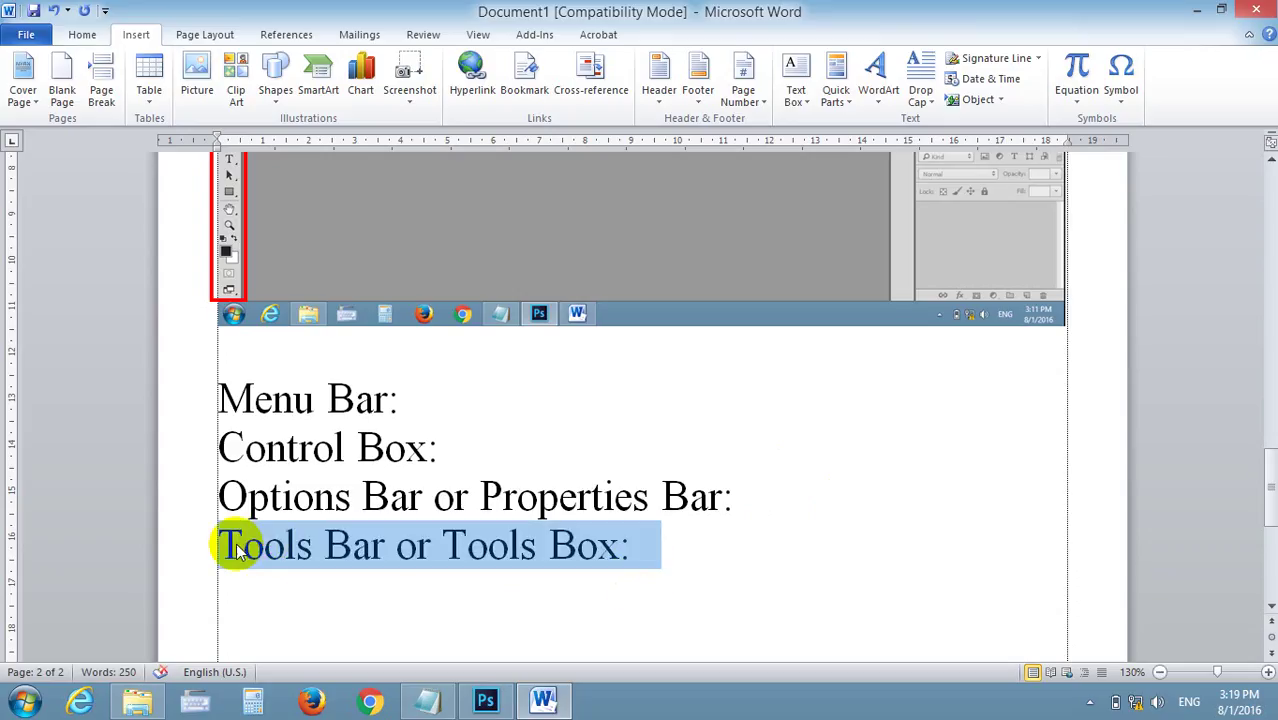
click(682, 565)
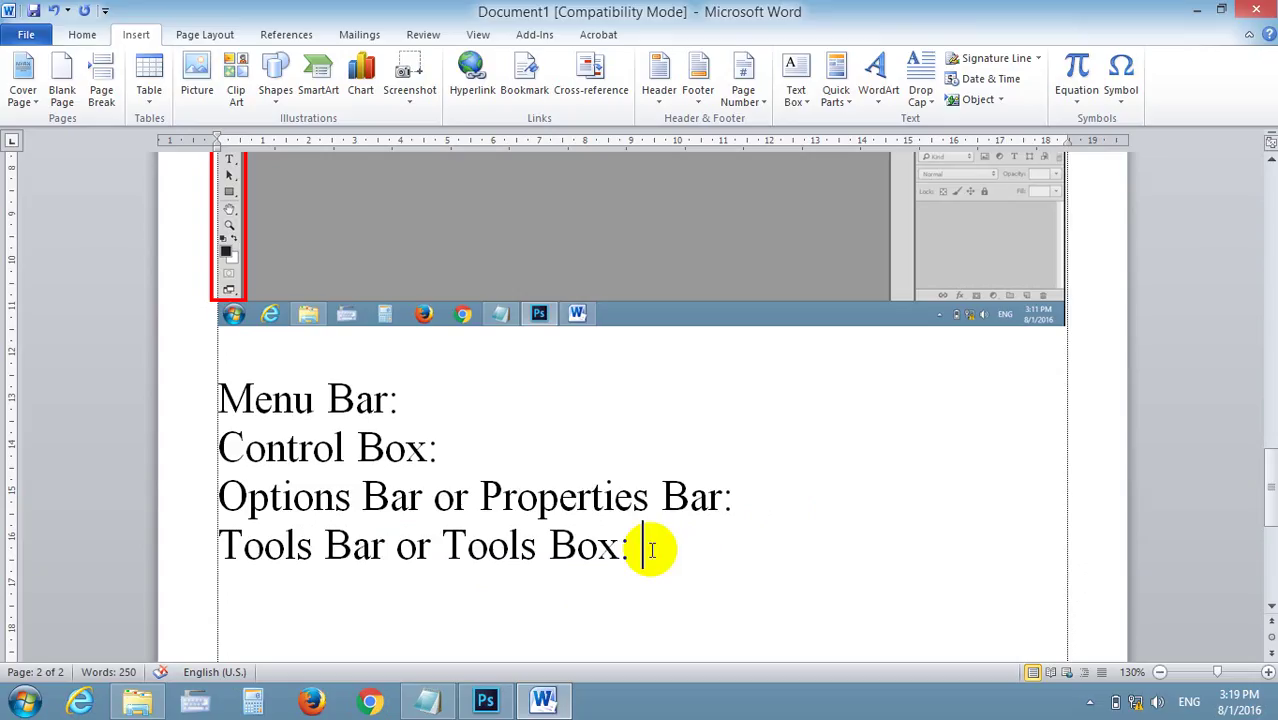
click(803, 494)
click(673, 551)
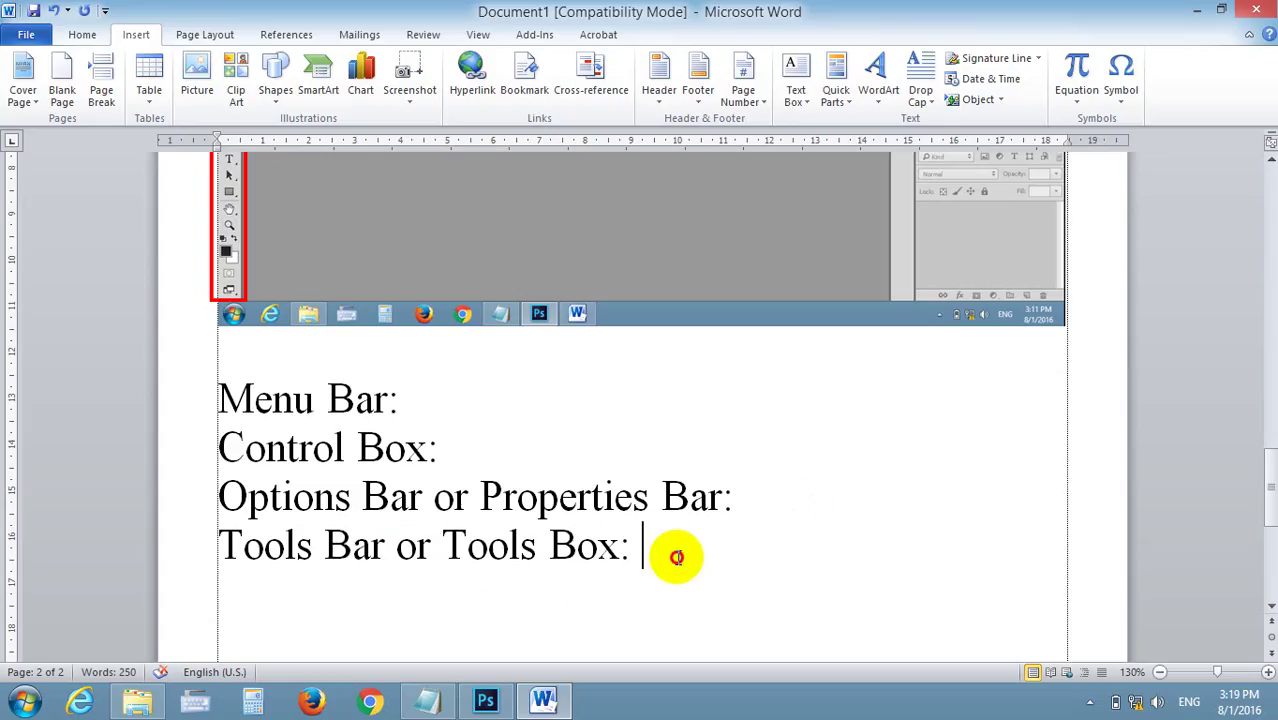
drag(673, 551, 220, 385)
click(323, 588)
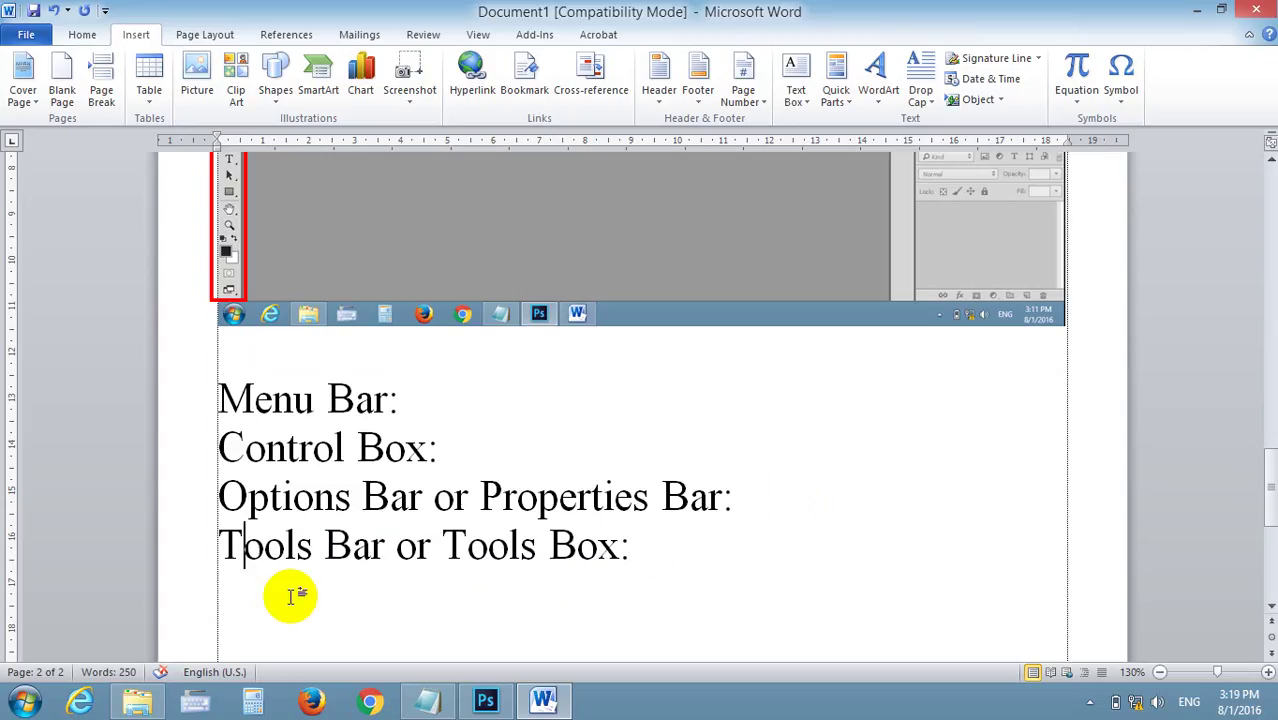
click(670, 548)
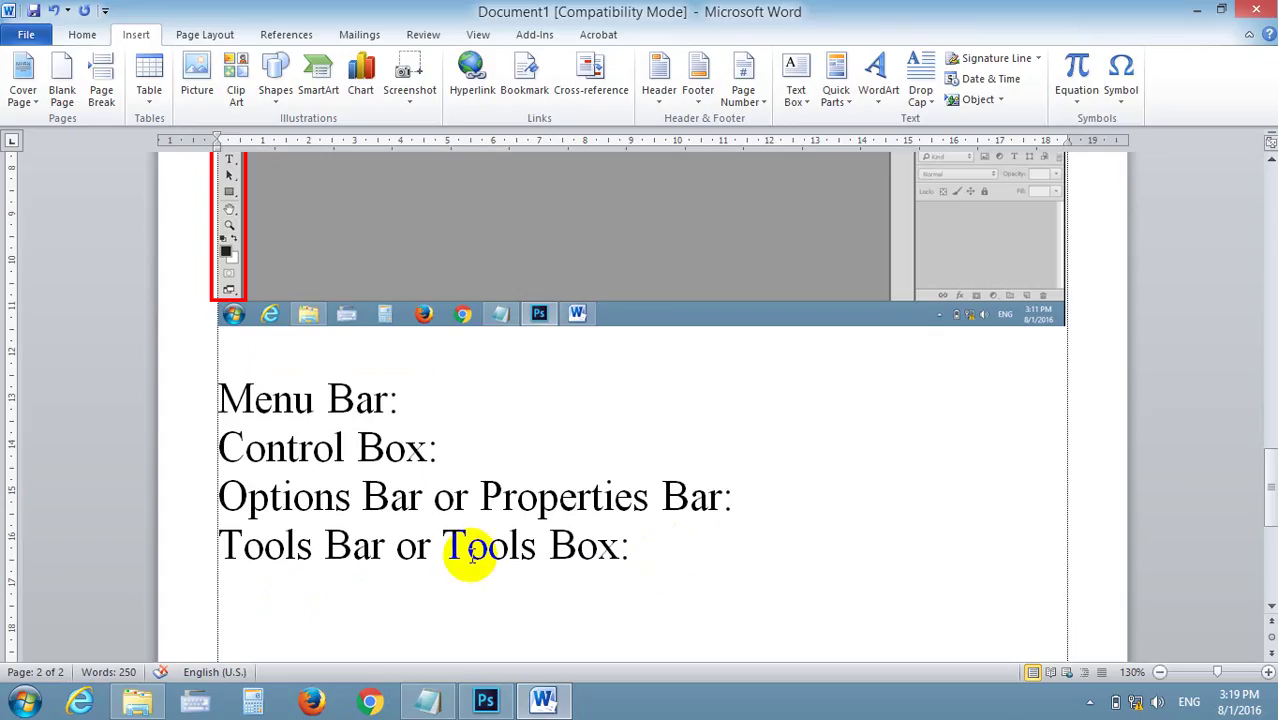
Select the red toolbox frame and nudge it up slightly
scroll(232, 249, up, 3)
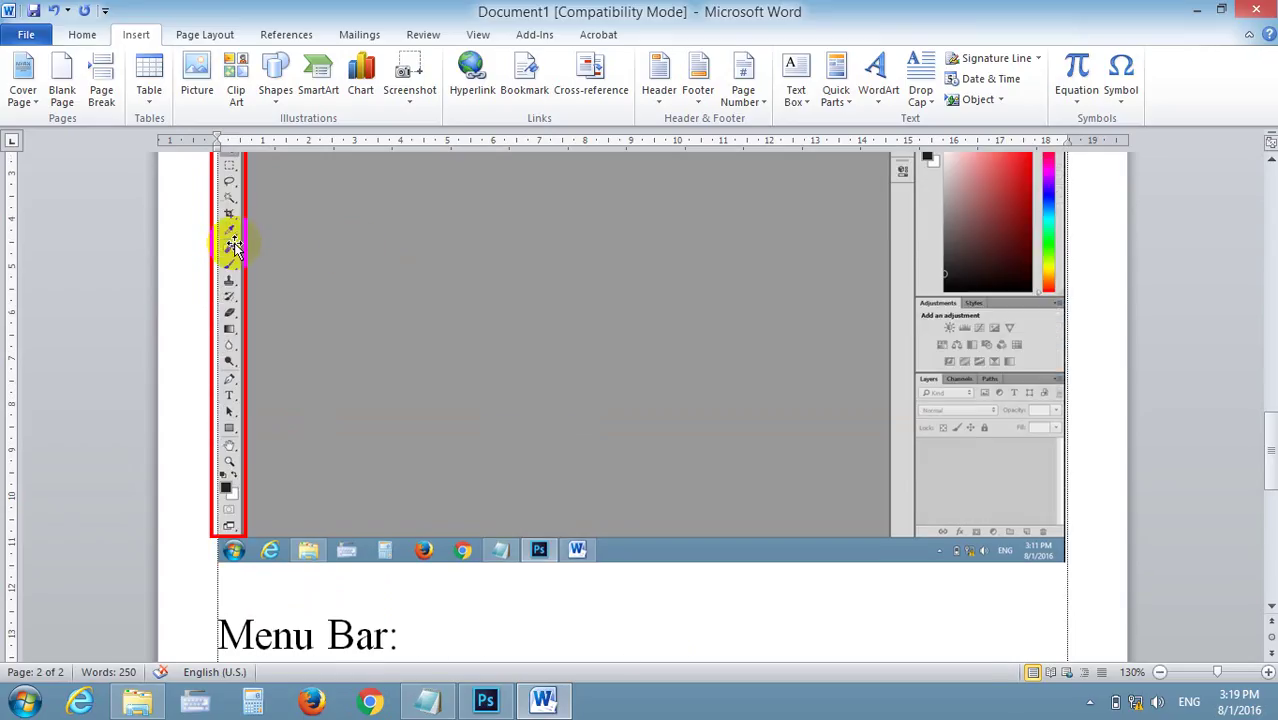
scroll(232, 249, up, 2)
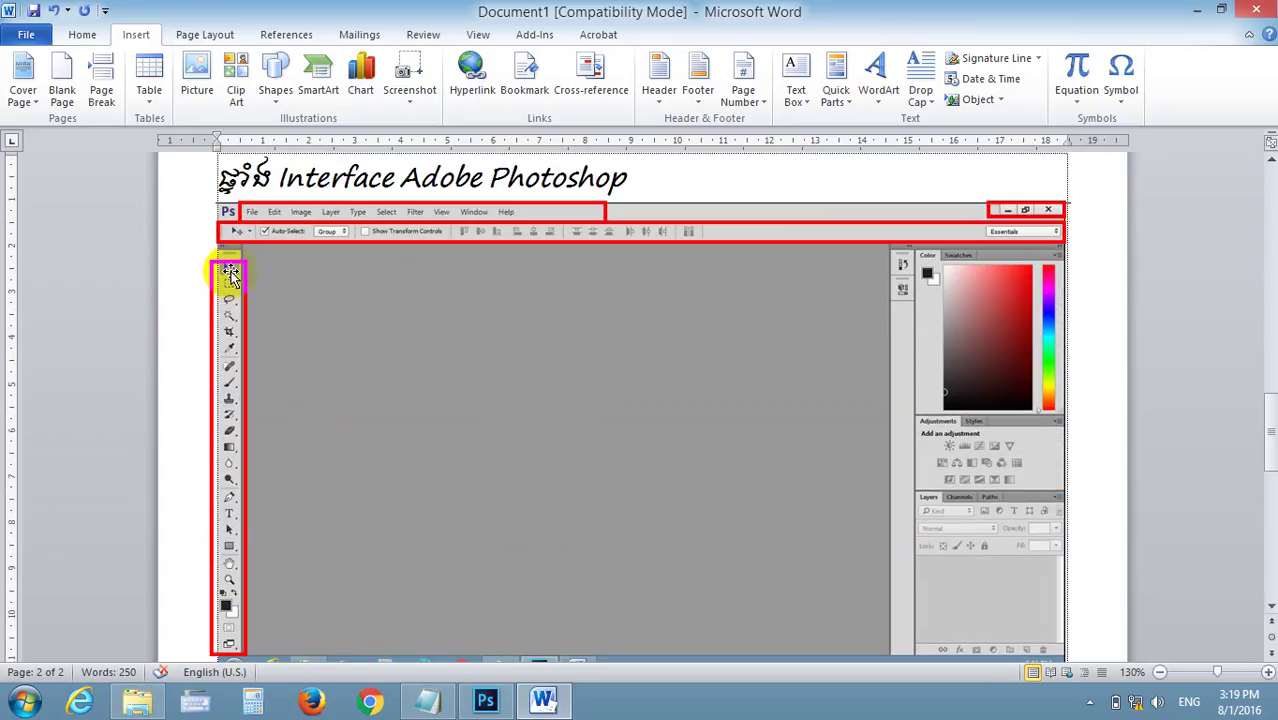
click(229, 263)
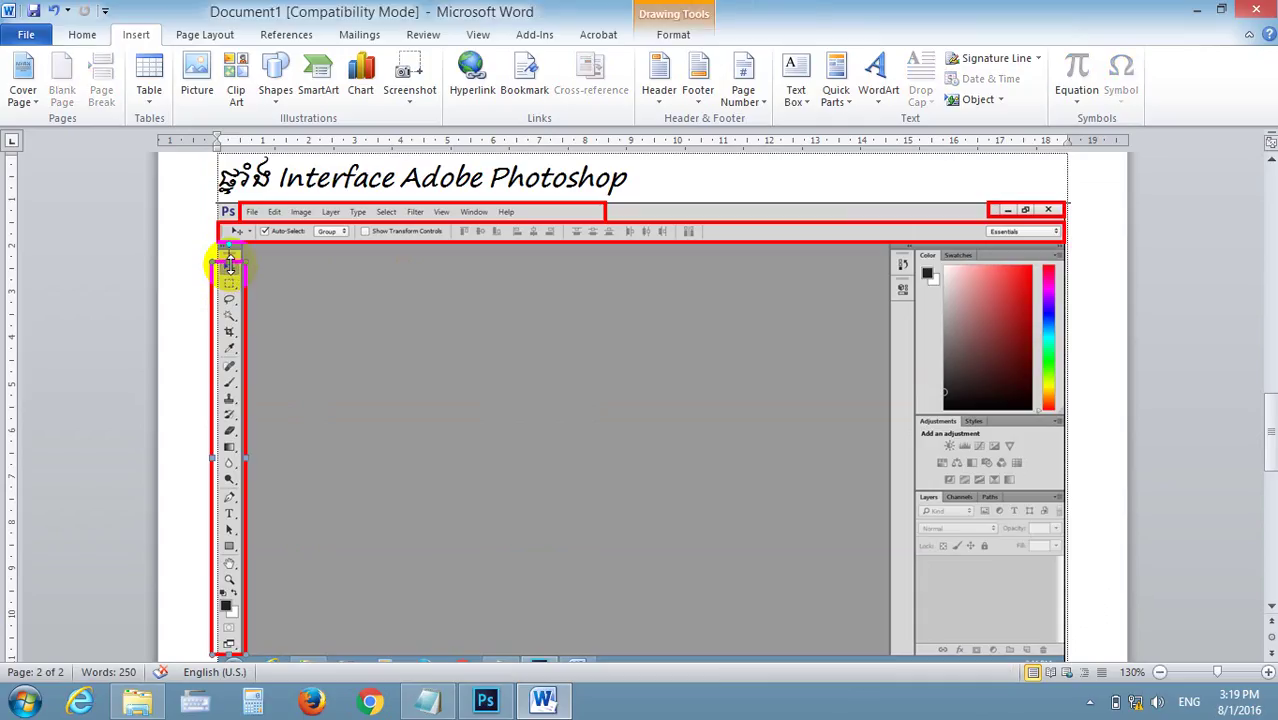
key(ctrl+Up)
key(ctrl+Up)
key(ctrl+Up)
key(ctrl+Up)
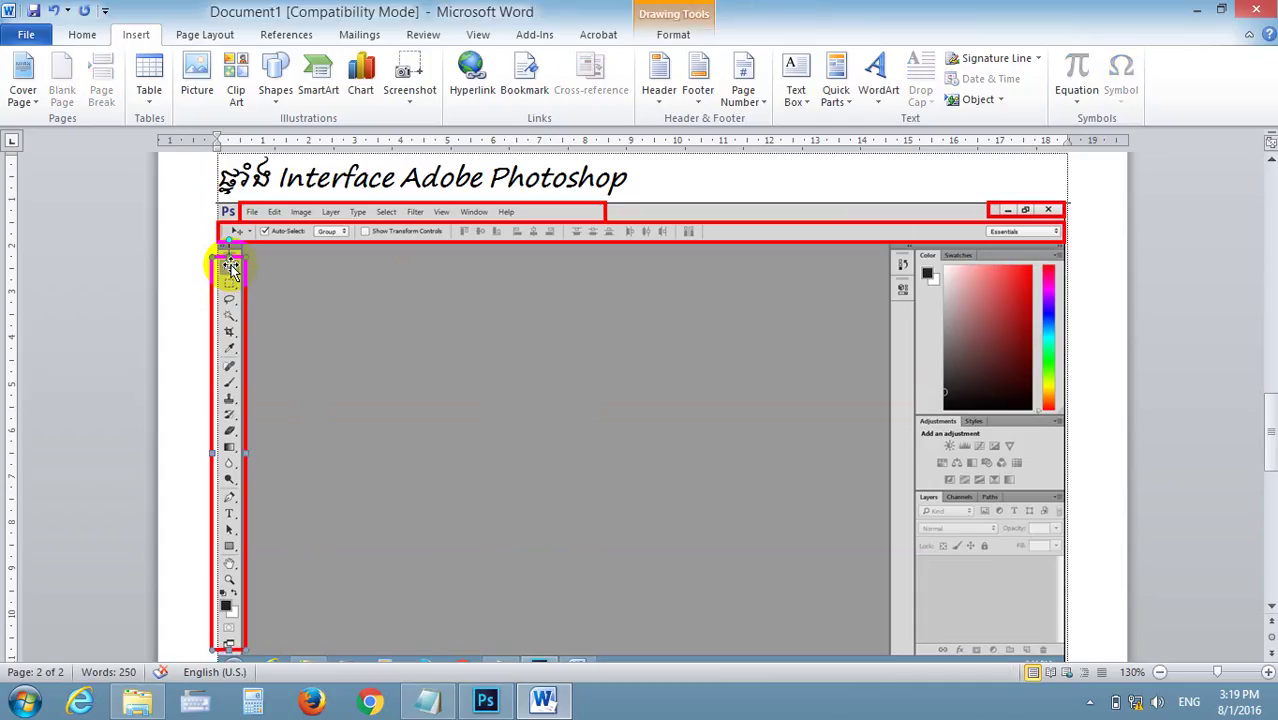
key(ctrl+Up)
key(ctrl+Up)
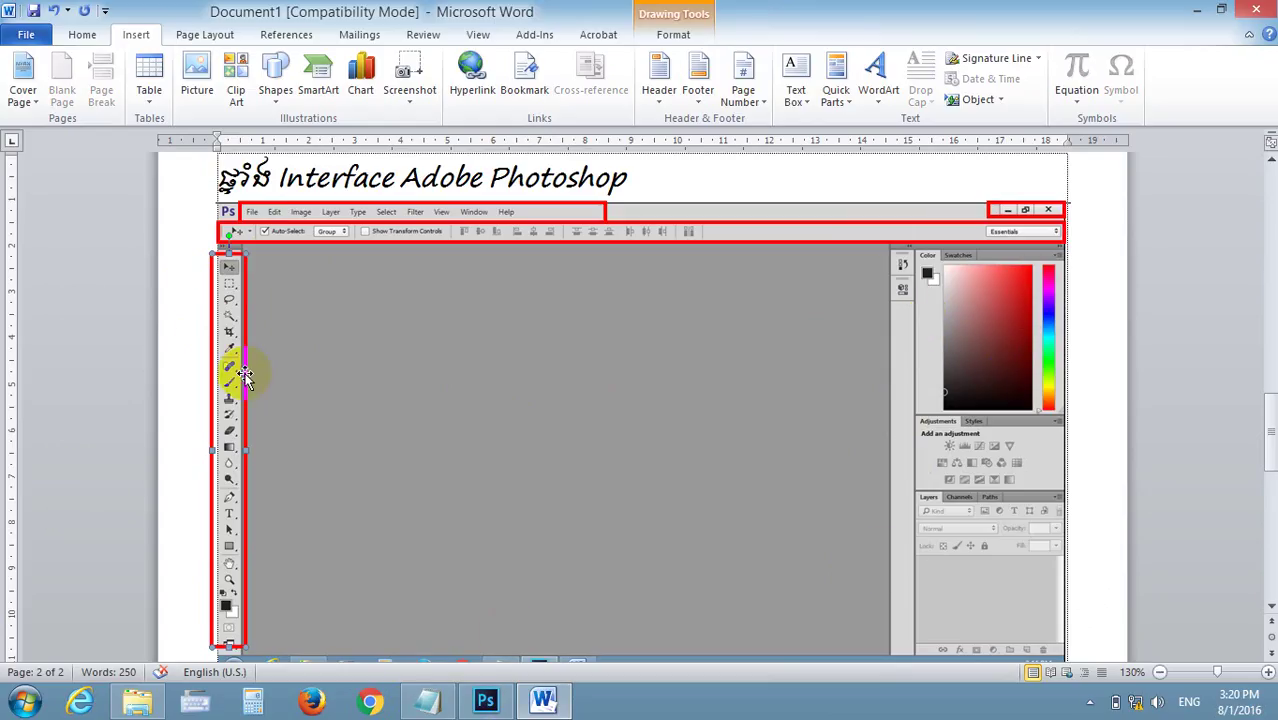
Copy the frame onto the right panel column and stretch it down above the taskbar
drag(248, 375, 242, 383)
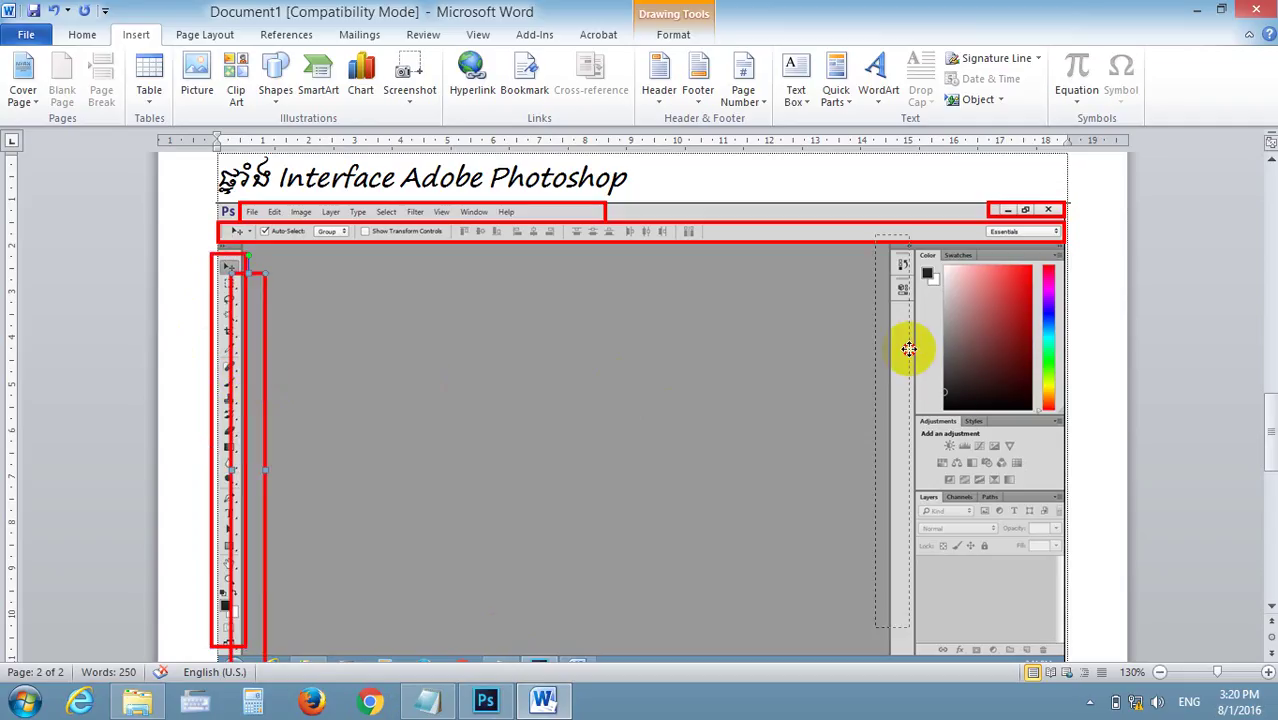
drag(951, 387, 907, 350)
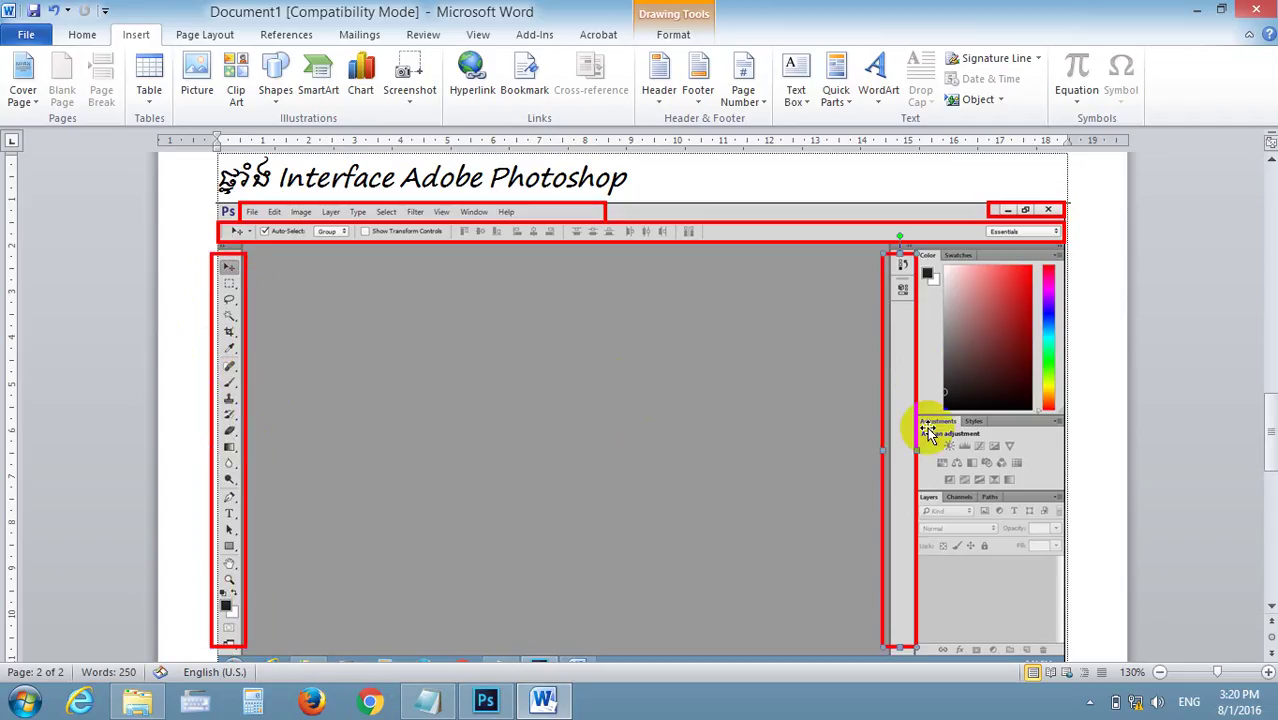
drag(914, 450, 1066, 472)
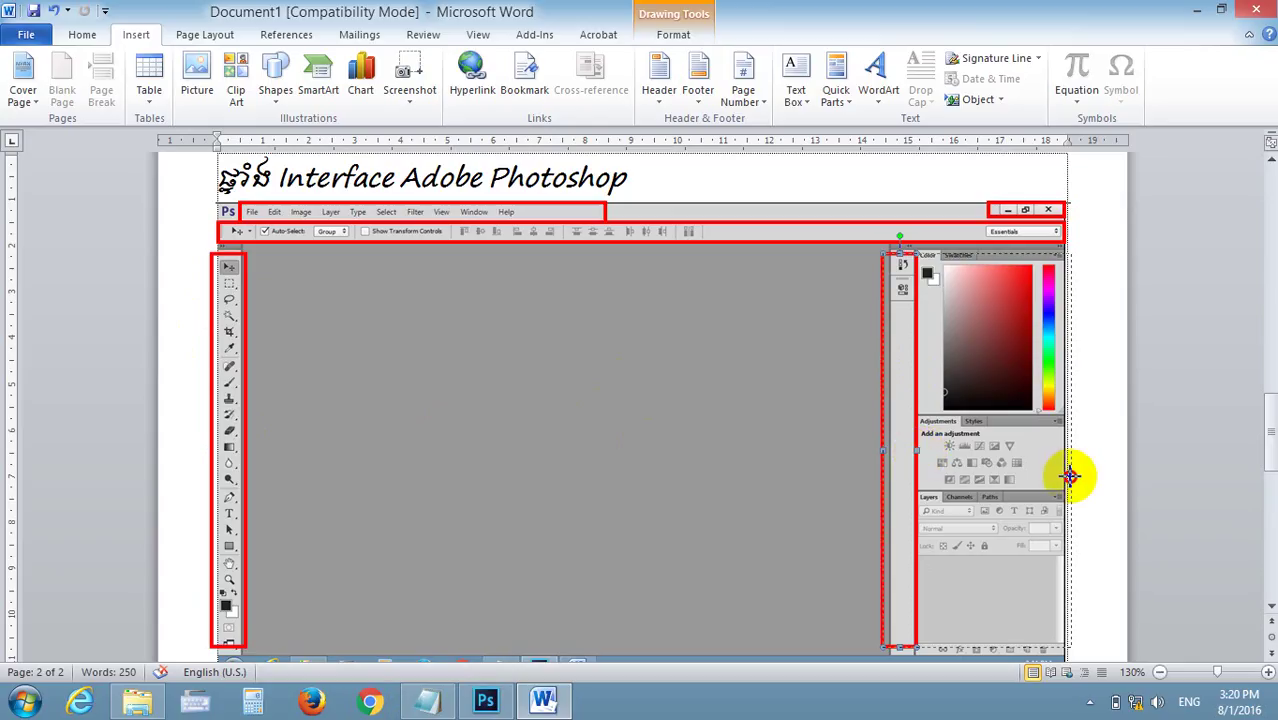
drag(975, 648, 973, 622)
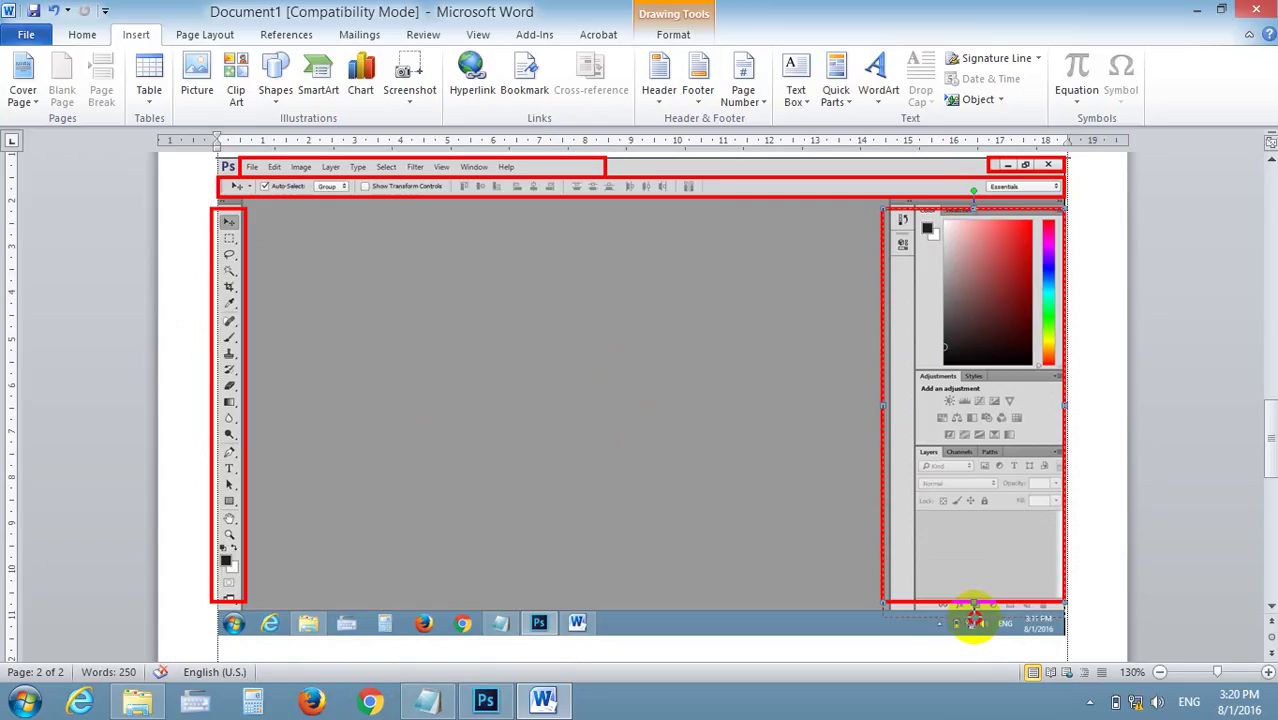
drag(973, 618, 977, 611)
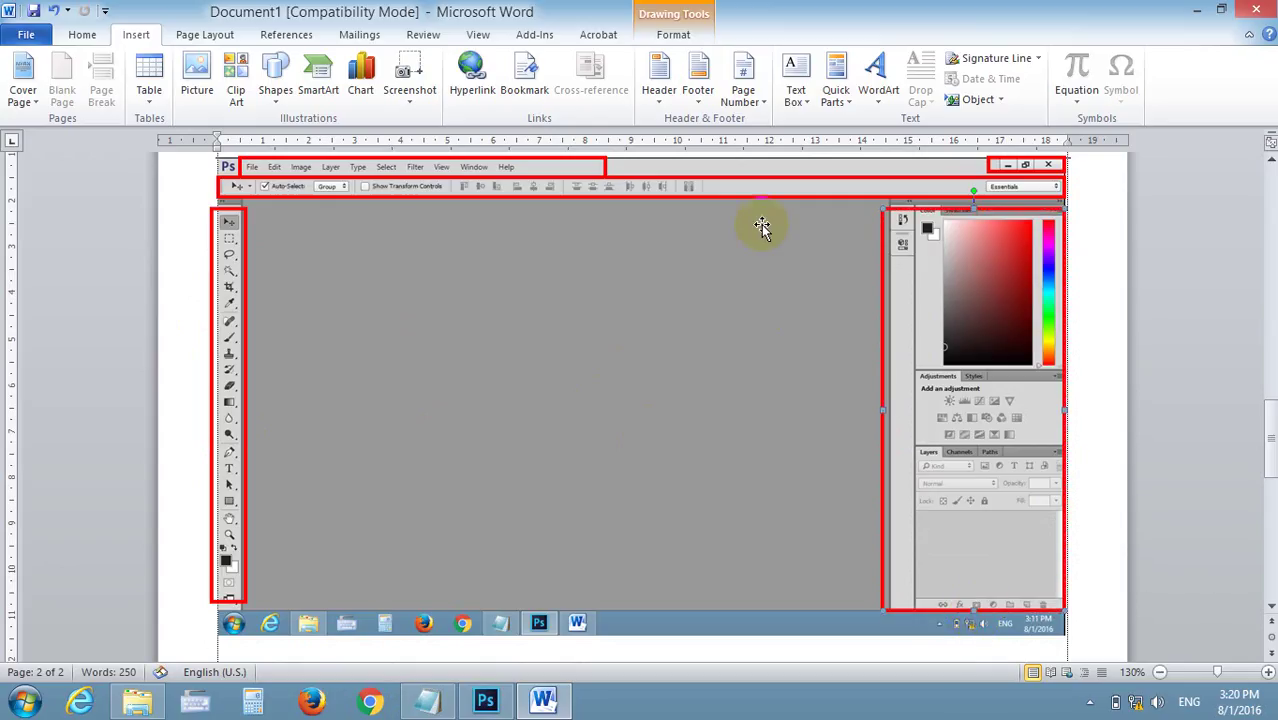
click(543, 700)
click(543, 700)
Add a 'Pallet:' line under the Tools heading, correcting 'Pallete' with the spelling suggestion
scroll(1095, 288, down, 2)
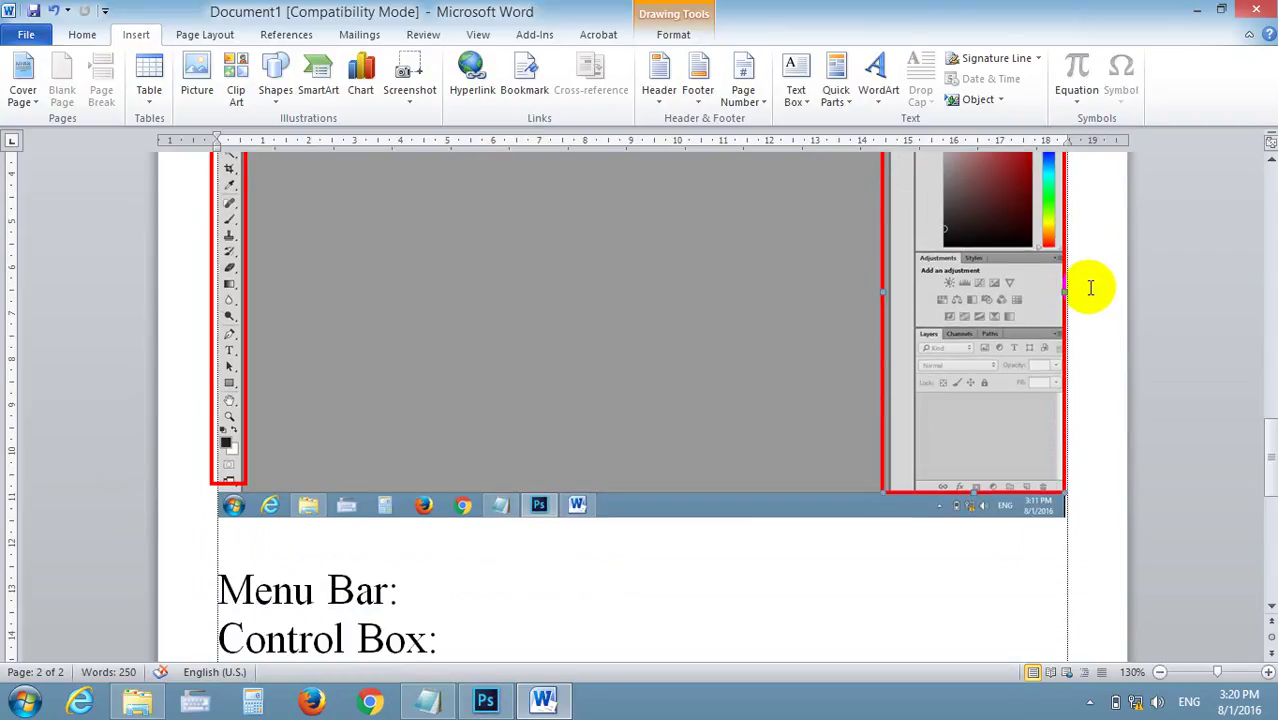
scroll(1084, 285, down, 3)
click(803, 563)
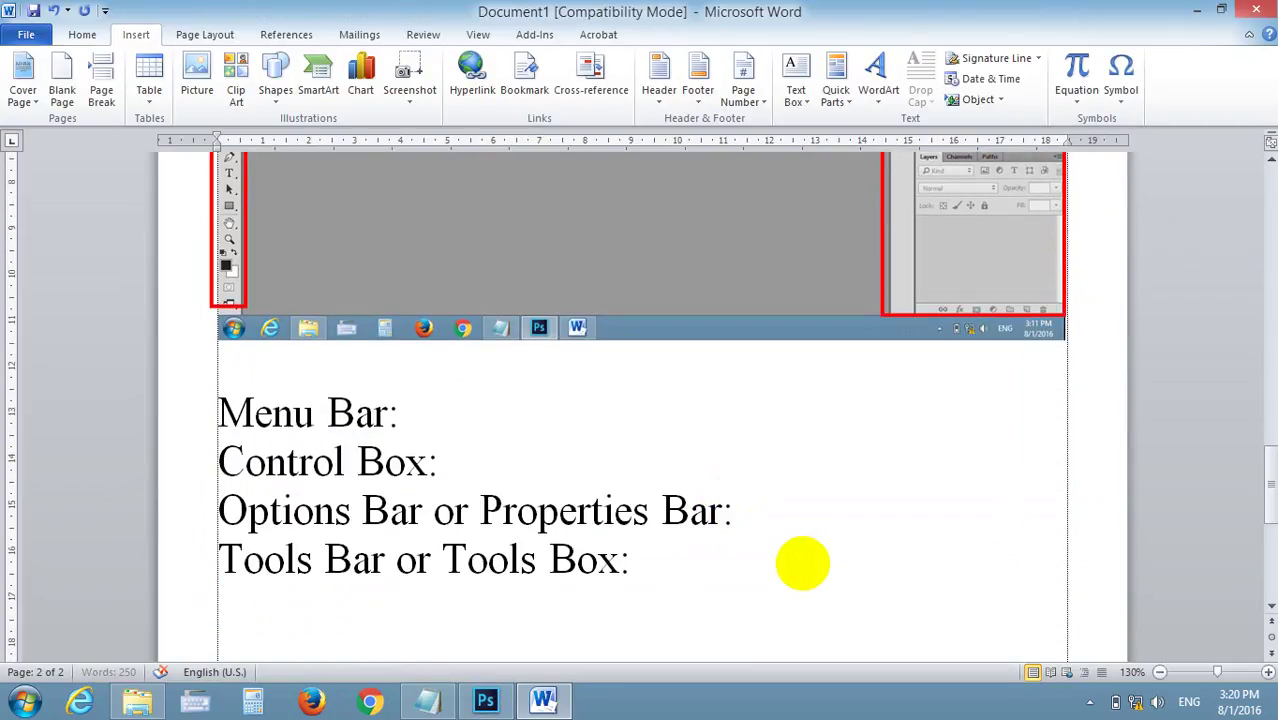
key(Return)
text({a)
key(BackSpace)
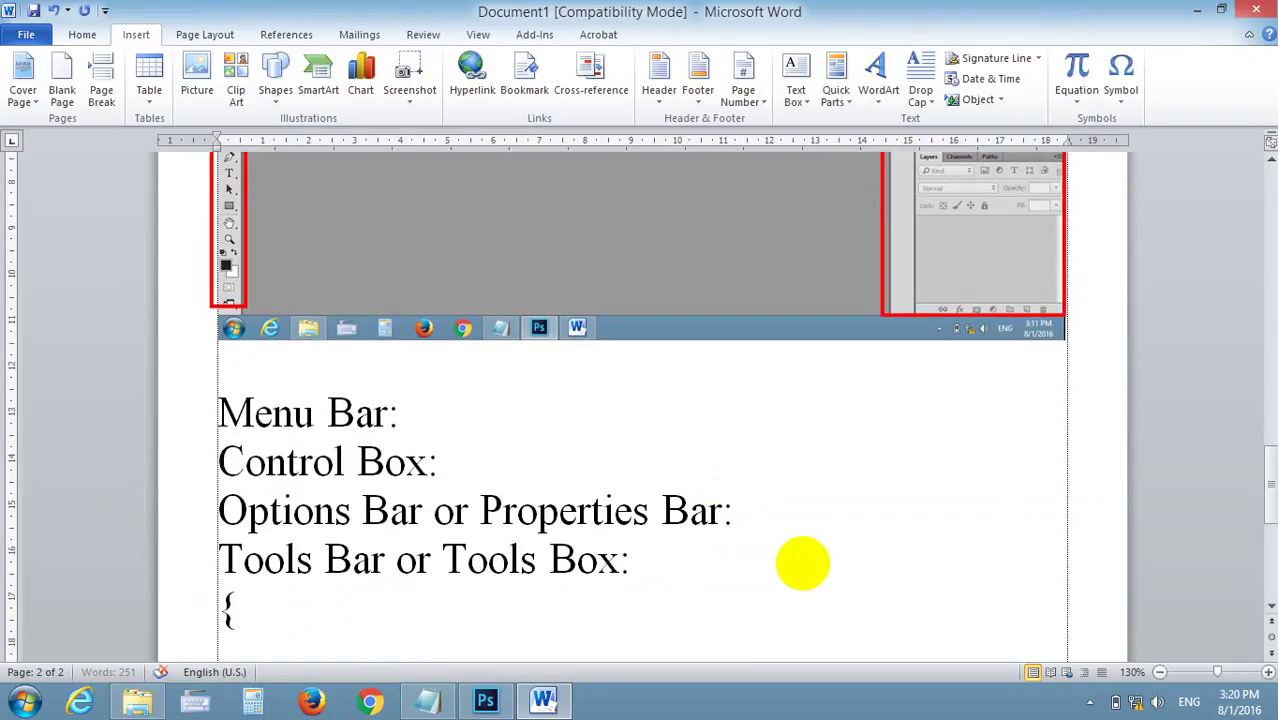
key(BackSpace)
text(Pa)
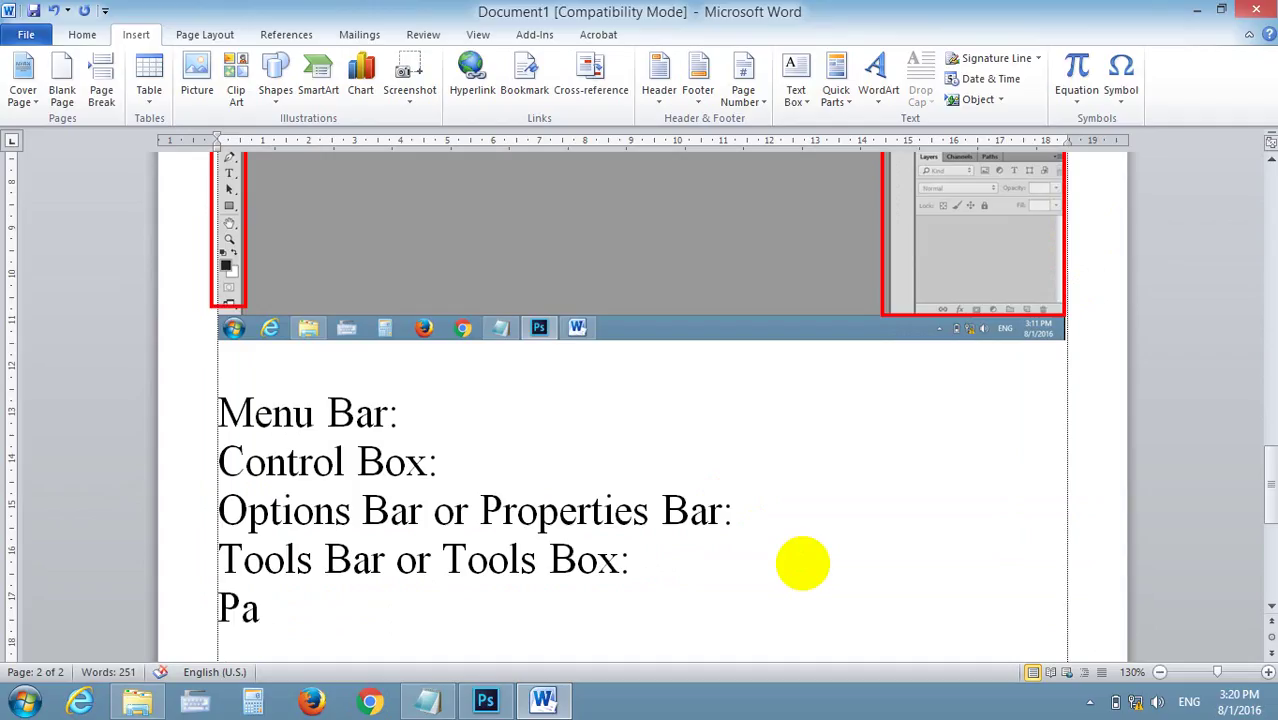
text(llete)
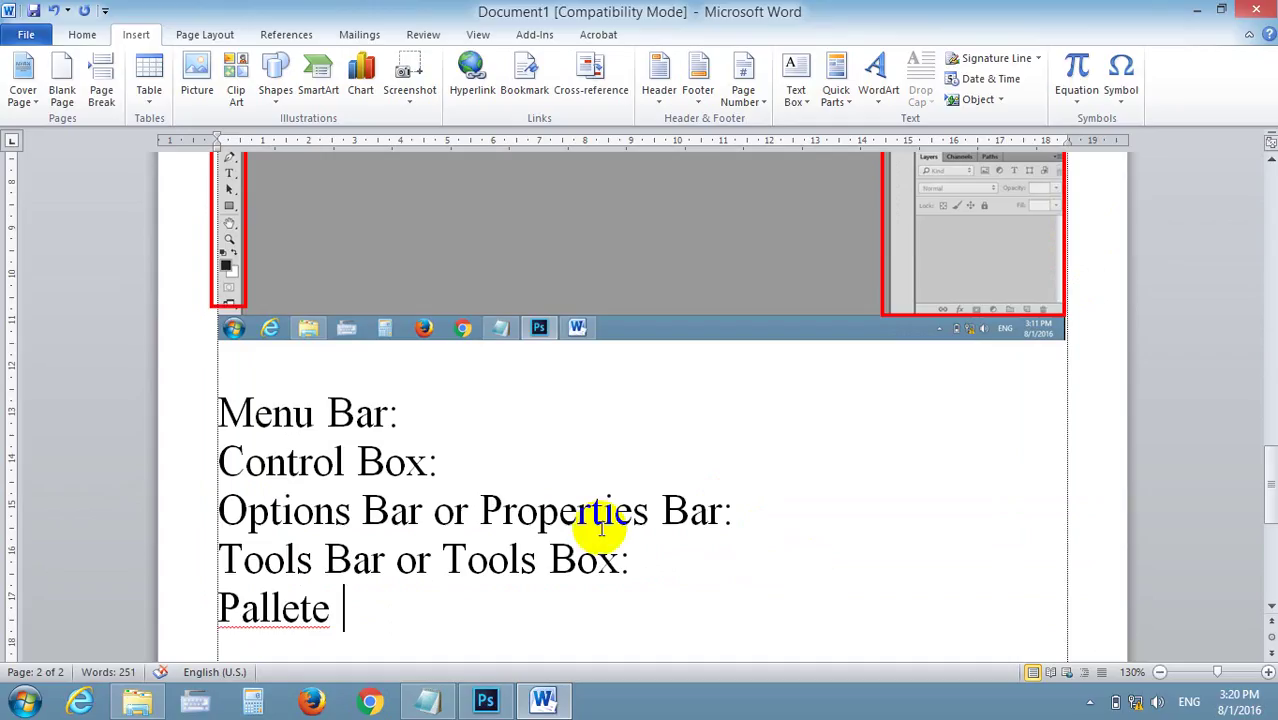
right_click(310, 607)
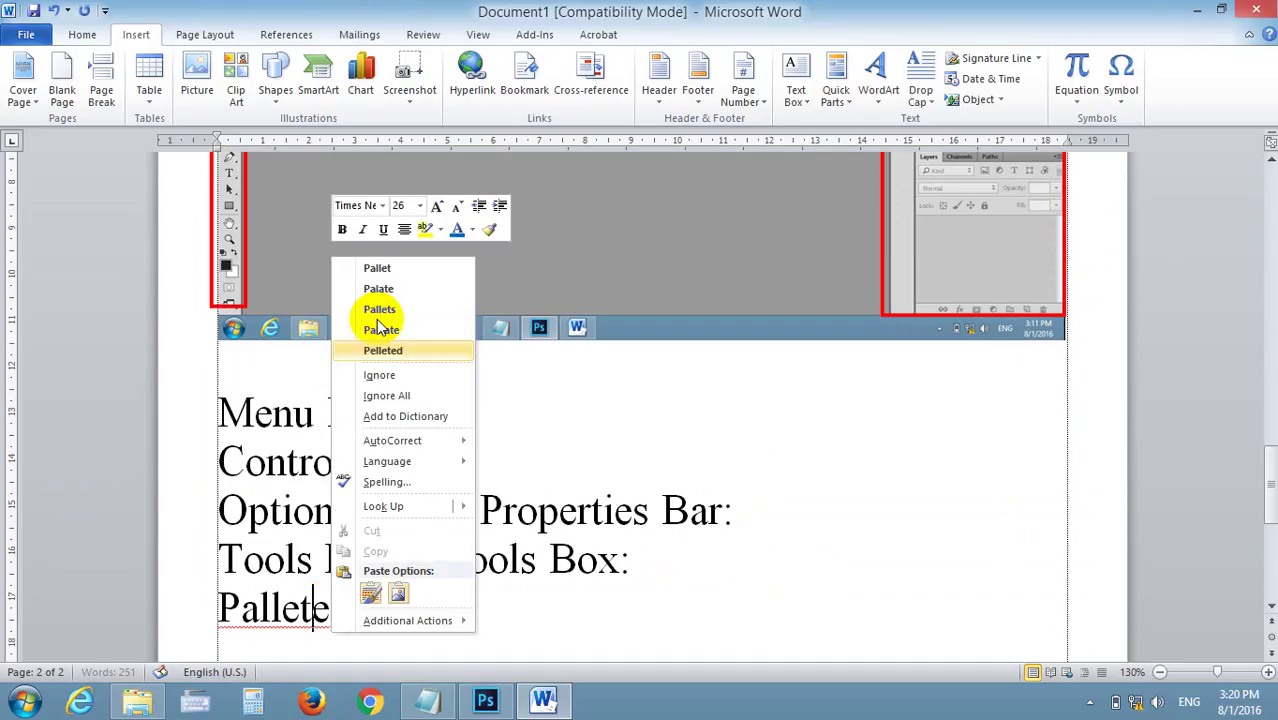
click(400, 267)
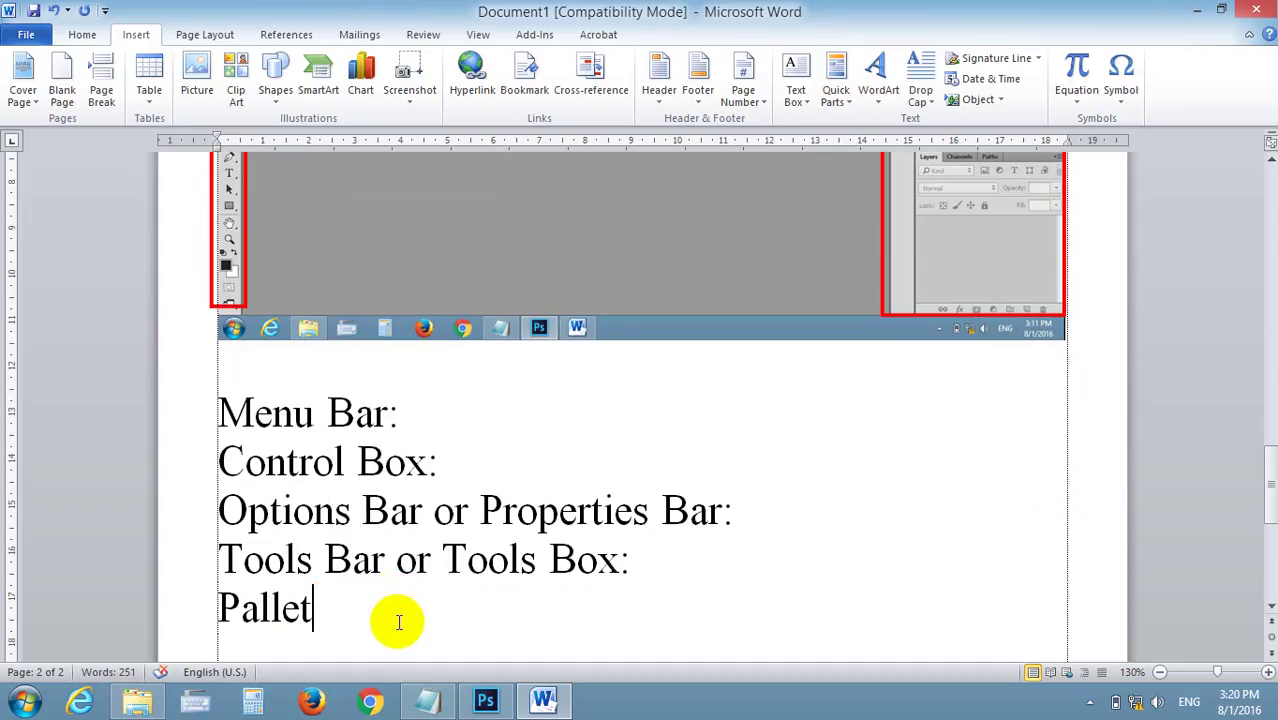
text(:)
scroll(1265, 290, up, 5)
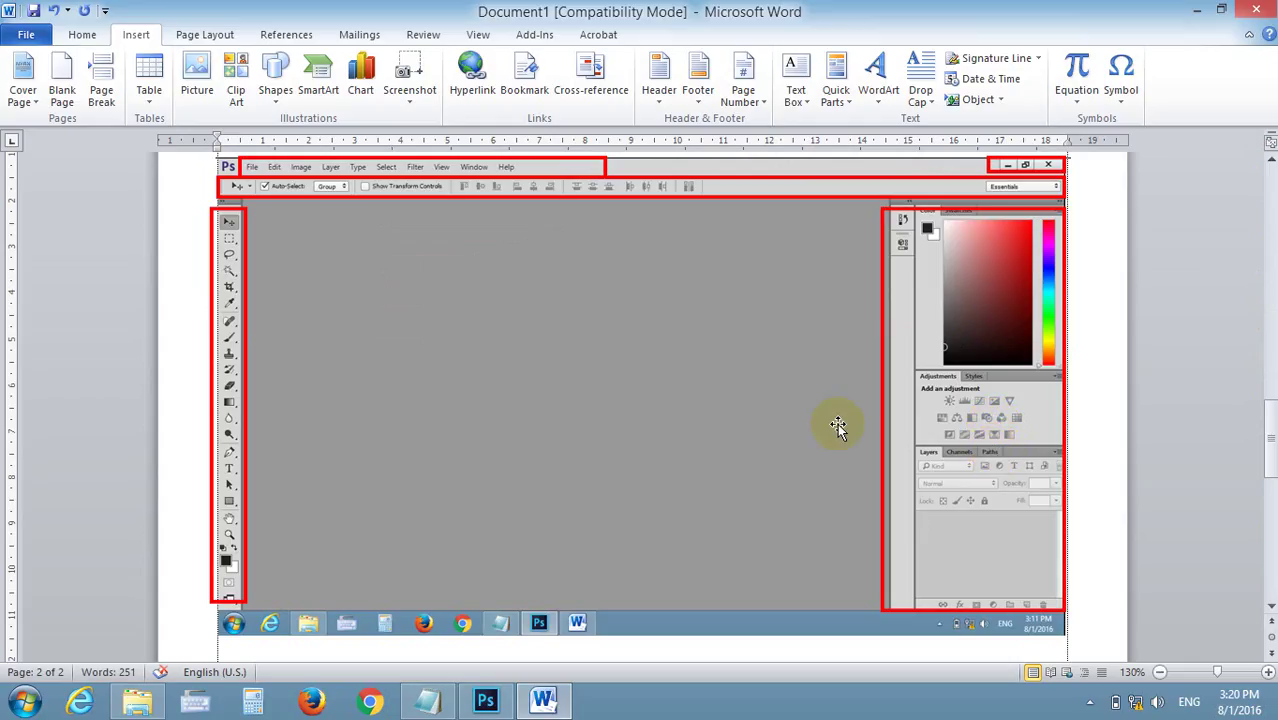
Create a default clipboard-size test document in Photoshop, then close it
click(486, 700)
click(50, 14)
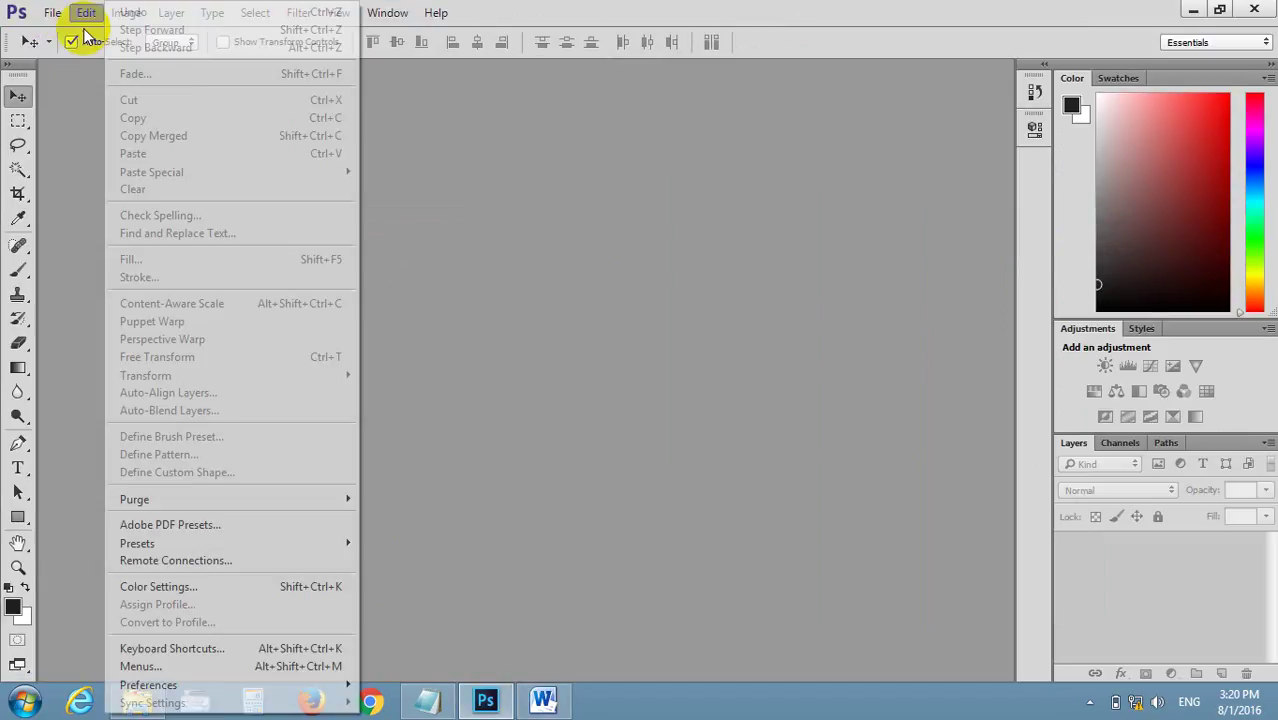
click(55, 32)
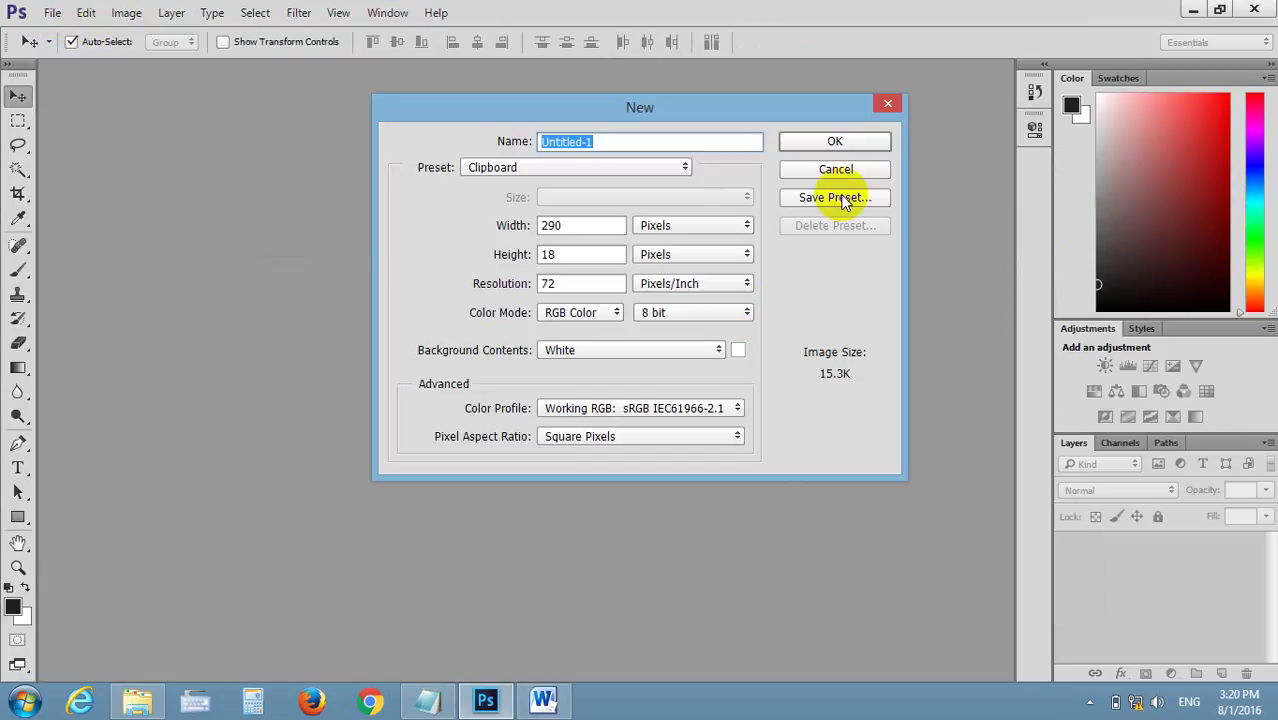
click(840, 143)
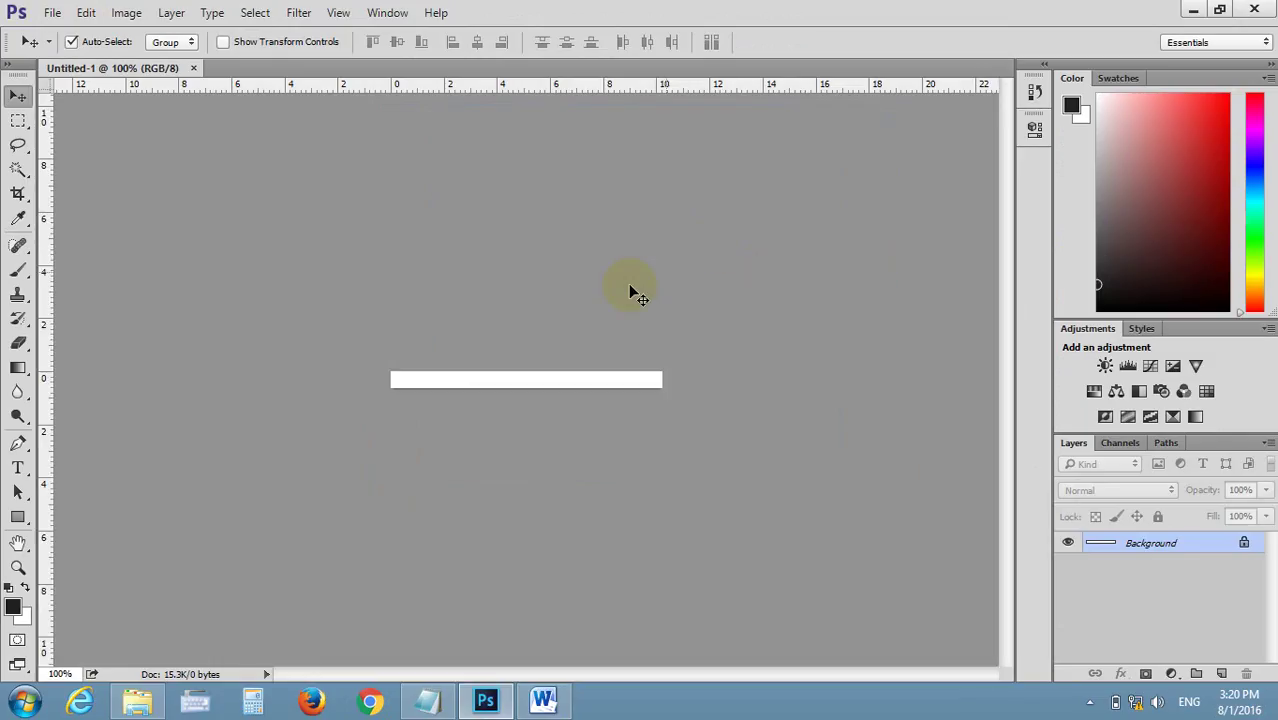
click(193, 68)
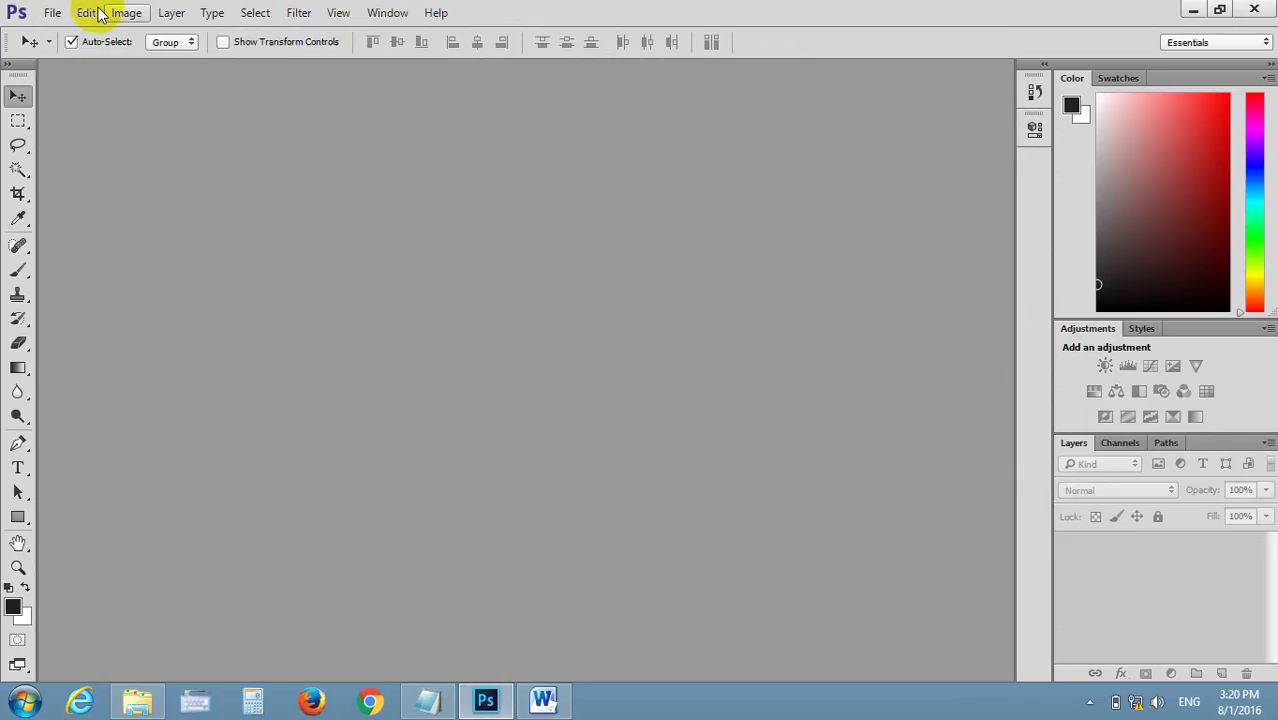
Create a new 290 × 300 pixel document
click(52, 12)
click(60, 33)
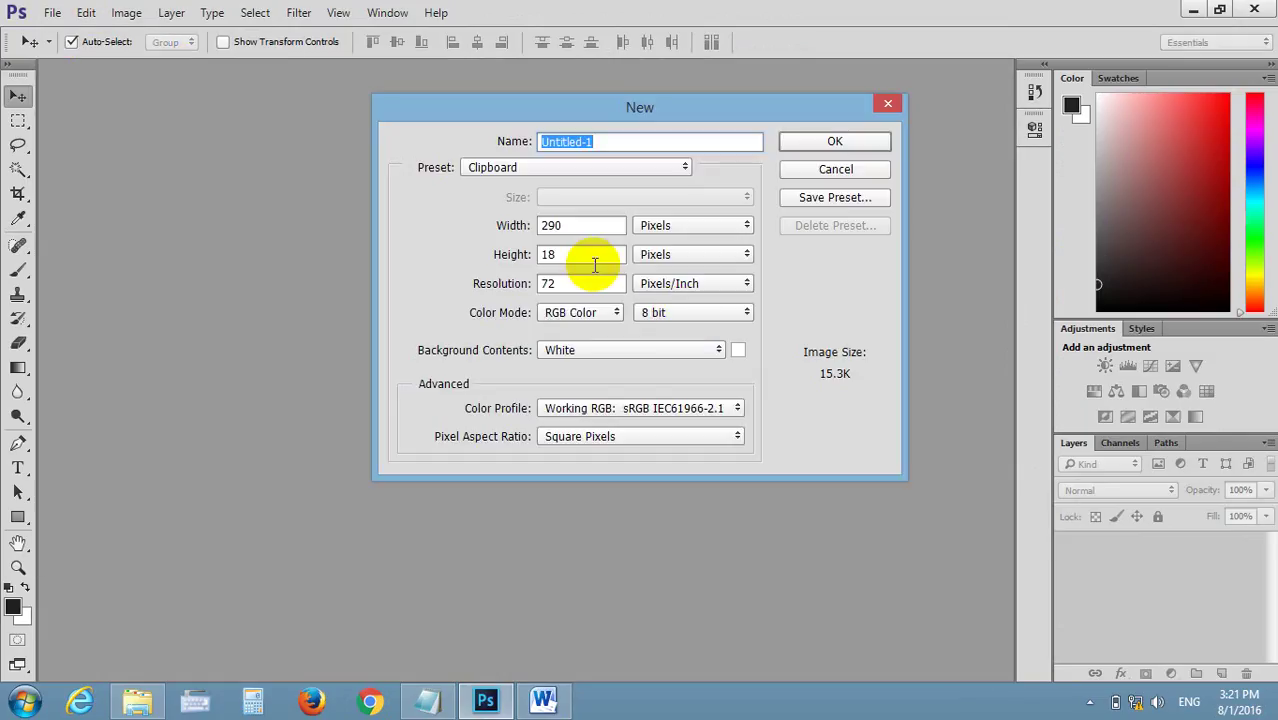
click(547, 254)
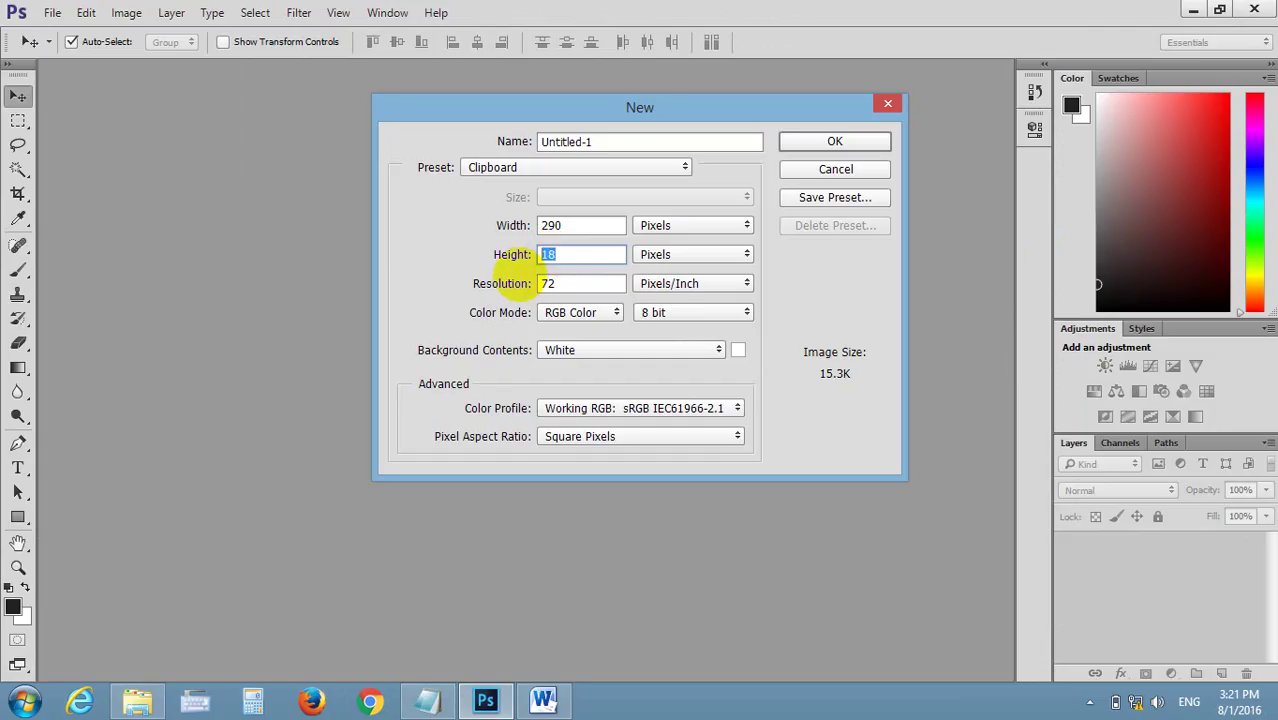
text(300)
click(834, 141)
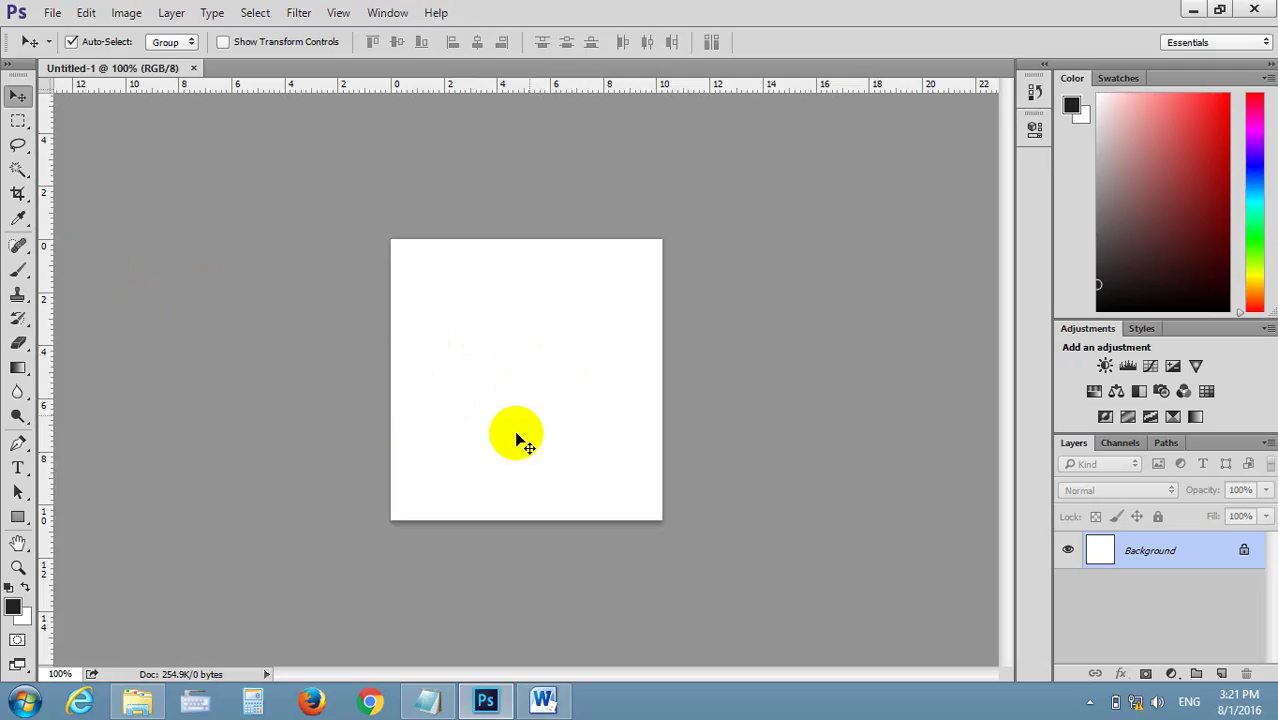
Add a vertical and a horizontal guide, then toggle the rulers, leaving them hidden
drag(45, 291, 471, 345)
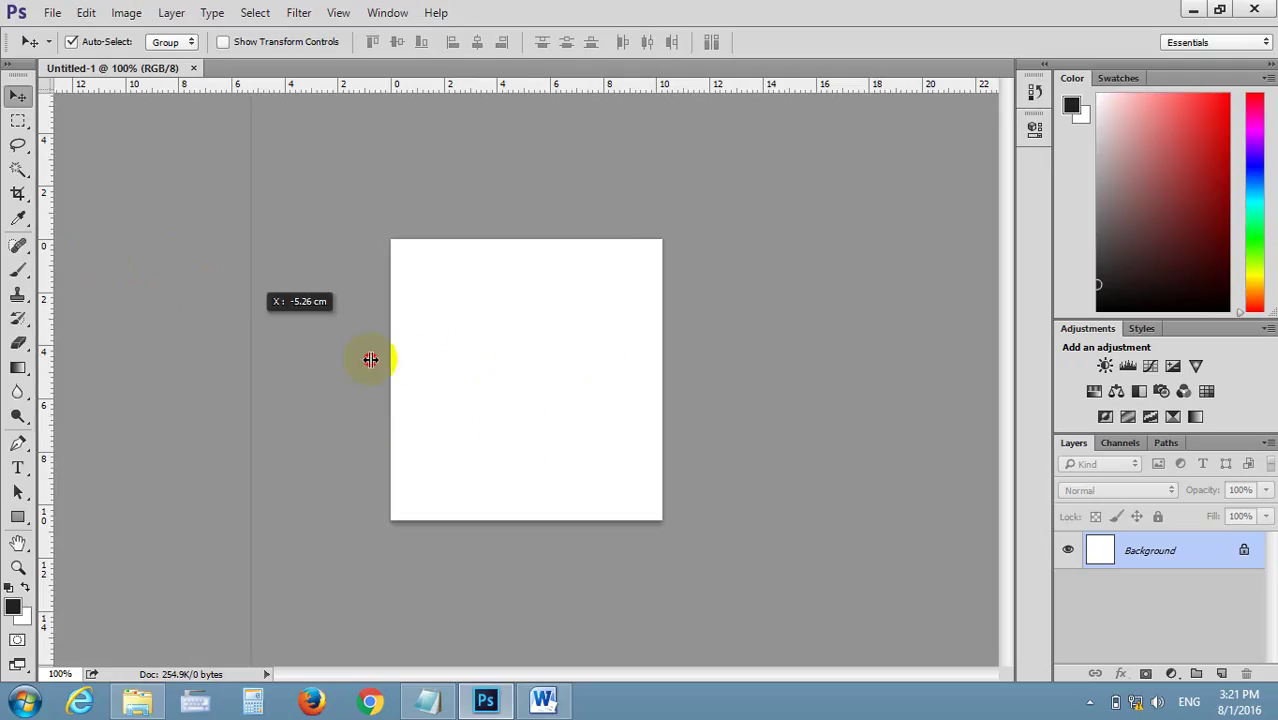
drag(571, 84, 542, 328)
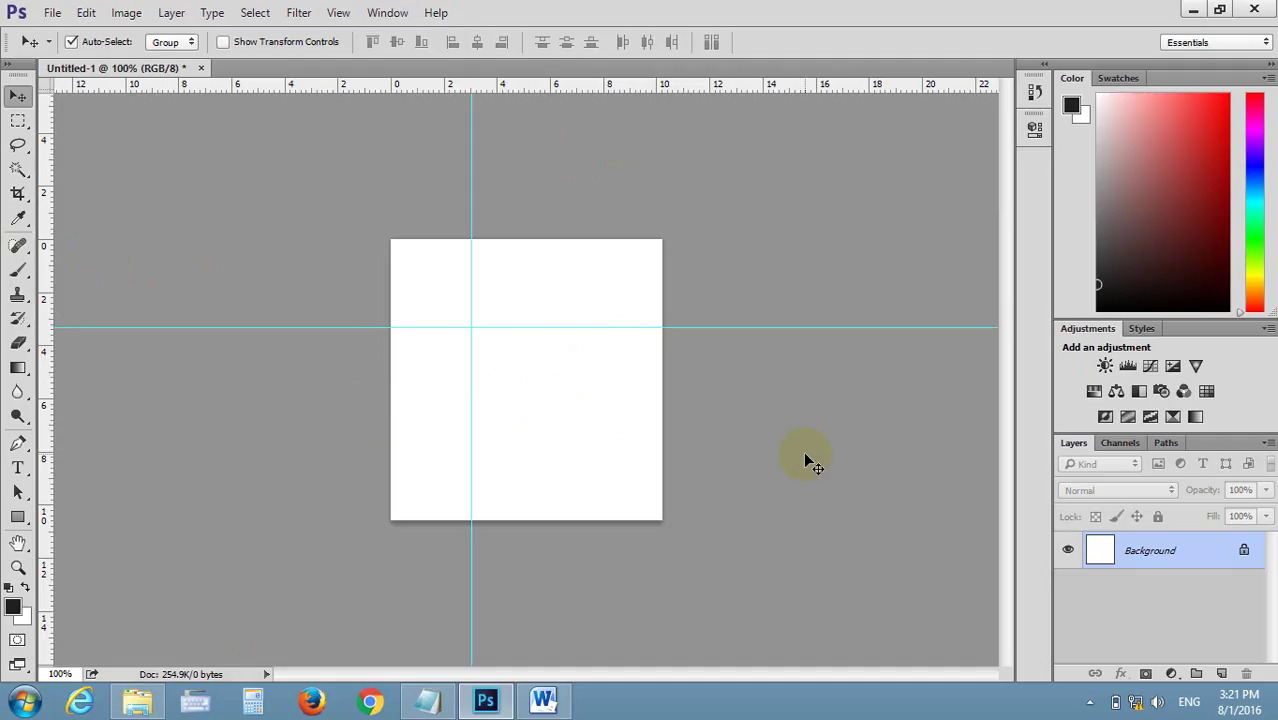
key(ctrl+r)
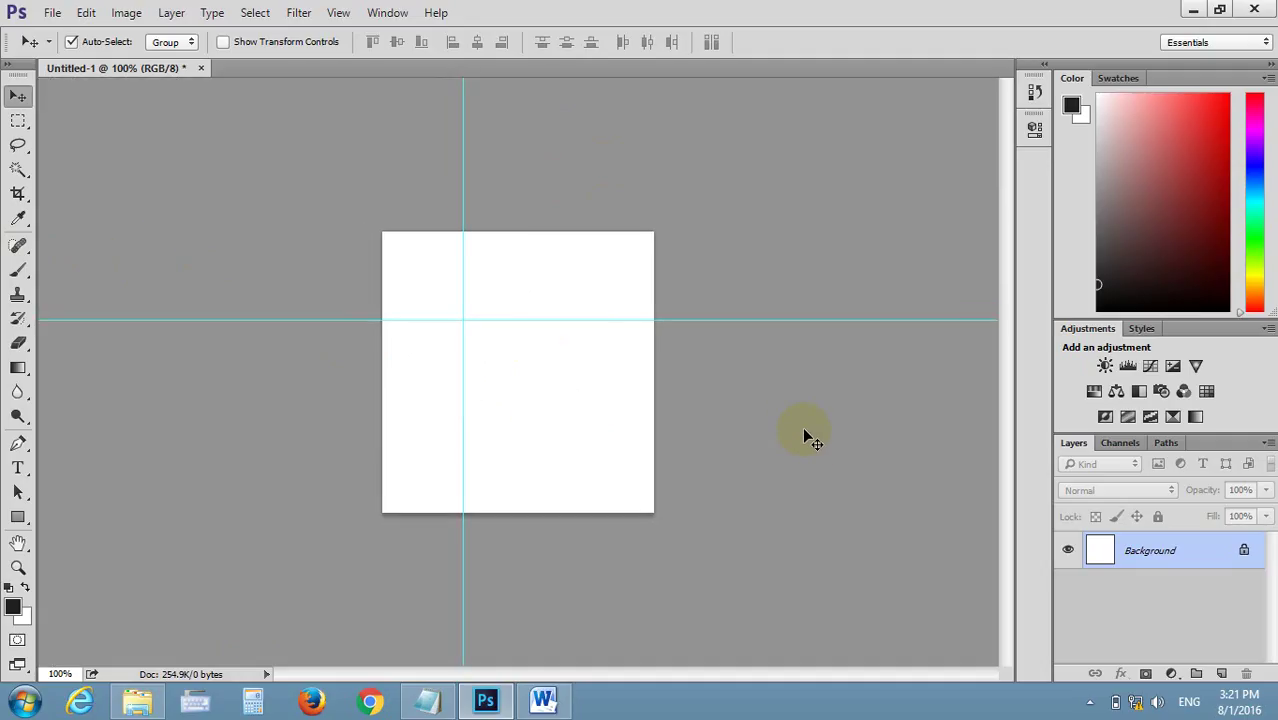
key(ctrl+r)
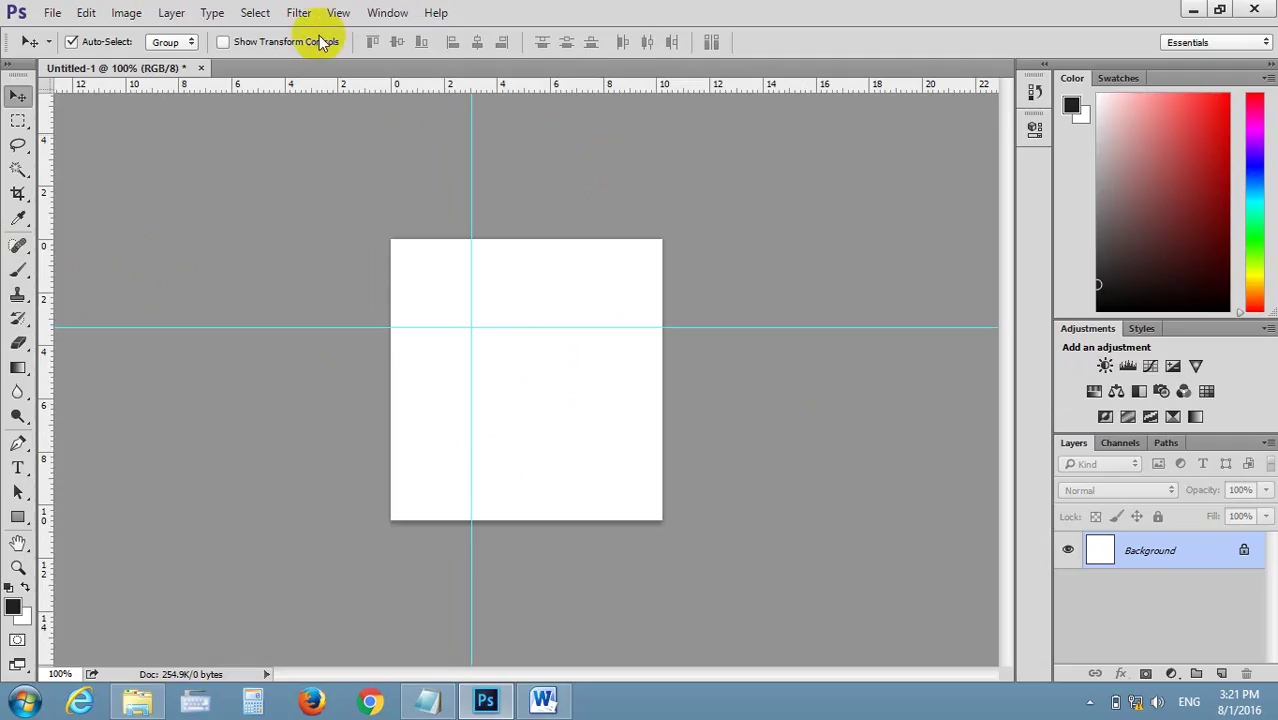
click(338, 14)
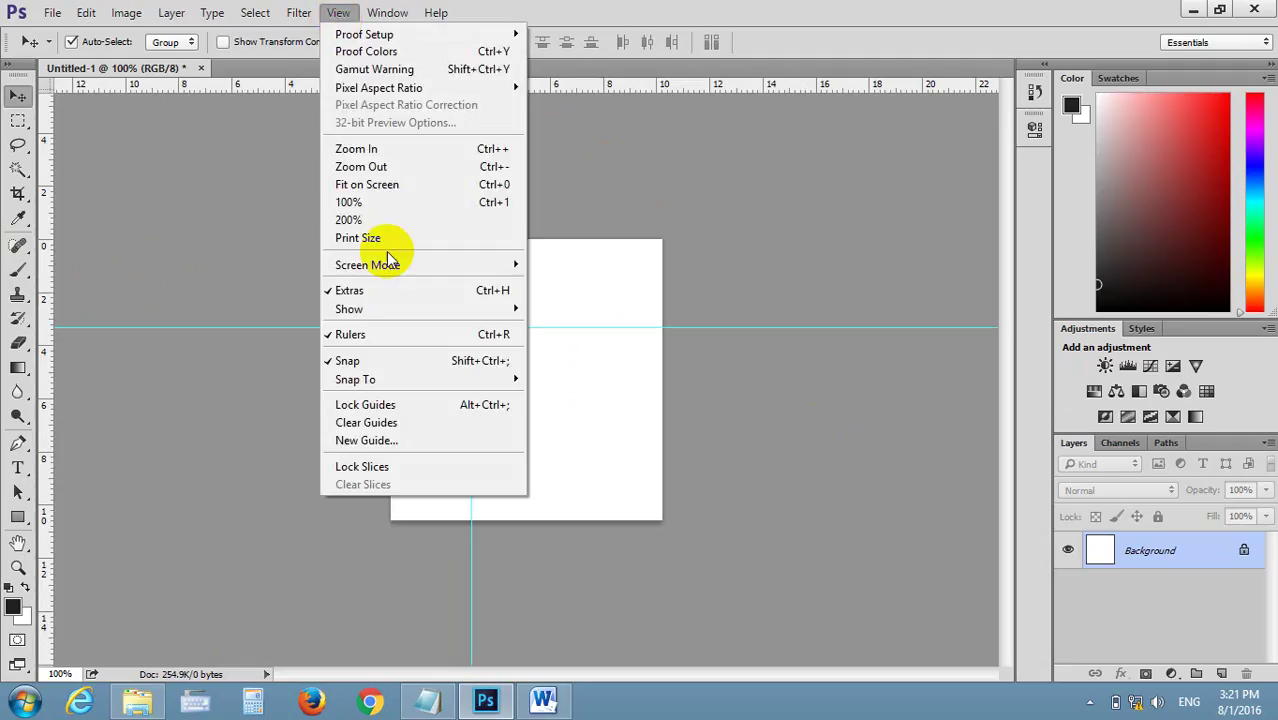
click(346, 336)
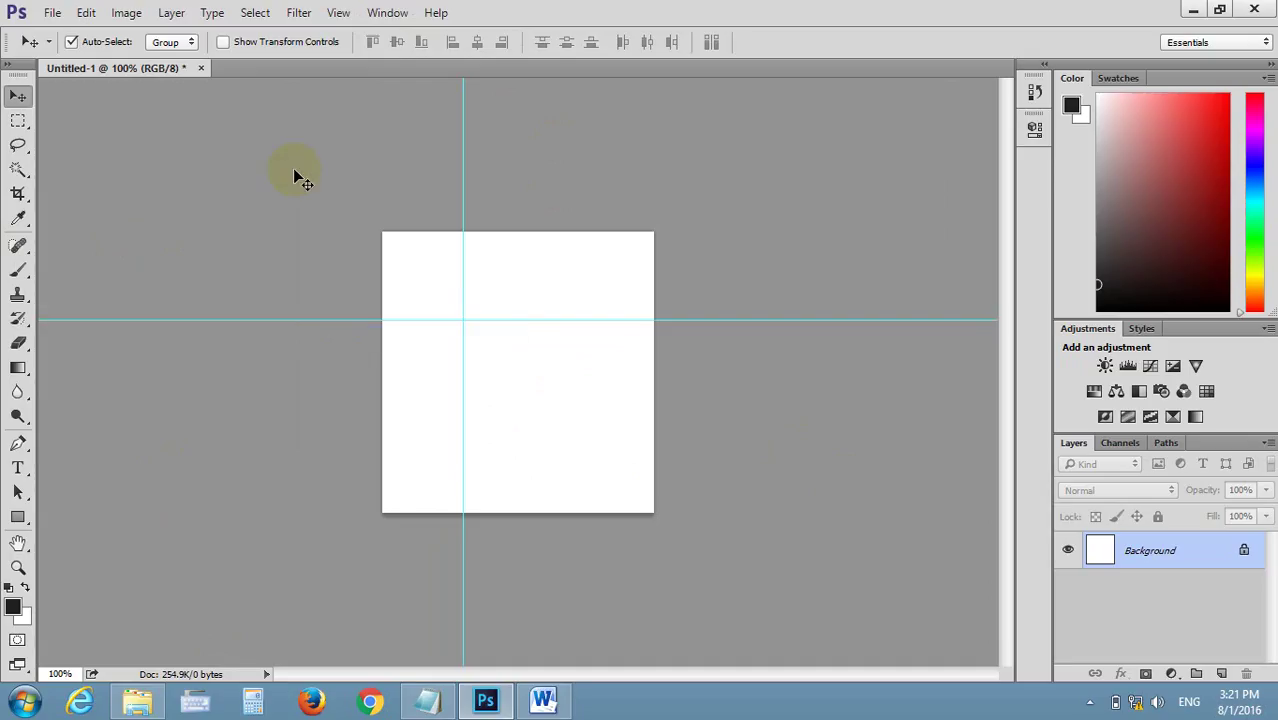
click(338, 13)
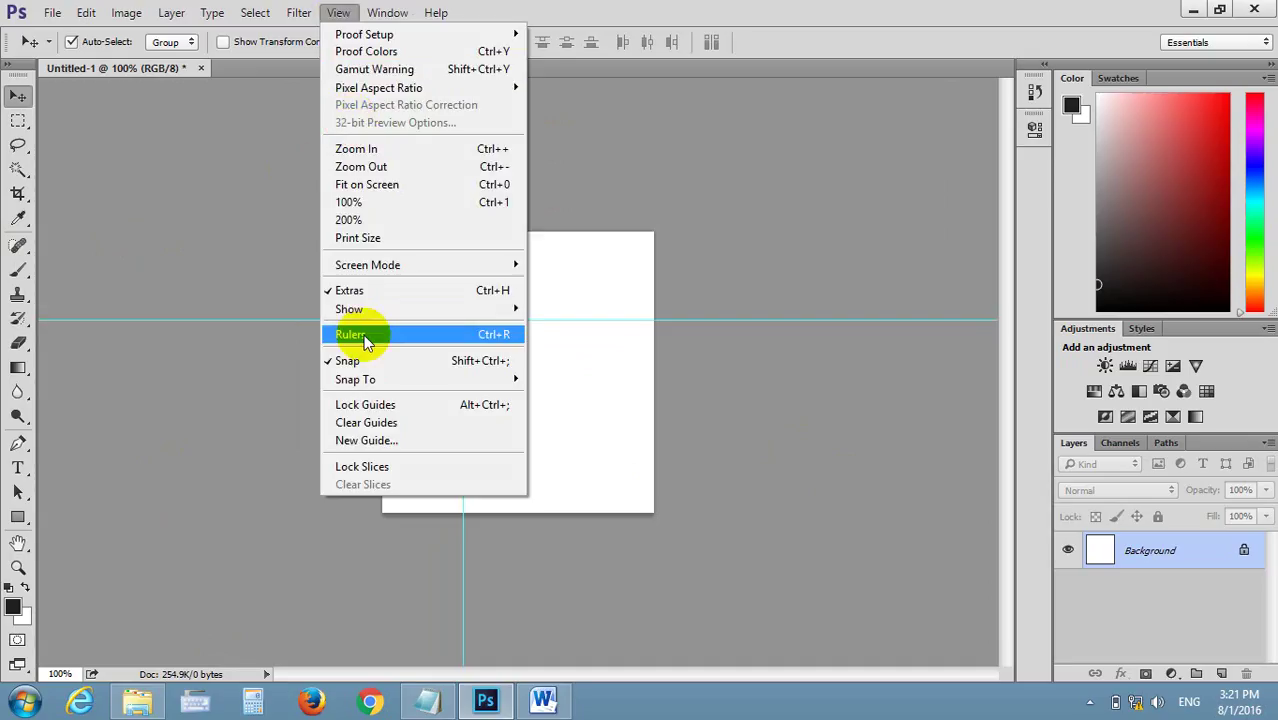
click(520, 338)
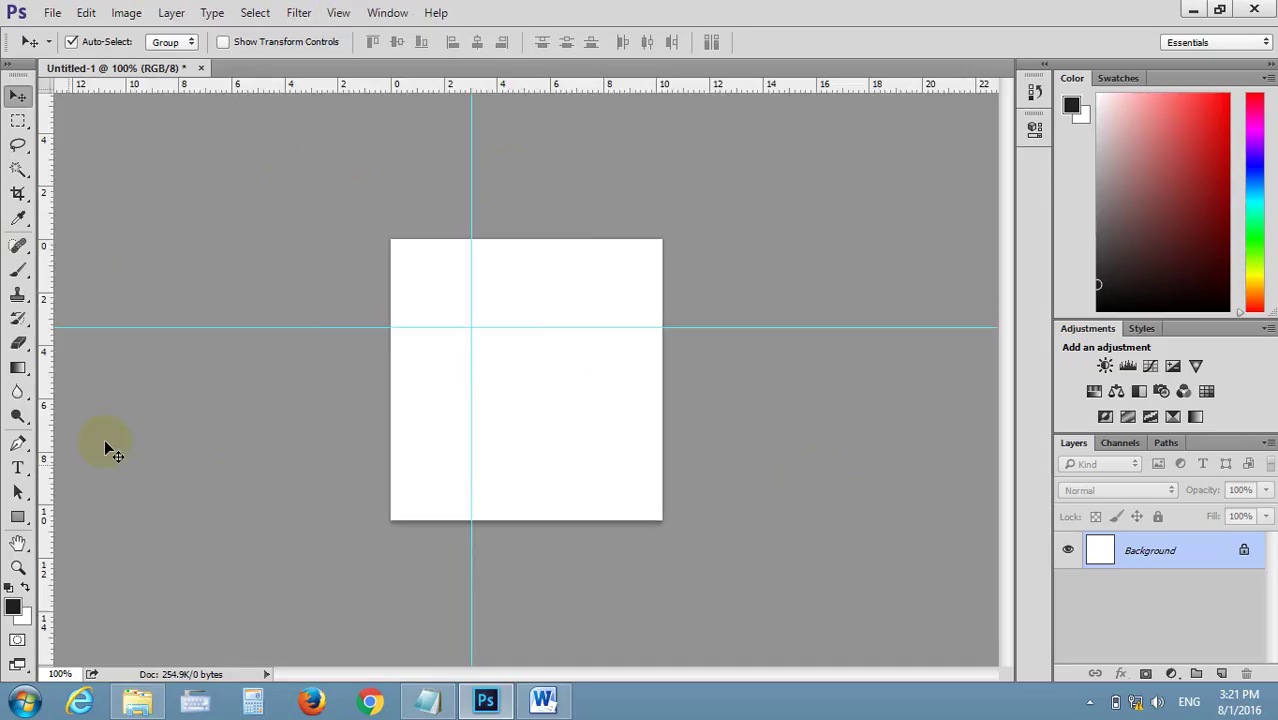
key(ctrl+r)
key(ctrl+r)
key(ctrl+r)
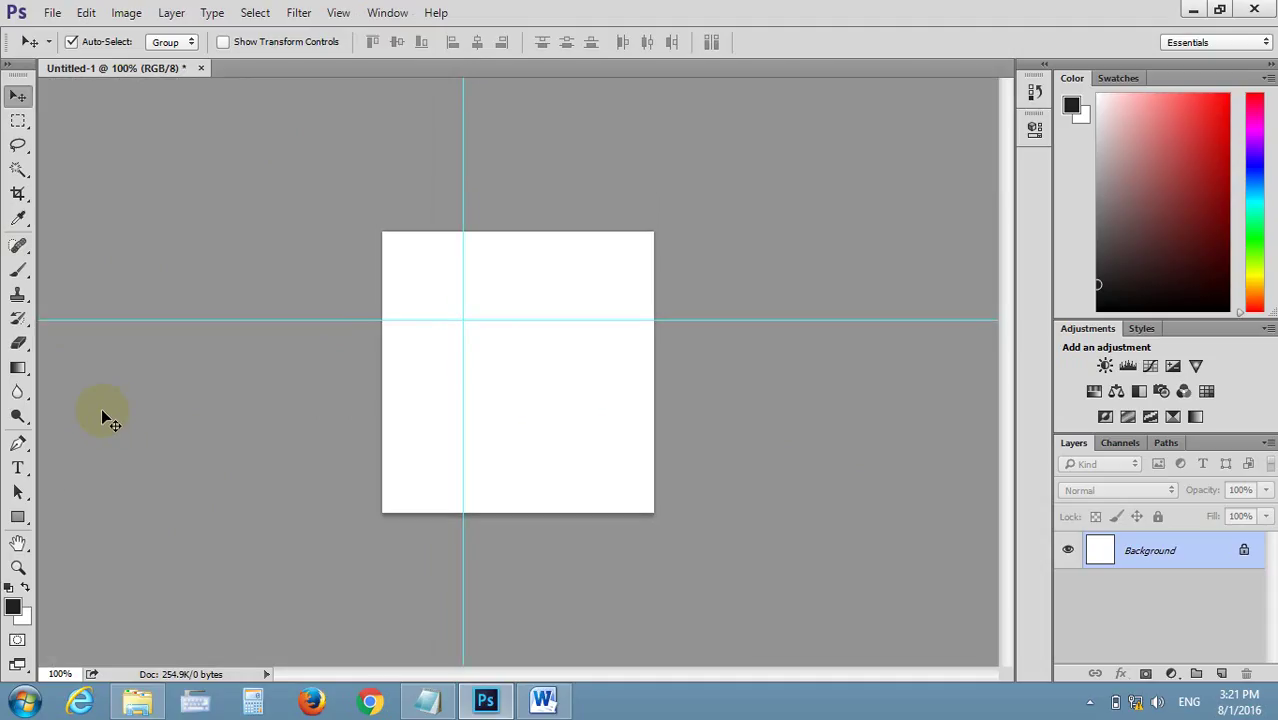
Float the Untitled-1 document in its own window and reposition it
mouse_move(115, 68)
mouse_down()
mouse_move(159, 223)
mouse_move(222, 205)
mouse_up()
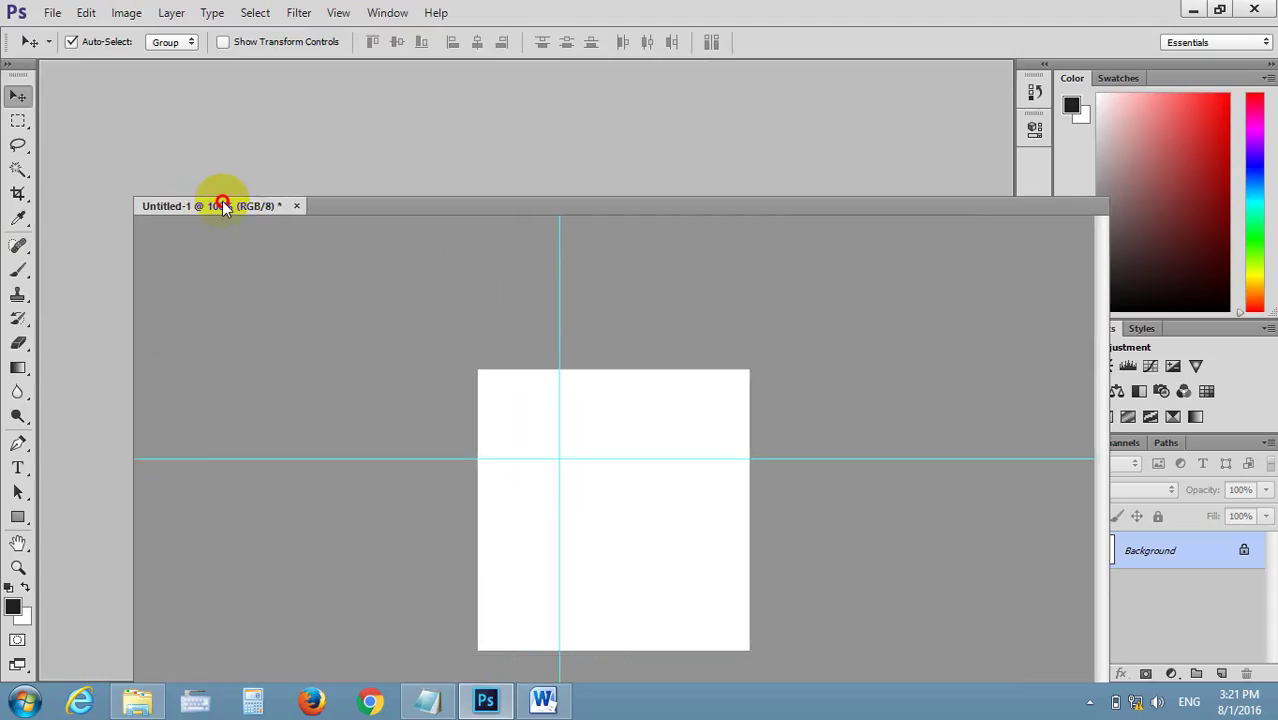
mouse_move(305, 196)
mouse_down()
mouse_move(475, 145)
mouse_move(458, 156)
mouse_up()
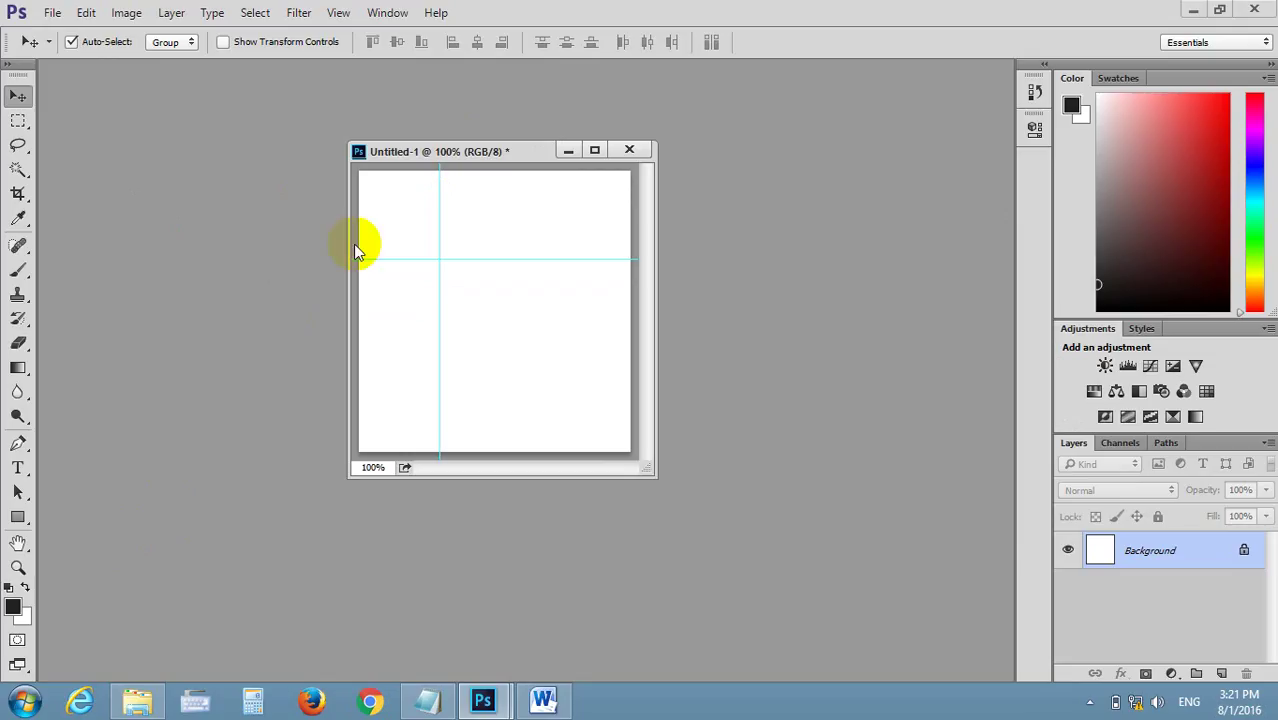
drag(424, 158, 557, 277)
mouse_move(648, 275)
mouse_down()
mouse_move(605, 193)
mouse_move(466, 178)
mouse_move(414, 228)
mouse_move(165, 163)
mouse_move(294, 177)
mouse_move(237, 157)
mouse_move(337, 163)
mouse_move(298, 172)
mouse_up()
Begin a 'float:' line below the dashed Interface Adobe Photoshop underline in Notepad
click(425, 697)
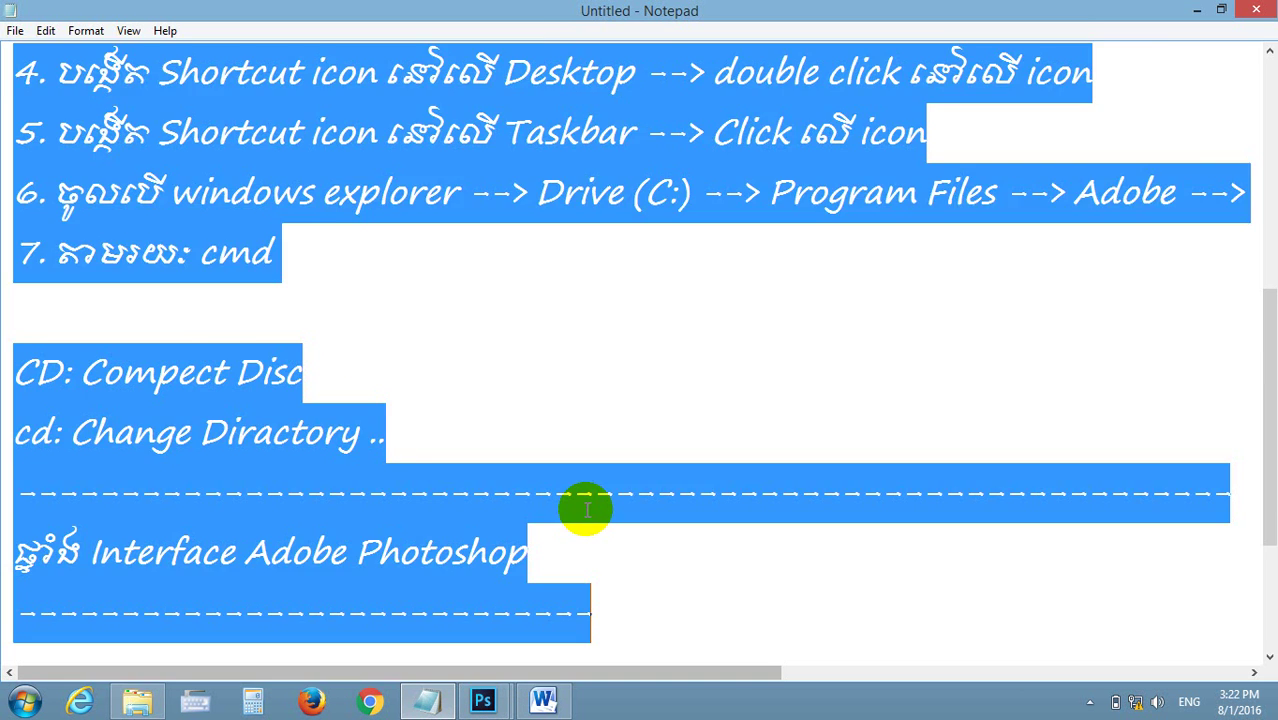
scroll(582, 505, down, 2)
click(640, 431)
click(650, 371)
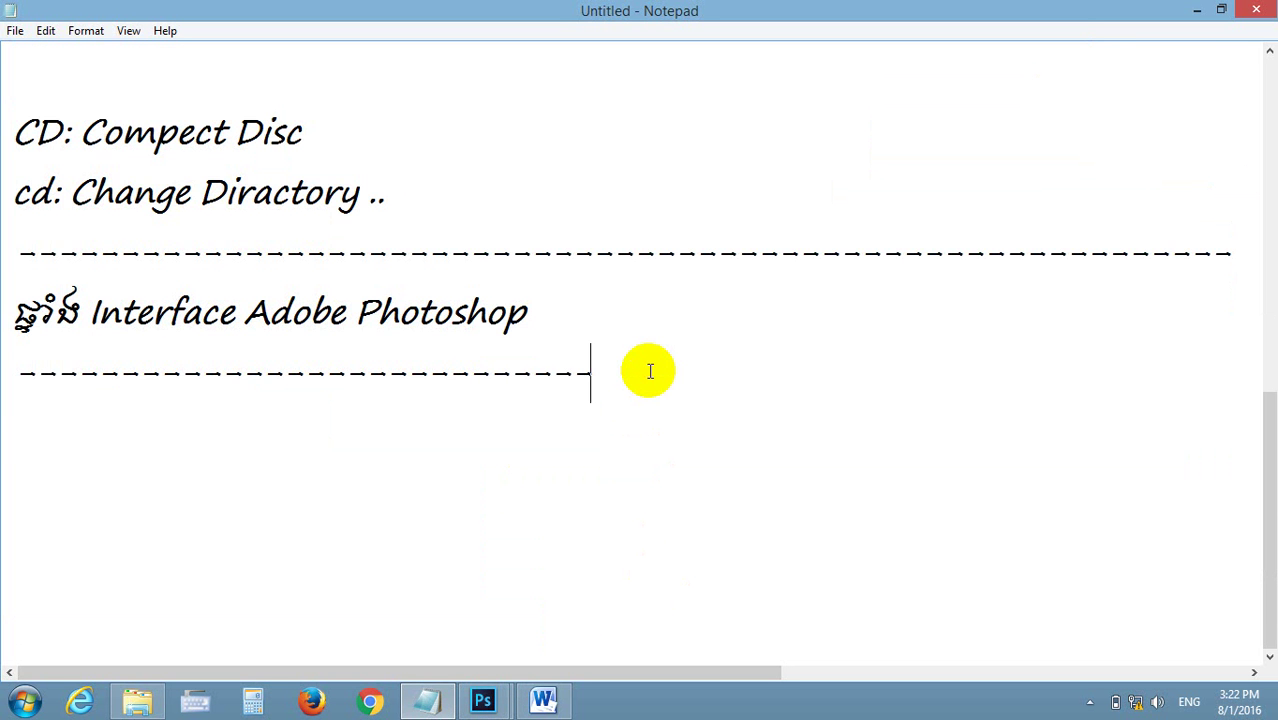
key(Return)
text(flo)
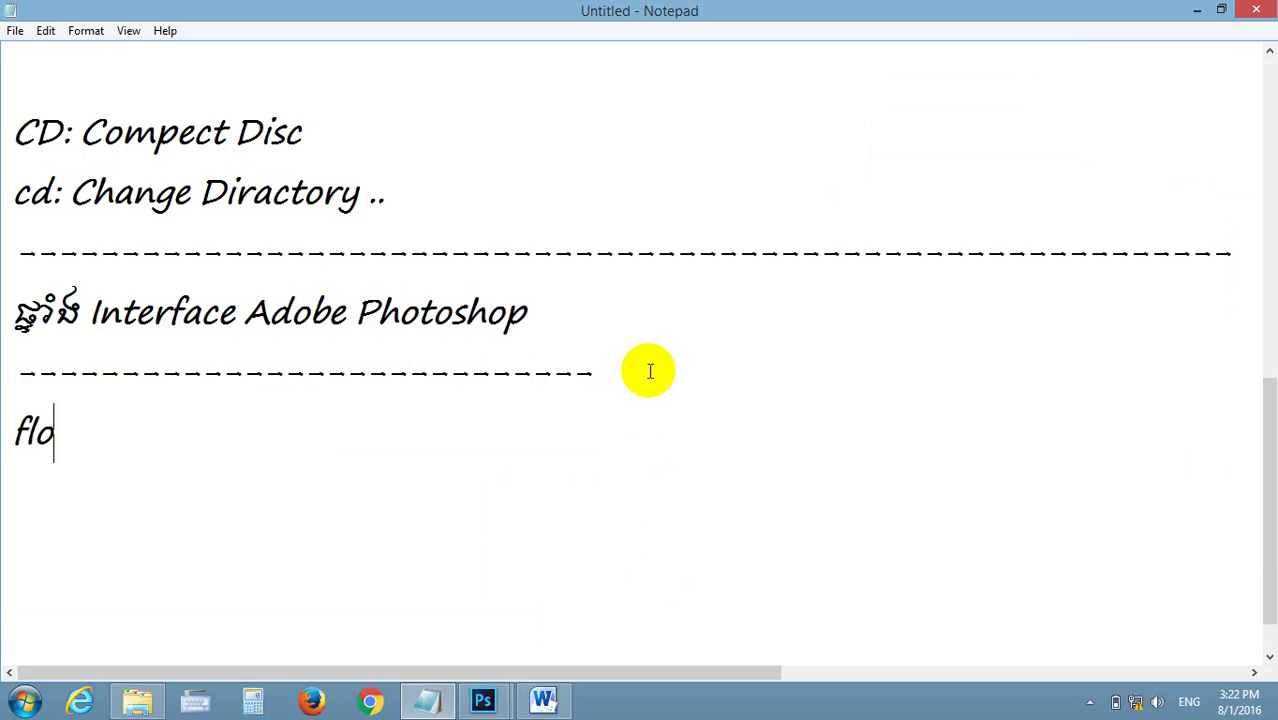
text(at:)
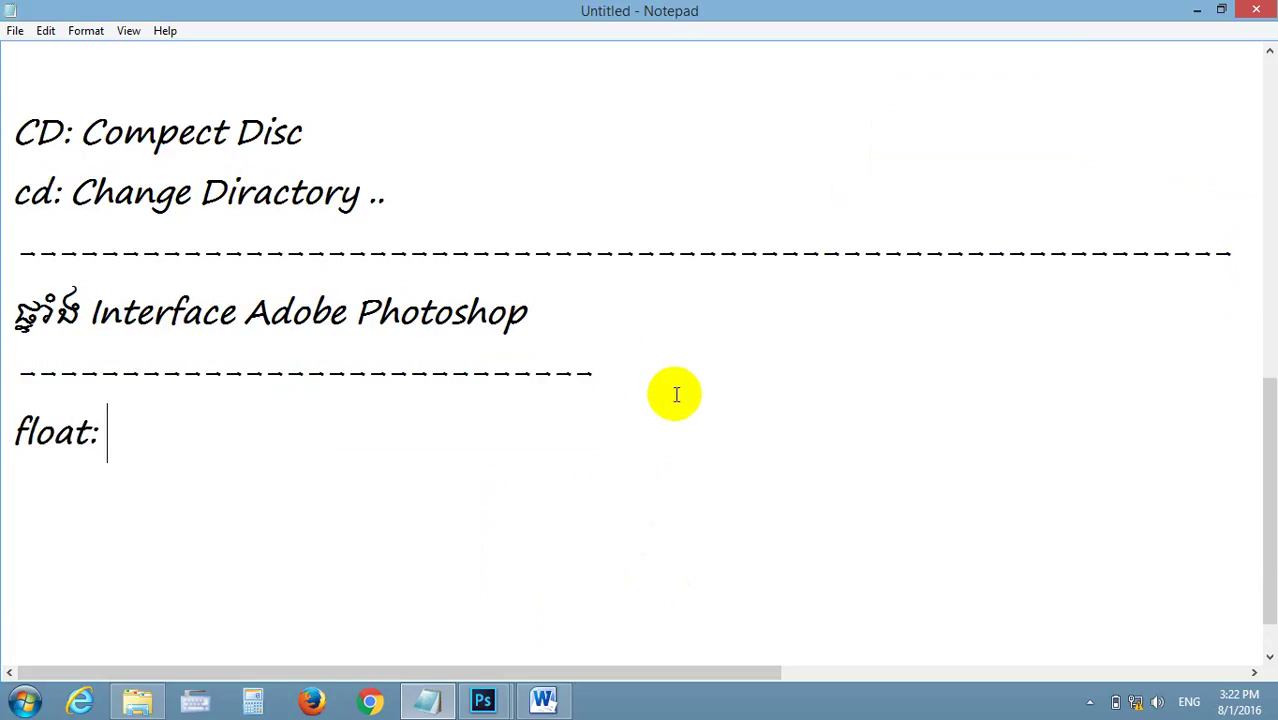
Move and resize the floating Untitled-1 window, then close it without saving
click(565, 528)
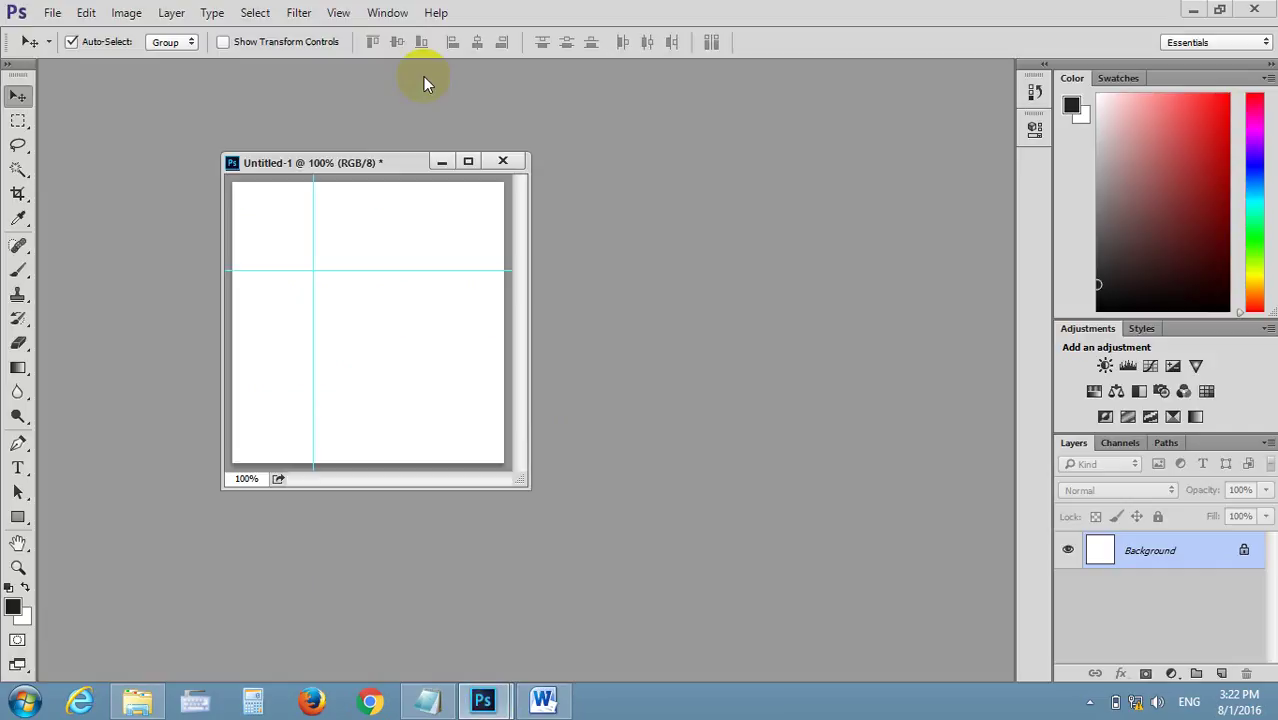
click(606, 190)
mouse_move(606, 190)
mouse_down()
mouse_move(450, 325)
mouse_move(245, 85)
mouse_up()
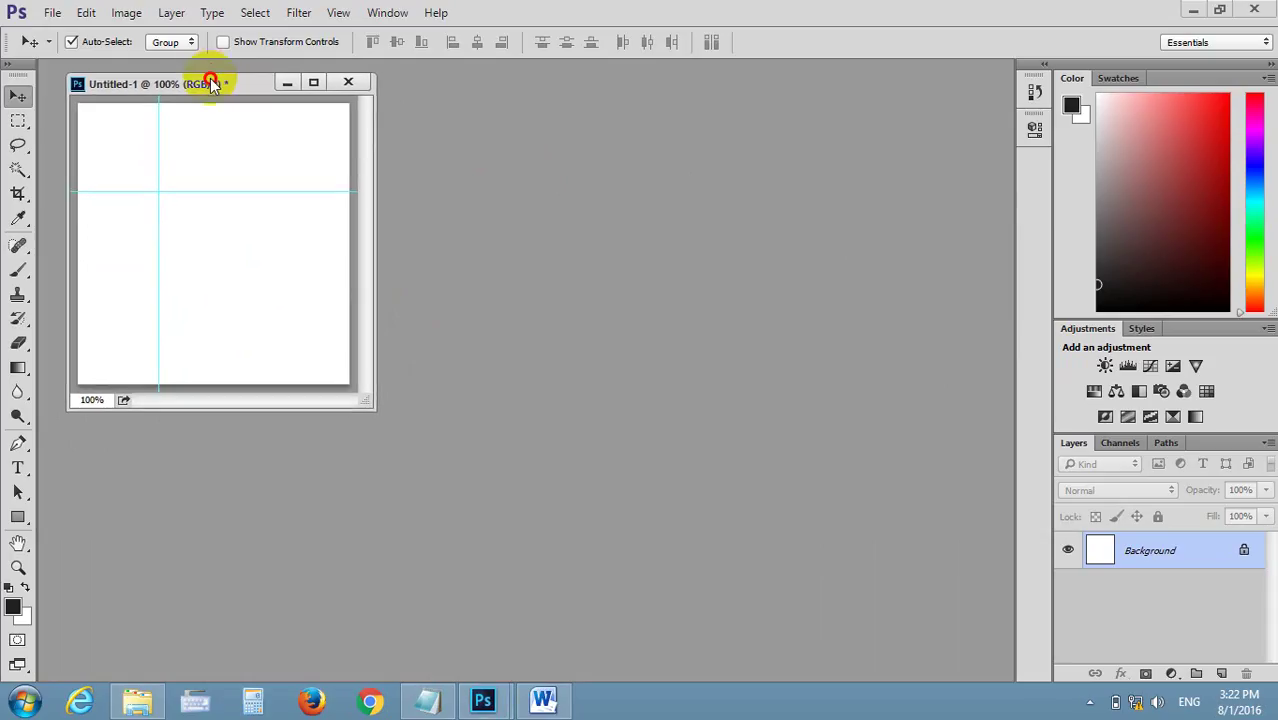
drag(214, 80, 688, 295)
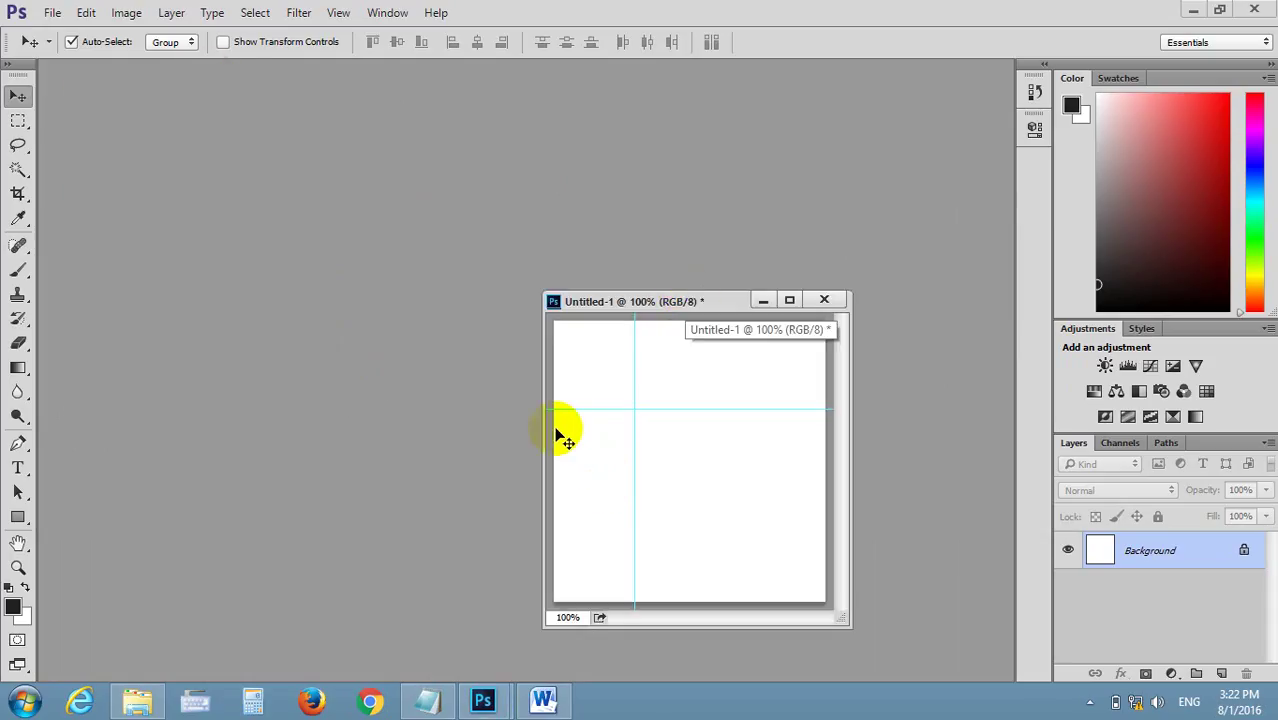
drag(542, 421, 370, 417)
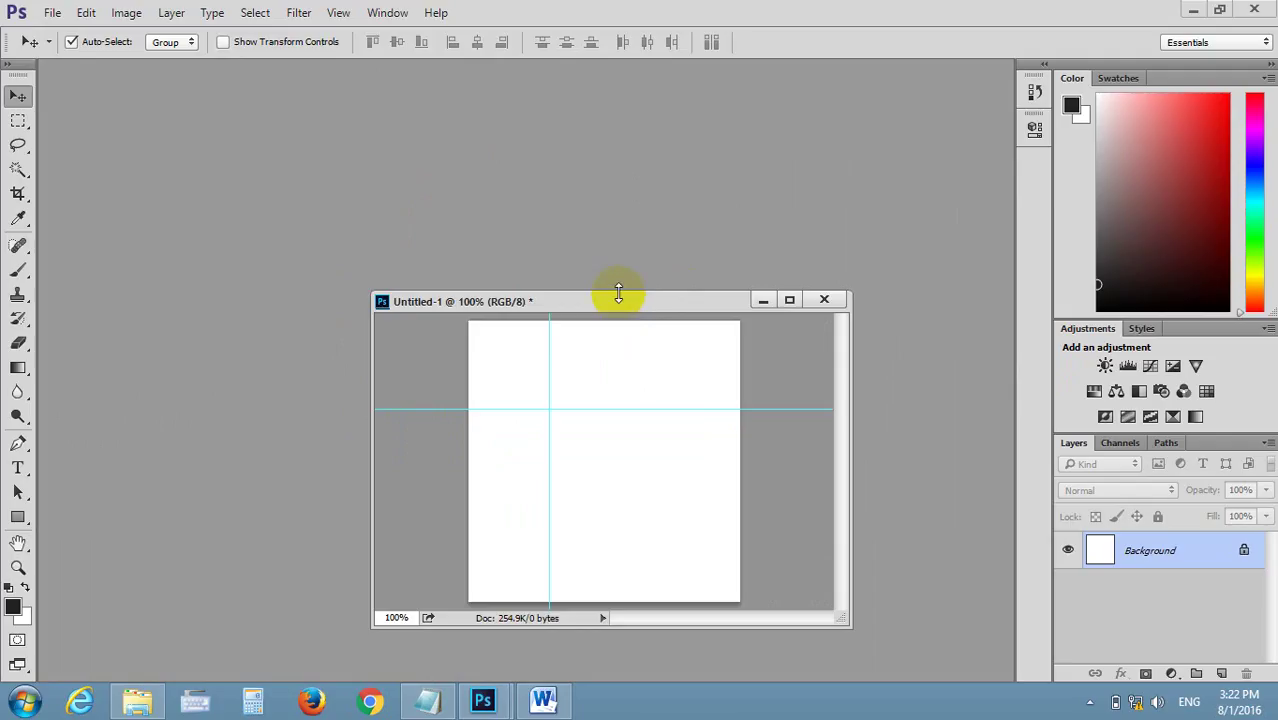
drag(618, 299, 612, 157)
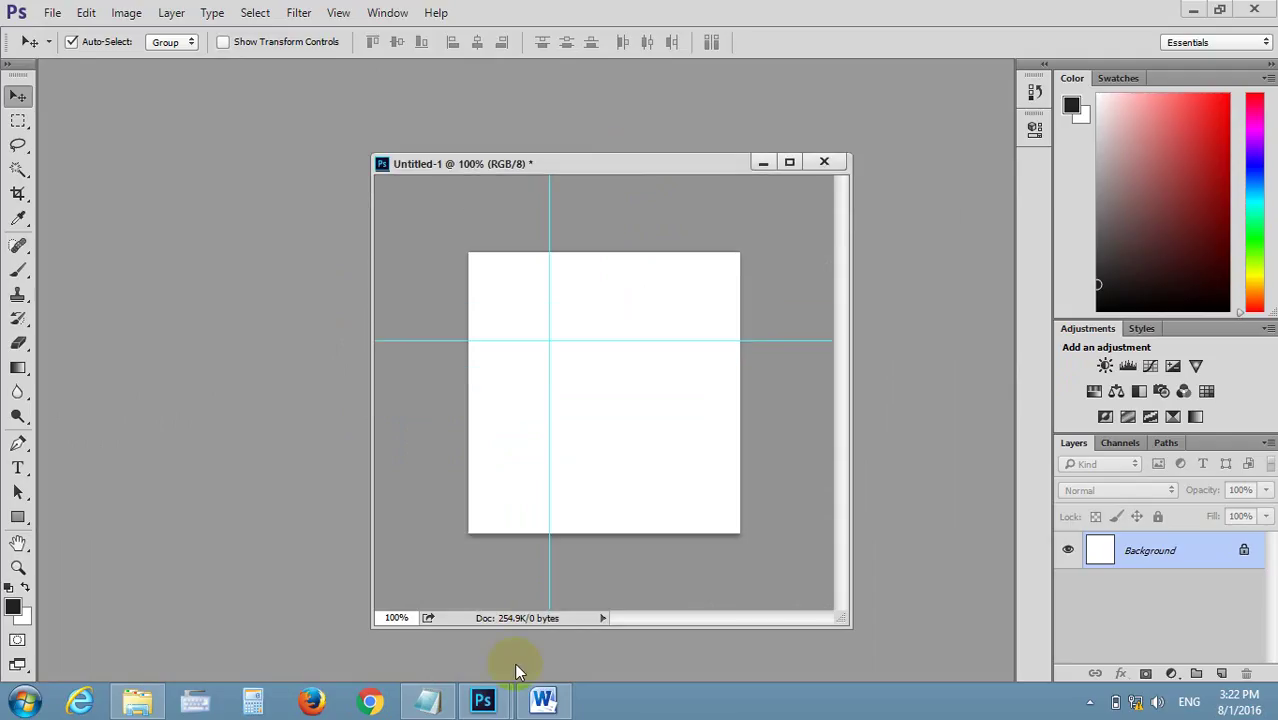
click(824, 162)
click(646, 277)
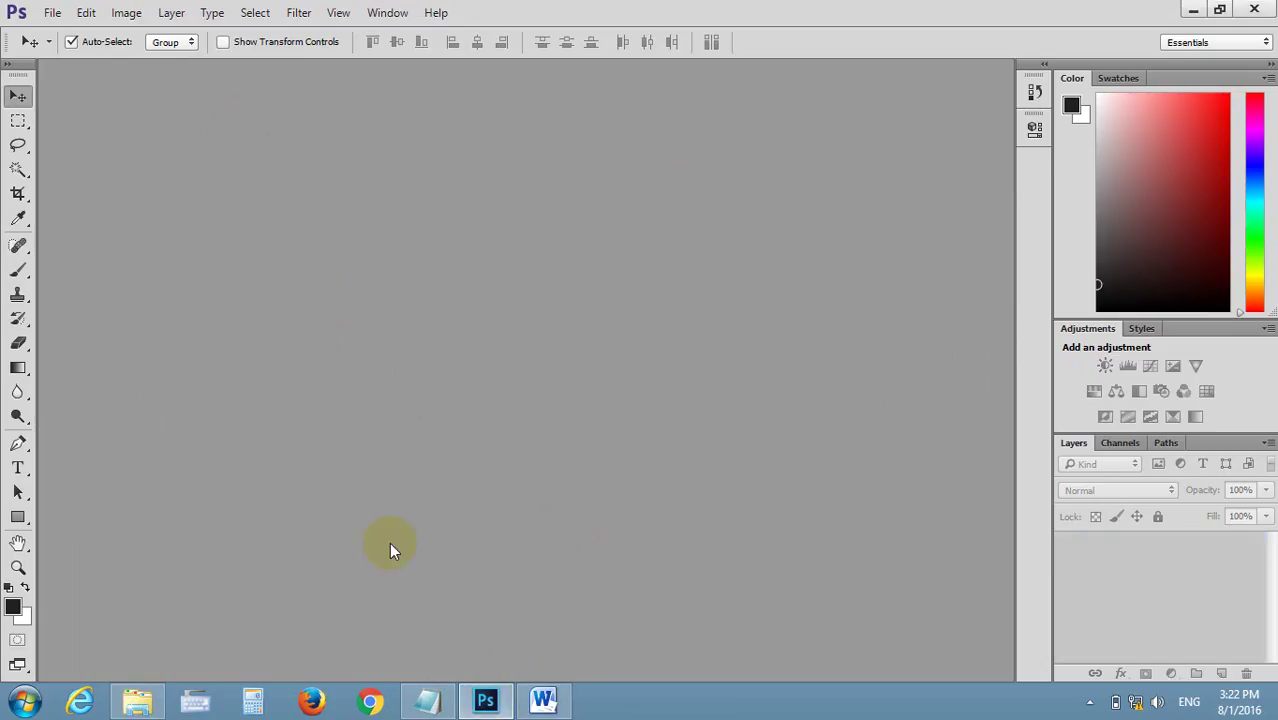
Switch between the Word notes and Photoshop, ending with Photoshop in front
click(543, 700)
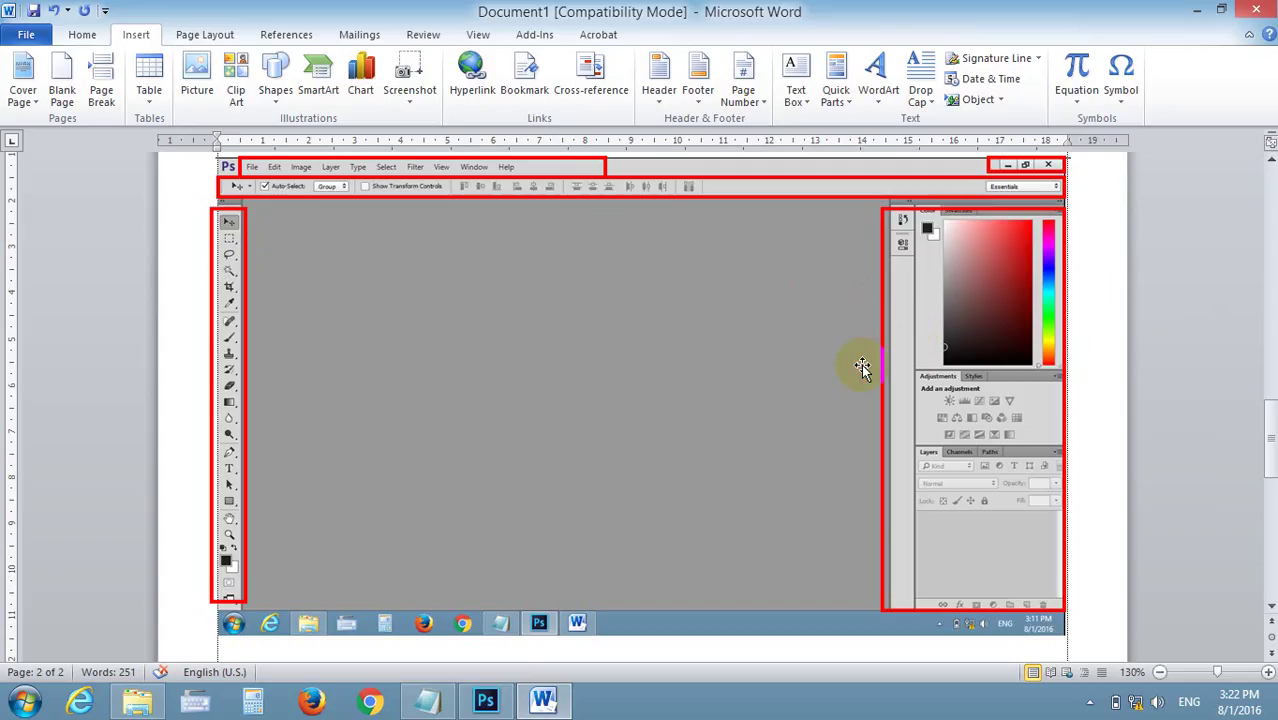
click(485, 700)
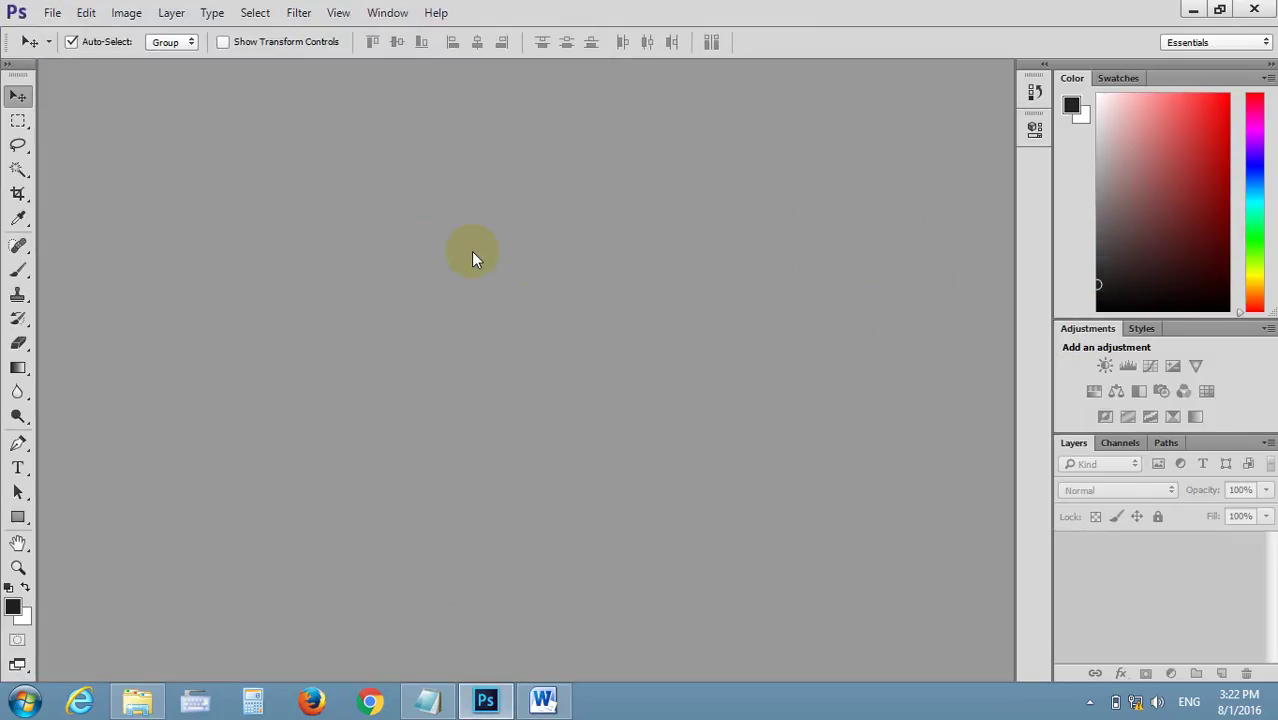
click(543, 700)
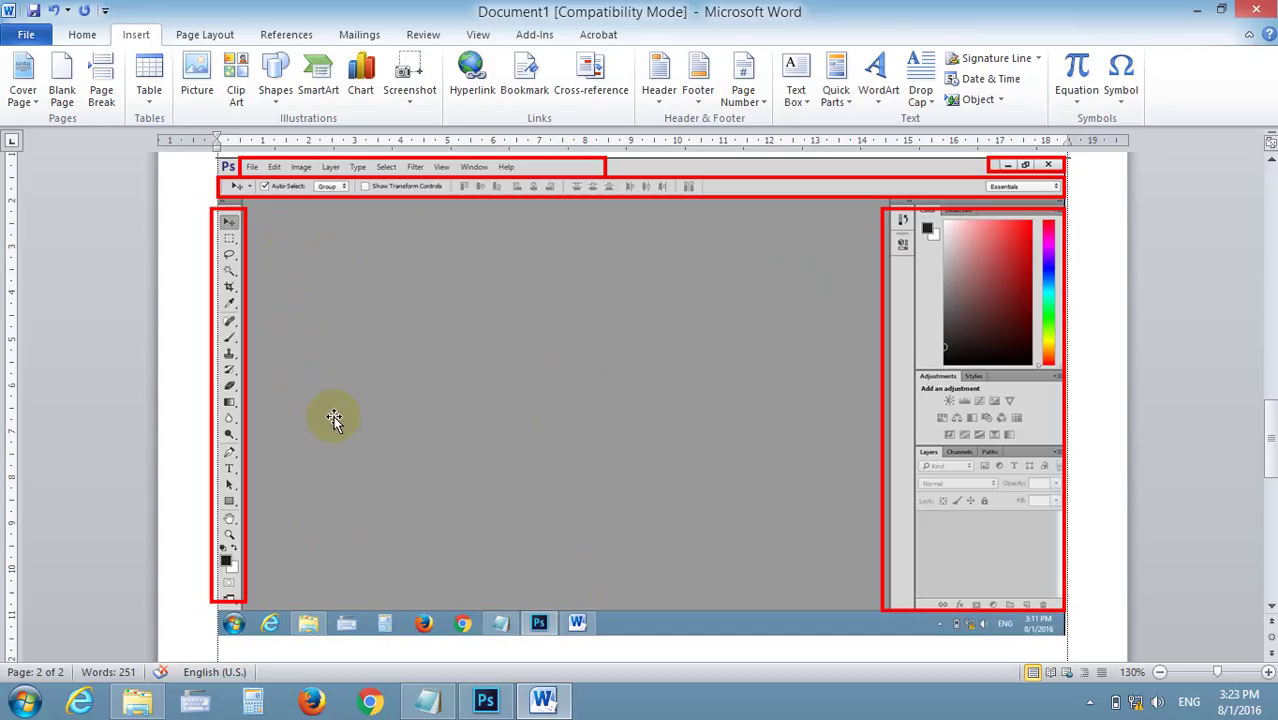
click(485, 700)
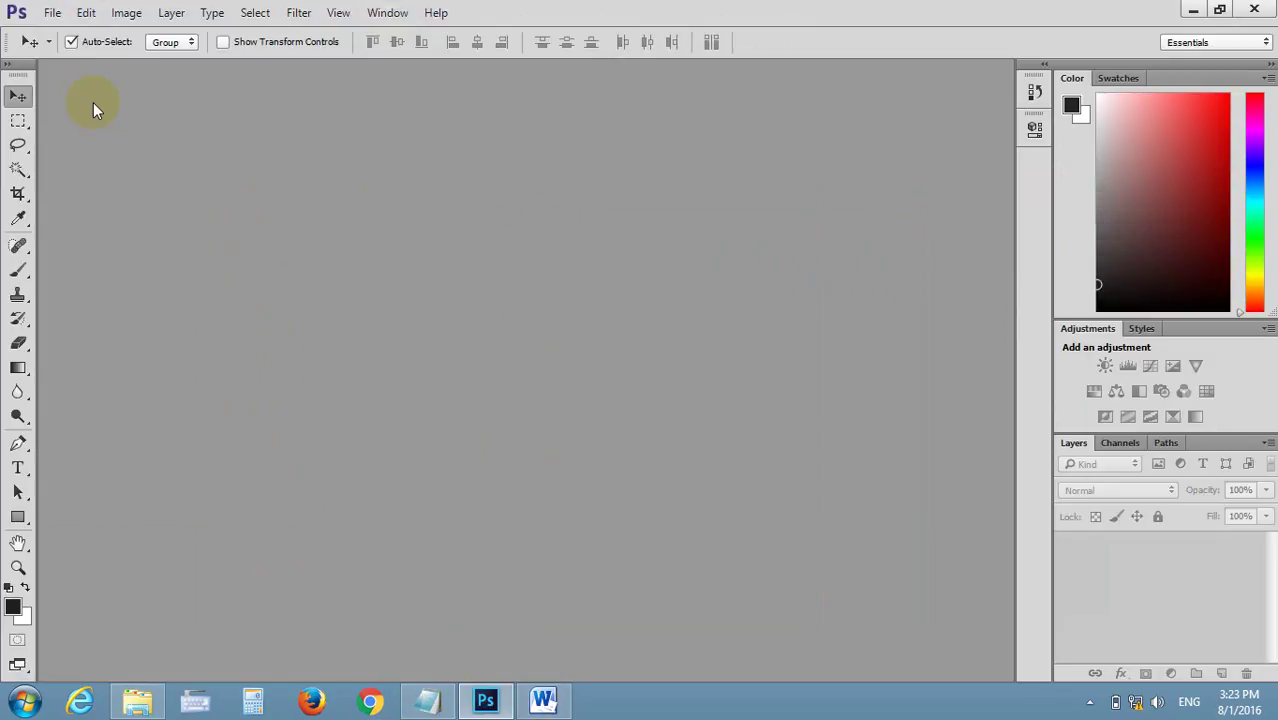
click(52, 14)
click(45, 33)
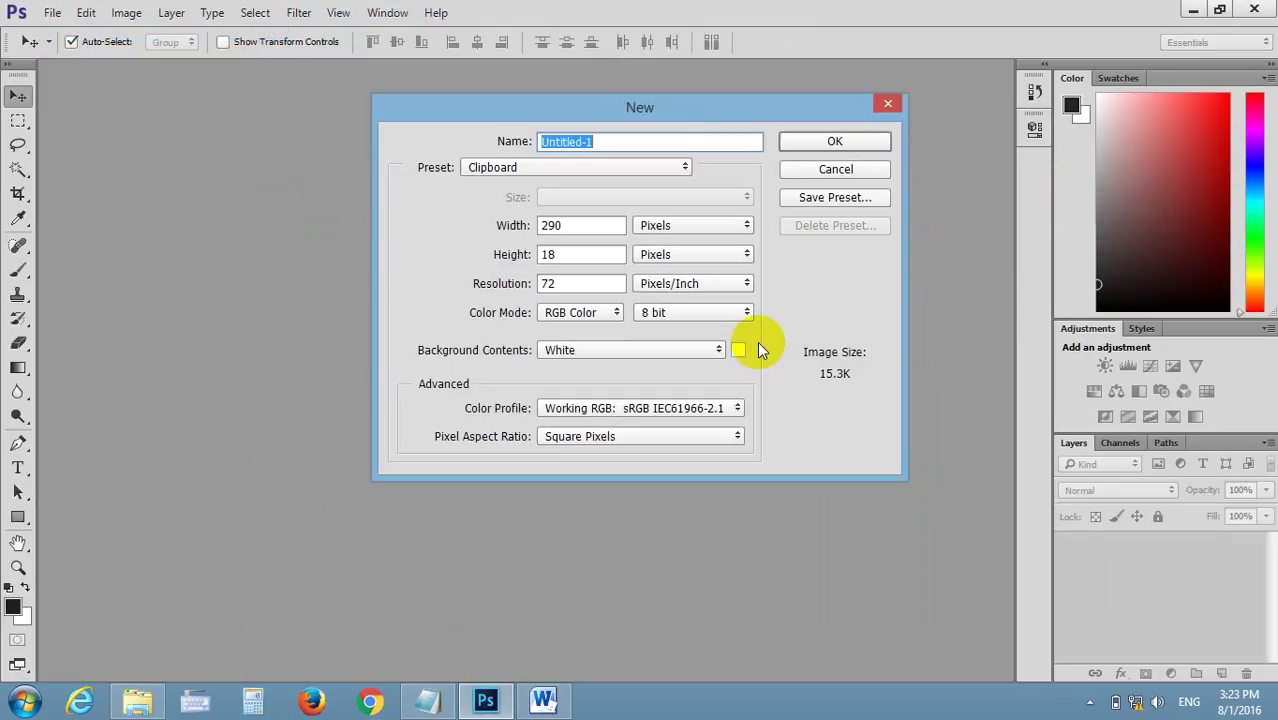
click(816, 144)
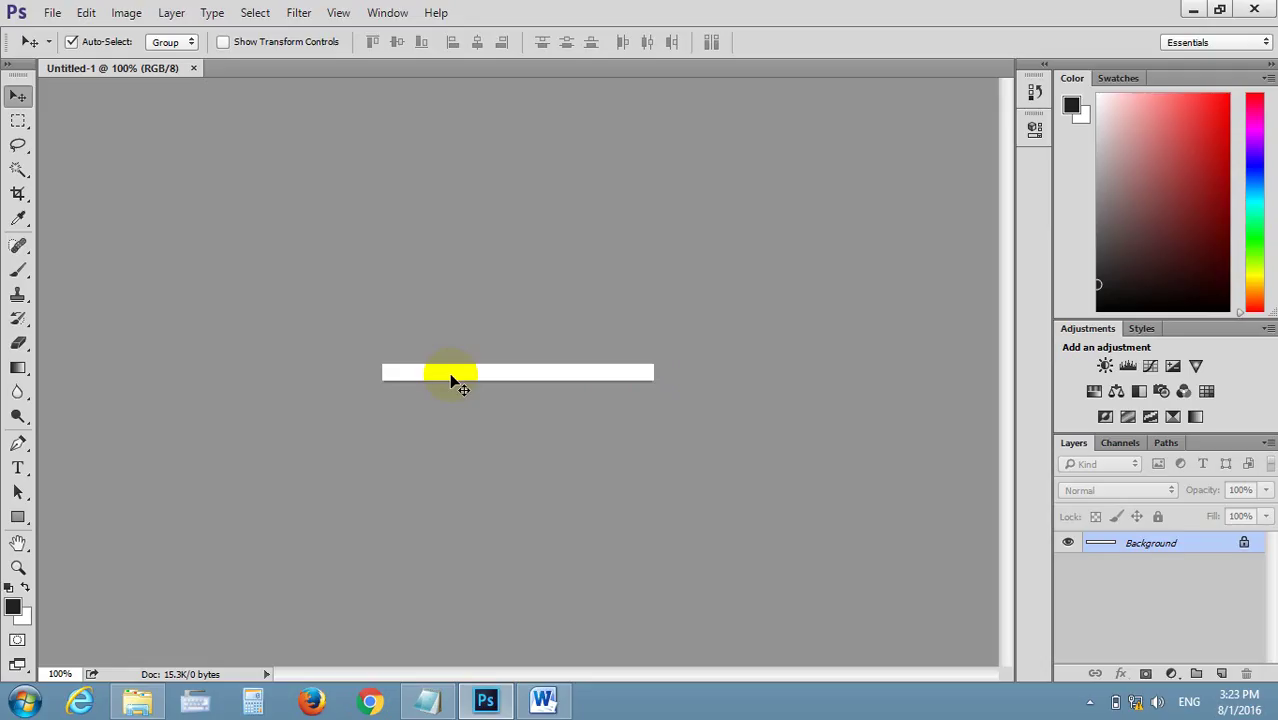
click(193, 68)
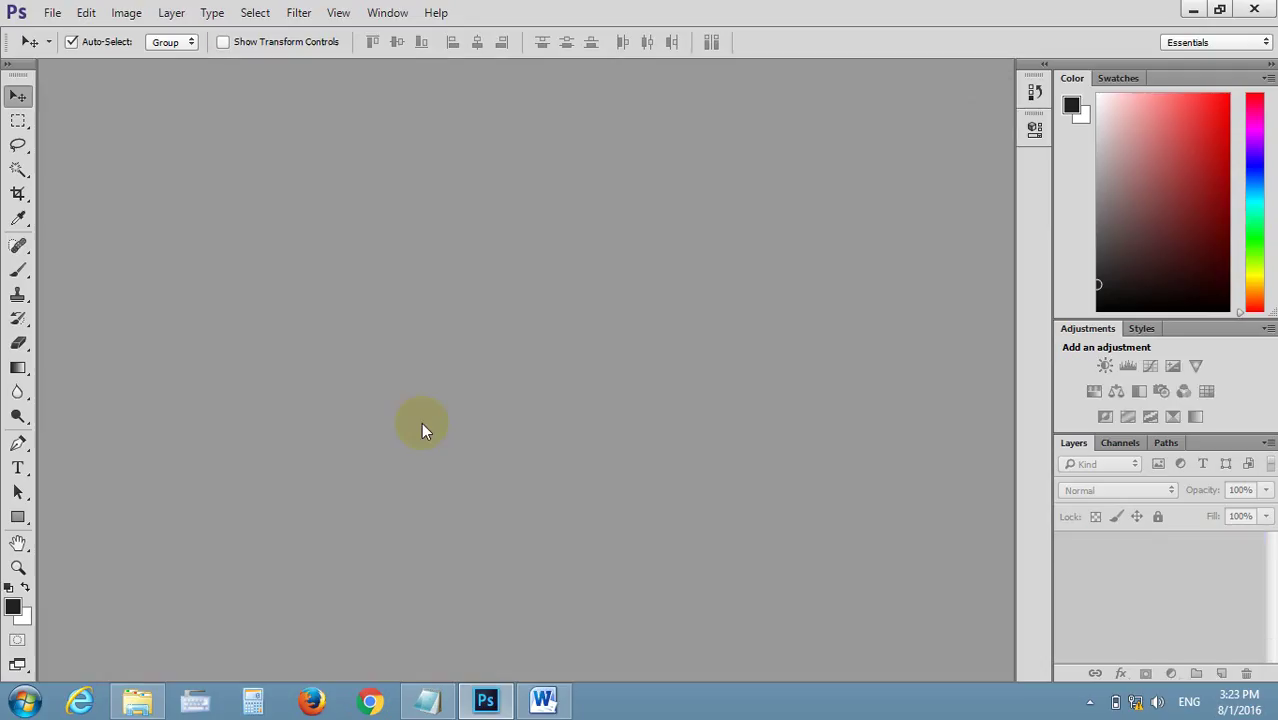
Quit Word, discarding Document1 and declining to keep the clipboard picture
click(543, 699)
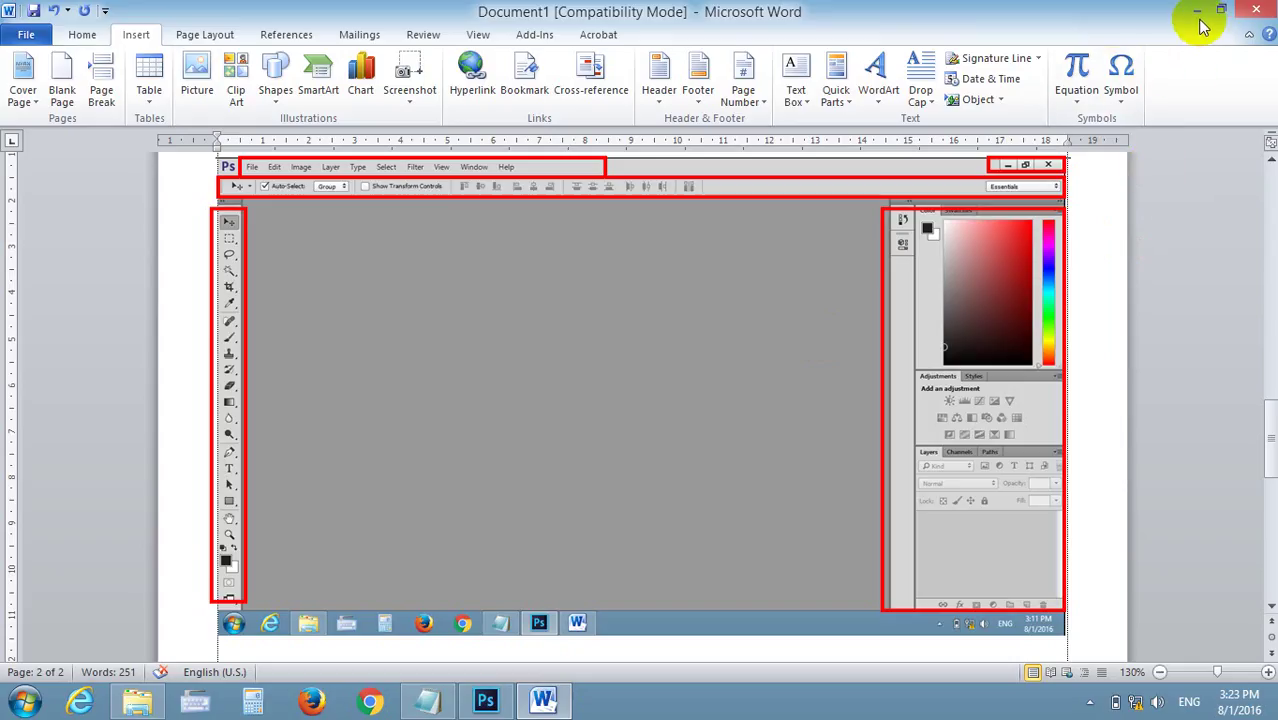
click(486, 699)
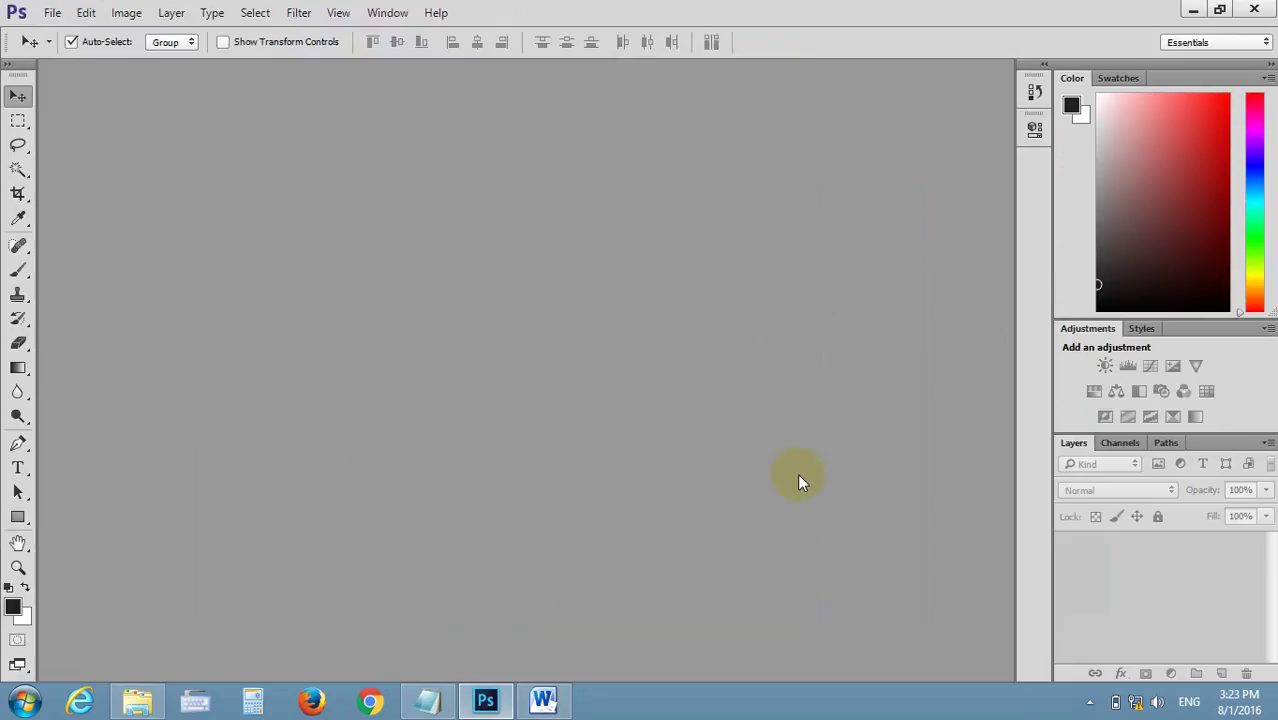
click(543, 699)
click(1254, 9)
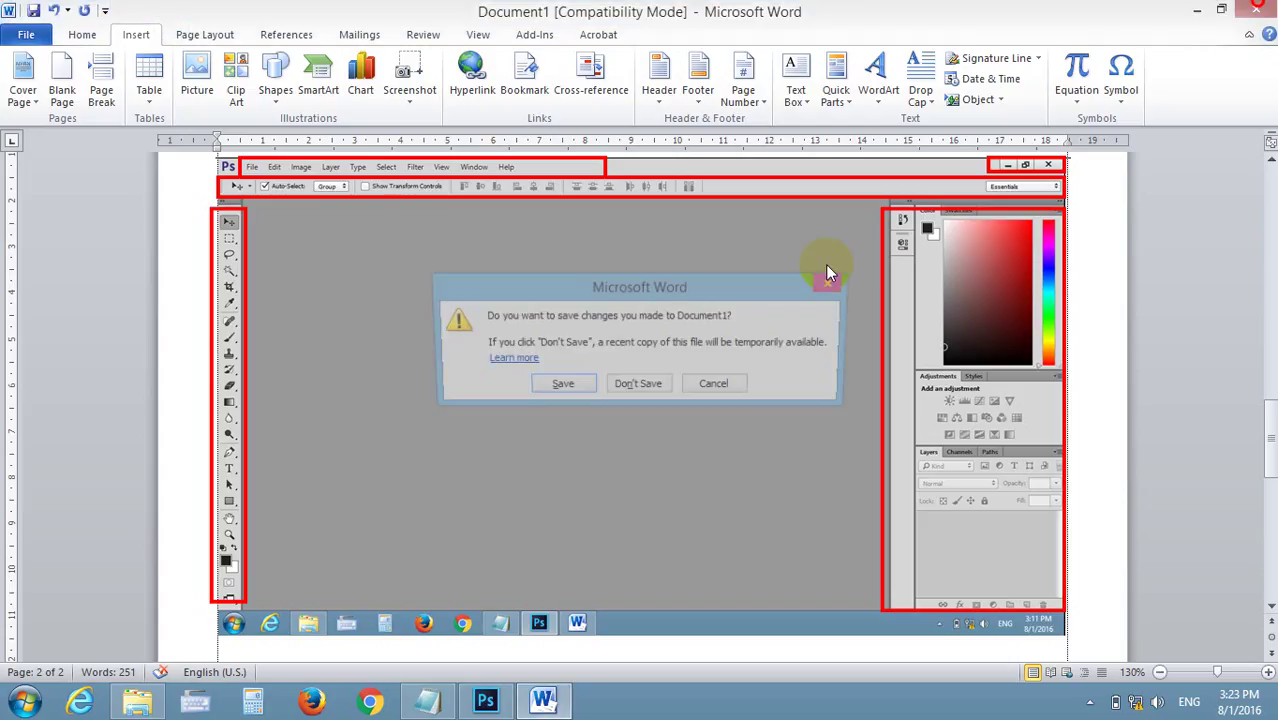
click(638, 383)
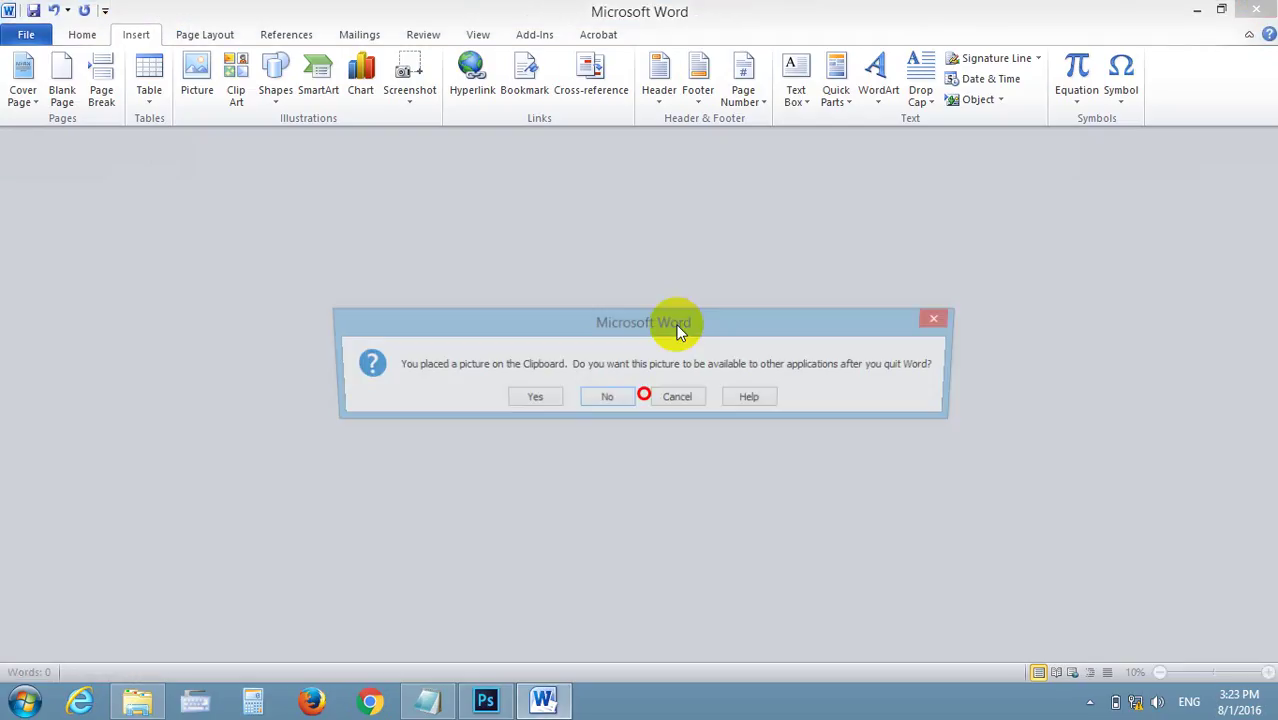
click(626, 400)
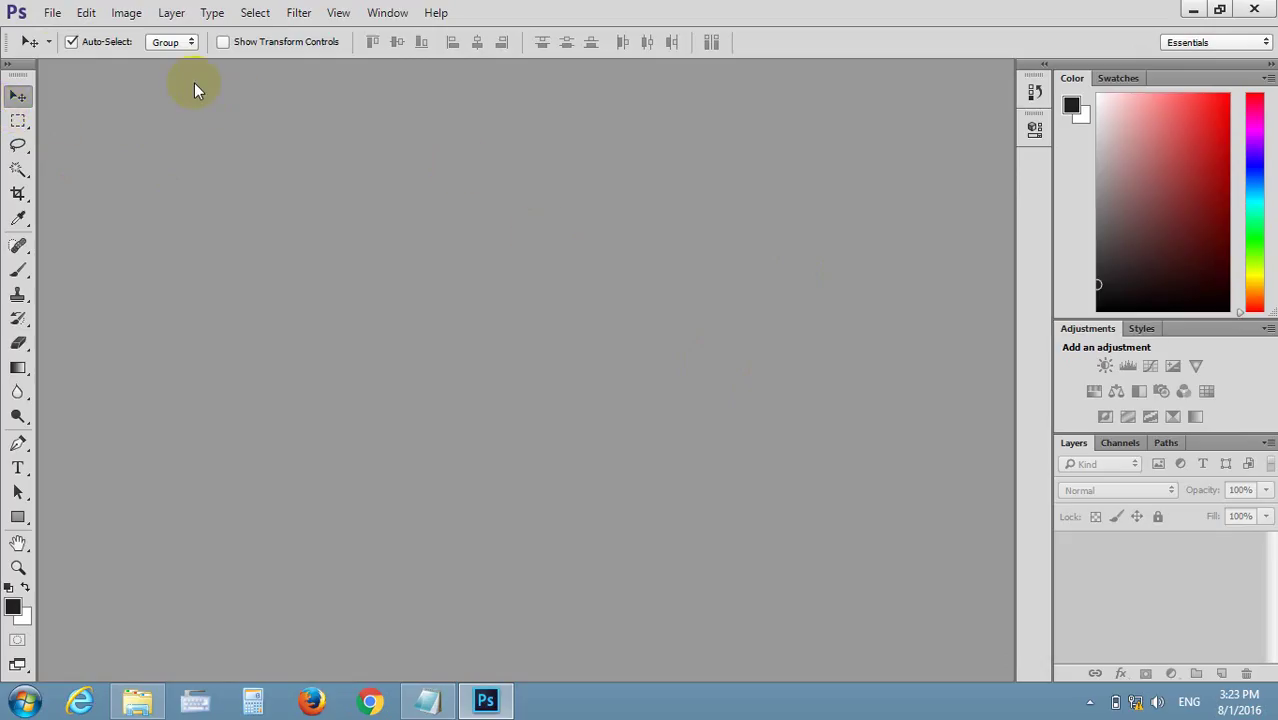
Open the New document dialog, move it left, and cancel it
click(52, 12)
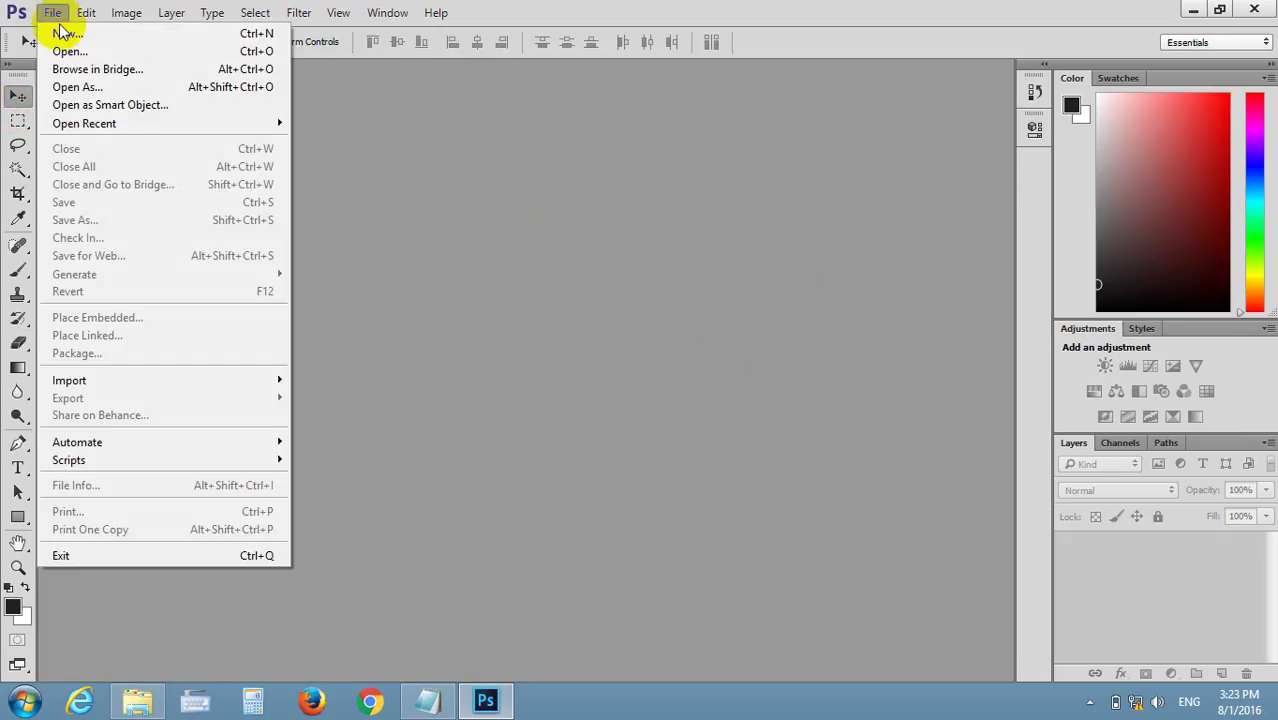
click(62, 33)
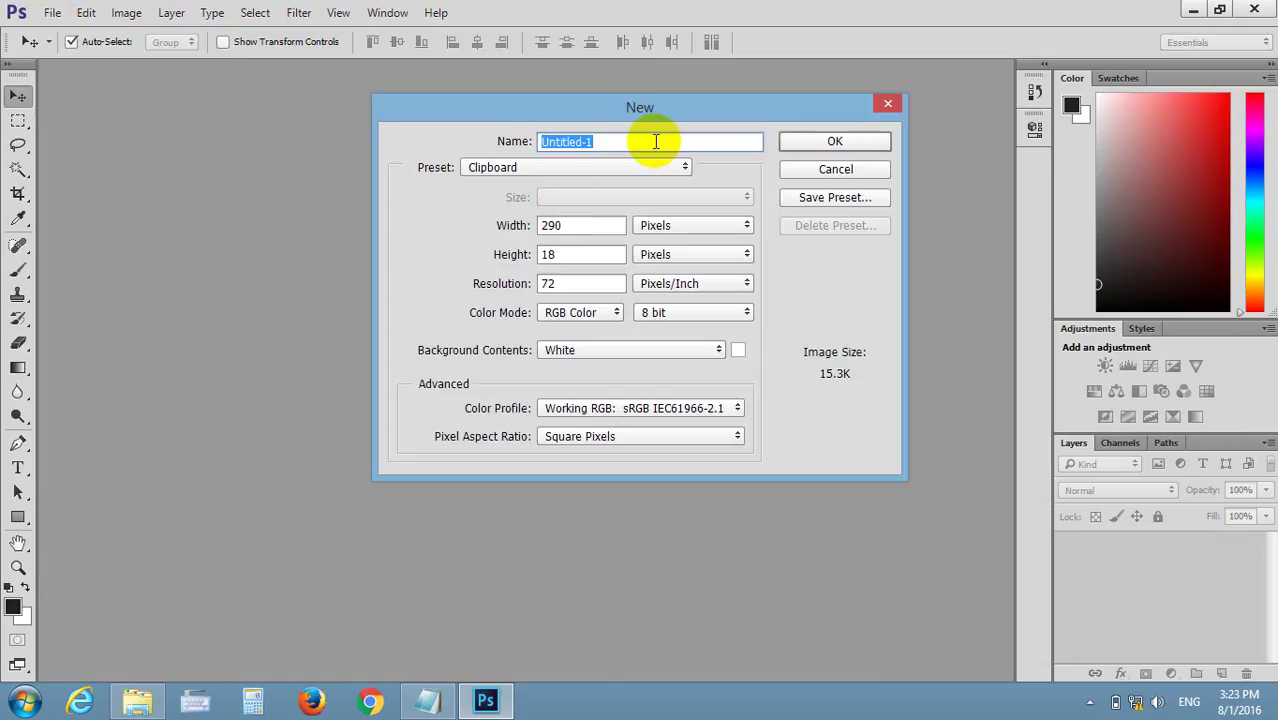
drag(651, 101, 536, 124)
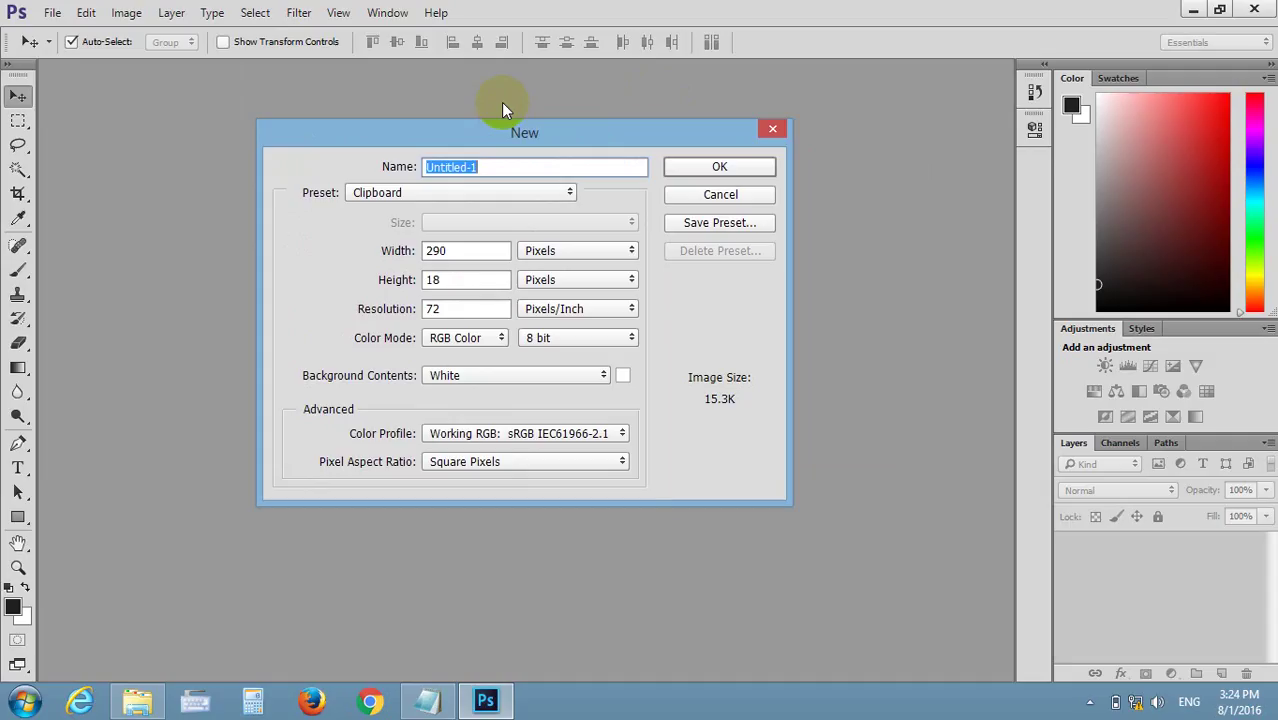
click(772, 128)
Reopen New with Untitled-1 at Clipboard 290 × 18 pixels, placed left of the workspace
click(49, 13)
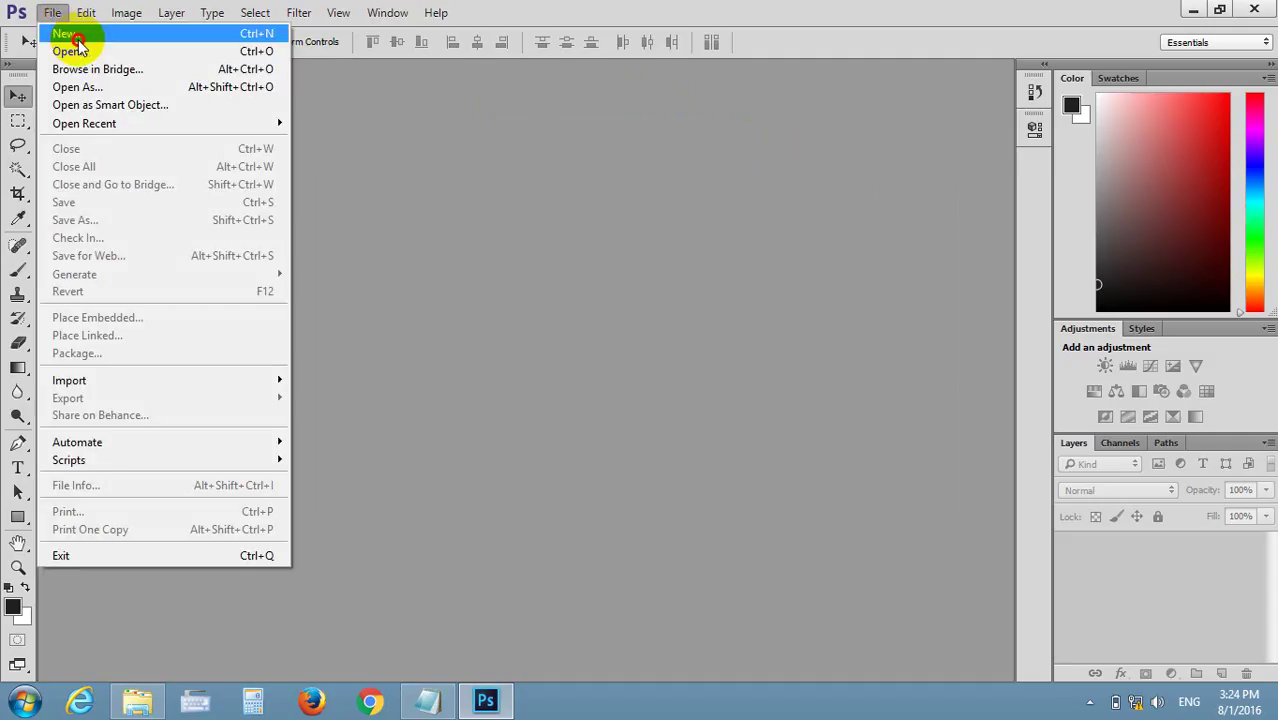
click(65, 34)
click(764, 135)
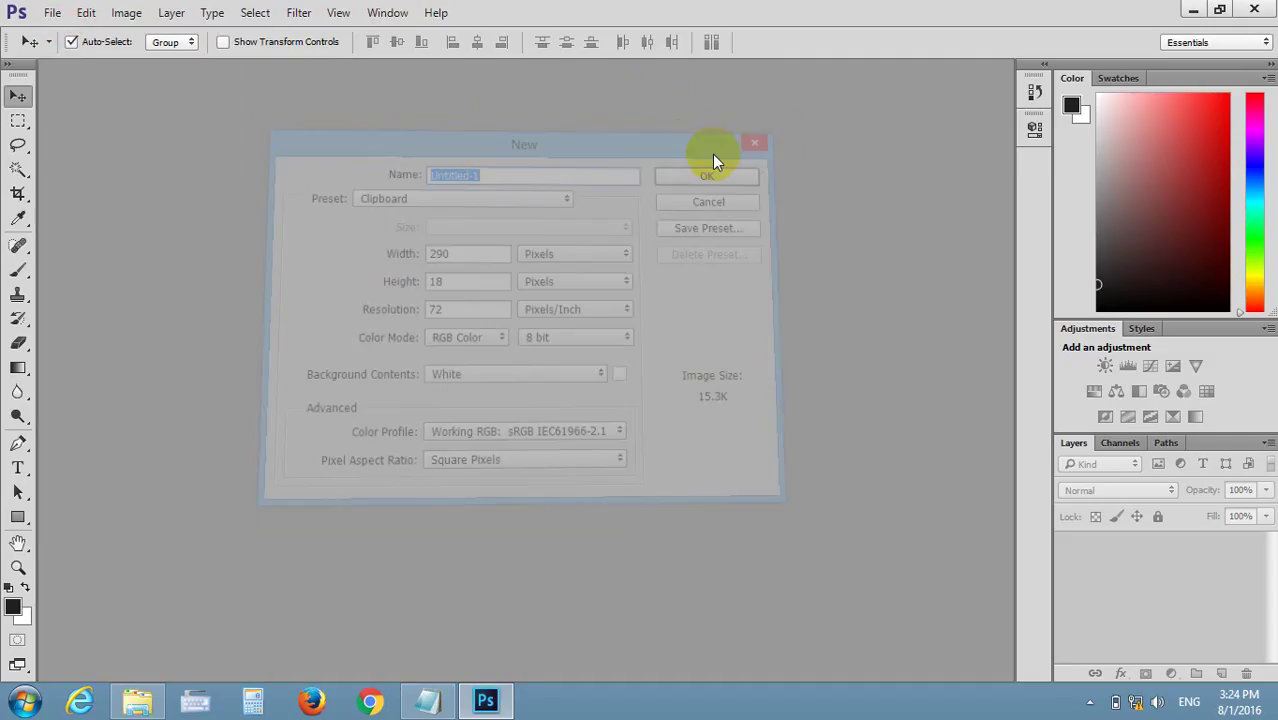
click(50, 13)
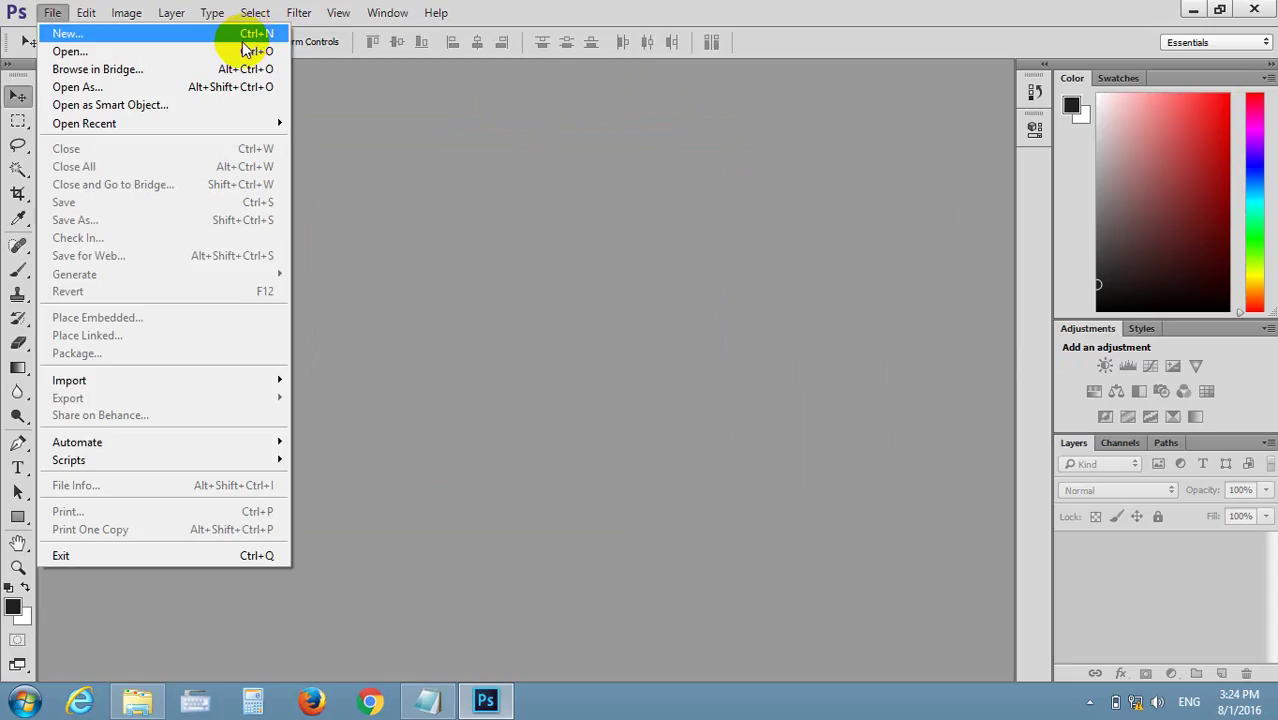
click(488, 222)
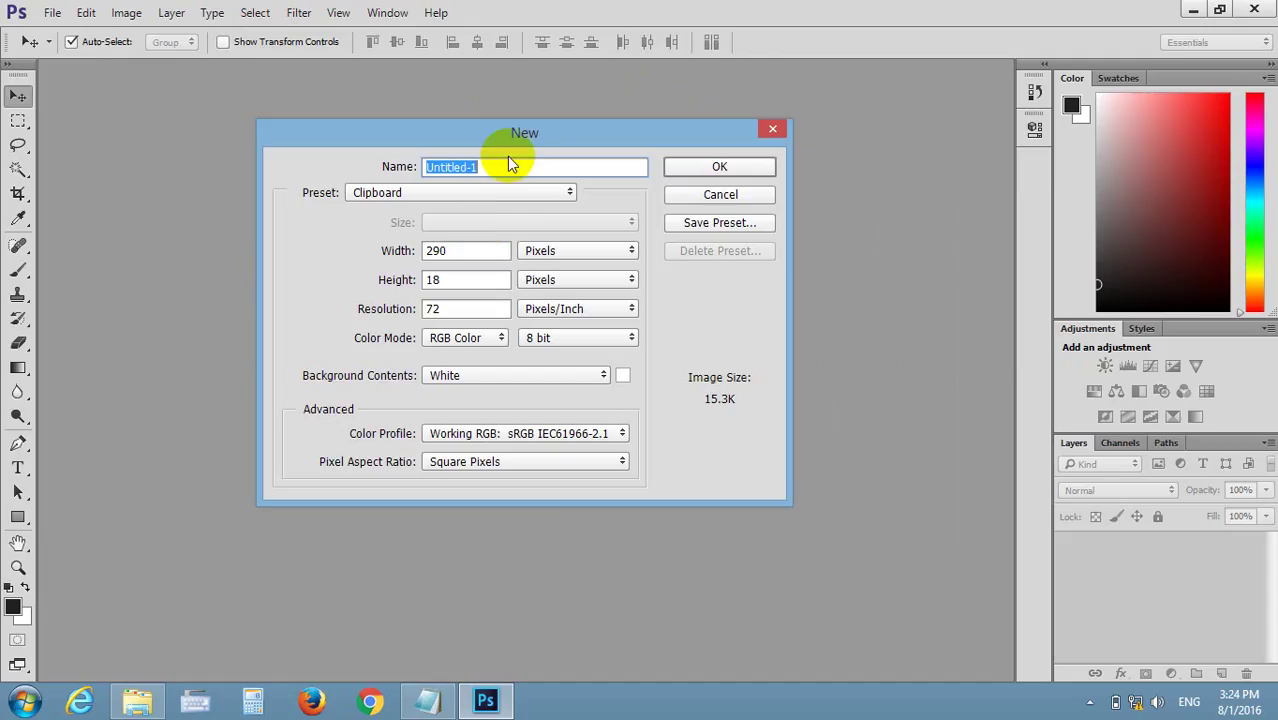
drag(518, 137, 430, 159)
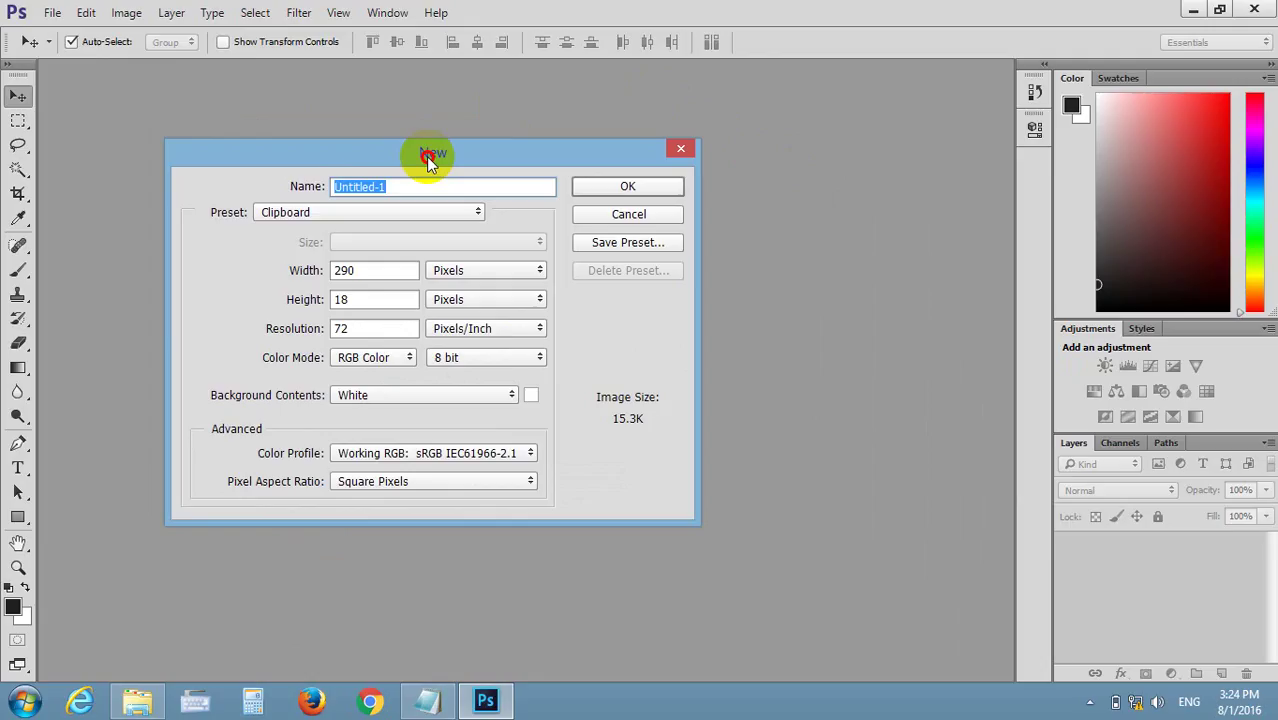
drag(428, 160, 457, 172)
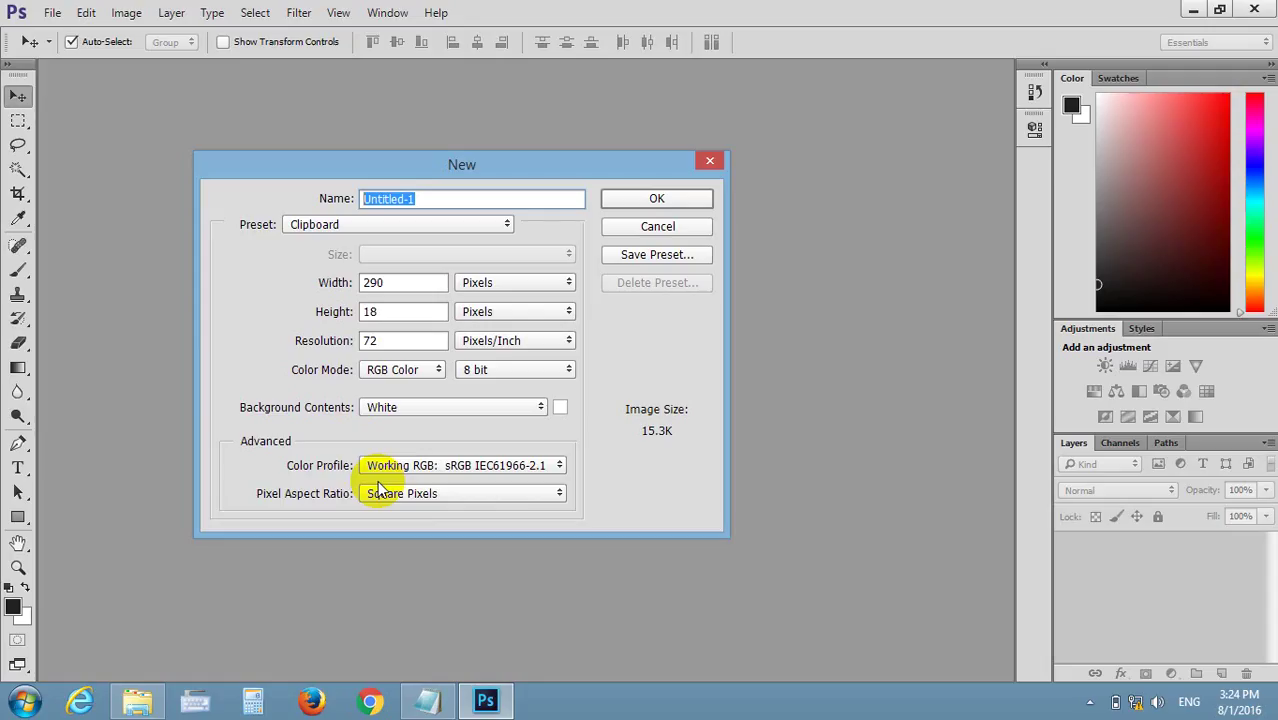
double_click(381, 282)
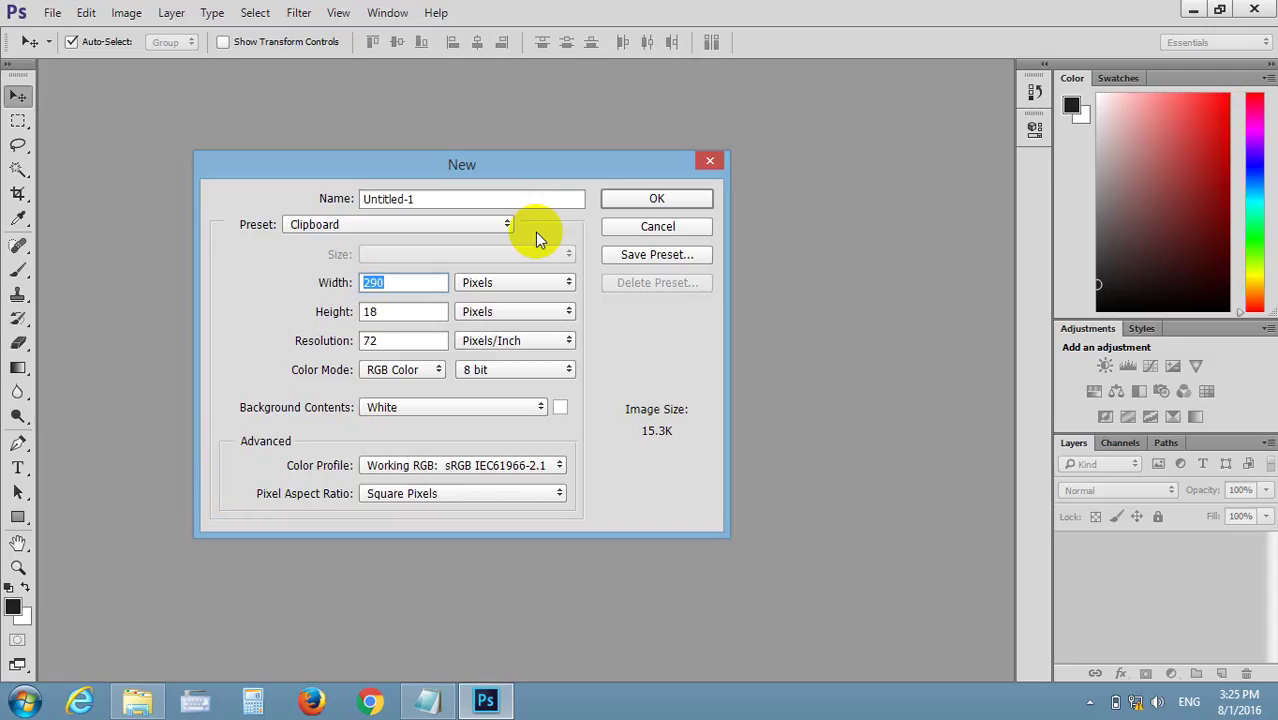
drag(507, 170, 460, 134)
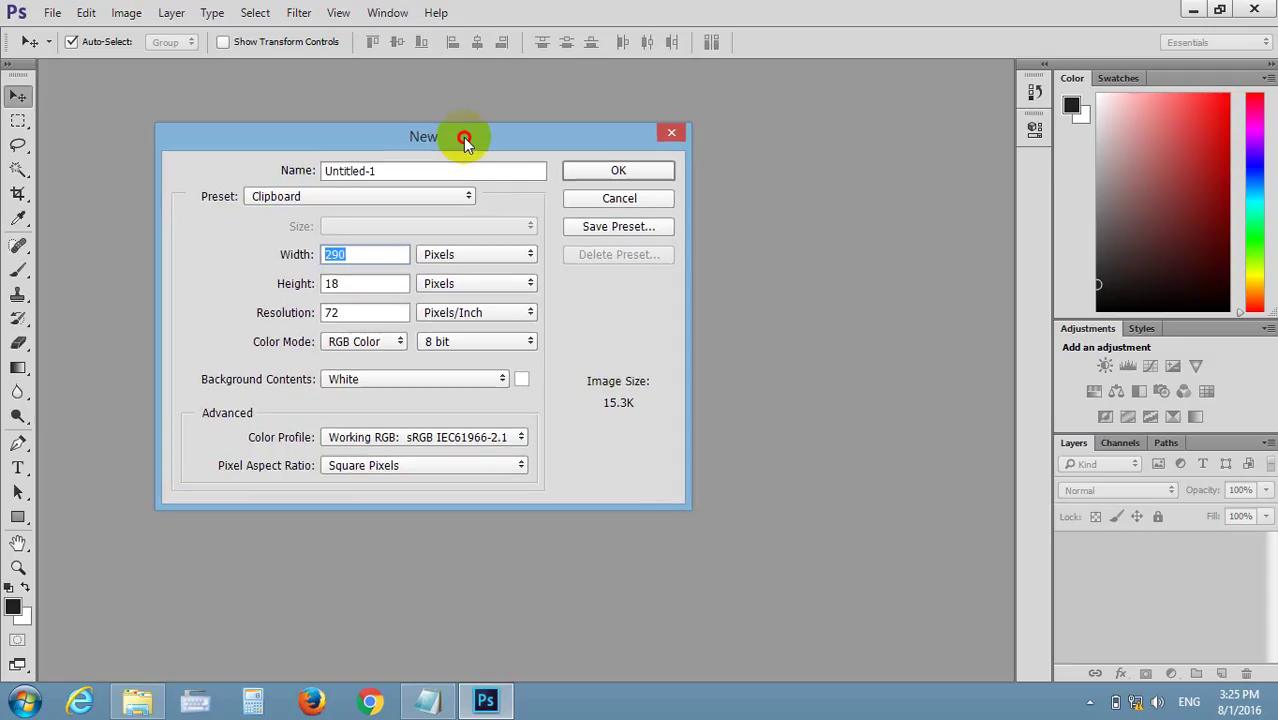
drag(371, 163, 294, 158)
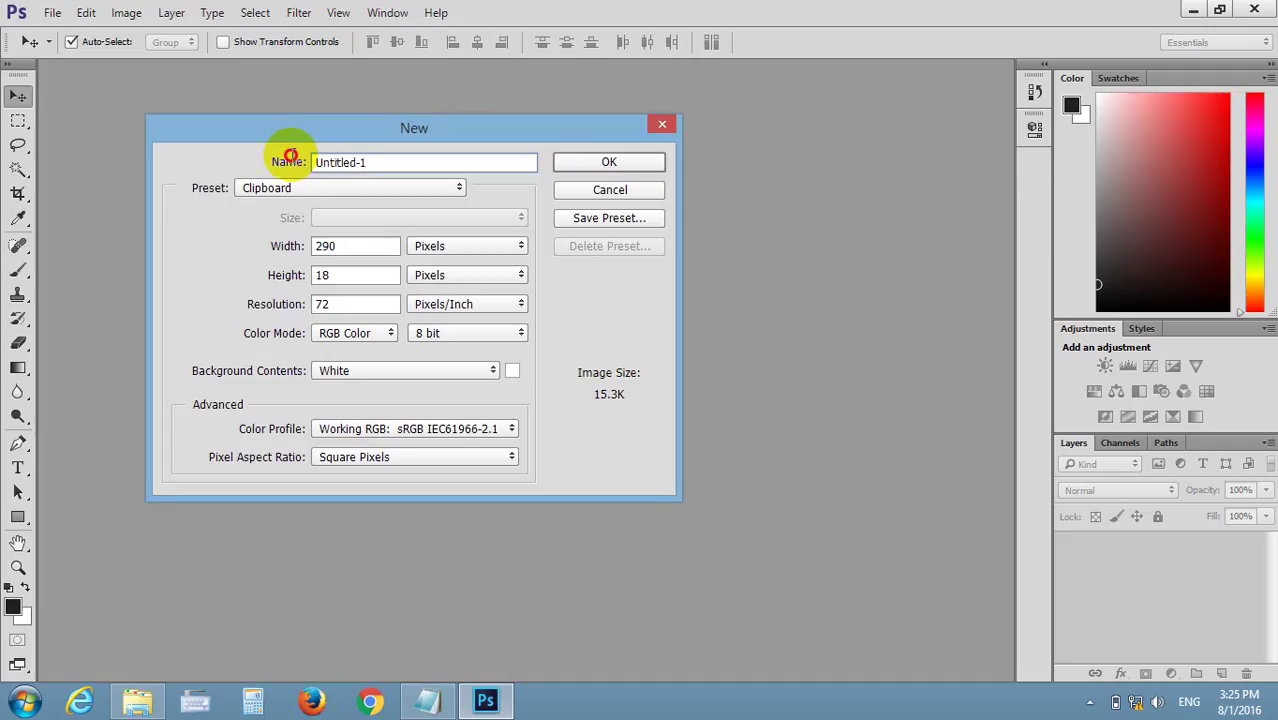
click(327, 163)
click(385, 163)
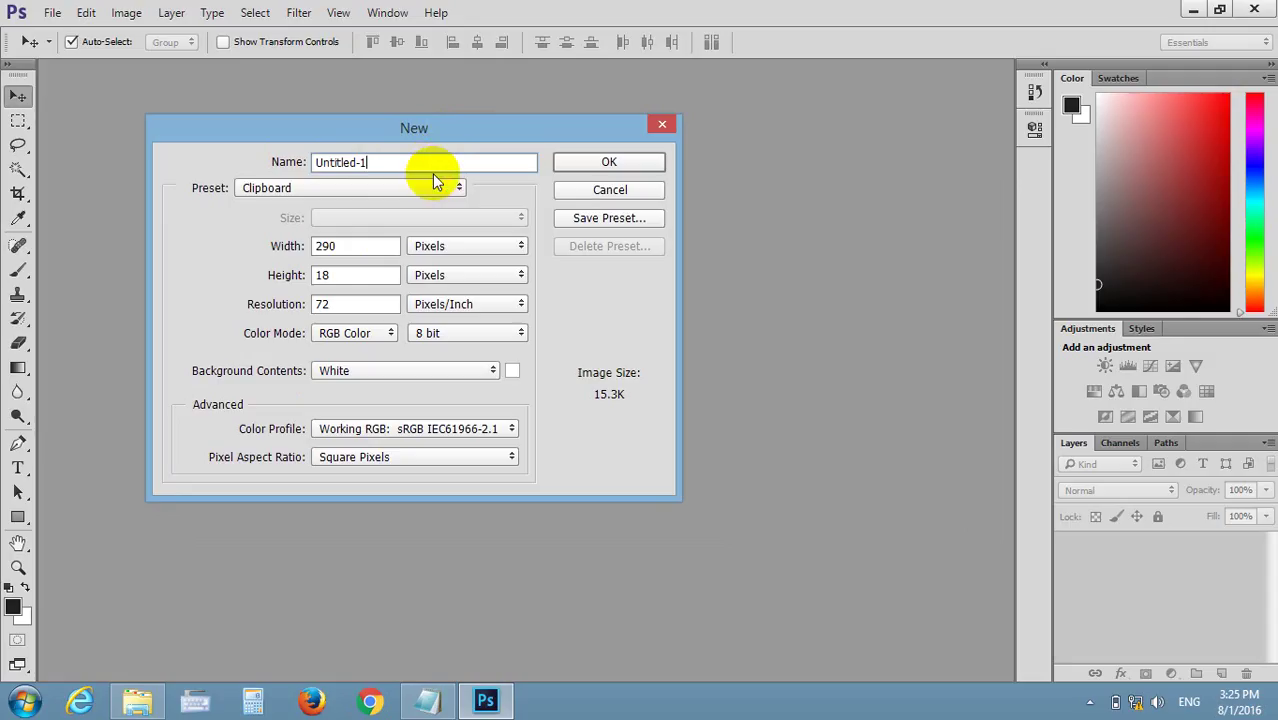
double_click(336, 162)
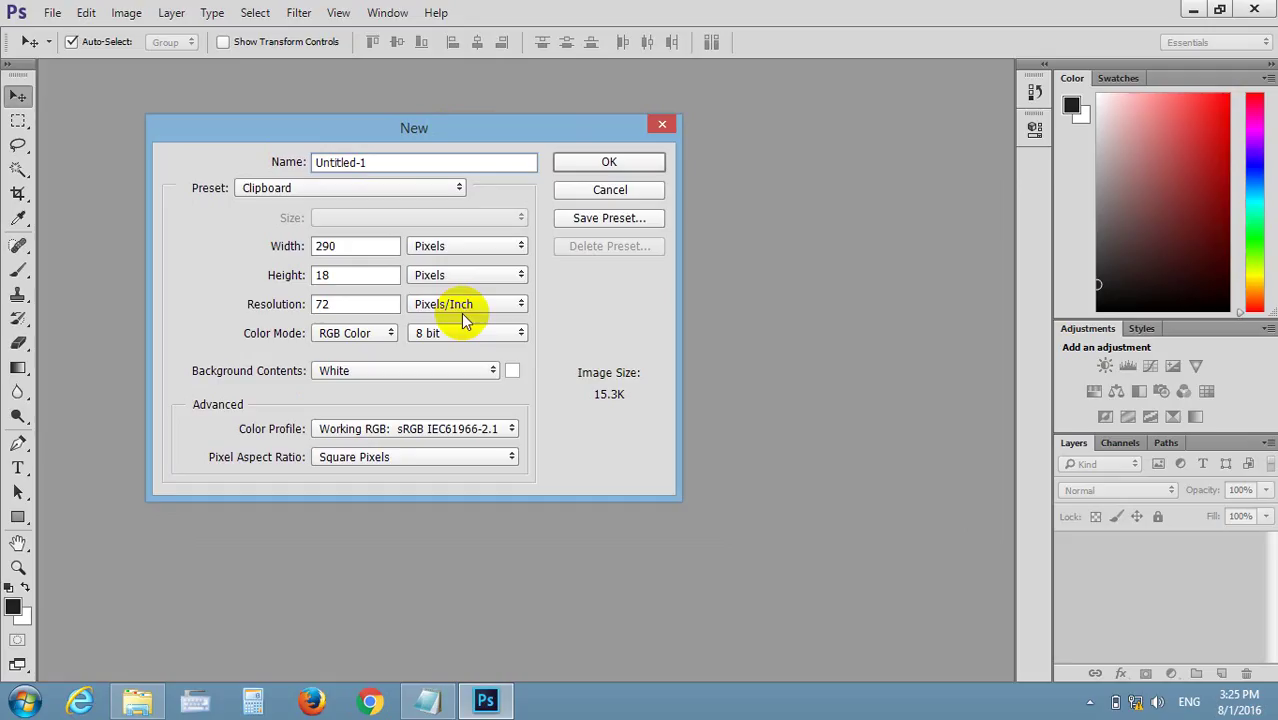
drag(393, 162, 271, 162)
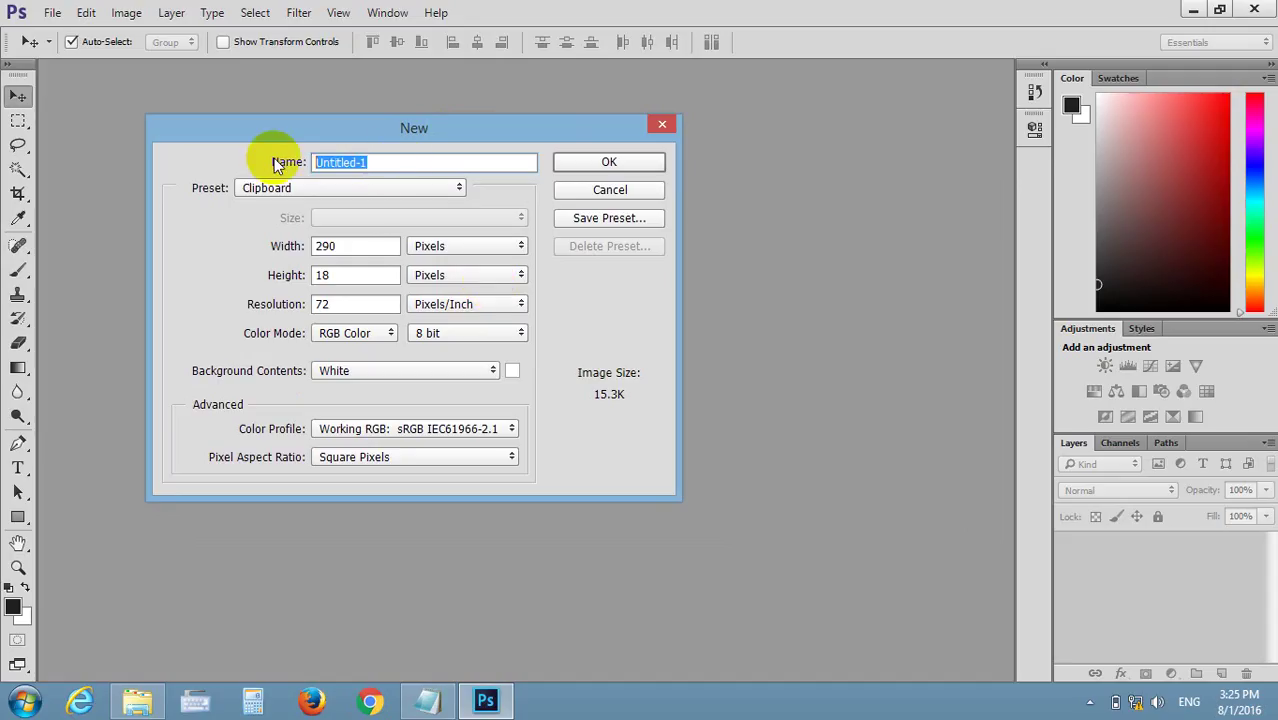
click(386, 163)
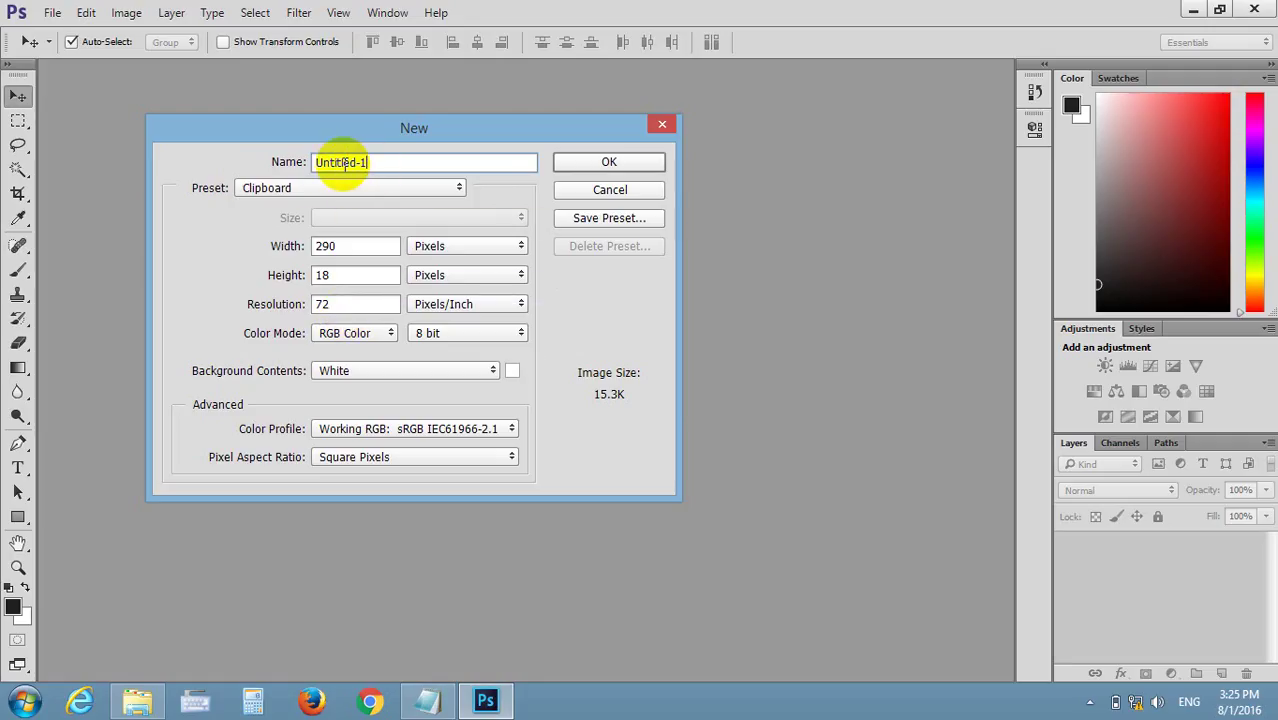
drag(333, 163, 315, 162)
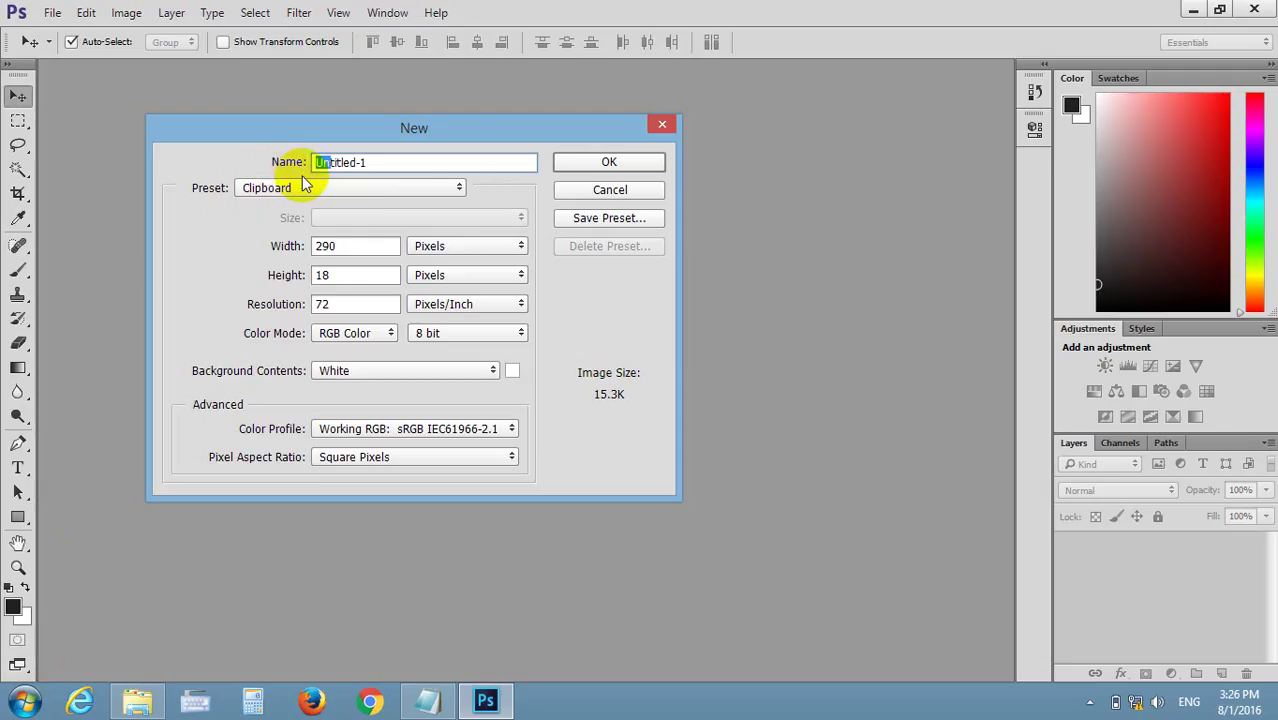
double_click(337, 162)
click(209, 166)
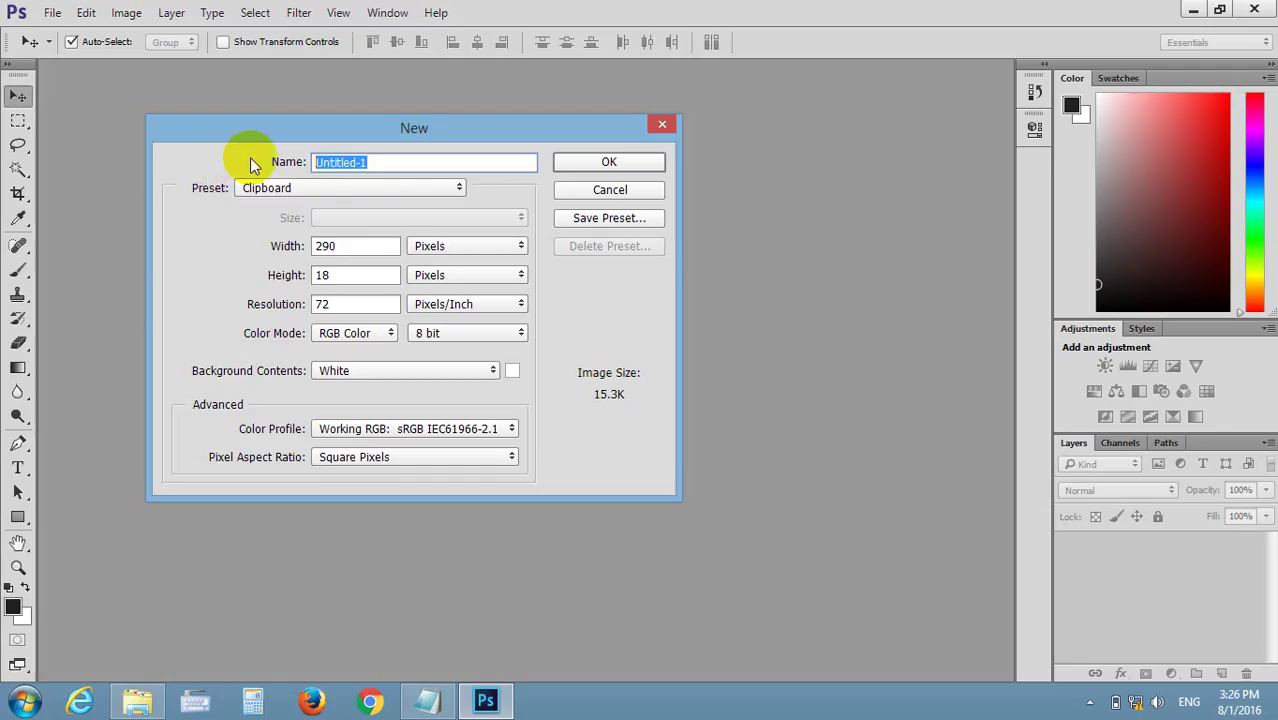
click(372, 162)
drag(387, 163, 307, 163)
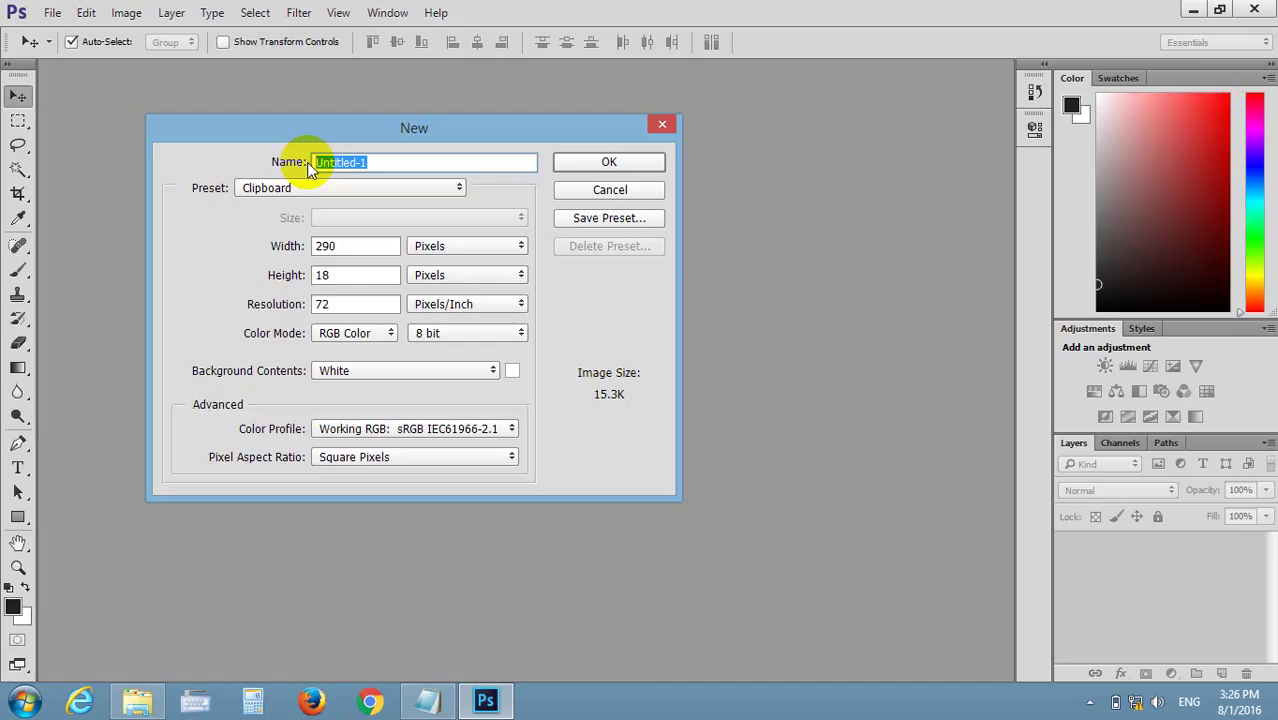
Name the new document Lesson, set it to 300 × 300 pixels, and create it
text(Lesson)
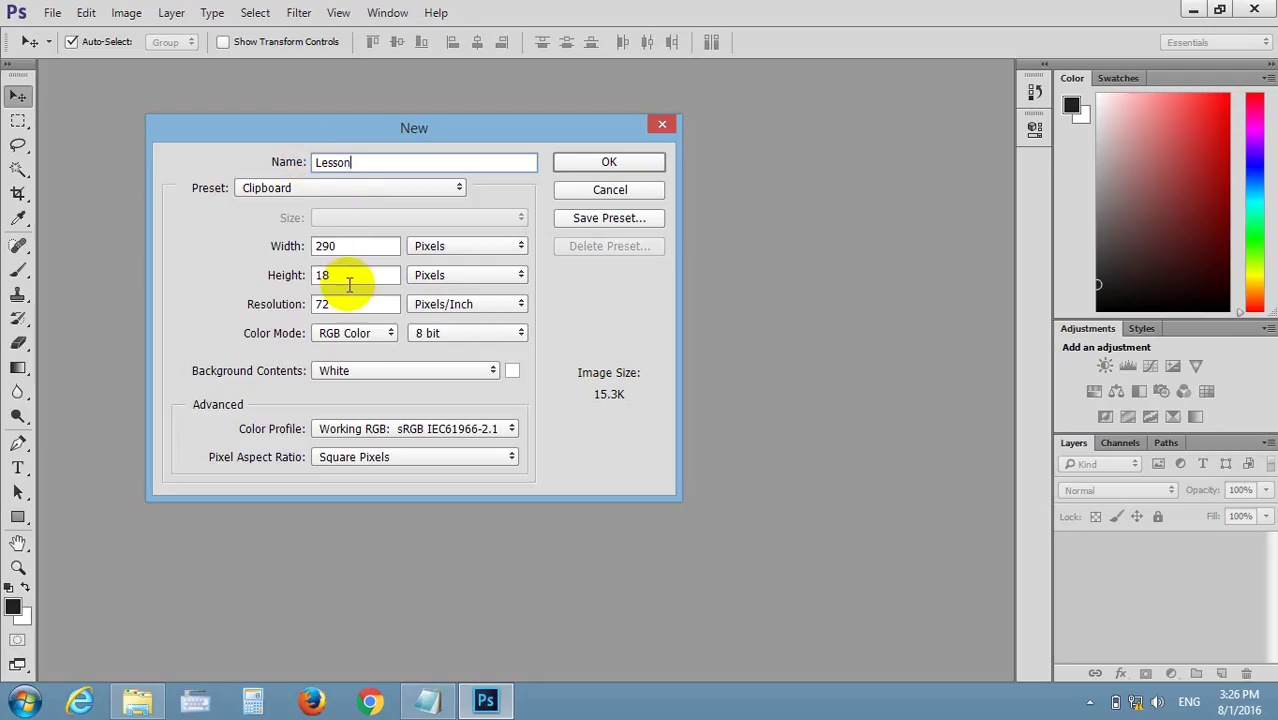
double_click(342, 277)
text(300)
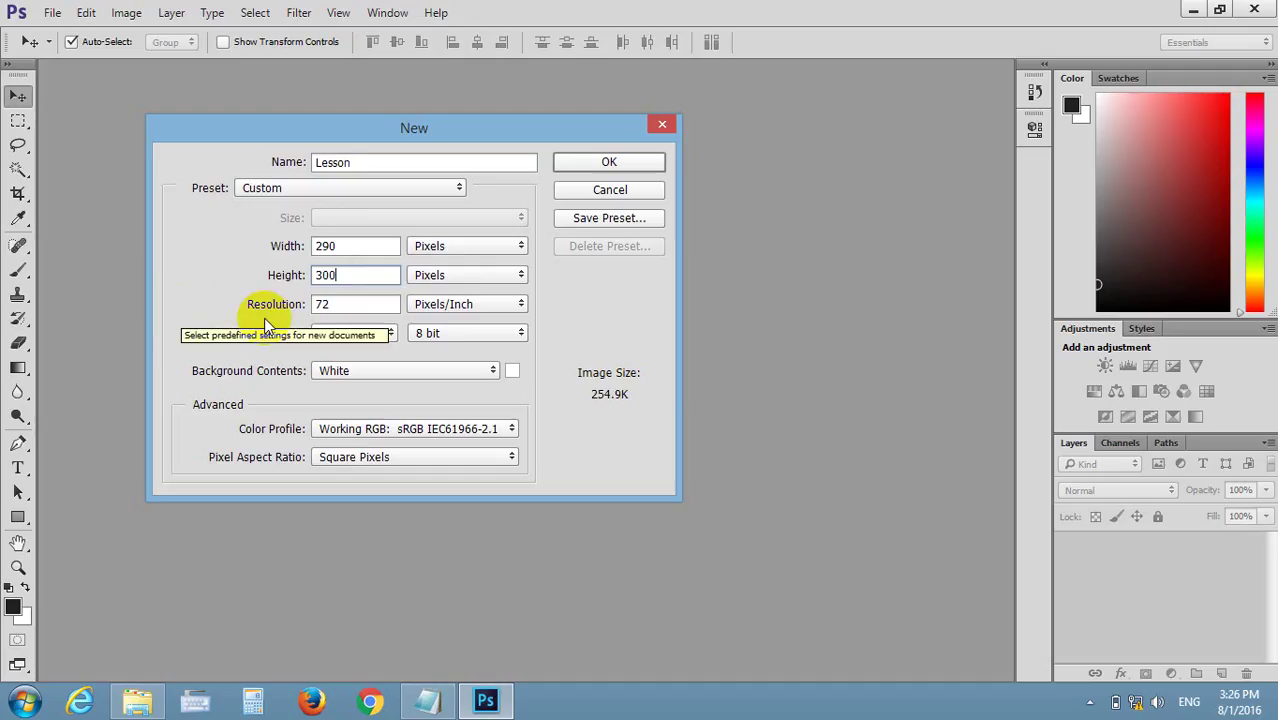
double_click(343, 250)
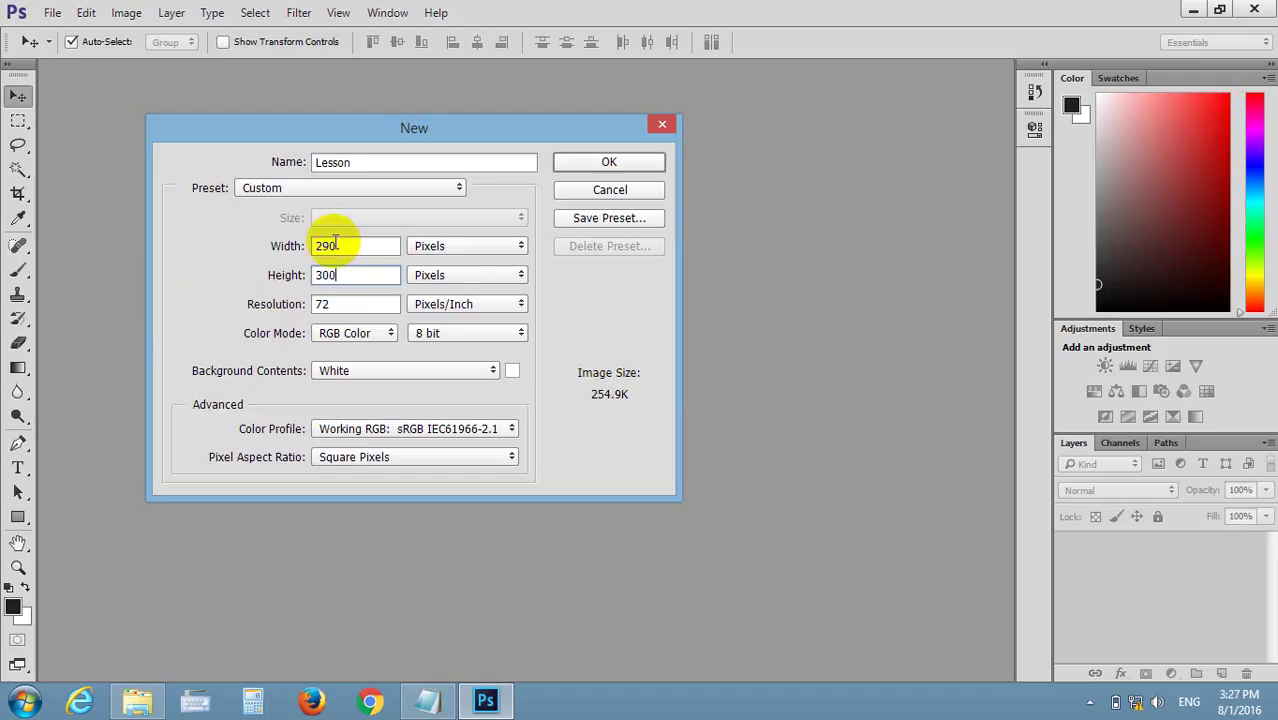
text(300)
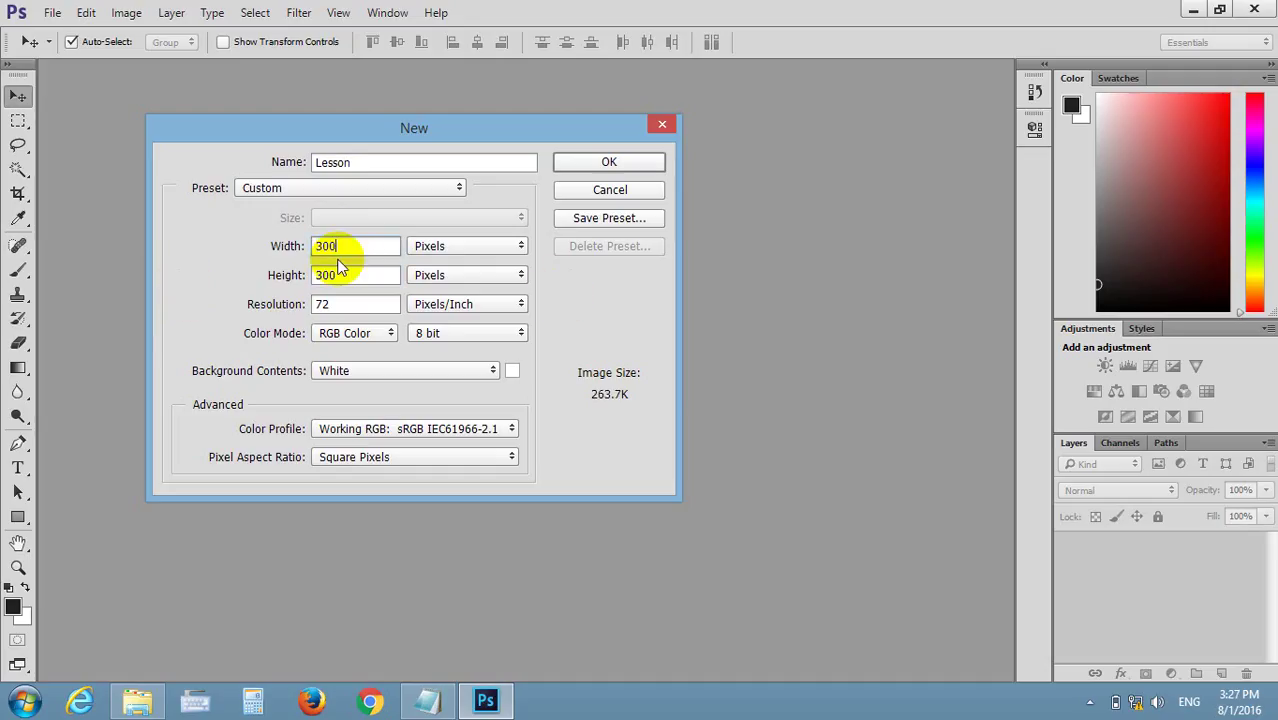
drag(370, 160, 298, 166)
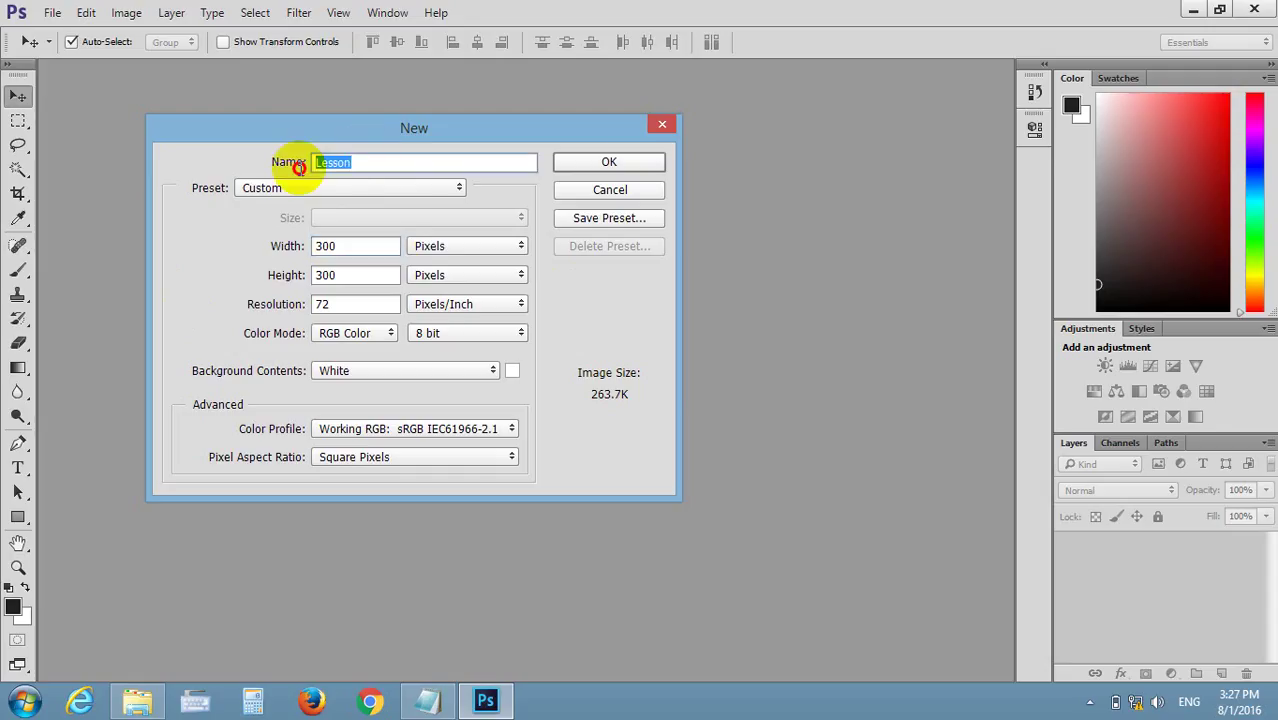
click(628, 160)
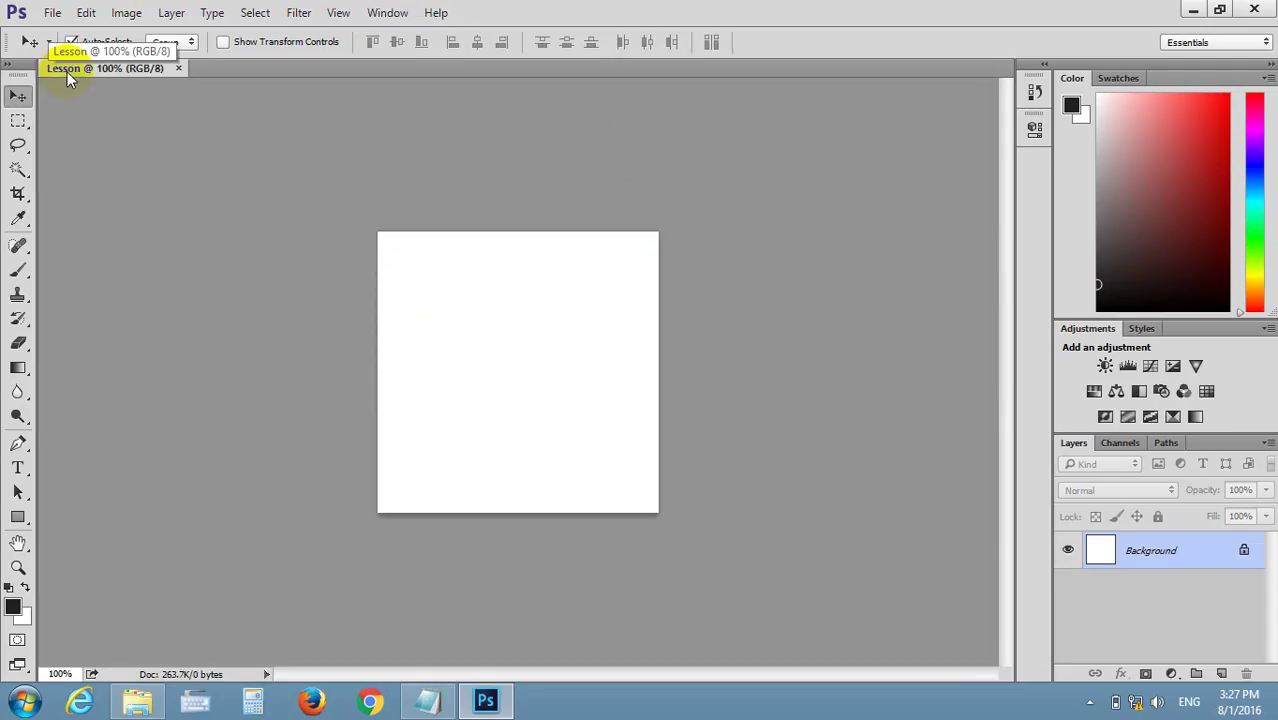
Turn on Windows Magnifier to enlarge the screen
key(super+plus)
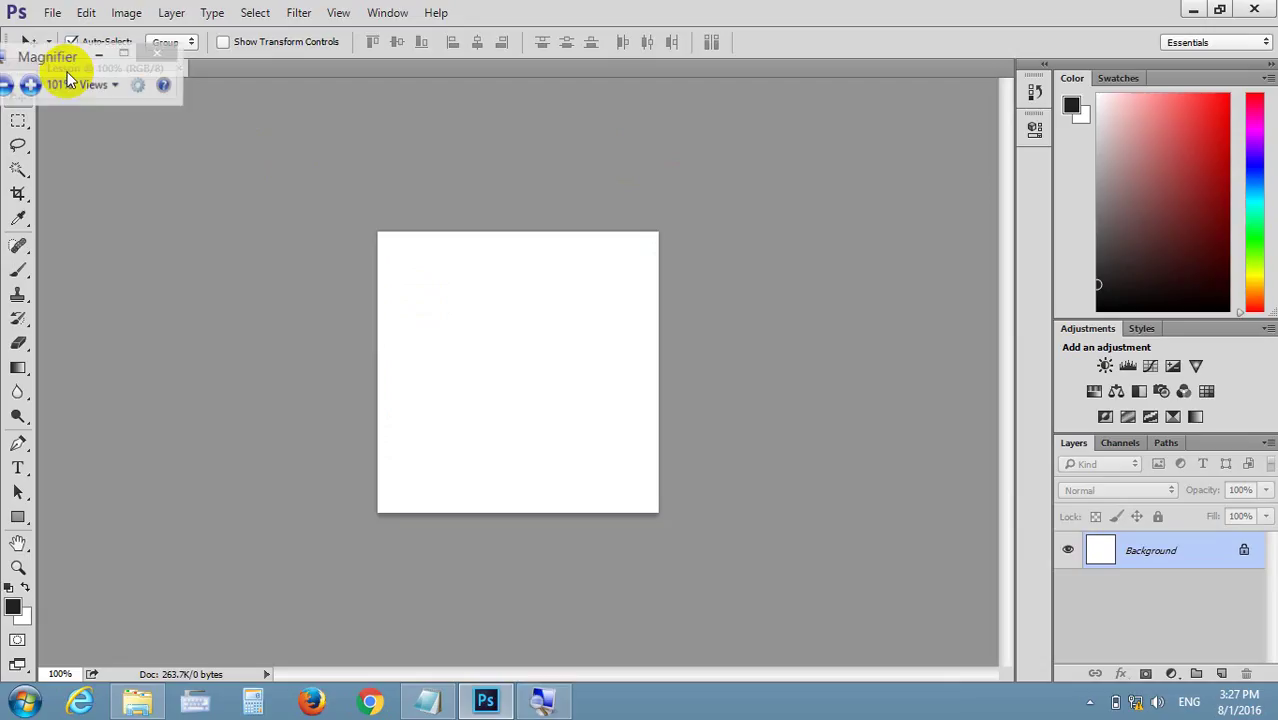
key(super+plus)
key(super+plus)
key(super+plus)
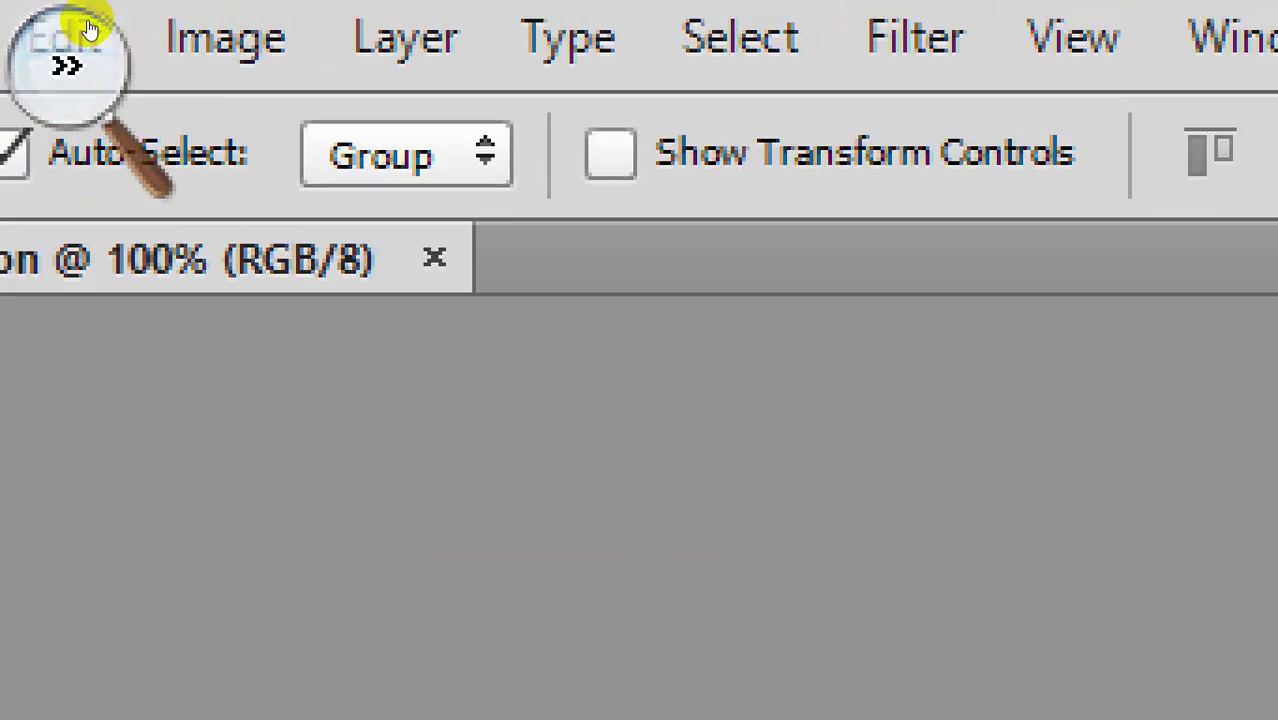
click(212, 33)
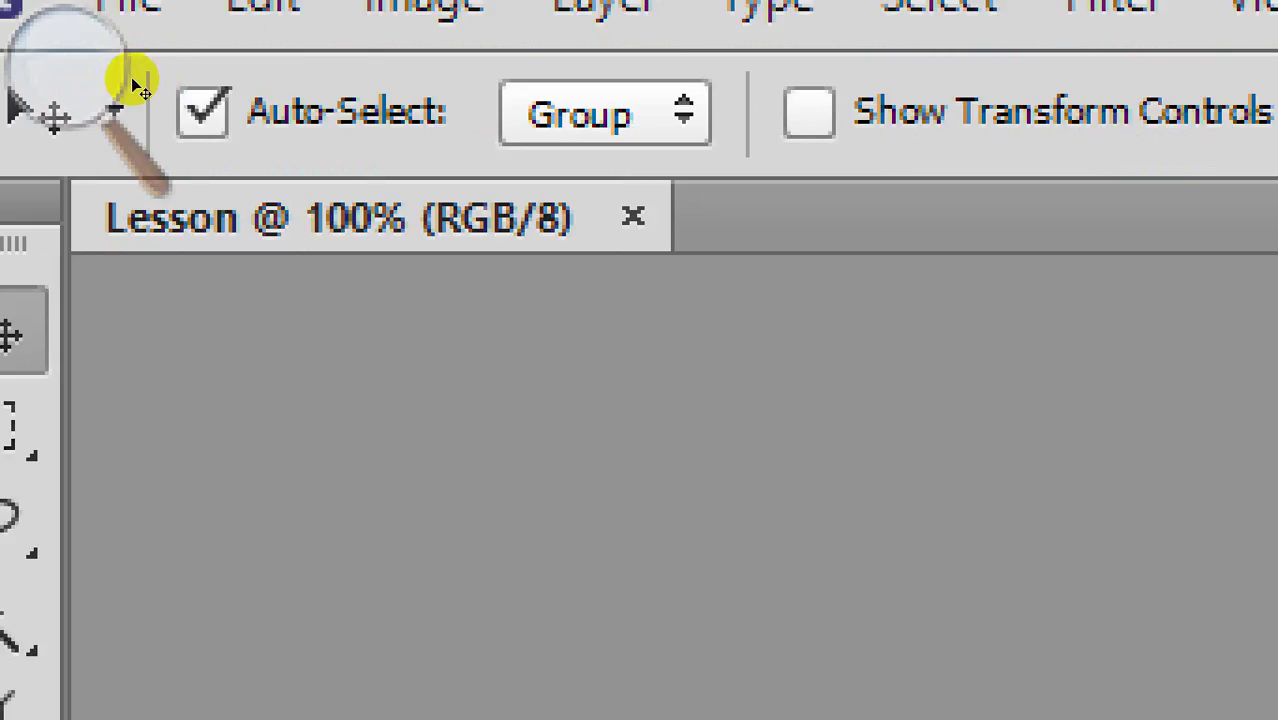
Zoom the Lesson canvas out to about 16.7%, then turn Magnifier off
key(ctrl+minus)
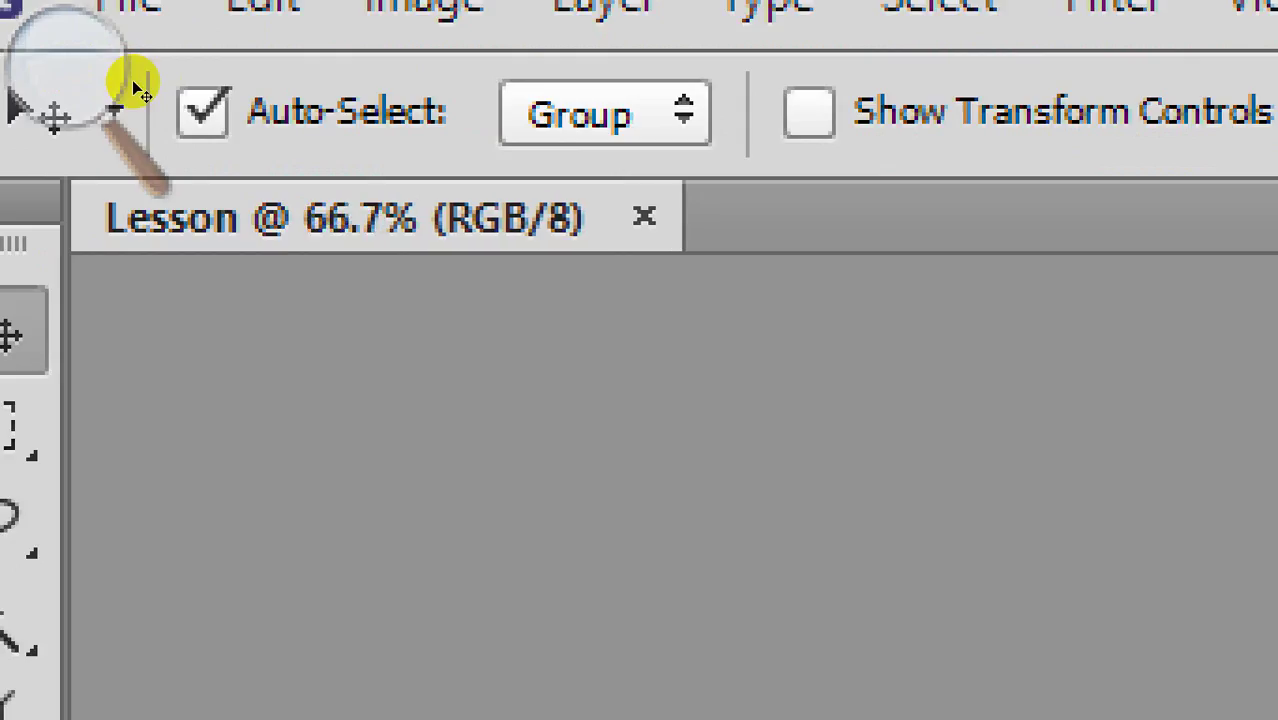
key(ctrl+minus)
key(ctrl+minus)
key(ctrl+minus)
key(ctrl+minus)
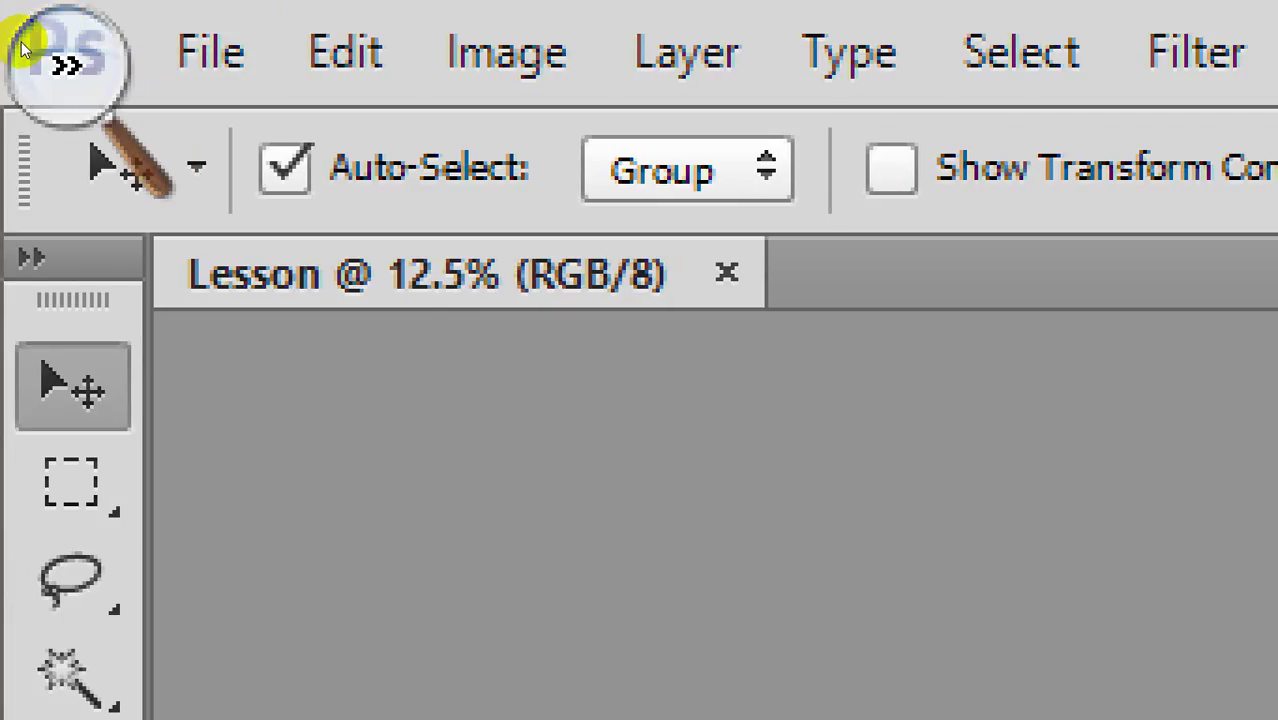
key(ctrl+minus)
key(ctrl+minus)
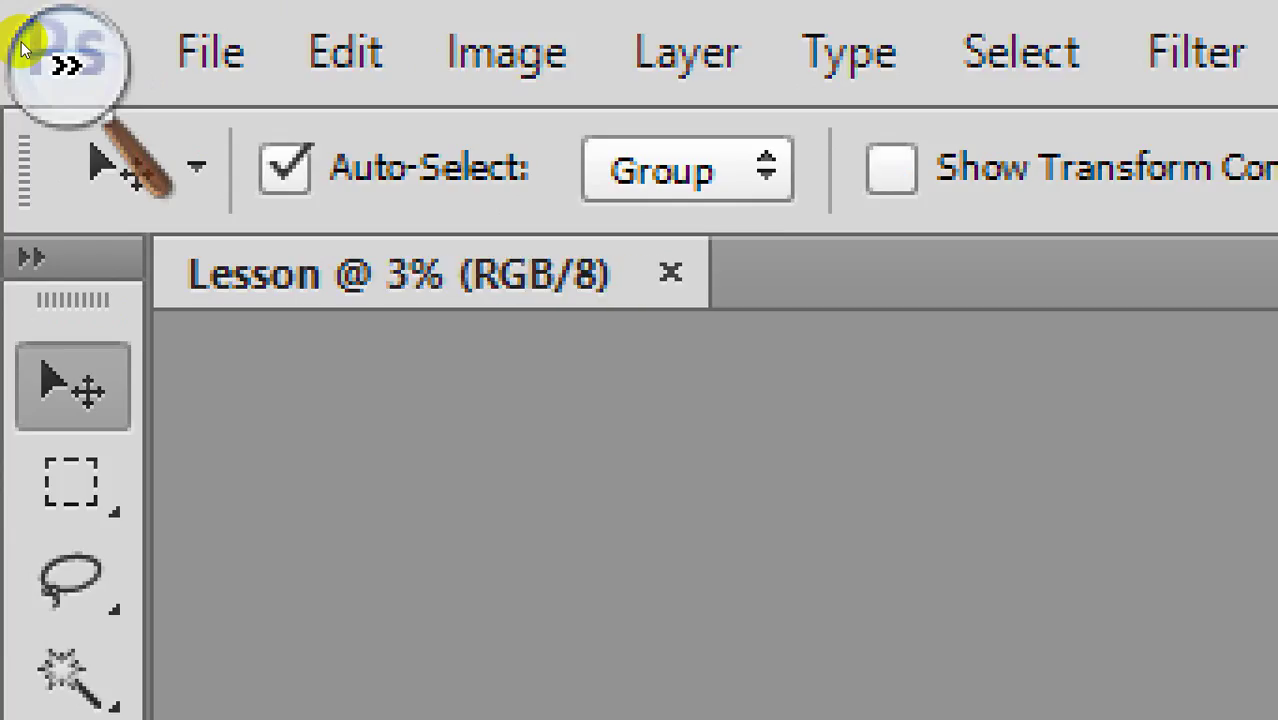
key(ctrl+0)
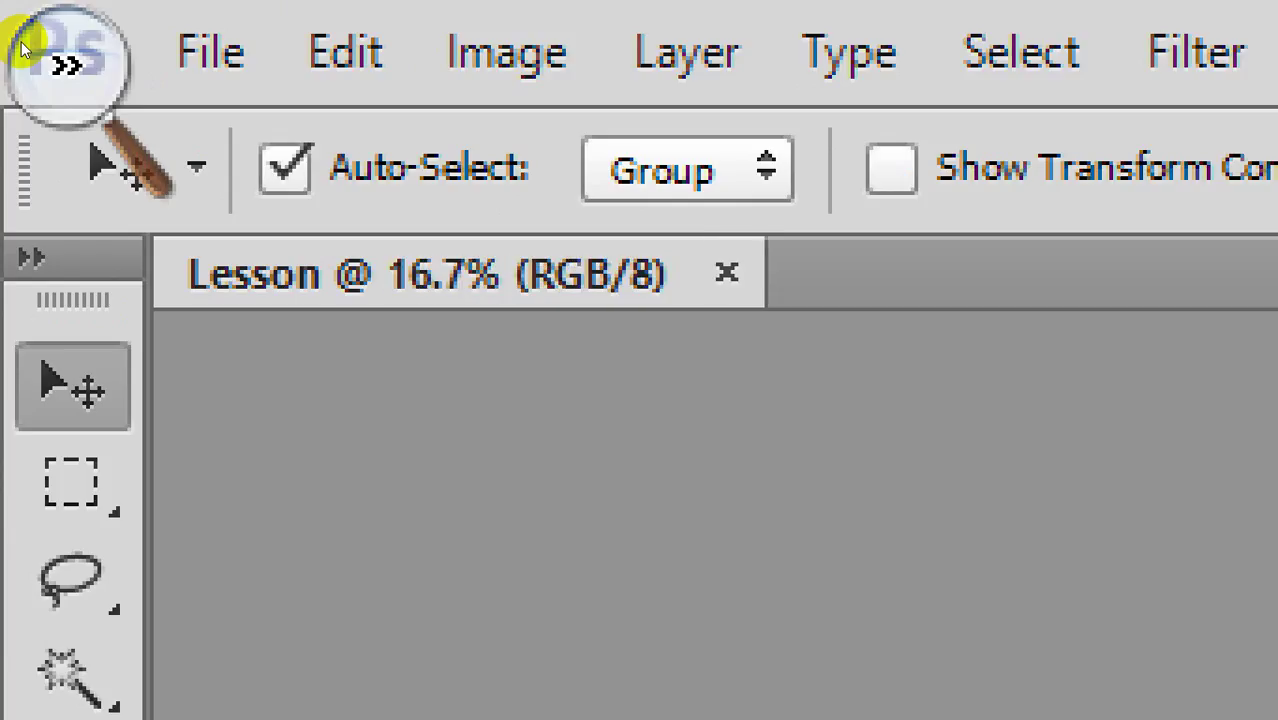
click(22, 12)
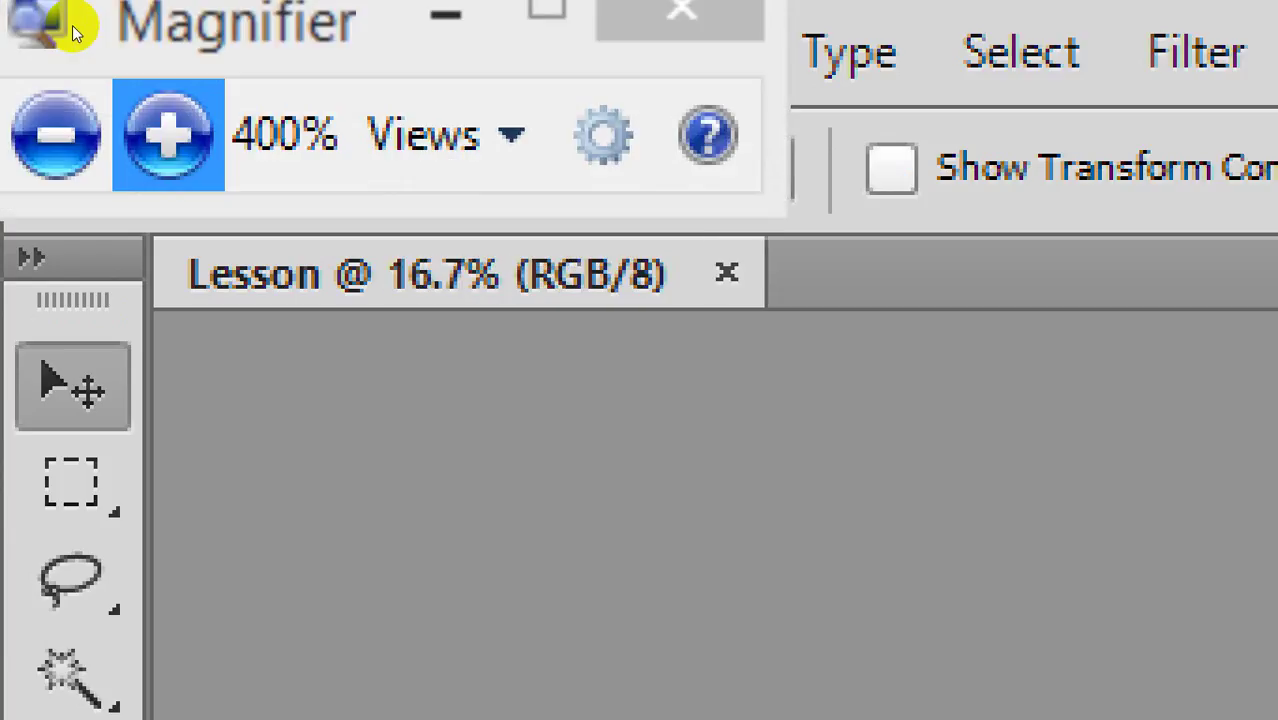
click(176, 8)
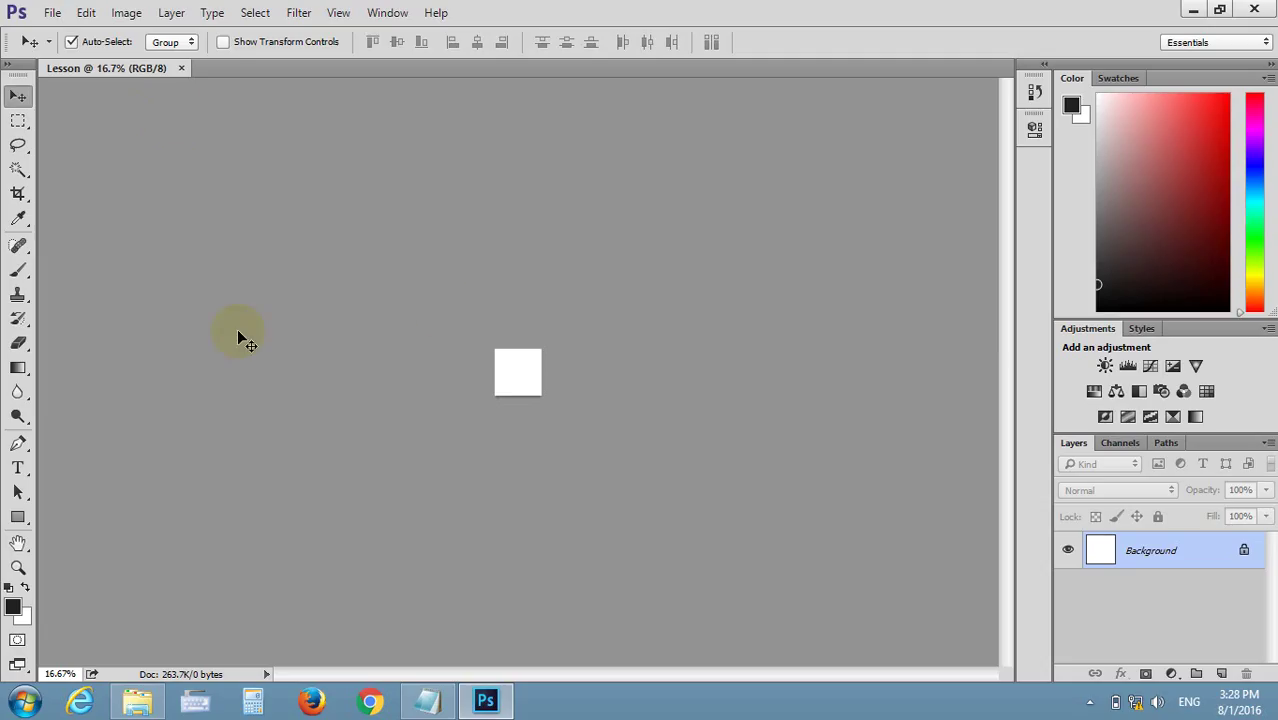
Zoom the Lesson canvas in and out with Ctrl++ and Ctrl+-, ending at 100%
click(481, 273)
key(super)
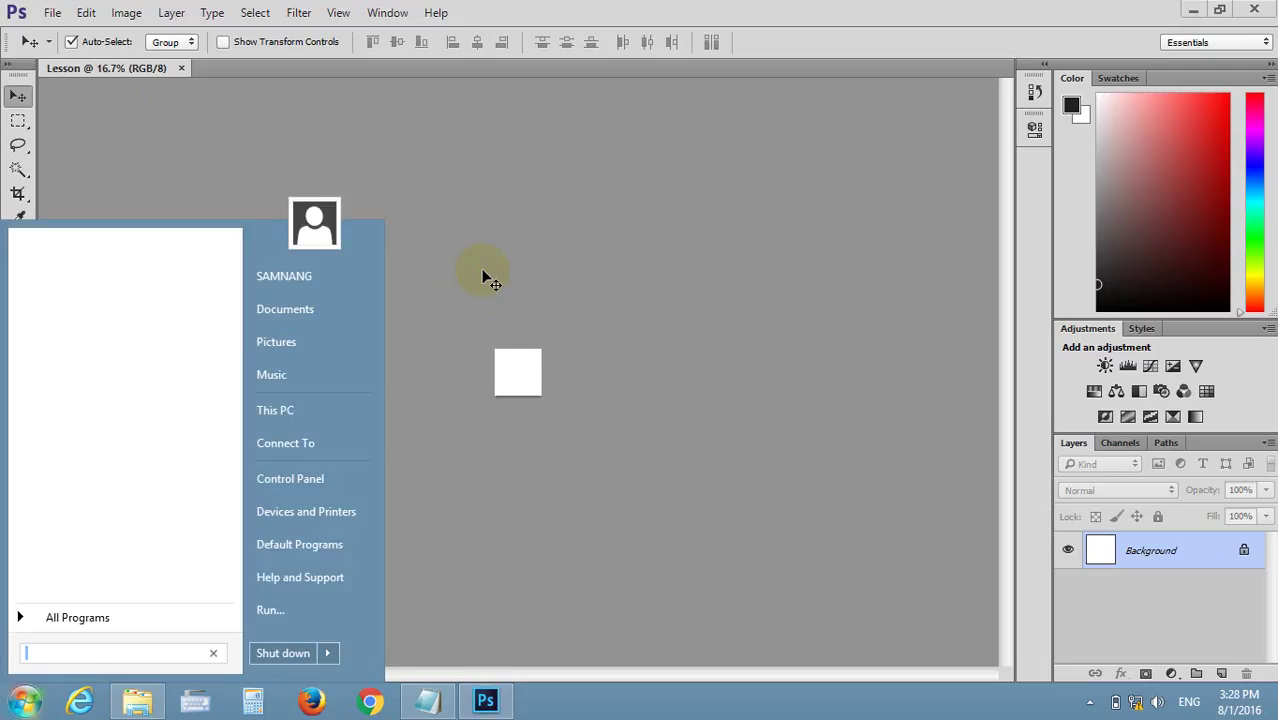
key(Escape)
key(ctrl+plus)
key(ctrl+plus)
key(ctrl+plus)
key(ctrl+plus)
key(ctrl+plus)
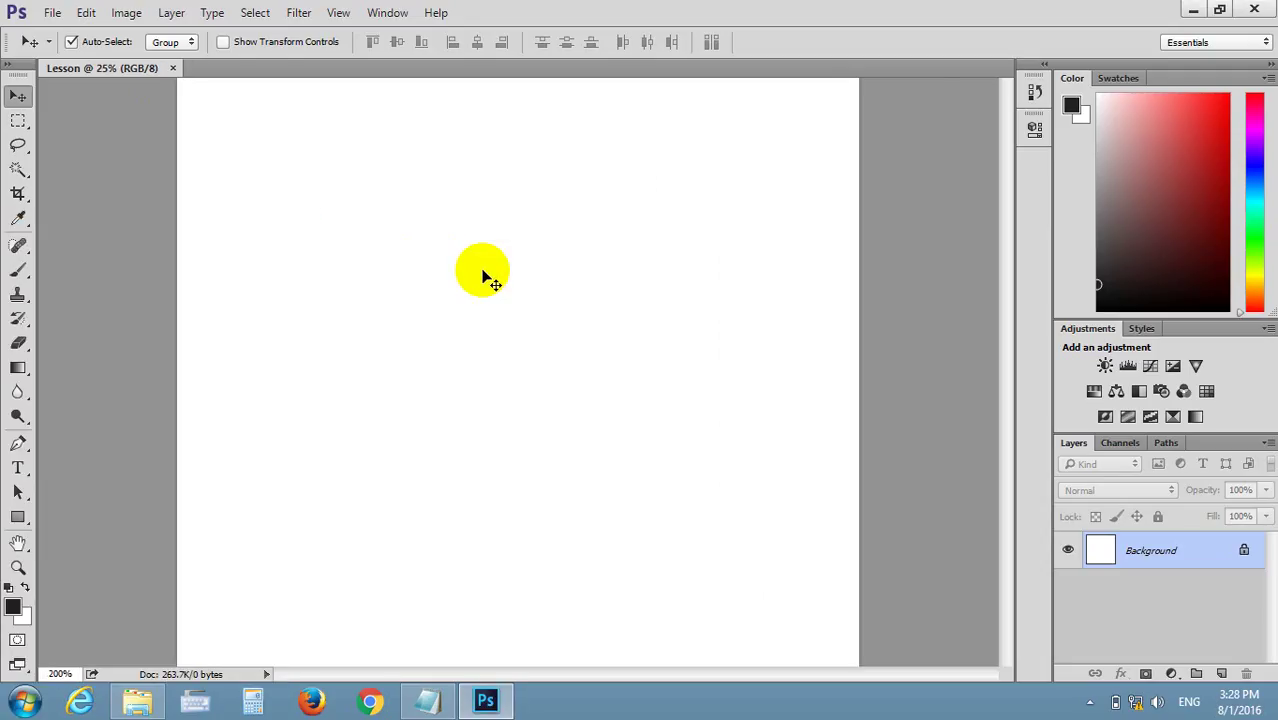
key(ctrl+plus)
key(ctrl+minus)
key(ctrl+minus)
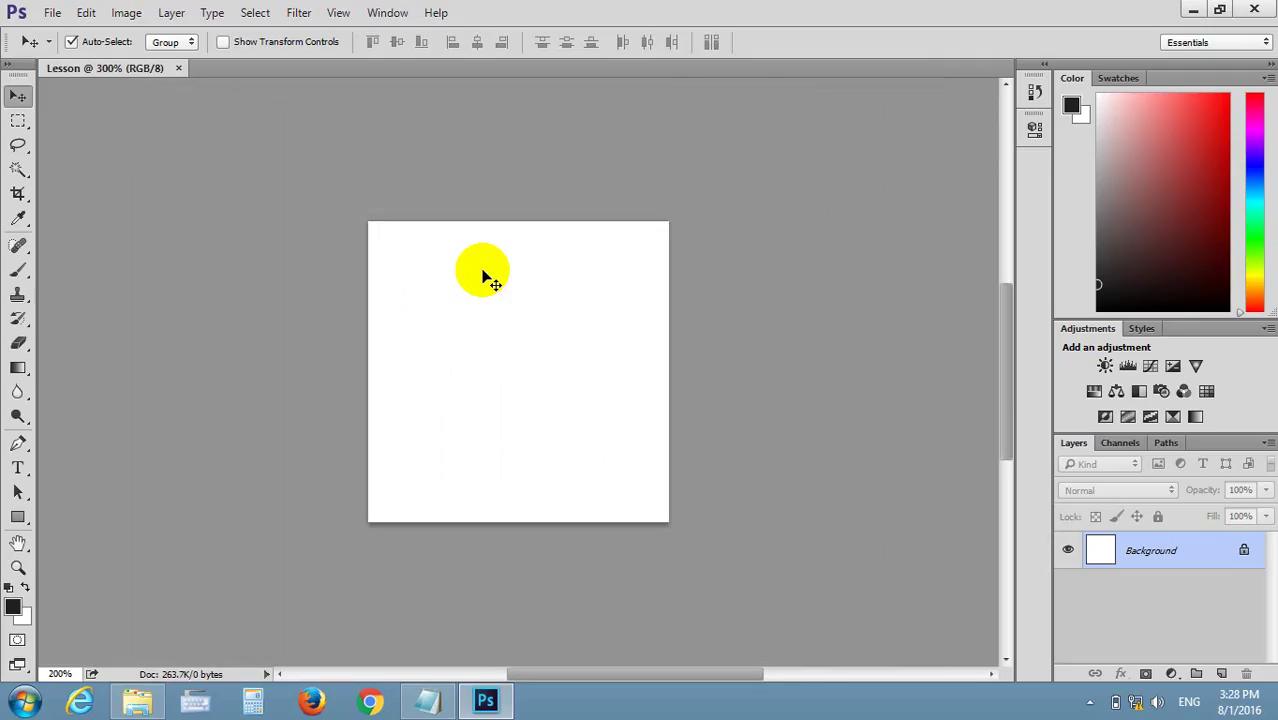
key(ctrl+minus)
key(ctrl+plus)
key(ctrl+plus)
key(ctrl+plus)
key(ctrl+plus)
key(ctrl+minus)
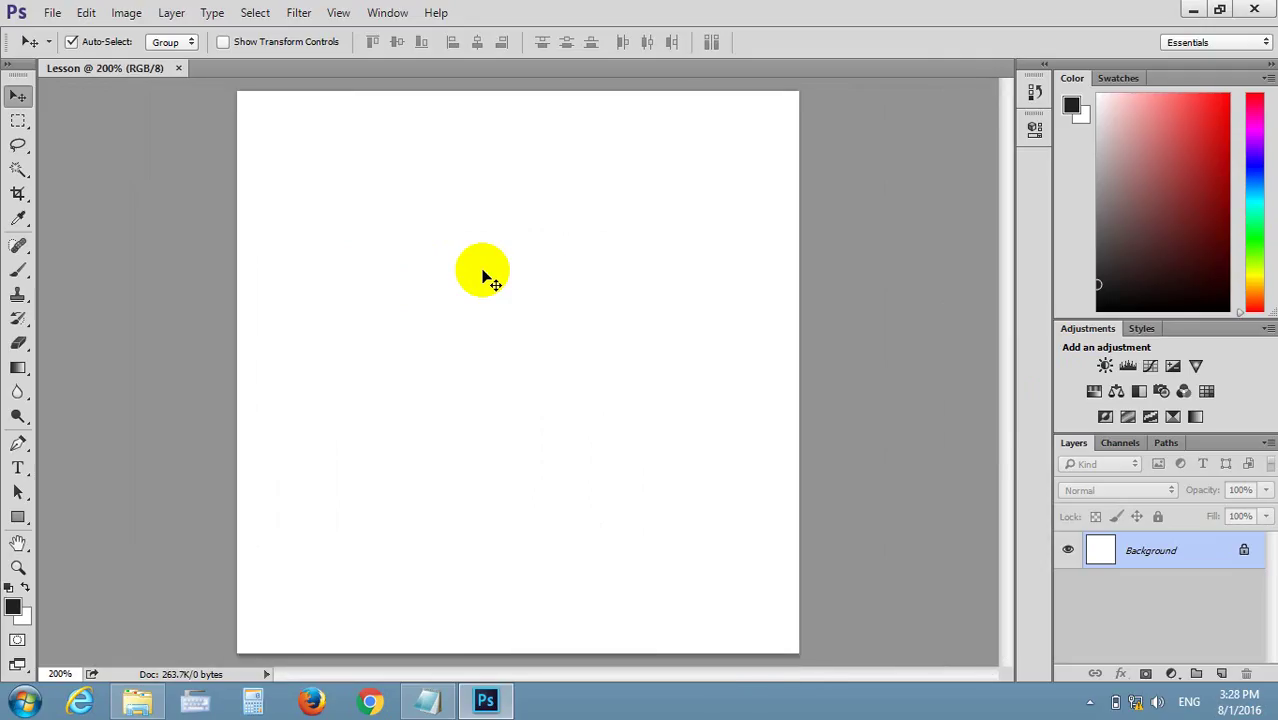
key(ctrl+minus)
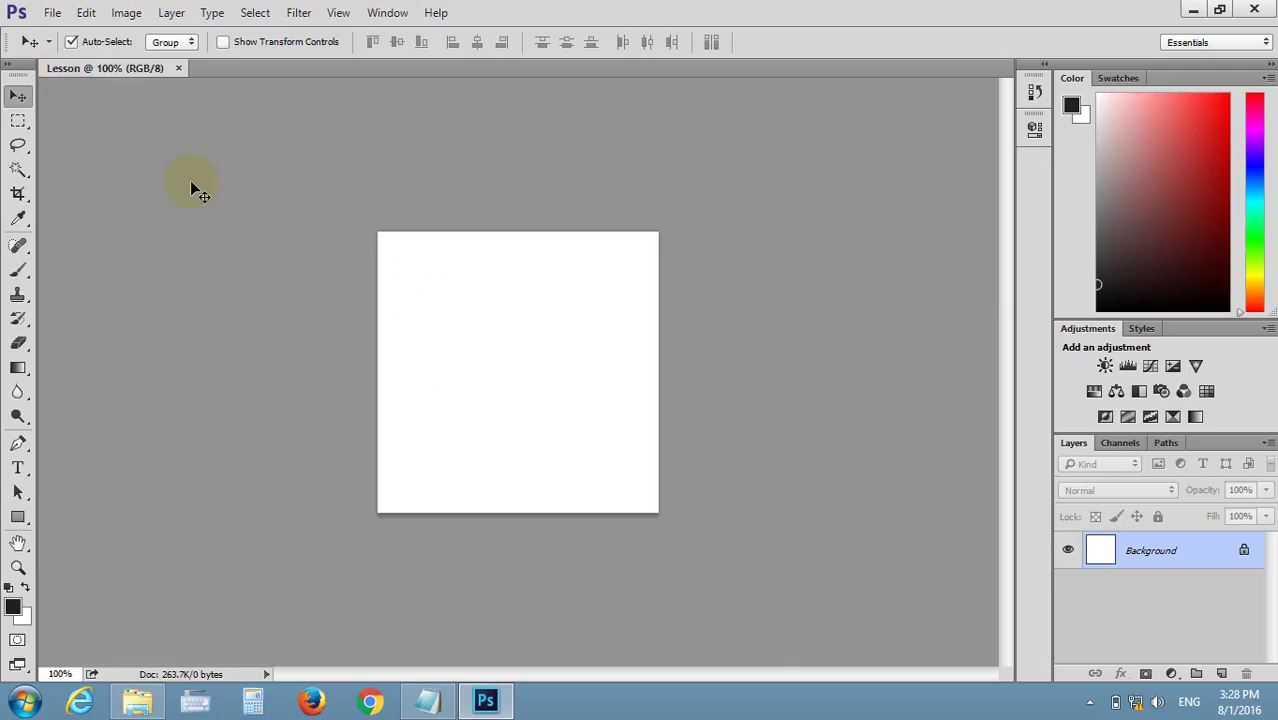
Save the document as Lesson.psd to the Desktop folder, then minimise Photoshop
click(50, 12)
click(100, 219)
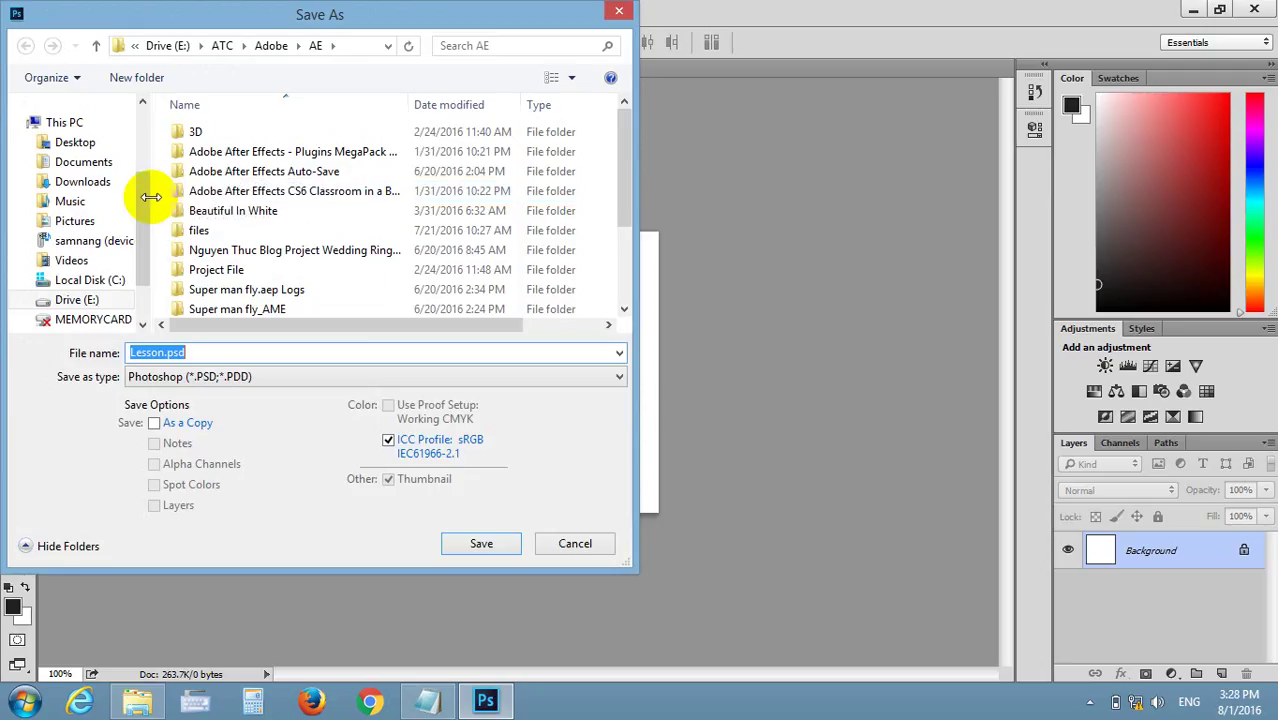
drag(143, 188, 140, 120)
click(85, 131)
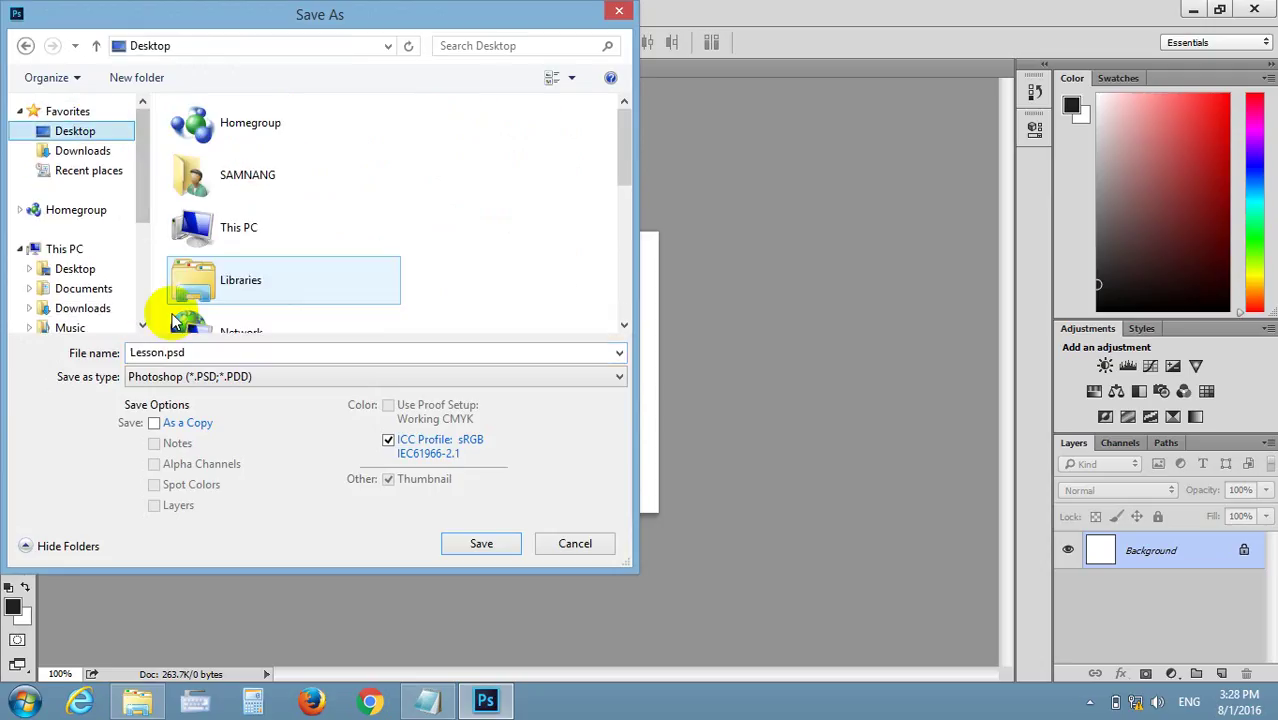
click(463, 537)
click(1191, 10)
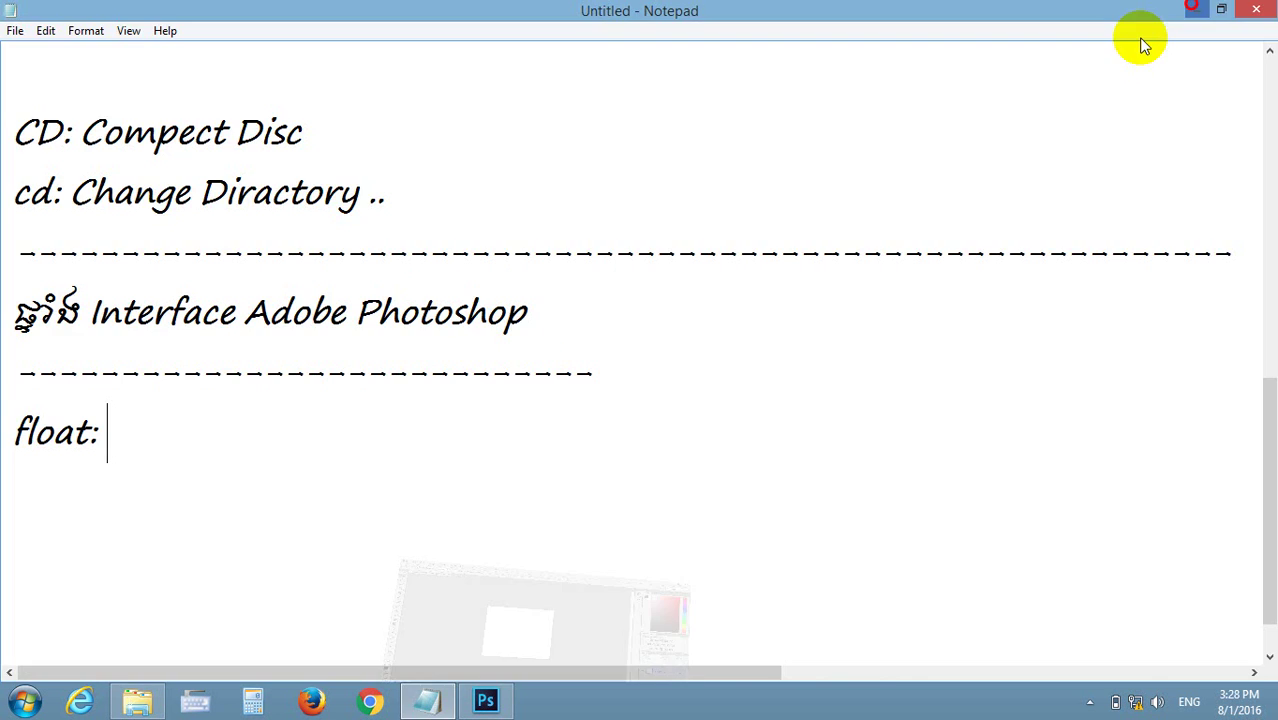
Minimise Notepad and locate the saved Lesson.psd icon on the desktop
click(1192, 9)
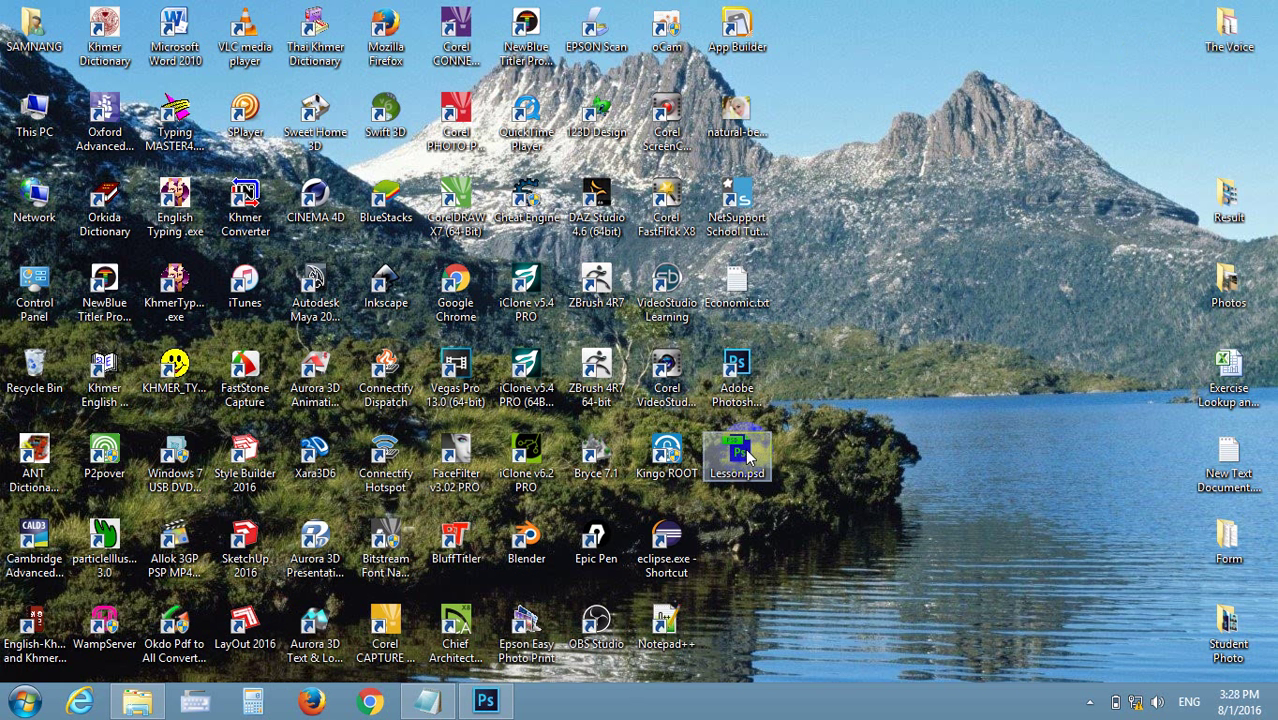
click(755, 481)
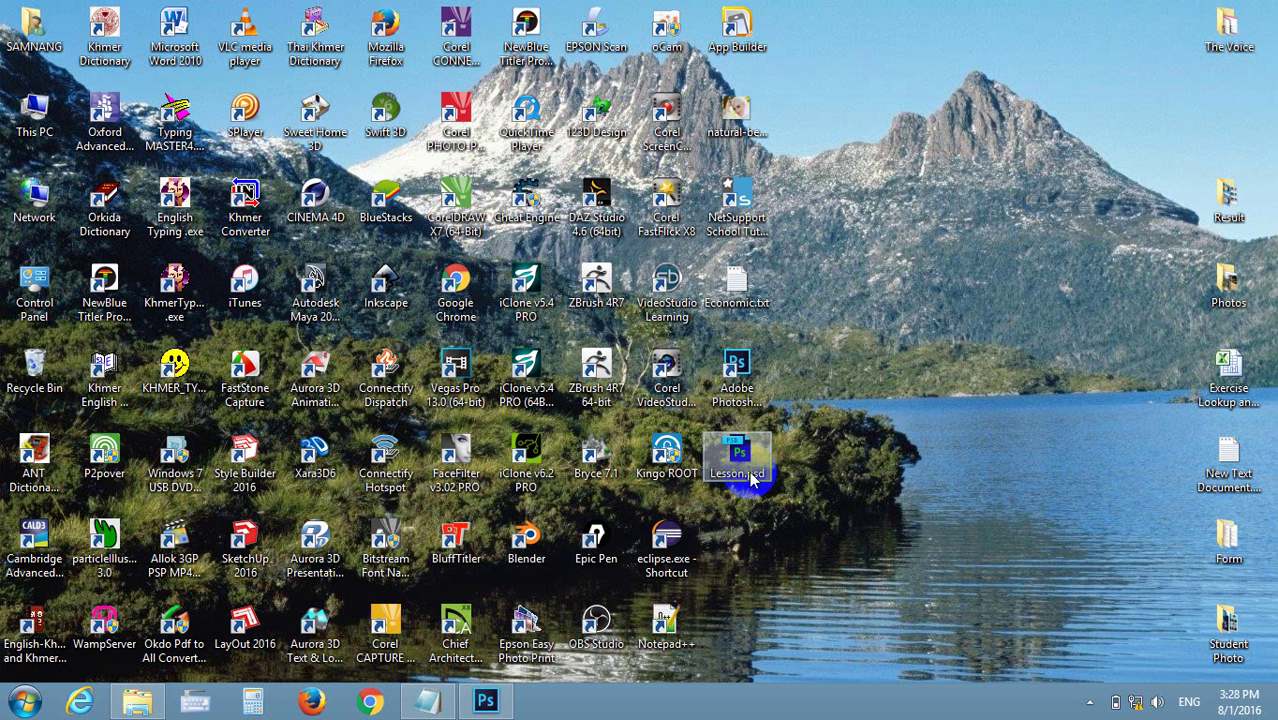
double_click(741, 466)
key(super+plus)
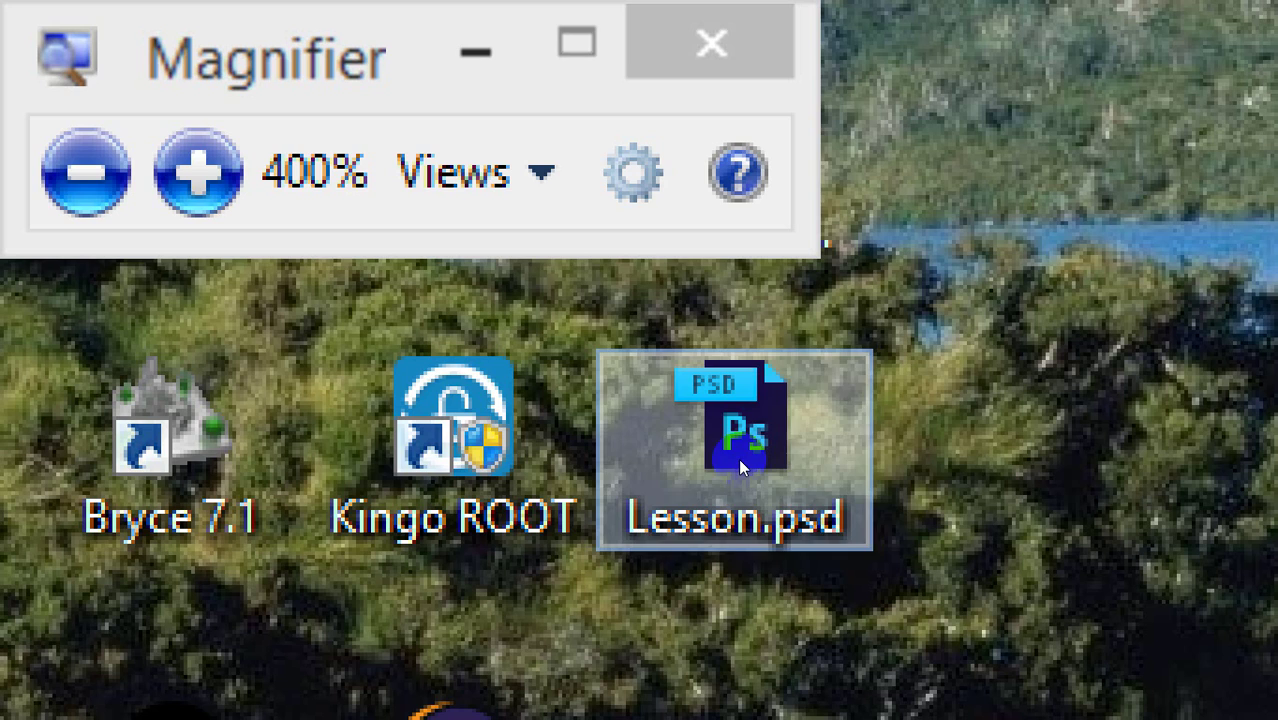
click(726, 465)
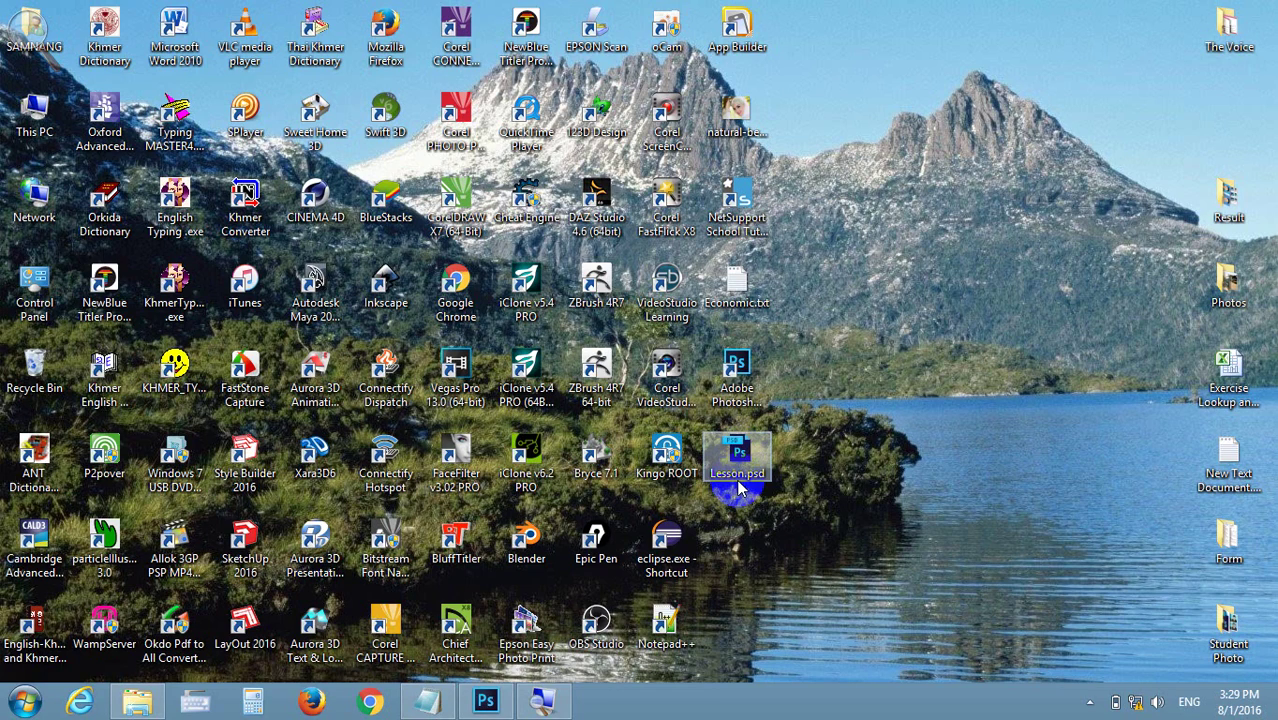
click(733, 497)
click(733, 497)
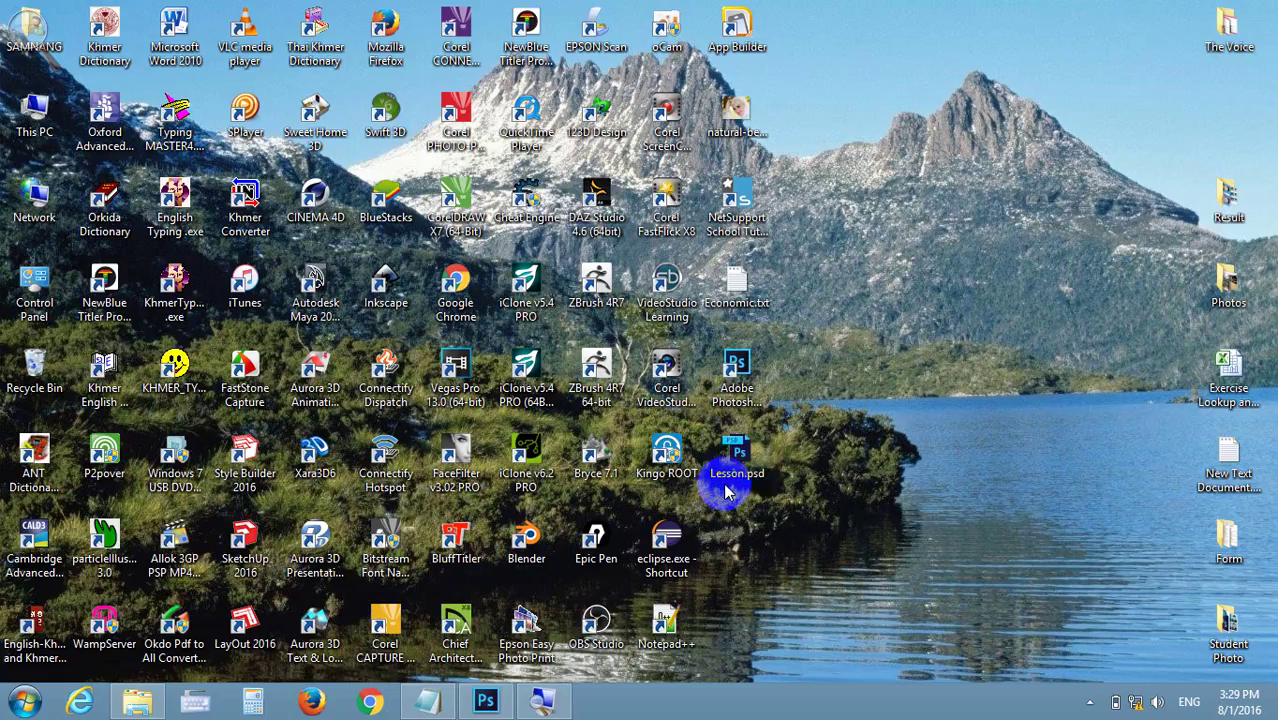
click(731, 503)
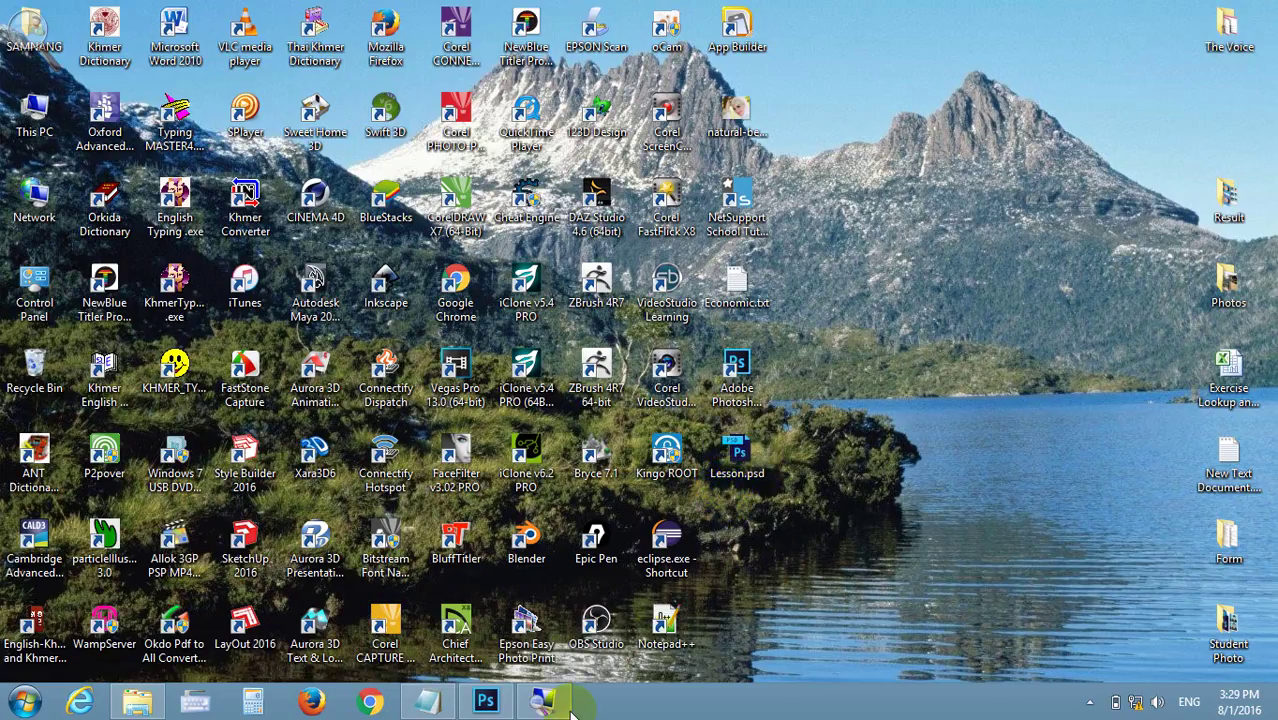
Close the Magnifier window from the taskbar and restore Photoshop
click(542, 700)
right_click(542, 700)
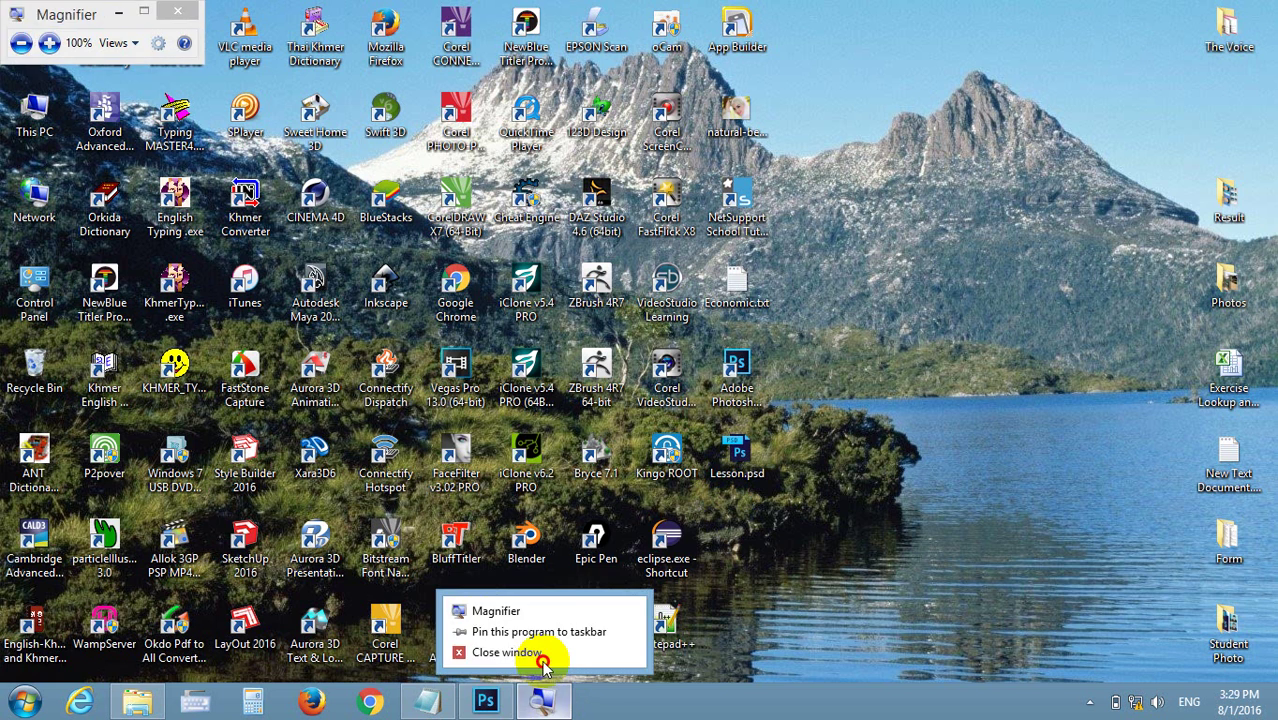
click(542, 657)
click(486, 700)
Close Lesson.psd and start a File > New document named Lesson
click(201, 71)
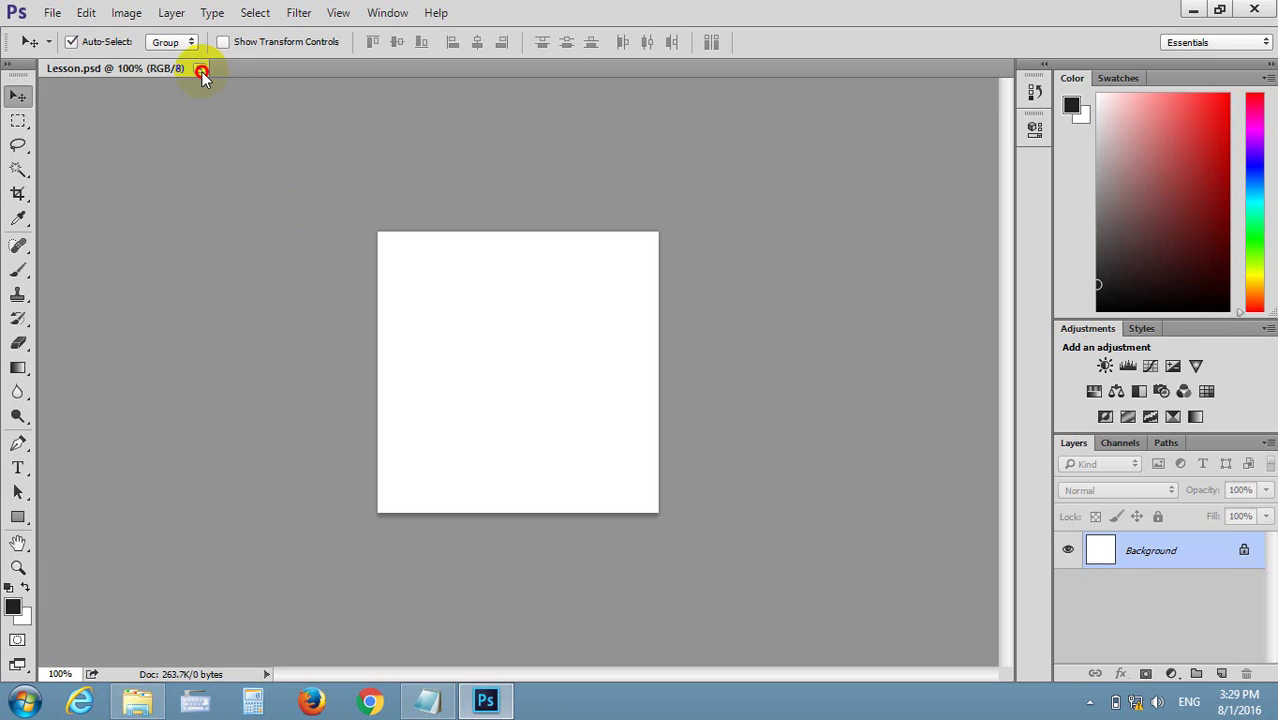
click(55, 14)
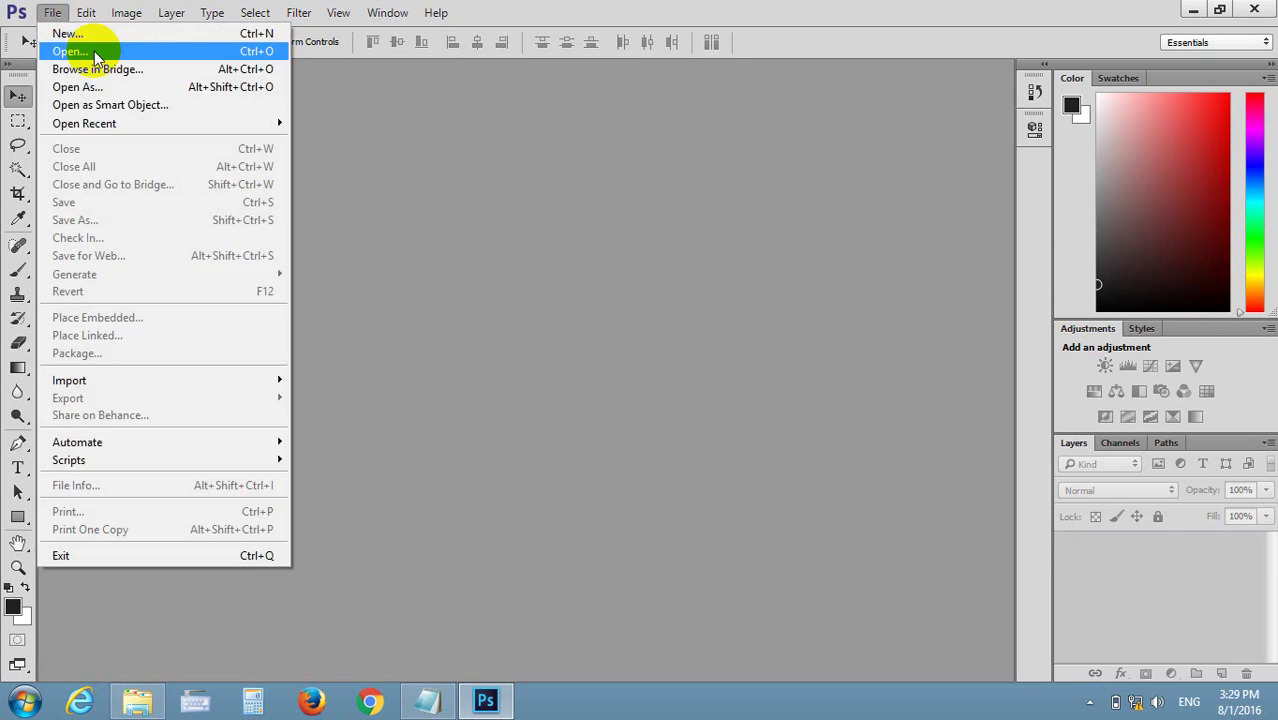
click(80, 32)
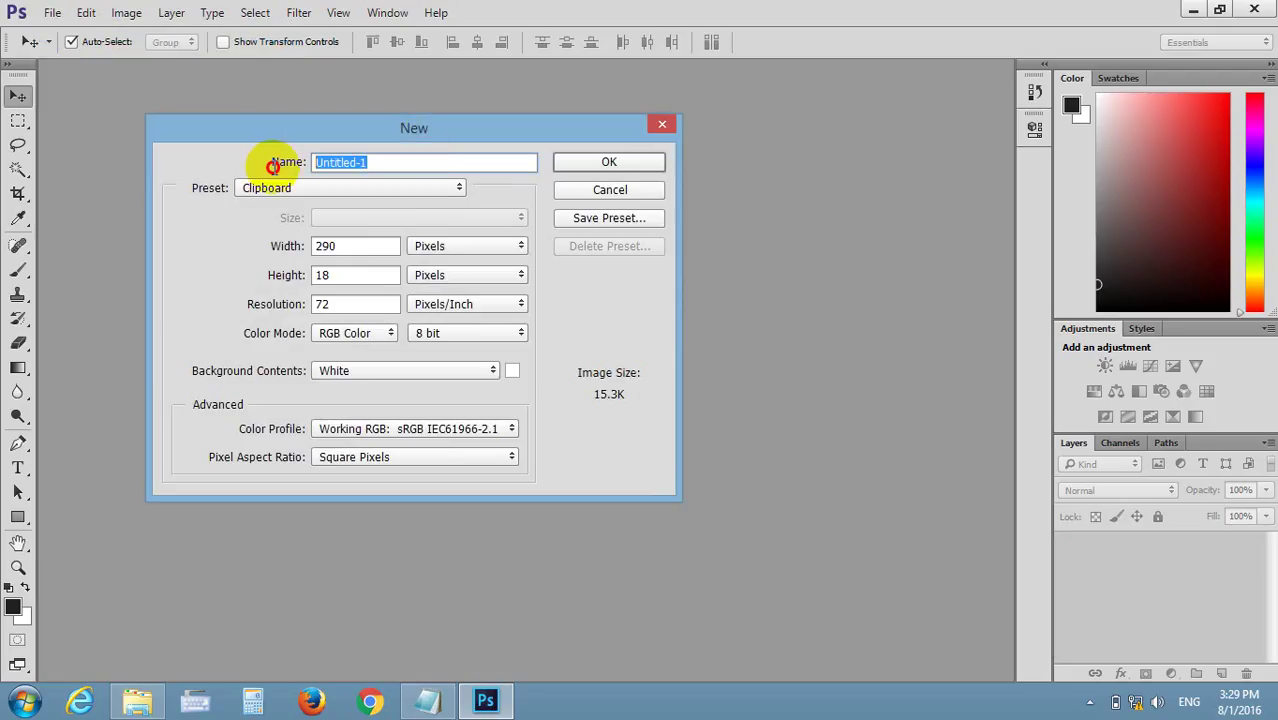
text(Le)
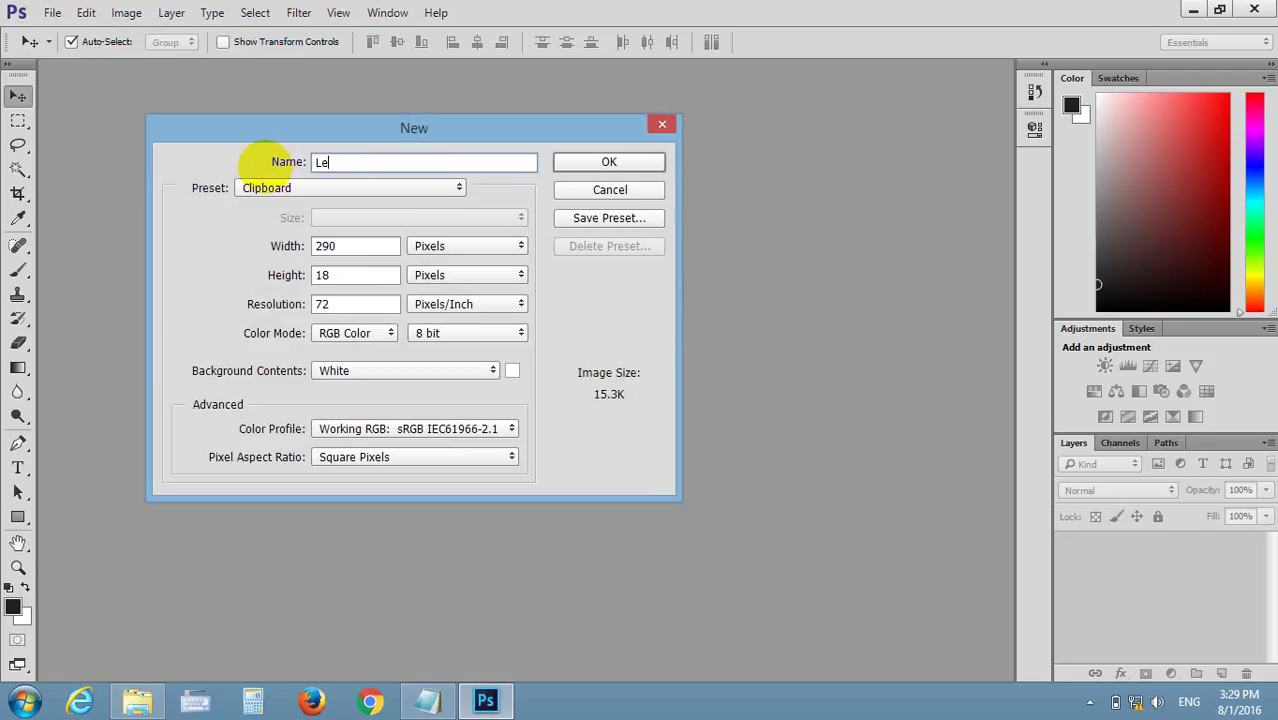
text(sson)
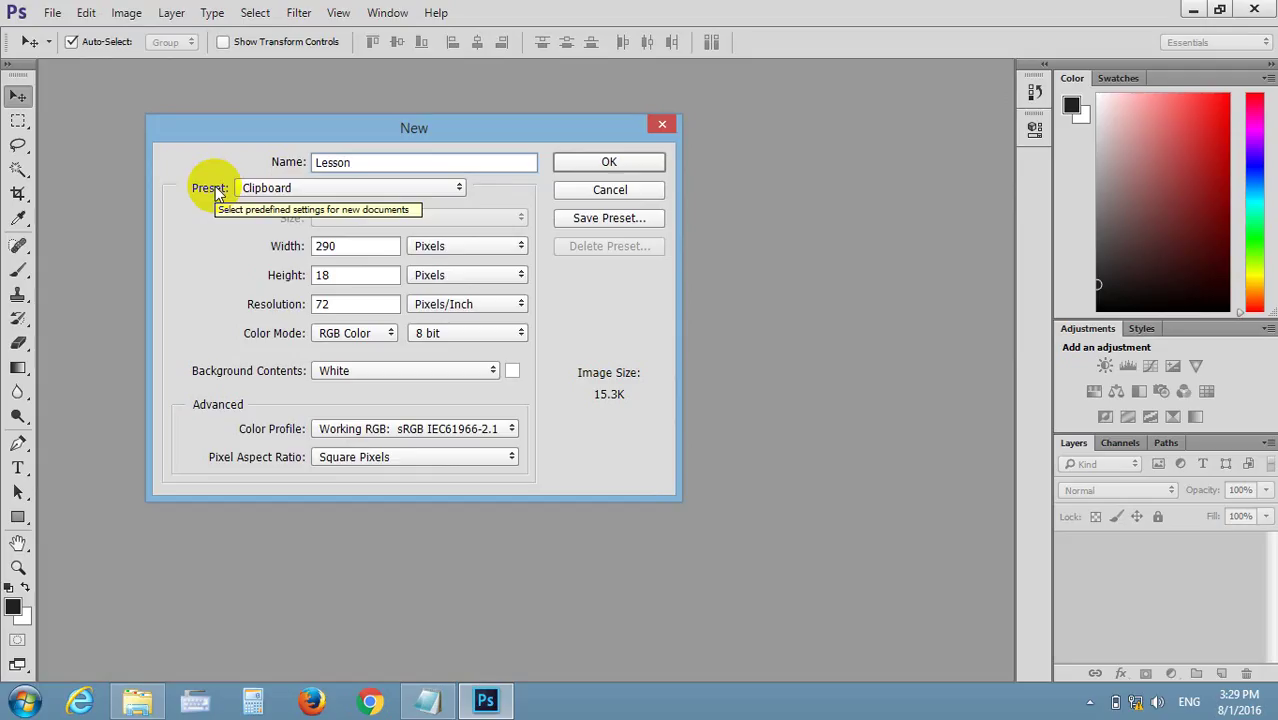
Apply the Default Photoshop Size preset and inspect its 16.02 × 11.99 cm, 28.346 px/cm values
click(290, 188)
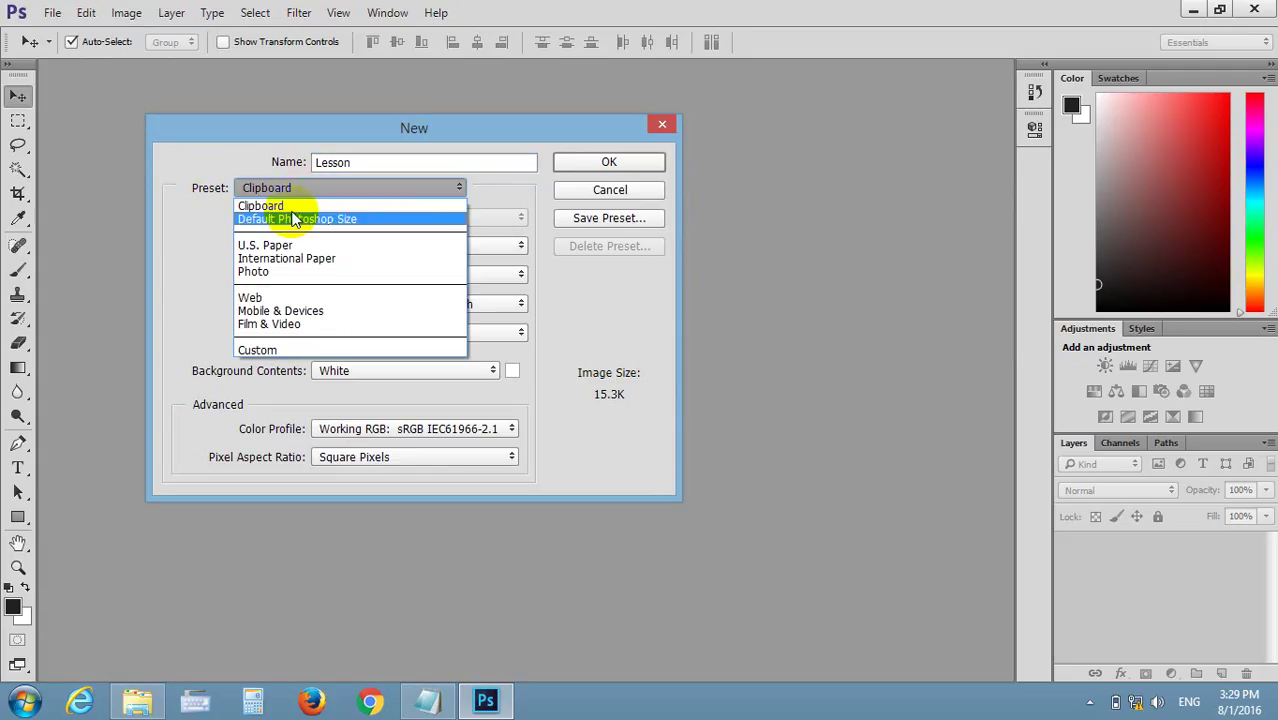
click(310, 205)
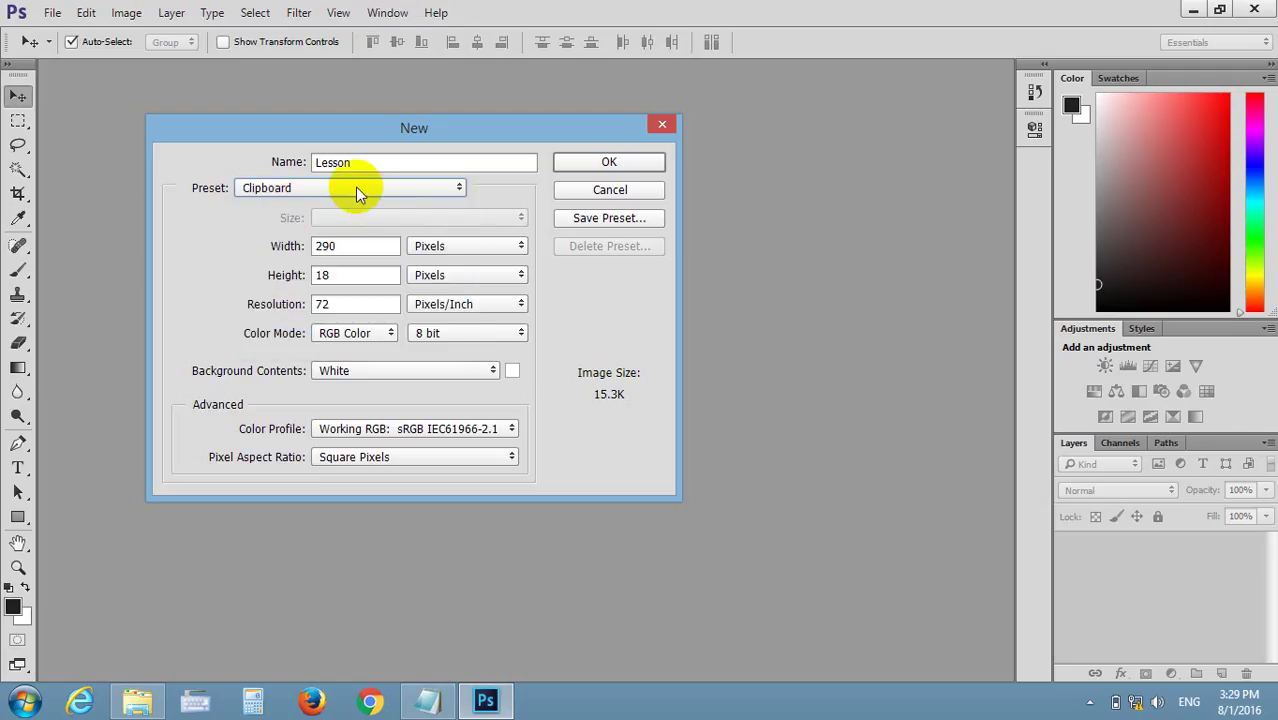
click(357, 190)
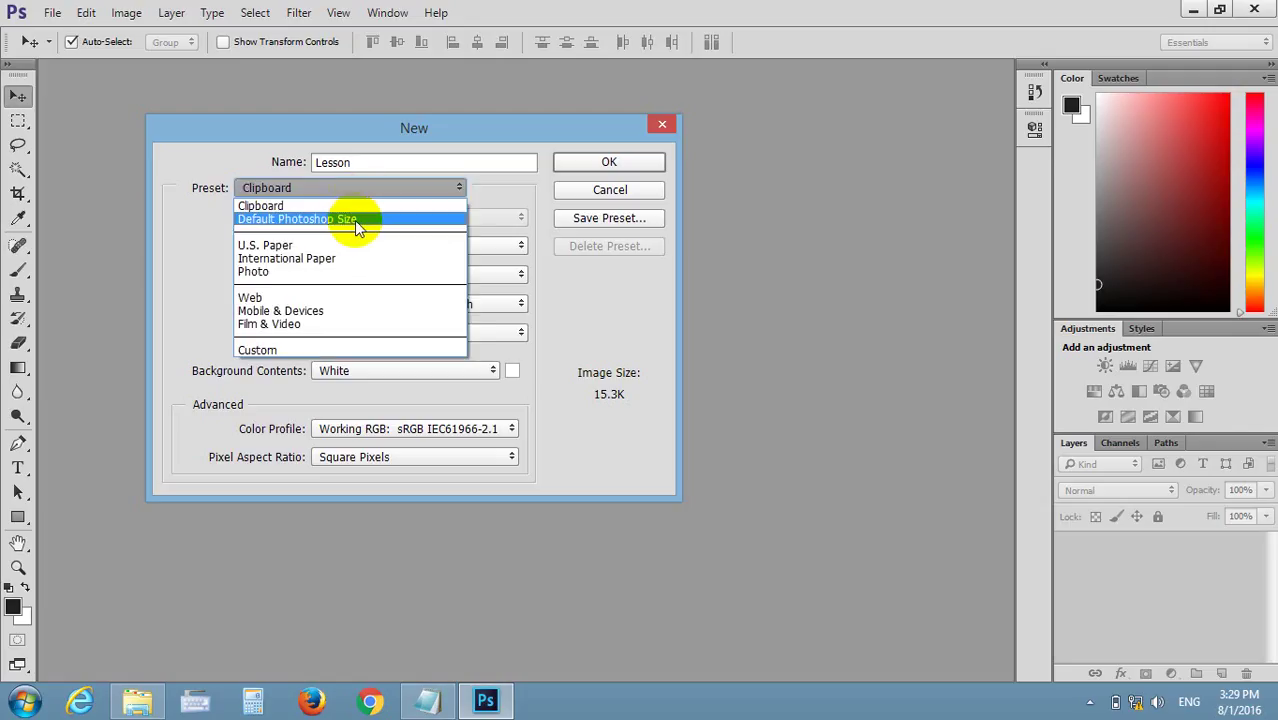
click(357, 220)
click(309, 249)
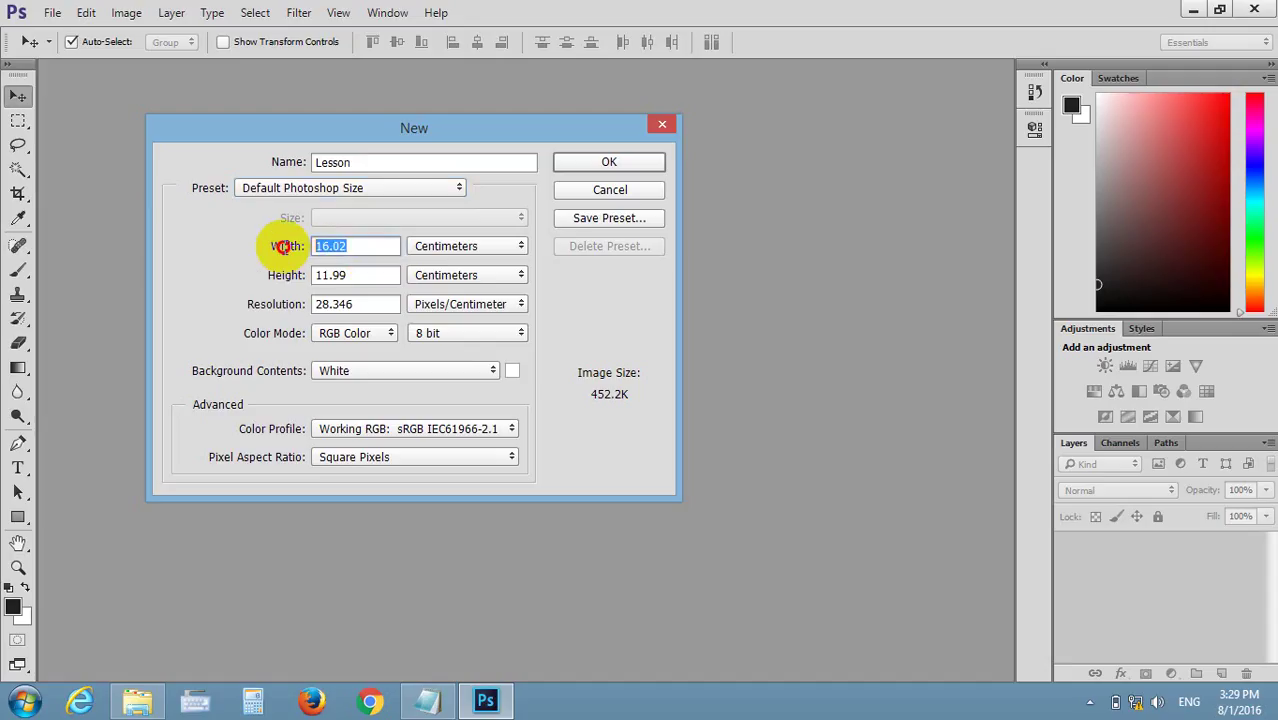
click(355, 272)
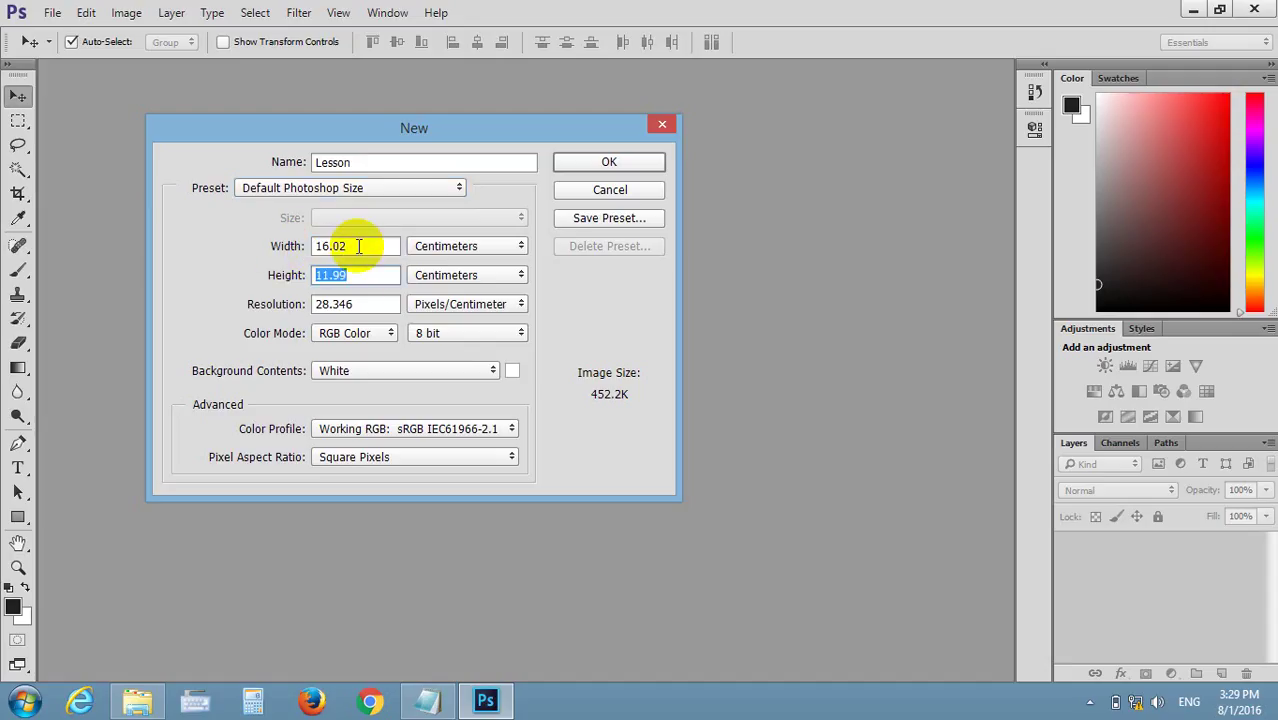
click(291, 240)
click(330, 245)
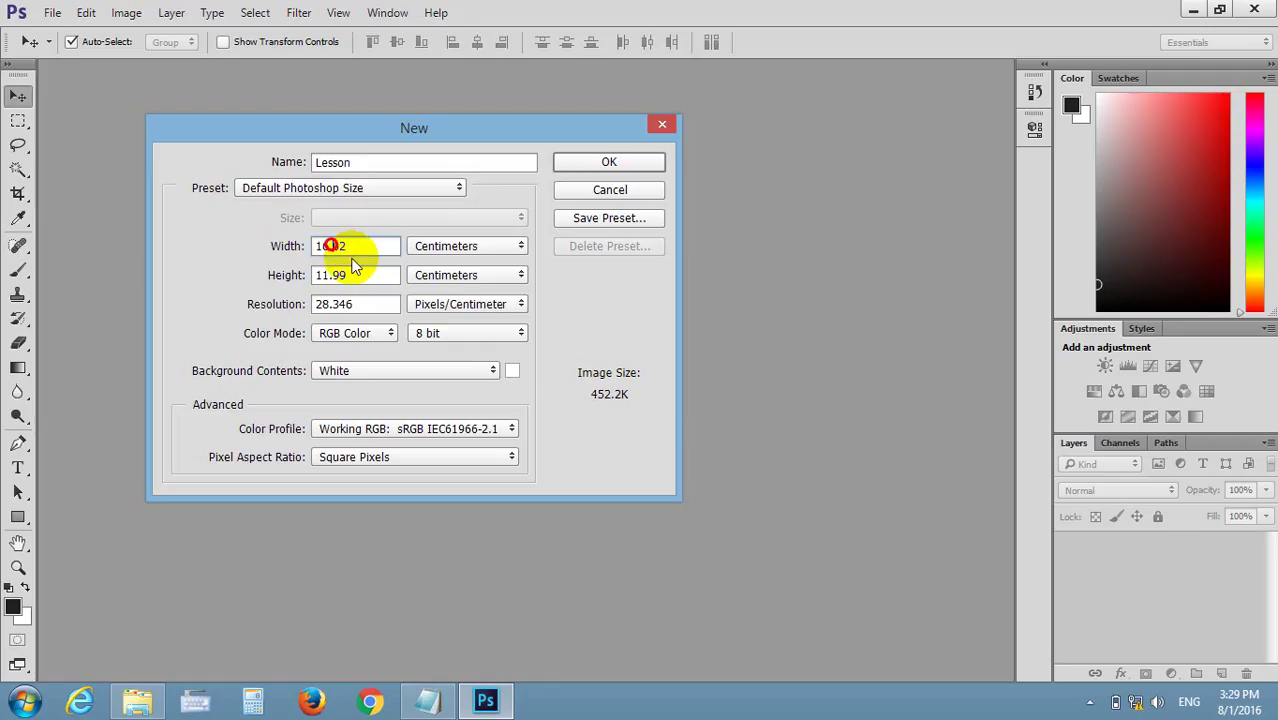
click(330, 274)
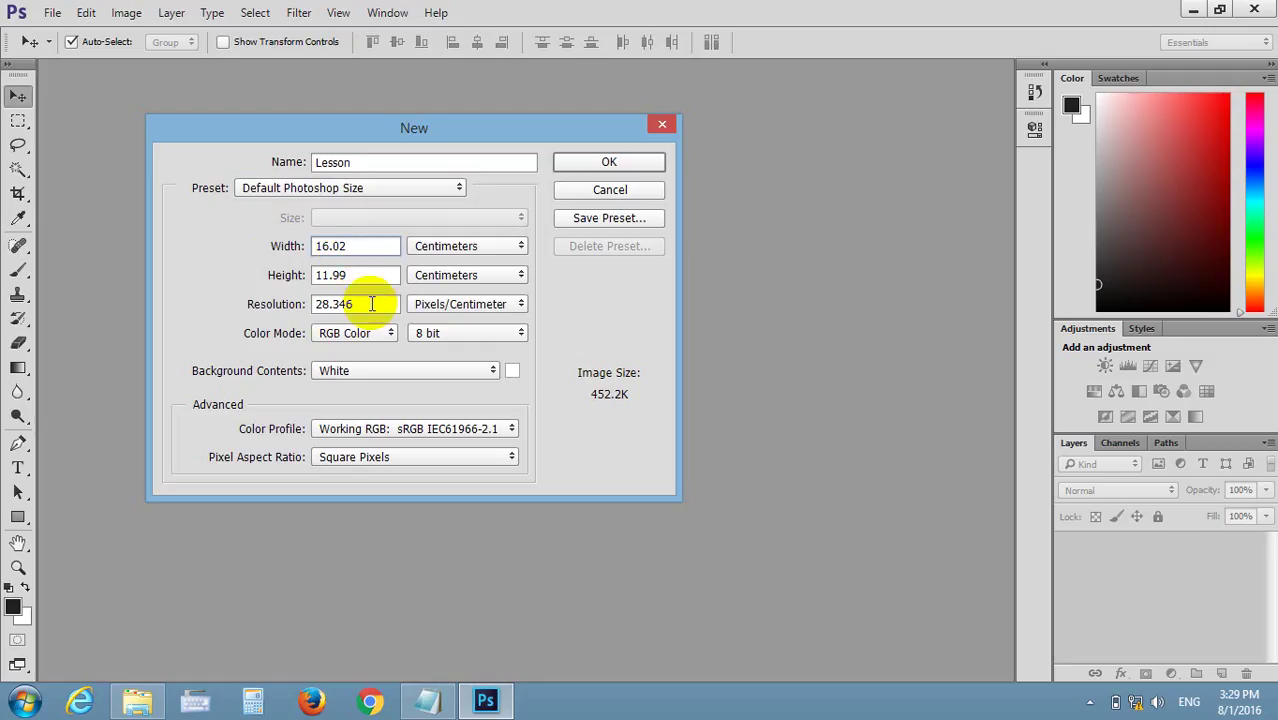
double_click(371, 304)
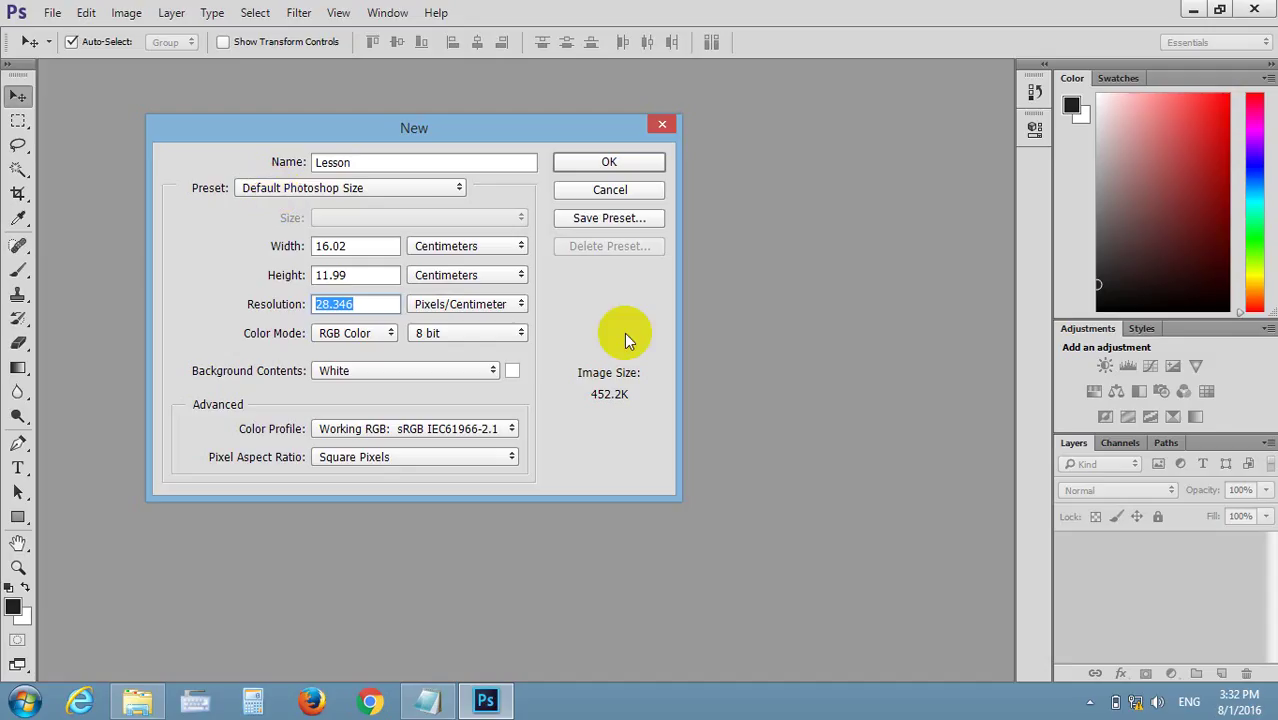
Open the Preset dropdown in the New dialog
click(428, 188)
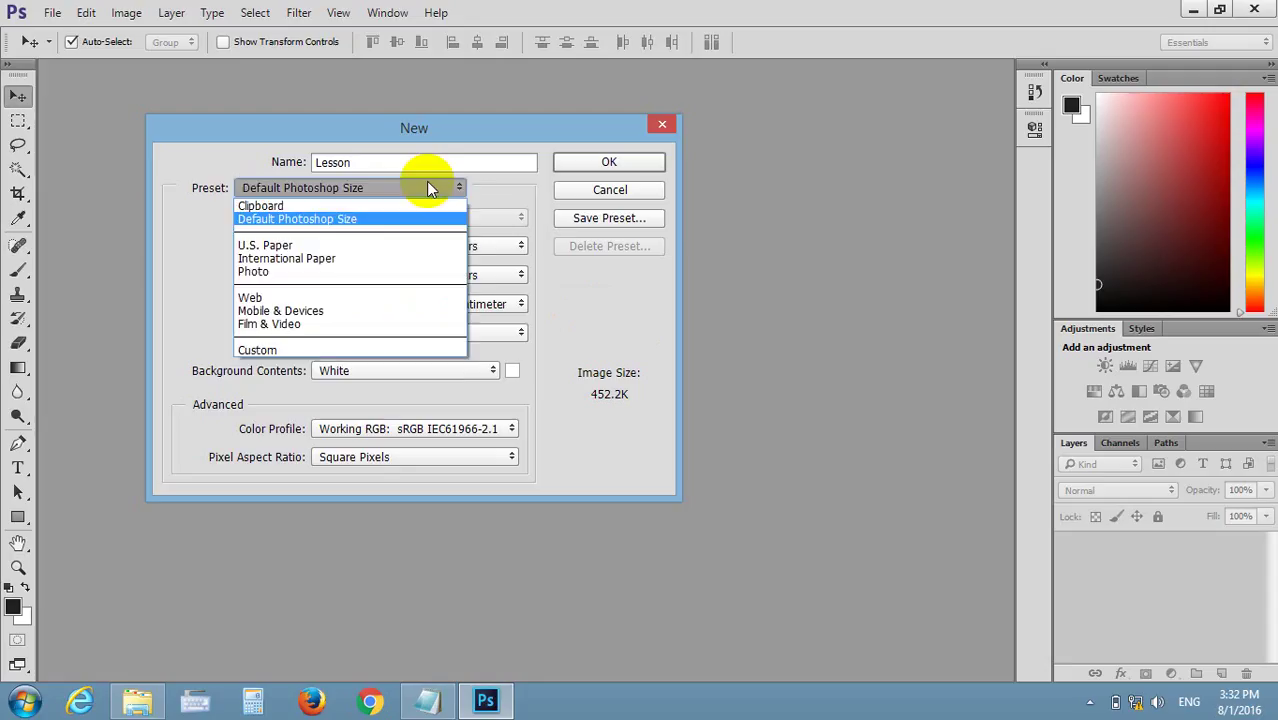
Switch the preset to Clipboard, then back to Default Photoshop Size
click(300, 205)
click(297, 188)
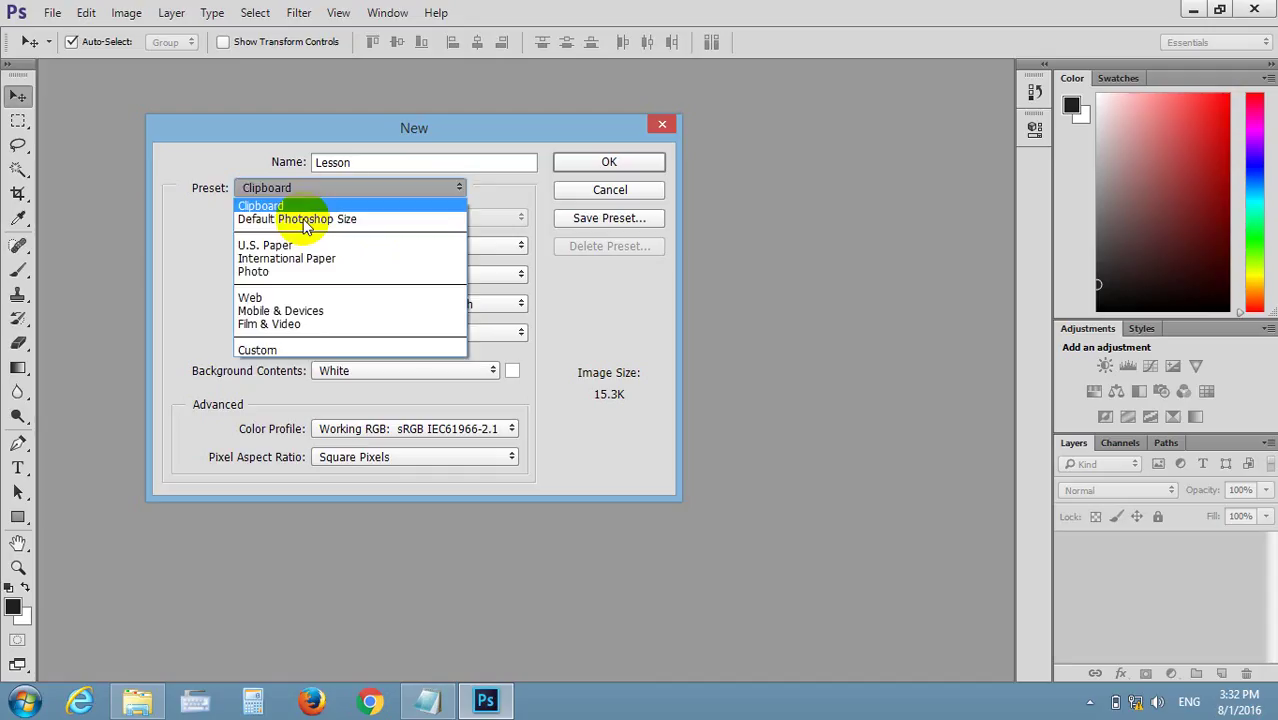
click(310, 219)
double_click(320, 246)
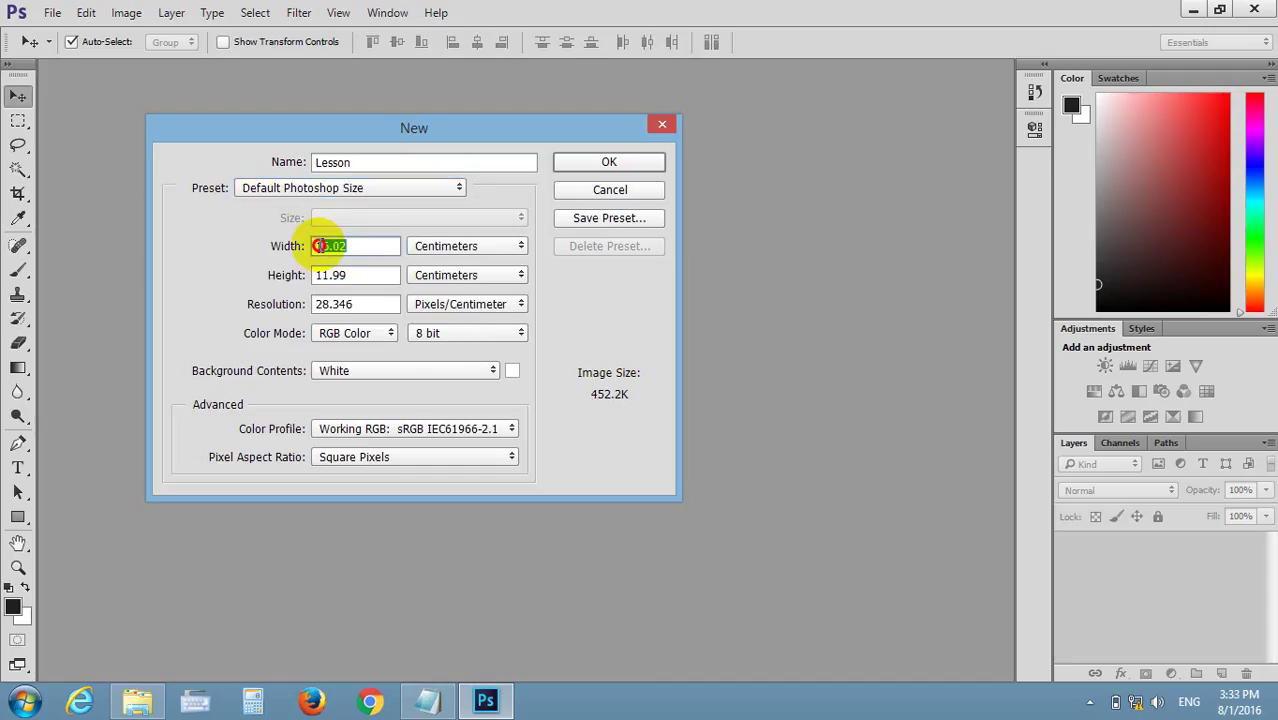
Choose the U.S. Paper preset and keep Letter as its paper size
click(325, 189)
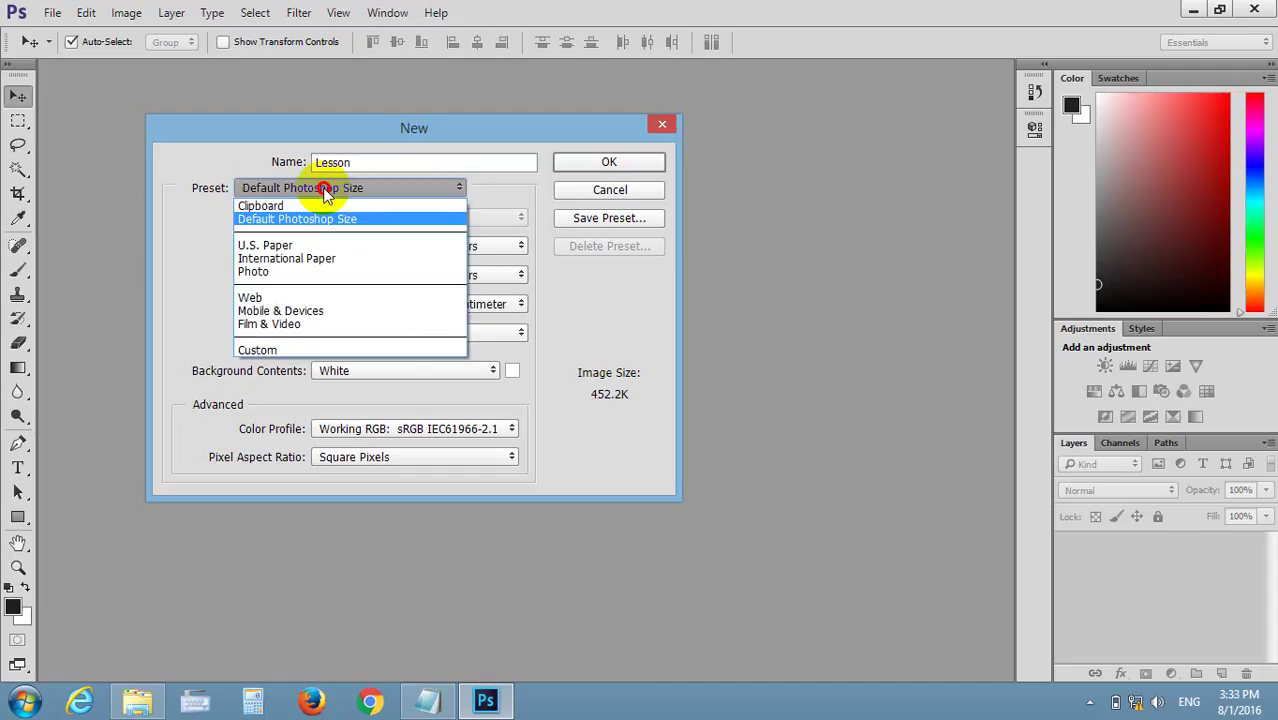
click(309, 246)
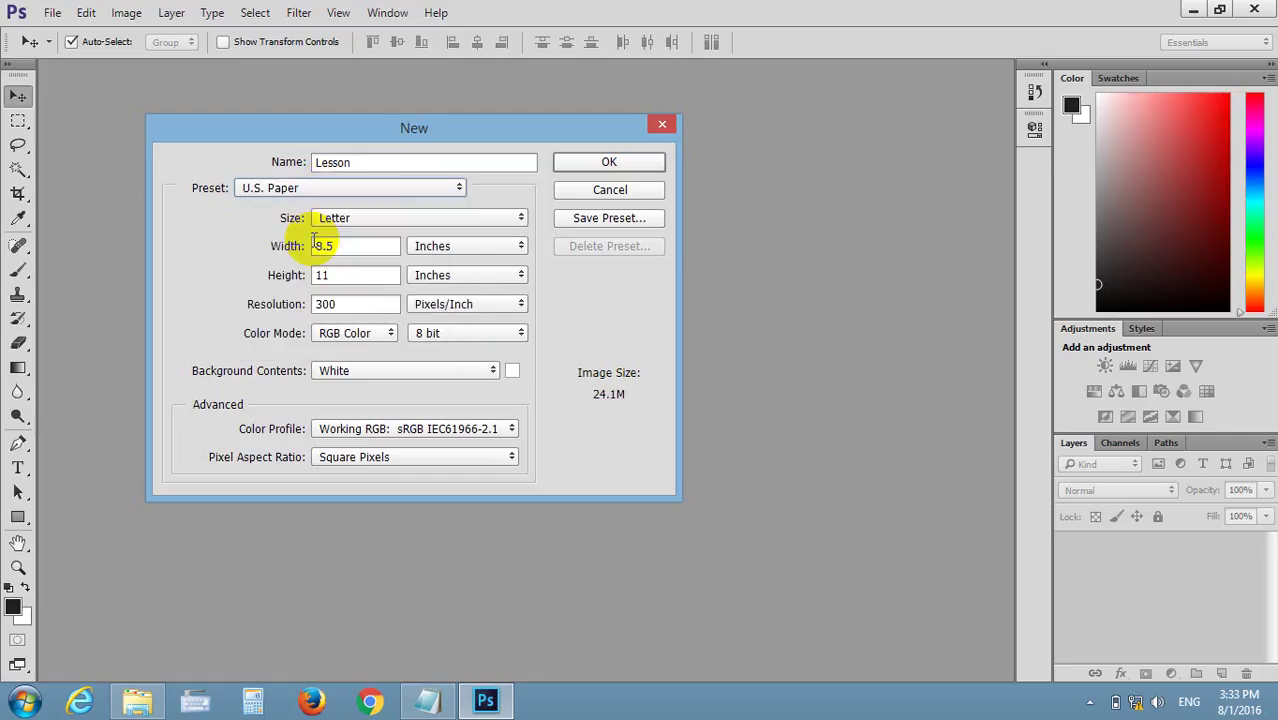
click(369, 220)
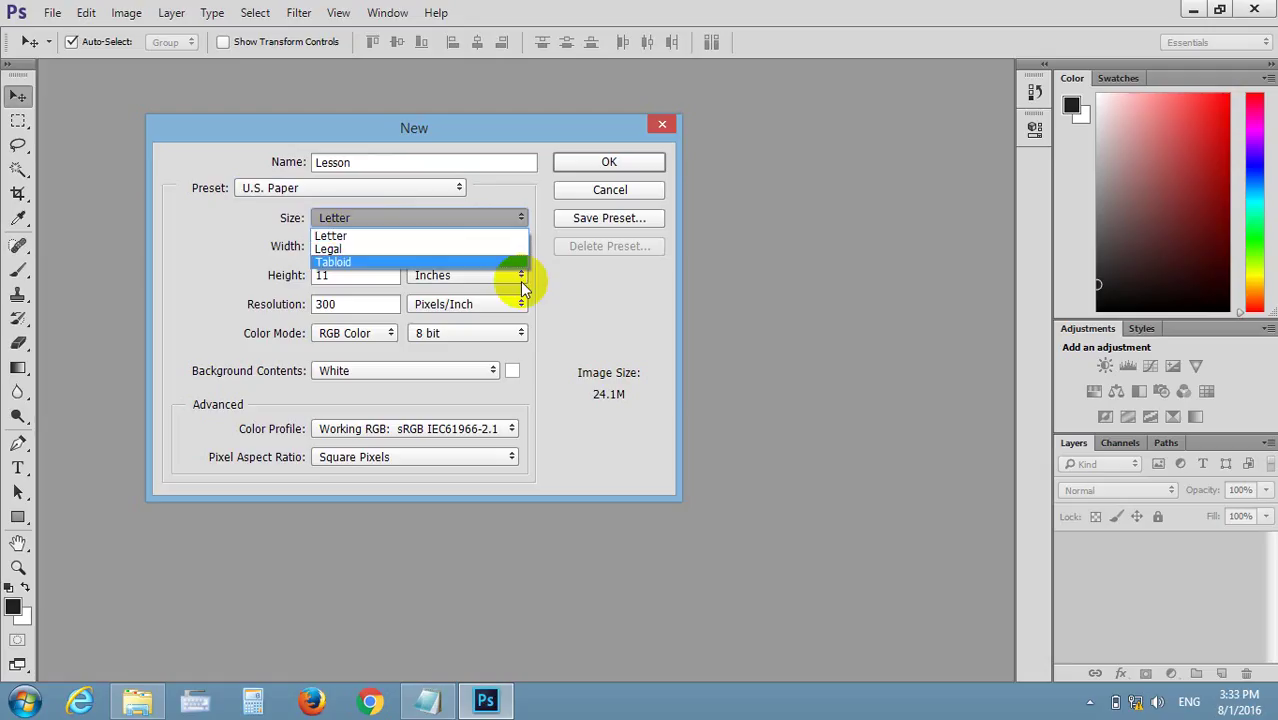
click(595, 313)
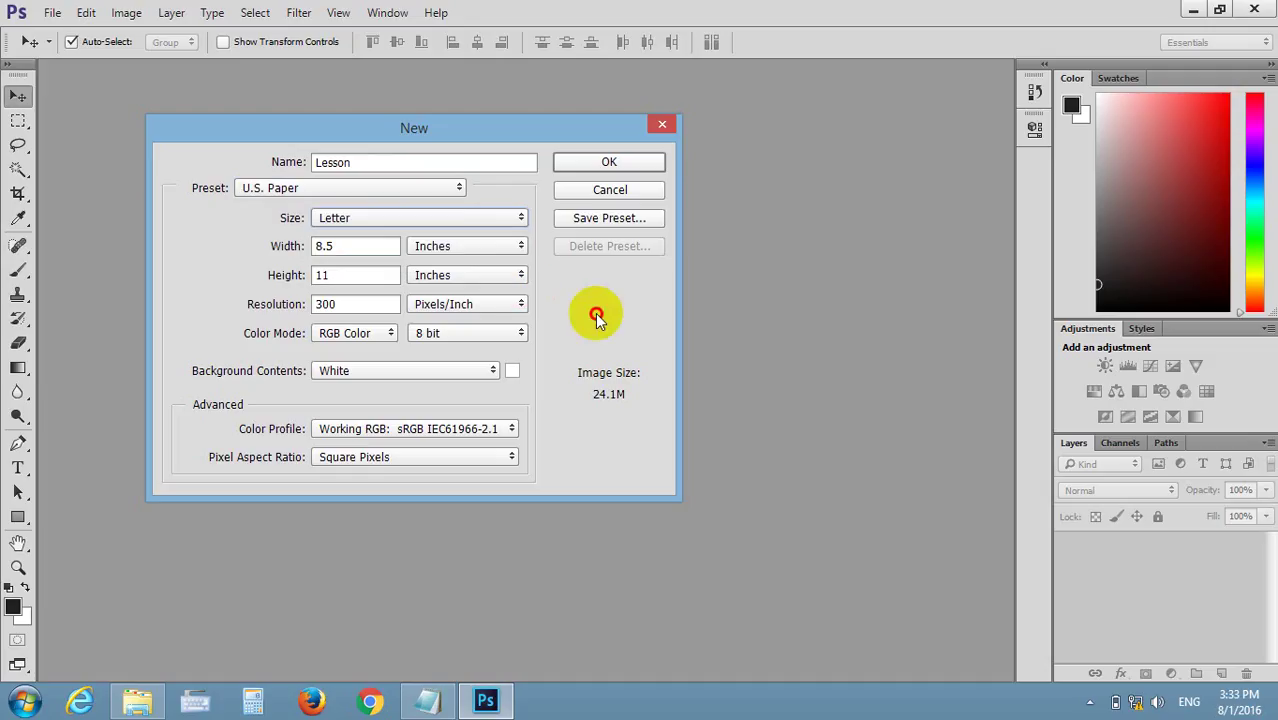
click(336, 187)
click(299, 258)
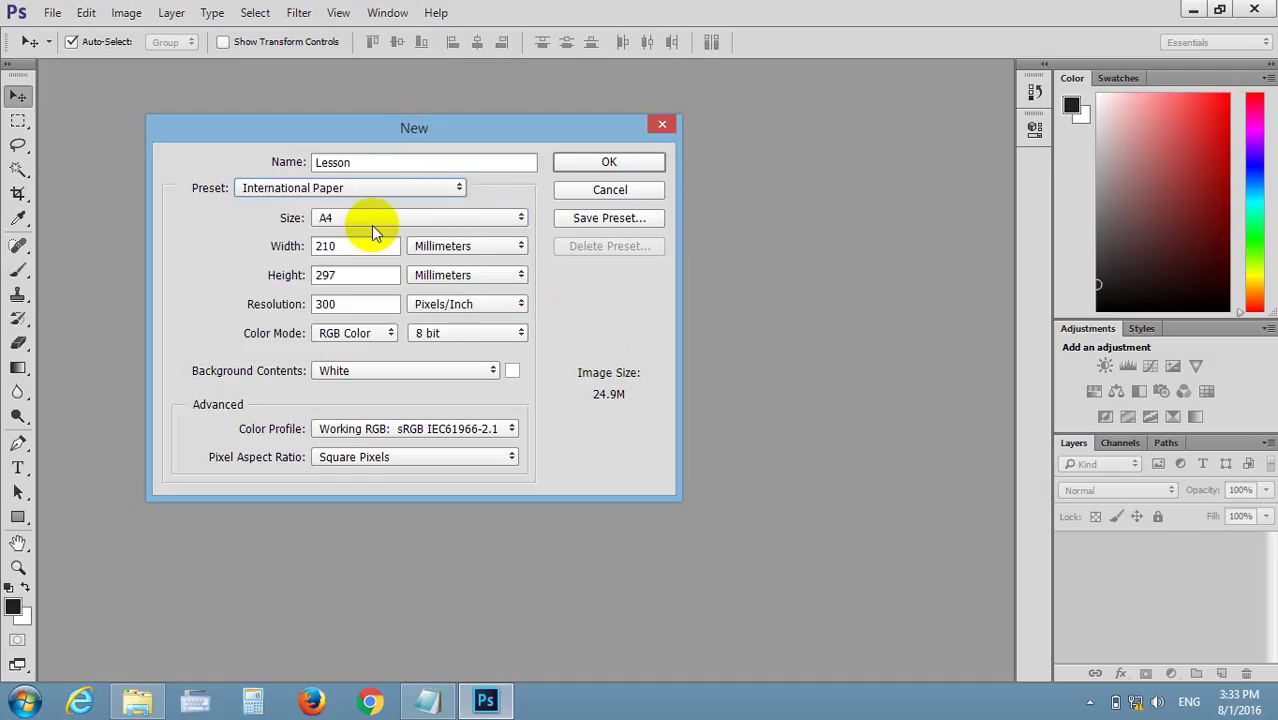
click(368, 218)
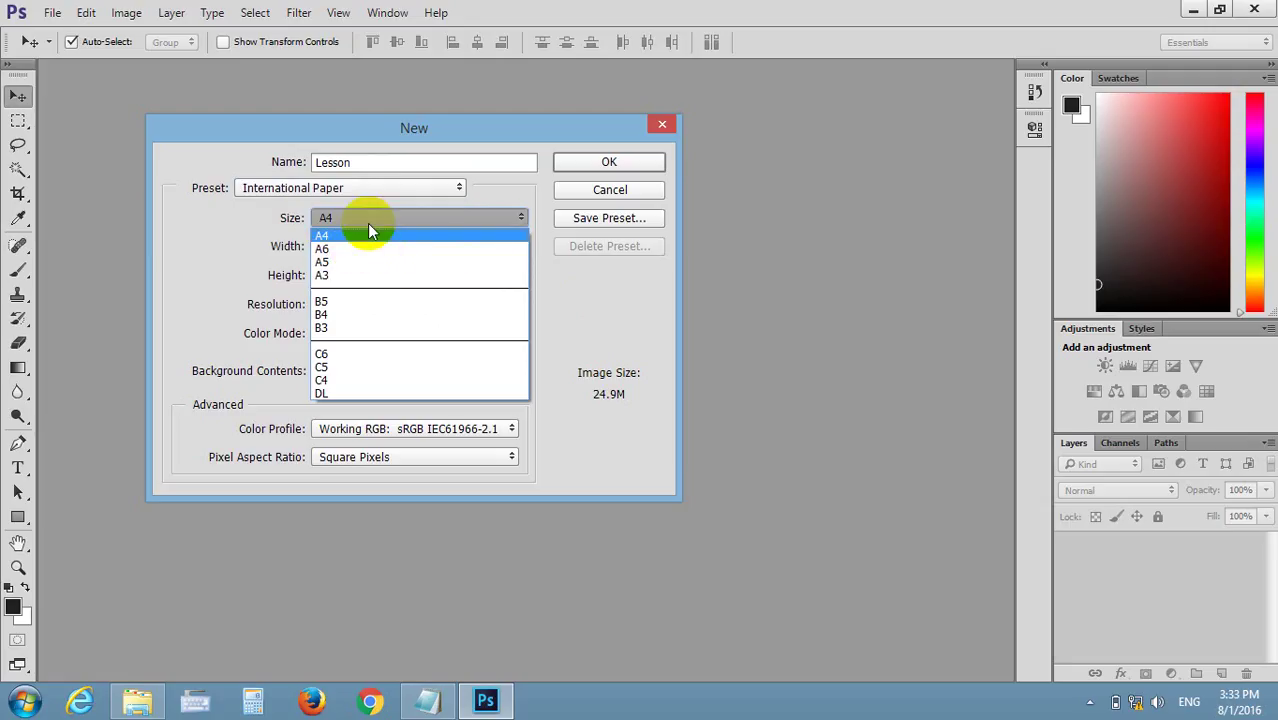
click(548, 284)
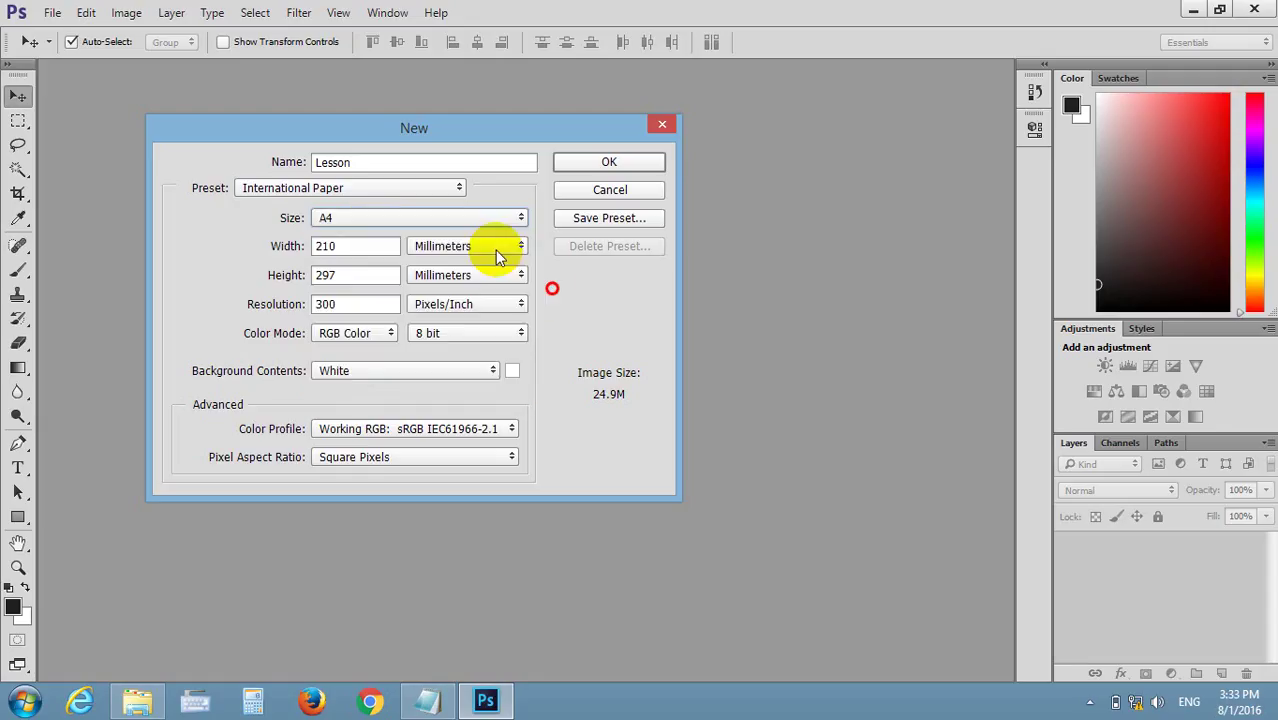
click(357, 186)
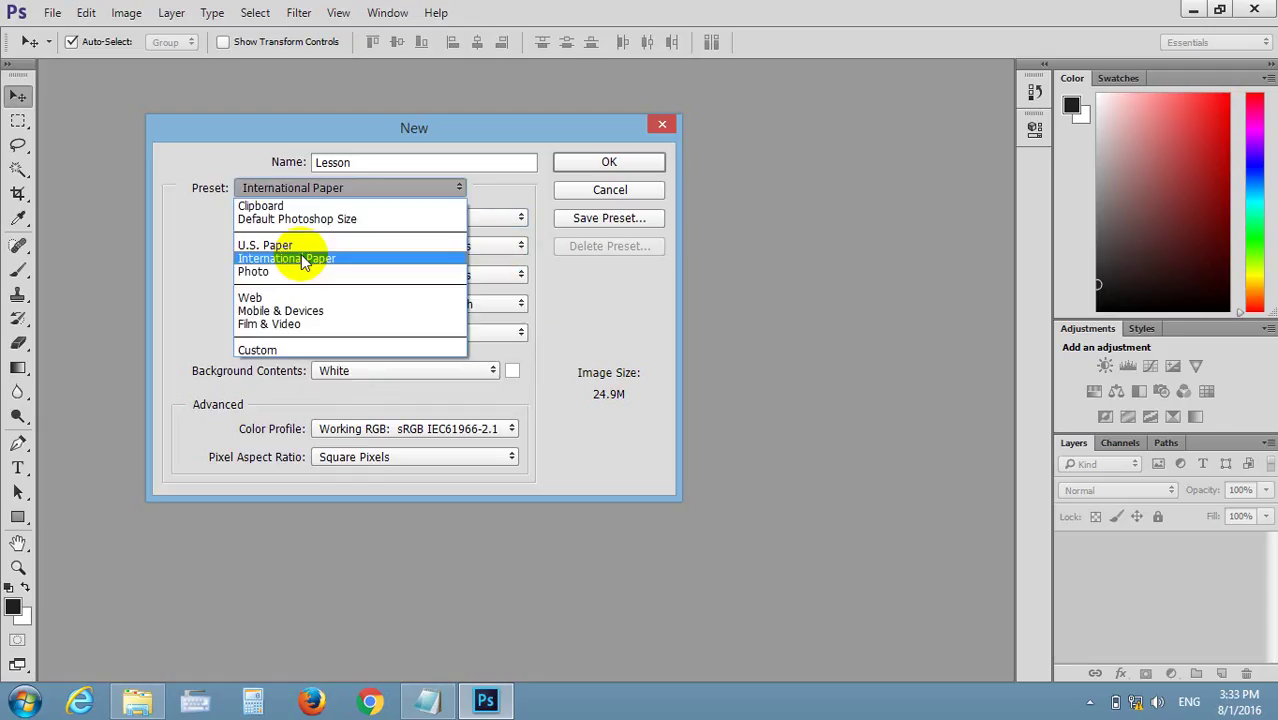
click(301, 254)
double_click(340, 245)
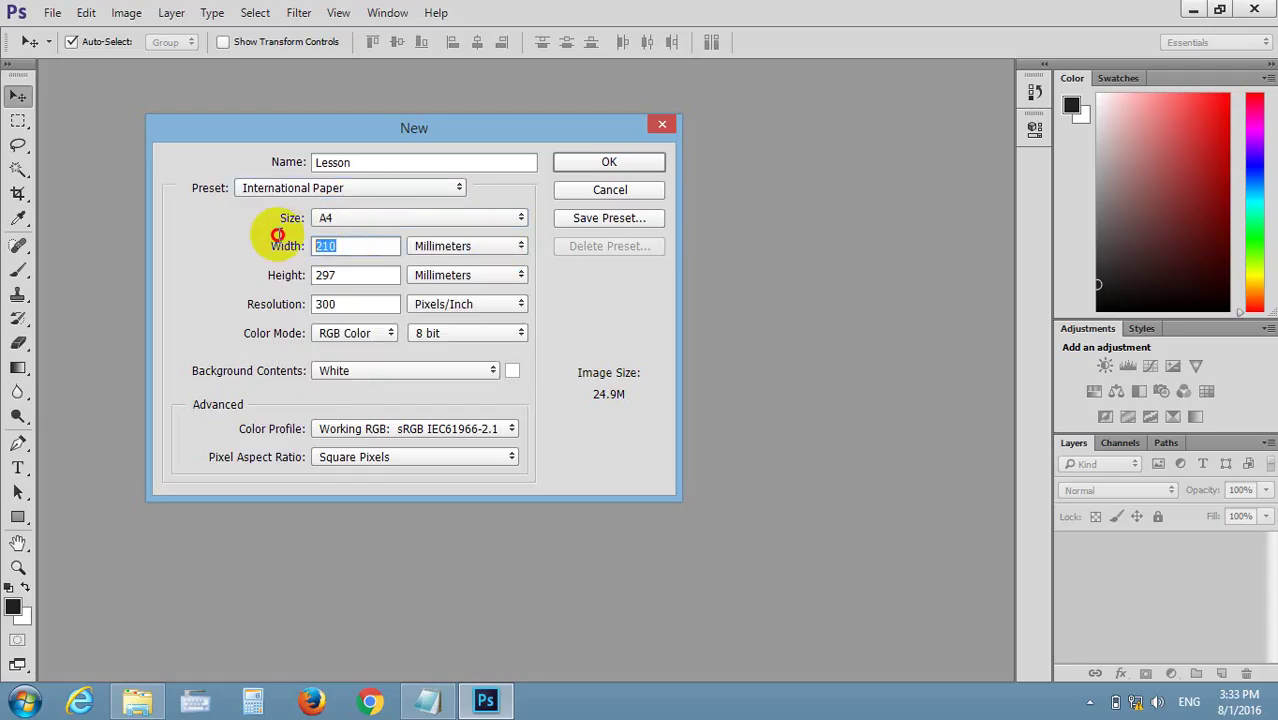
double_click(341, 275)
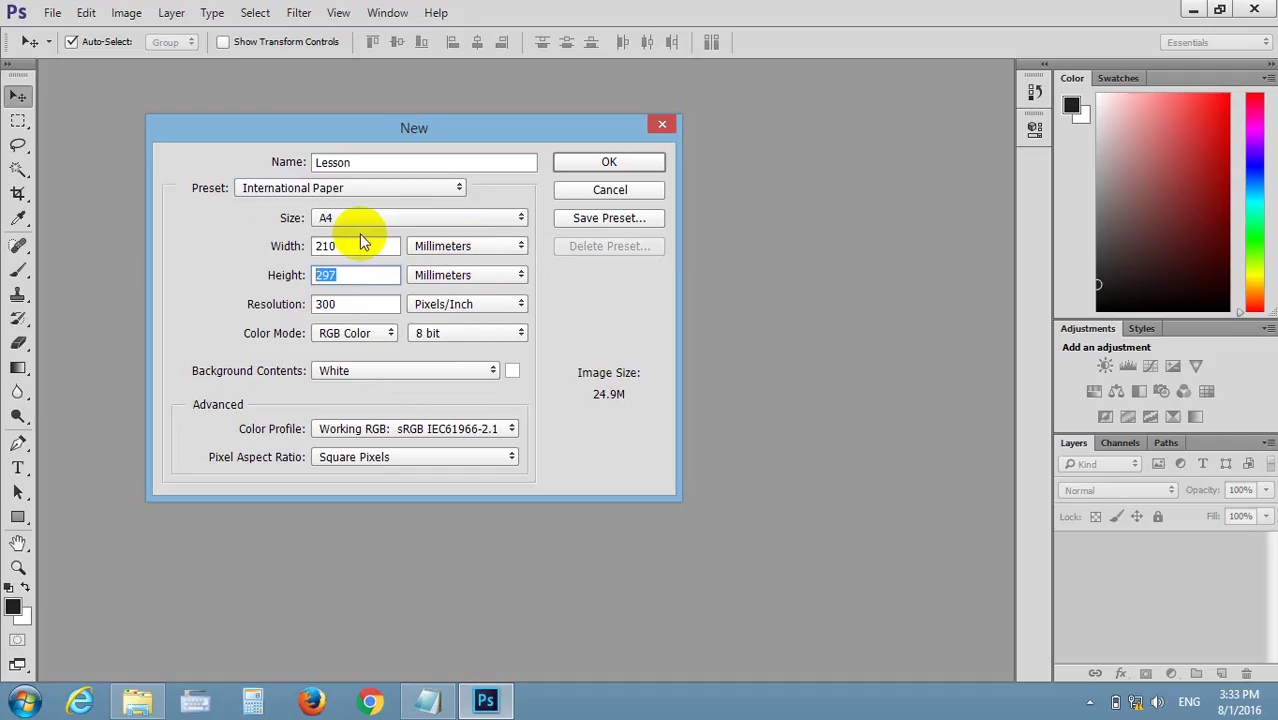
double_click(336, 247)
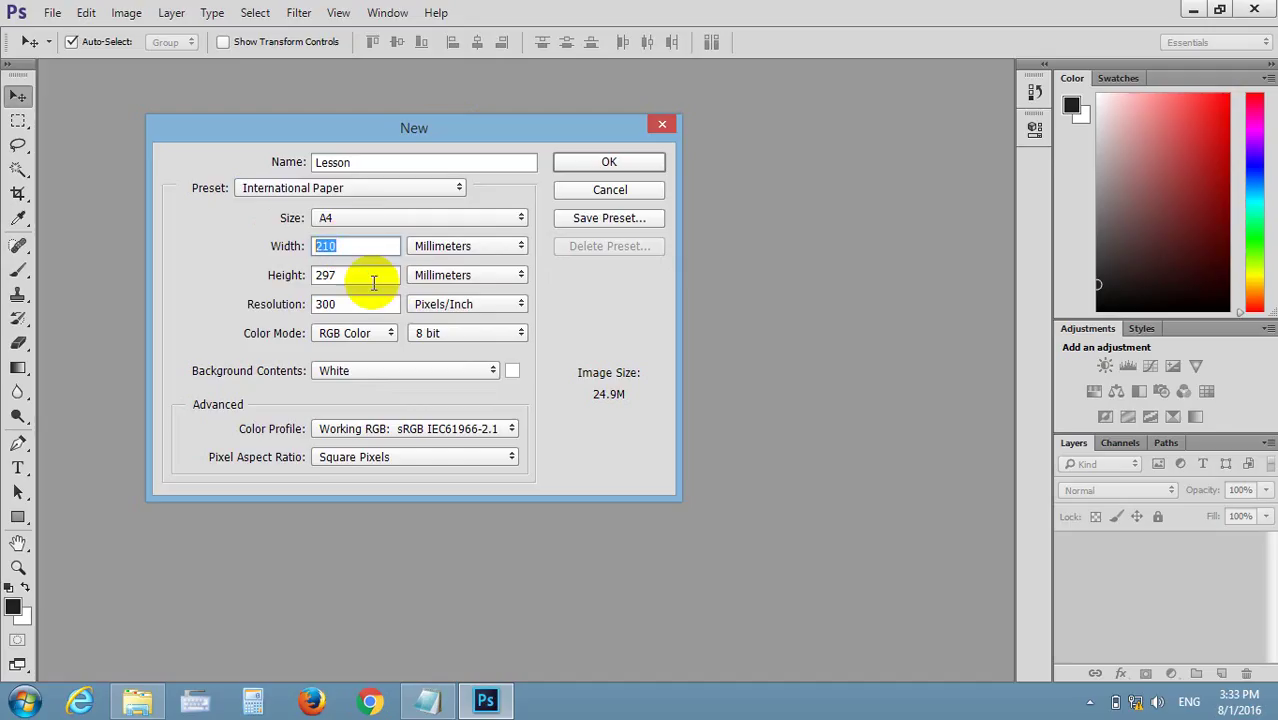
click(304, 274)
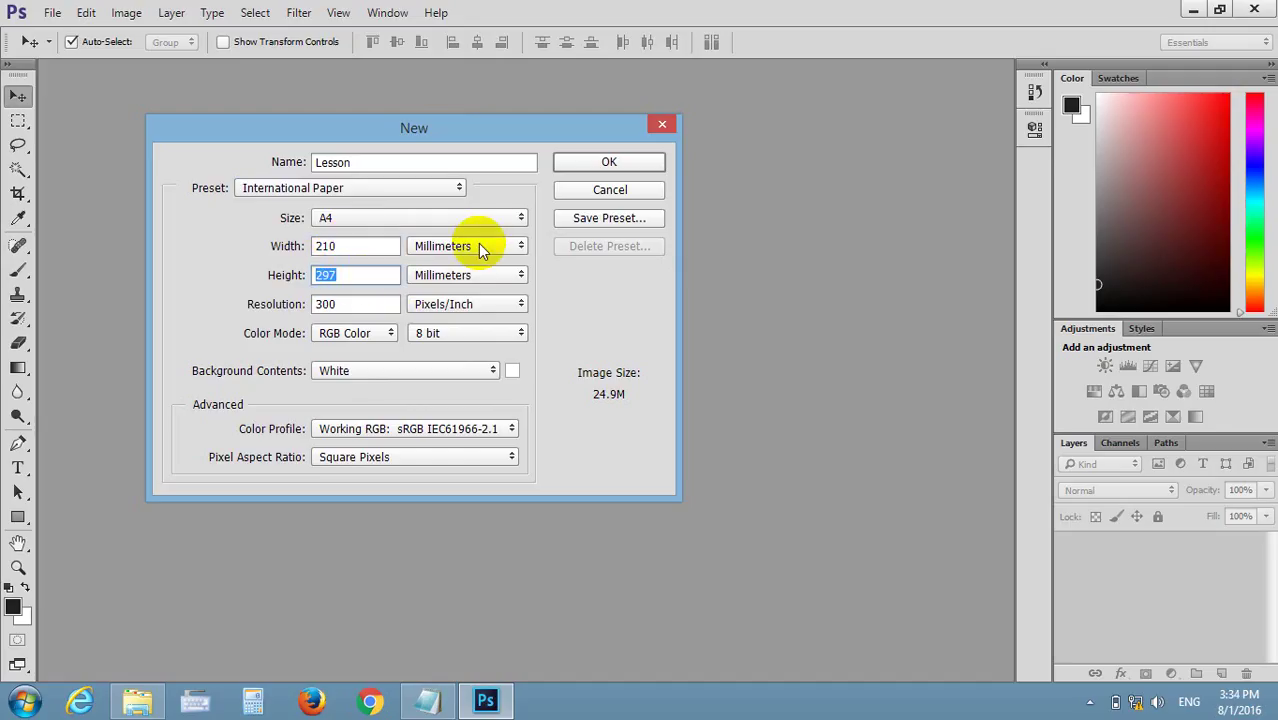
mouse_move(466, 246)
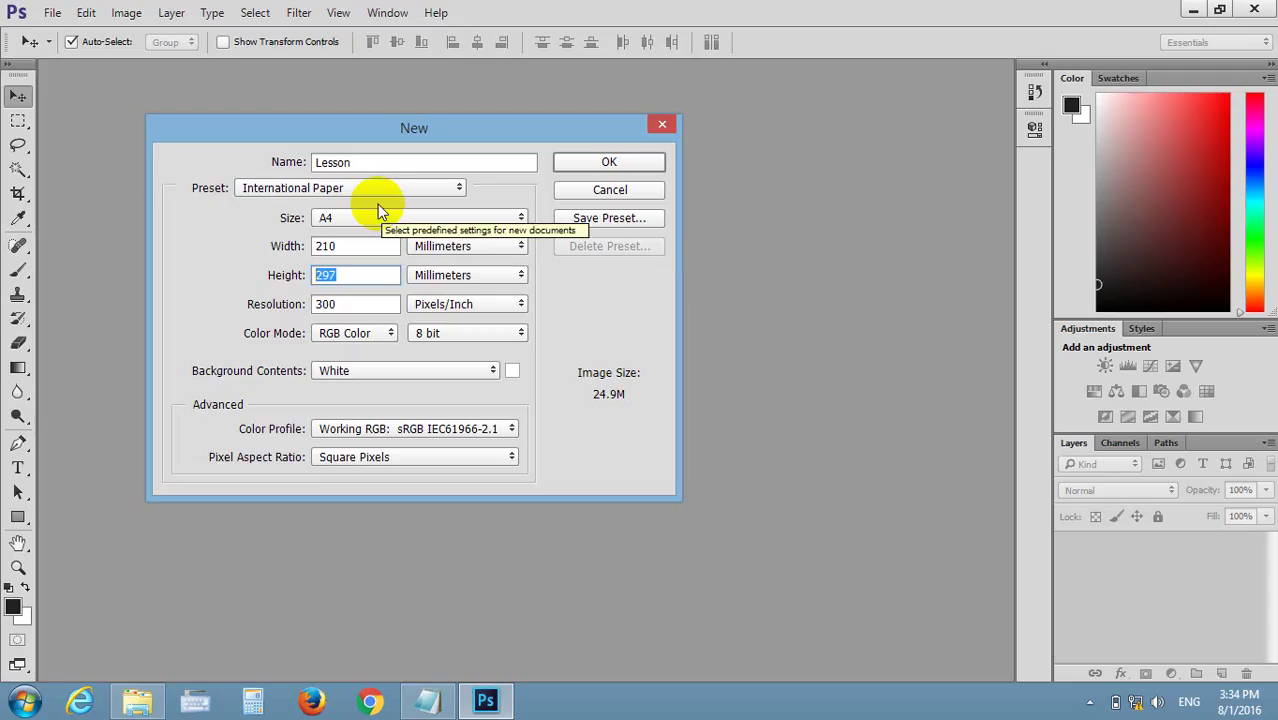
Set the preset to Web (800 × 600 pixels, 72 ppi) and review its Size list
click(377, 188)
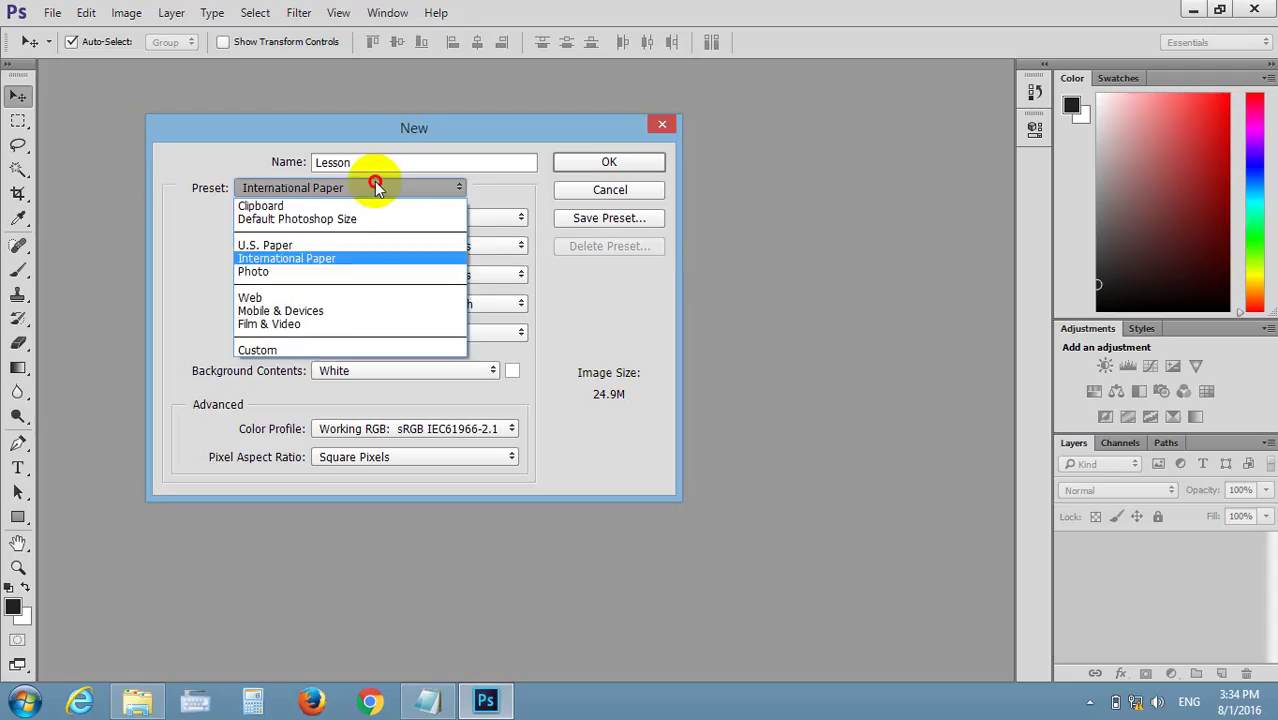
click(315, 298)
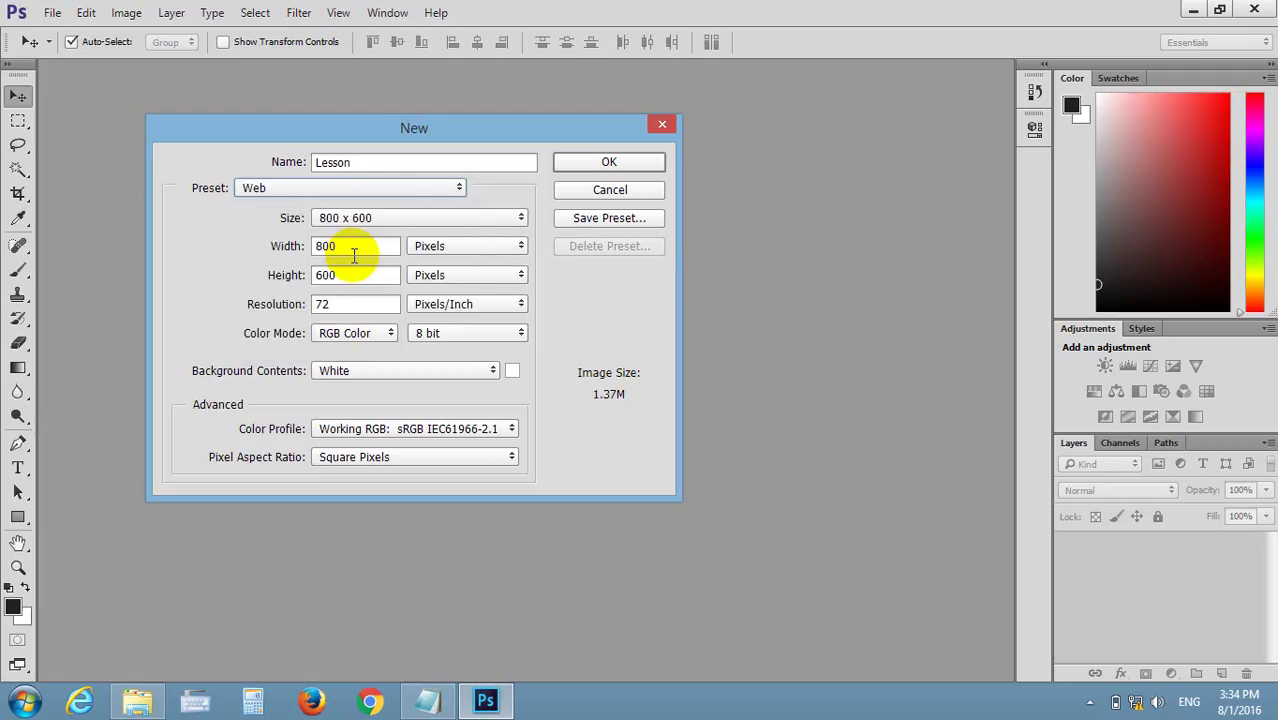
click(406, 217)
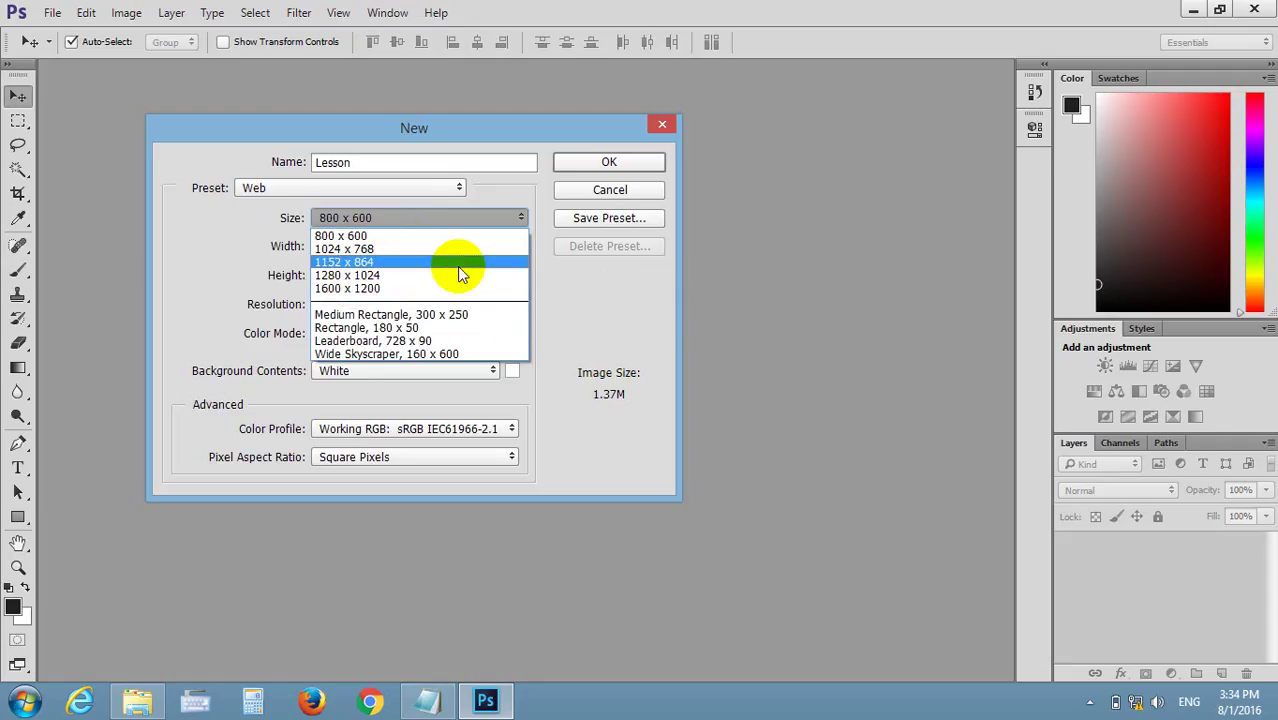
click(465, 141)
click(394, 188)
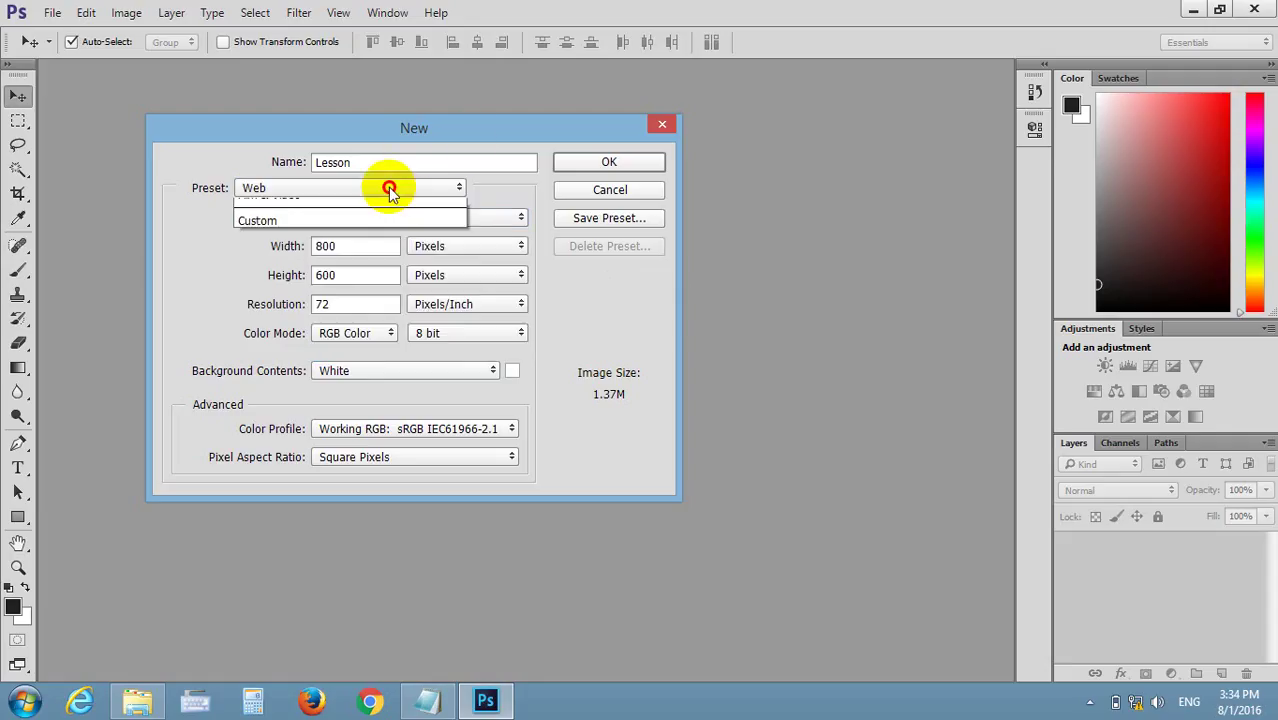
click(313, 314)
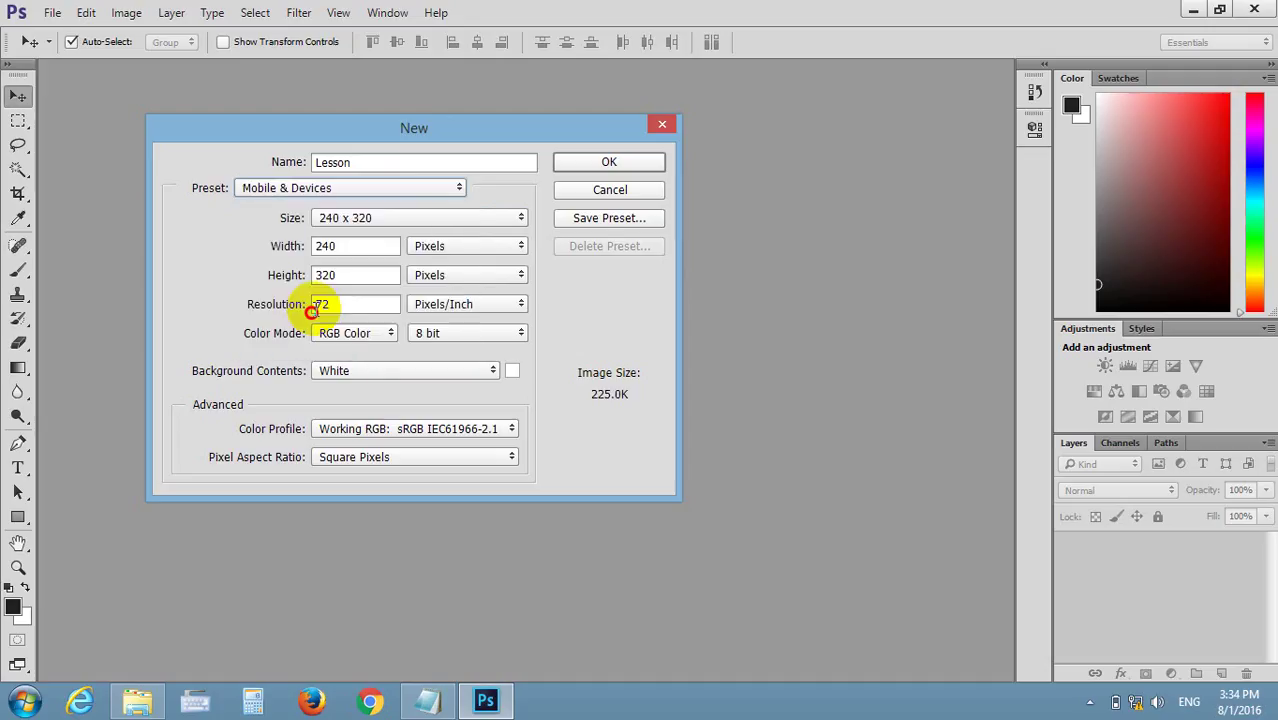
click(416, 217)
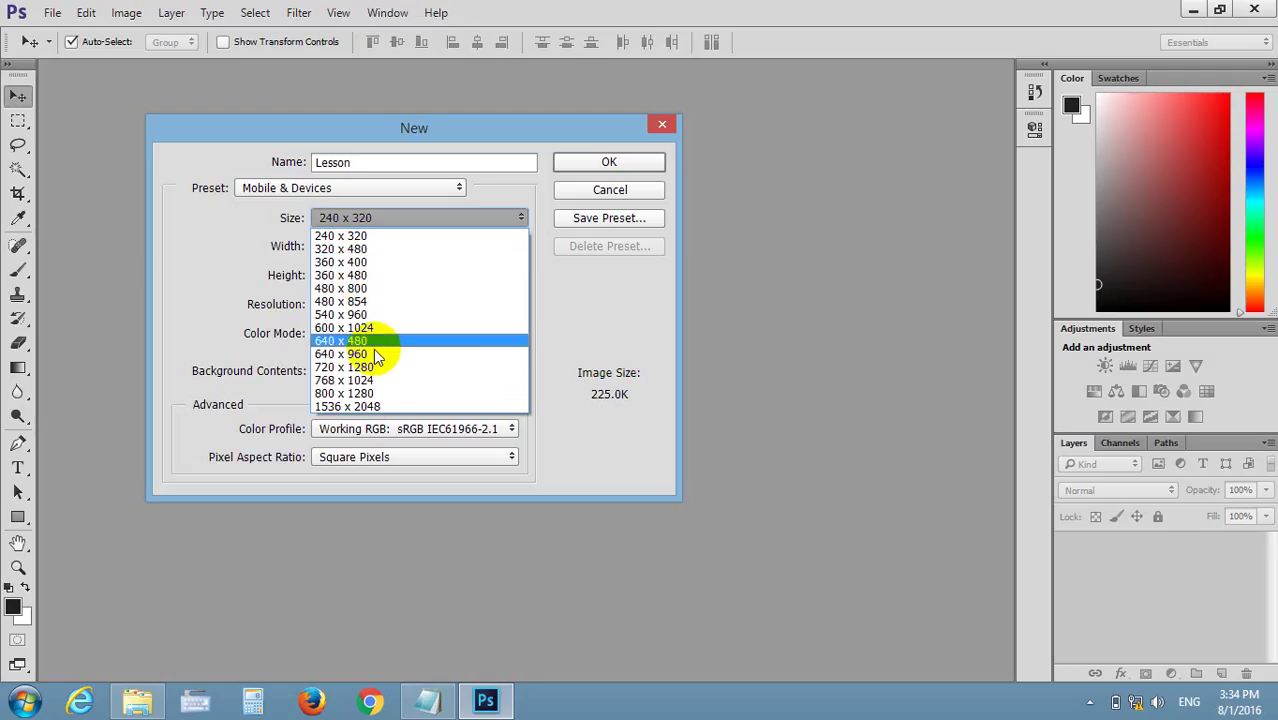
click(478, 136)
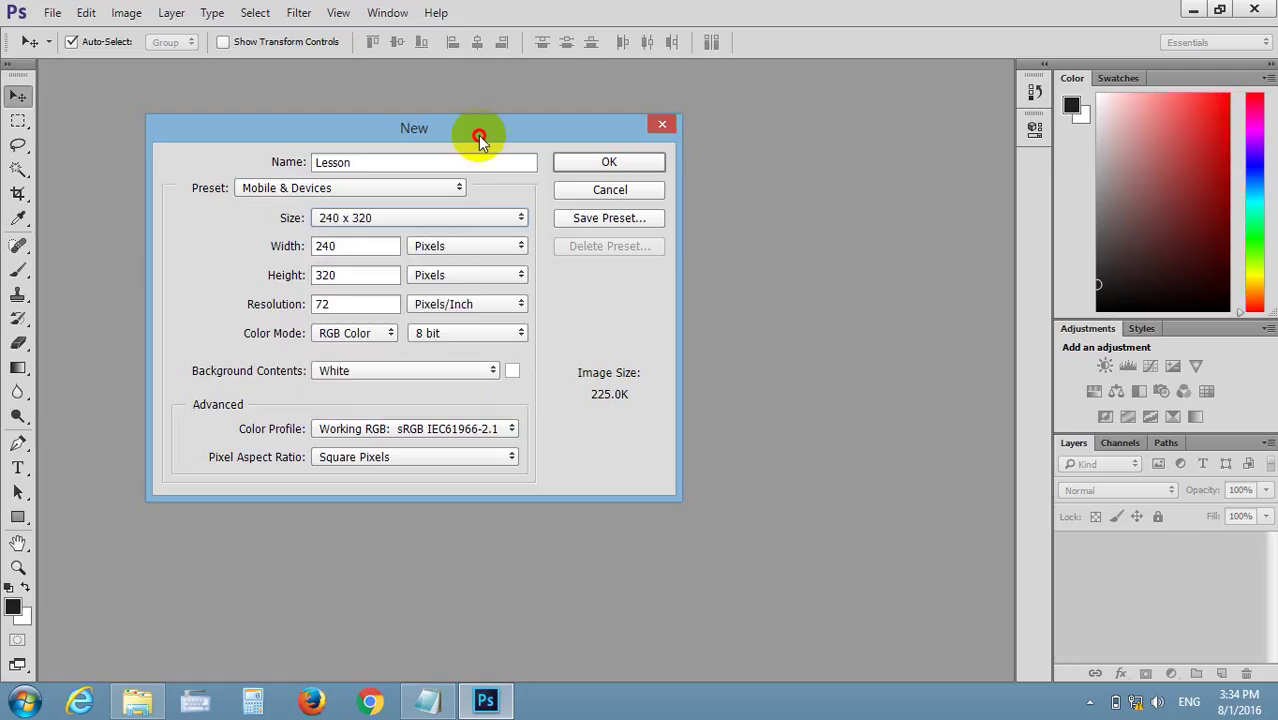
click(298, 190)
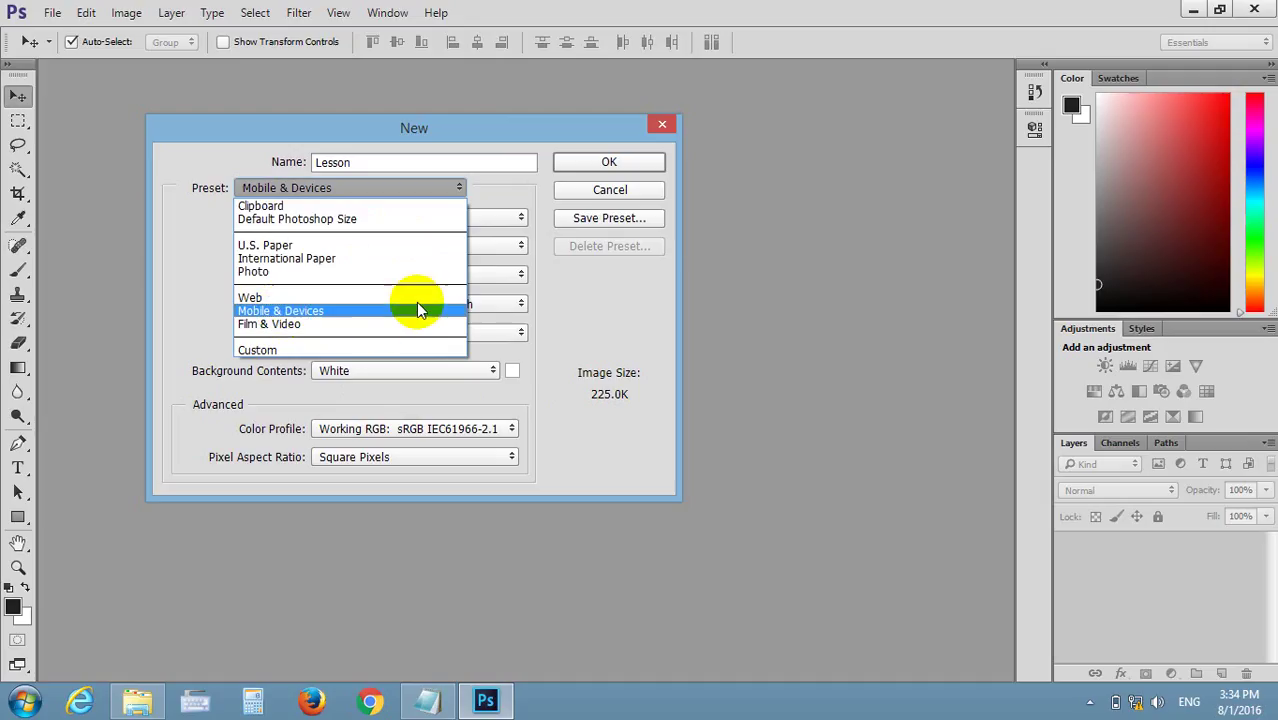
click(514, 198)
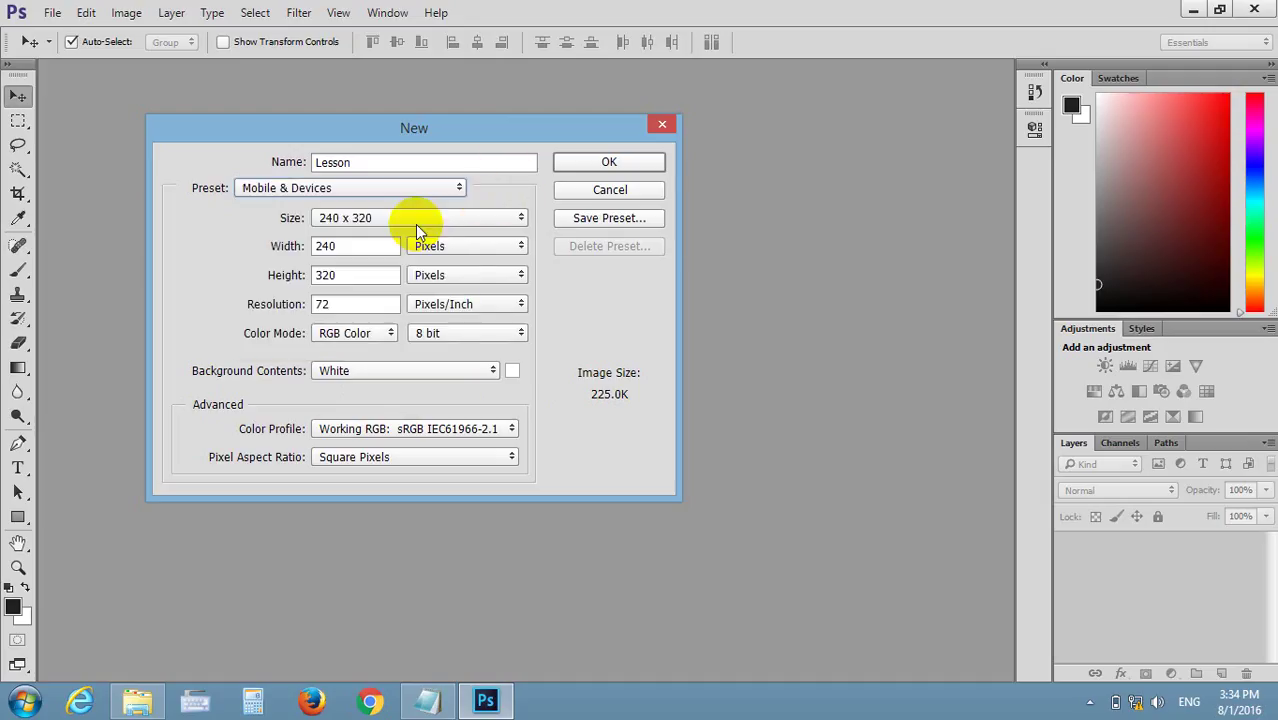
click(415, 220)
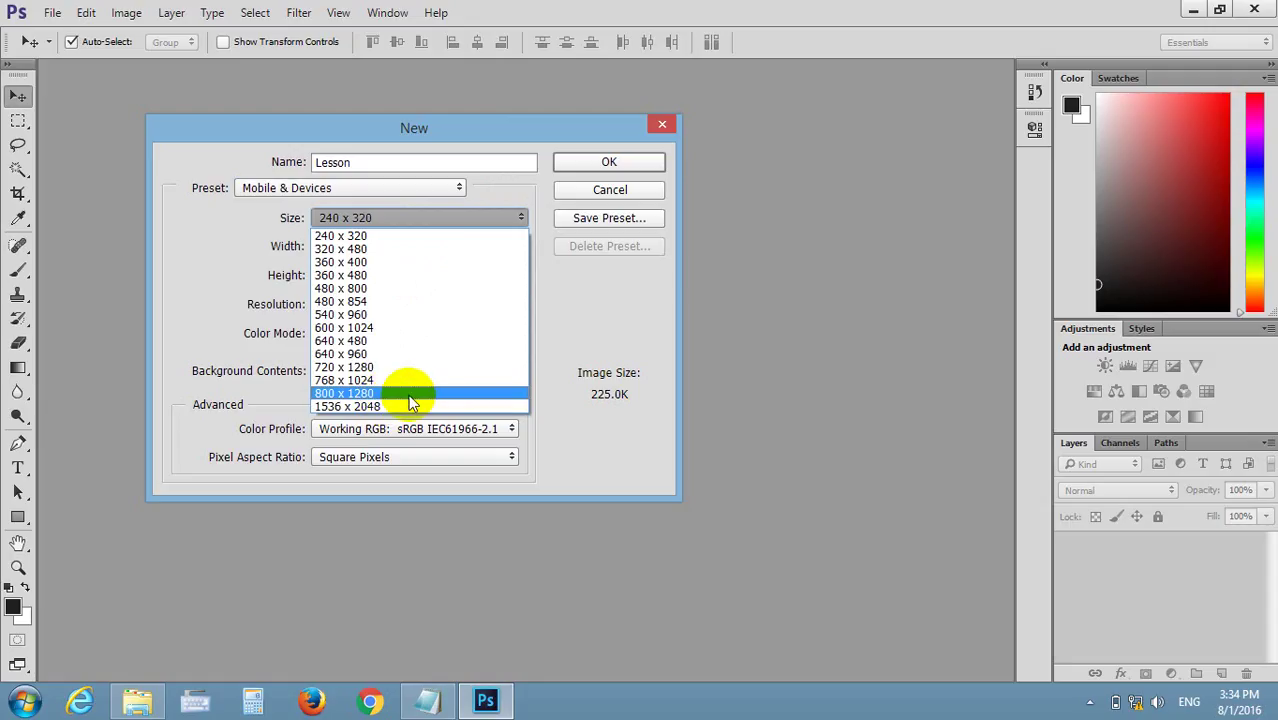
click(362, 190)
click(352, 190)
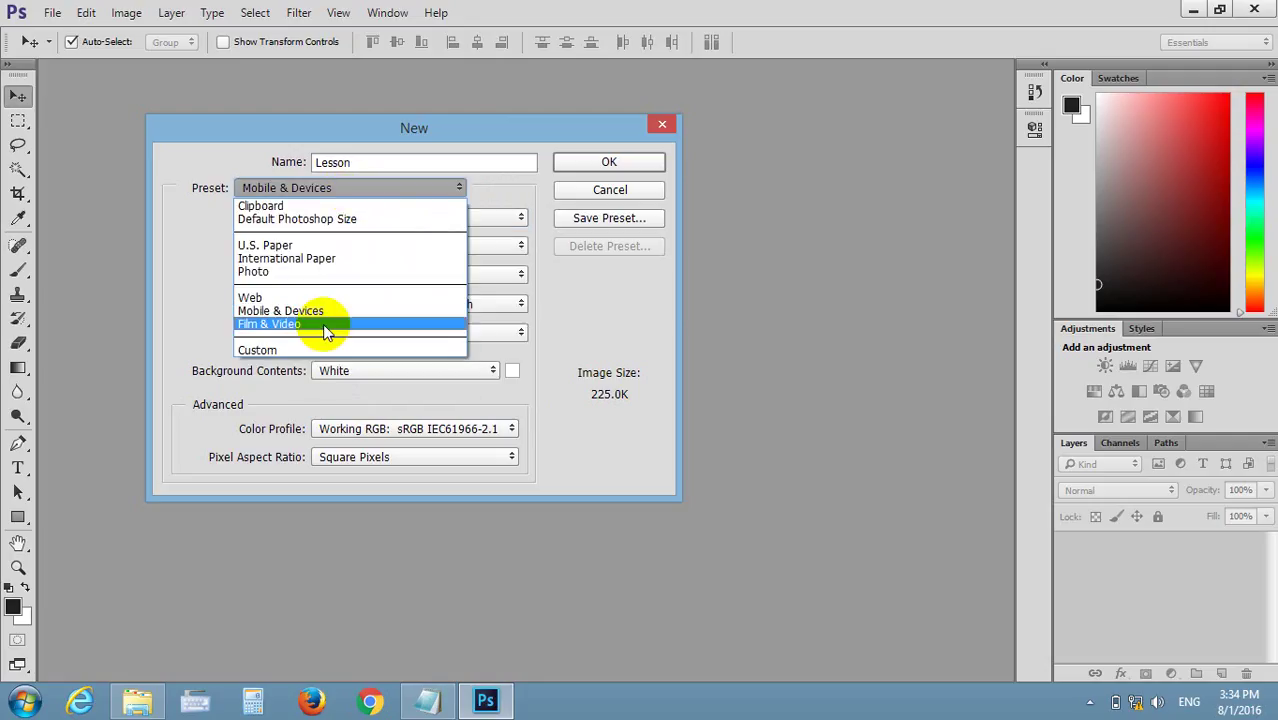
Try the Film & Video preset with NTSC DV size, then return to the preset list
click(325, 332)
click(336, 221)
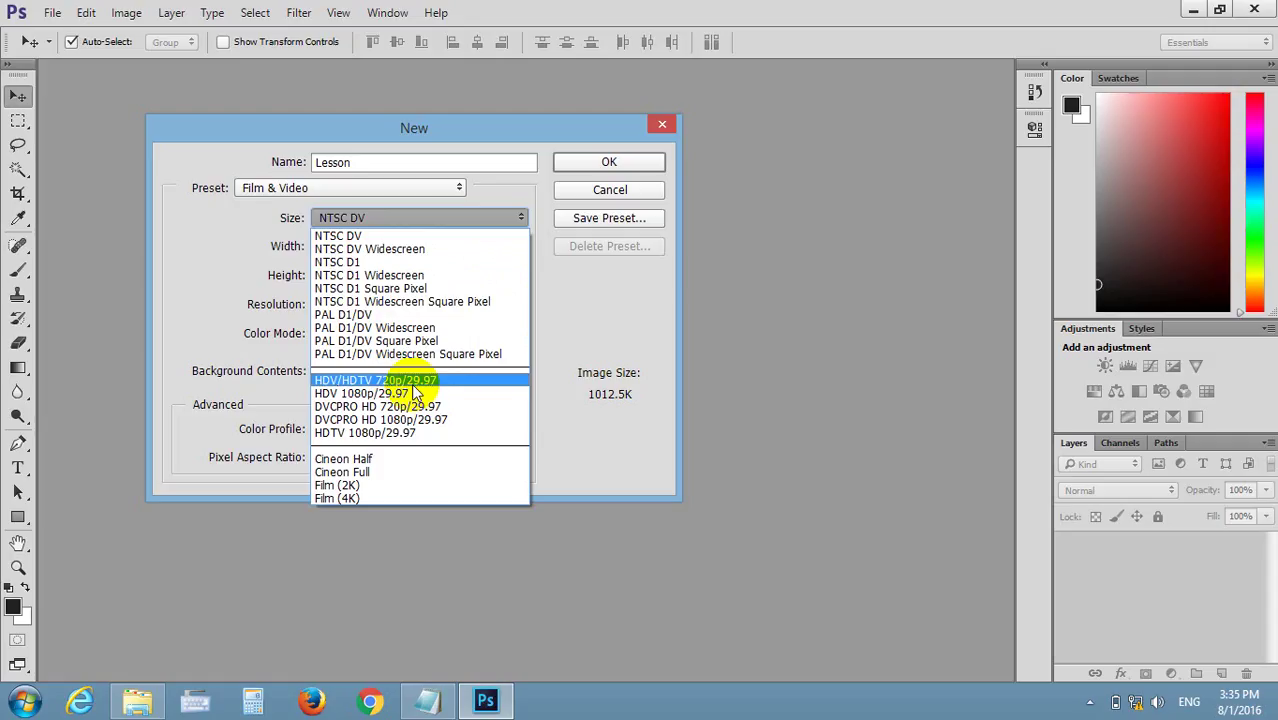
click(407, 190)
click(405, 190)
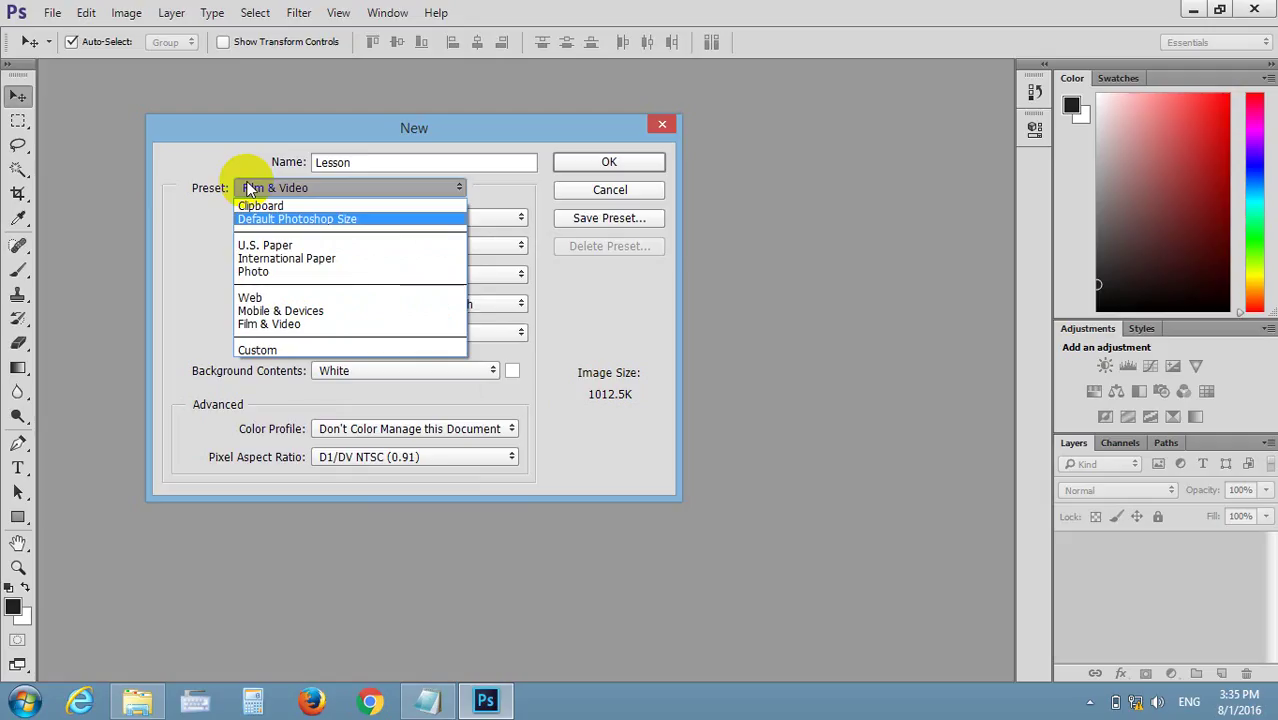
Switch the preset to Photo and choose the Landscape, 4 x 6 size
click(279, 272)
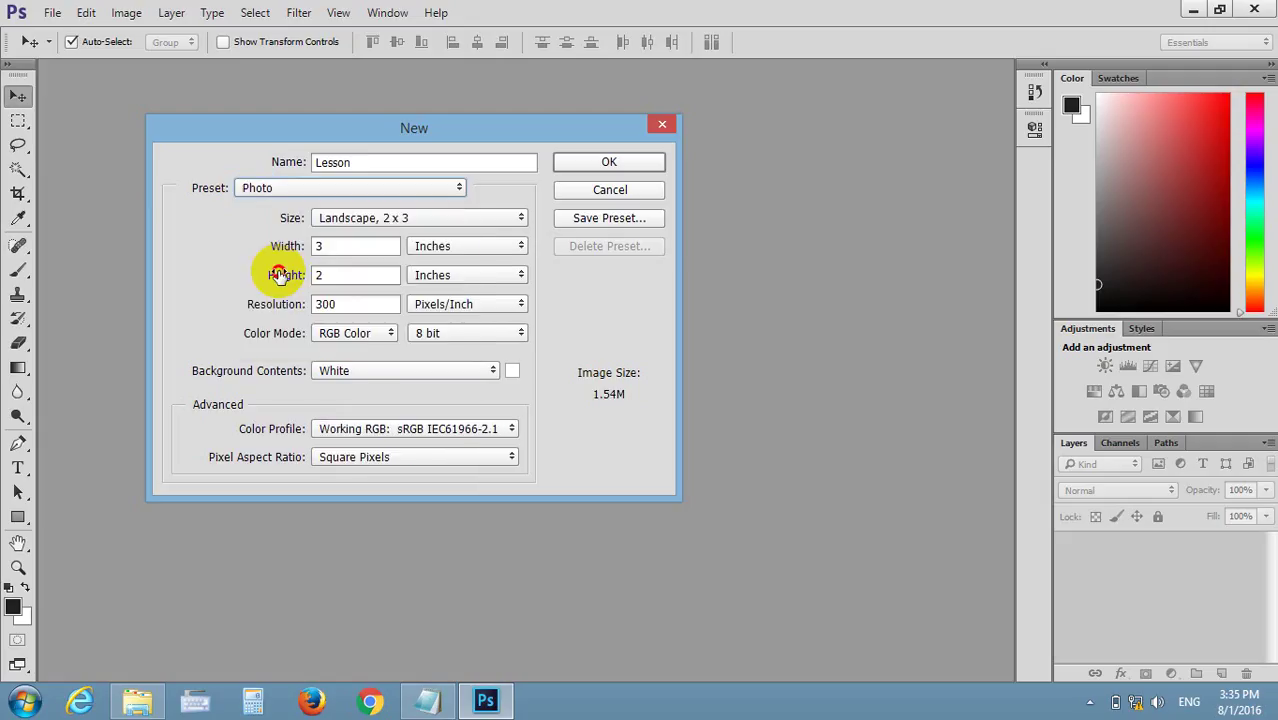
click(268, 244)
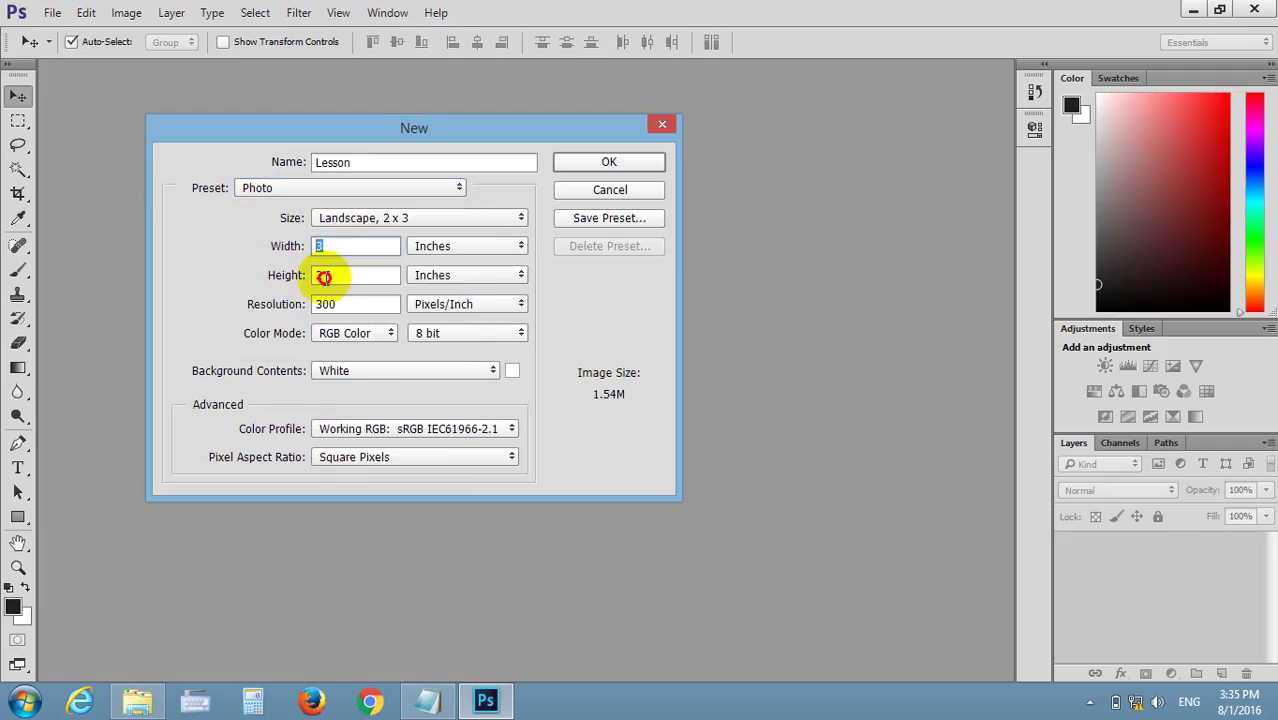
click(410, 217)
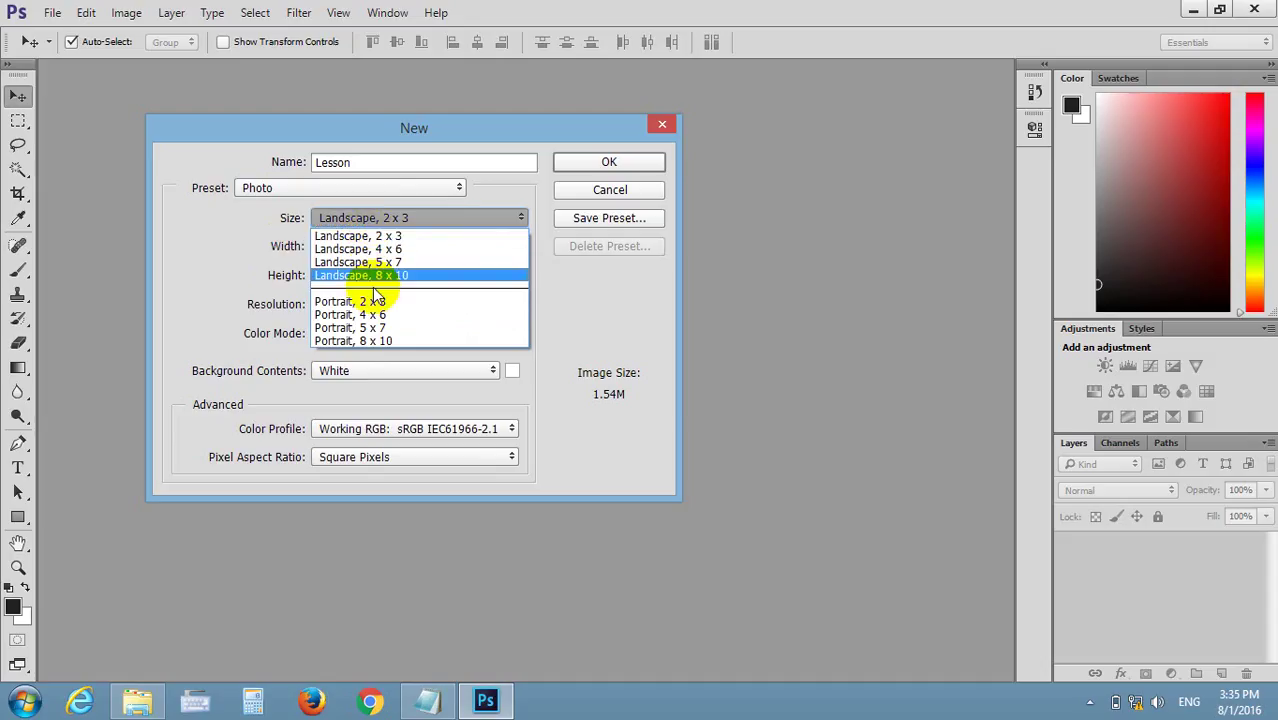
click(376, 248)
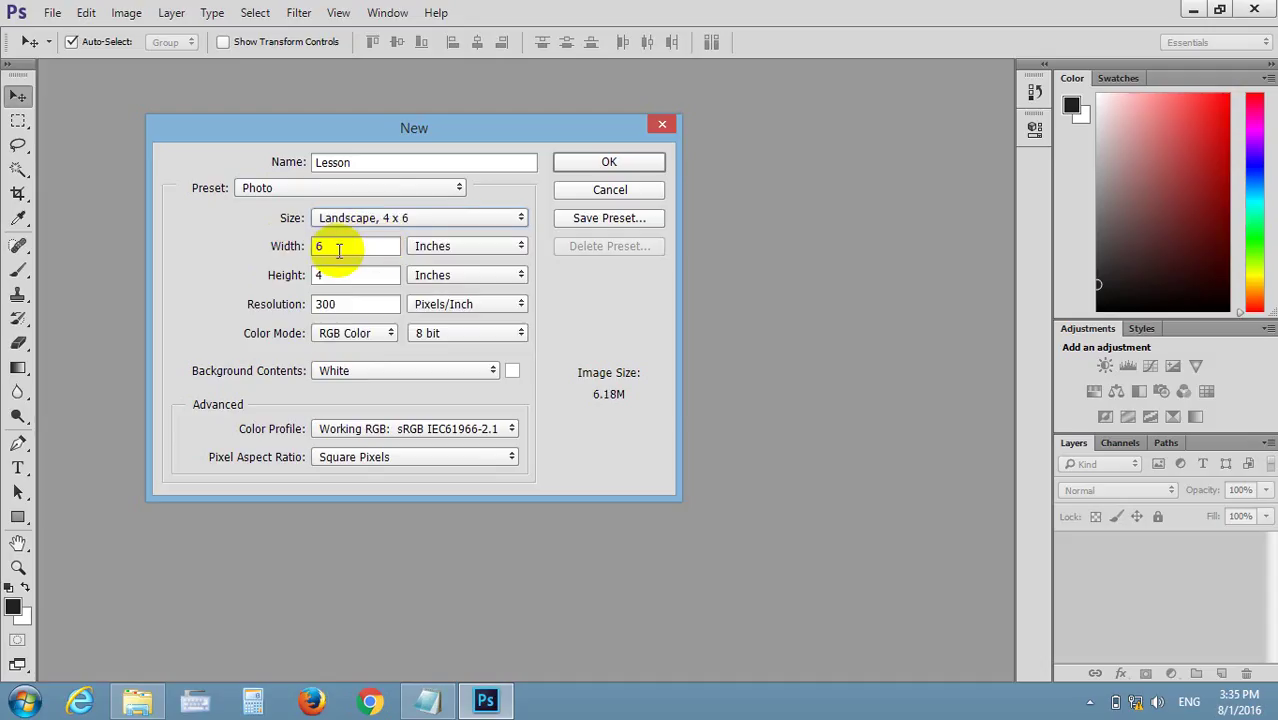
Change to Portrait, 4 x 6 in inches and create the Lesson document
drag(330, 248, 293, 252)
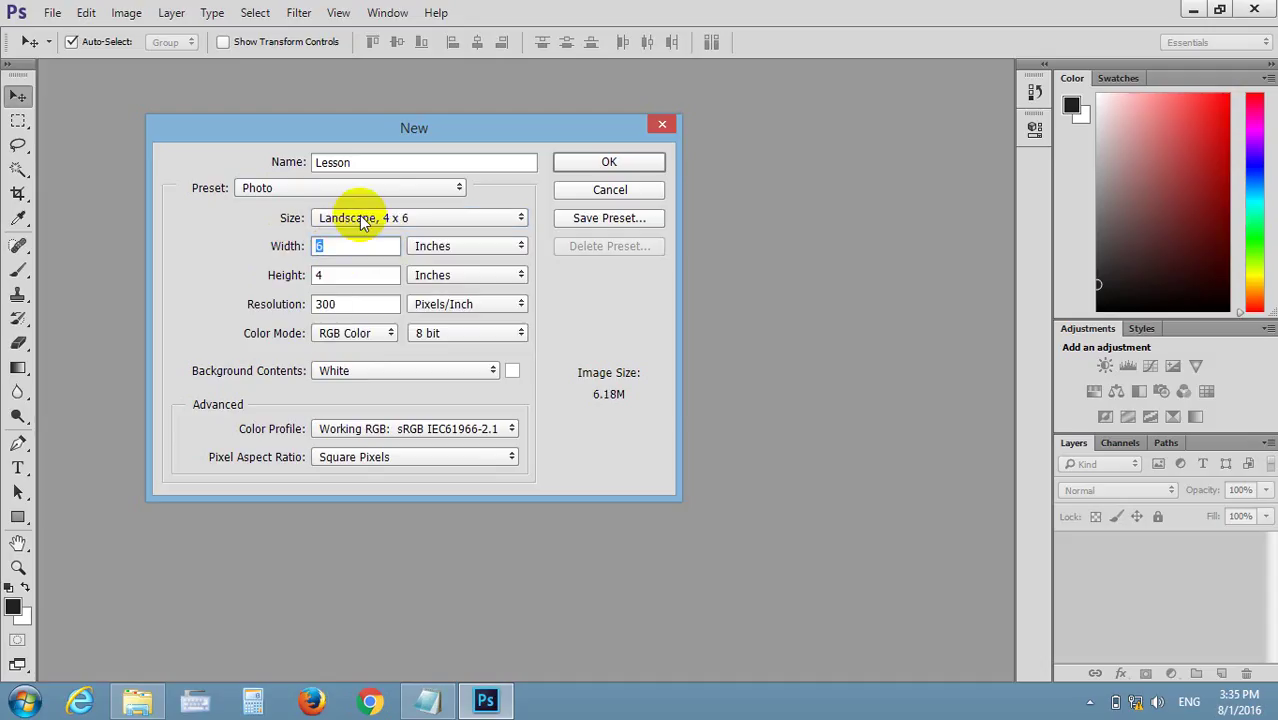
click(366, 220)
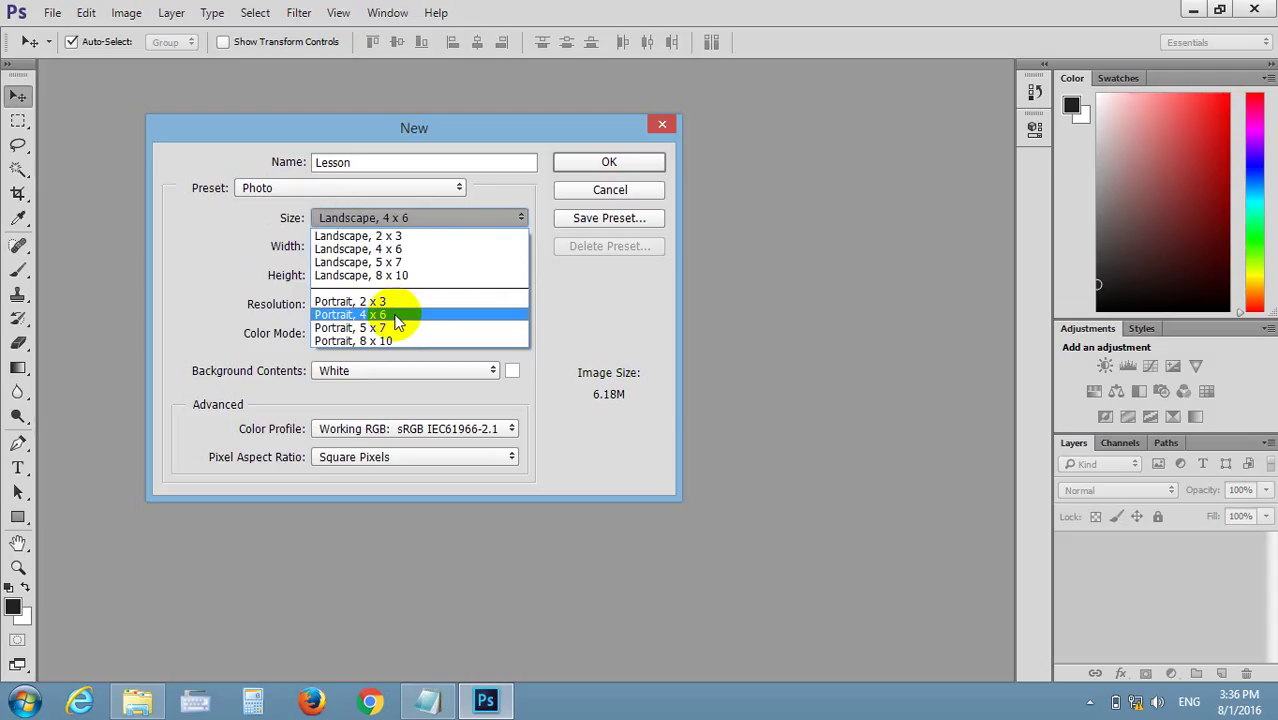
click(397, 315)
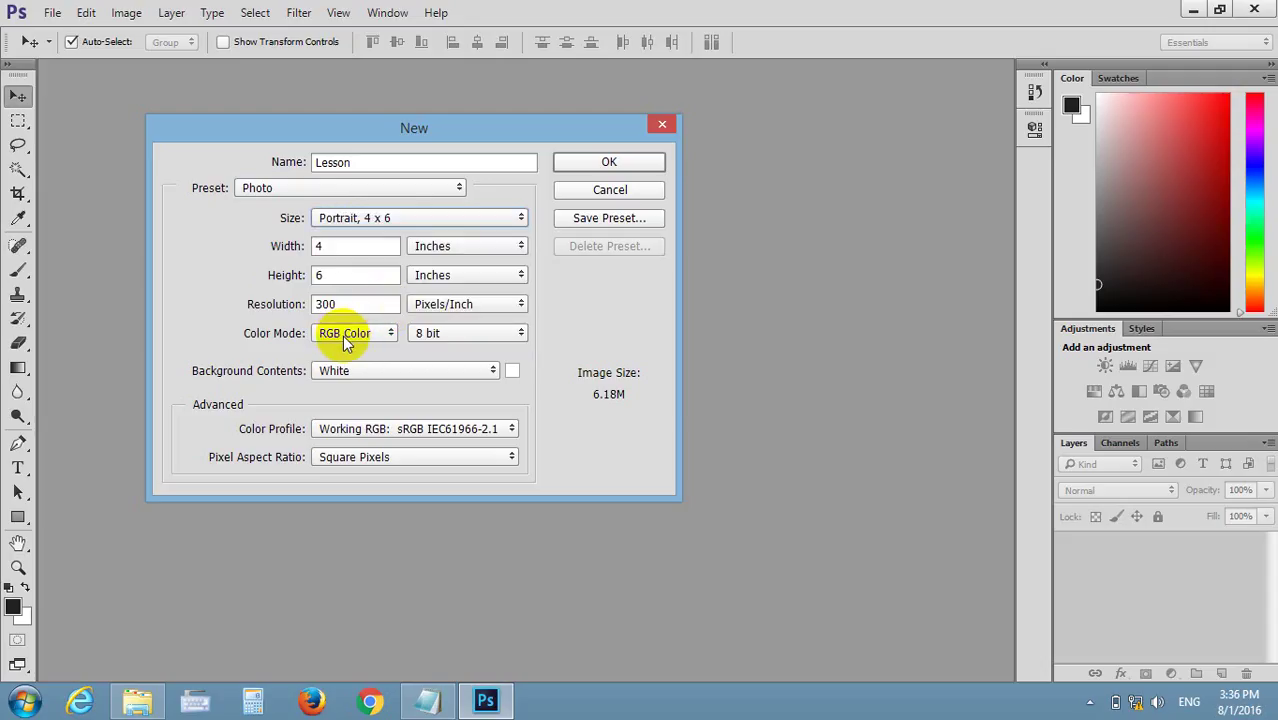
click(490, 248)
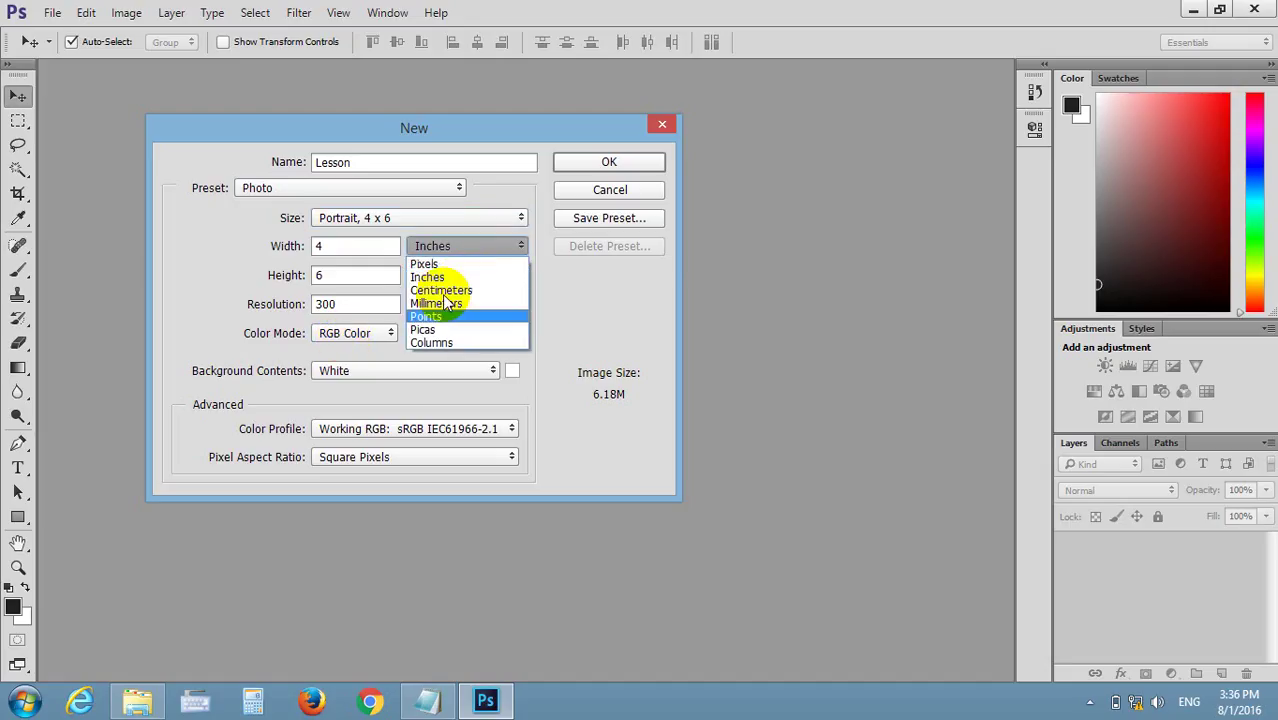
click(535, 325)
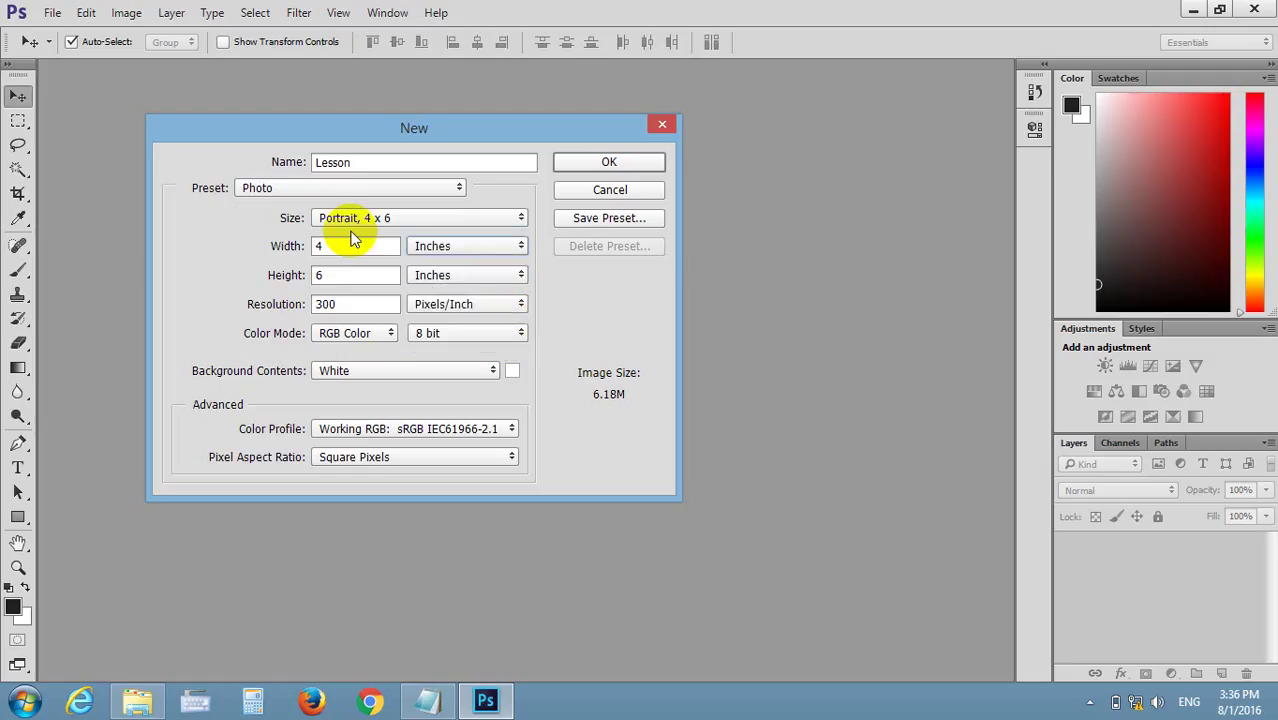
click(587, 172)
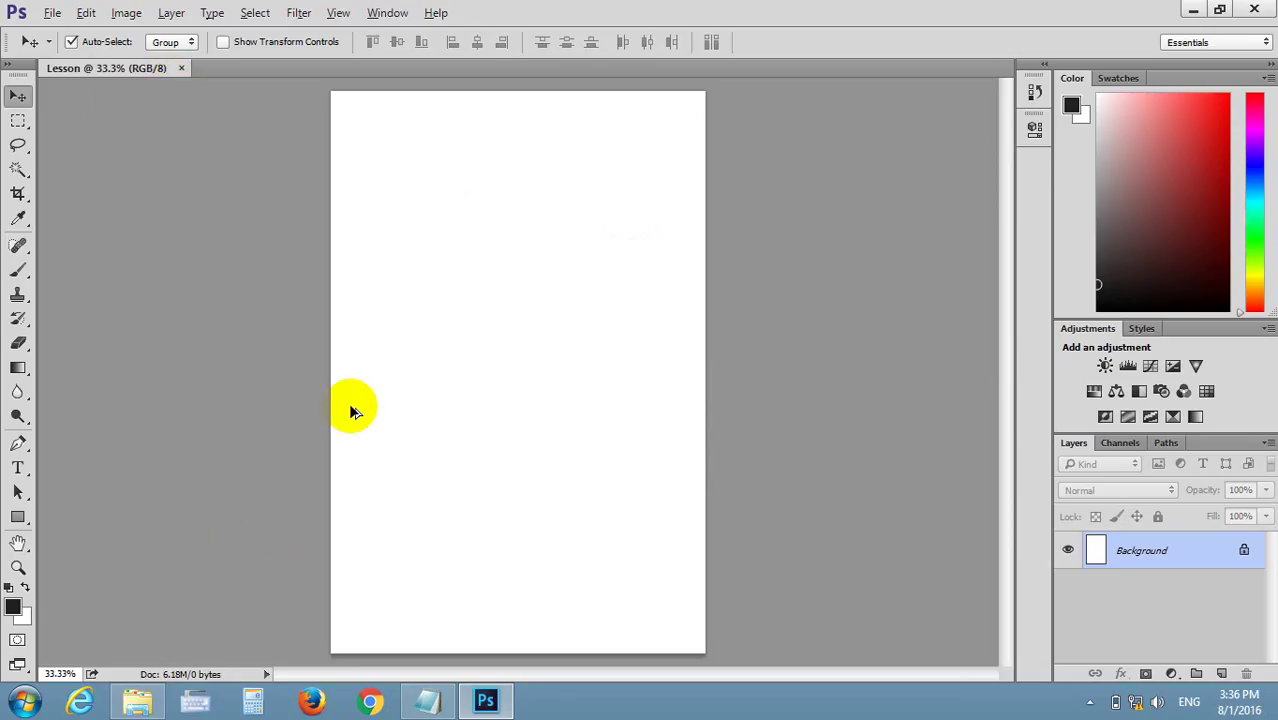
Zoom out to view the whole Lesson page, close it, and start a new document
scroll(350, 410, up, 5)
scroll(350, 410, up, 2)
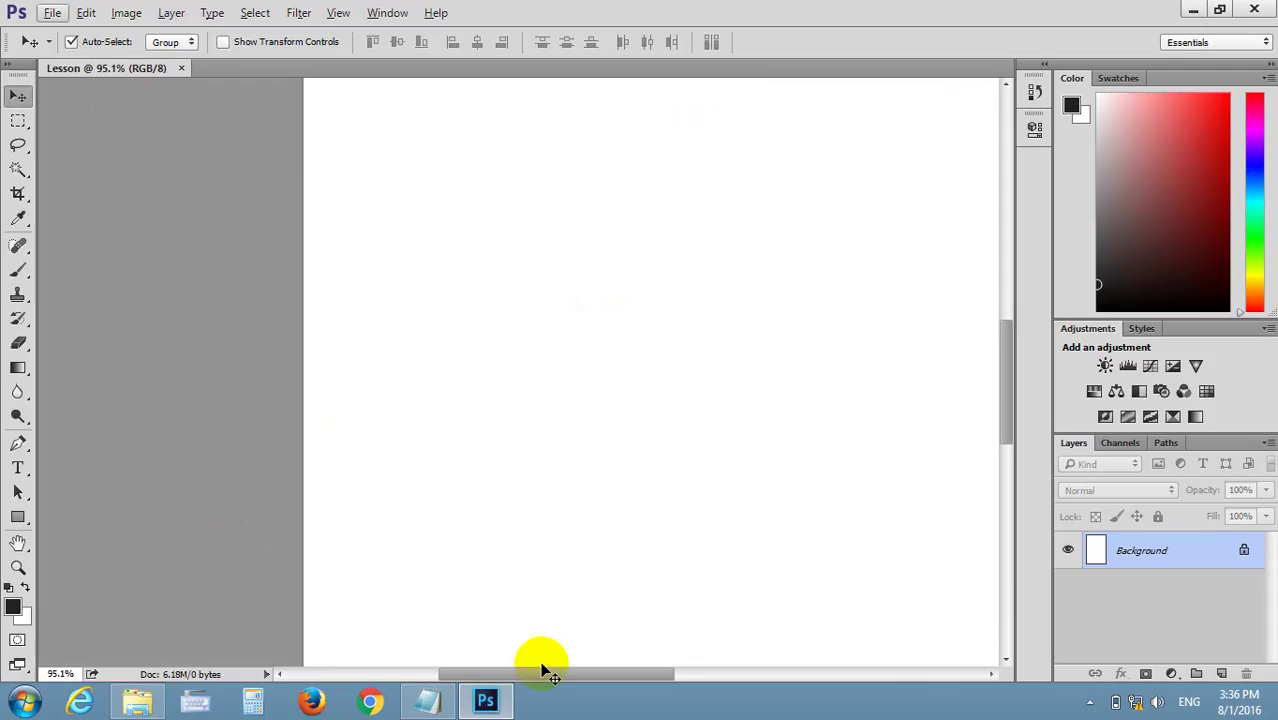
mouse_move(551, 668)
mouse_down()
mouse_move(697, 697)
mouse_move(625, 703)
mouse_up()
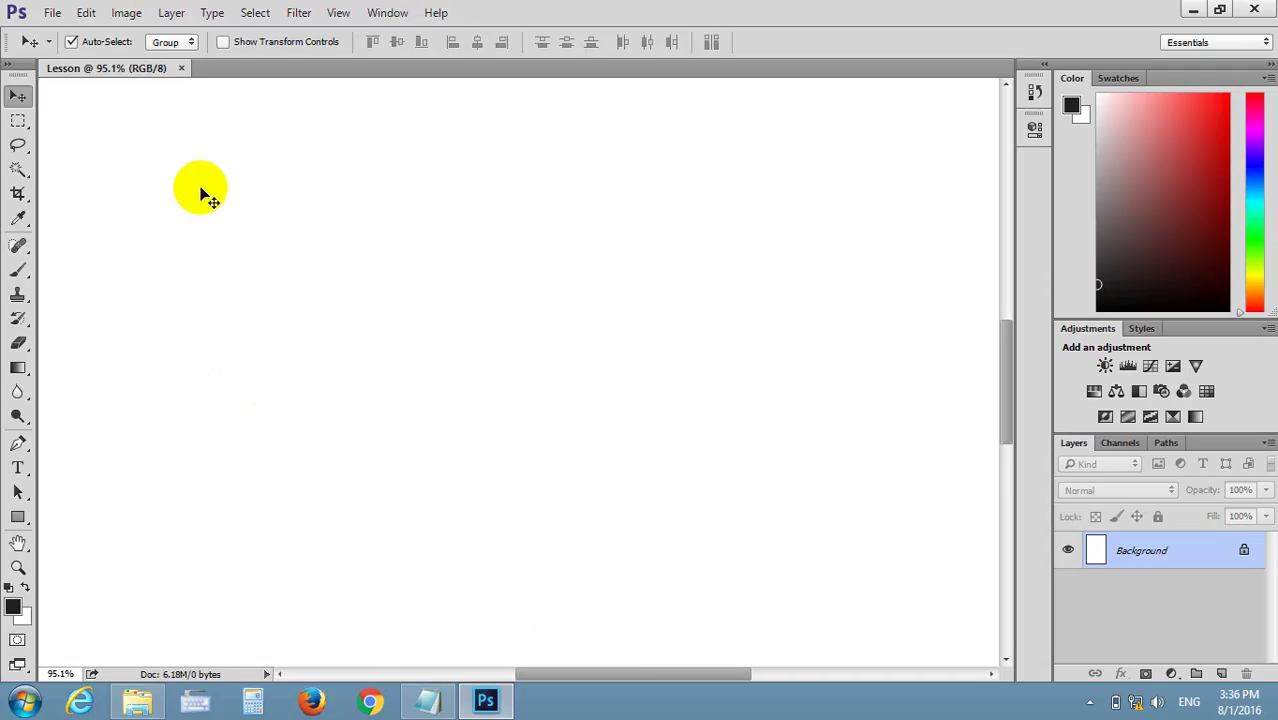
key(ctrl+minus)
key(ctrl+minus)
key(ctrl+minus)
key(ctrl+minus)
click(181, 68)
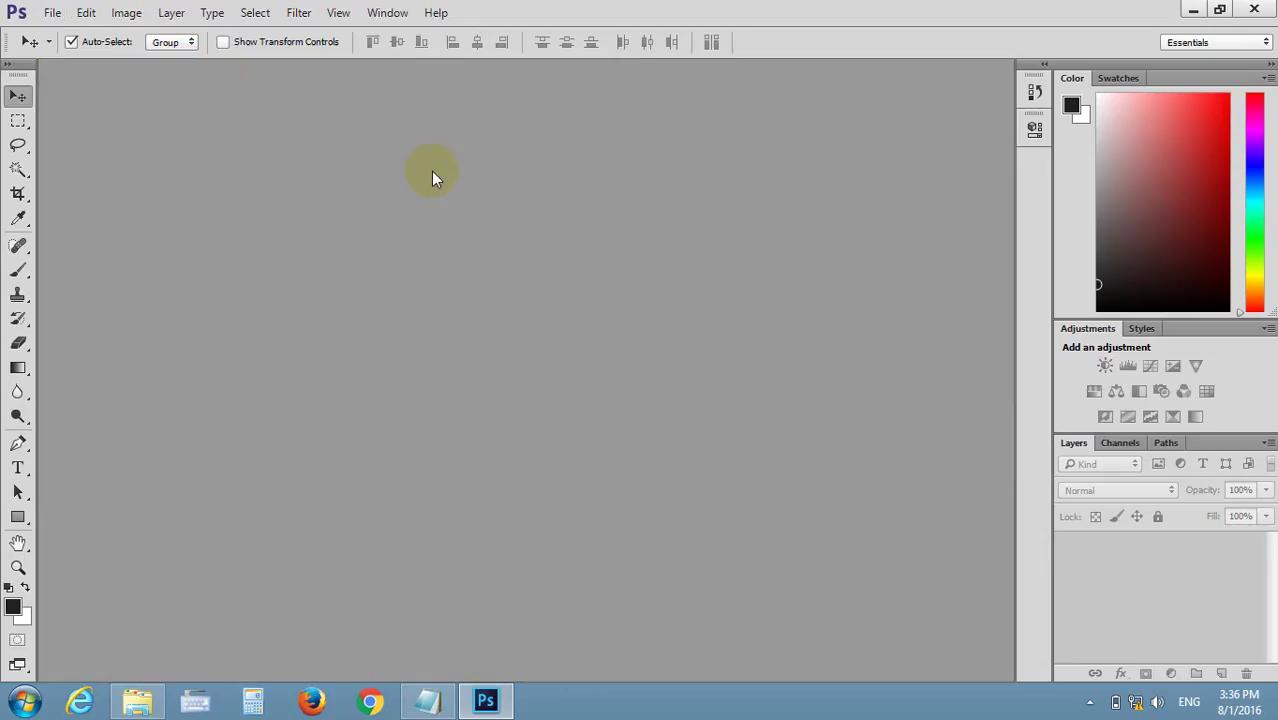
click(52, 13)
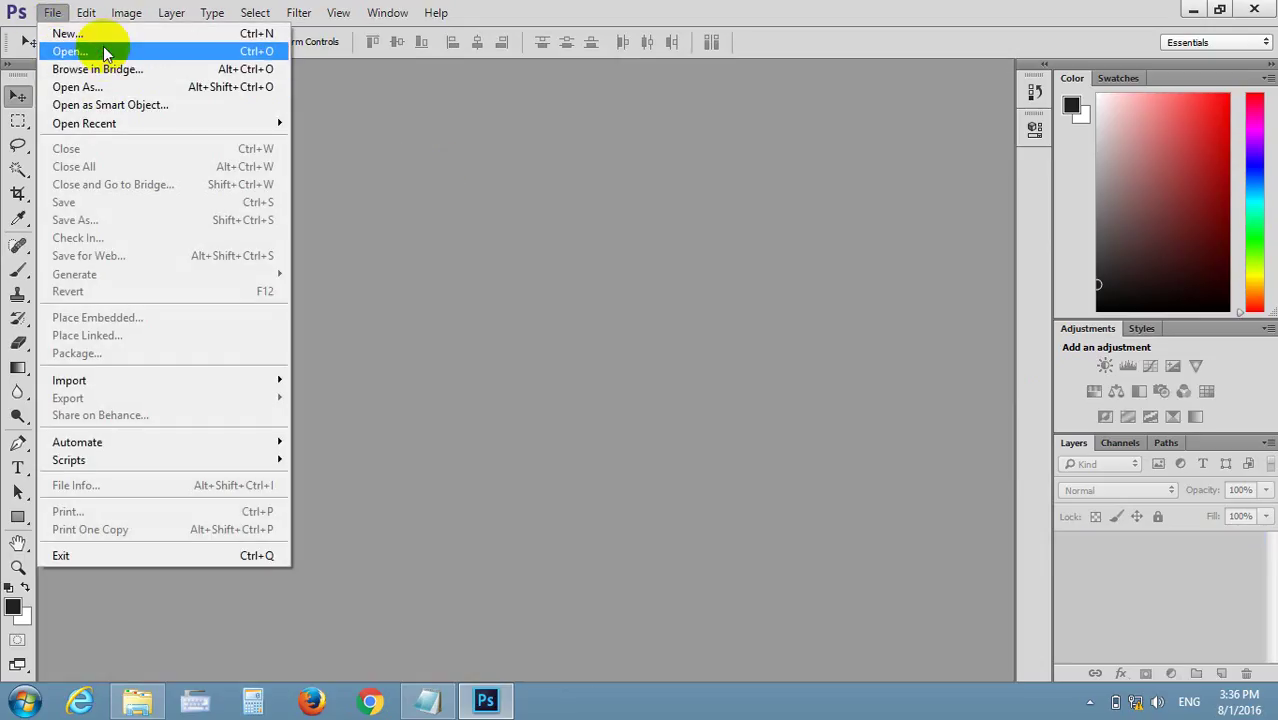
click(67, 33)
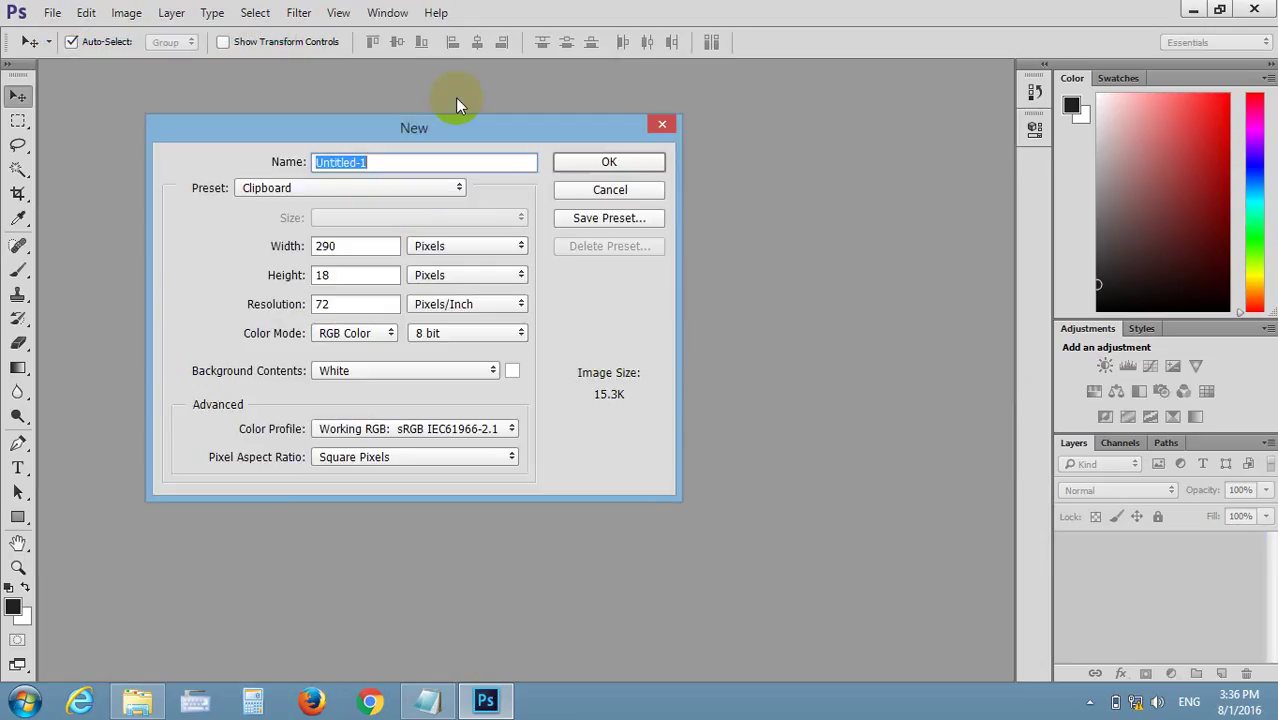
Switch the preset to Photo, then to International Paper
click(330, 189)
click(302, 271)
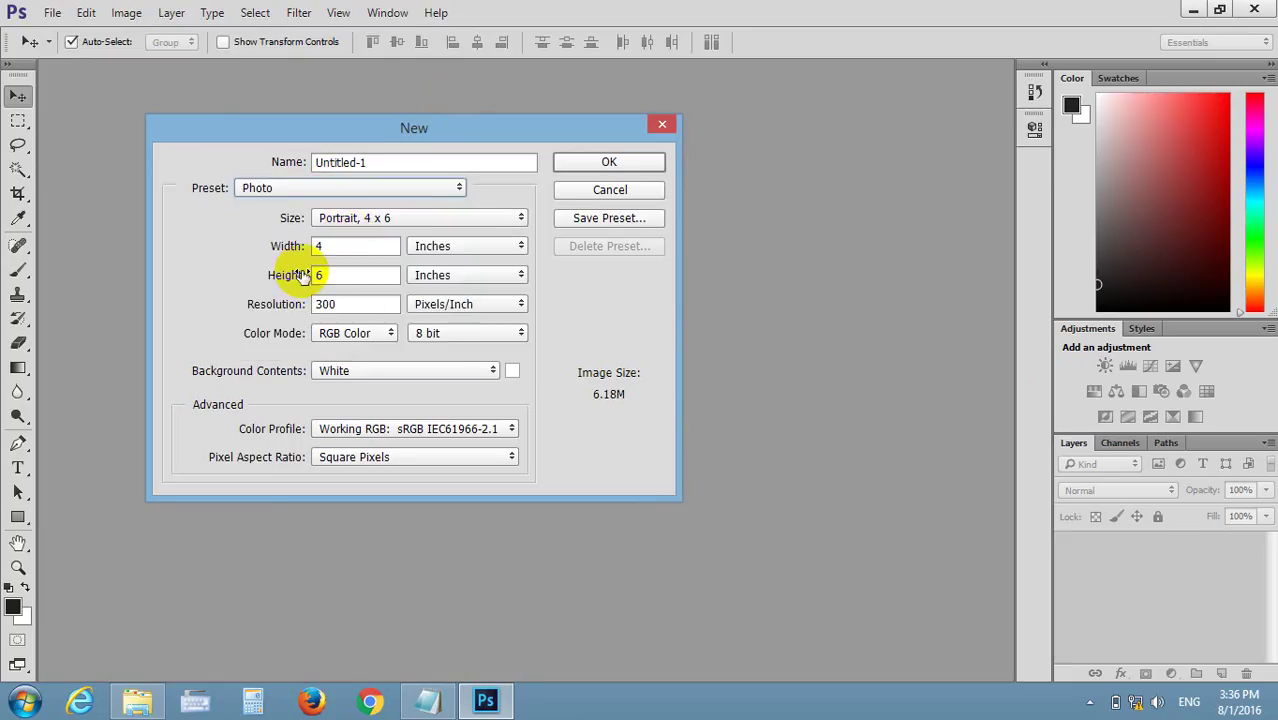
click(312, 190)
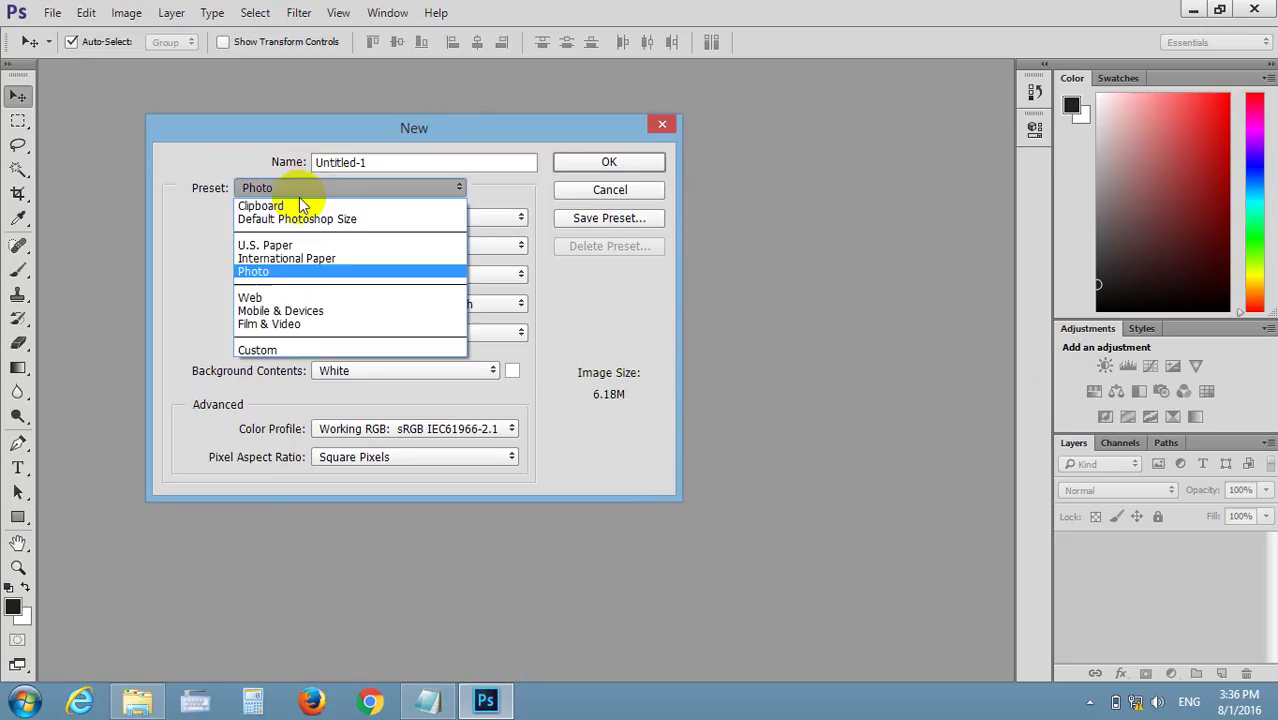
click(322, 258)
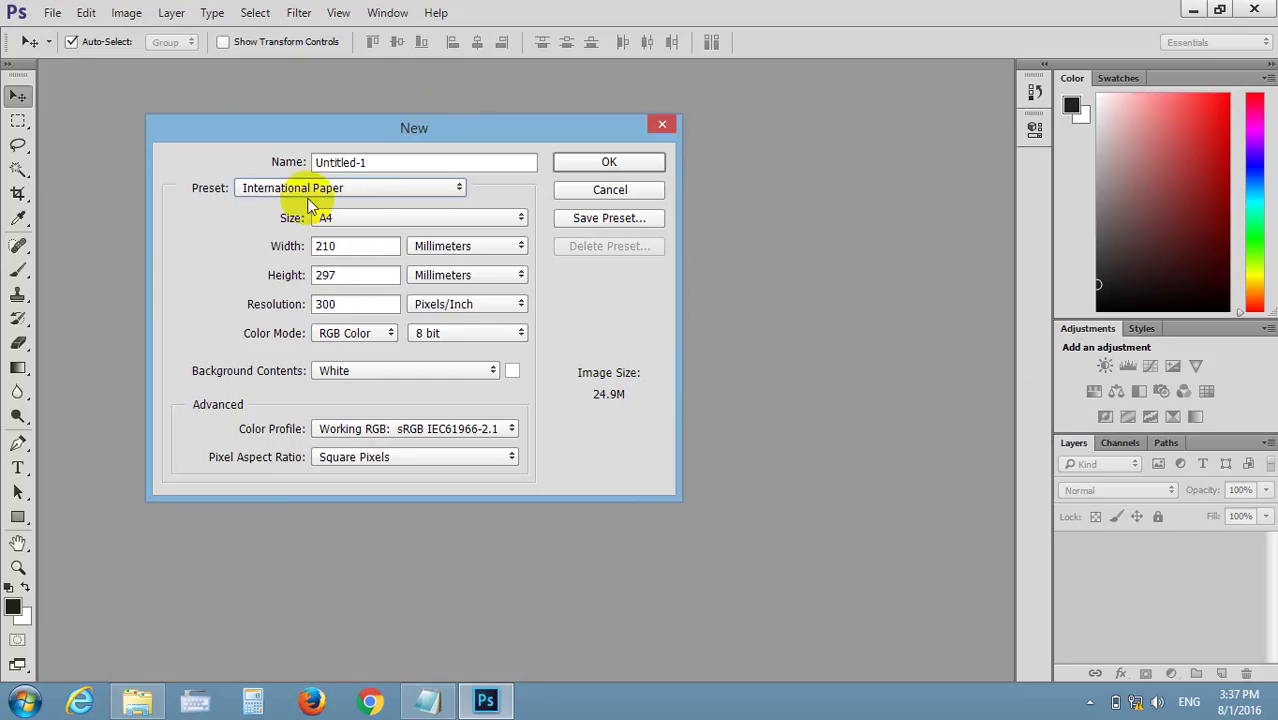
Choose the A5 paper size, 148 × 210 mm, and select the width for editing
click(344, 216)
click(357, 262)
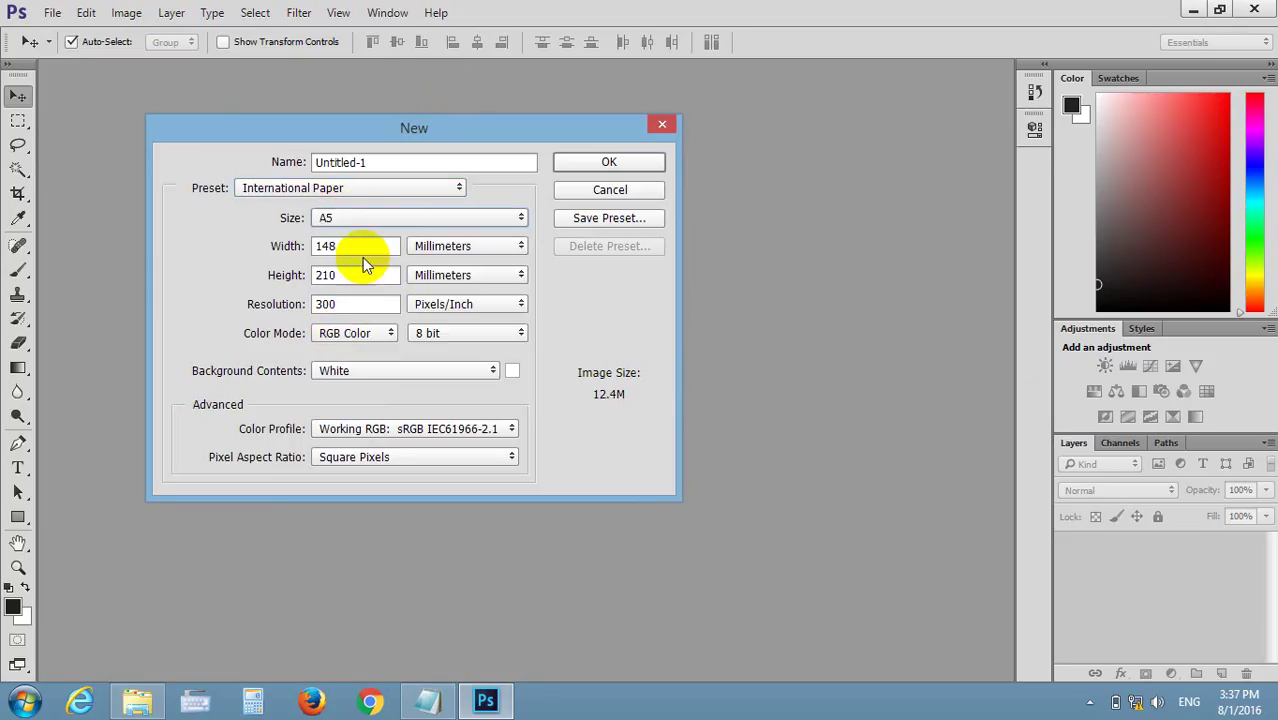
click(340, 246)
click(345, 274)
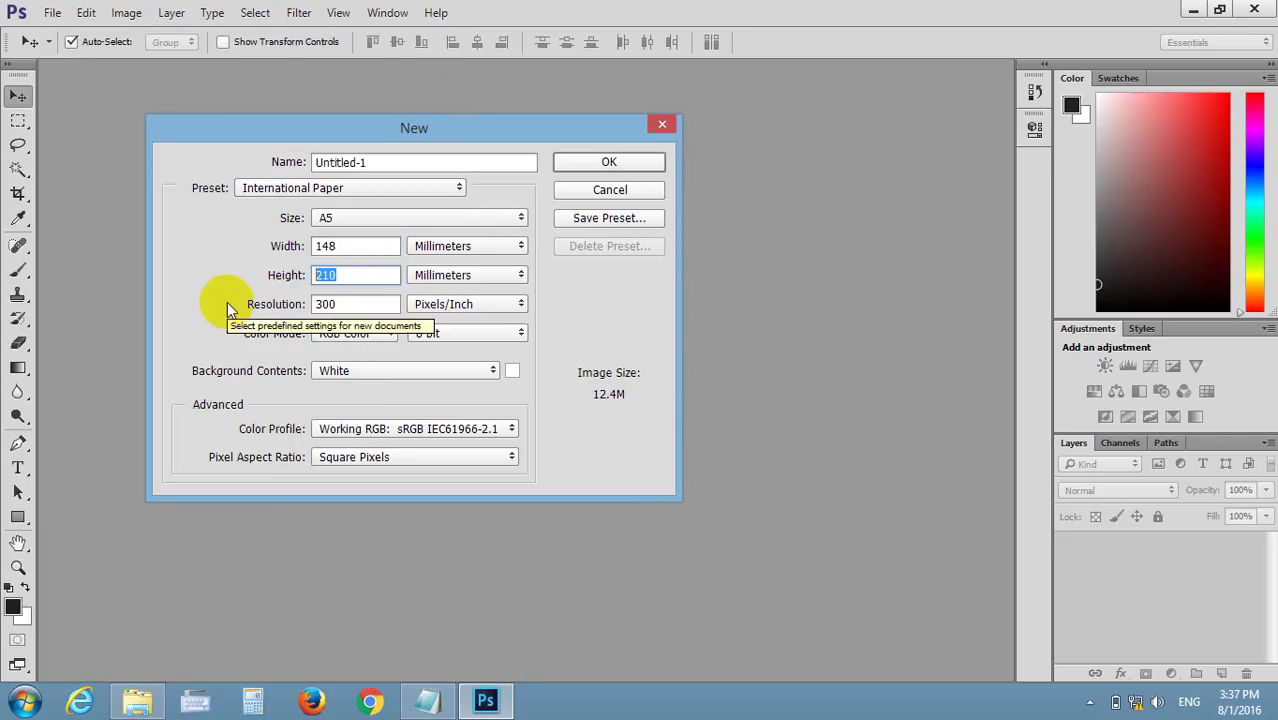
click(368, 220)
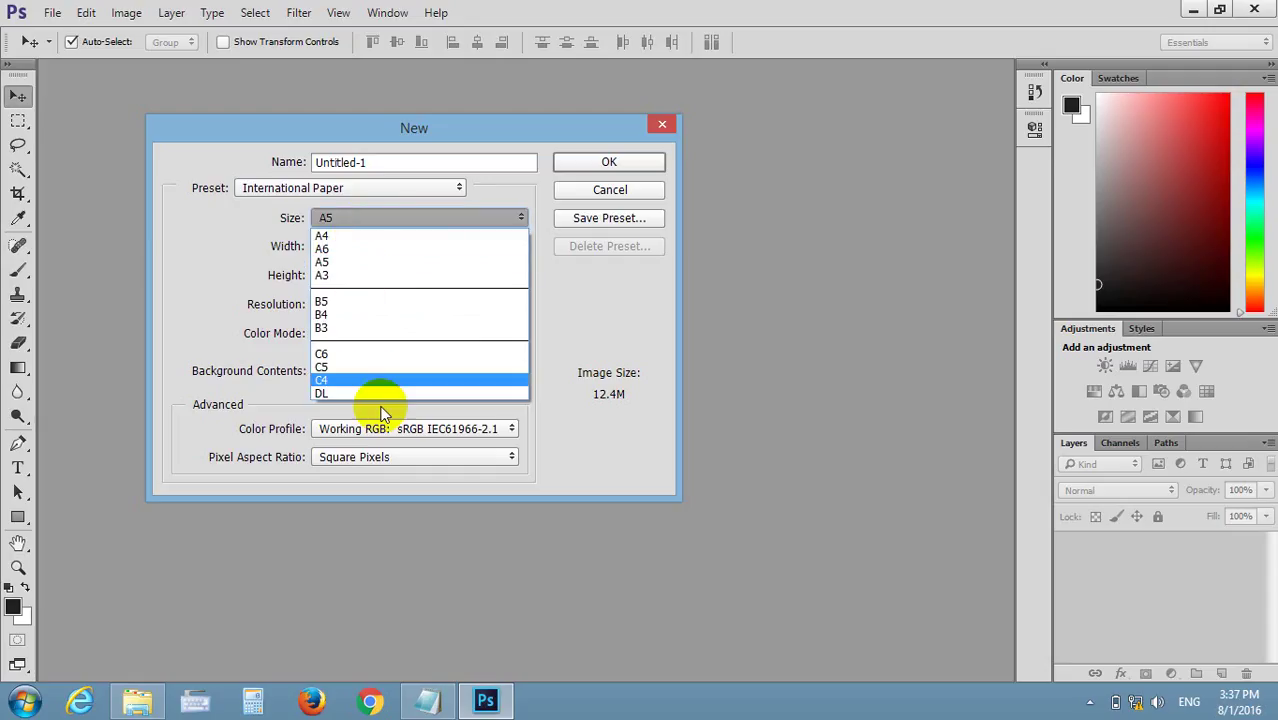
click(615, 304)
drag(365, 247, 301, 246)
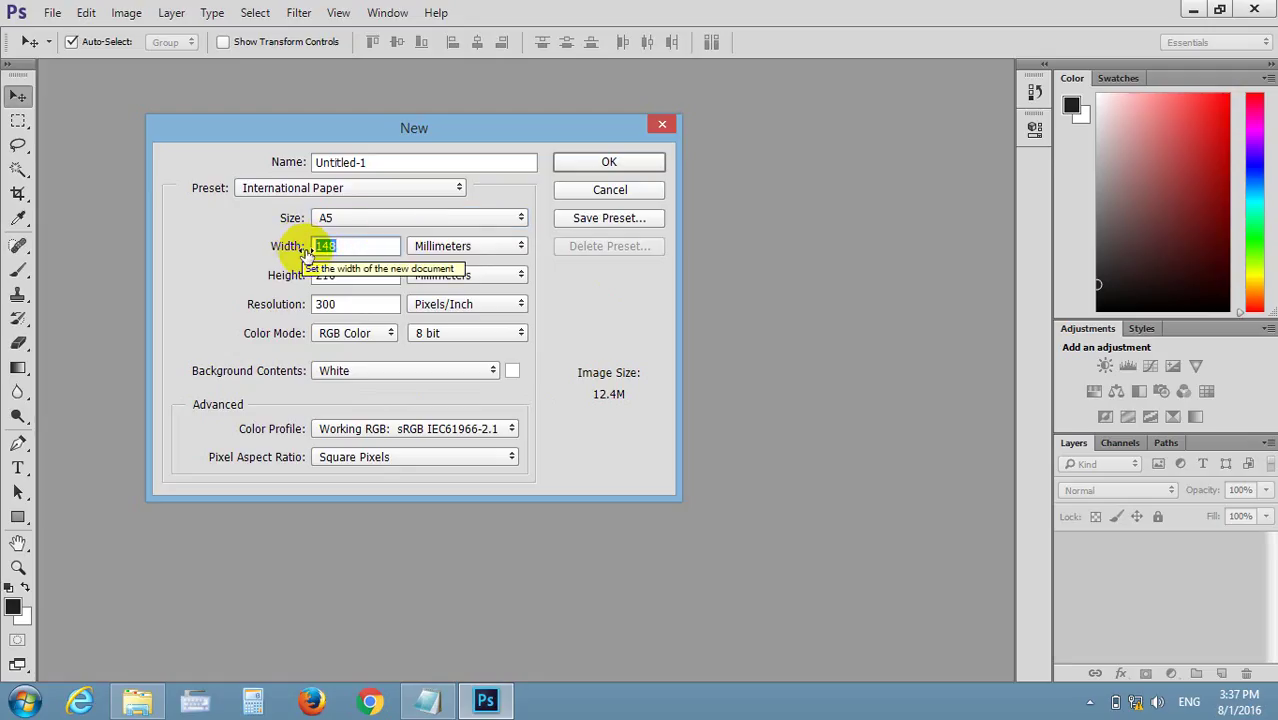
Make a white 300 × 200 mm document at 200 pixels/inch, then close it
text(3)
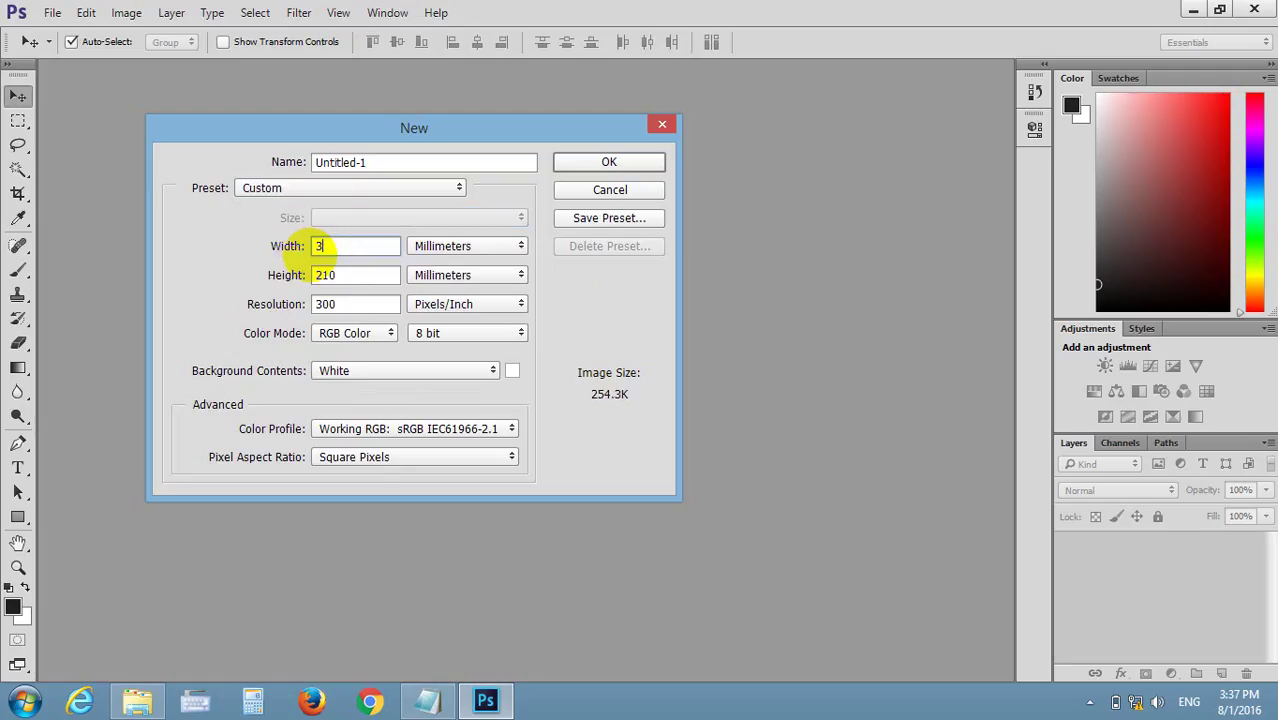
text(00)
drag(356, 273, 268, 285)
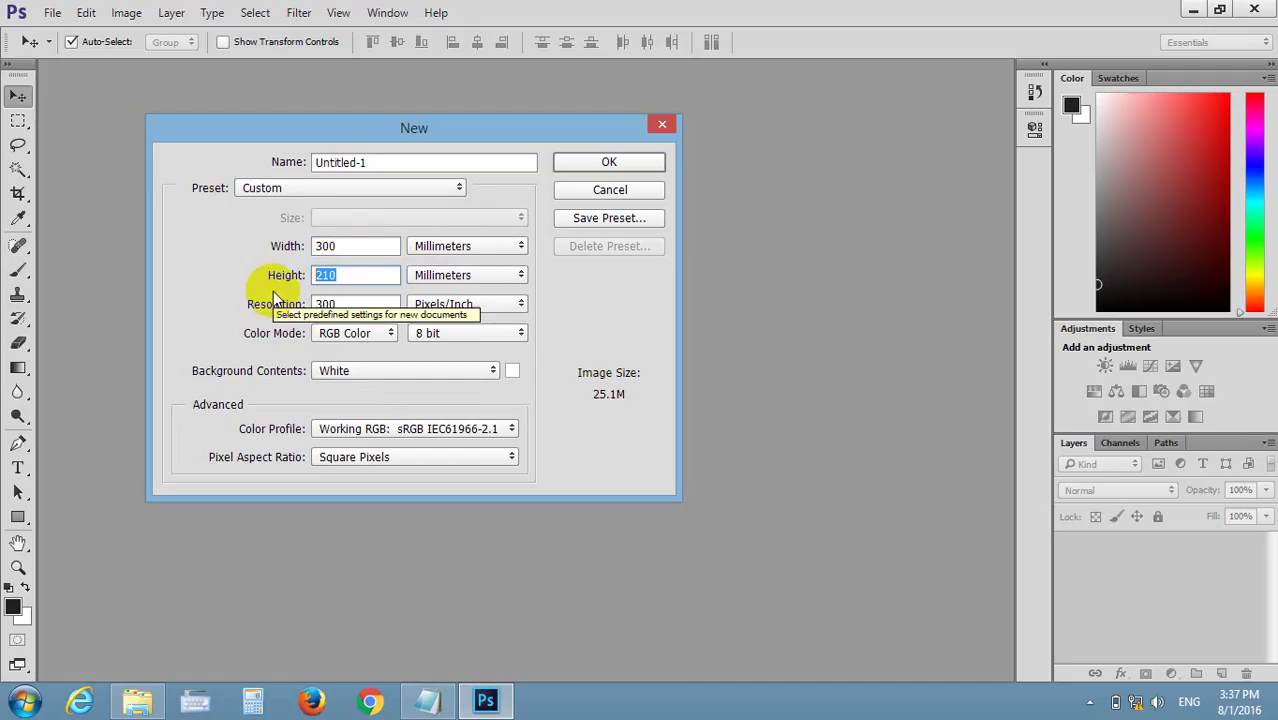
text(200)
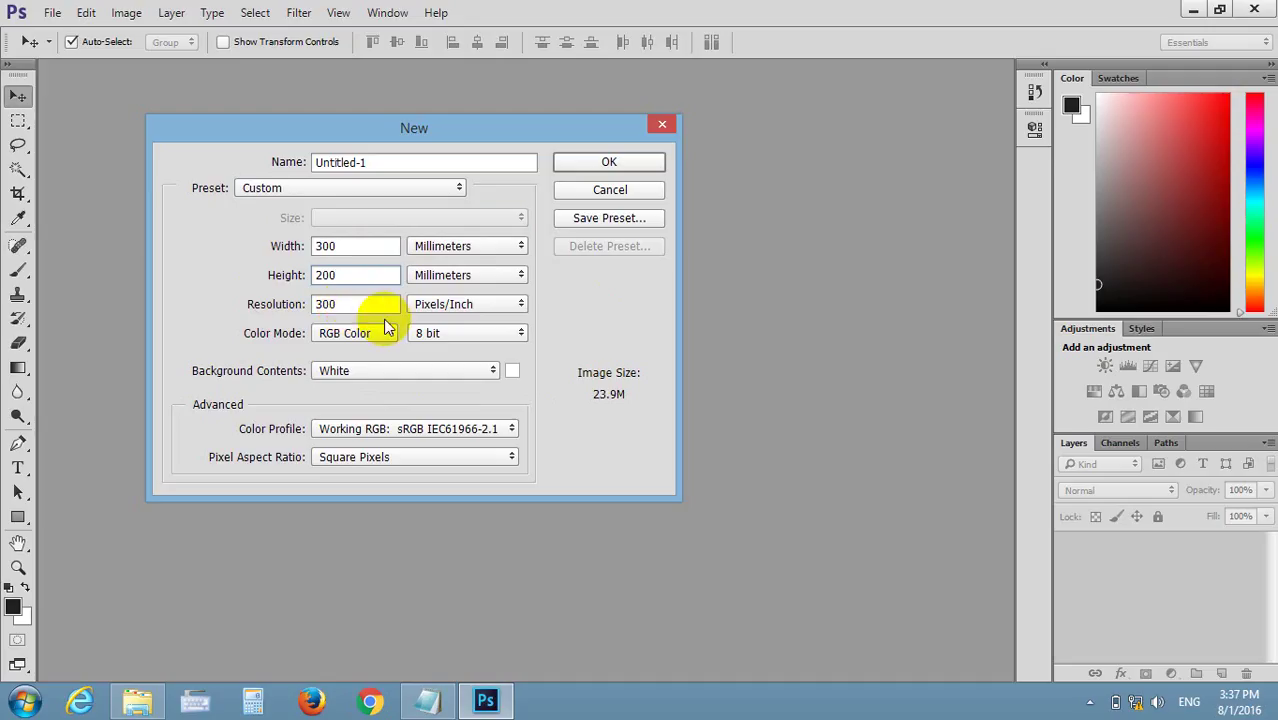
drag(360, 305, 222, 318)
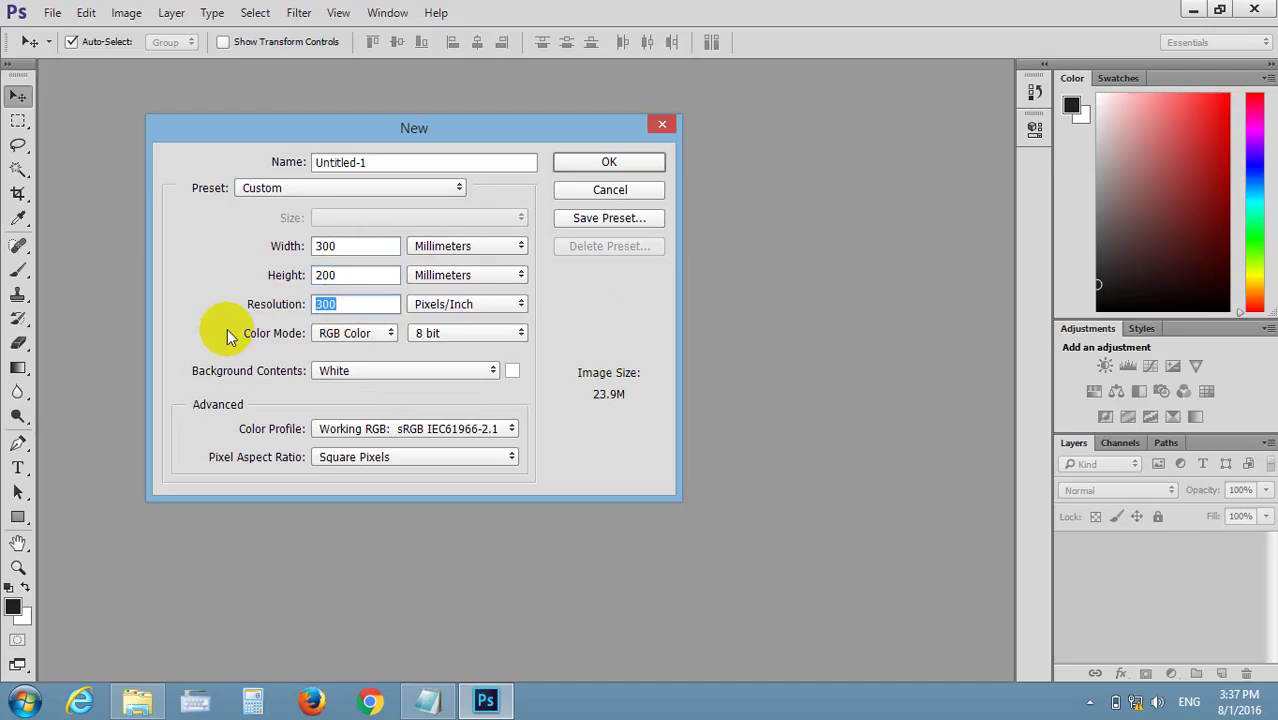
text(200)
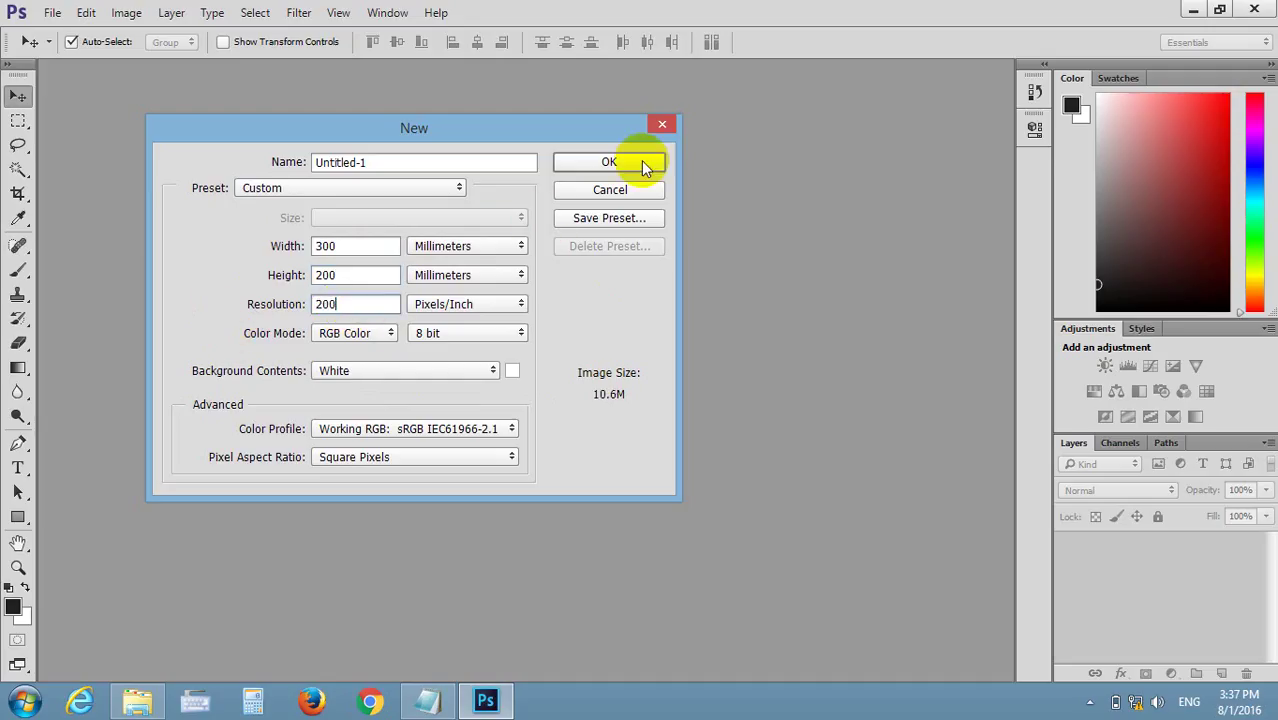
click(645, 166)
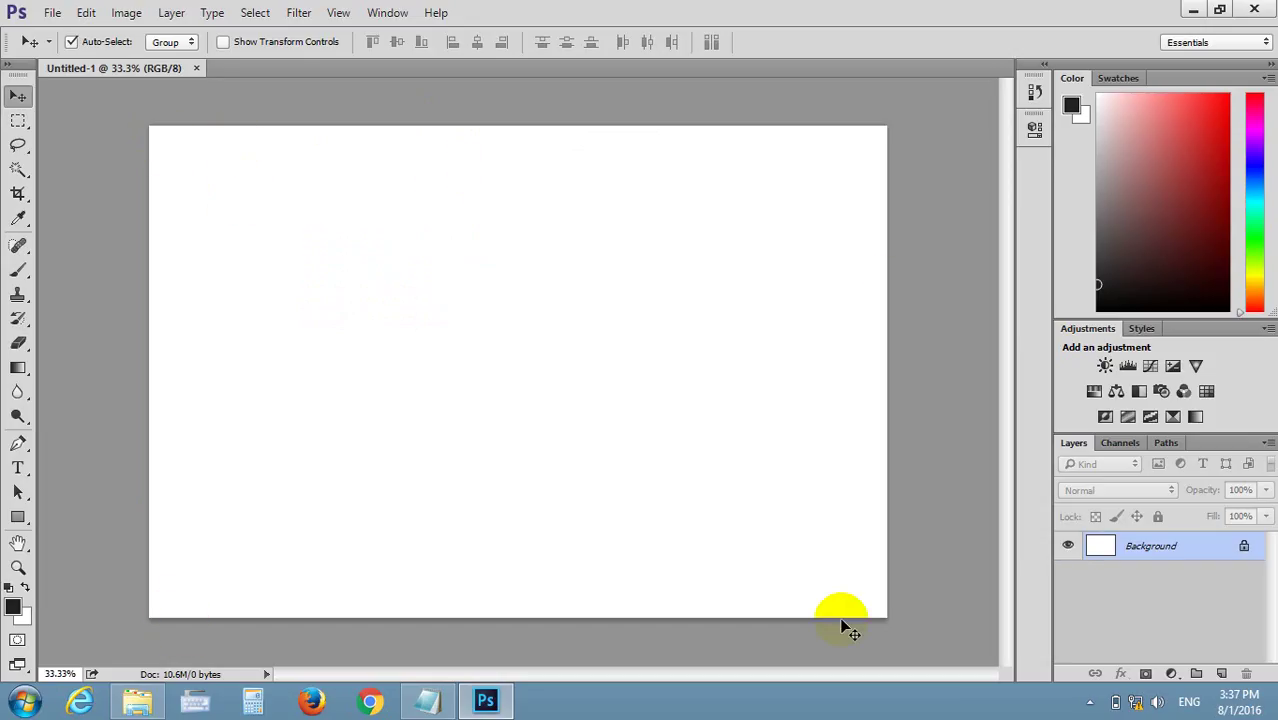
click(197, 68)
Start a new document and switch its preset to Custom
click(52, 12)
click(60, 31)
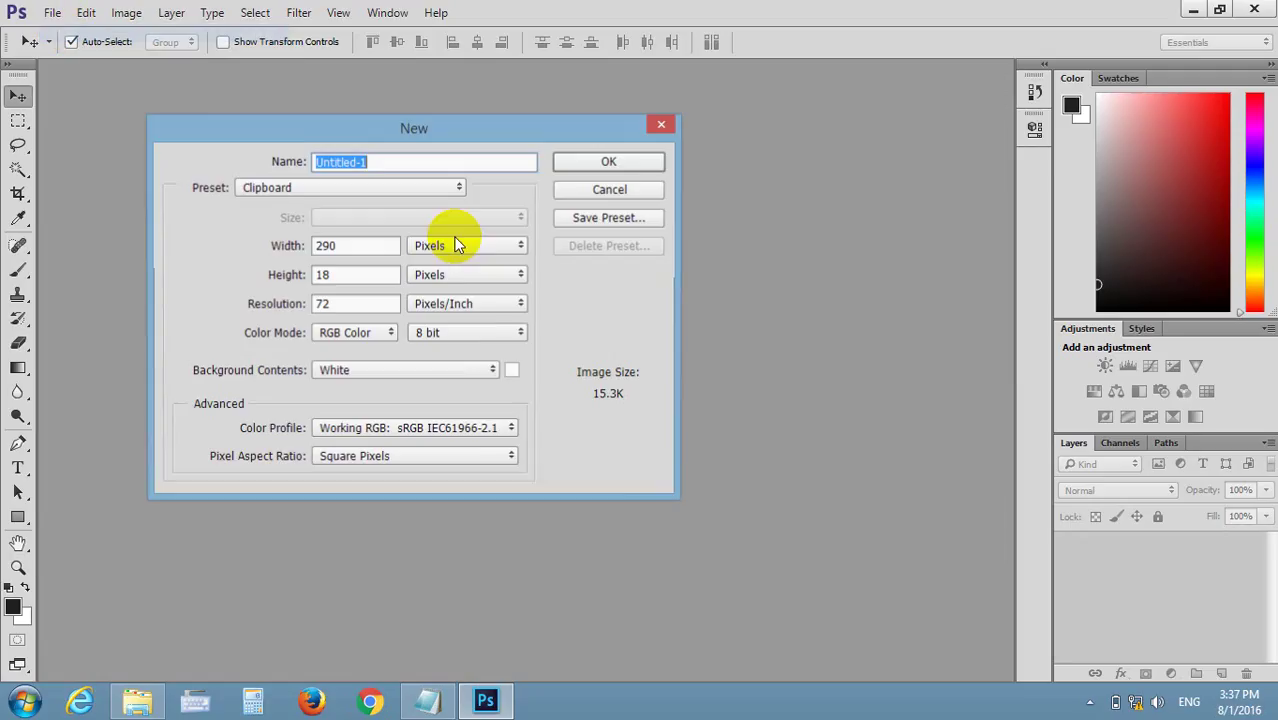
double_click(336, 245)
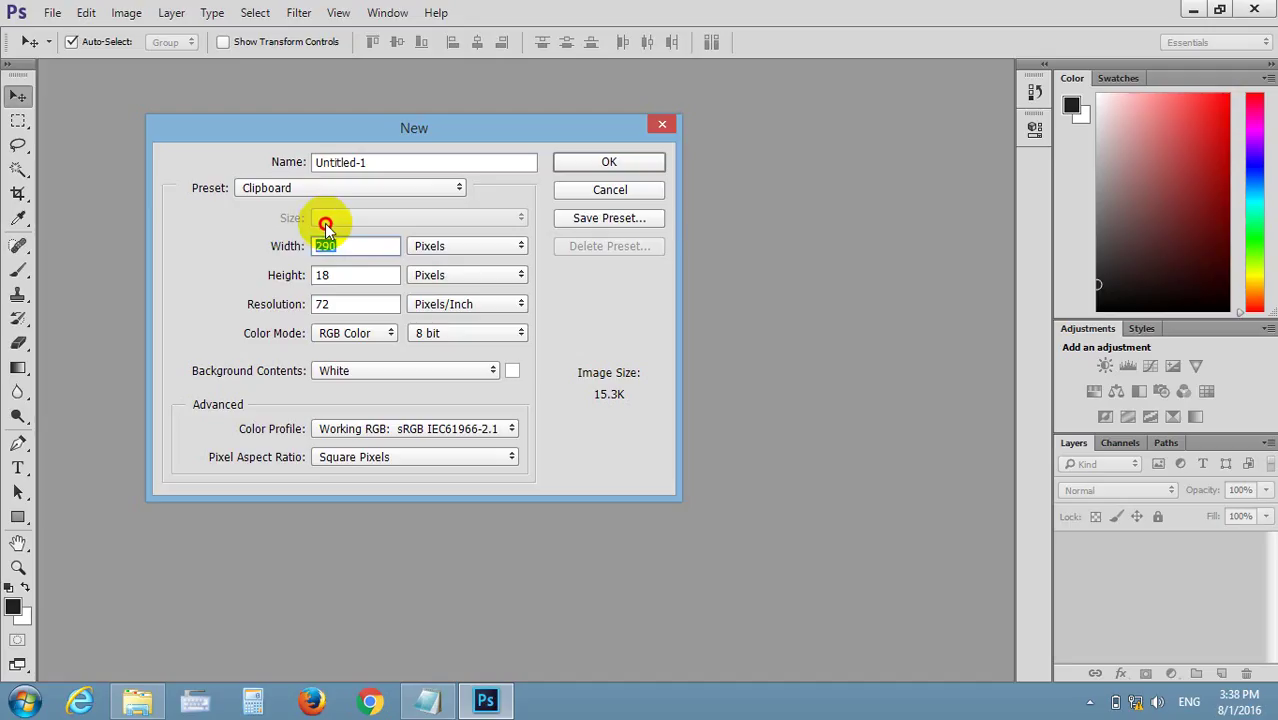
key(shift+Tab)
key(shift+Tab)
click(340, 187)
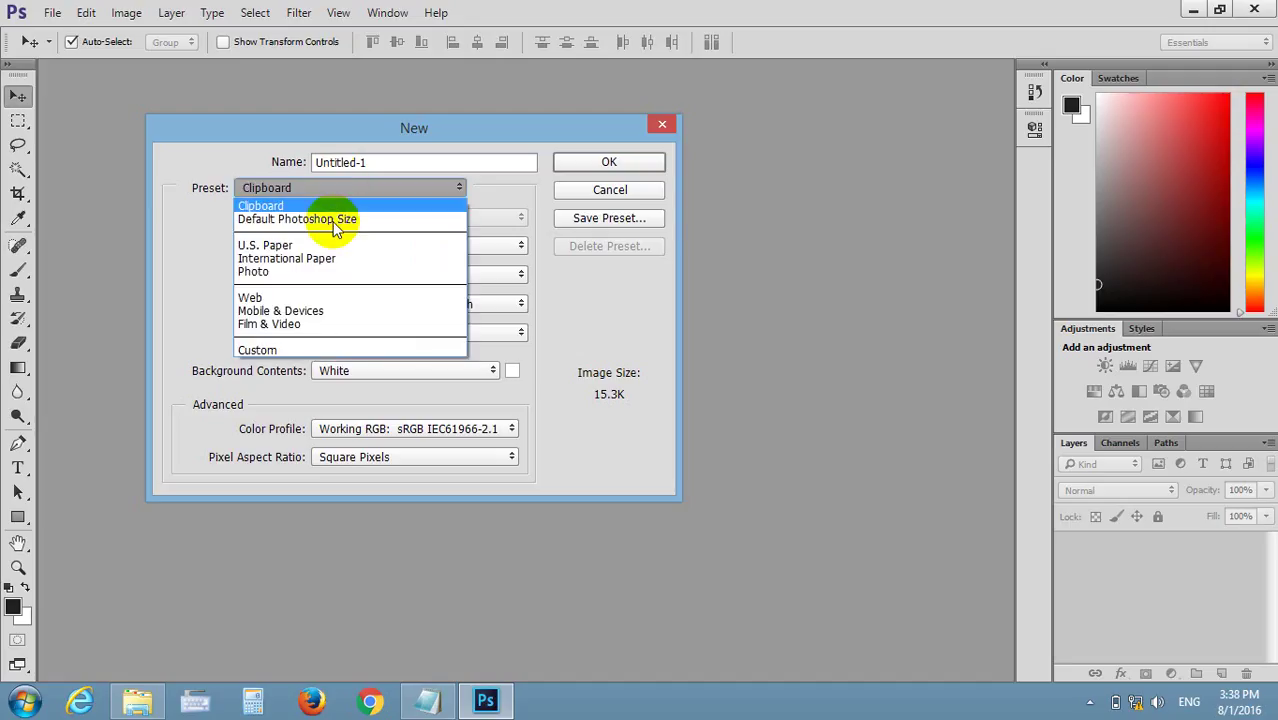
click(318, 346)
Switch the units to centimeters, create the 10.23 × 0.64 cm document, then close it
drag(342, 245, 232, 240)
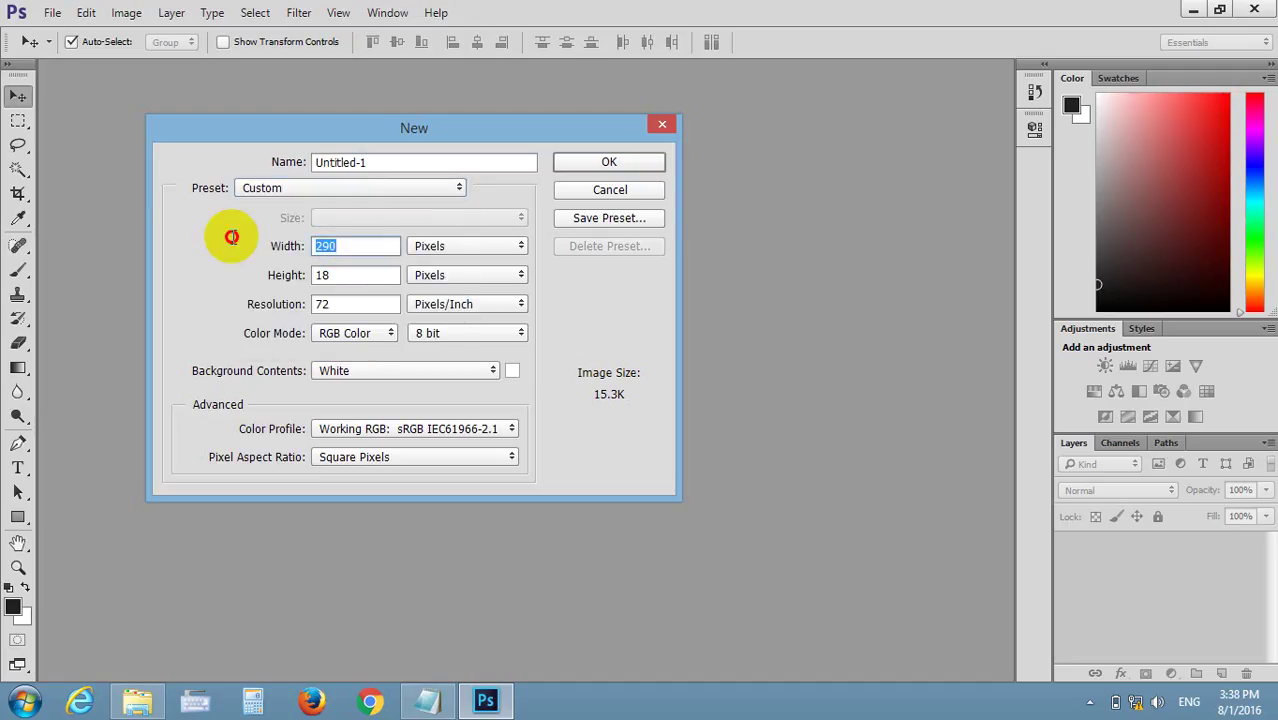
mouse_move(354, 279)
mouse_down()
mouse_move(316, 280)
mouse_move(307, 303)
mouse_up()
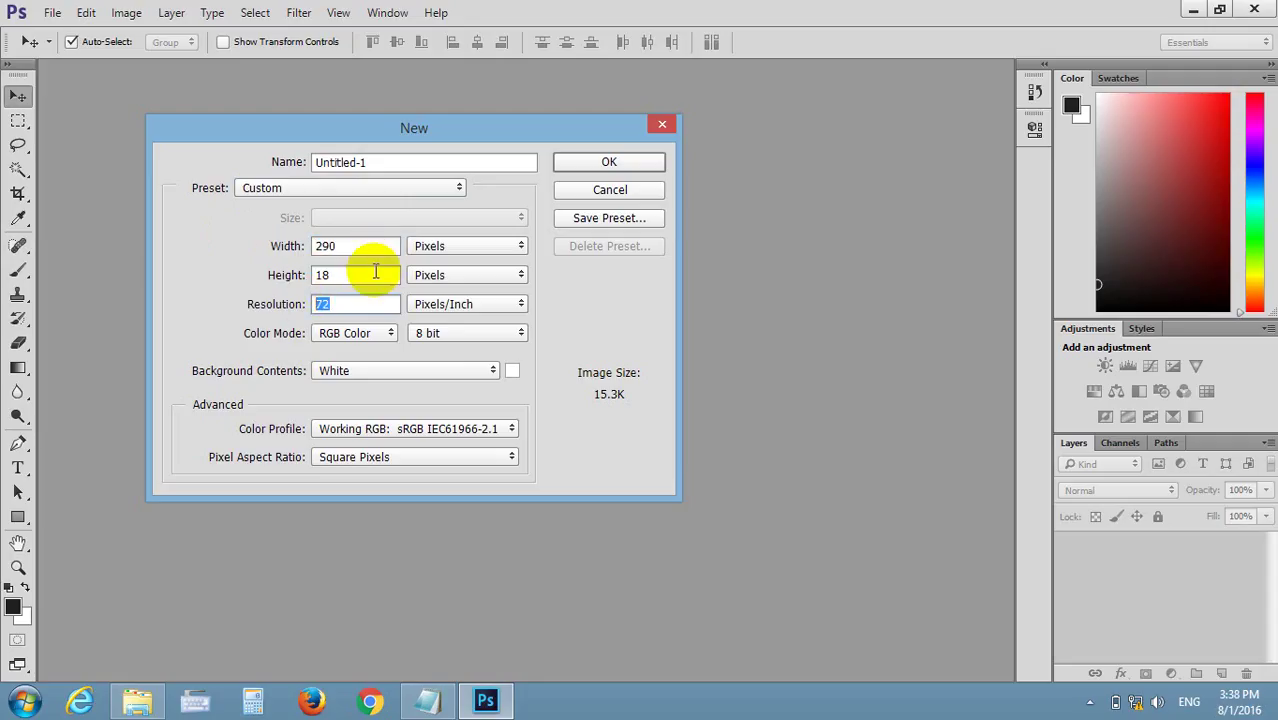
click(473, 248)
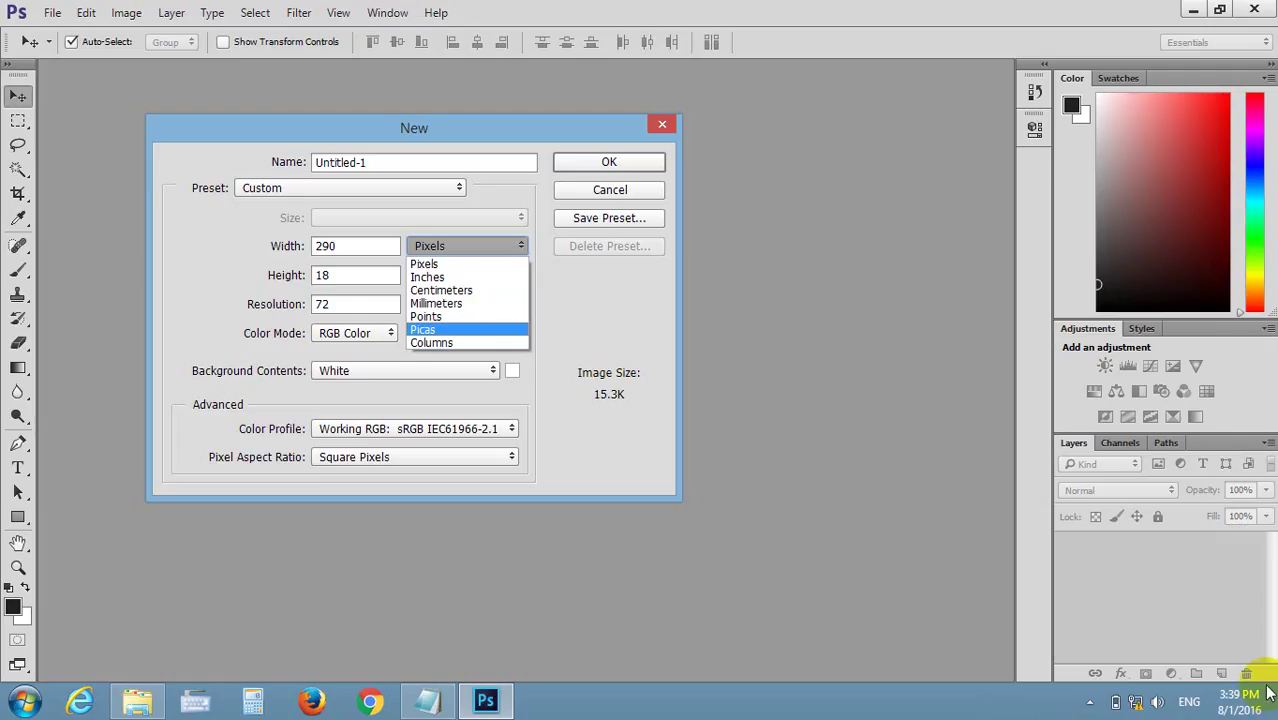
click(441, 290)
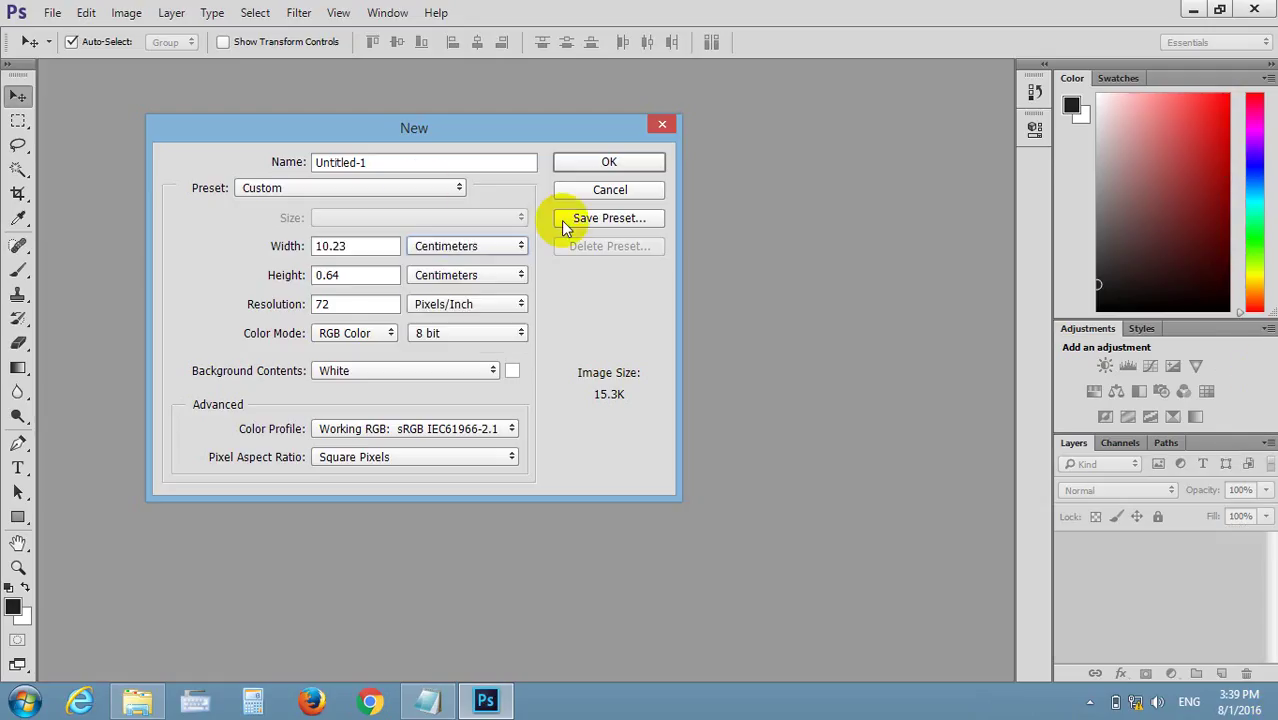
click(614, 163)
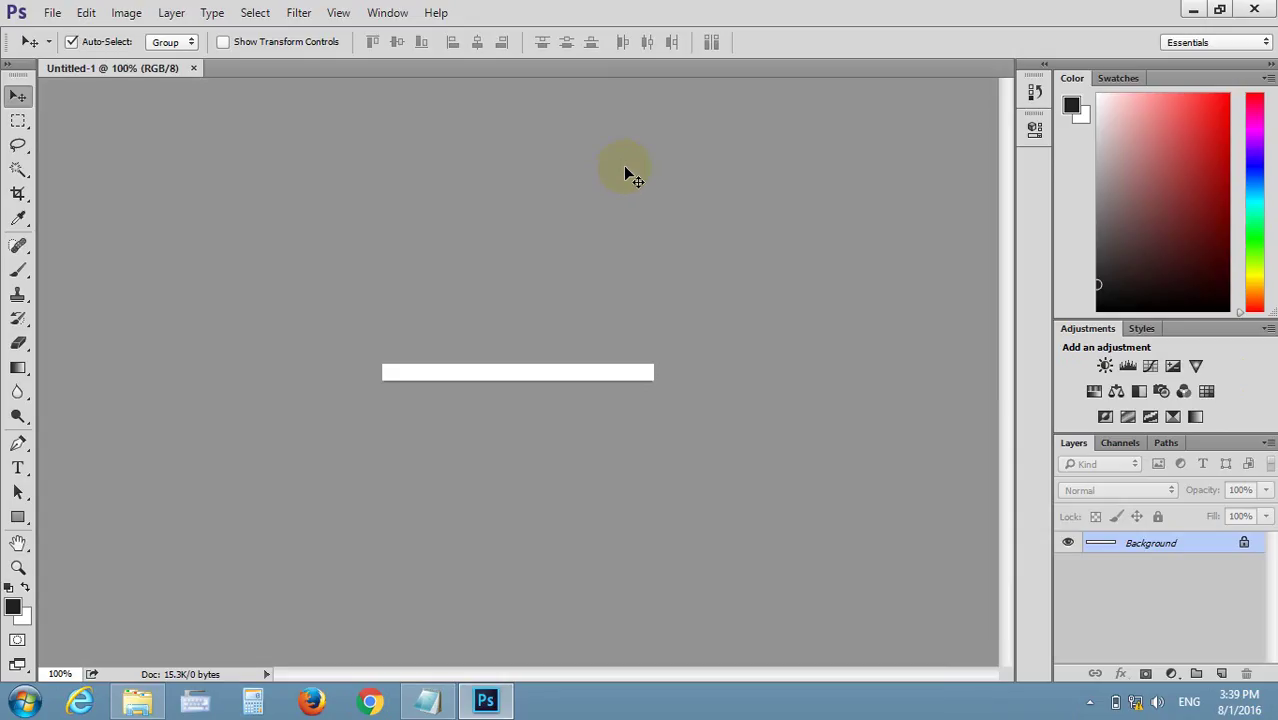
click(193, 68)
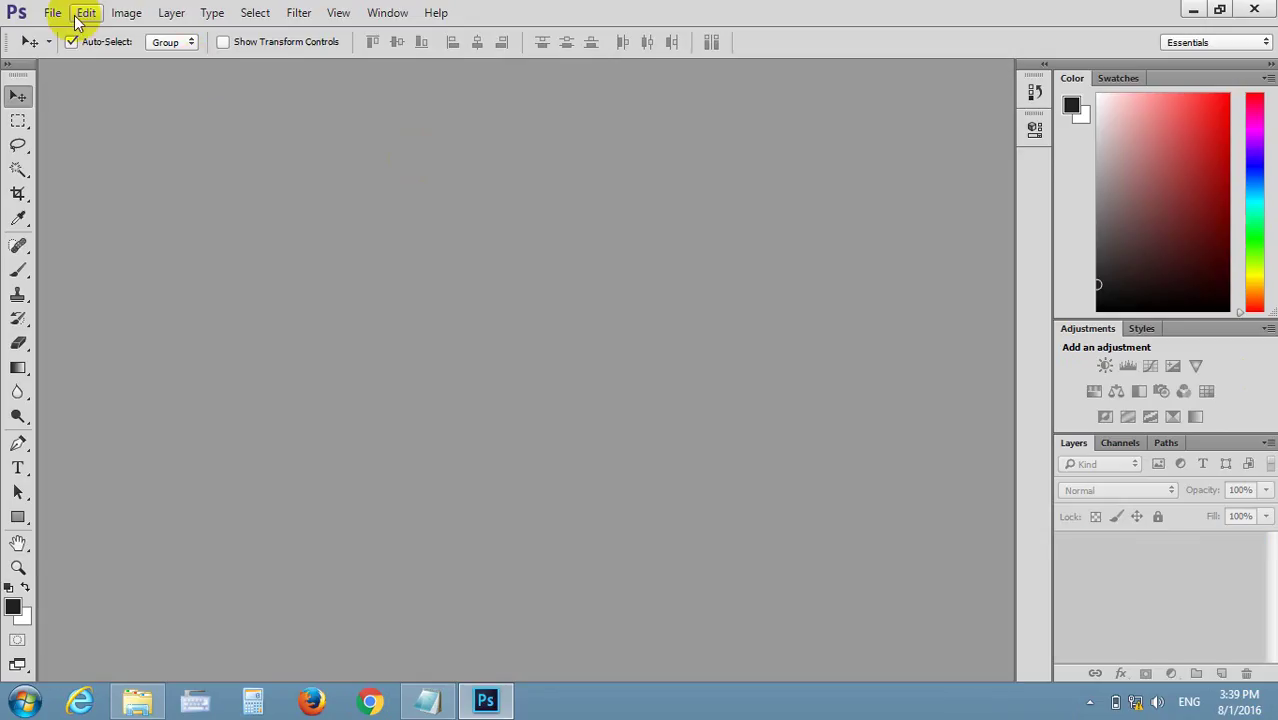
click(54, 14)
Start a new document and switch the size units to centimeters
click(77, 34)
double_click(360, 272)
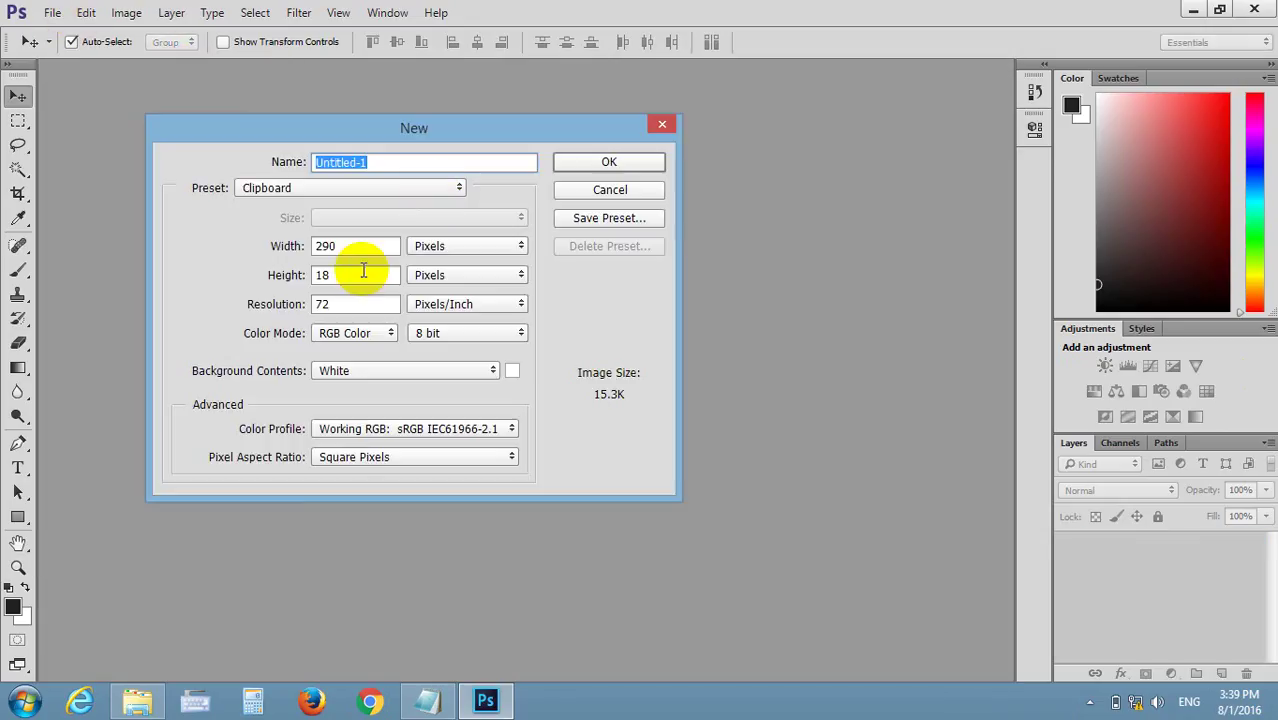
text(3)
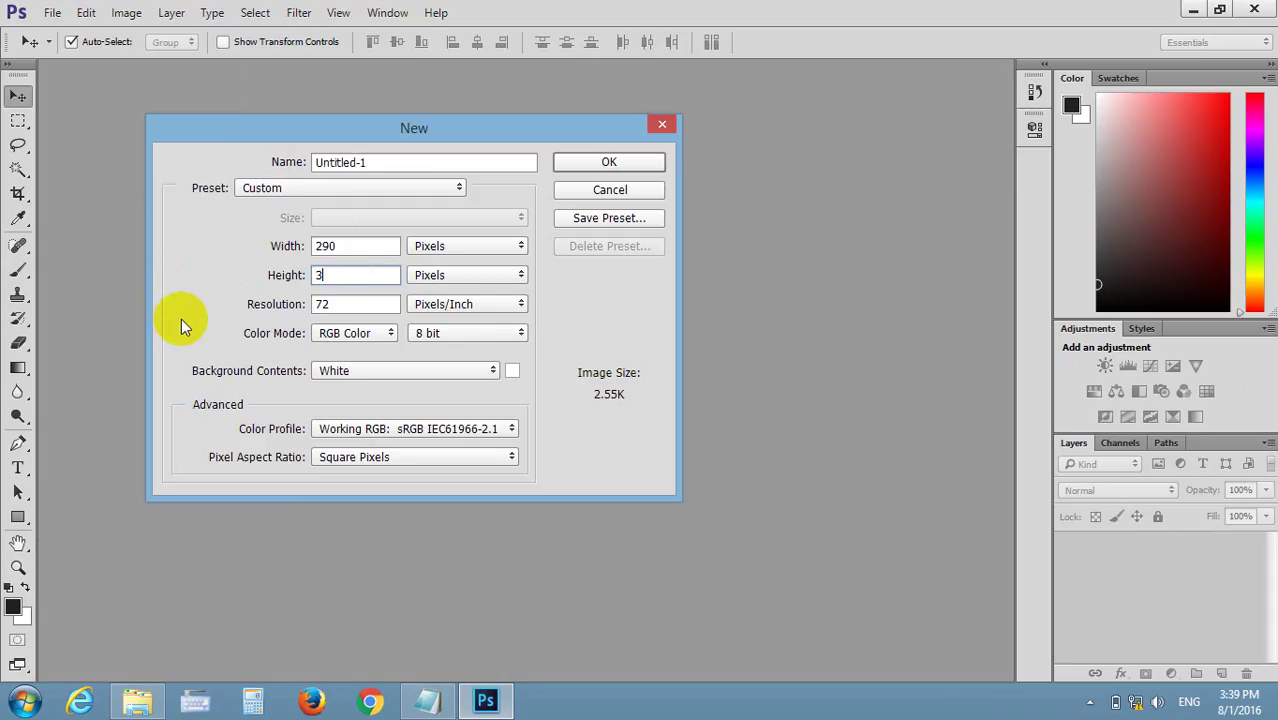
text(00)
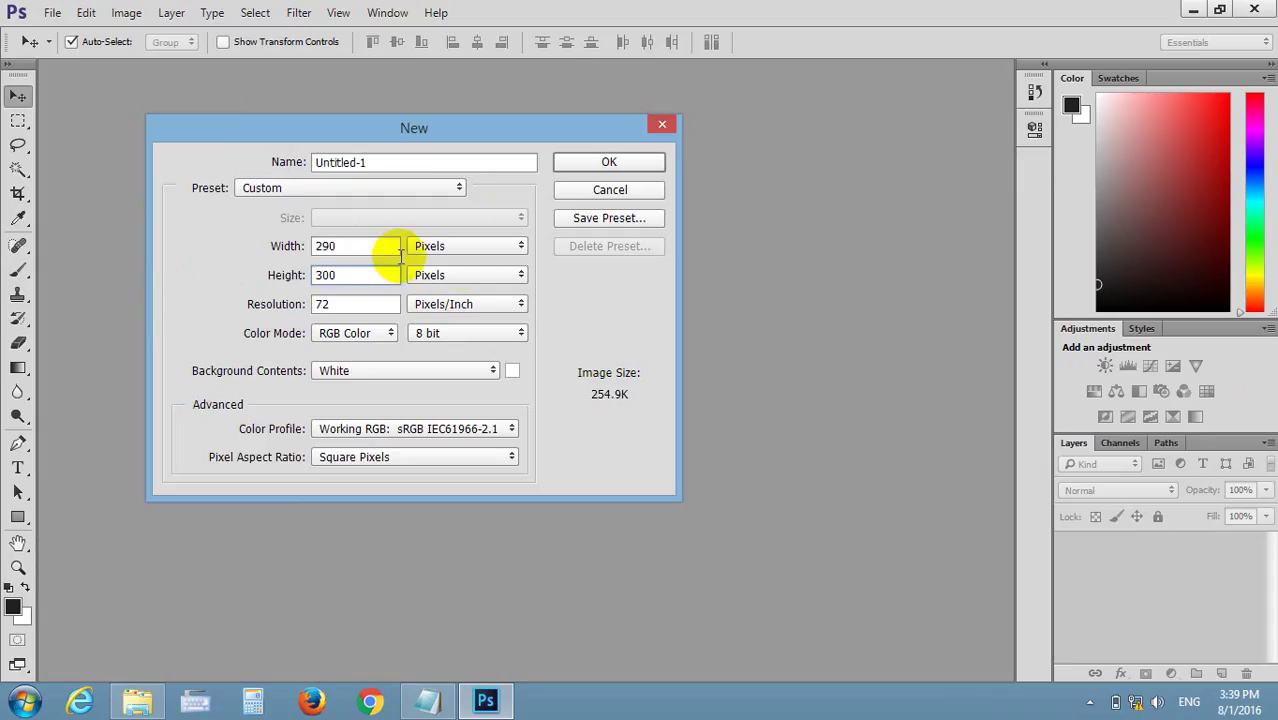
click(459, 248)
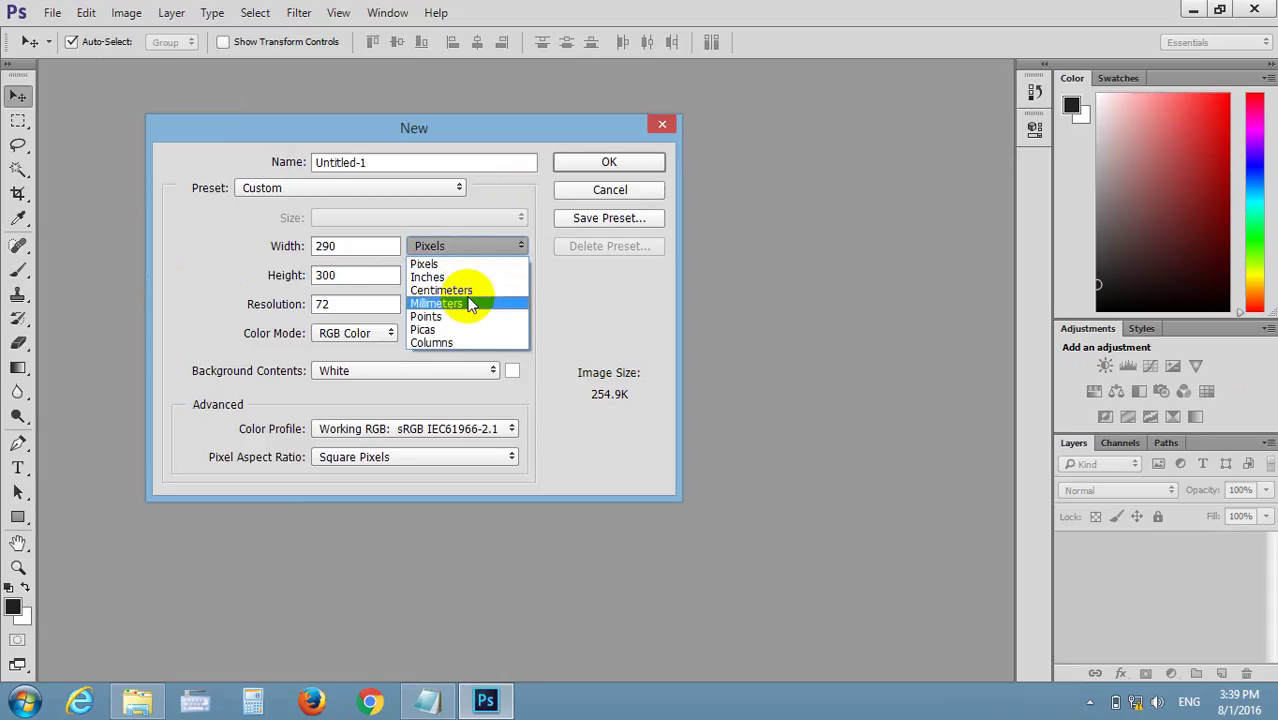
click(465, 290)
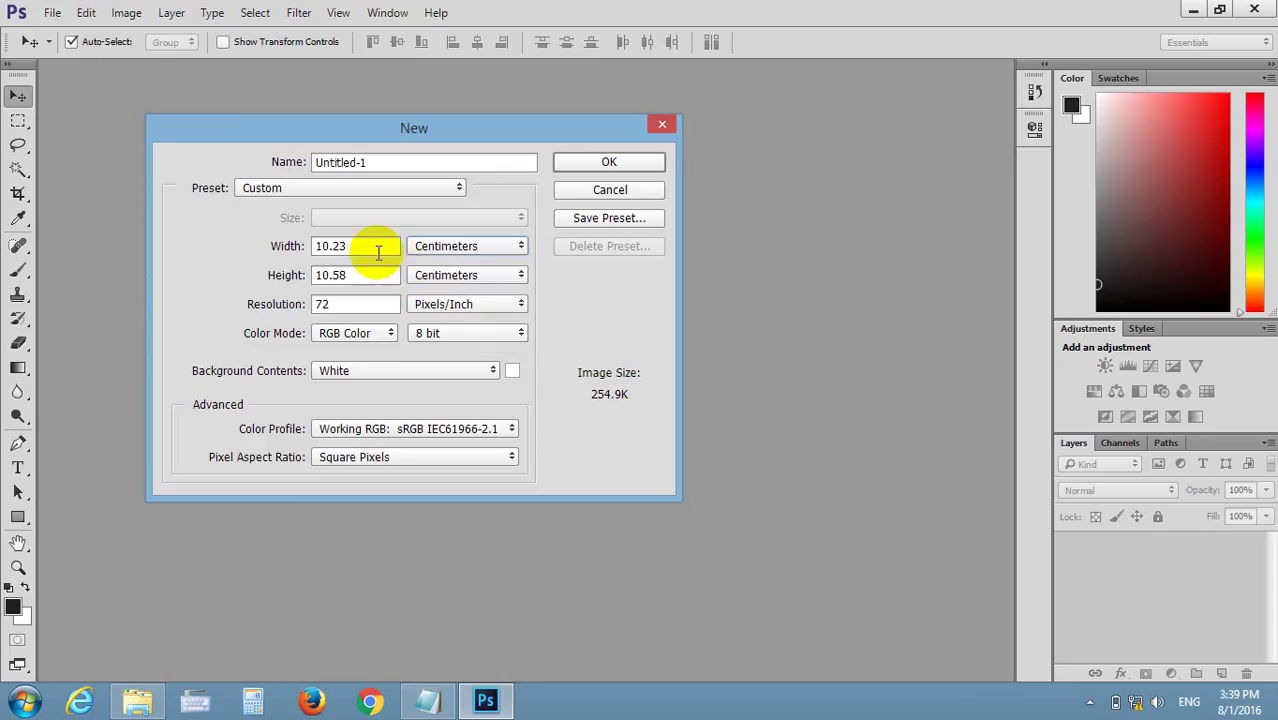
Enter width 9 cm, height 5.5 cm and resolution 300 pixels/inch
drag(379, 246, 314, 247)
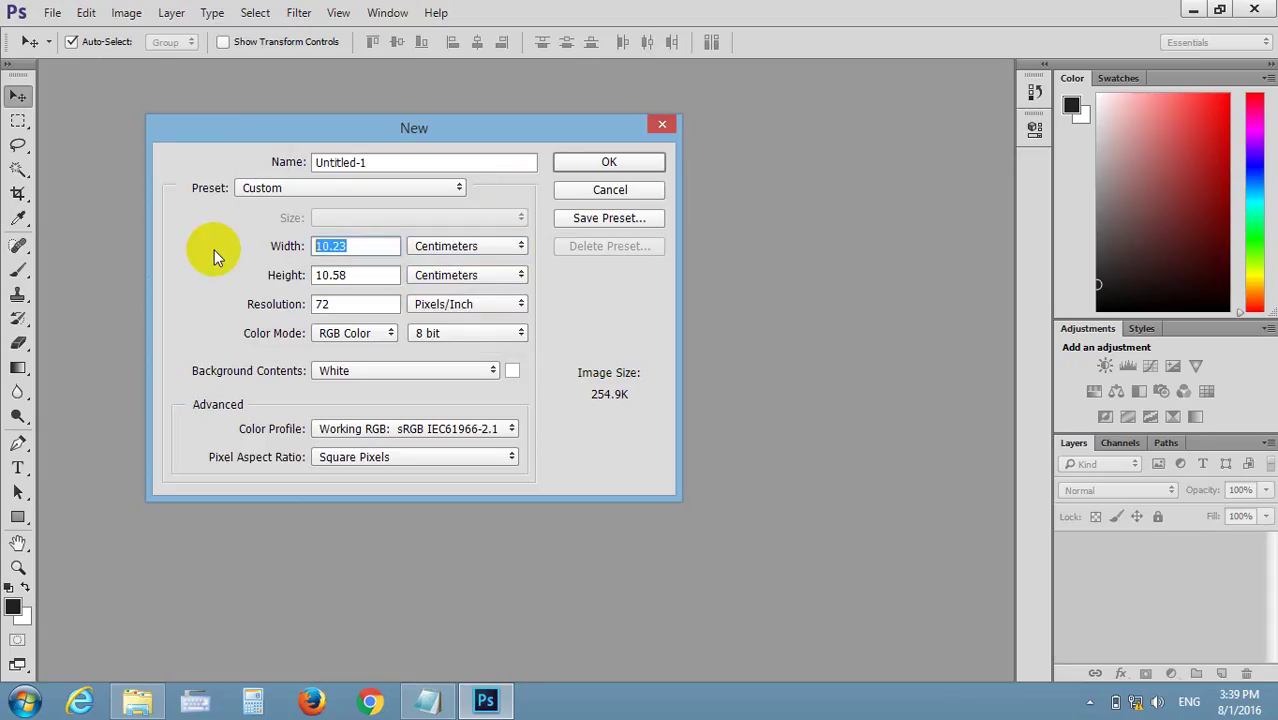
text(9)
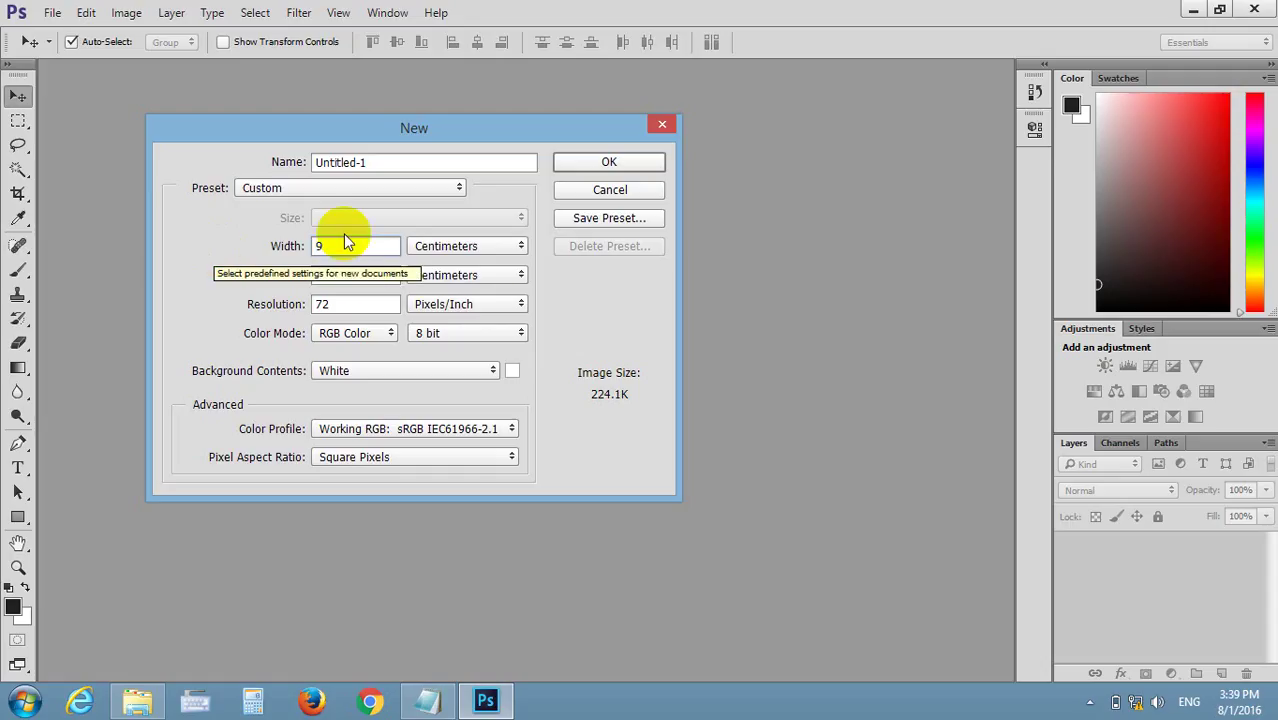
drag(351, 275, 266, 277)
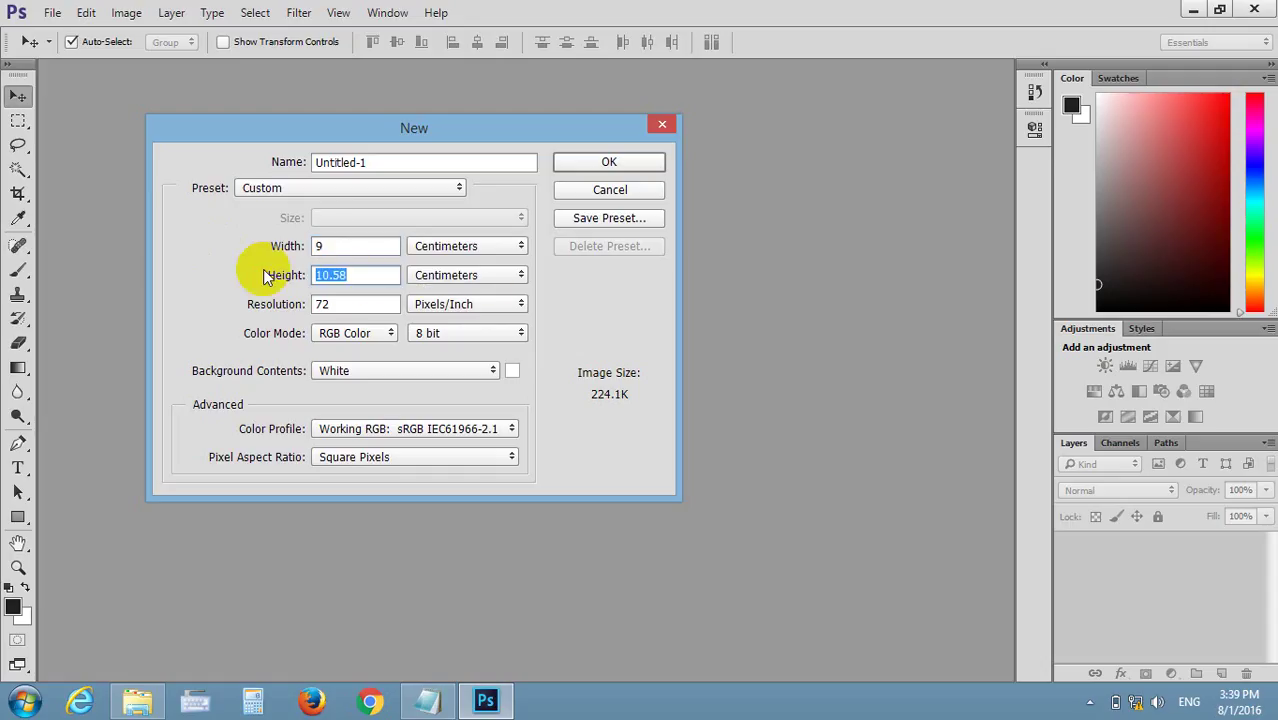
text(5.5)
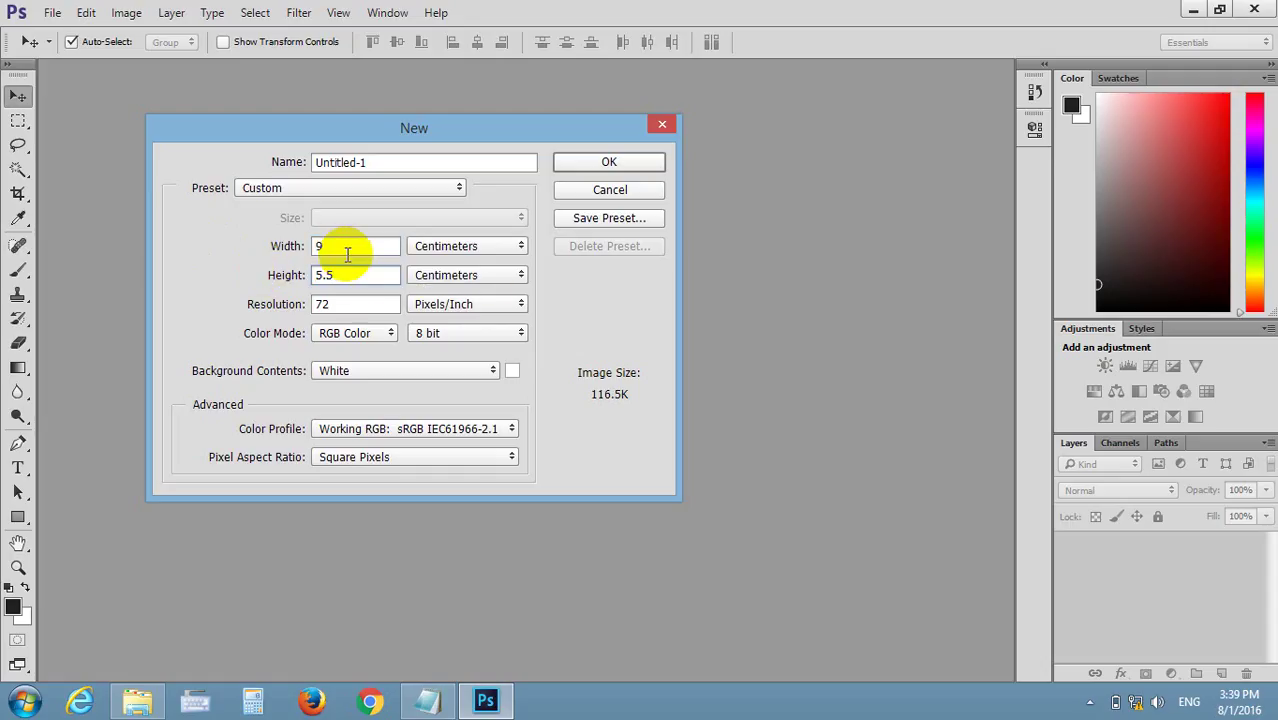
drag(370, 304, 257, 318)
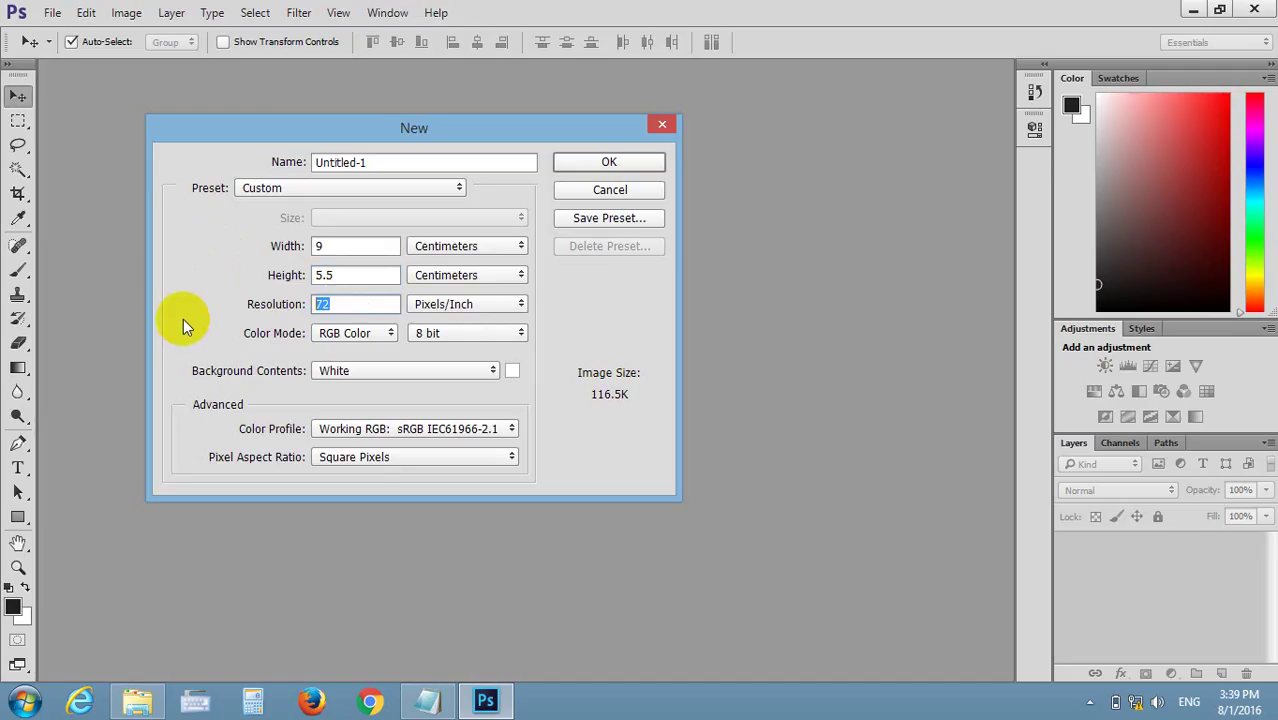
text(300)
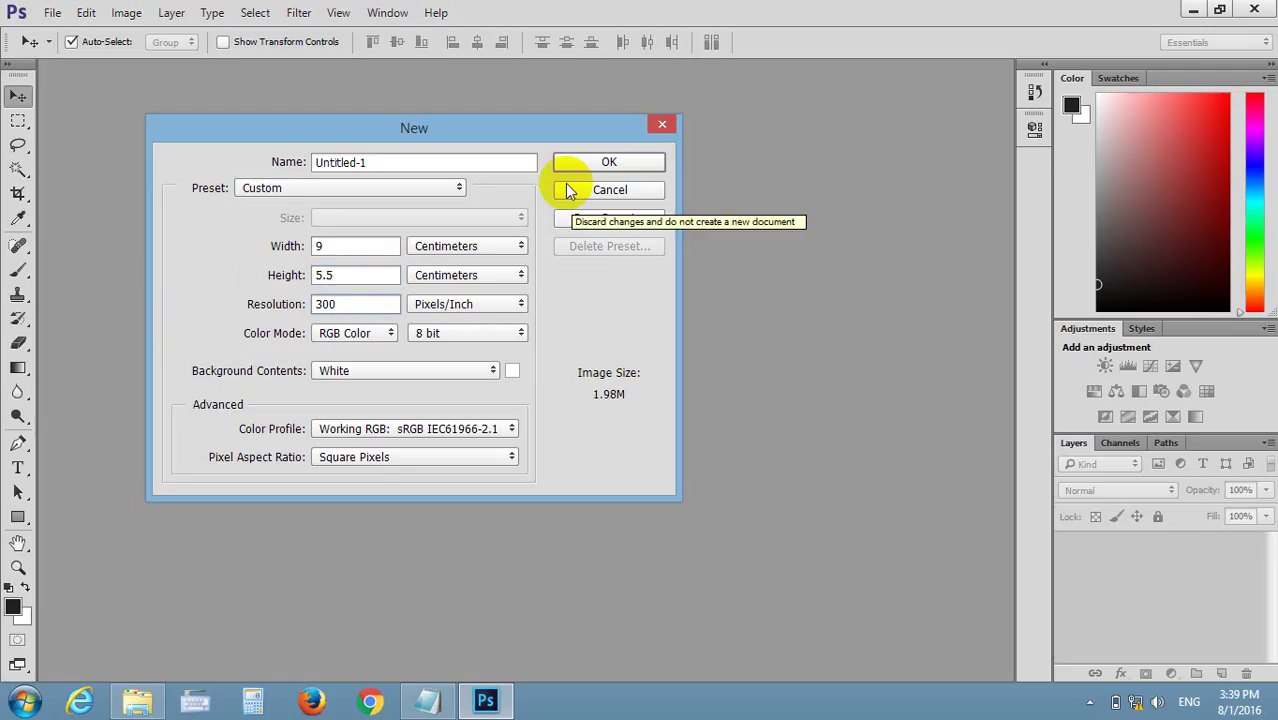
Create the 9 × 5.5 cm document and zoom in and out on the blank canvas
click(572, 163)
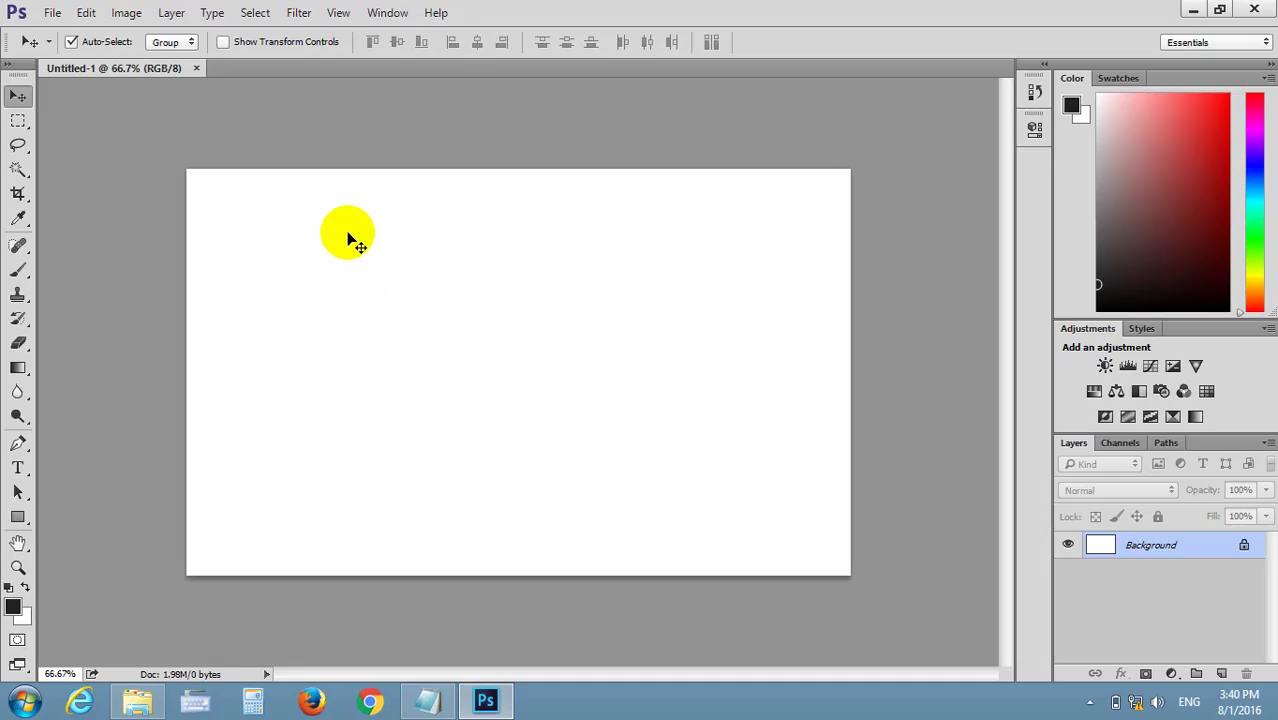
scroll(465, 288, down, 1)
scroll(471, 291, down, 1)
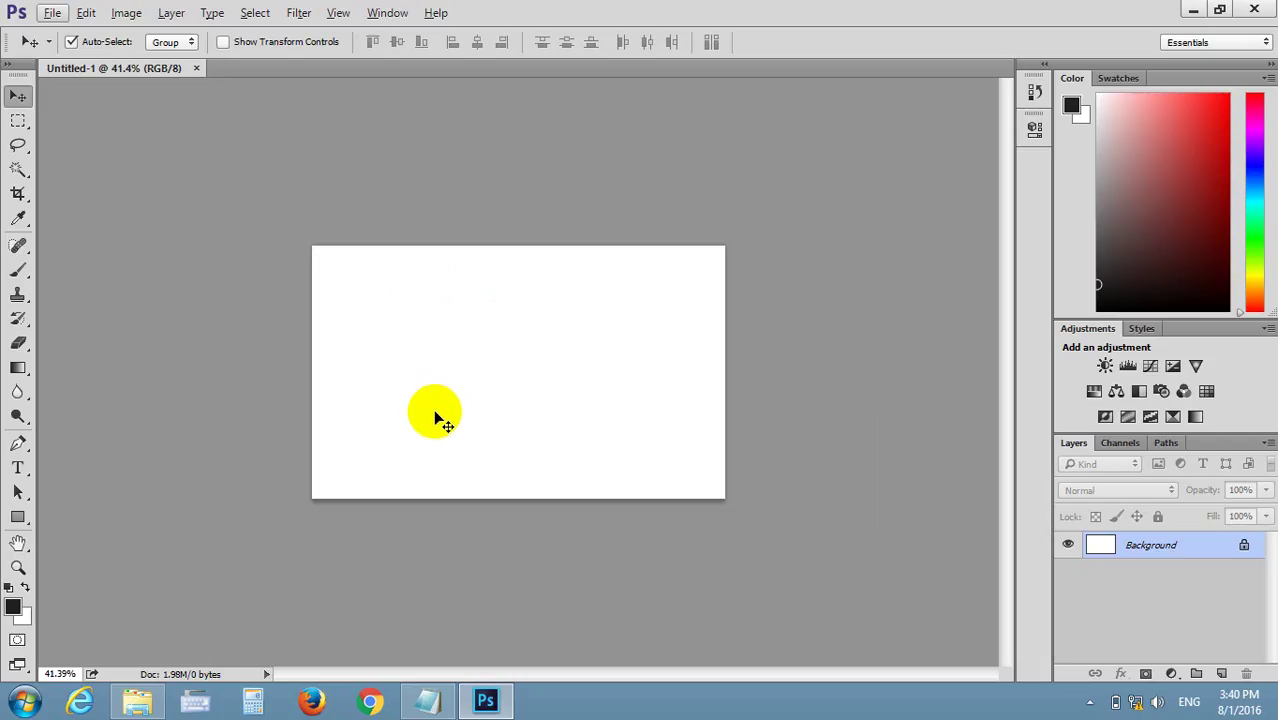
scroll(465, 406, up, 3)
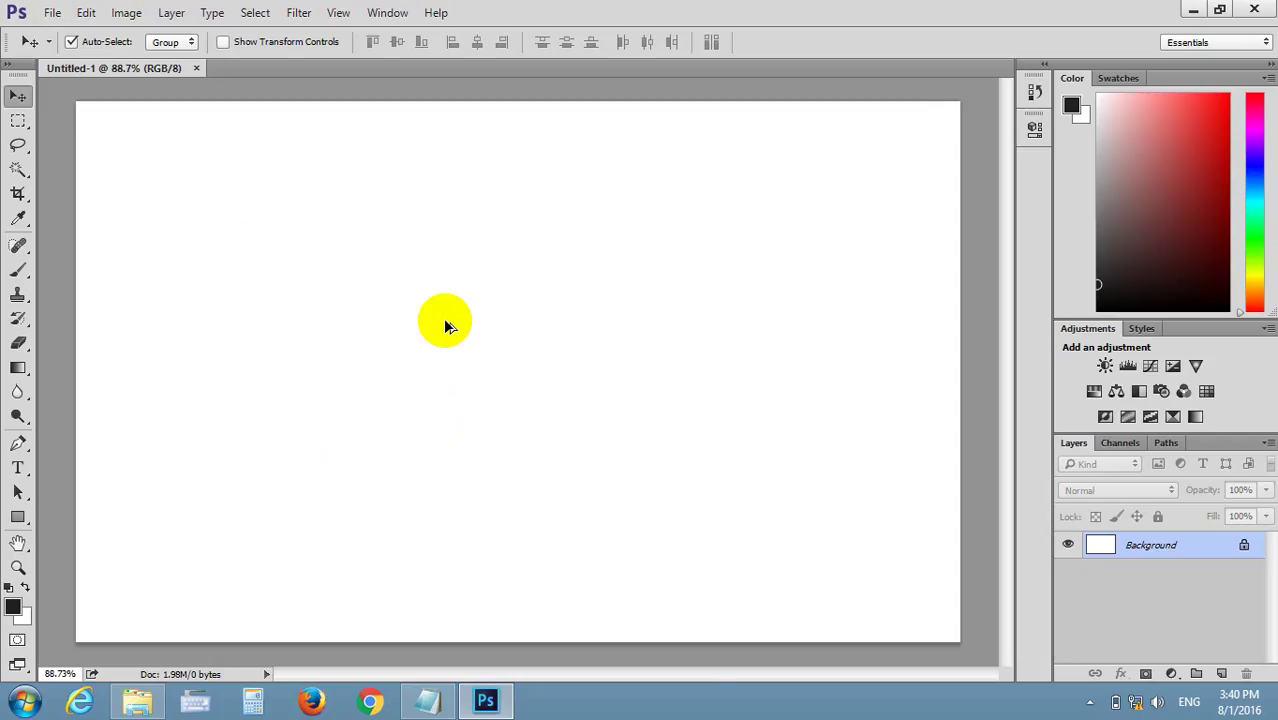
scroll(442, 322, up, 3)
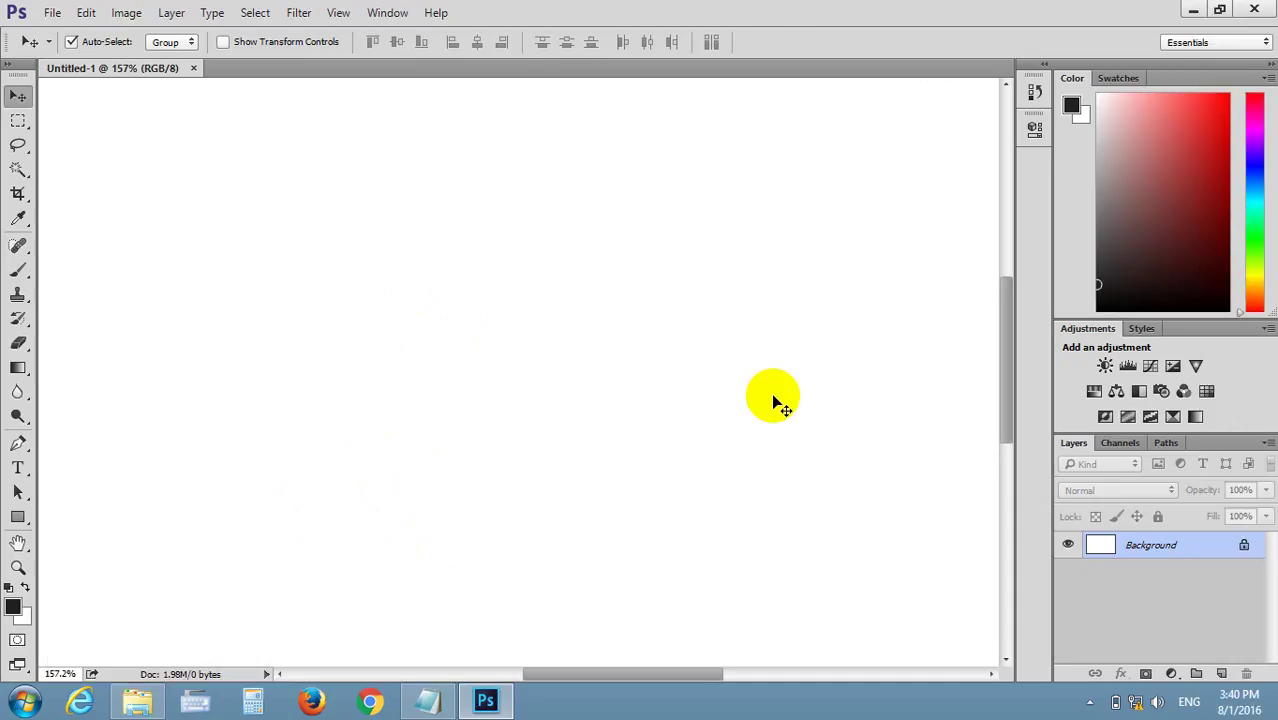
scroll(775, 400, down, 3)
scroll(775, 400, down, 3)
scroll(775, 400, down, 1)
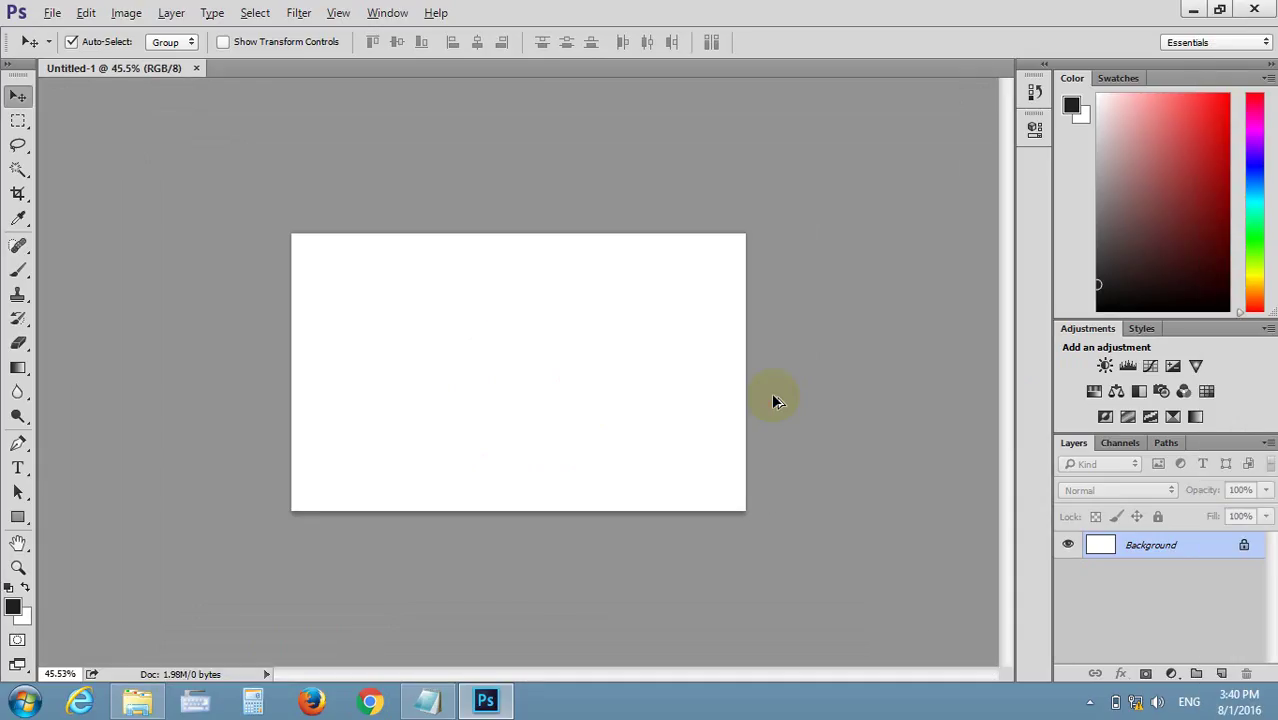
key(alt)
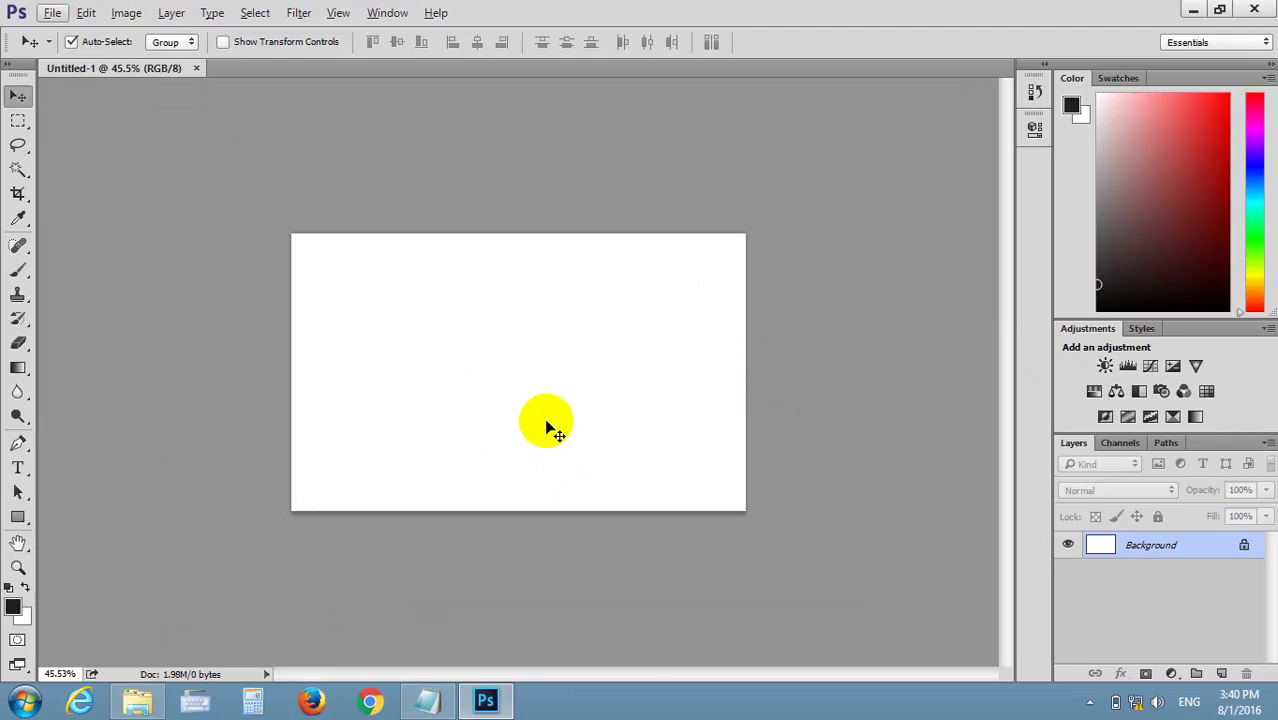
scroll(550, 424, up, 3)
scroll(555, 425, down, 2)
scroll(555, 425, down, 2)
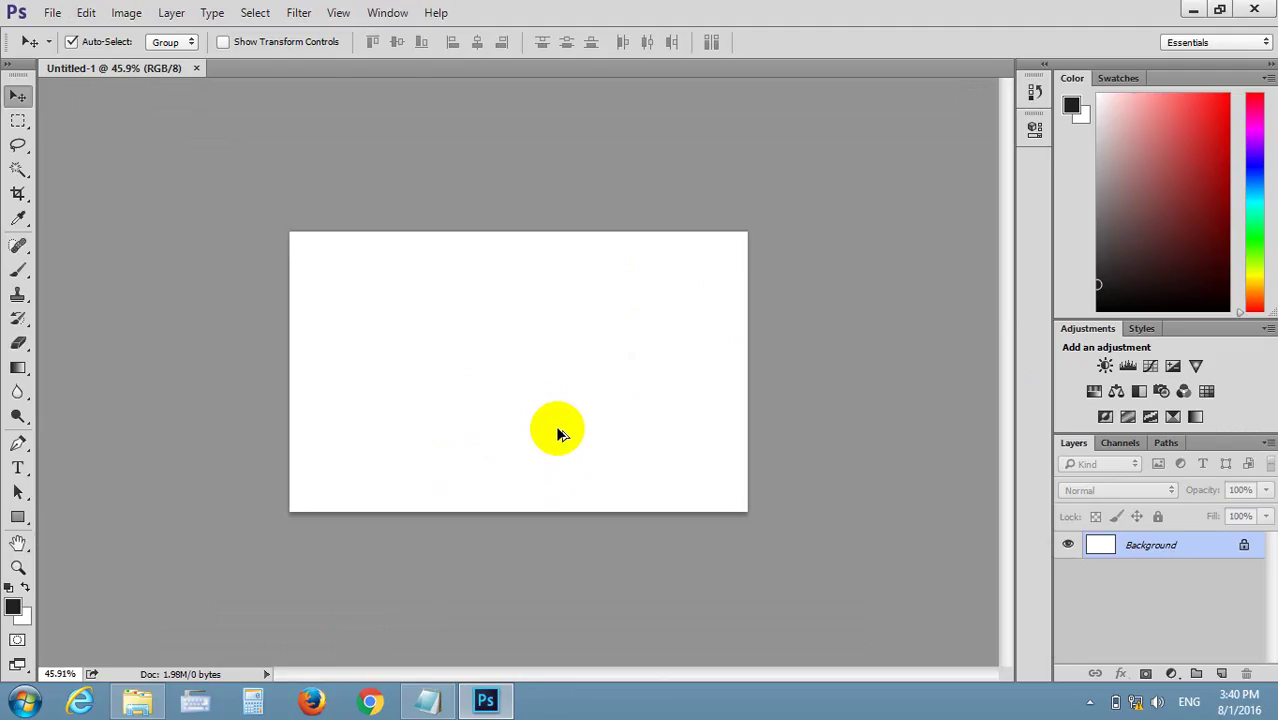
scroll(555, 425, down, 1)
scroll(558, 432, down, 2)
scroll(558, 432, up, 1)
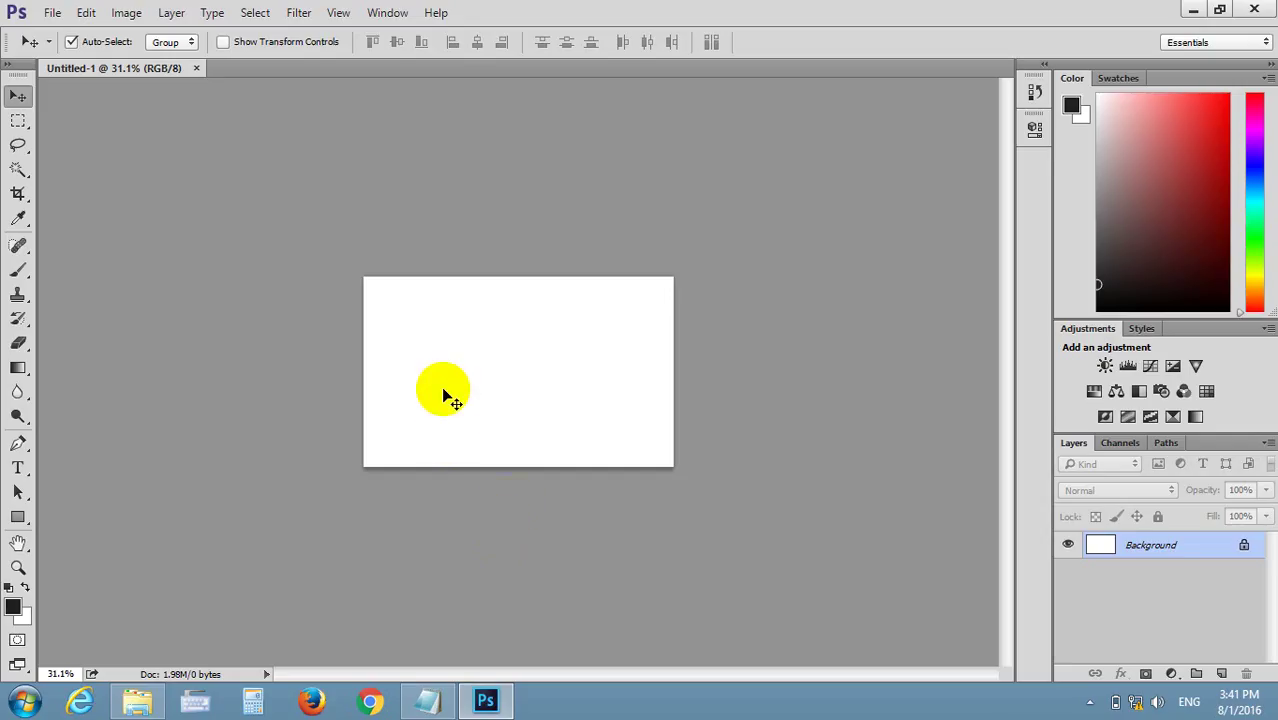
Open new document settings and keep the width units in pixels
click(50, 12)
click(68, 34)
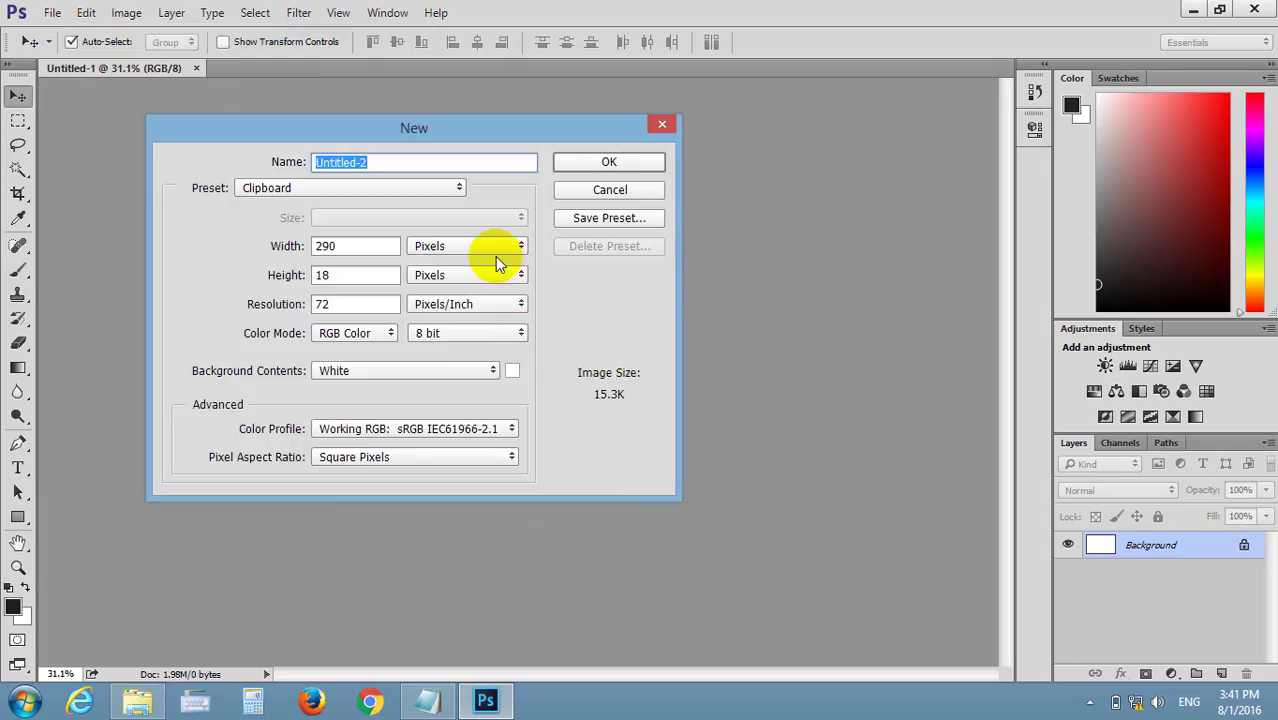
click(486, 247)
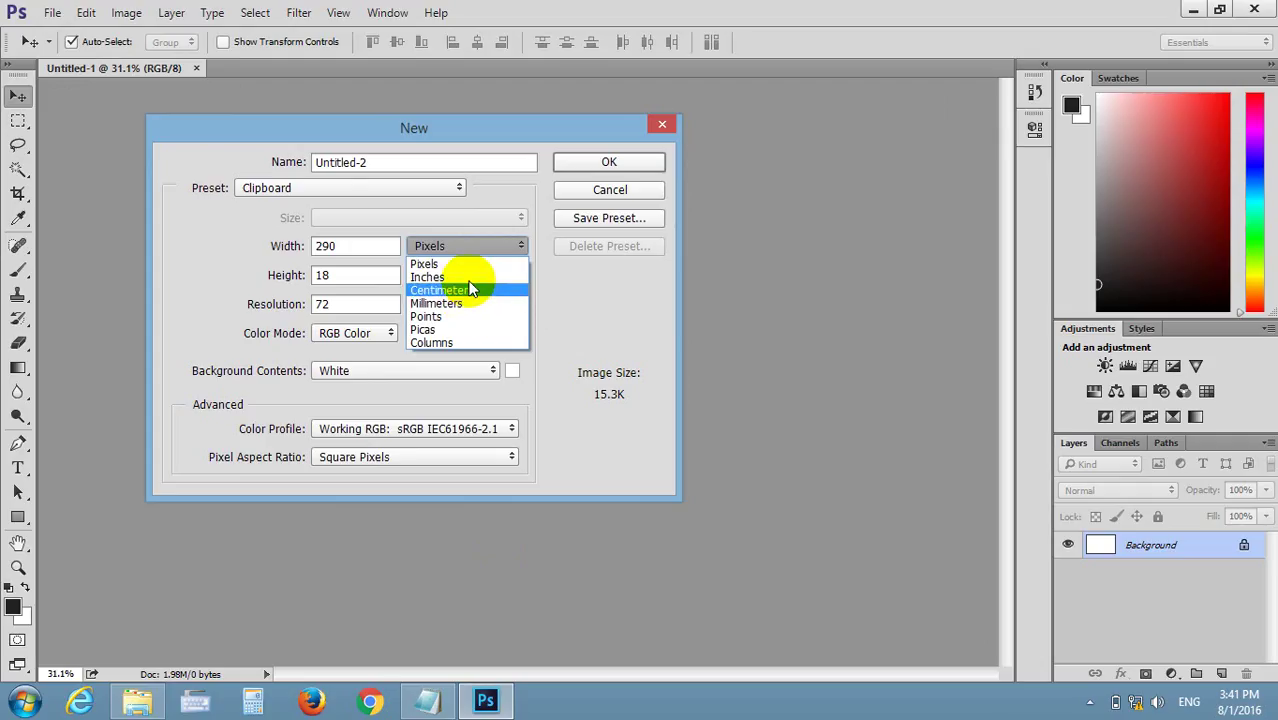
click(542, 287)
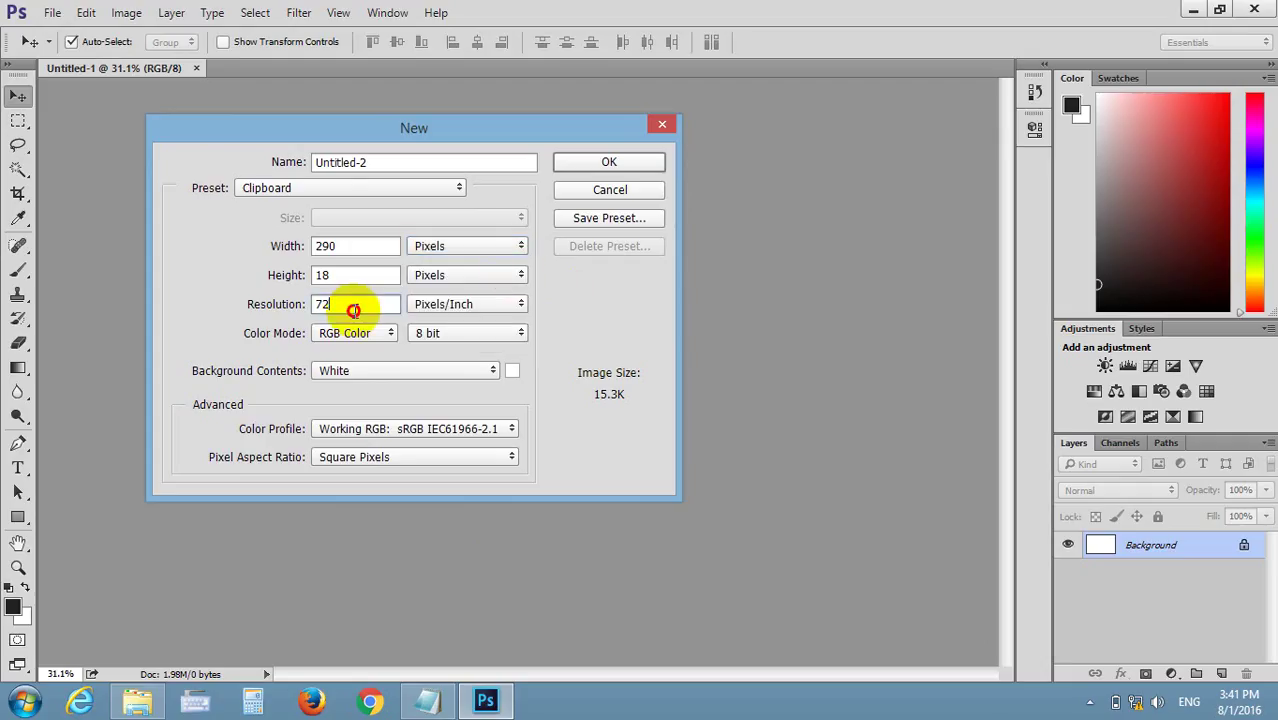
Inspect the 72 pixels/inch resolution field without changing it
double_click(322, 304)
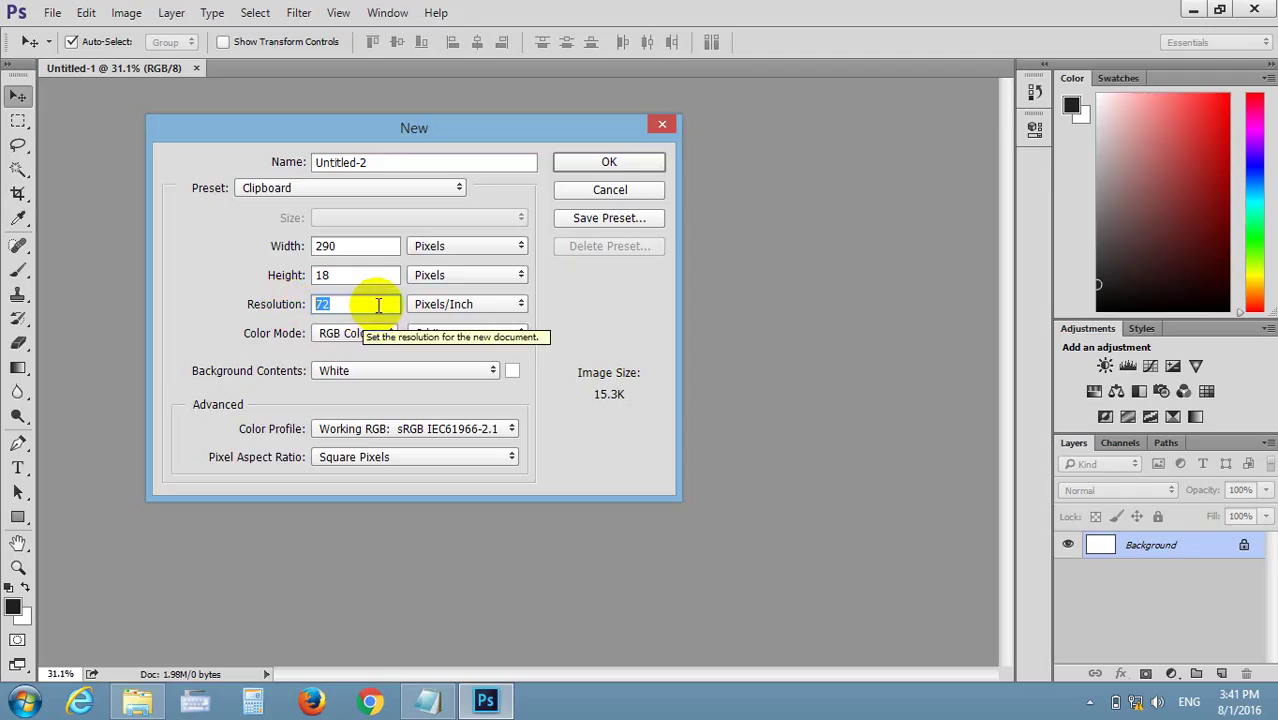
click(371, 304)
click(272, 305)
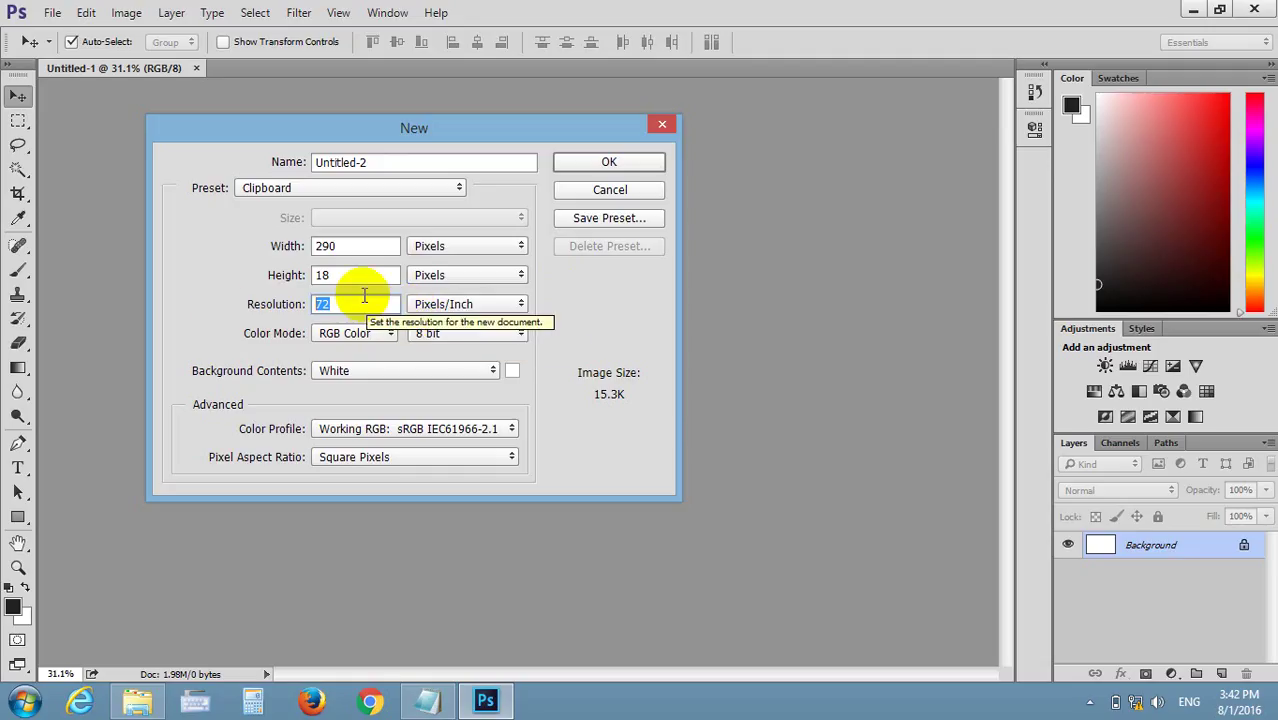
click(222, 305)
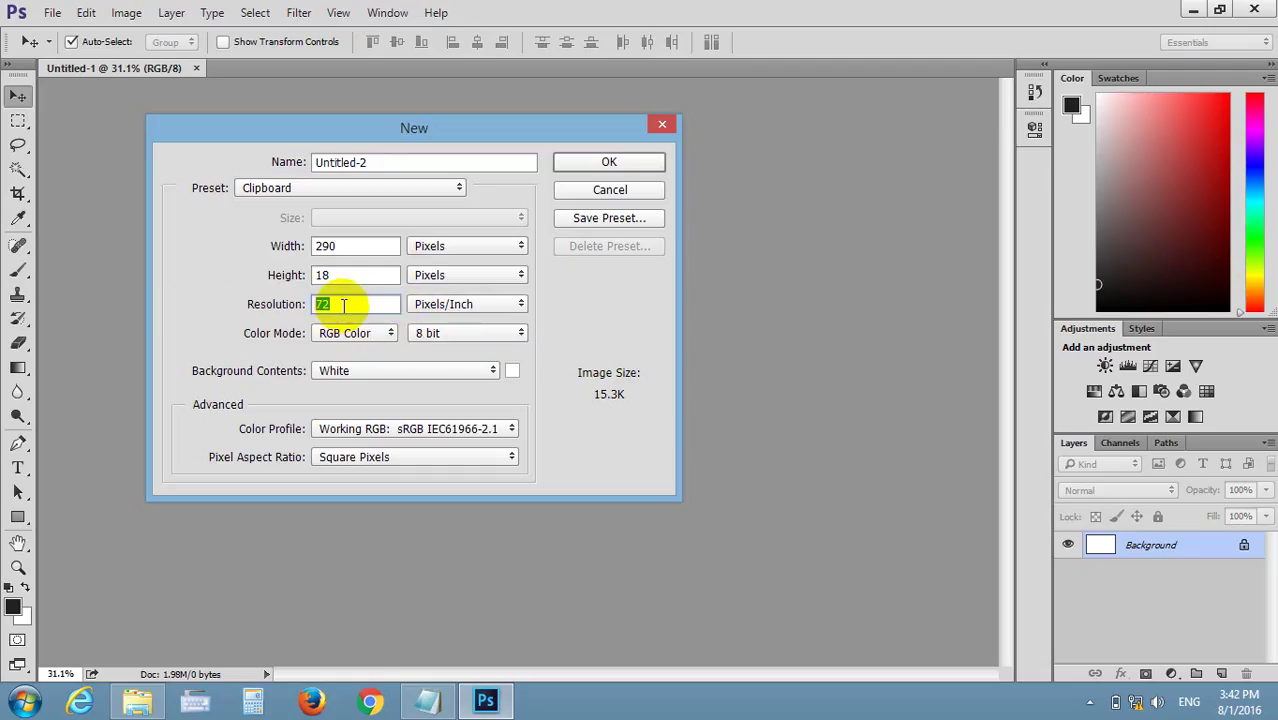
click(300, 305)
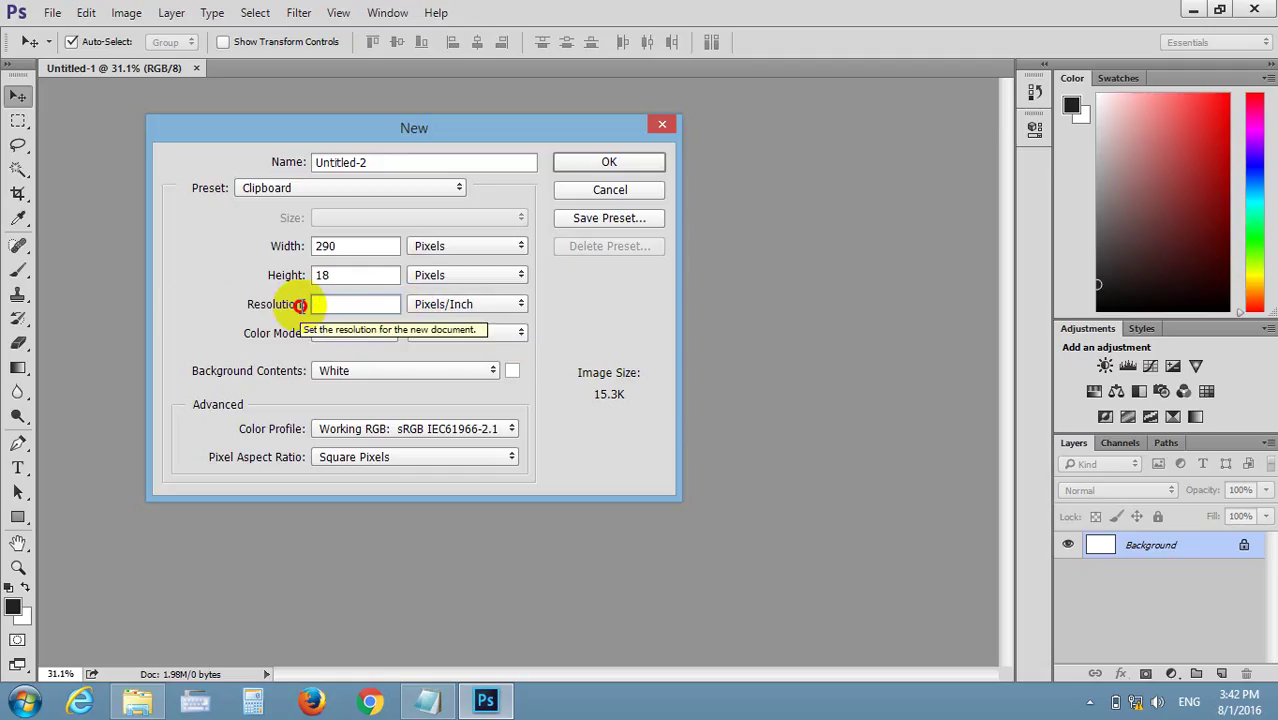
mouse_move(356, 304)
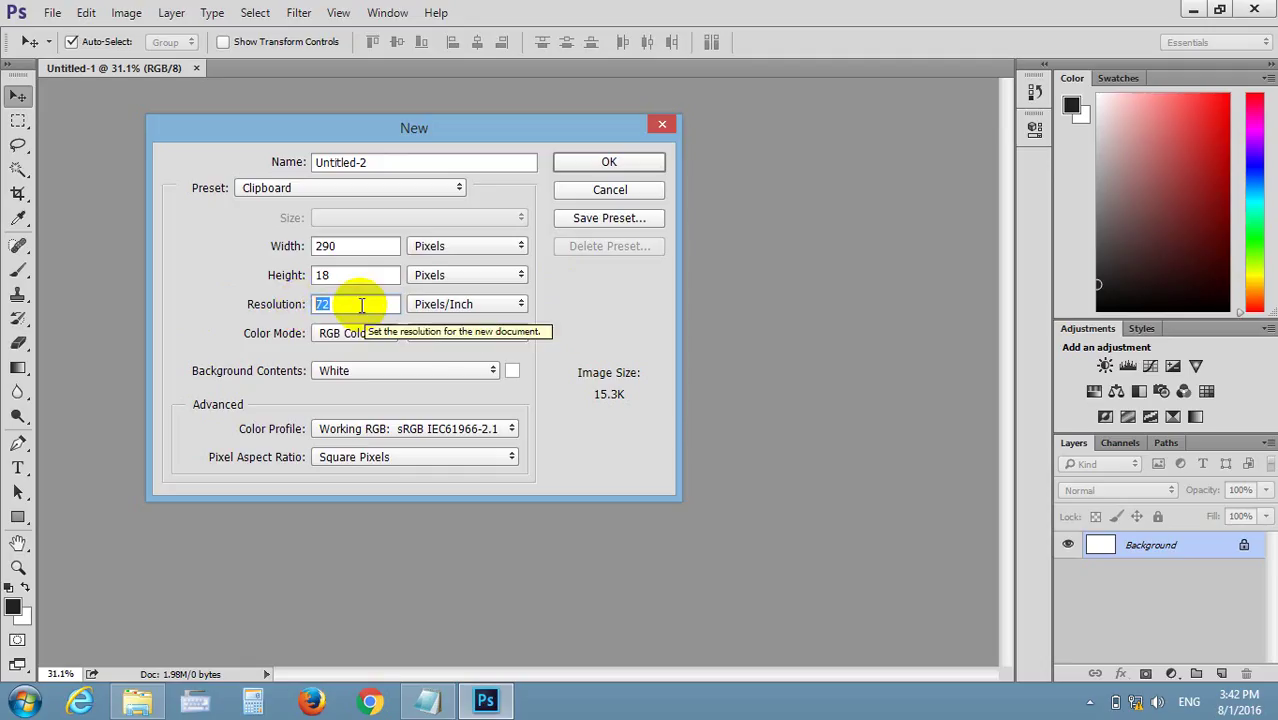
click(317, 305)
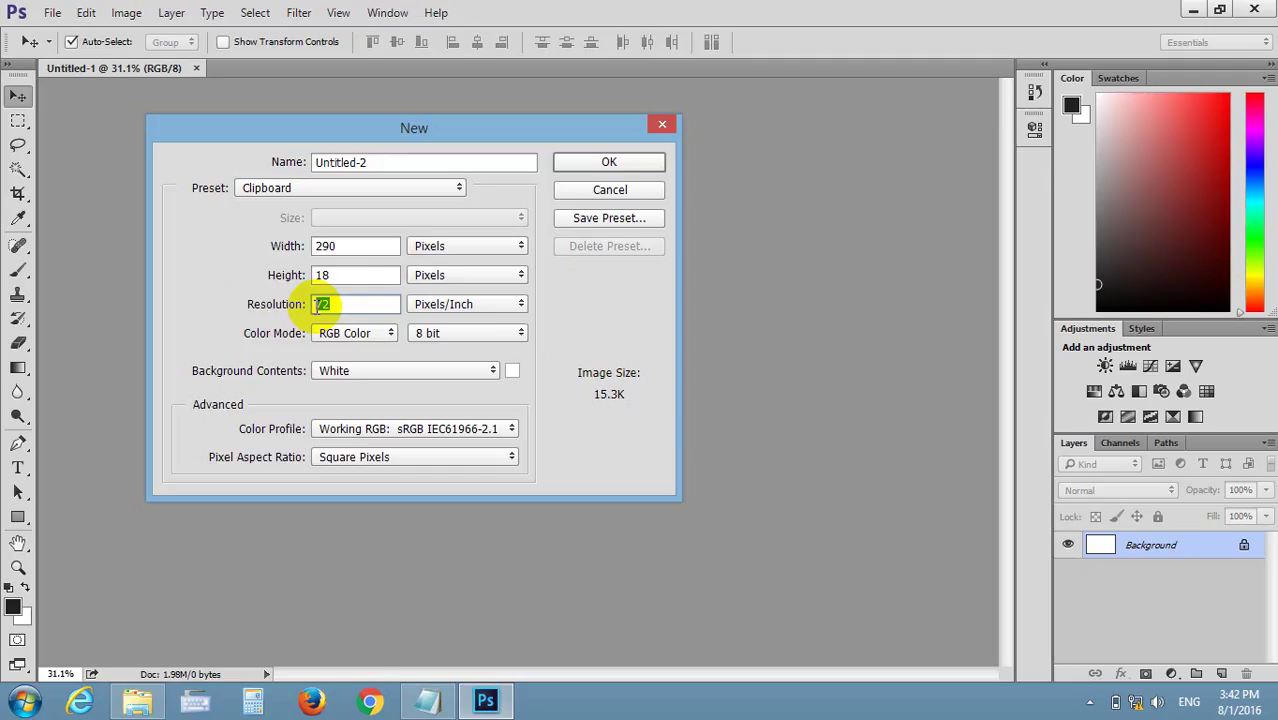
Keep RGB Color, White background and 8 bit, and create the 290 × 18 document
click(365, 338)
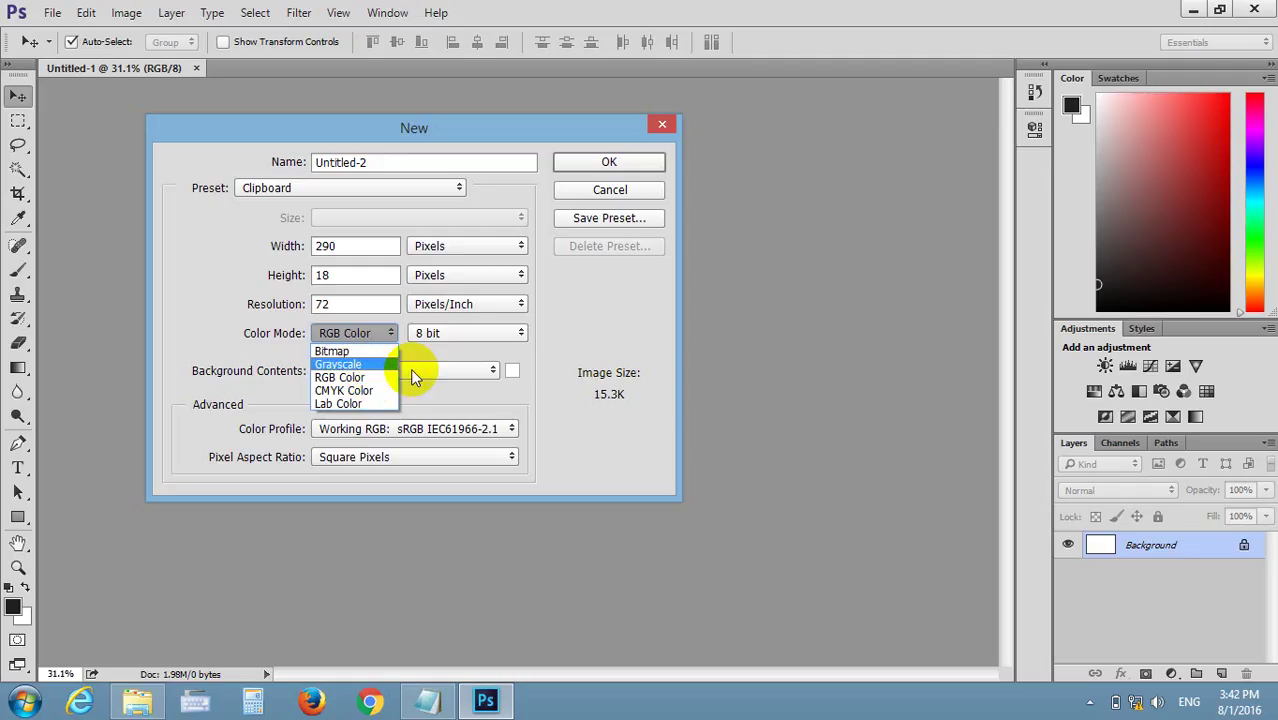
click(435, 391)
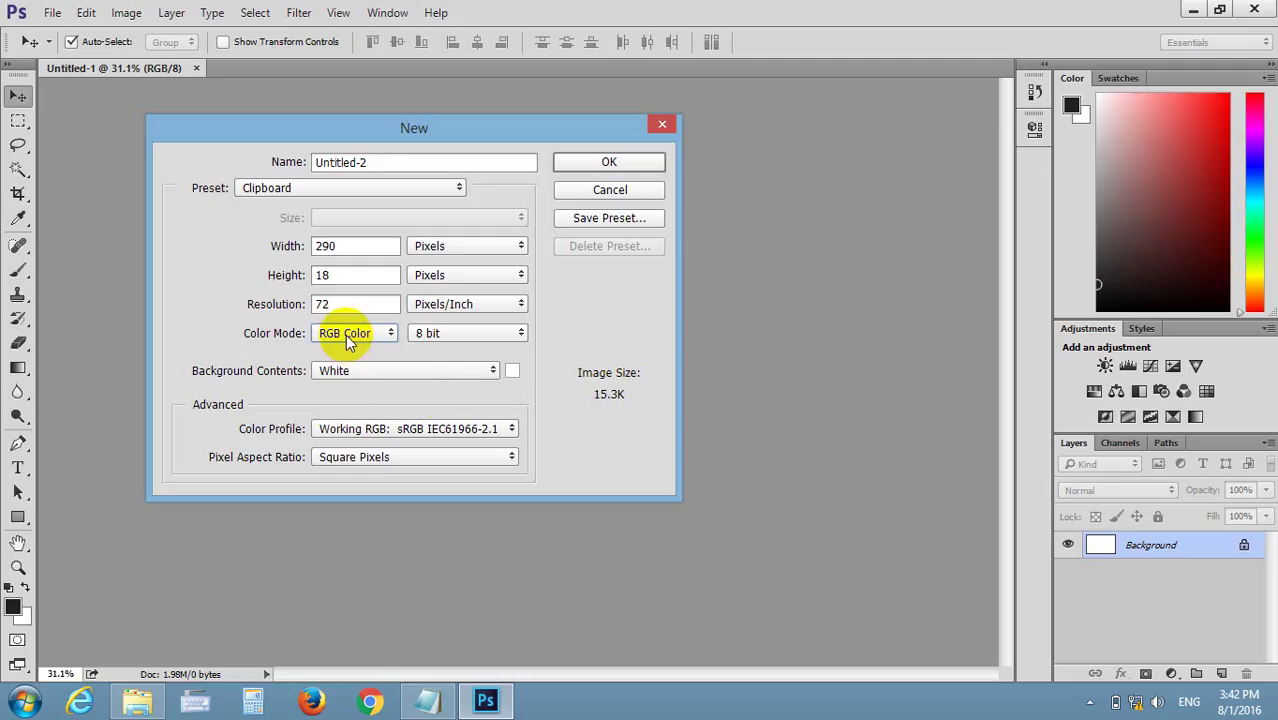
click(345, 333)
click(434, 416)
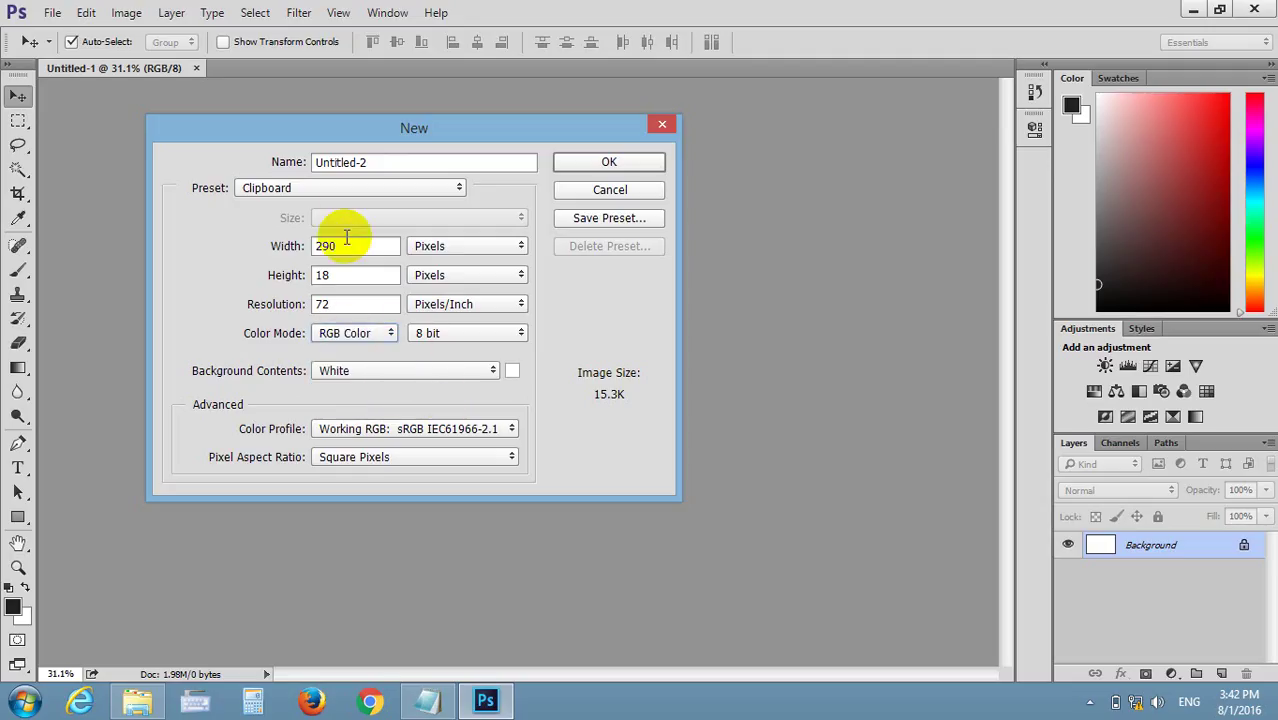
click(383, 369)
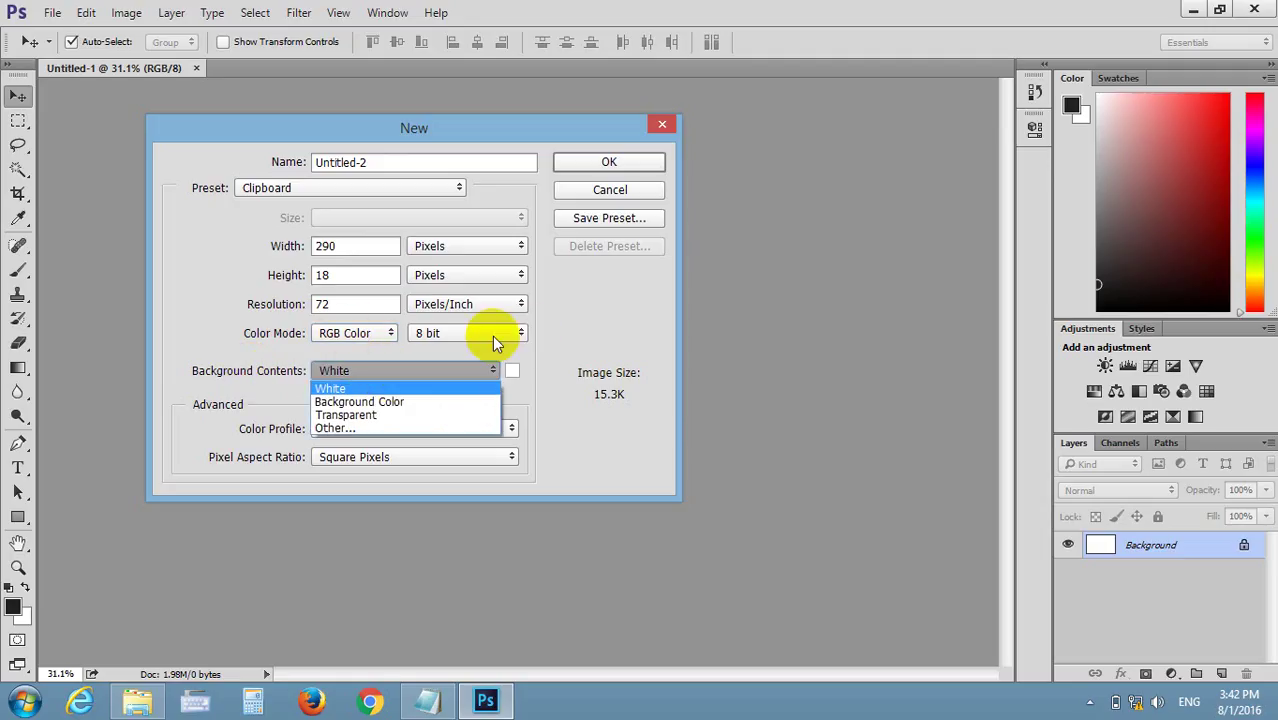
click(468, 335)
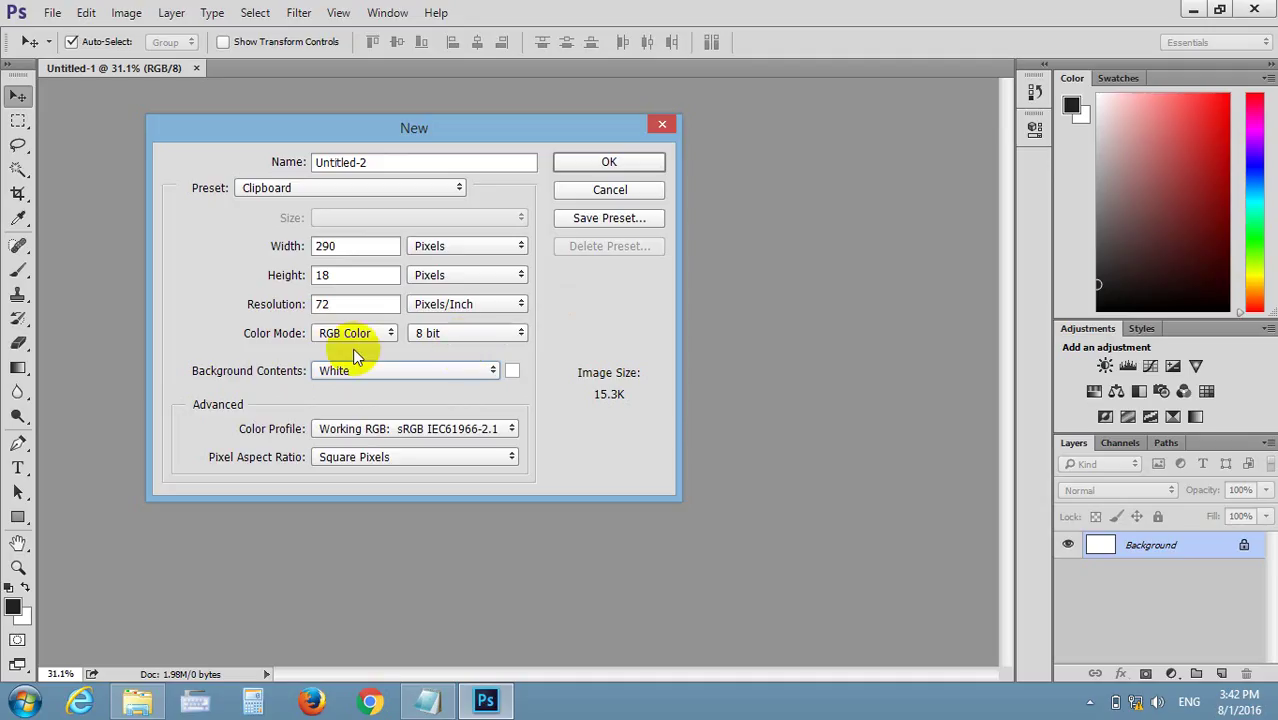
click(470, 335)
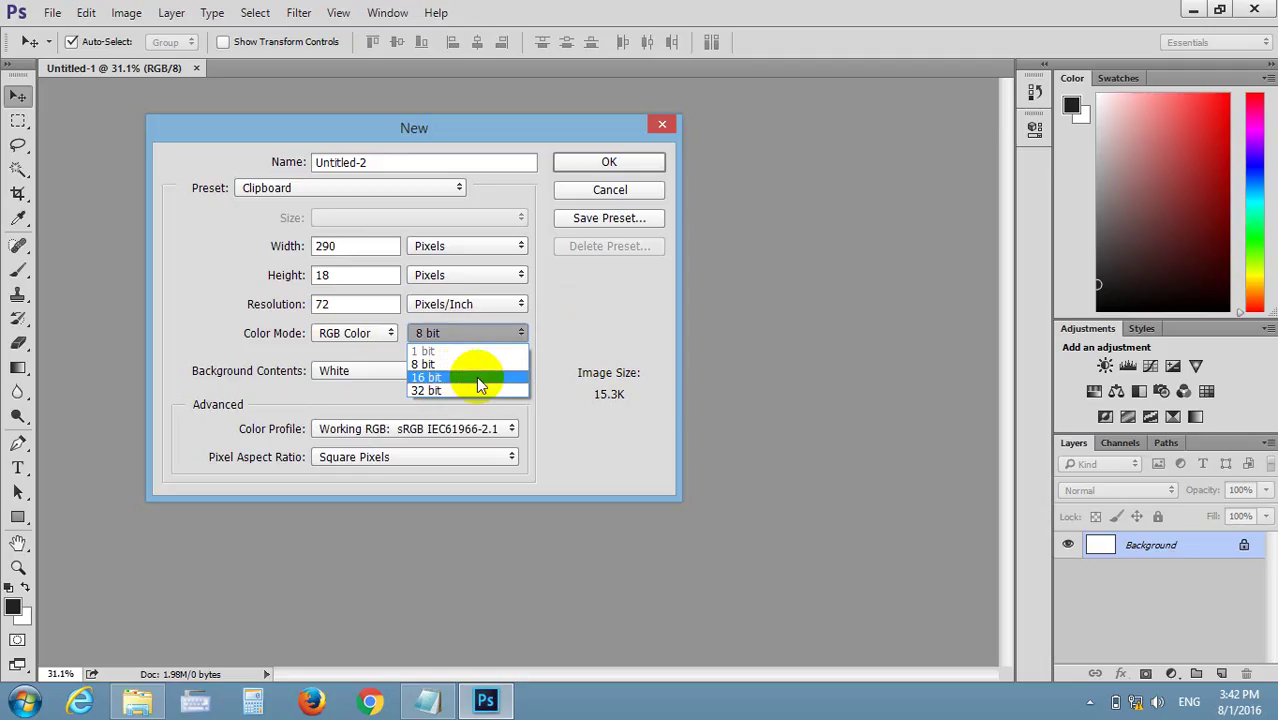
click(458, 333)
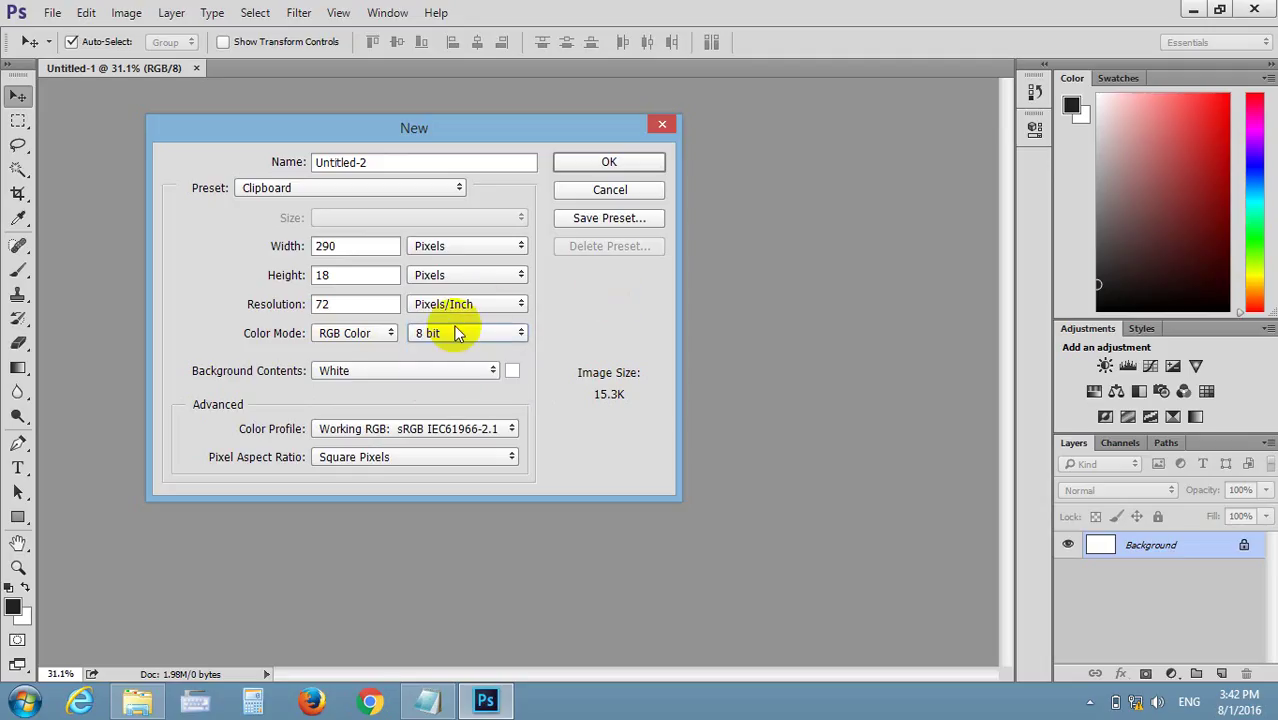
click(623, 162)
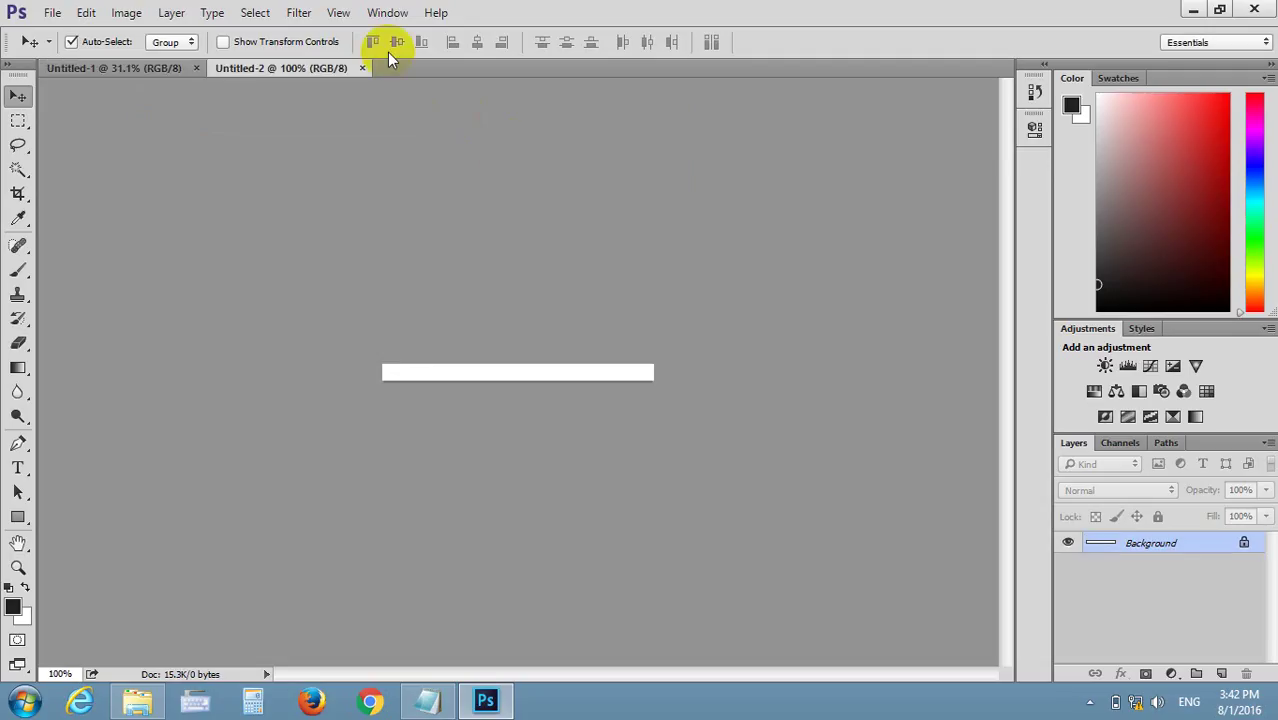
Check the Filter menu, then create a new 16-bit document, Untitled-3
click(303, 15)
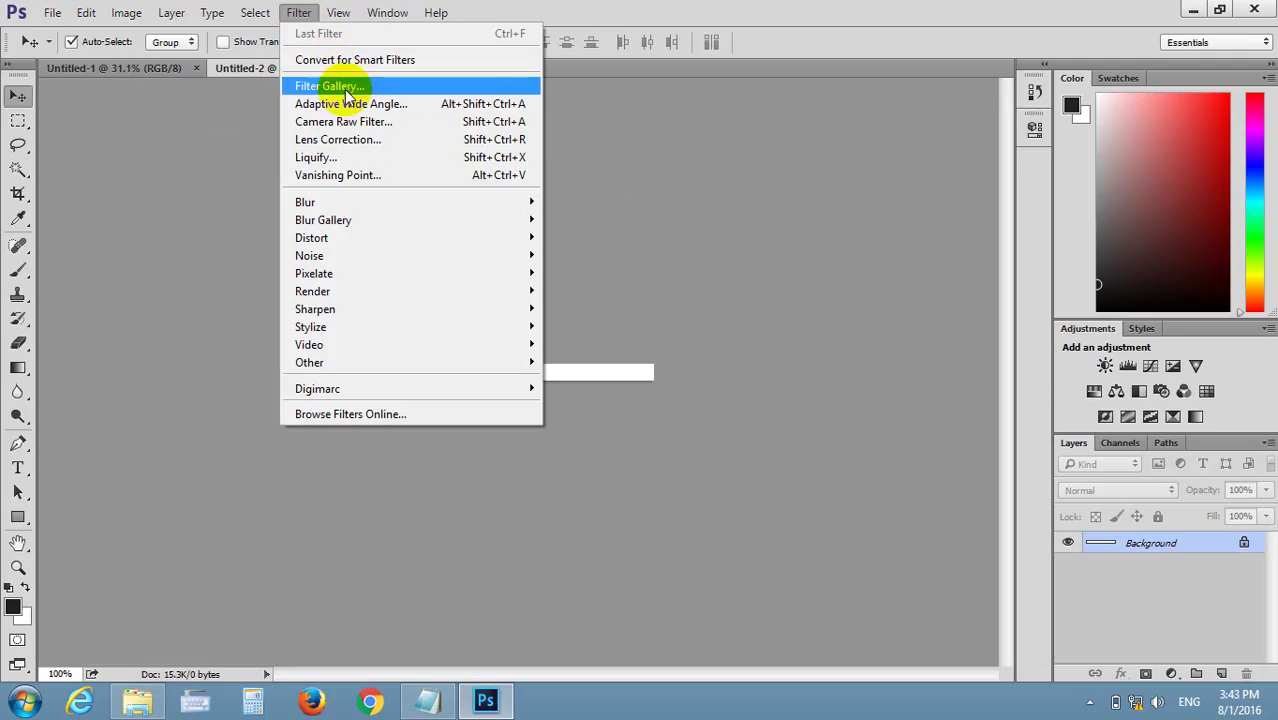
click(205, 125)
click(51, 12)
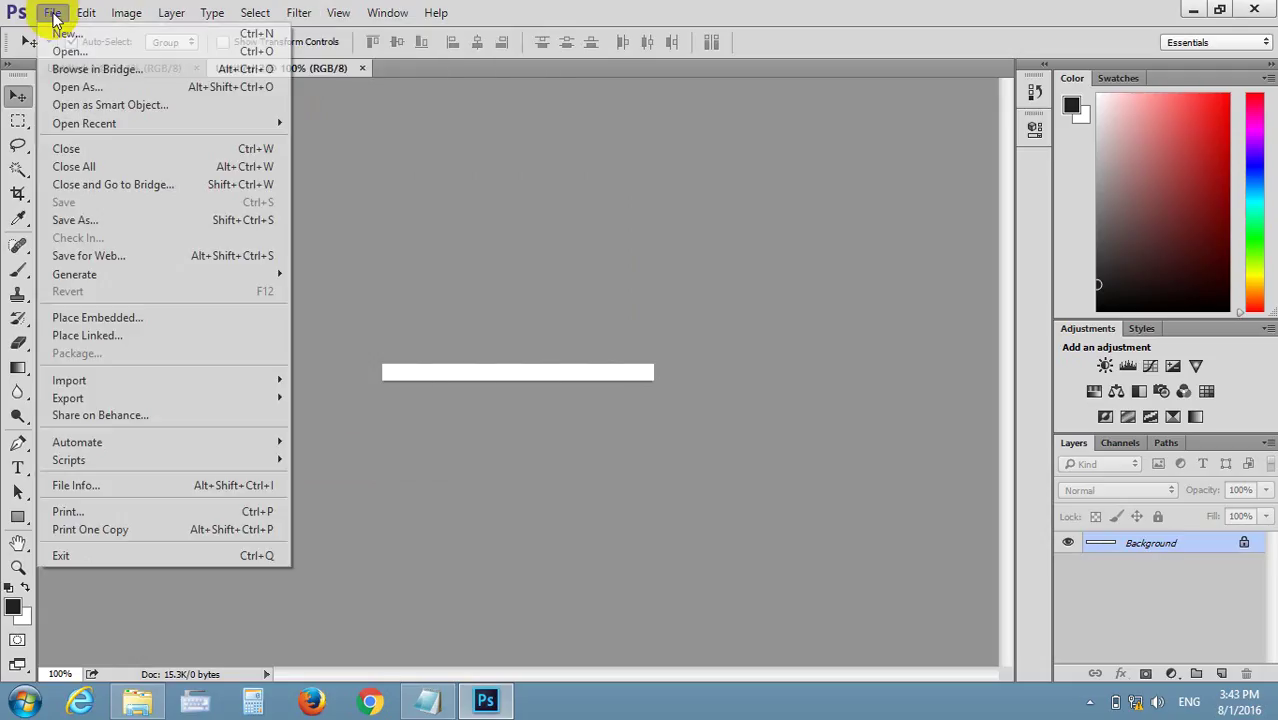
click(70, 33)
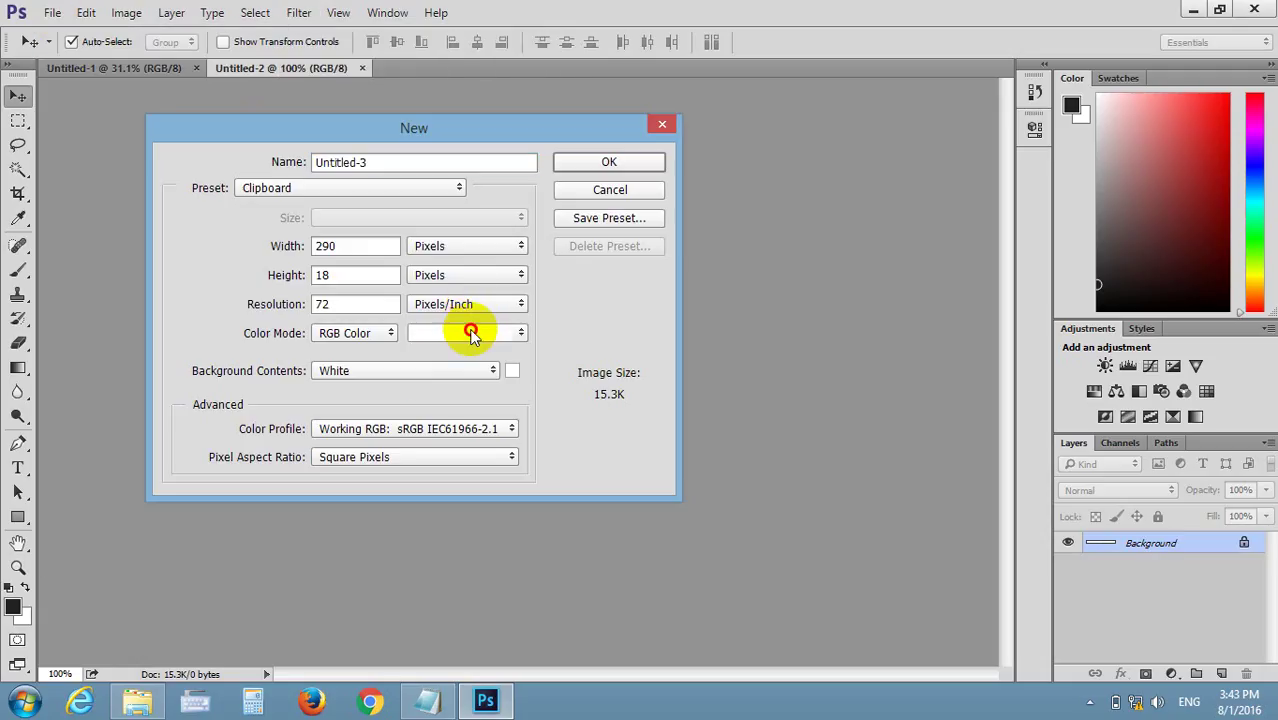
click(468, 333)
click(437, 377)
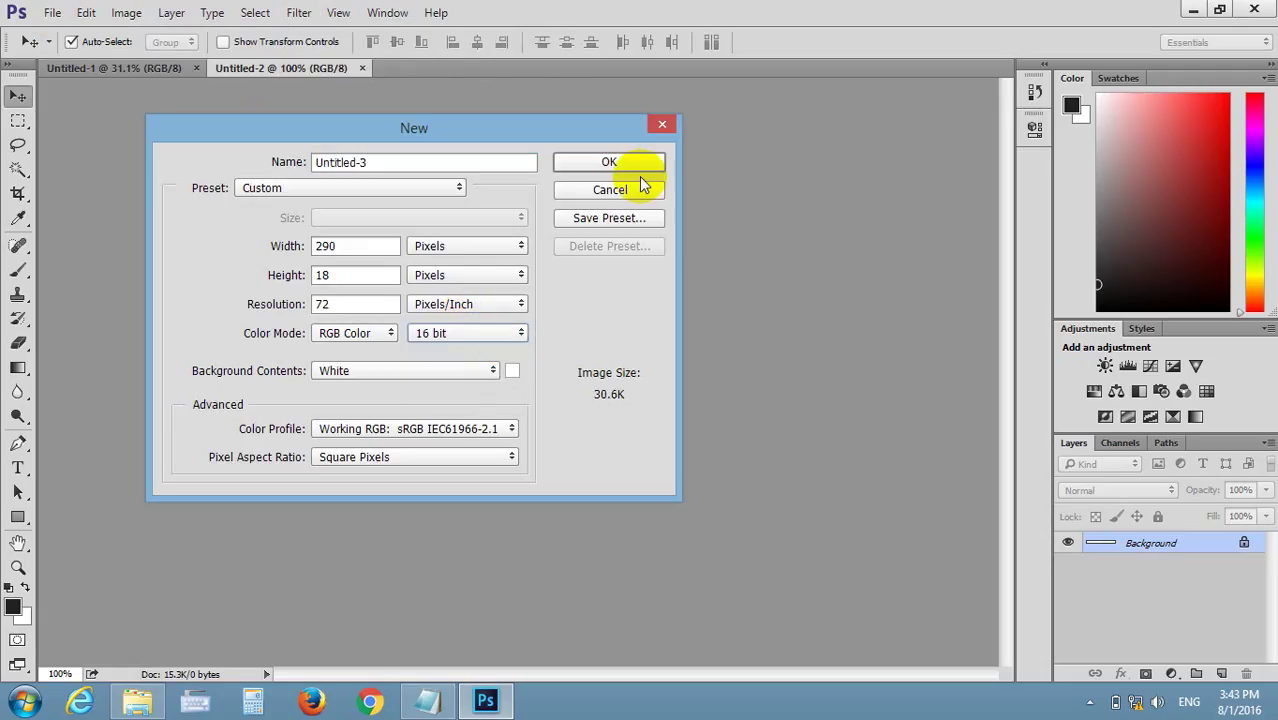
click(636, 163)
Check which filters remain available for the 16-bit image
click(299, 12)
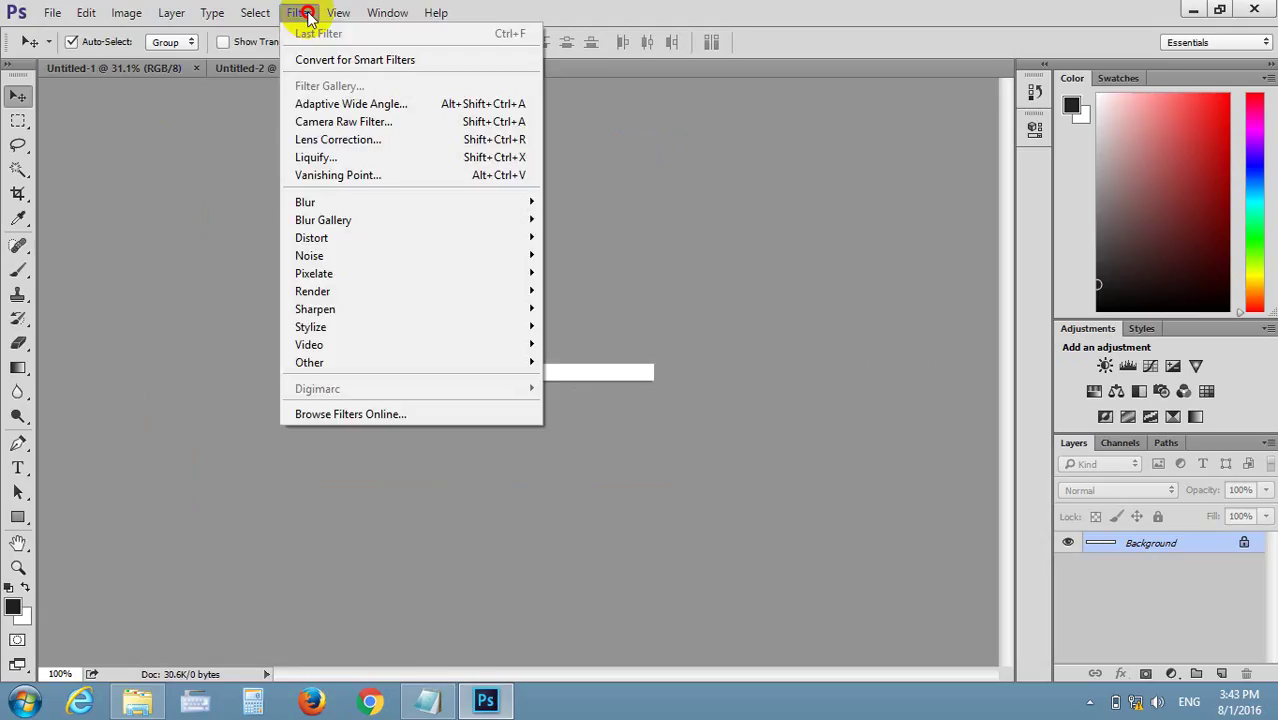
click(340, 90)
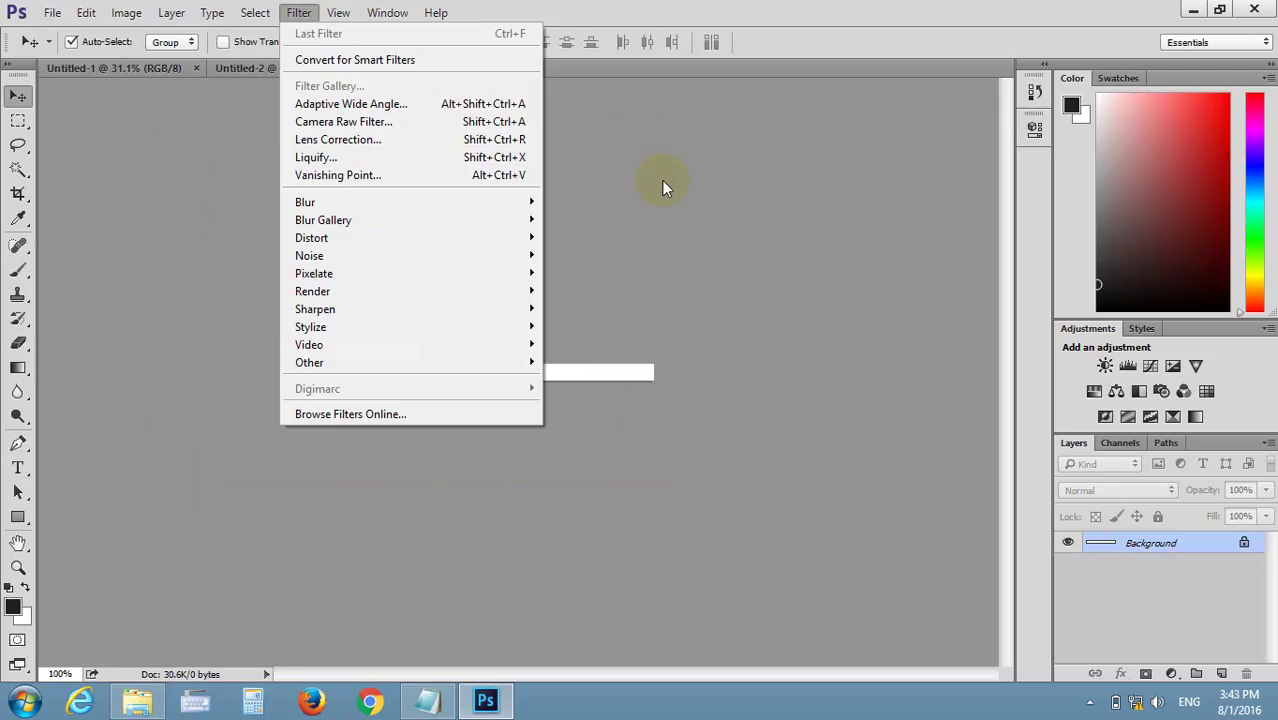
click(661, 180)
Close Untitled-3 and Untitled-2, then start another new document
click(532, 69)
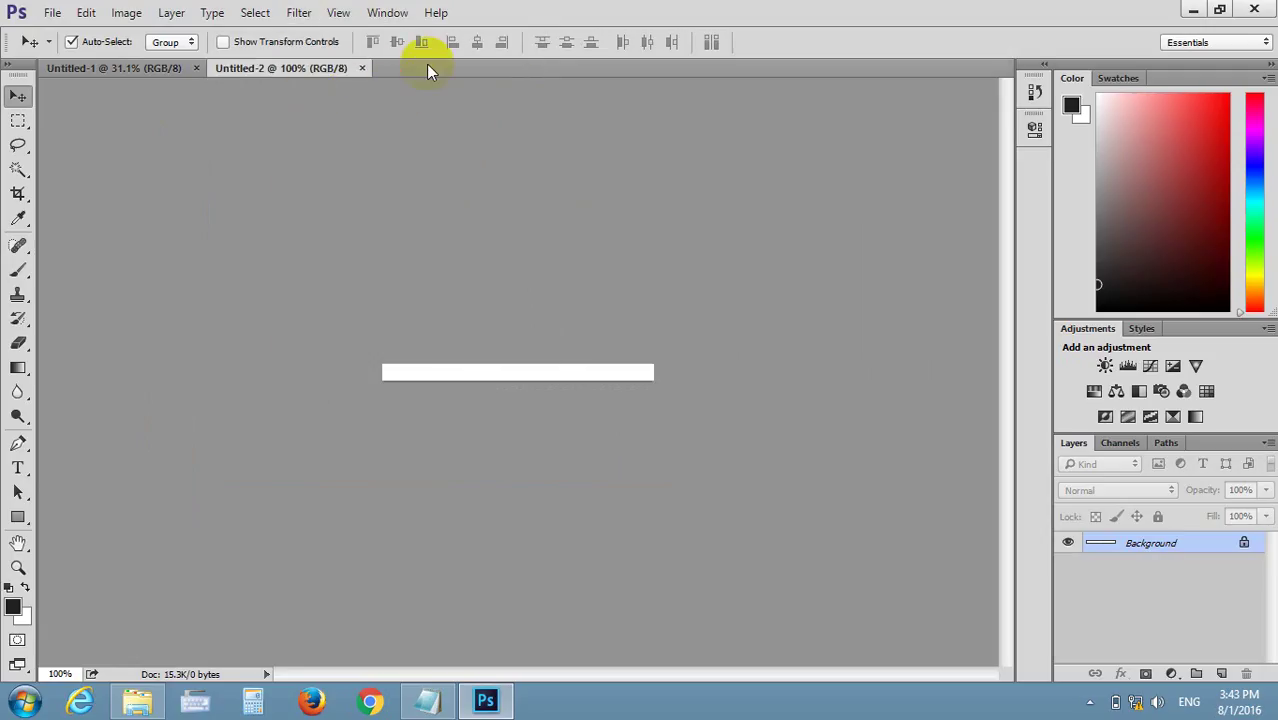
click(362, 68)
click(52, 12)
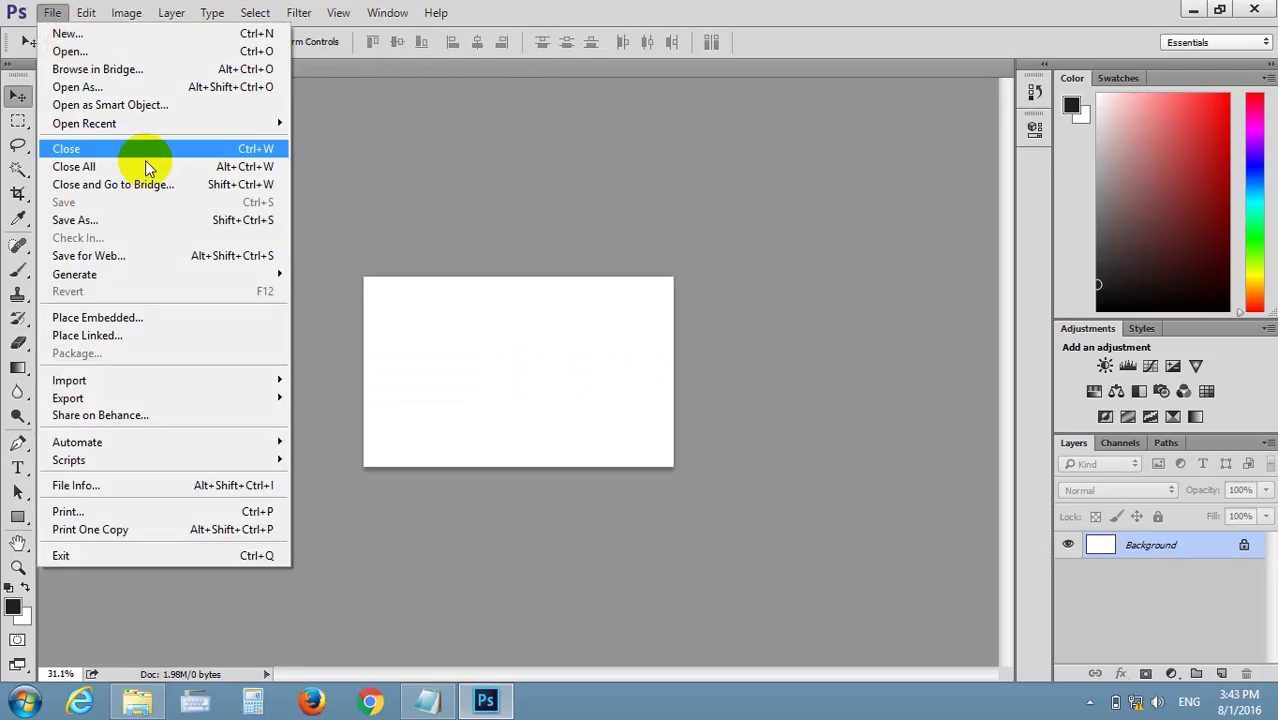
click(146, 35)
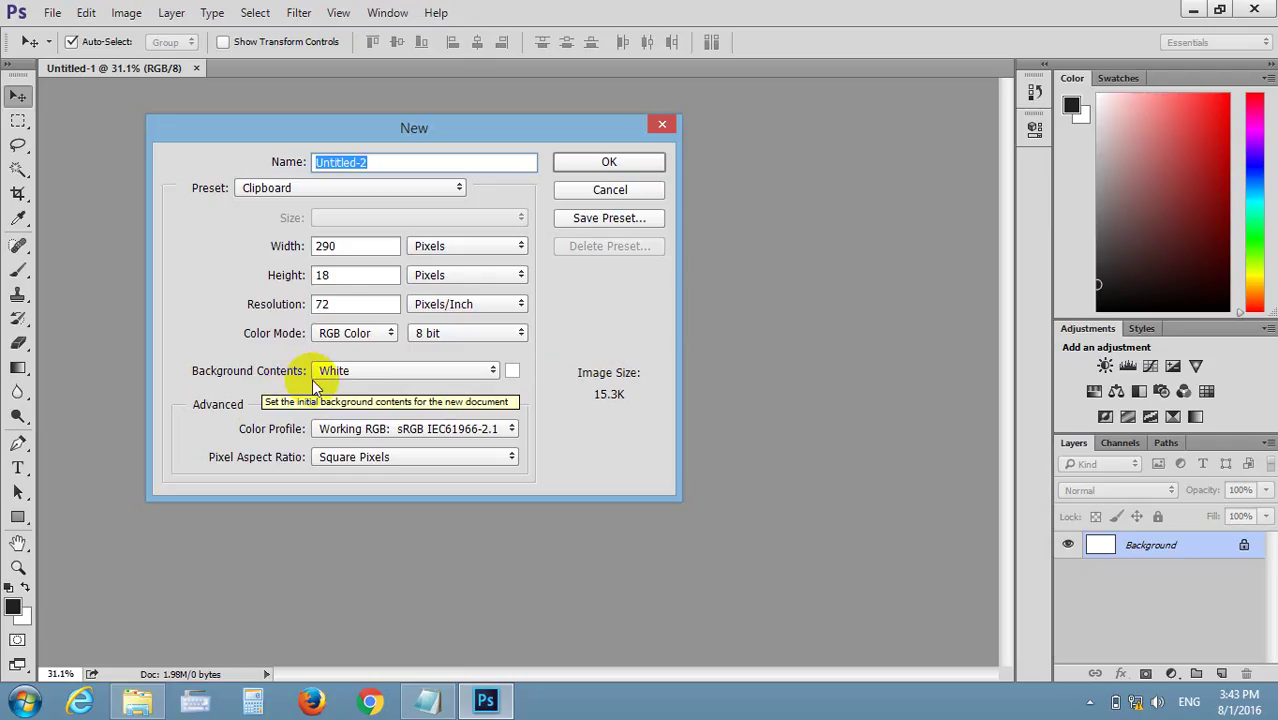
Create a white 290 × 300 pixel document by changing the height to 300
double_click(328, 275)
text(300)
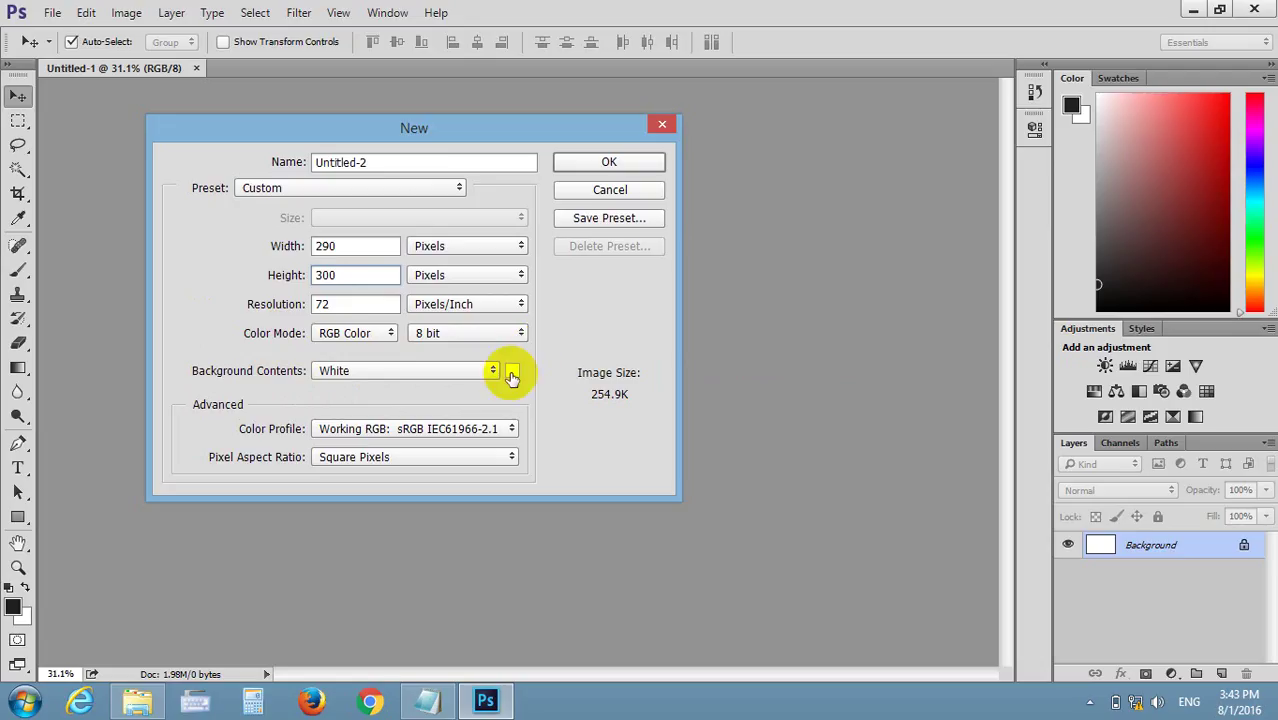
click(625, 163)
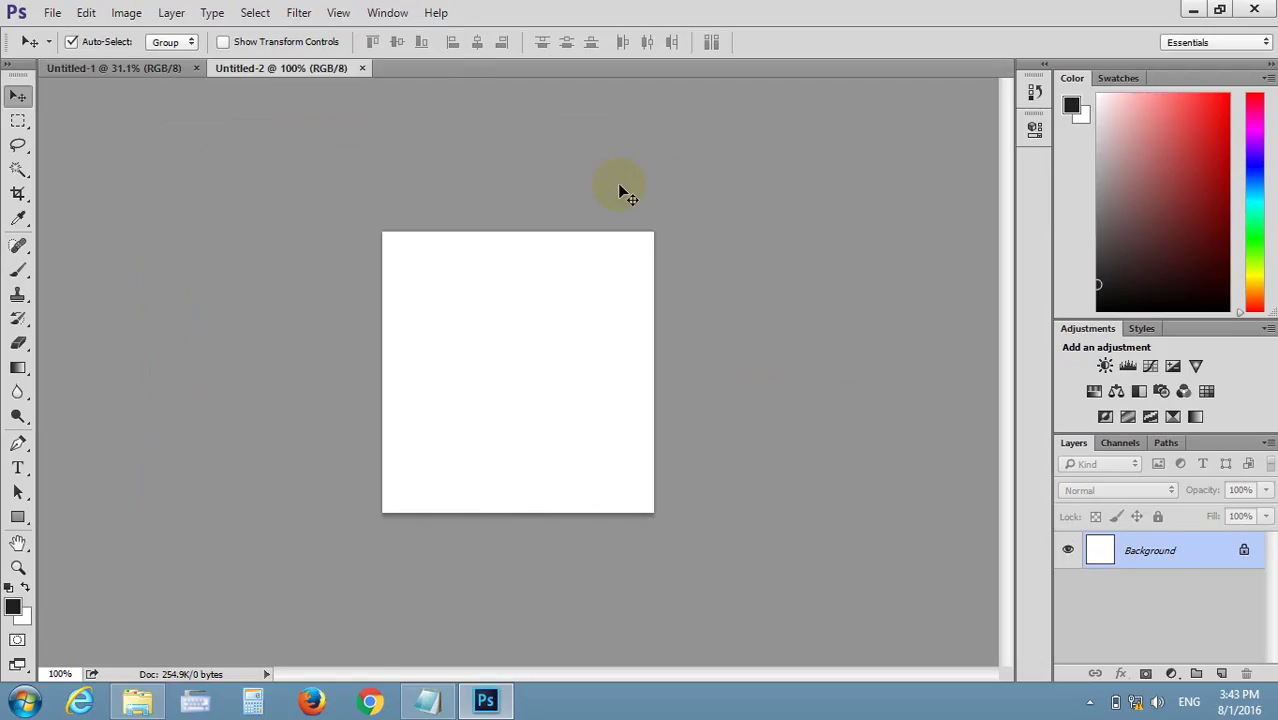
Create another 290 × 300 pixel document with Background Contents set to black
click(52, 12)
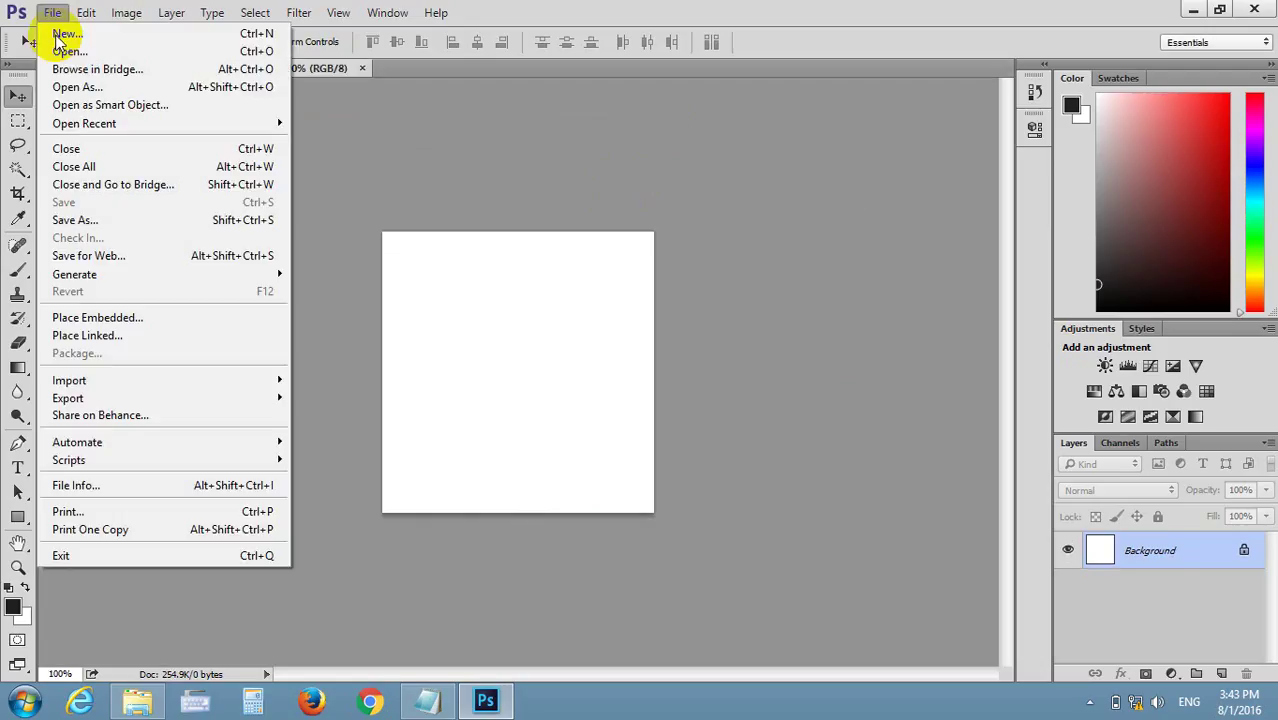
click(100, 33)
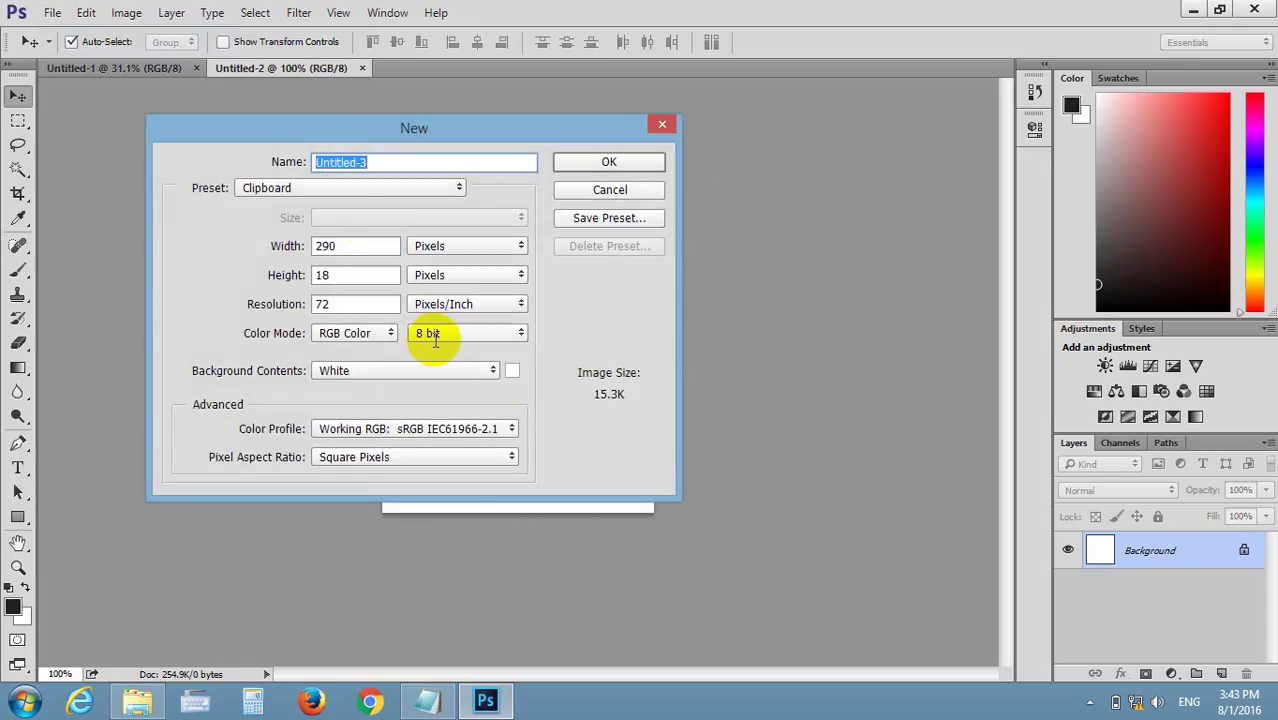
click(513, 374)
drag(513, 371, 371, 457)
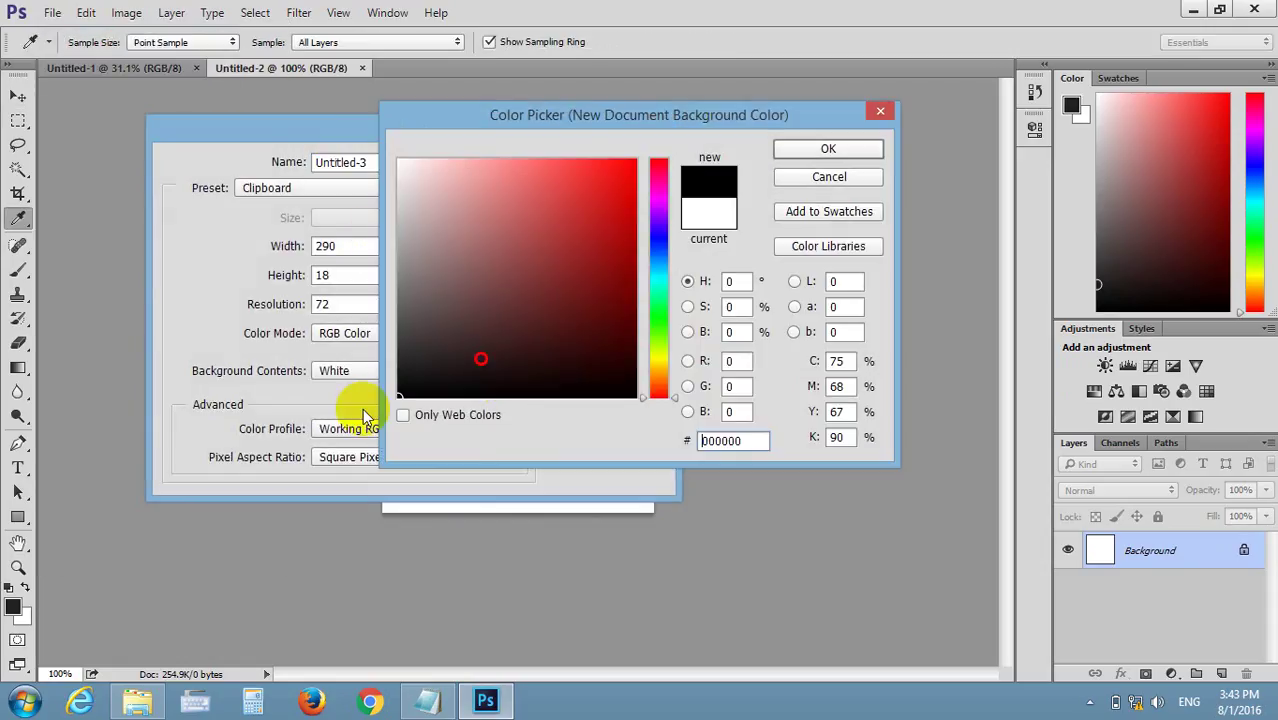
click(812, 150)
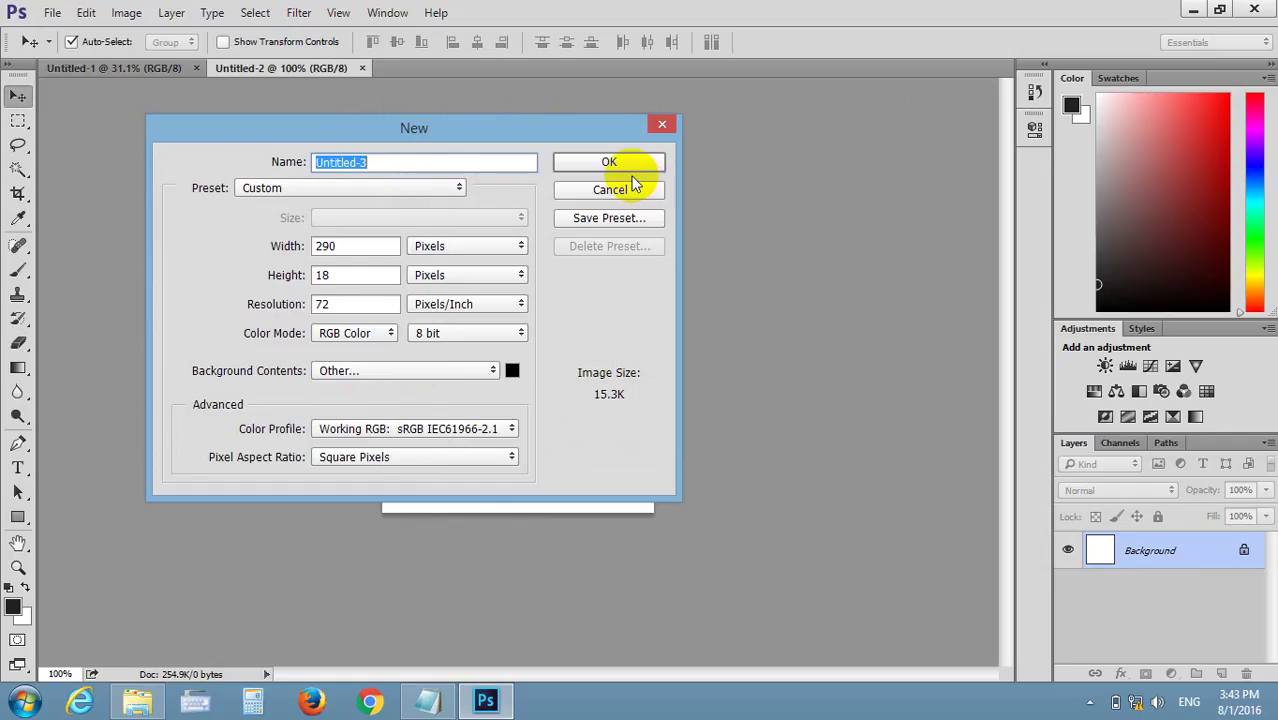
double_click(356, 277)
text(3)
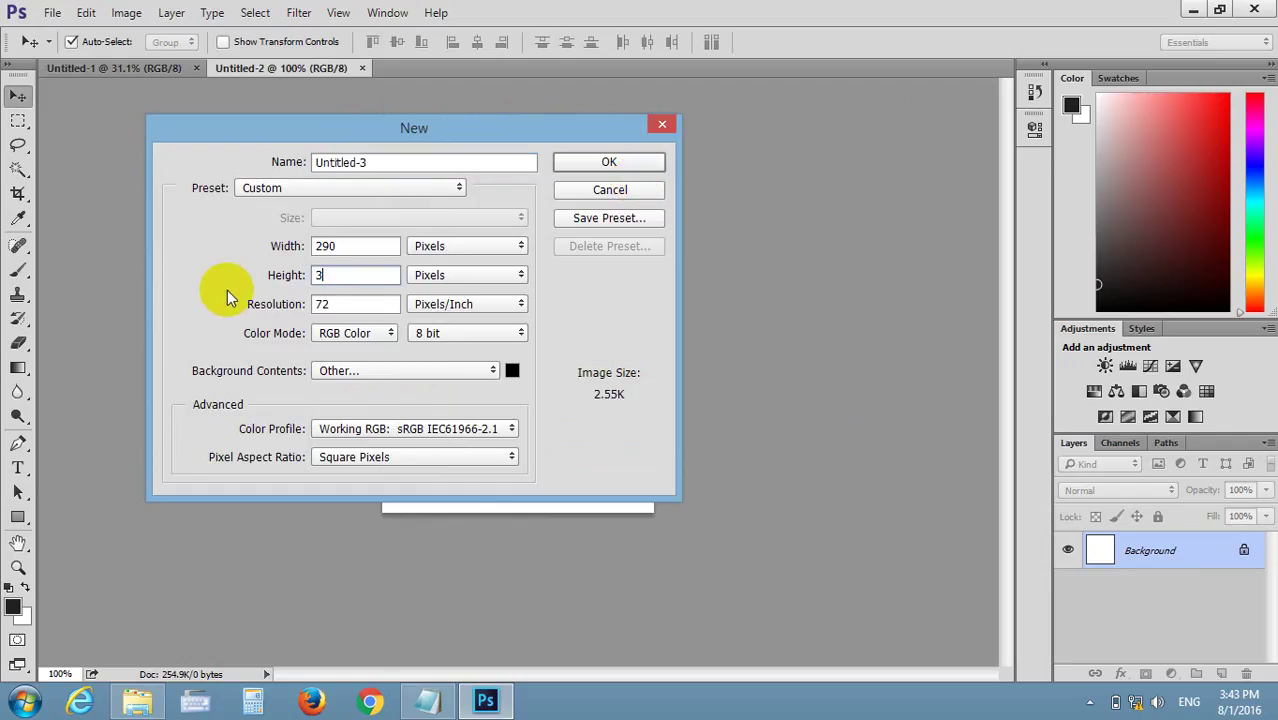
text(00)
click(640, 164)
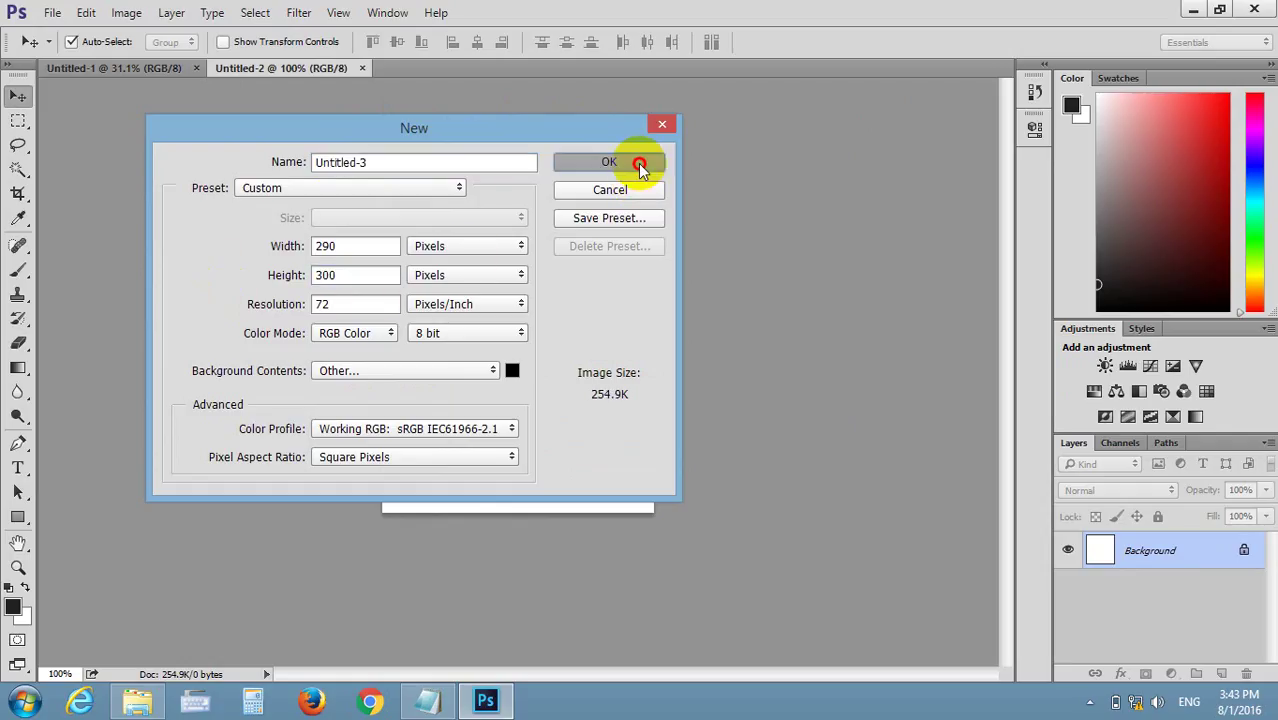
drag(483, 297, 512, 336)
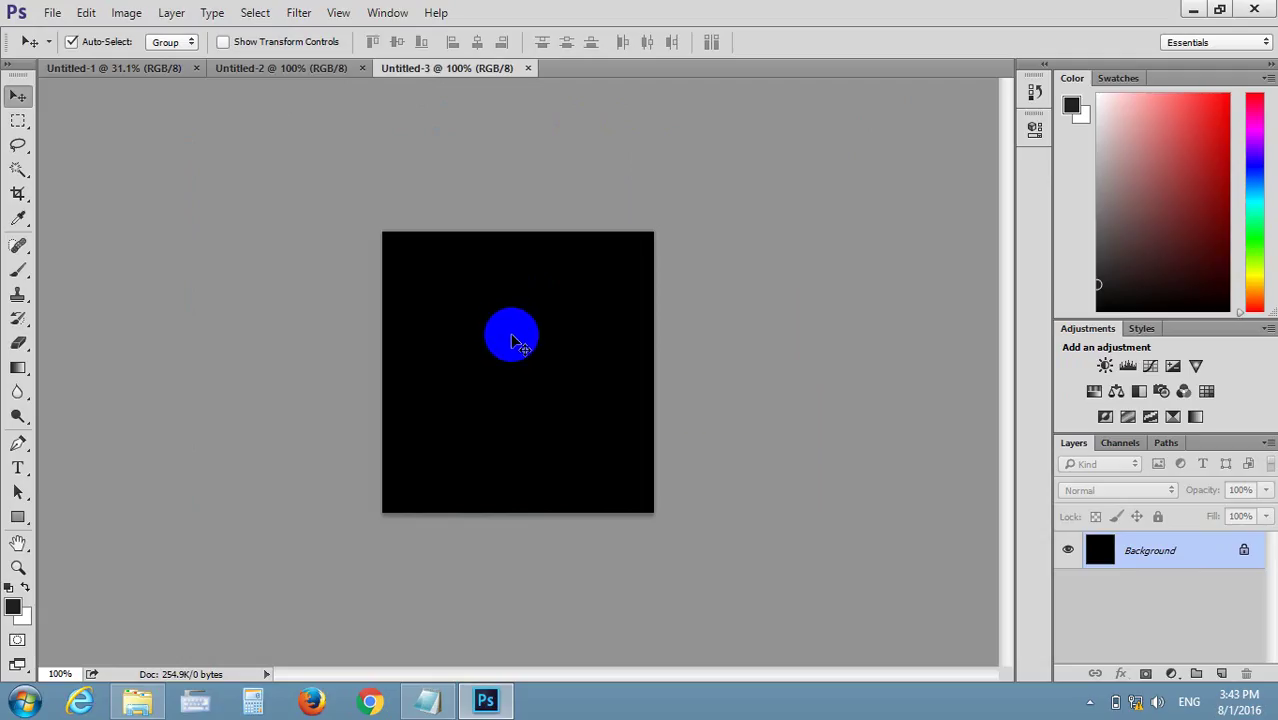
Swap foreground and background colours and test-fill the canvas with white, then black
click(26, 588)
click(26, 588)
click(26, 588)
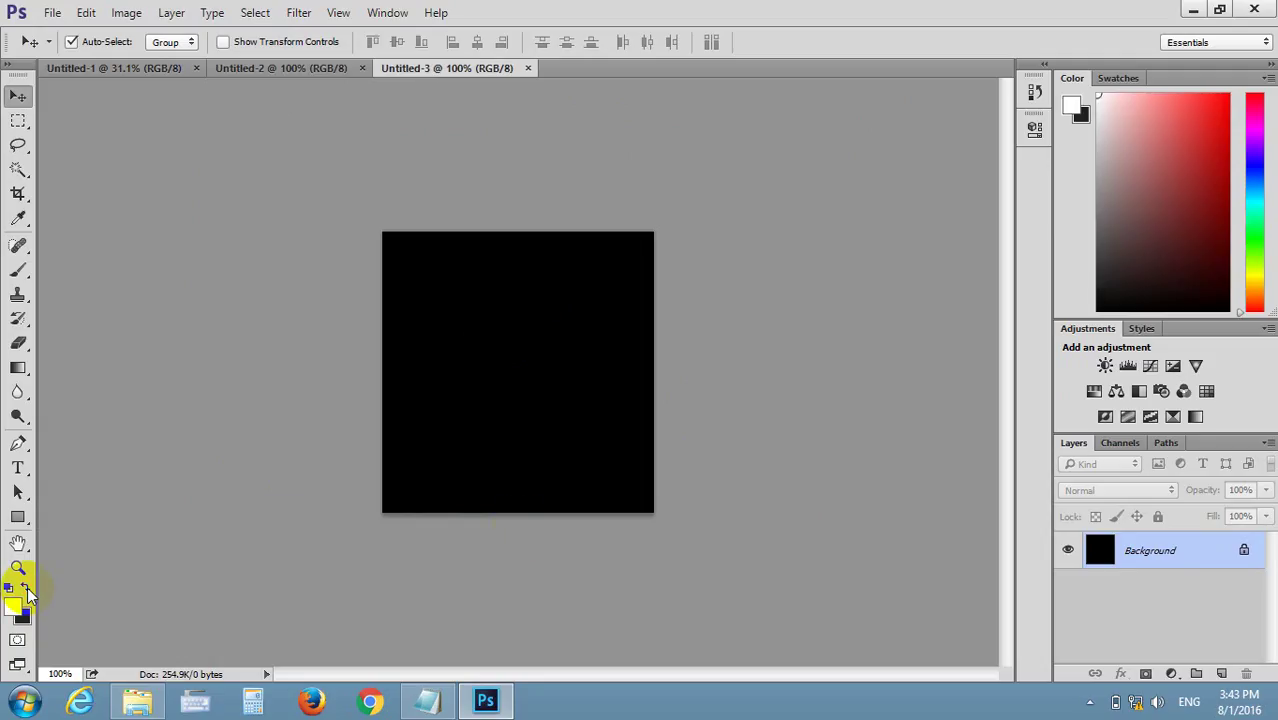
click(520, 505)
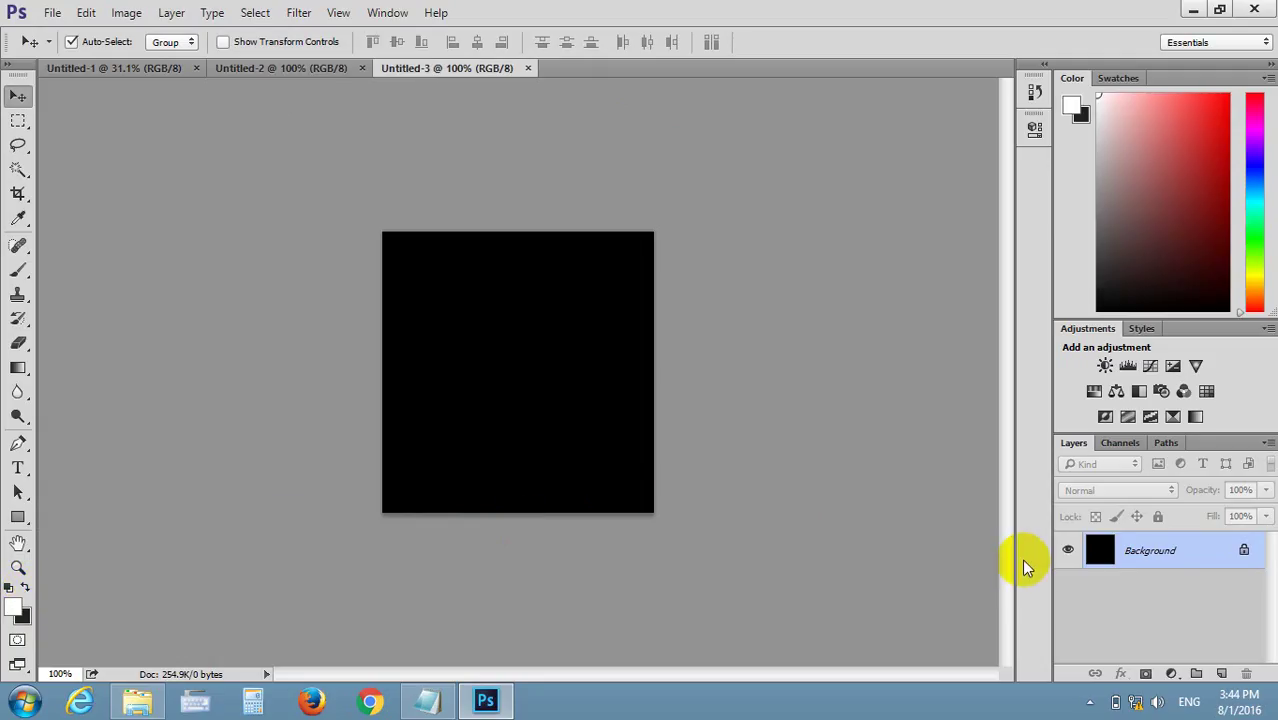
key(alt+BackSpace)
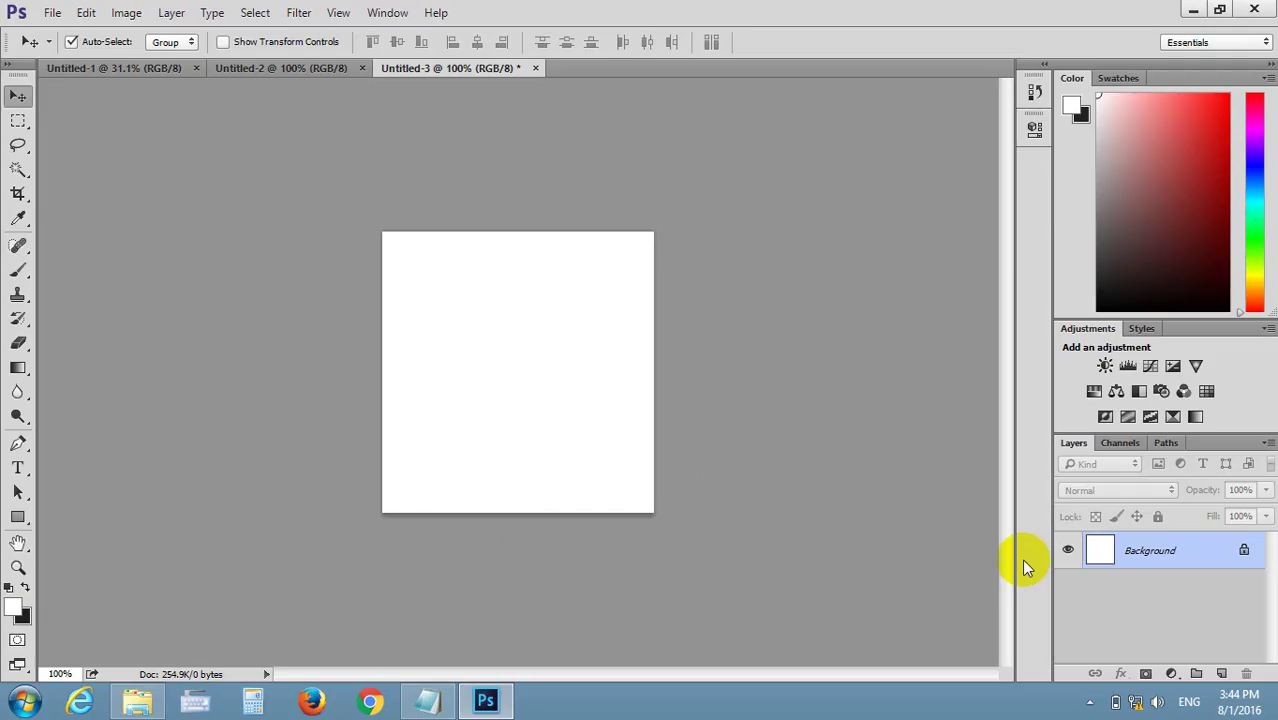
key(ctrl+BackSpace)
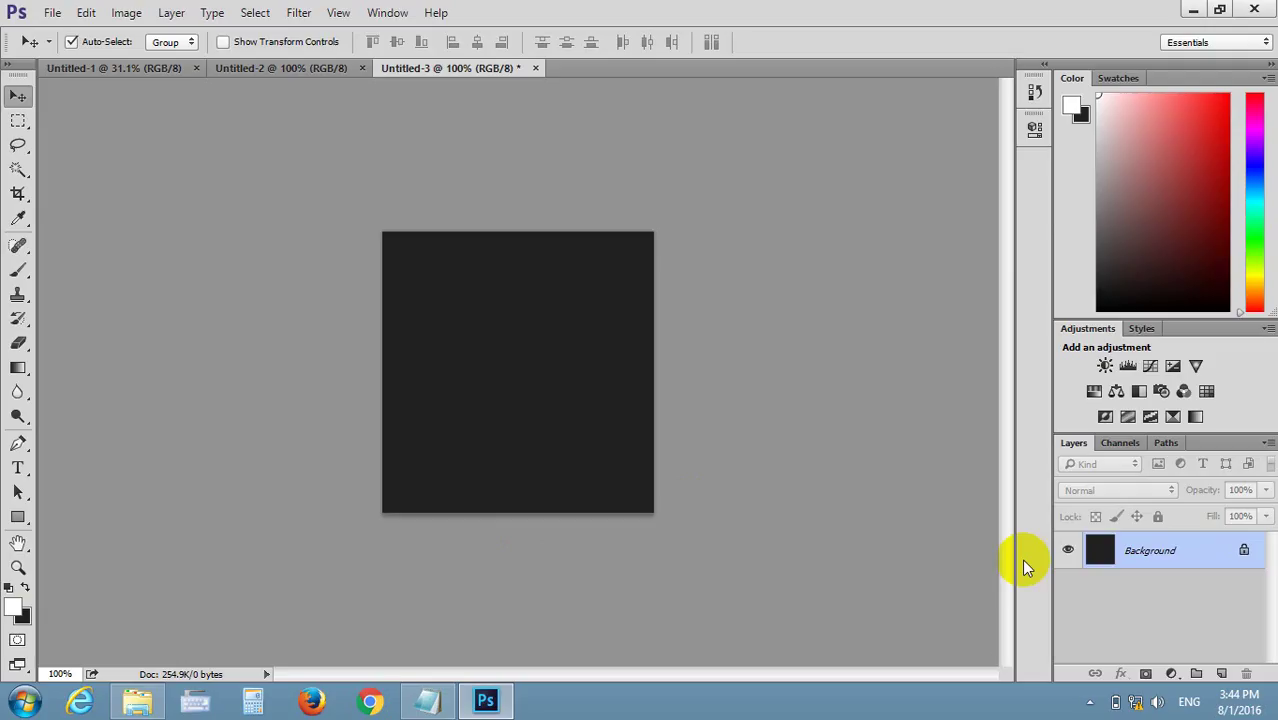
Set the foreground colour to pure red ff0000 and fill the canvas with it
click(13, 607)
drag(522, 217, 640, 156)
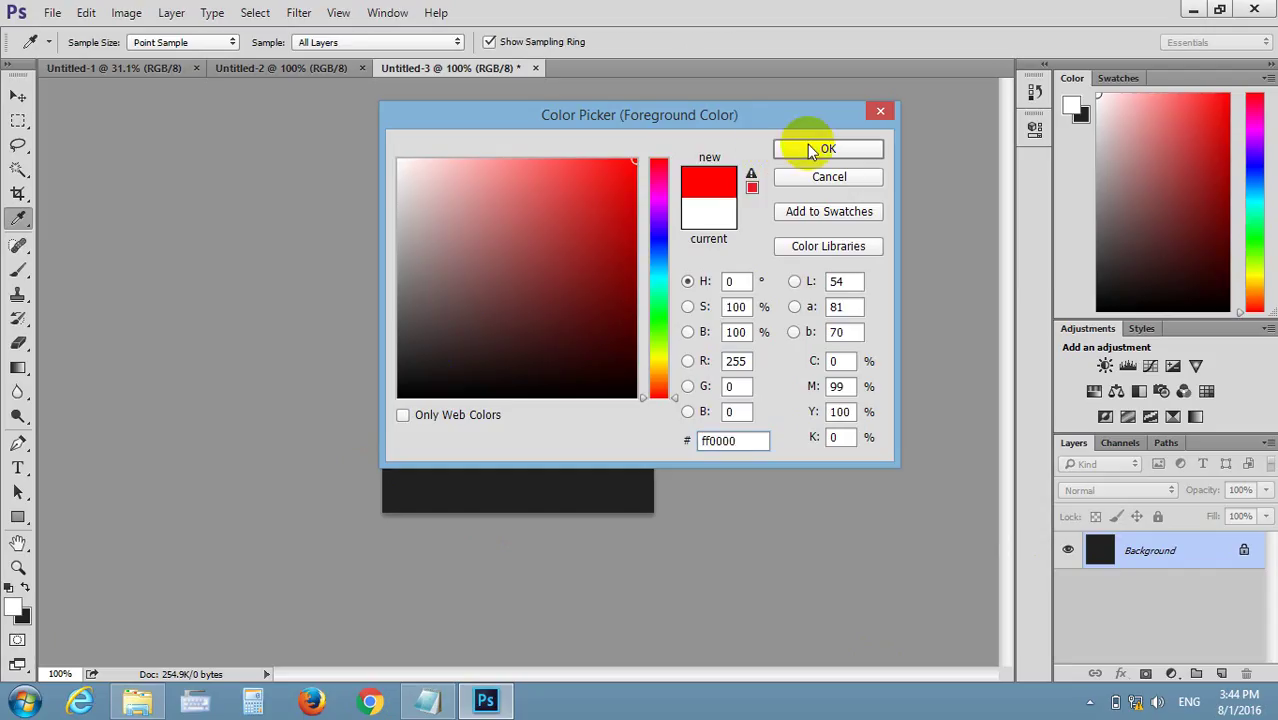
click(805, 148)
key(v)
key(alt+BackSpace)
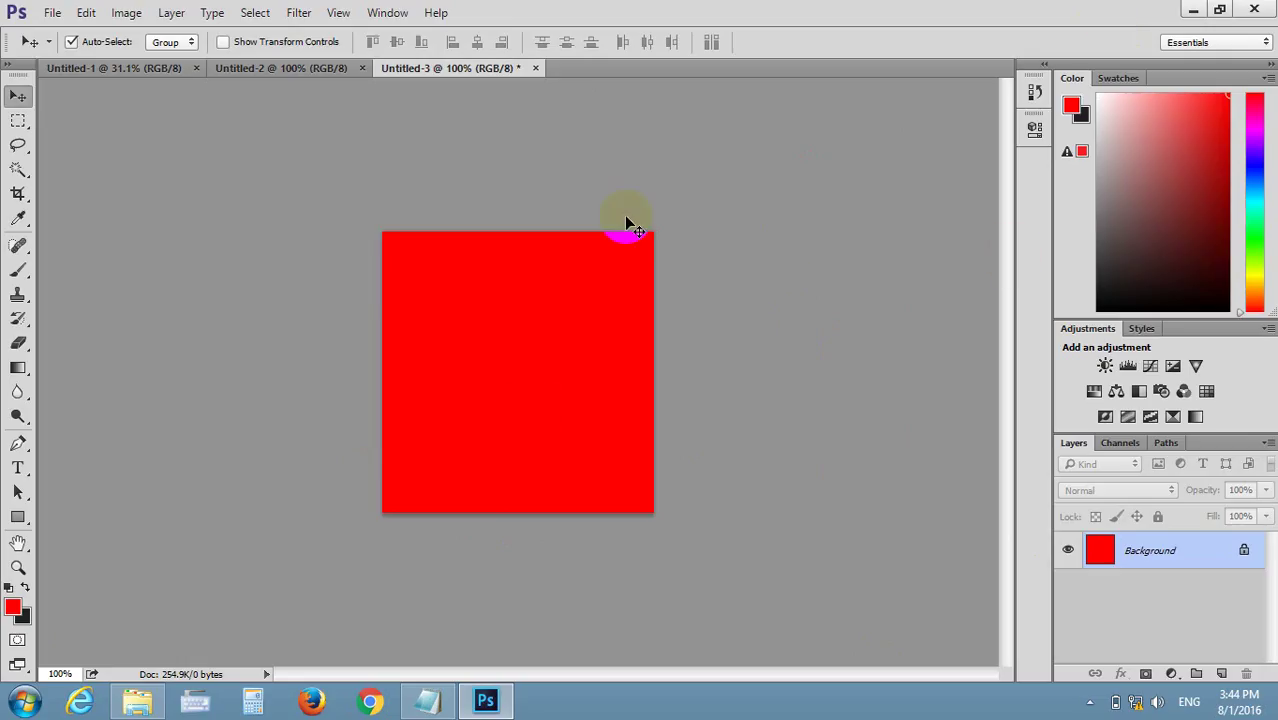
Start a new document and enter a width of 1024
click(52, 13)
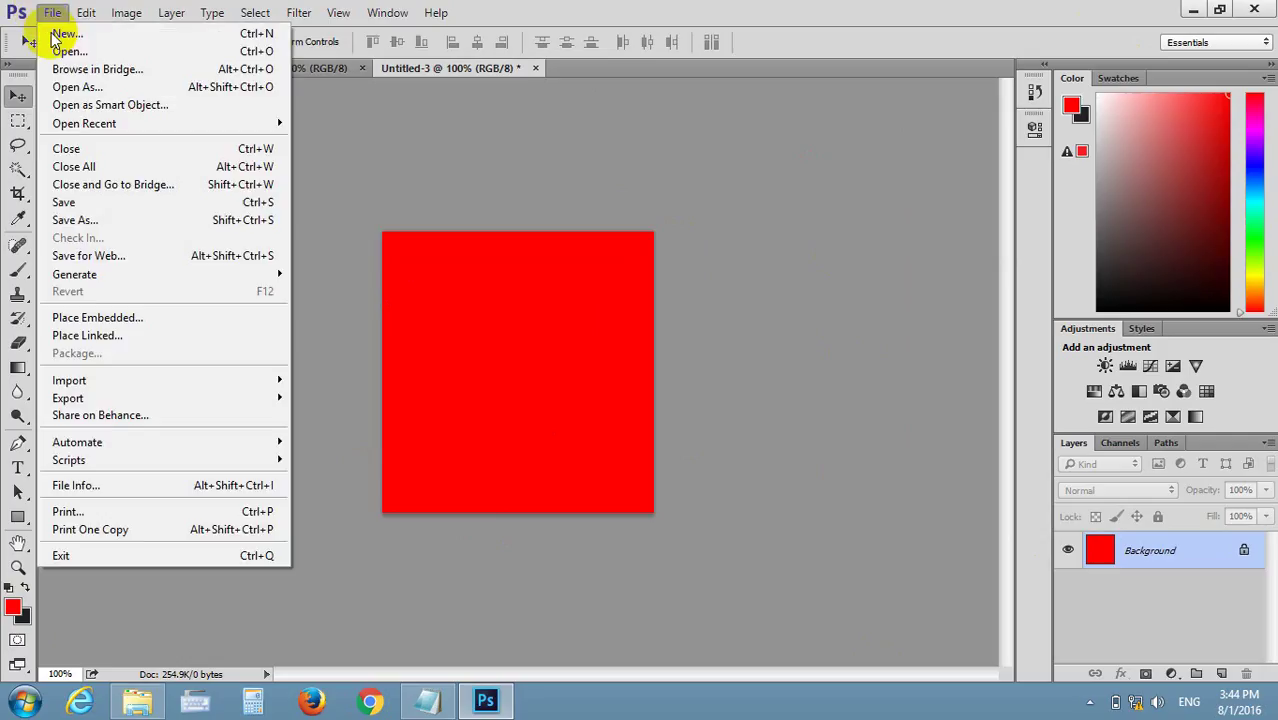
click(57, 38)
click(297, 240)
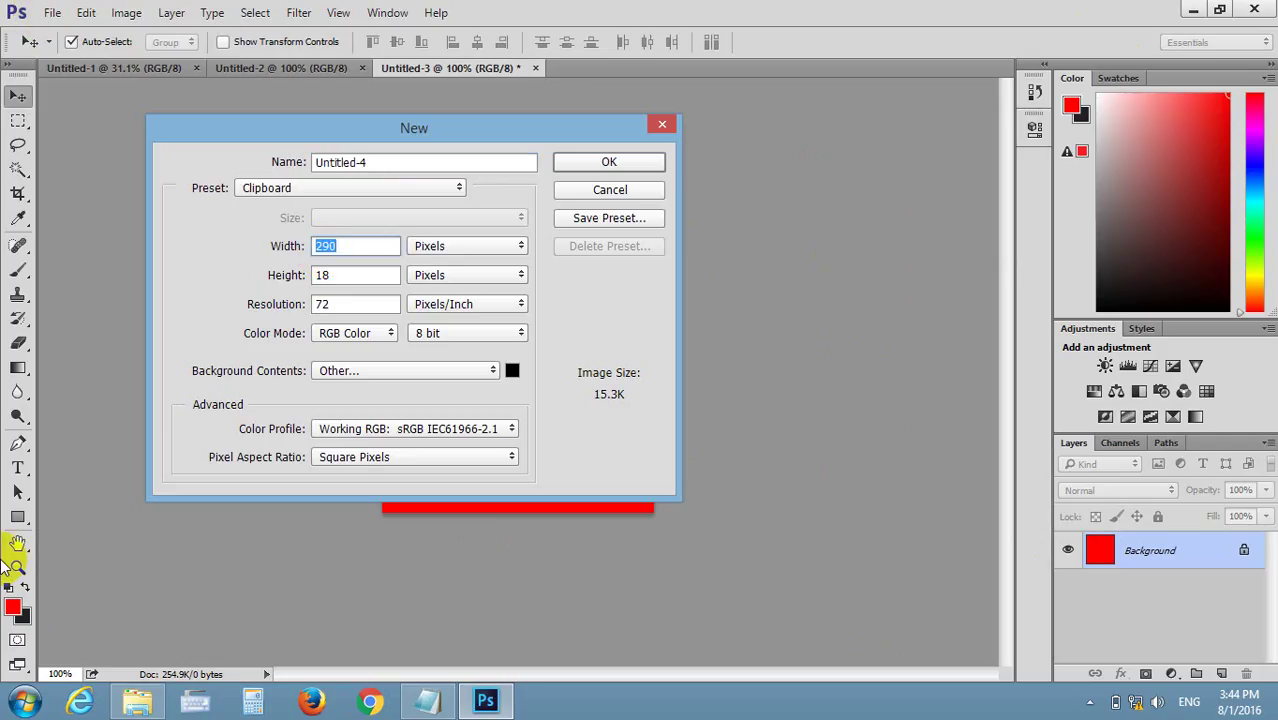
text(10)
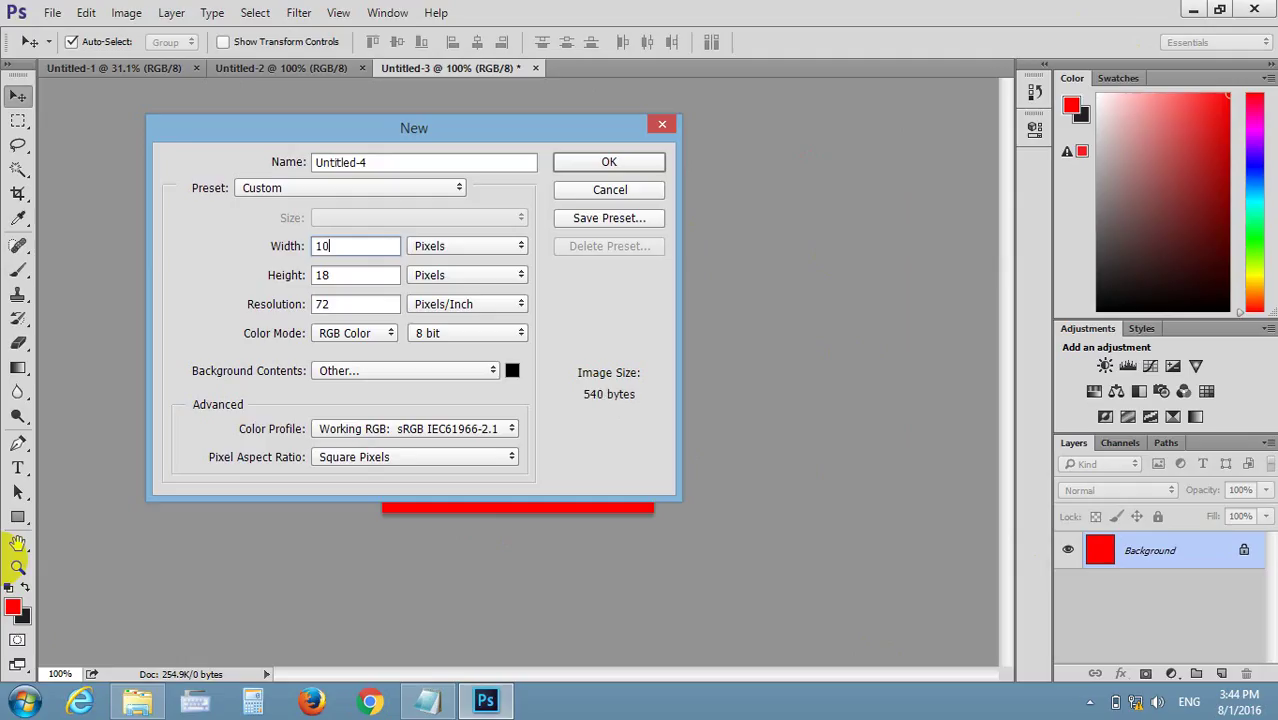
text(24)
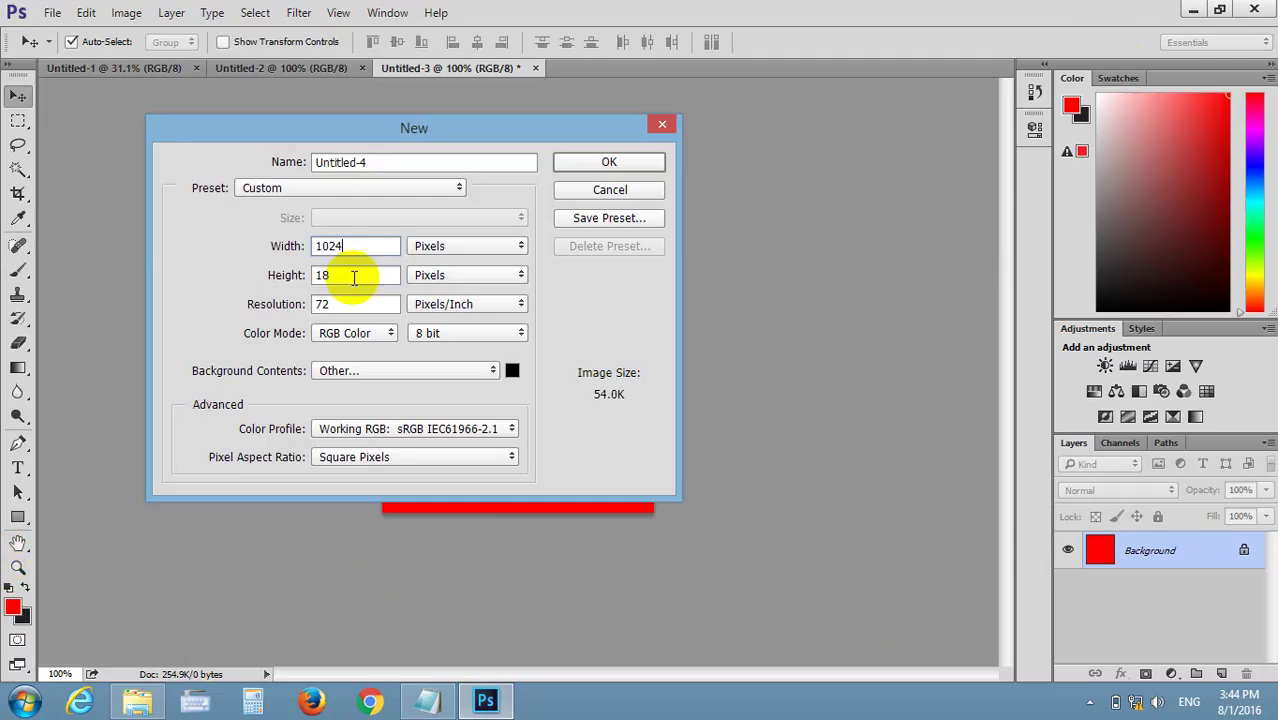
key(Tab)
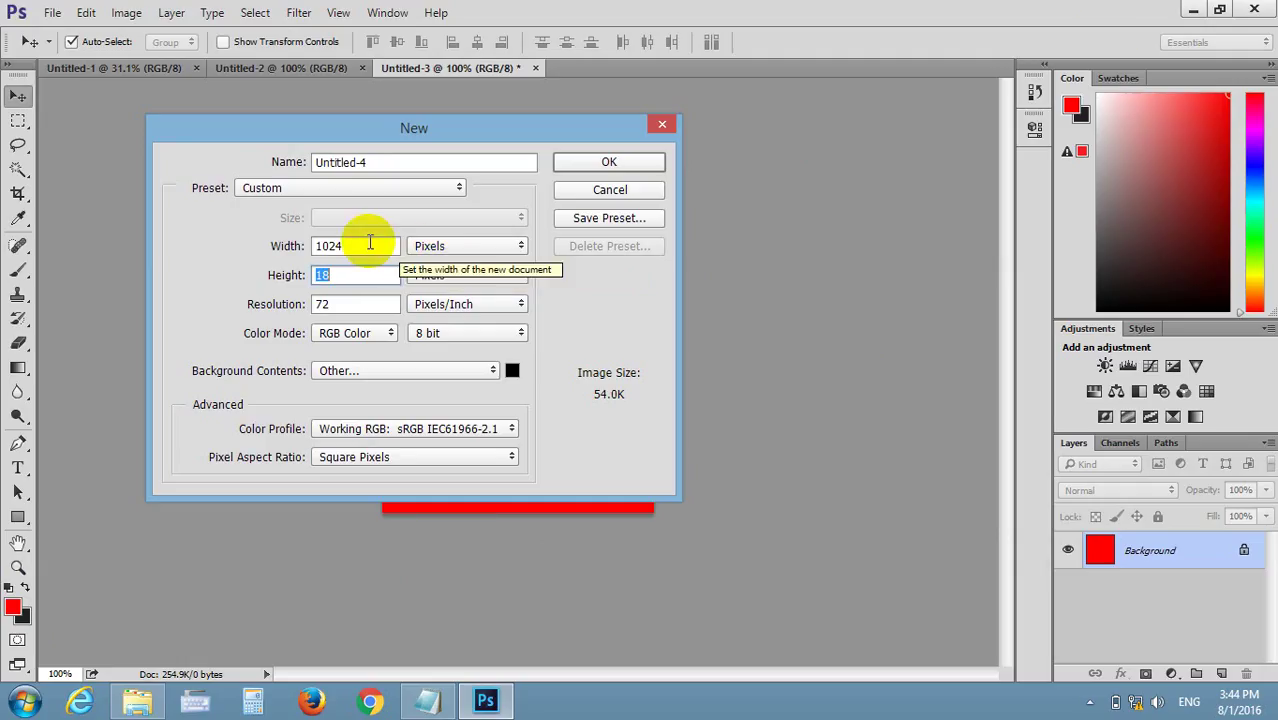
Switch the size units to Centimeters and set width 1000, height 500
click(432, 248)
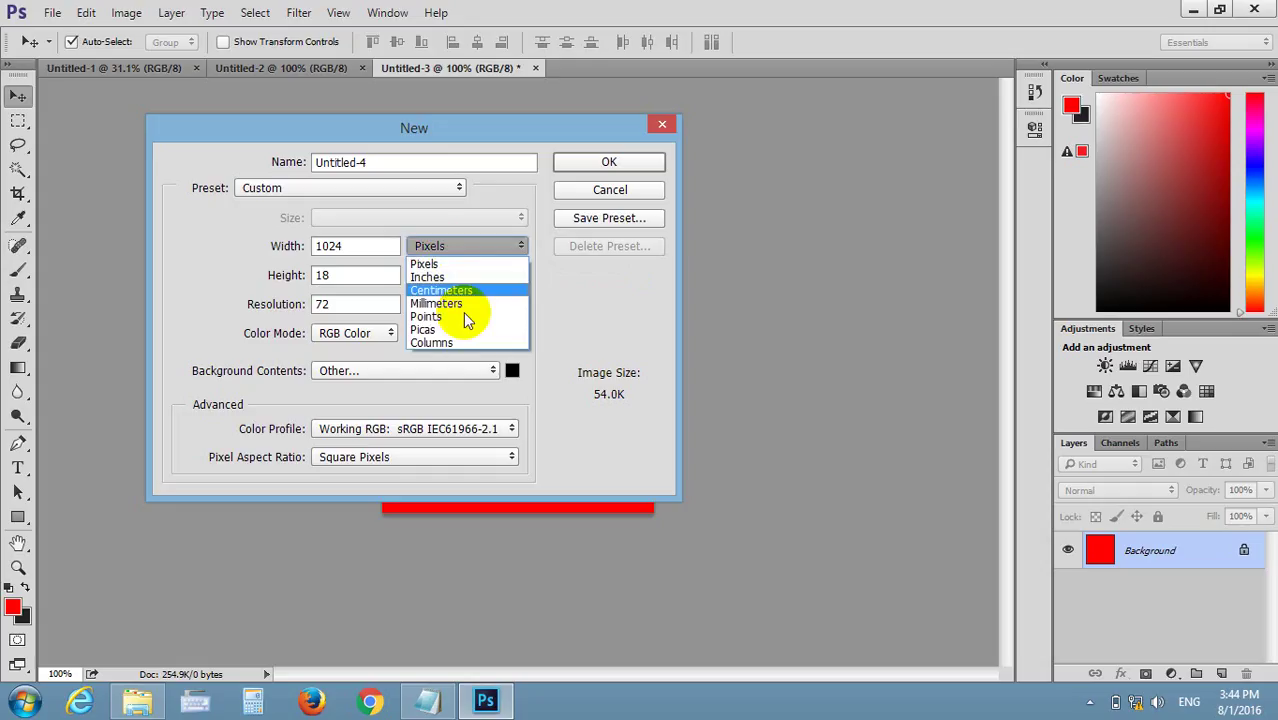
click(465, 287)
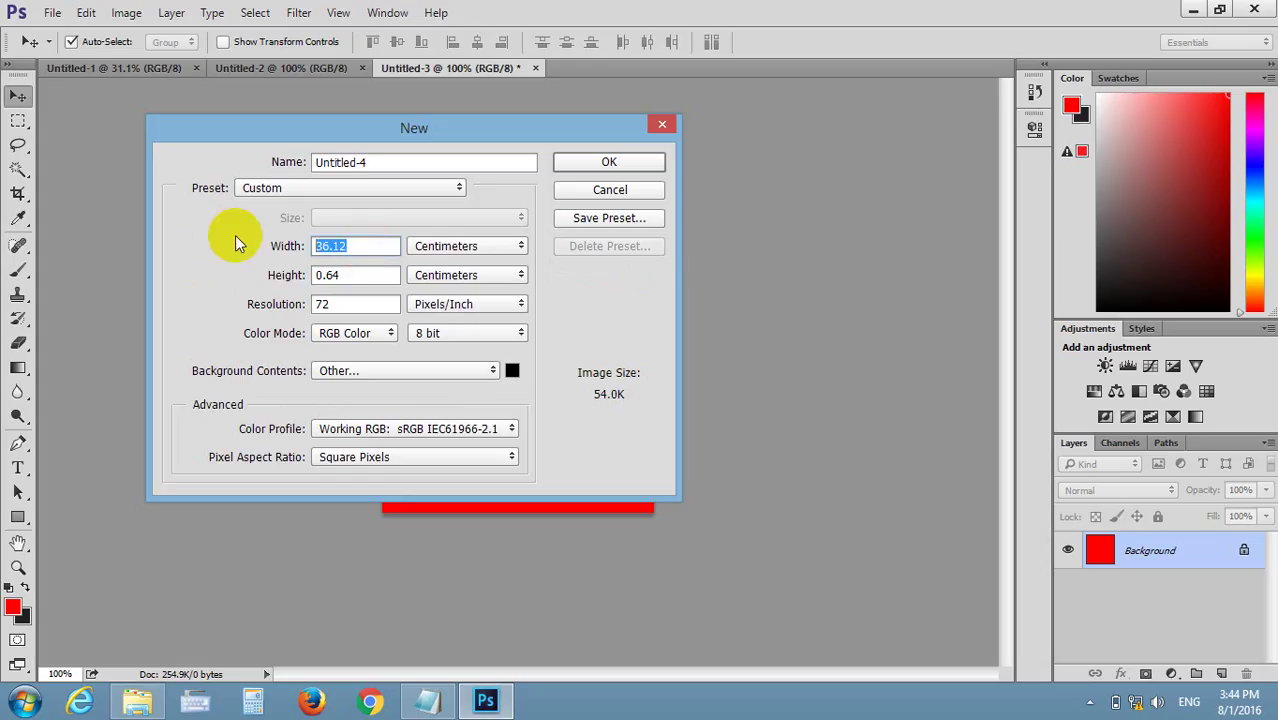
text(10)
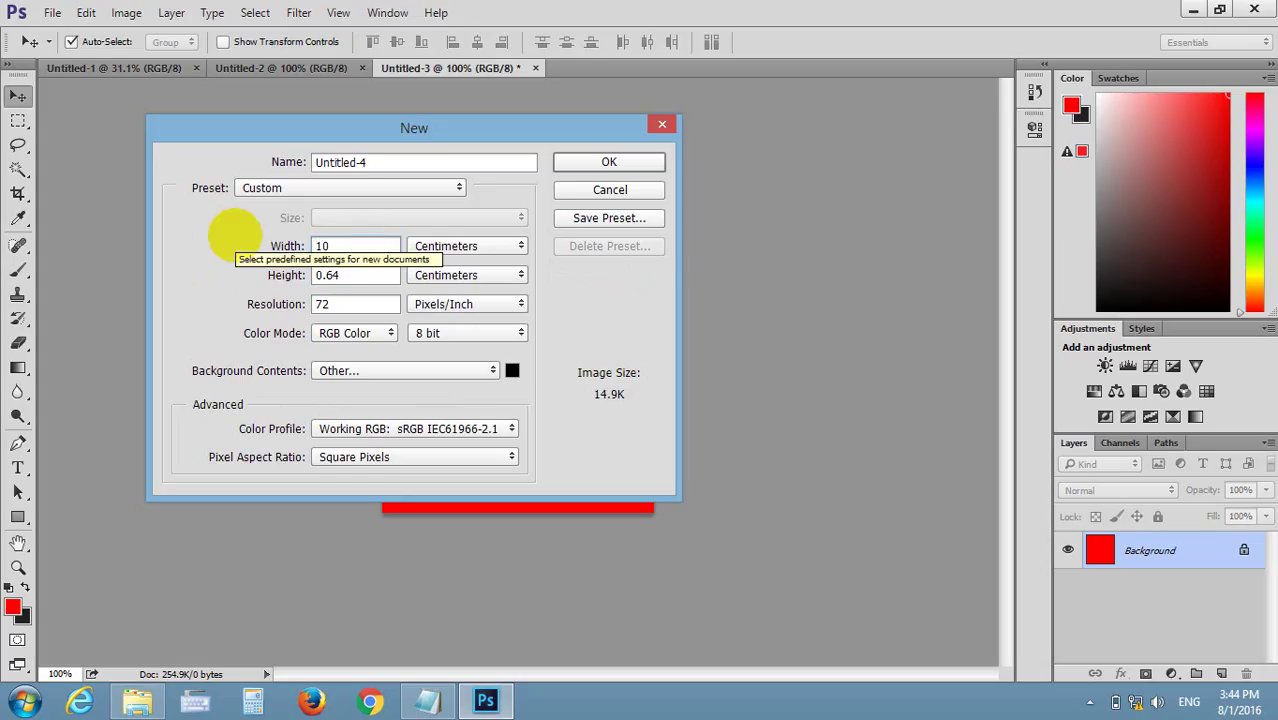
text(00)
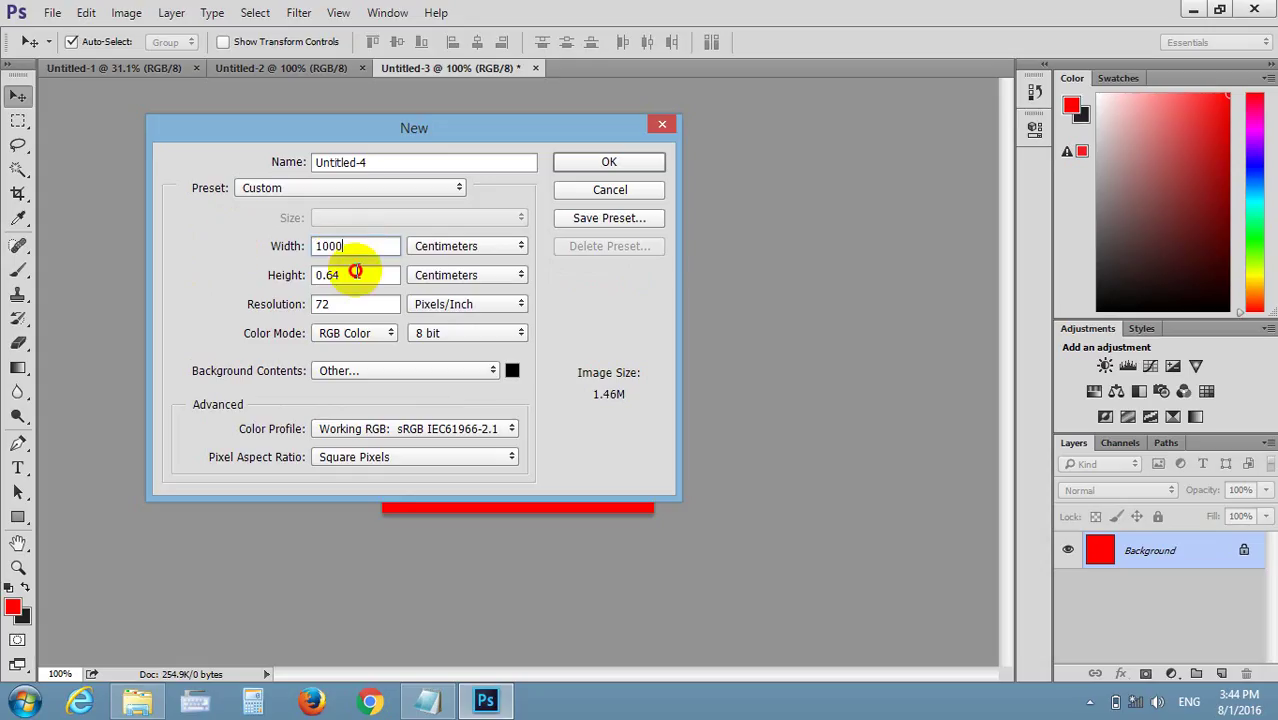
click(357, 275)
text(50)
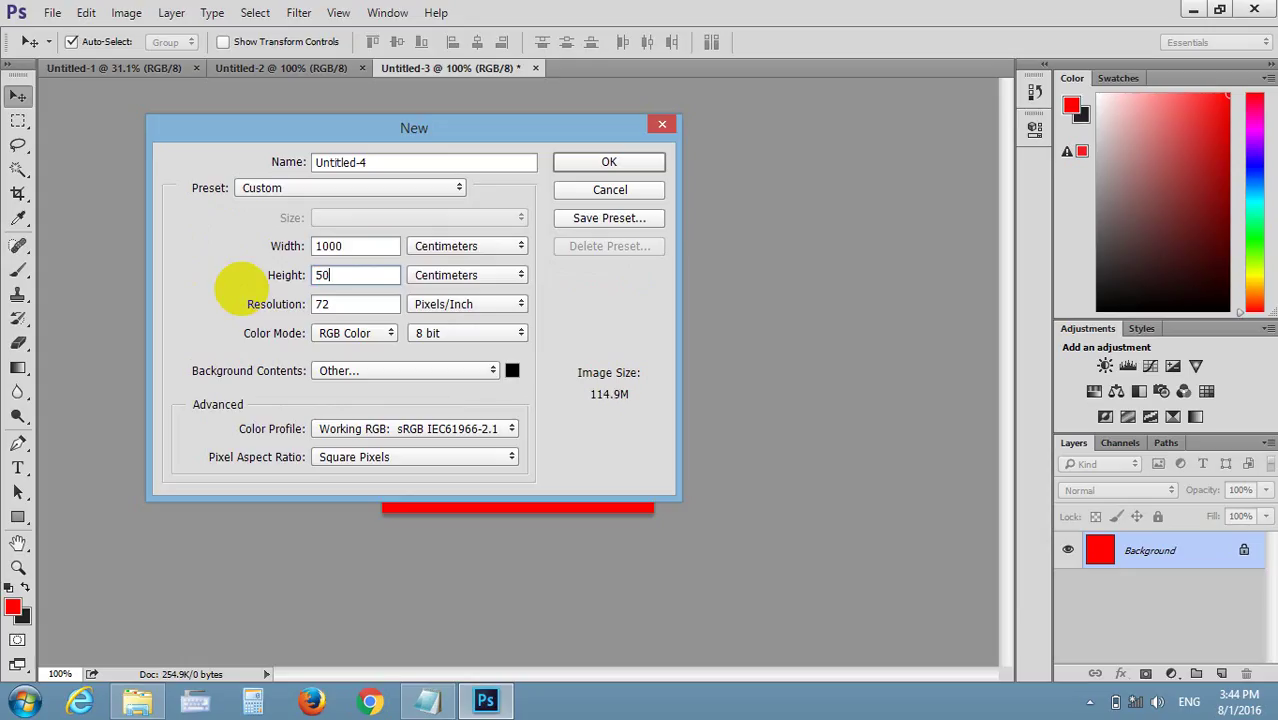
text(0)
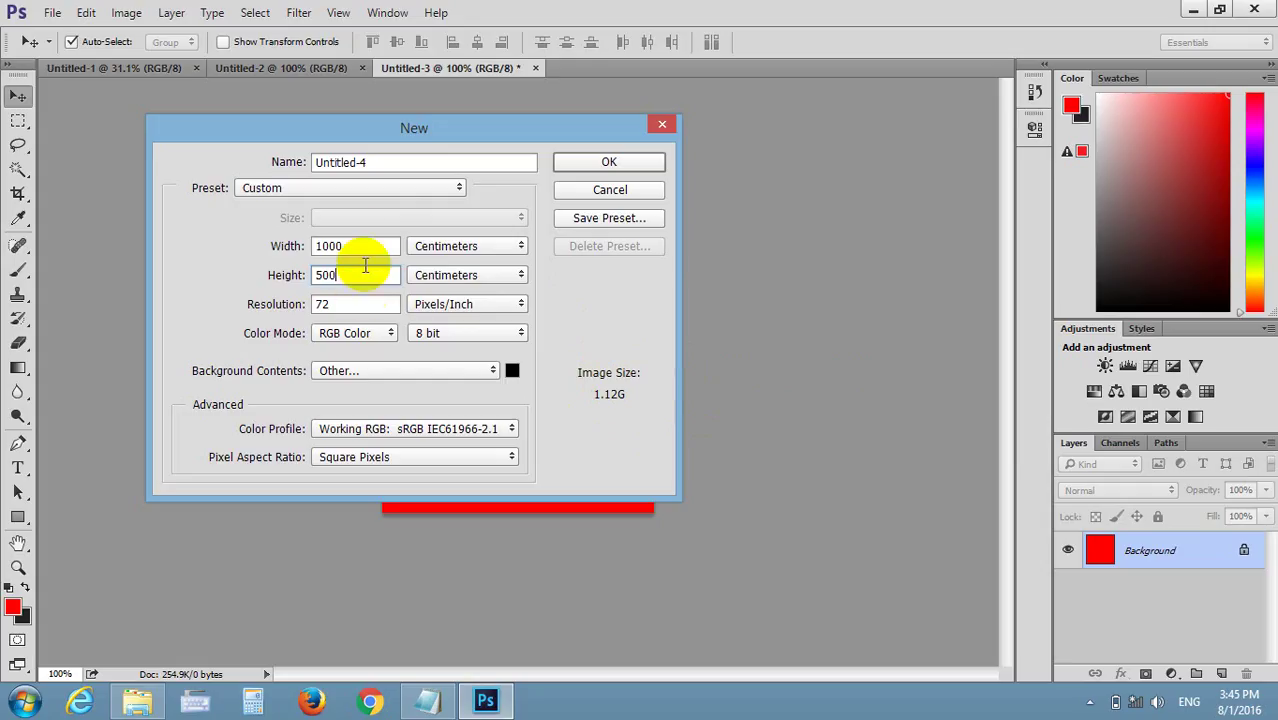
click(285, 240)
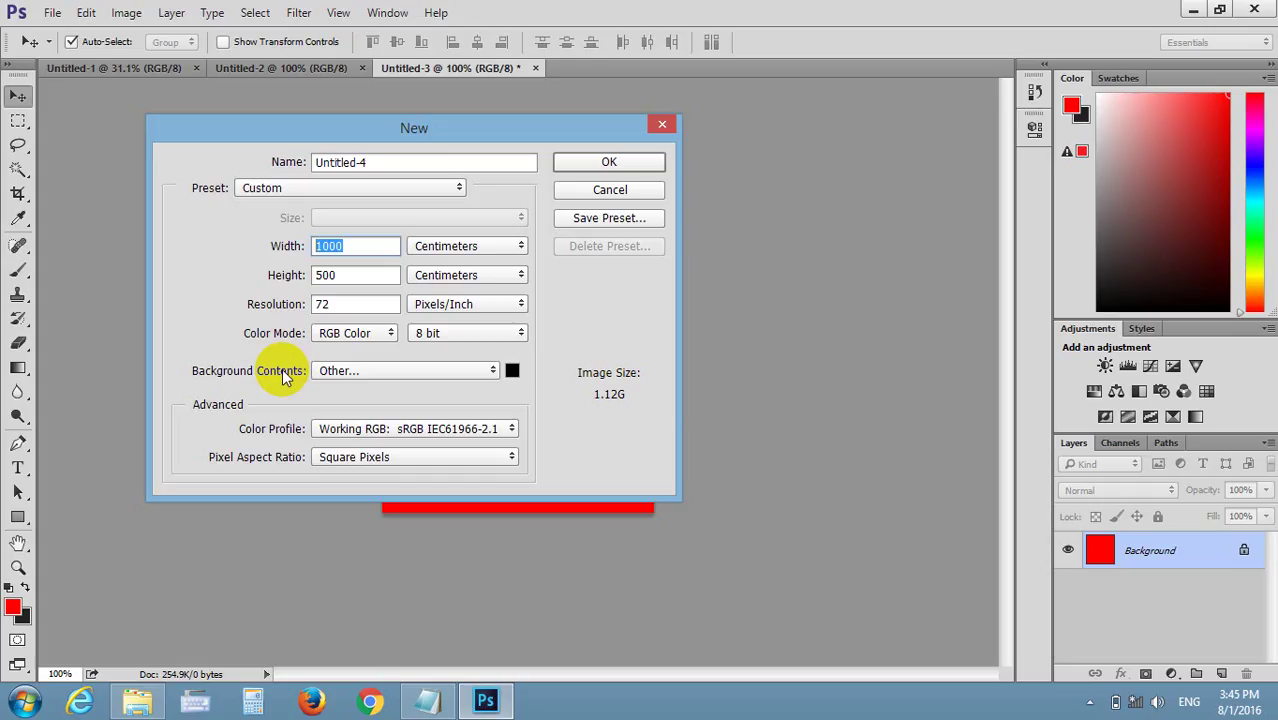
Change the size to 300 × 150 centimeters and create the black Untitled-4 document
text(10)
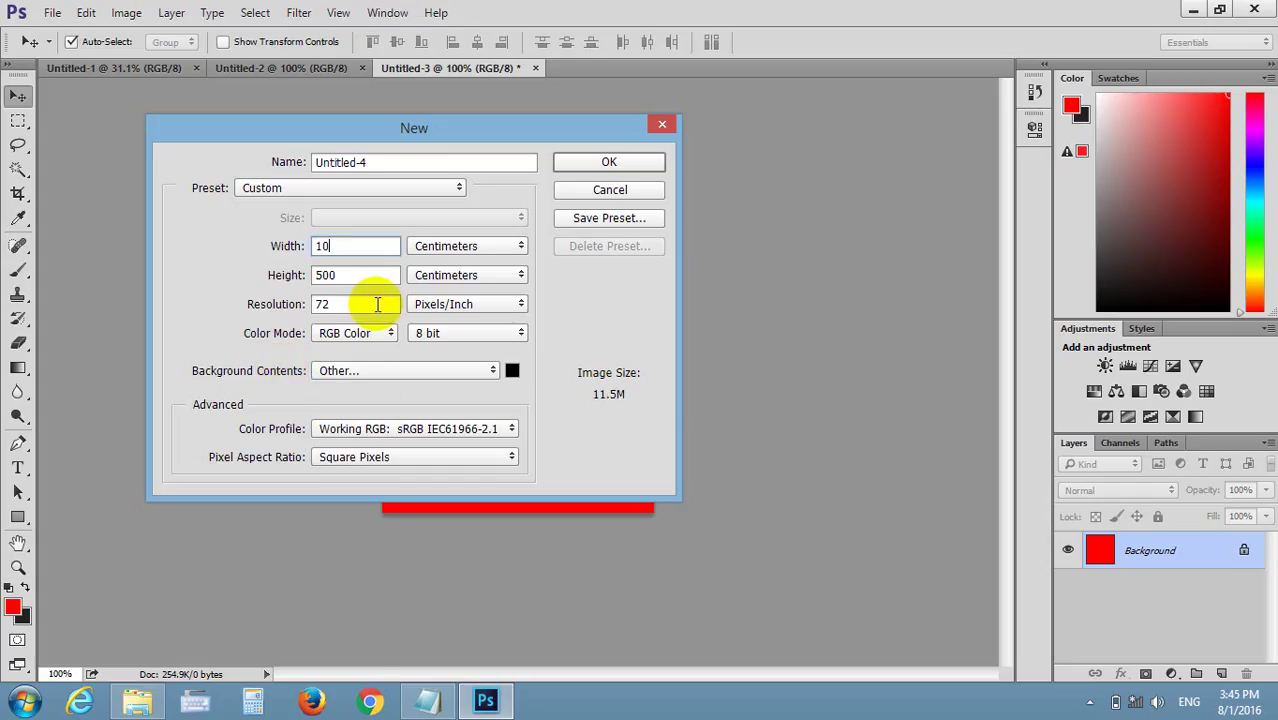
key(Tab)
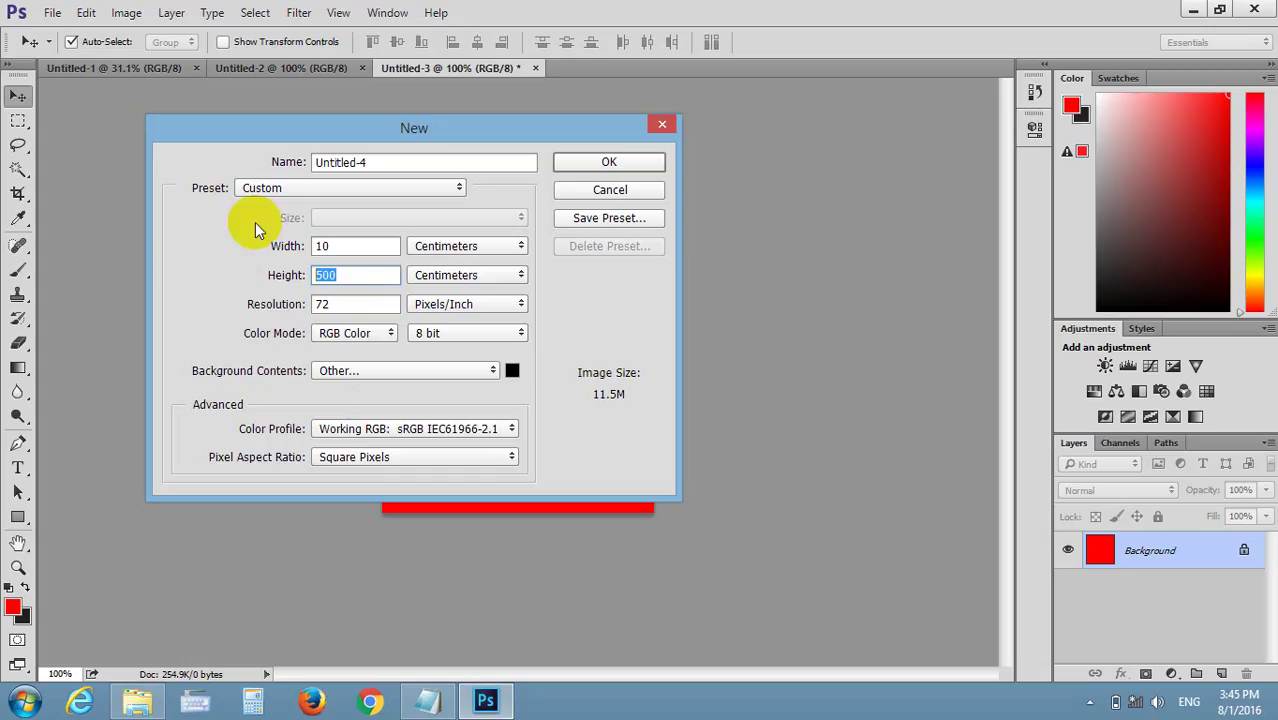
drag(342, 245, 243, 245)
key(BackSpace)
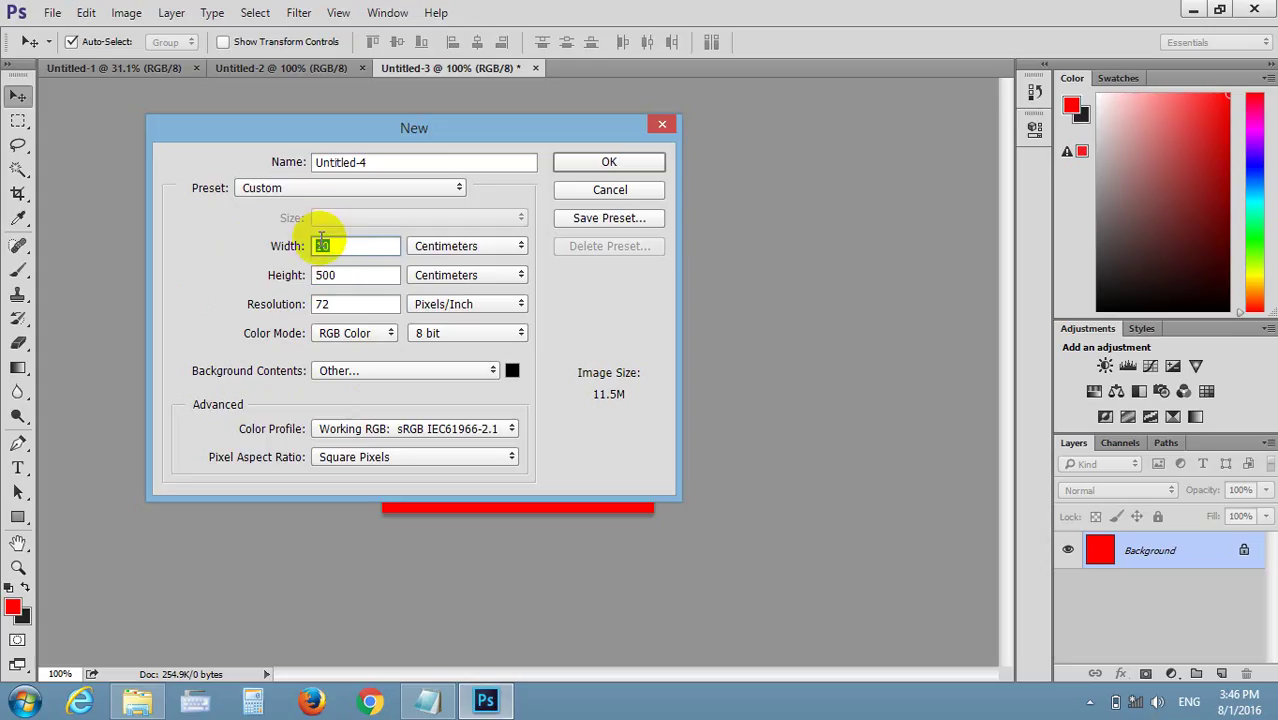
text(3)
text(80)
key(BackSpace)
key(BackSpace)
text(00)
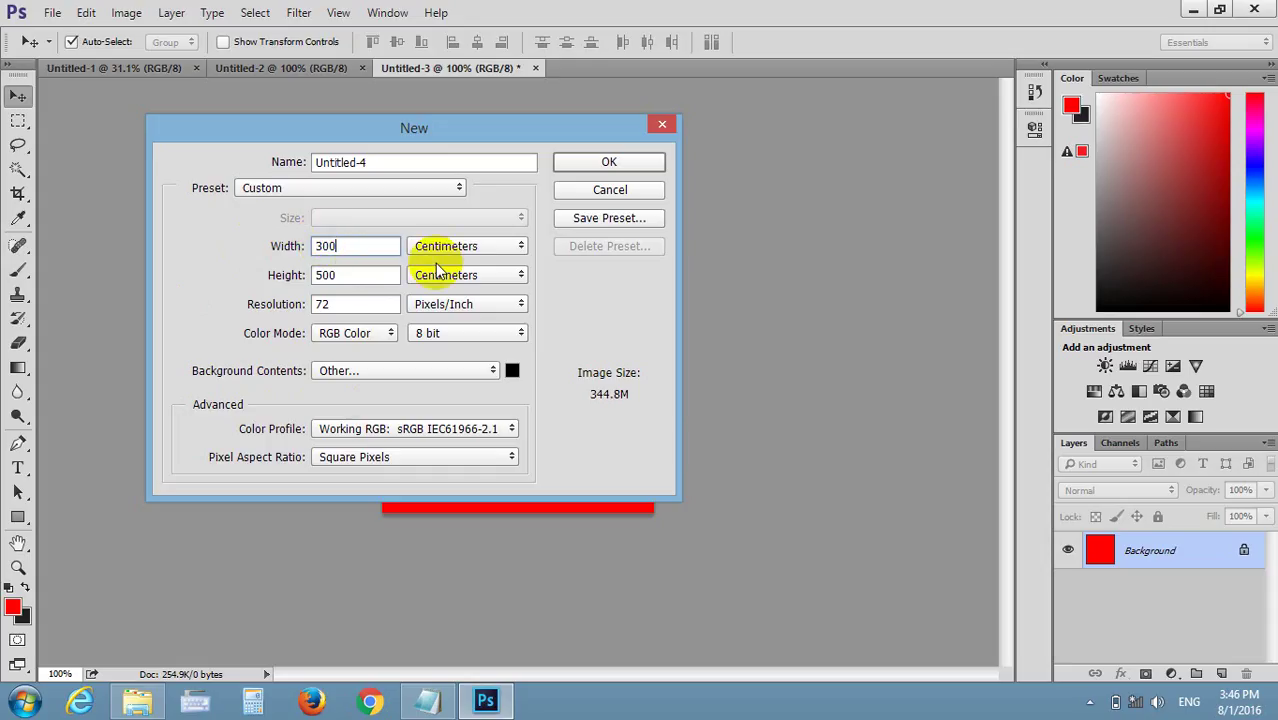
key(Tab)
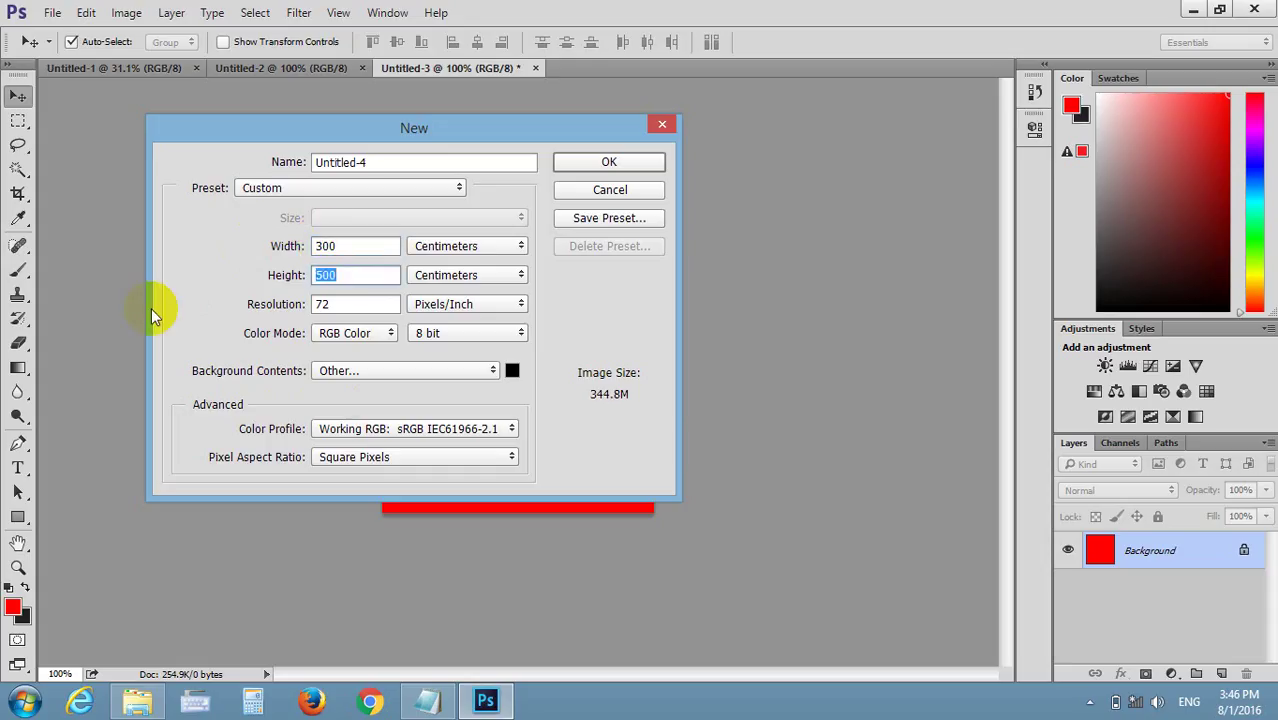
text(150)
click(604, 324)
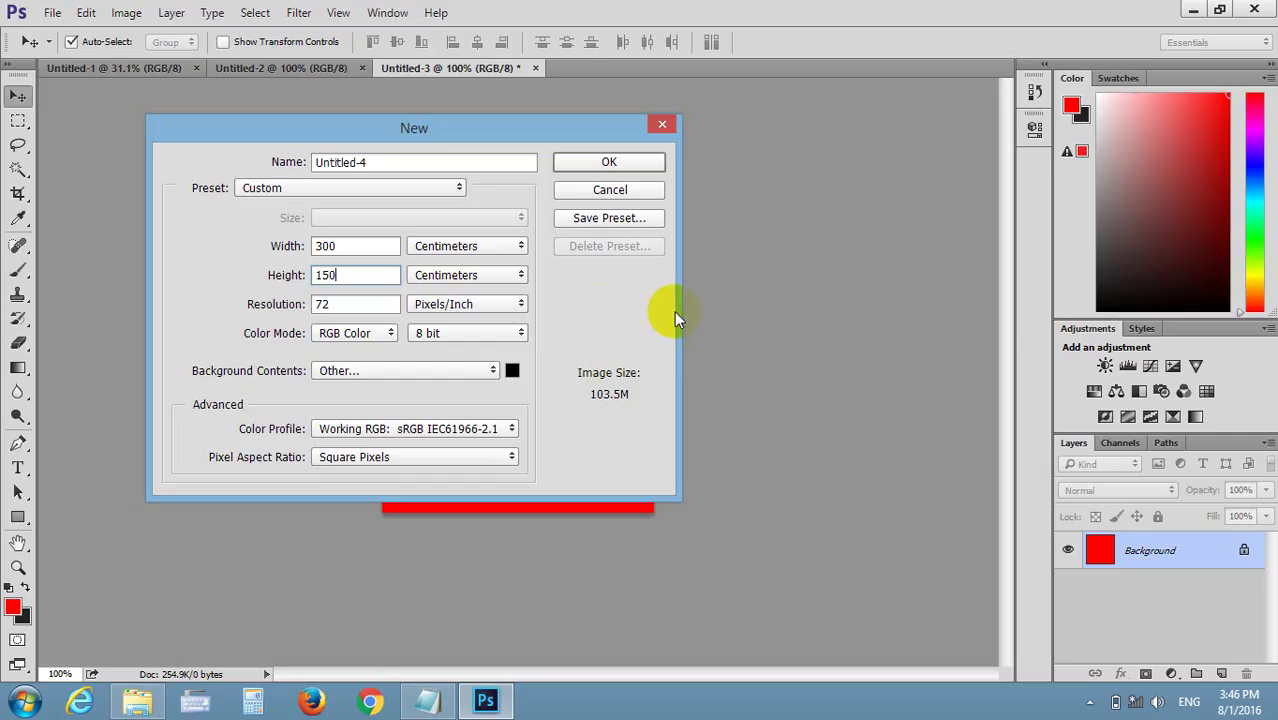
click(609, 163)
drag(533, 300, 575, 365)
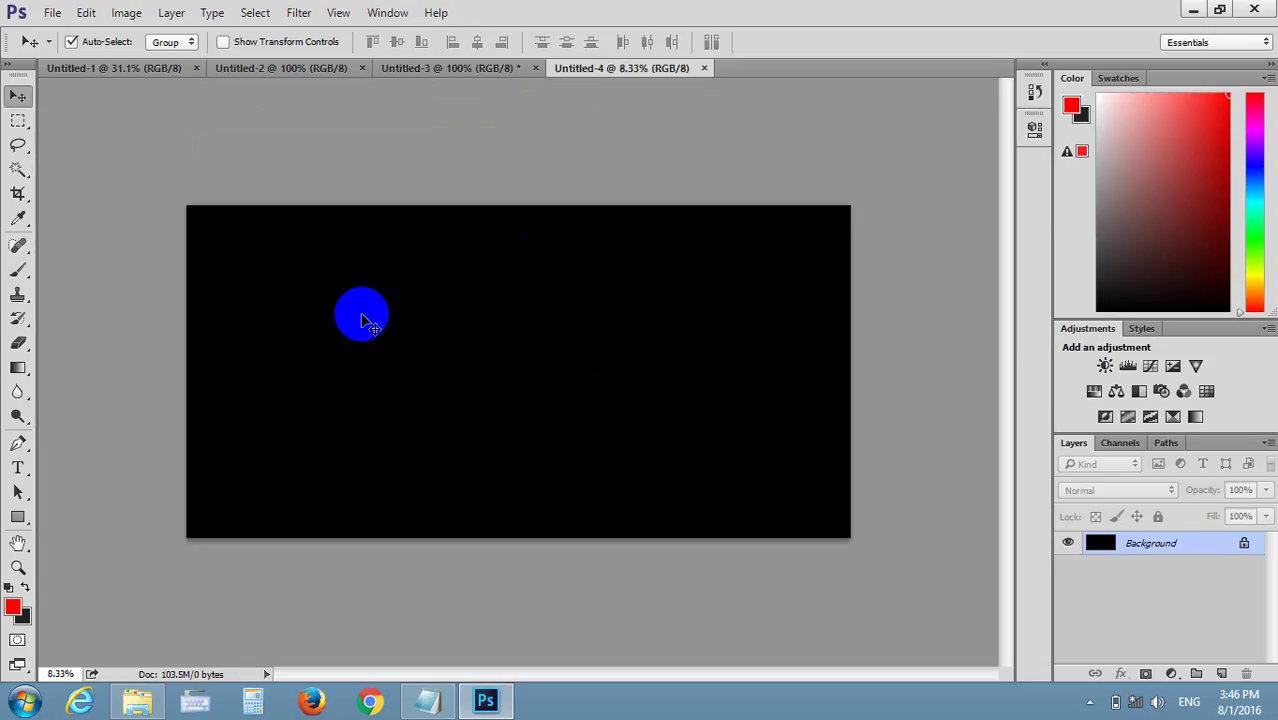
drag(517, 366, 568, 302)
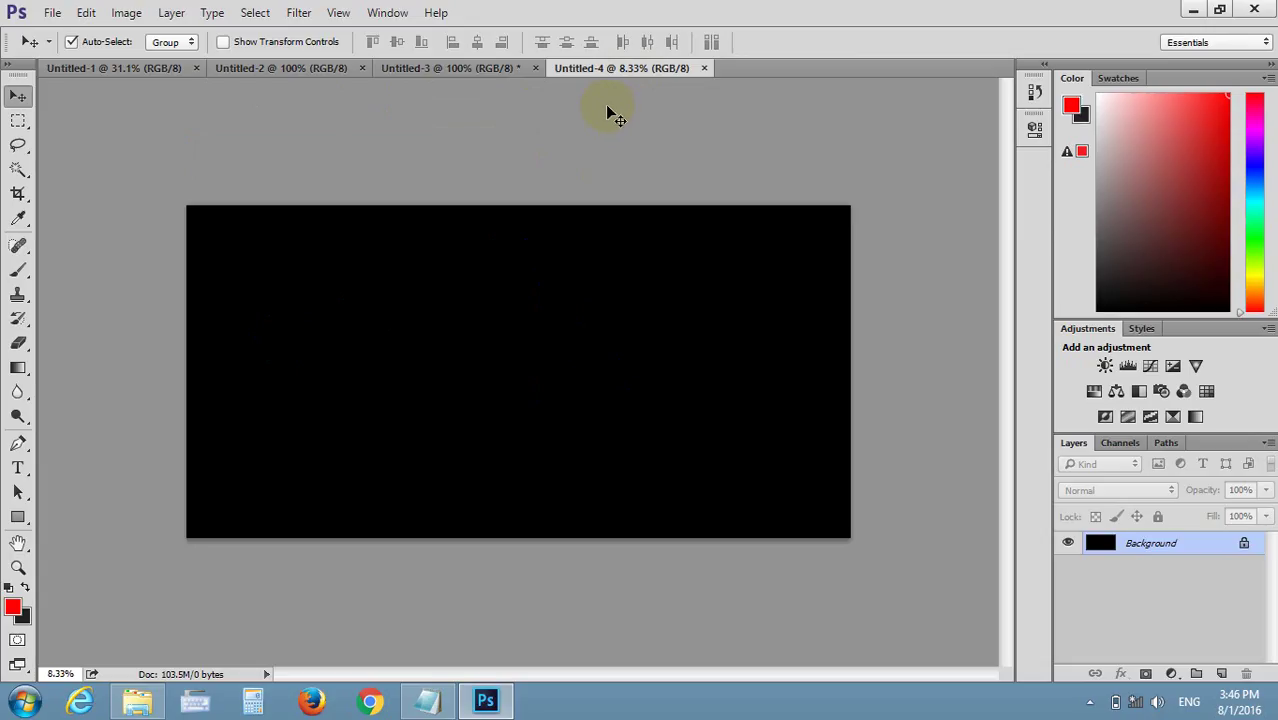
drag(605, 104, 670, 248)
scroll(669, 239, down, 3)
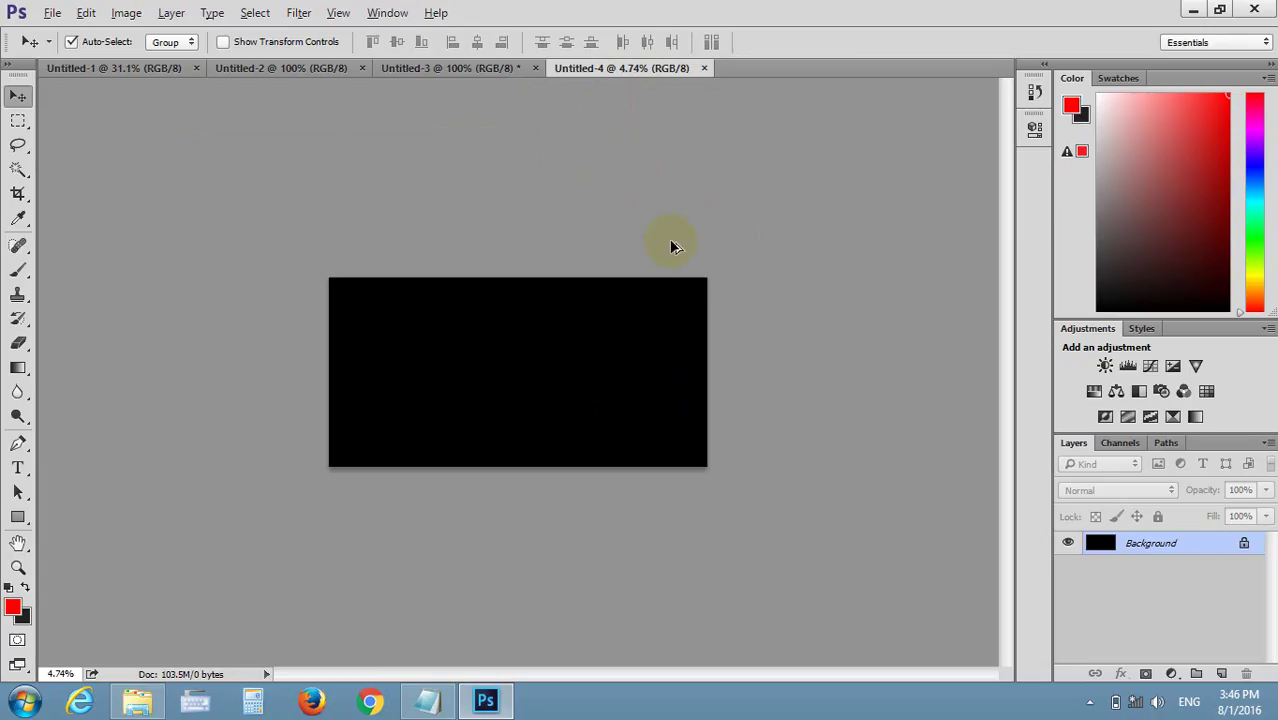
scroll(659, 255, up, 2)
scroll(637, 233, up, 1)
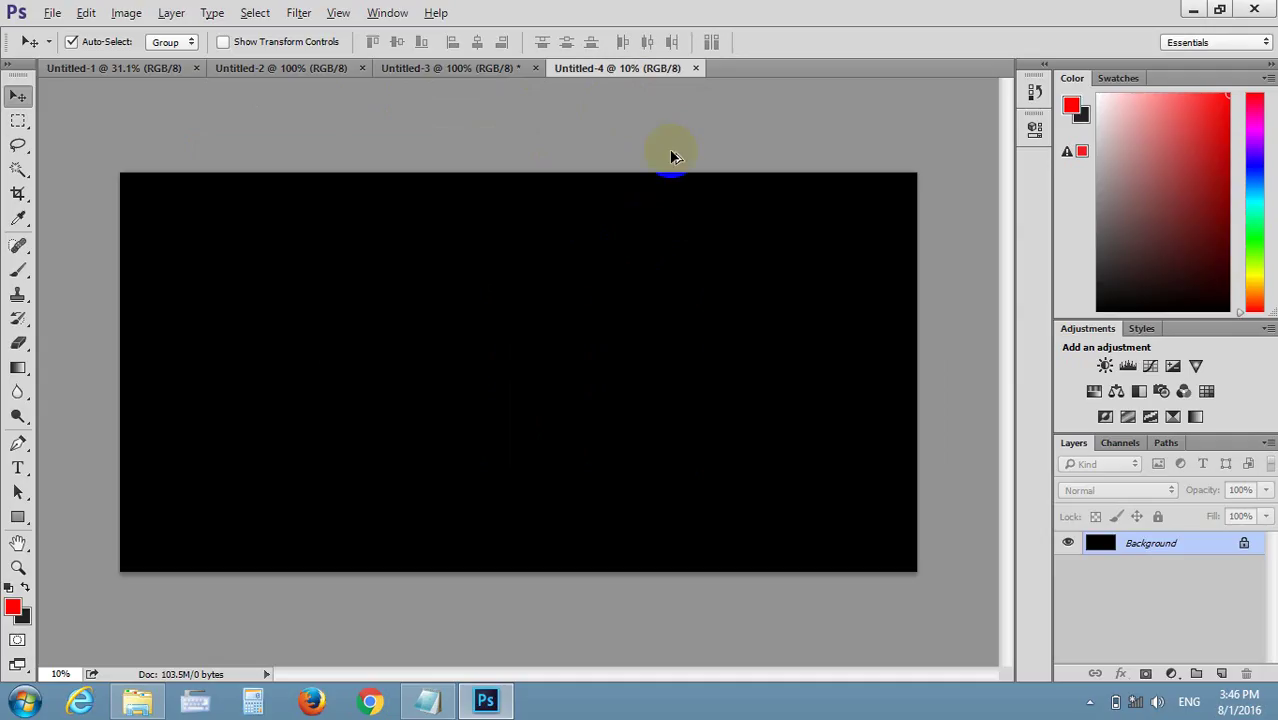
Close Untitled-4, Untitled-3 (without saving), Untitled-2 and Untitled-1
click(697, 68)
click(535, 68)
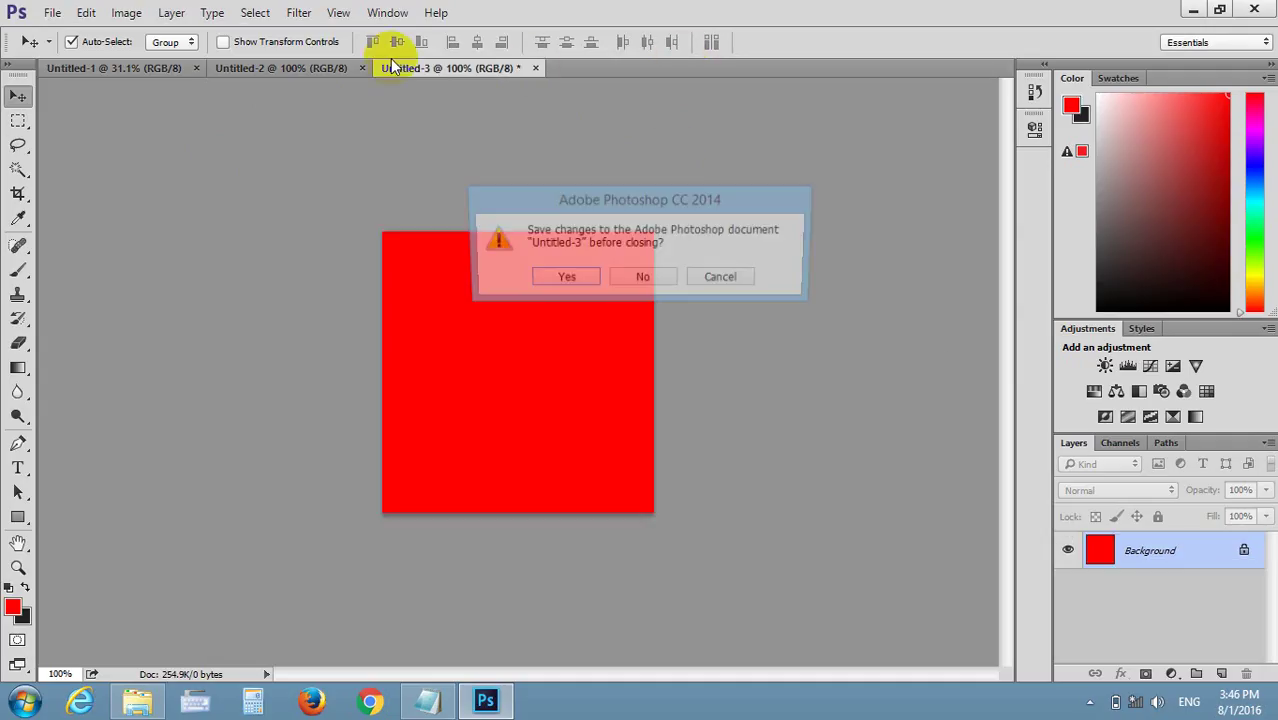
click(643, 278)
click(362, 68)
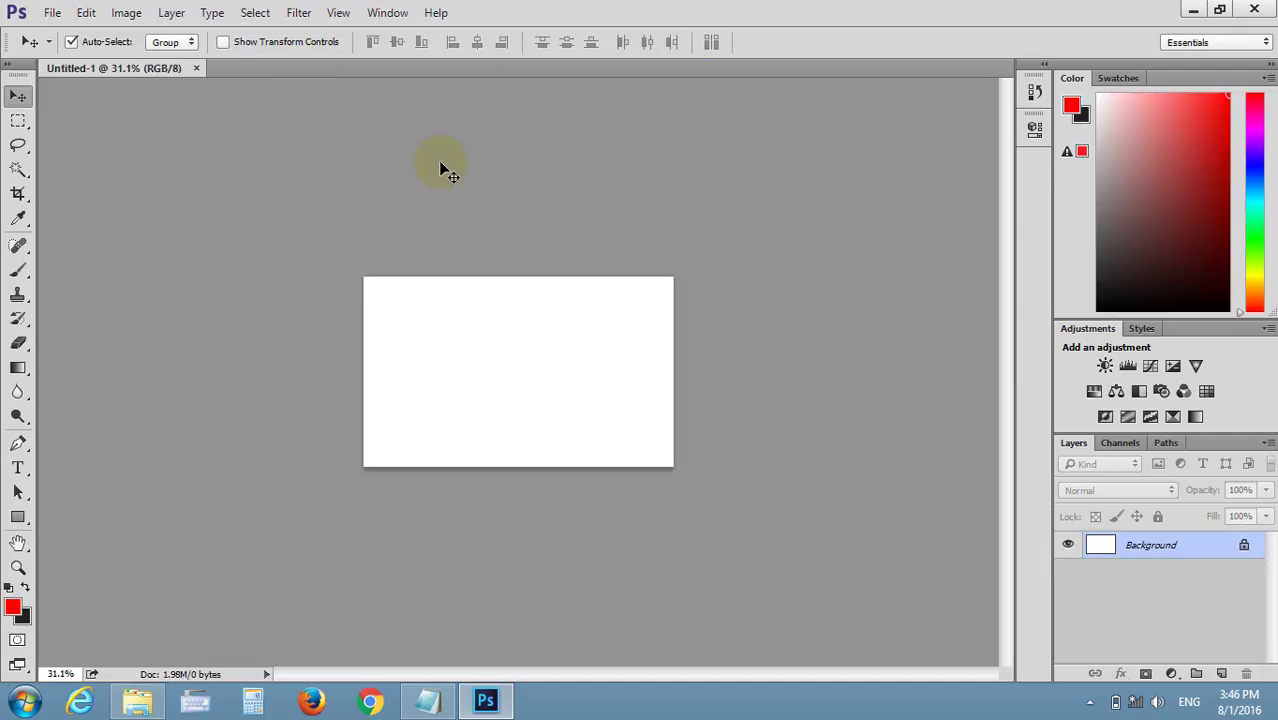
click(196, 68)
In a new document dialog, try White, Background Color and Other backgrounds, then cancel
click(52, 12)
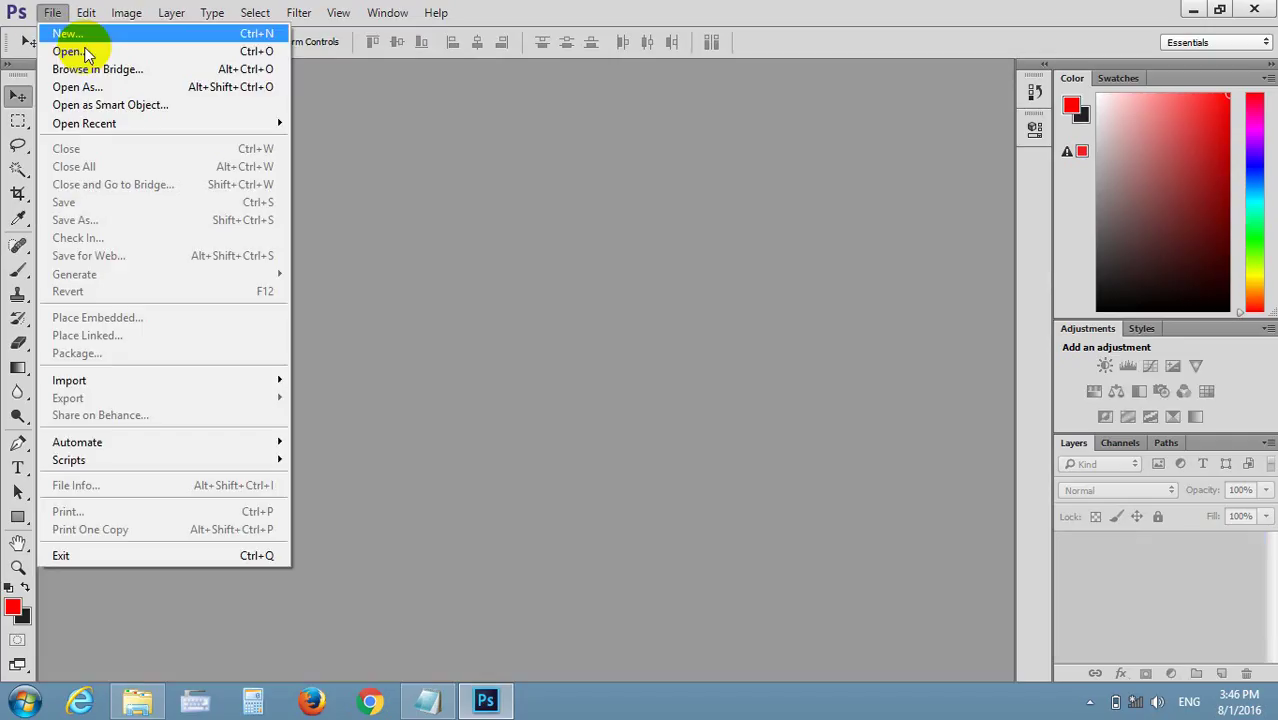
click(98, 38)
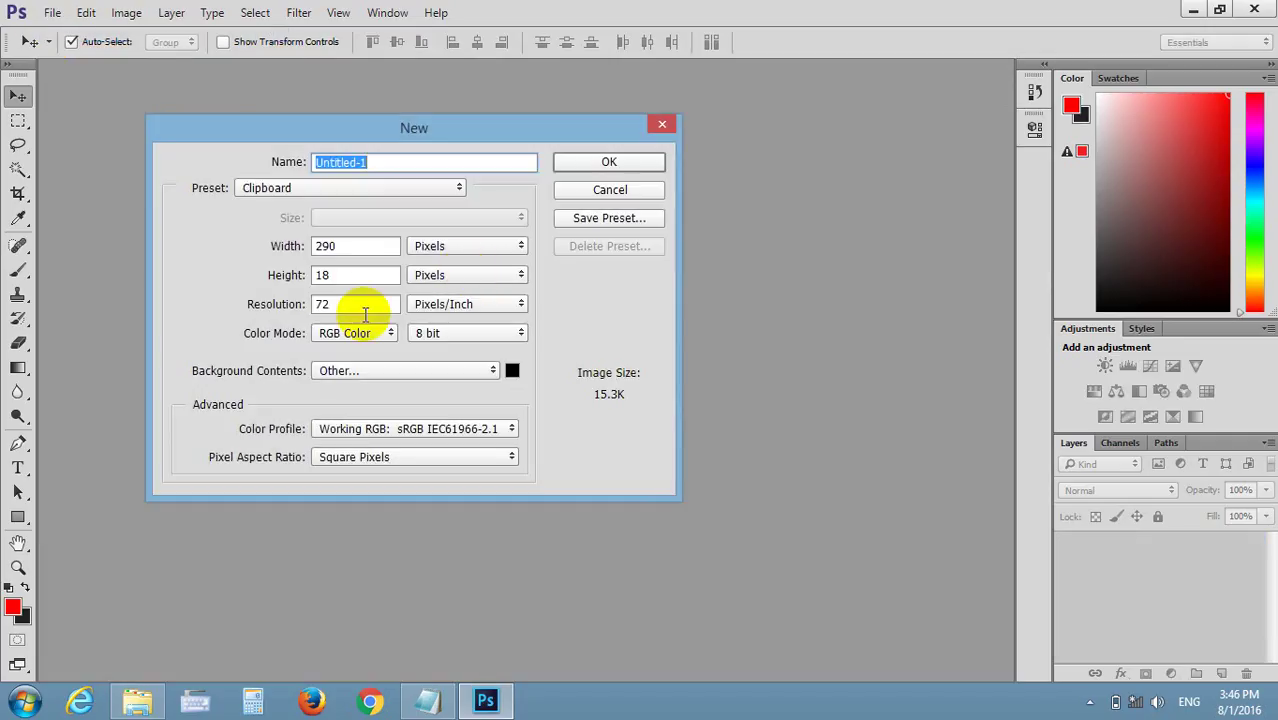
click(487, 370)
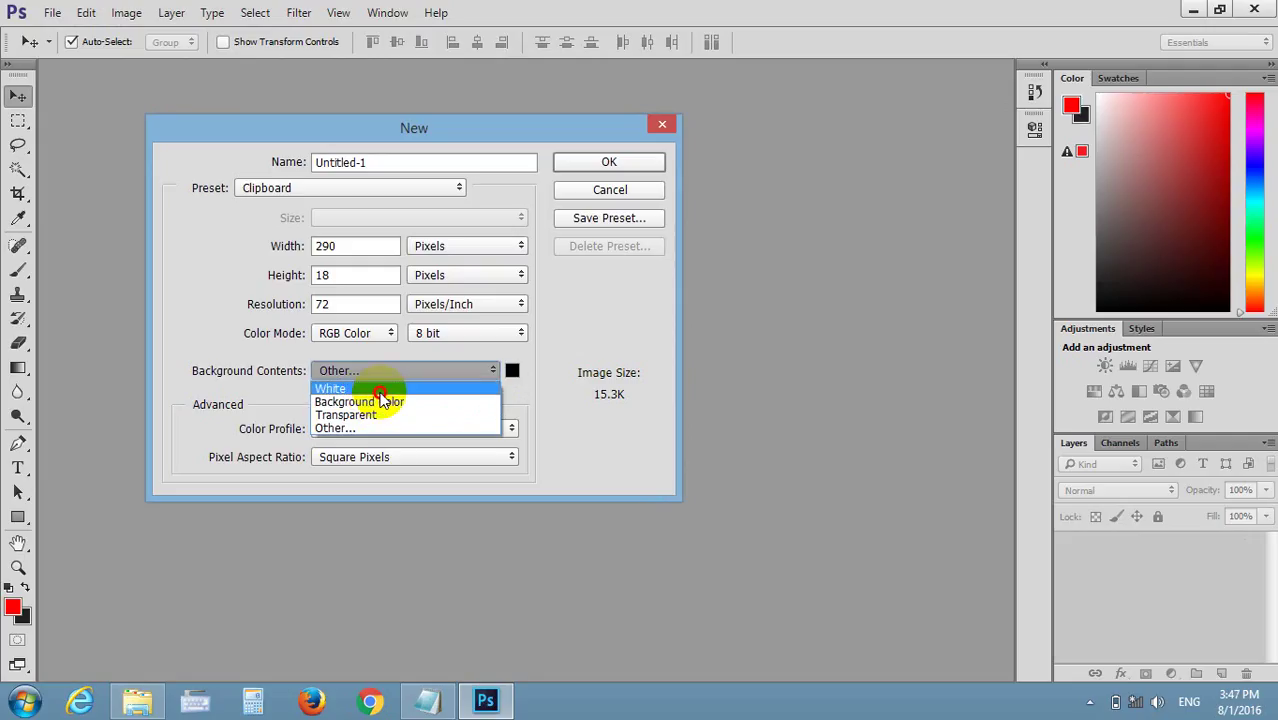
click(395, 388)
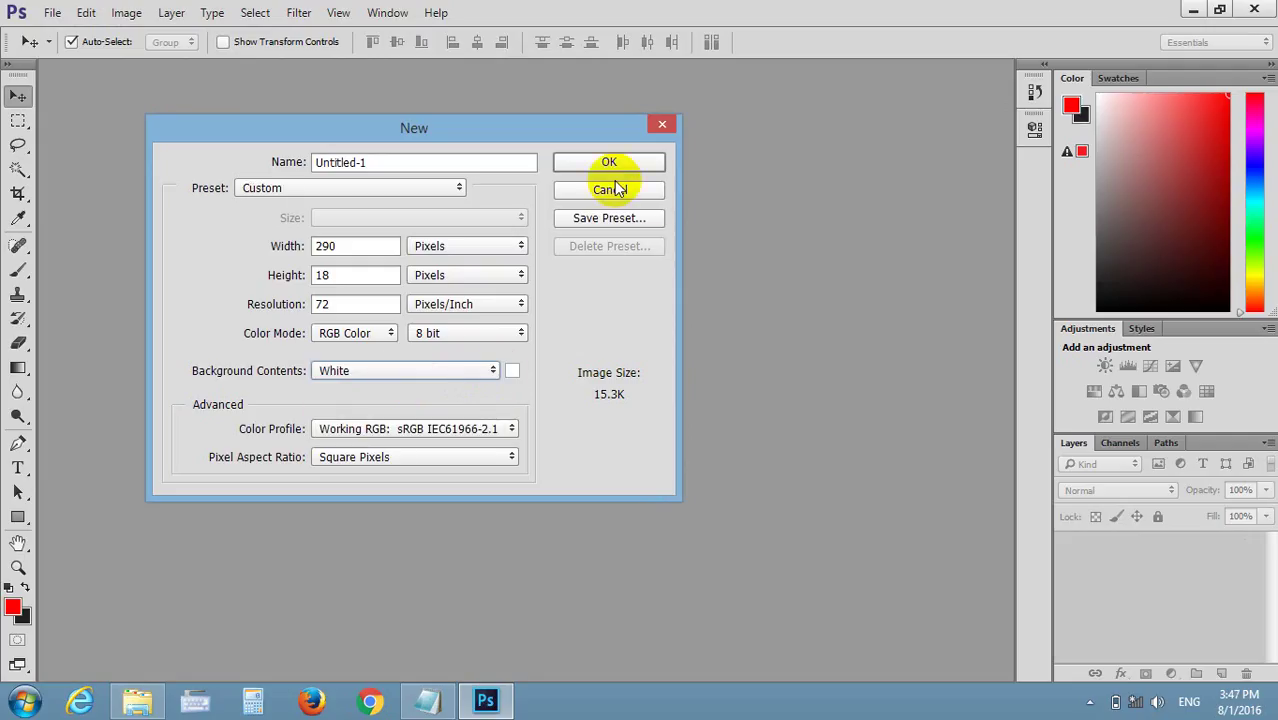
click(428, 366)
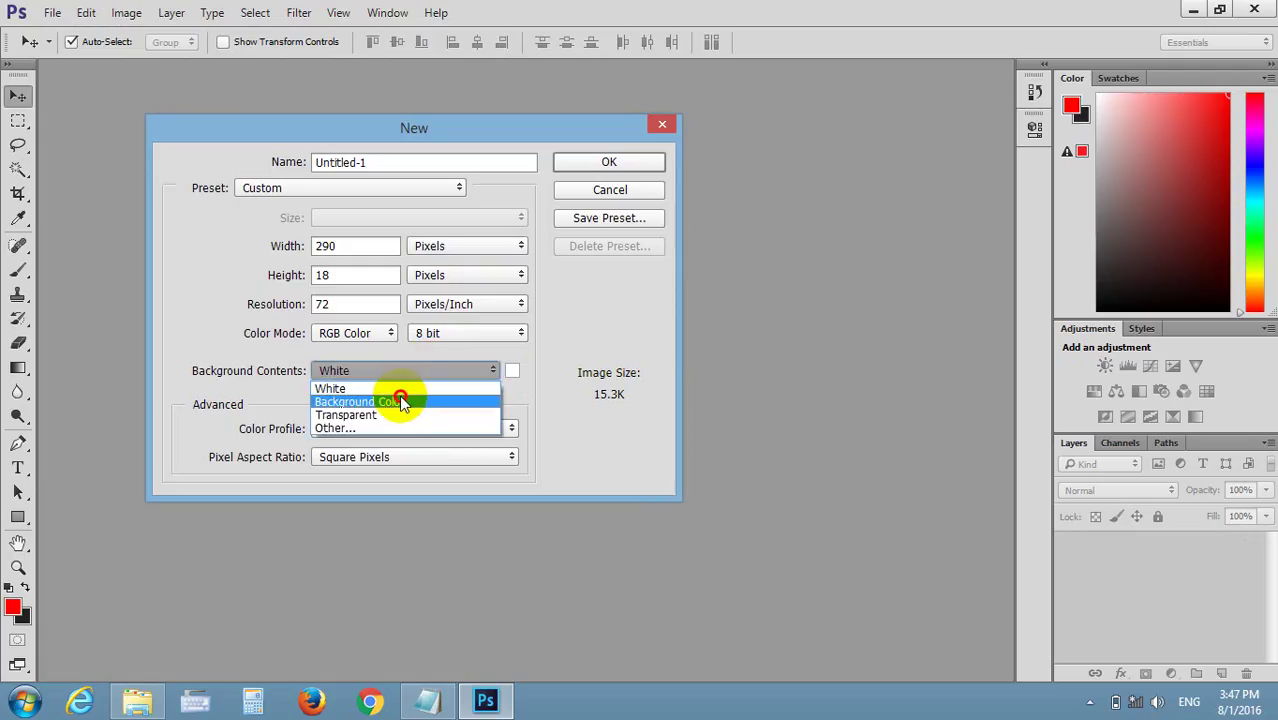
click(400, 398)
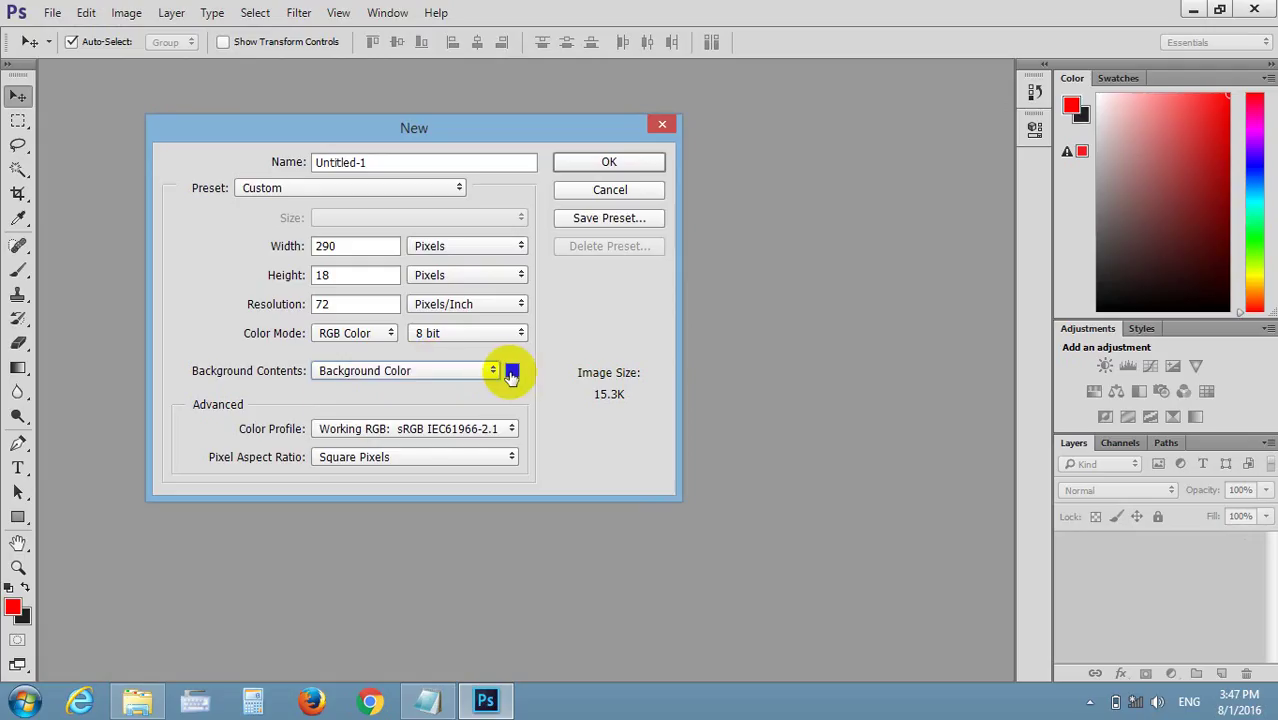
click(478, 371)
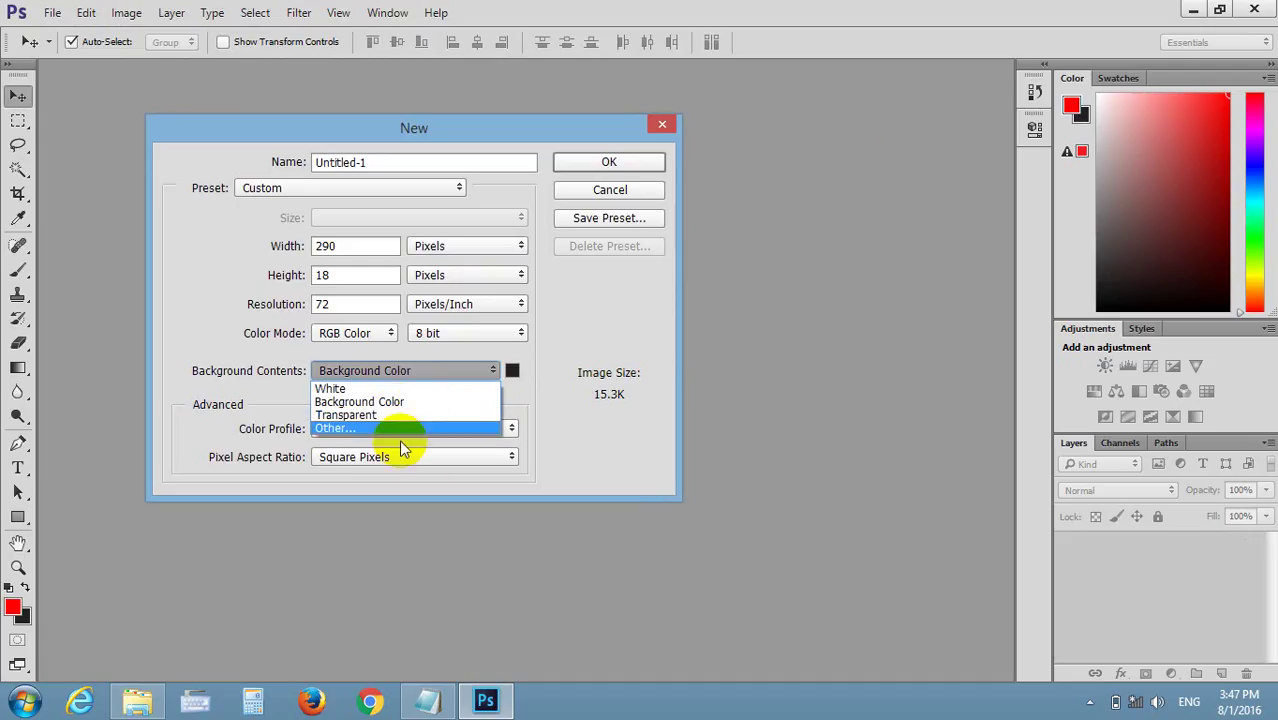
click(402, 443)
key(Escape)
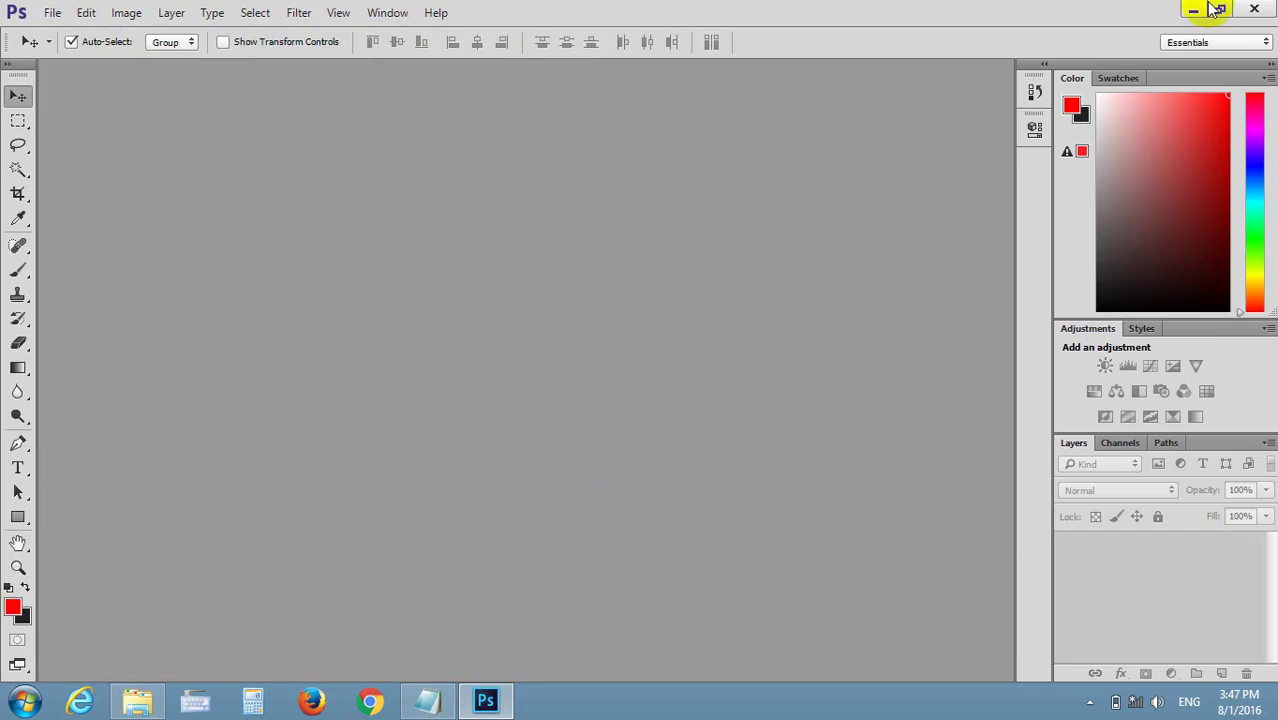
Browse to E:\ATC\AL TARMIDHI Logo in File Explorer and preview ATCVH.jpg
click(1193, 9)
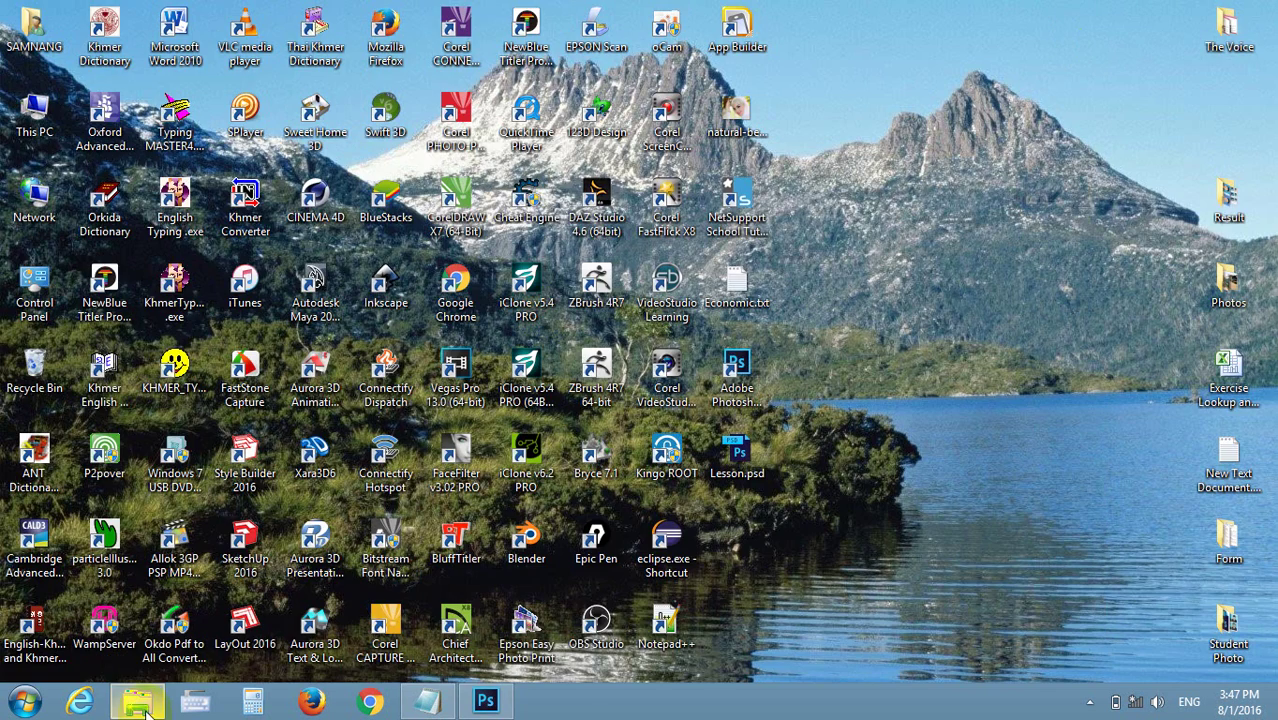
click(138, 699)
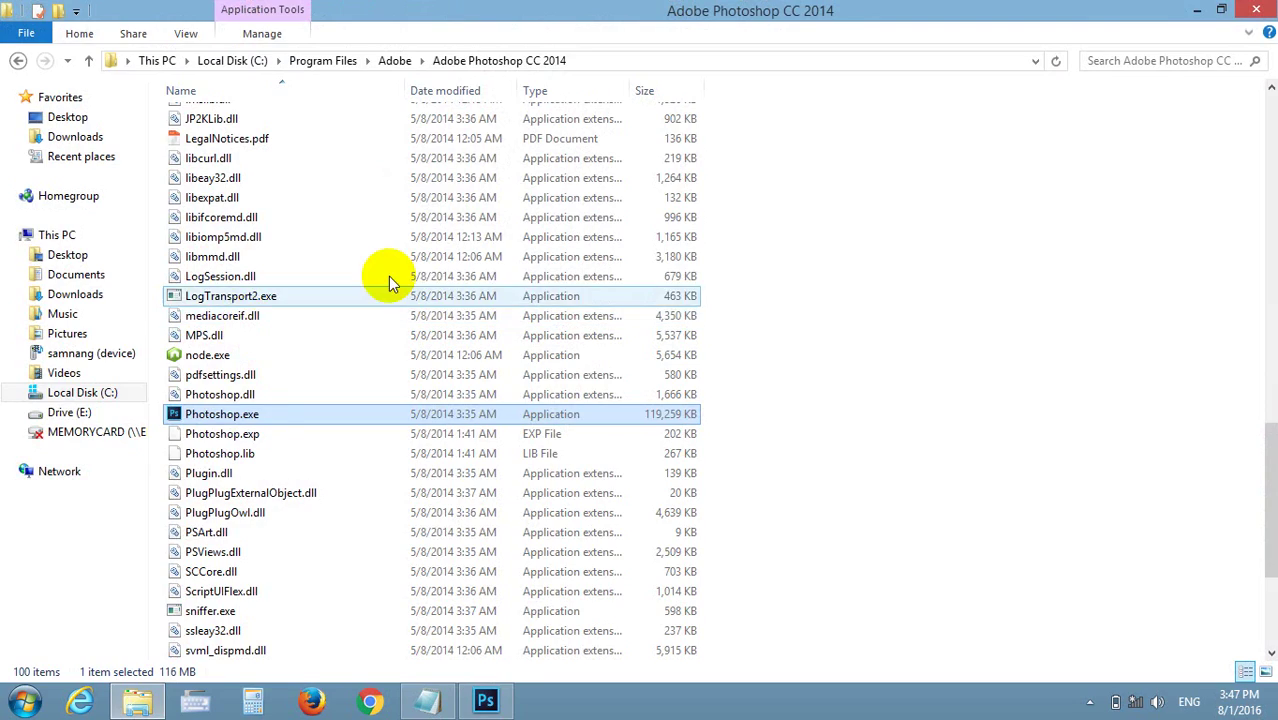
scroll(385, 277, up, 7)
click(66, 411)
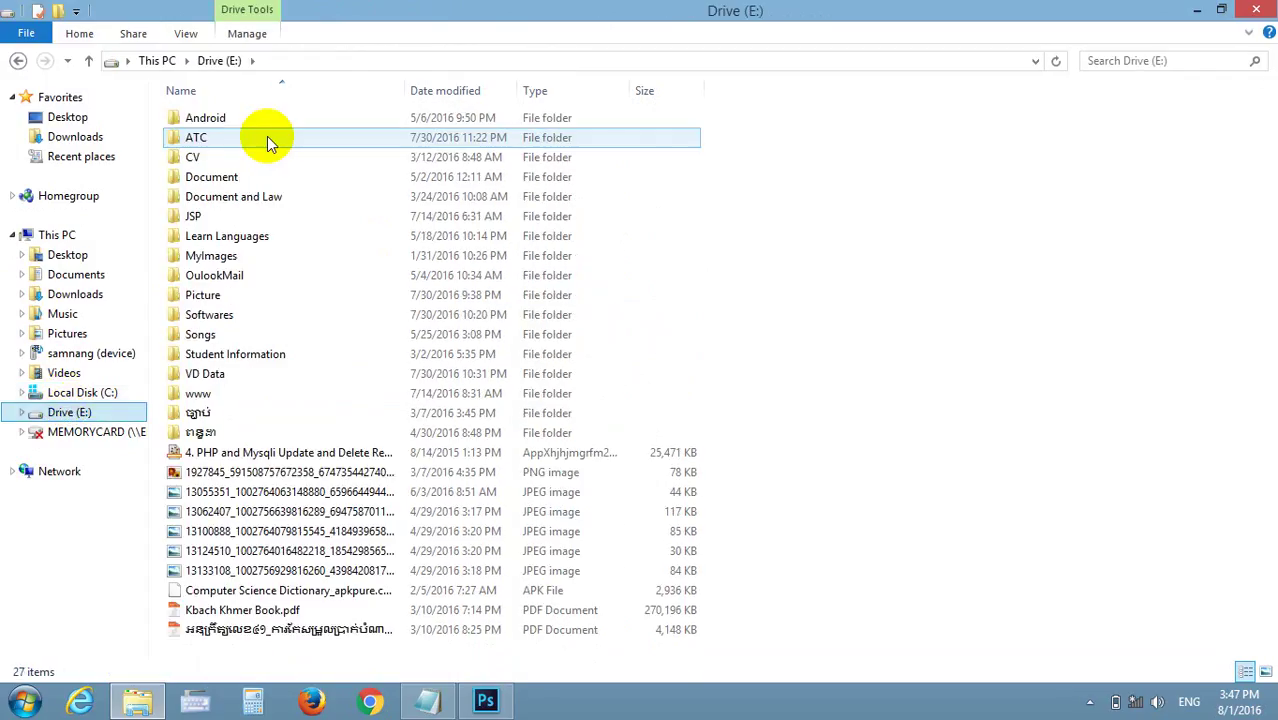
double_click(266, 136)
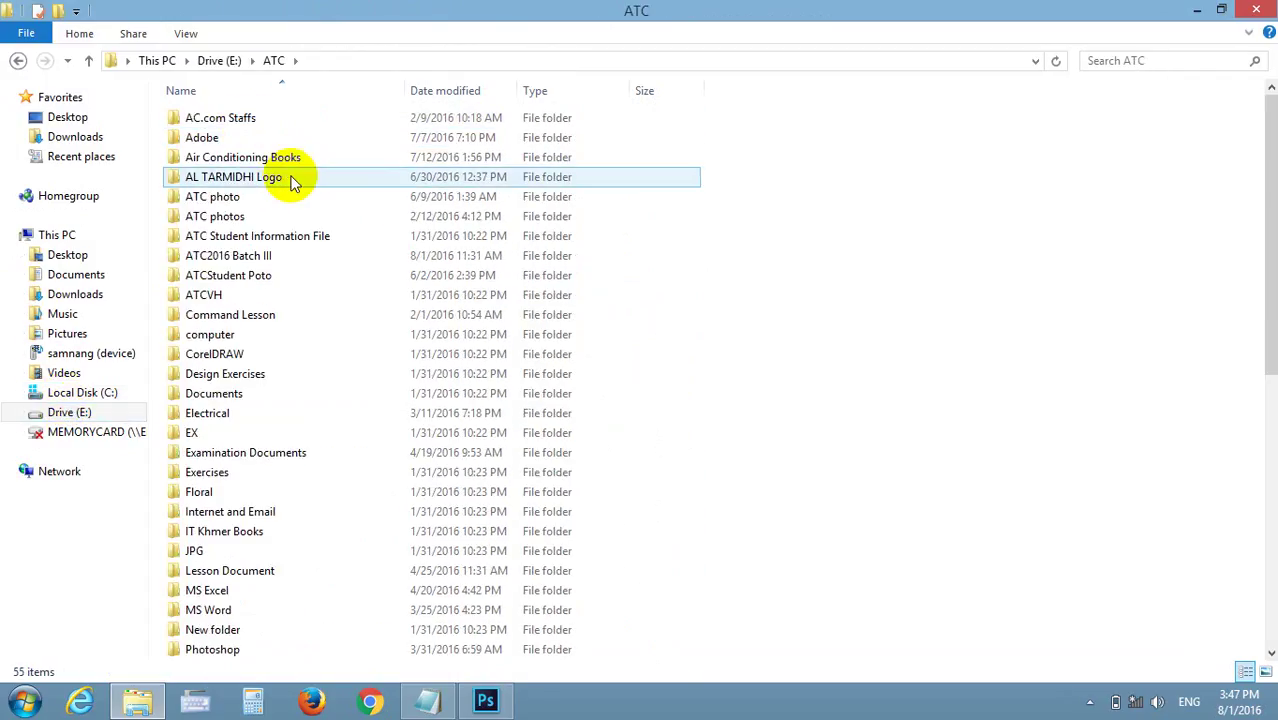
double_click(283, 177)
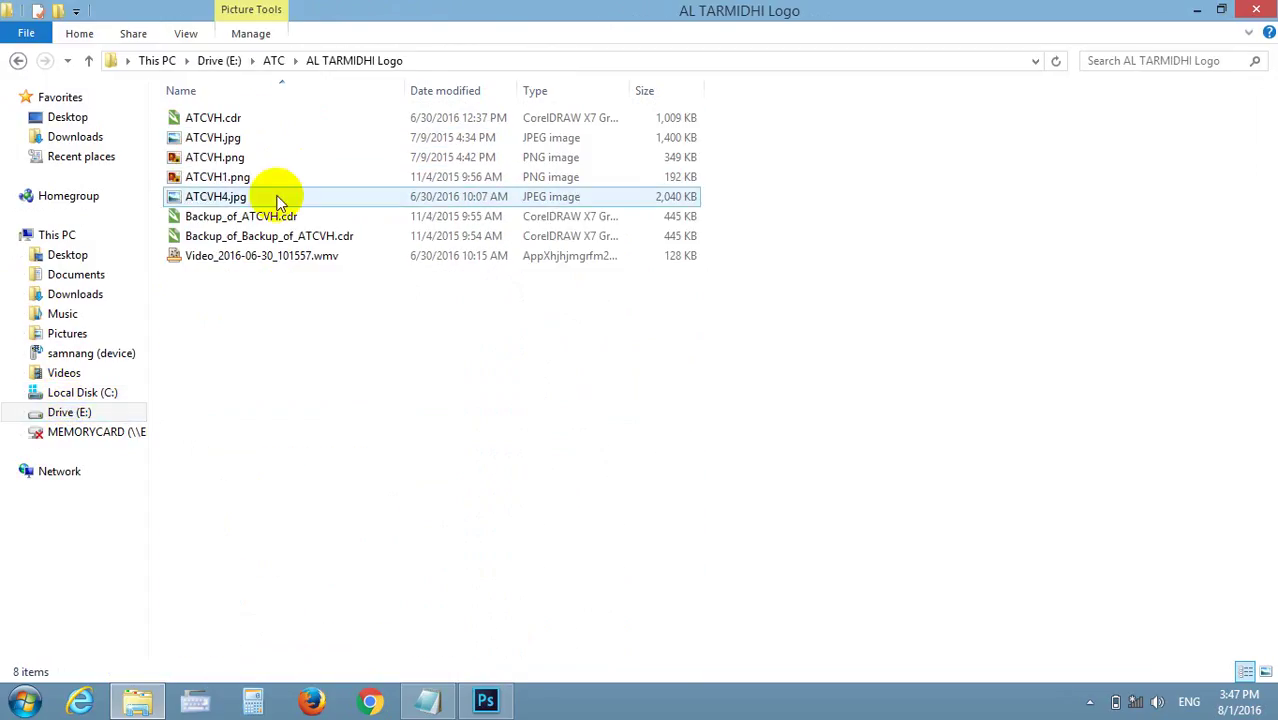
click(259, 137)
double_click(259, 137)
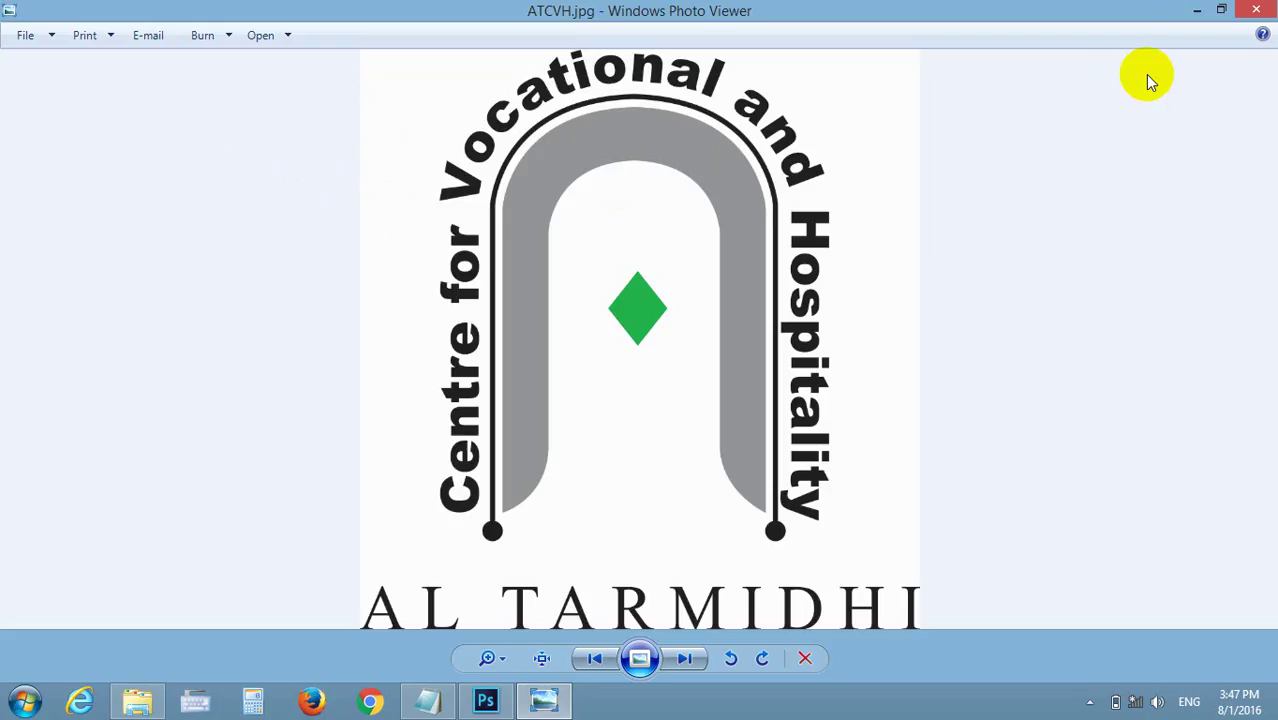
click(1256, 10)
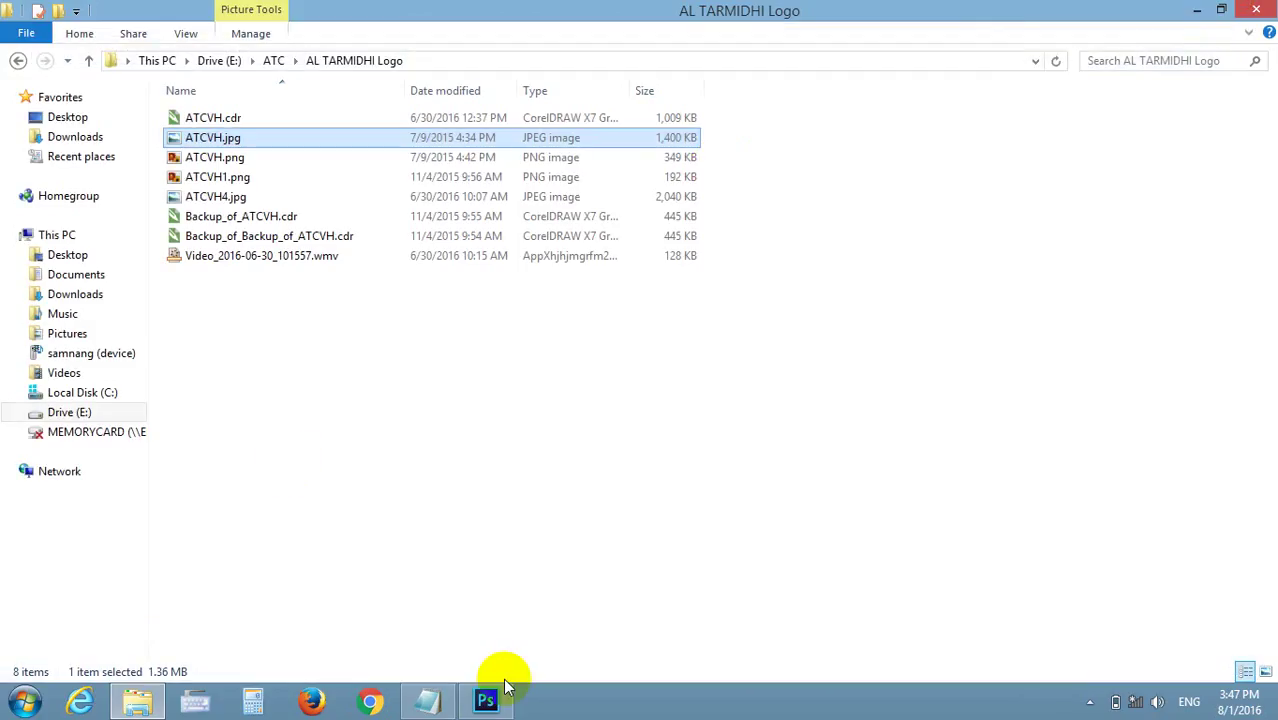
Back in Photoshop, create a 300 × 300 pixel document with a black background
click(485, 700)
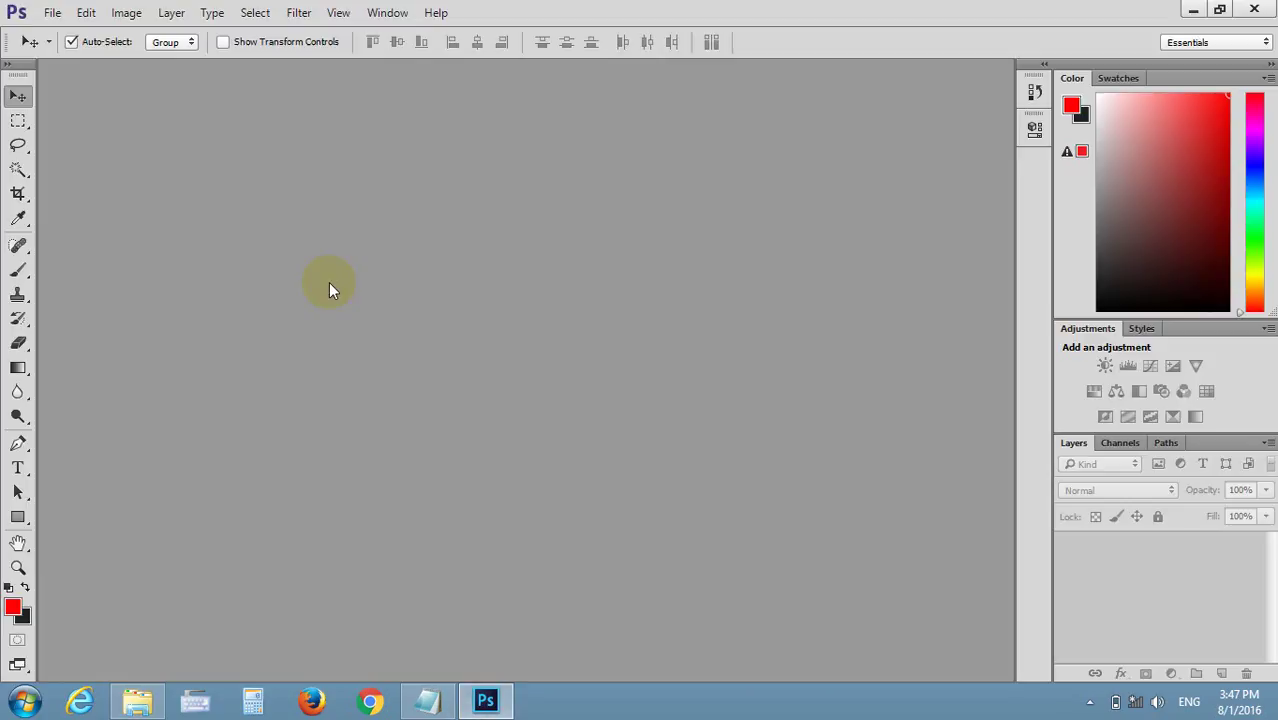
click(52, 12)
click(51, 32)
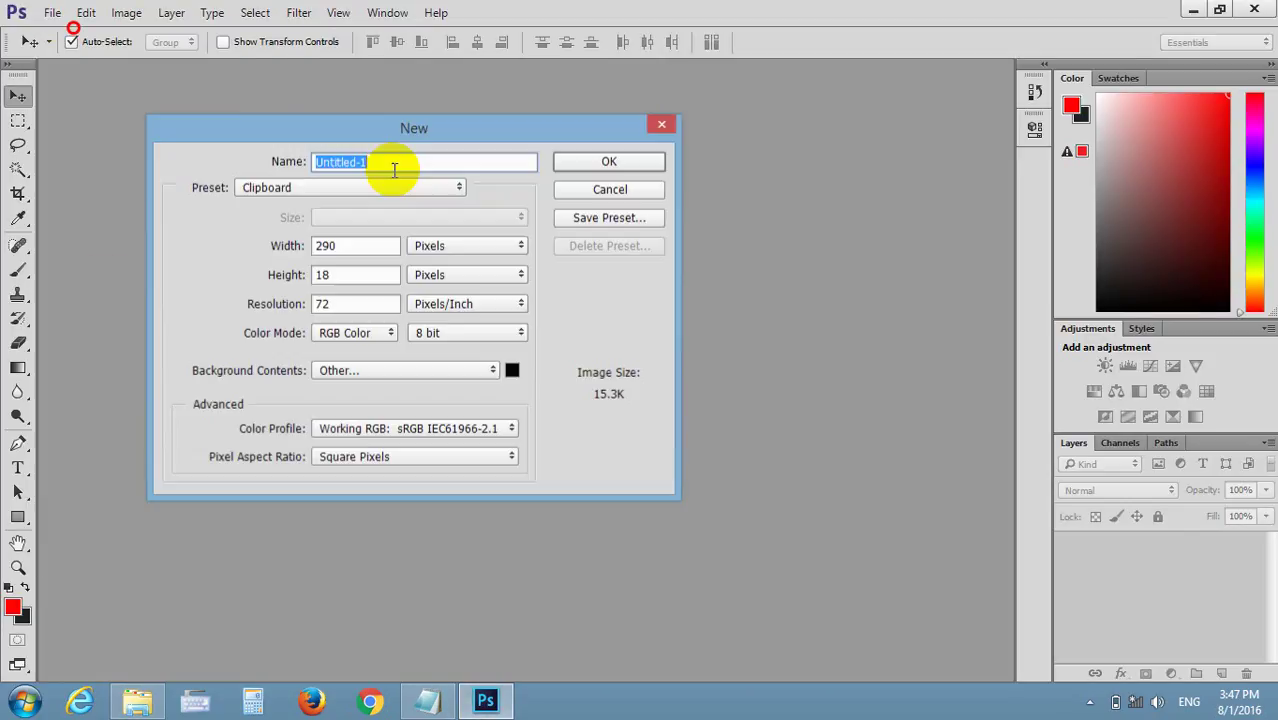
double_click(358, 274)
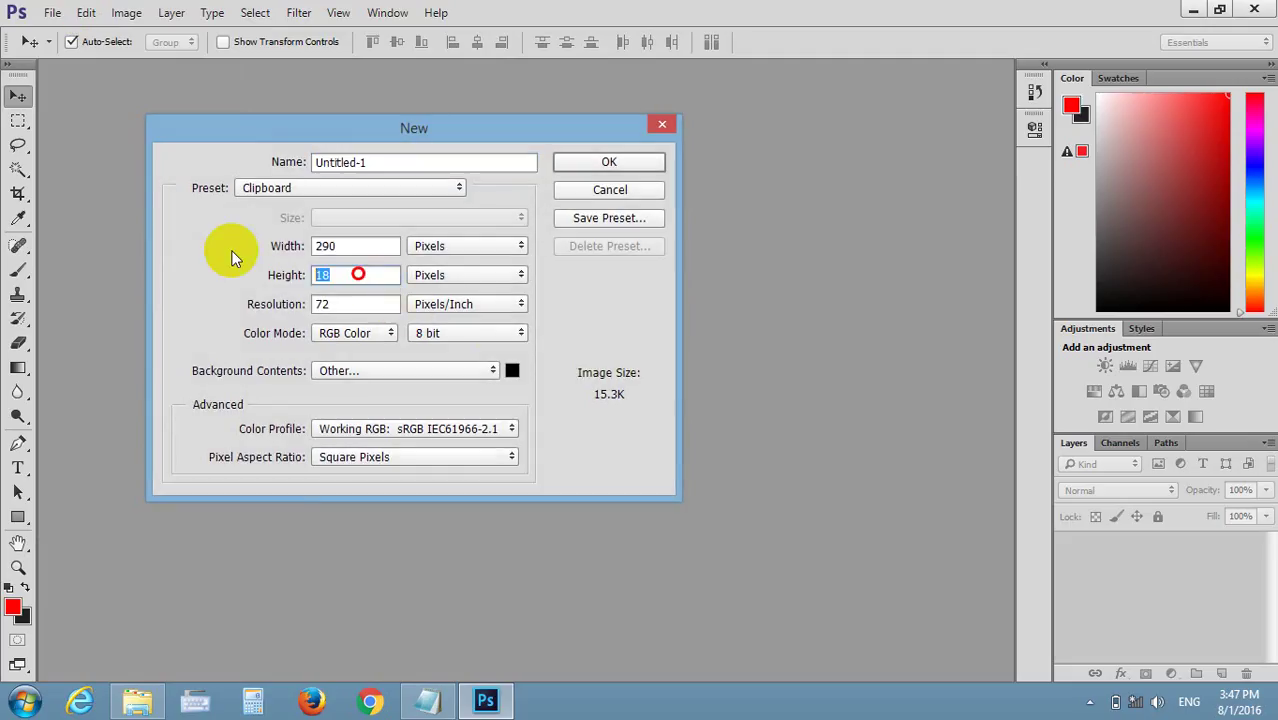
text(300)
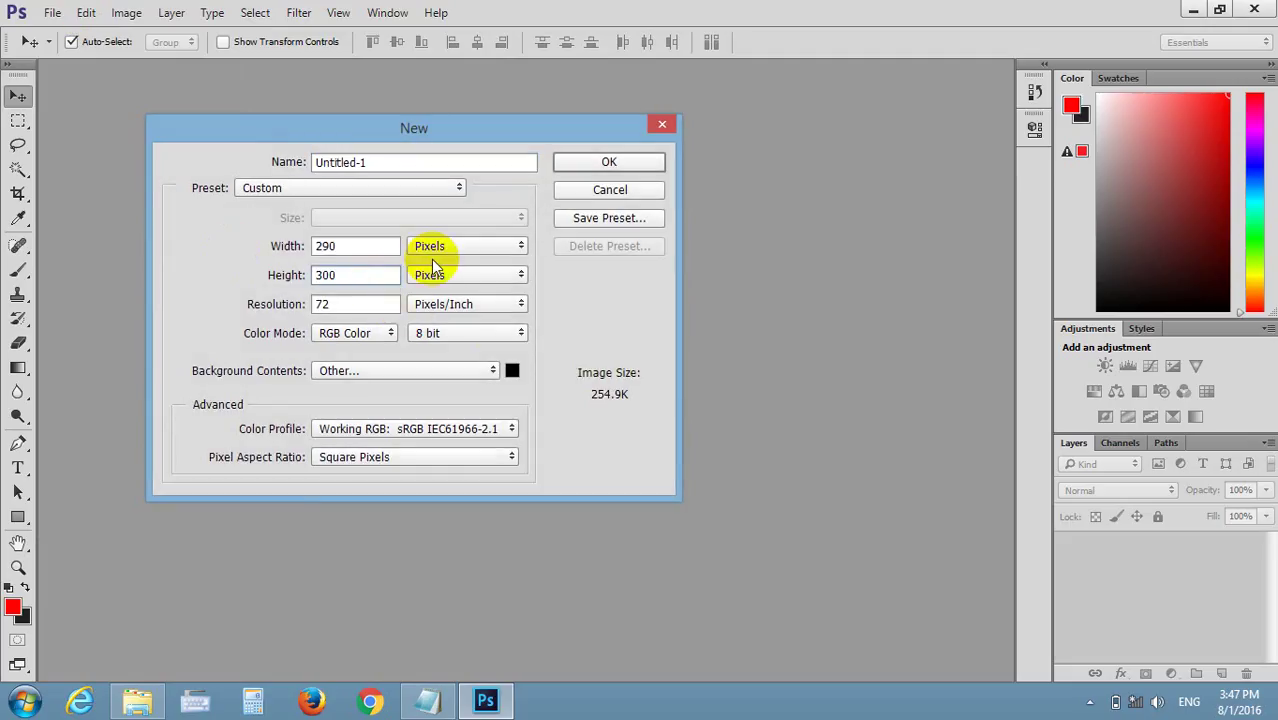
click(298, 243)
text(3)
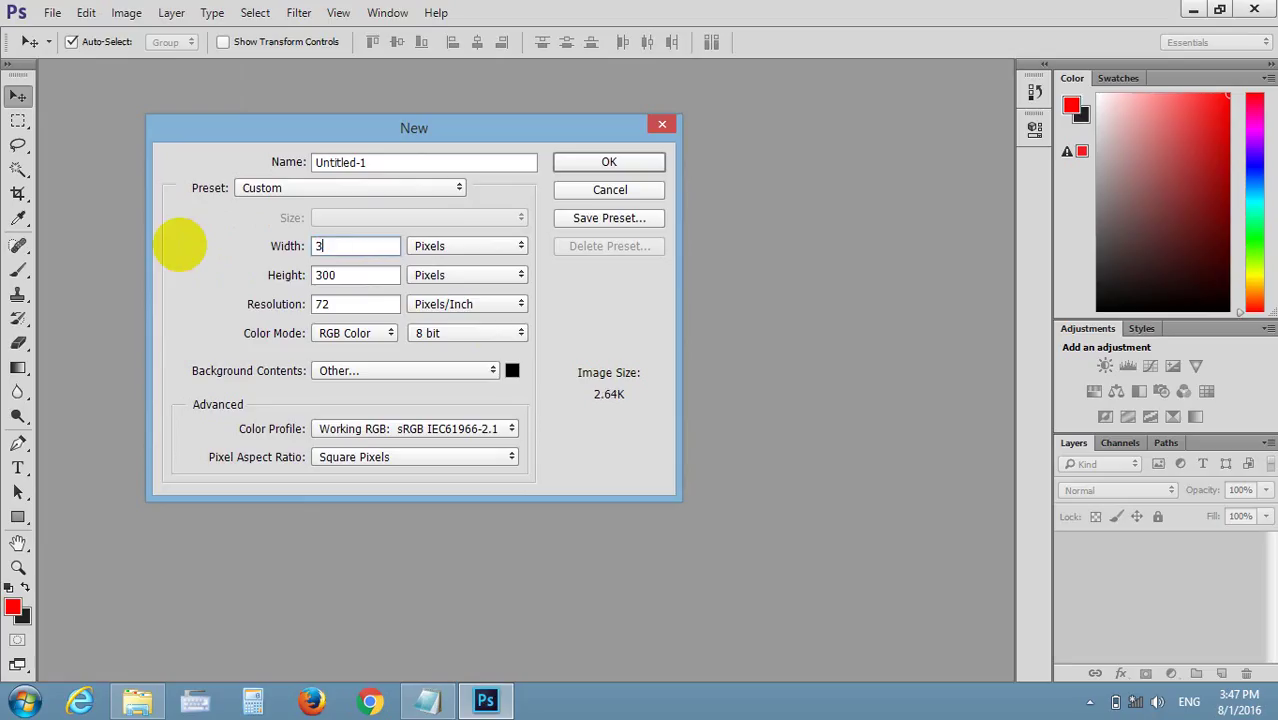
text(00)
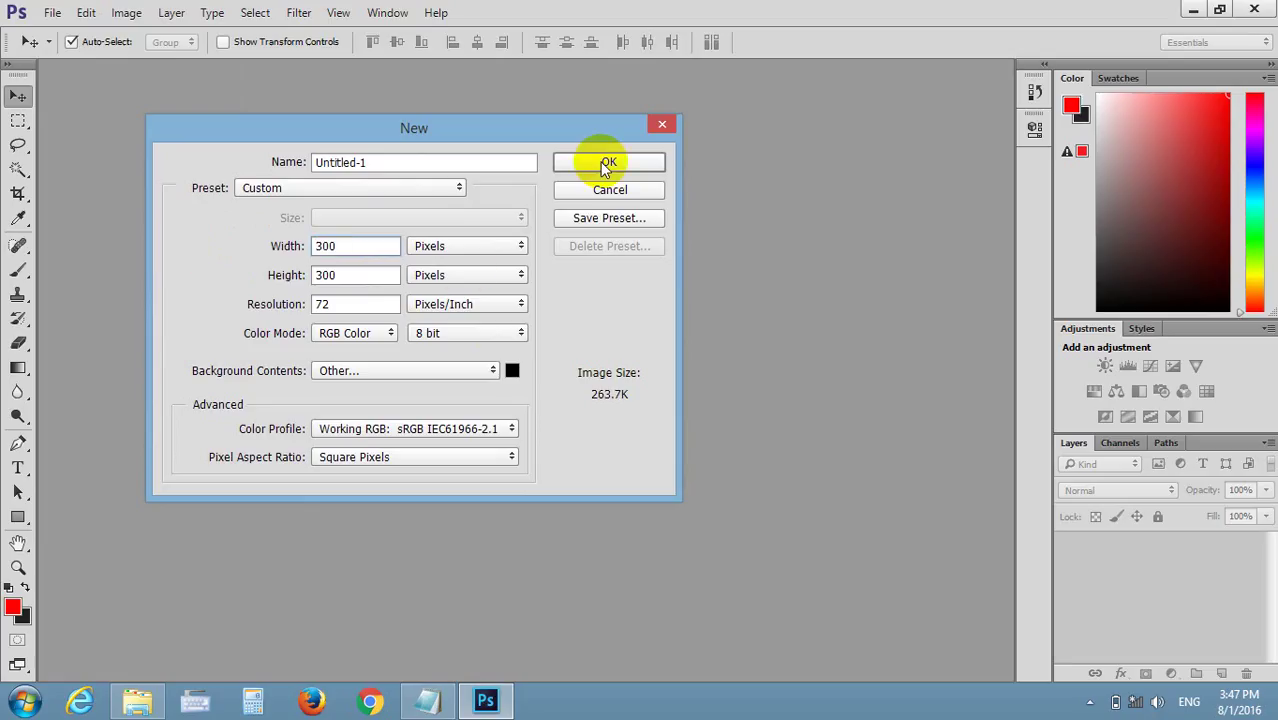
click(568, 160)
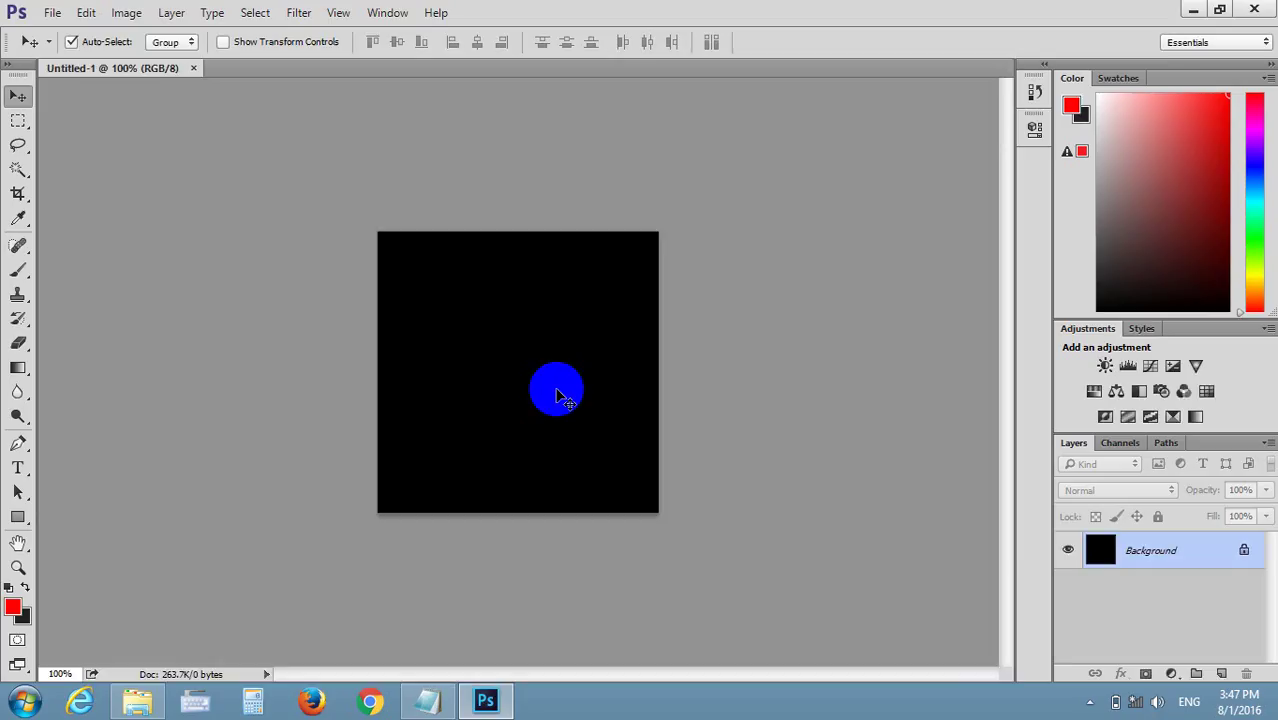
scroll(545, 388, up, 1)
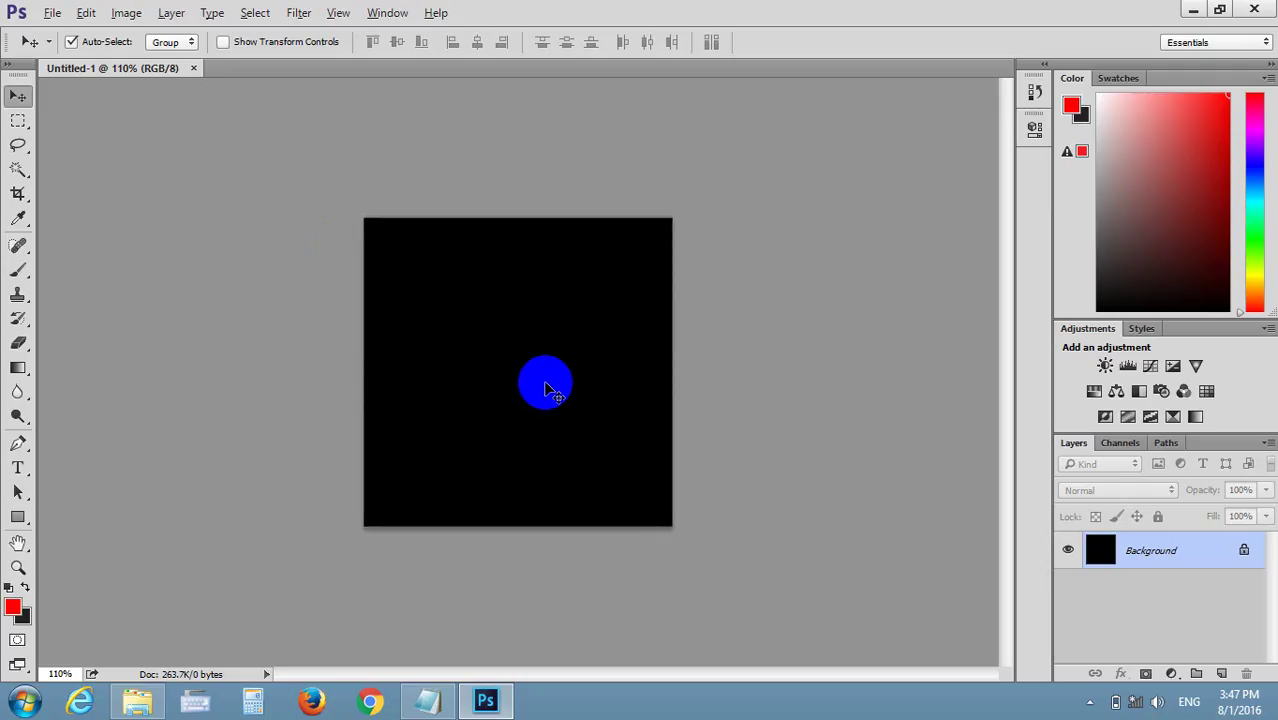
scroll(548, 390, up, 1)
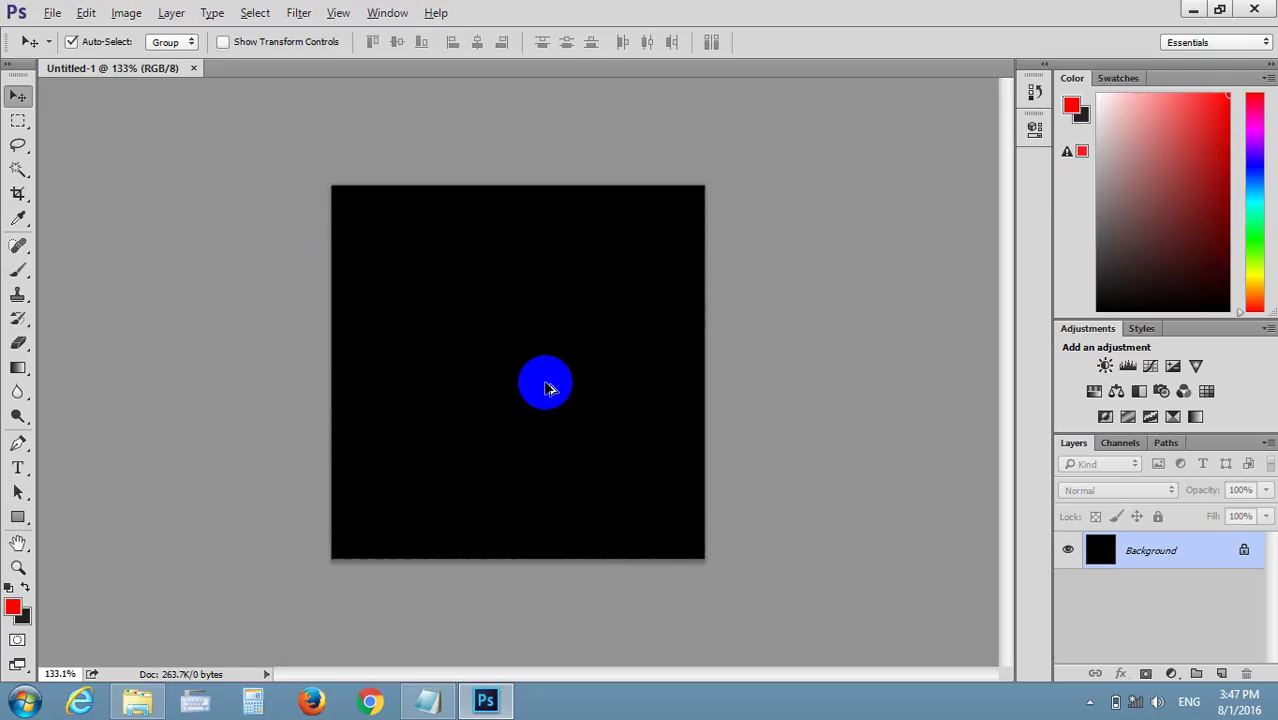
Drag ATCVH.jpg from the logo folder onto the black canvas and place it
click(155, 708)
double_click(1013, 45)
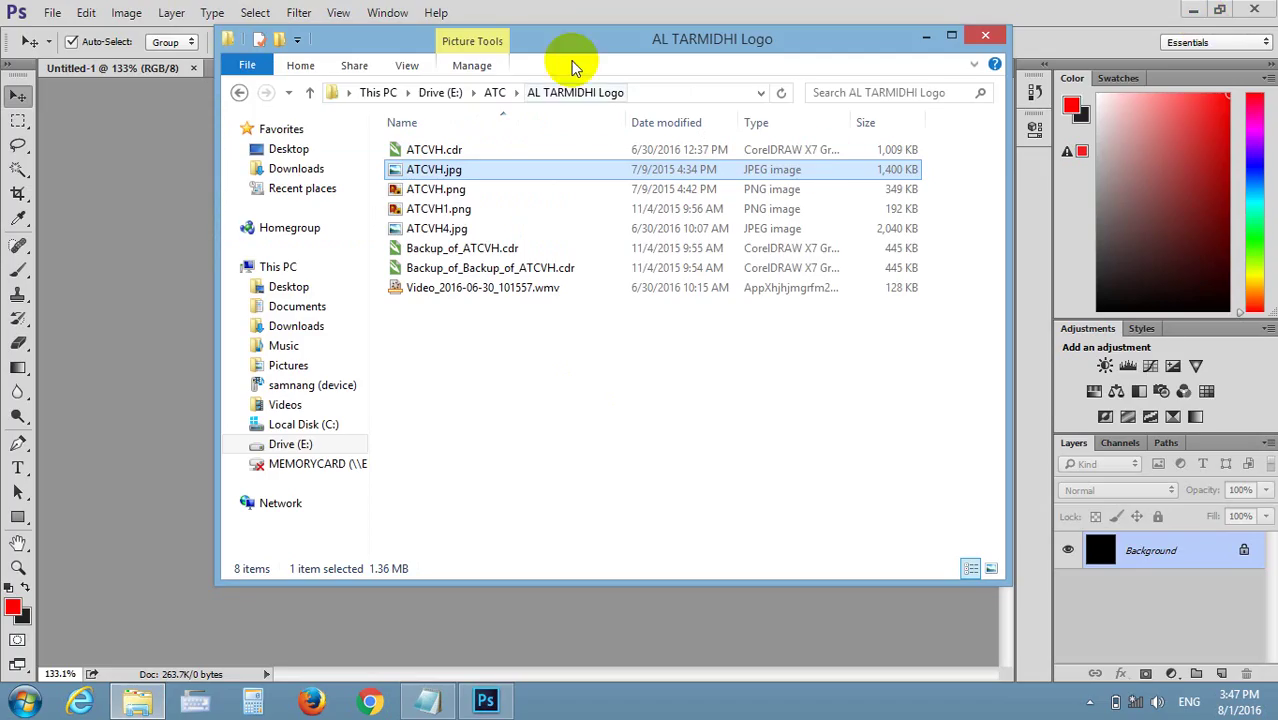
drag(590, 70, 764, 379)
drag(600, 478, 570, 293)
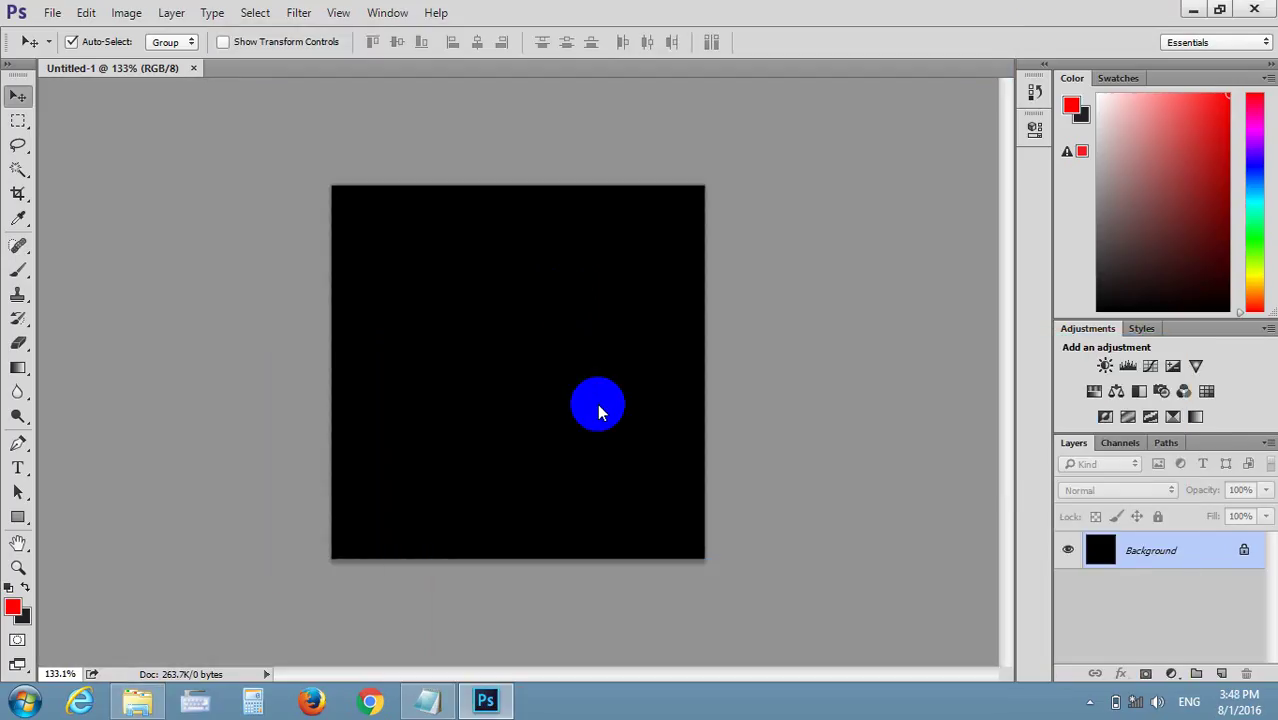
click(137, 700)
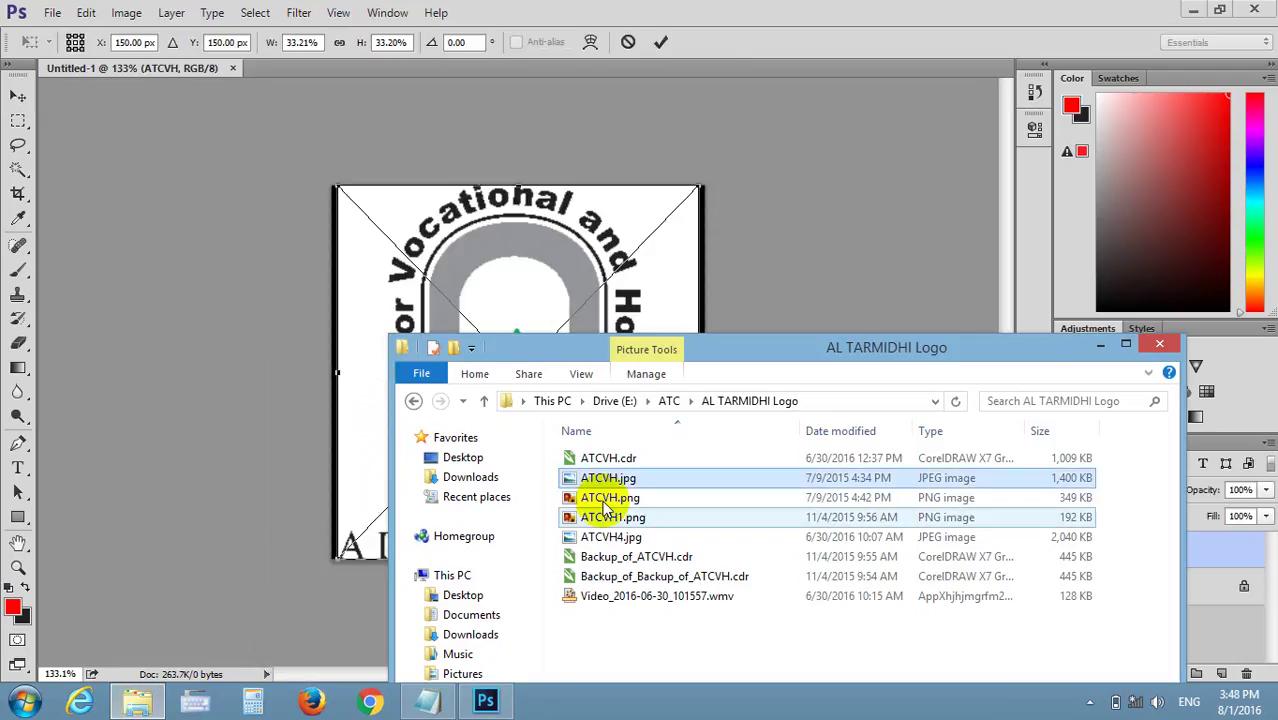
click(1099, 344)
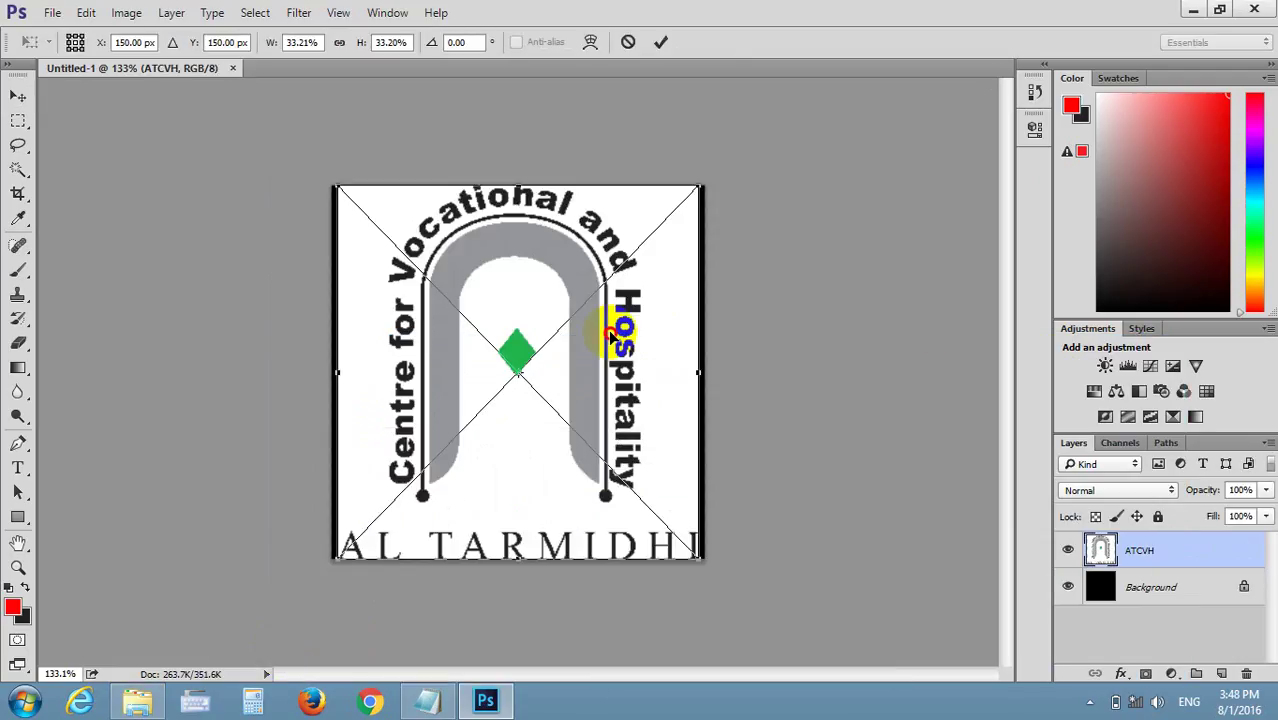
key(Return)
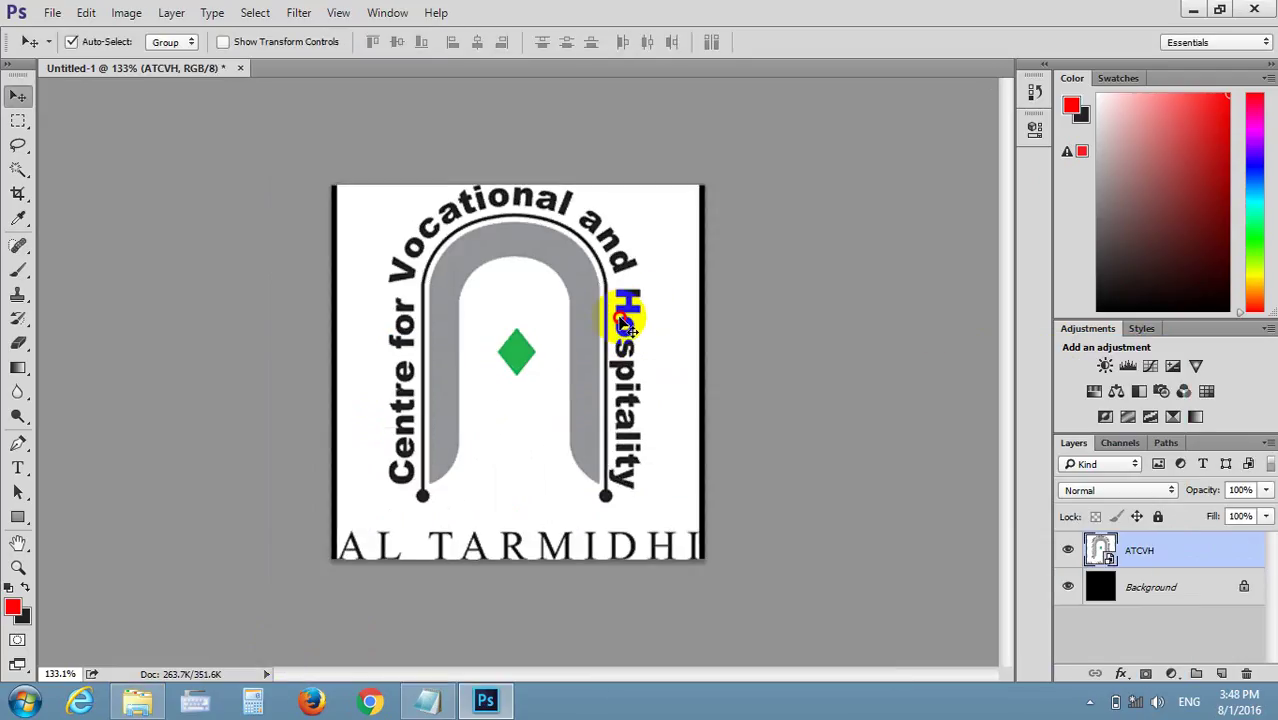
Shrink the JPG logo to about 16.6% in the canvas's upper left
key(ctrl+t)
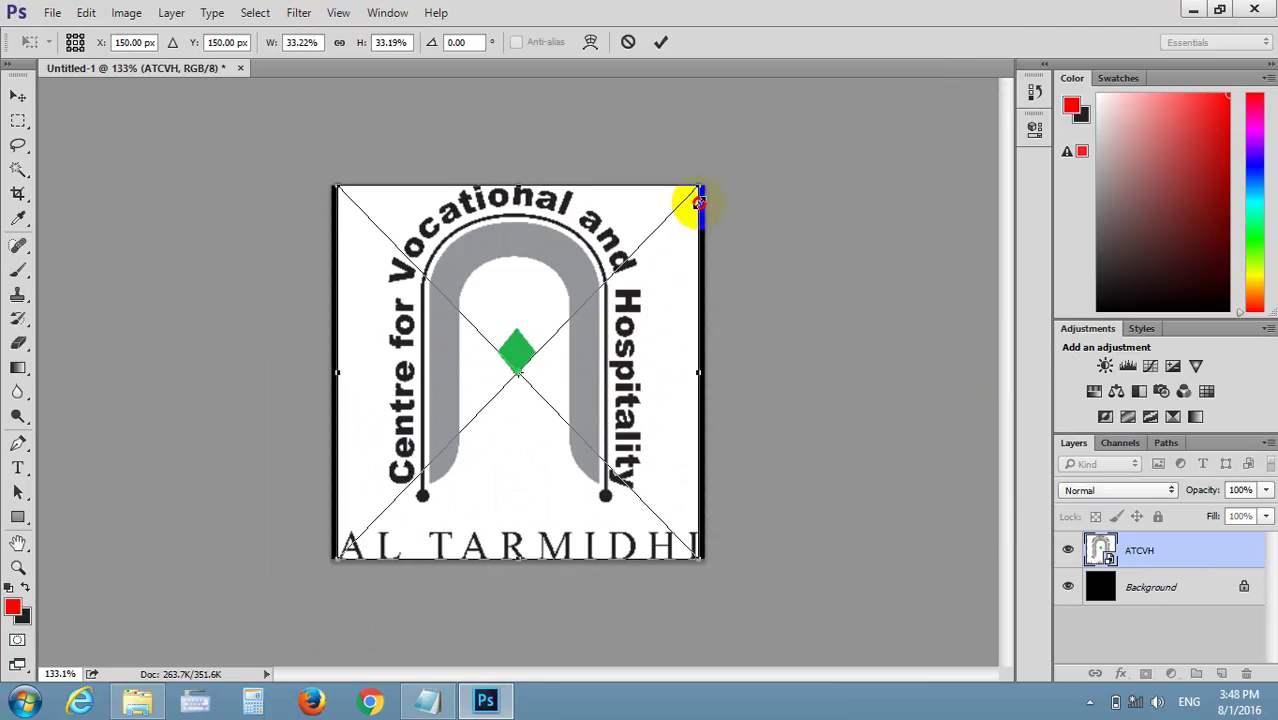
mouse_move(699, 200)
mouse_down()
mouse_move(521, 373)
mouse_move(463, 299)
mouse_up()
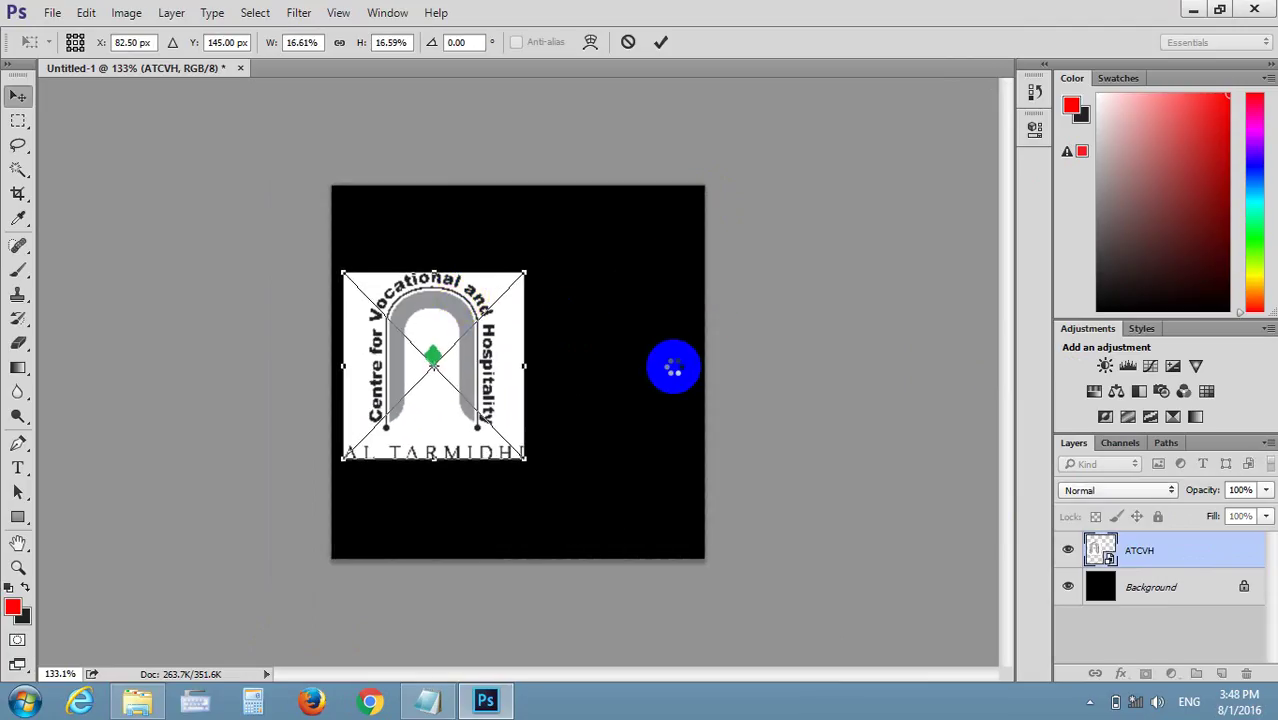
key(Return)
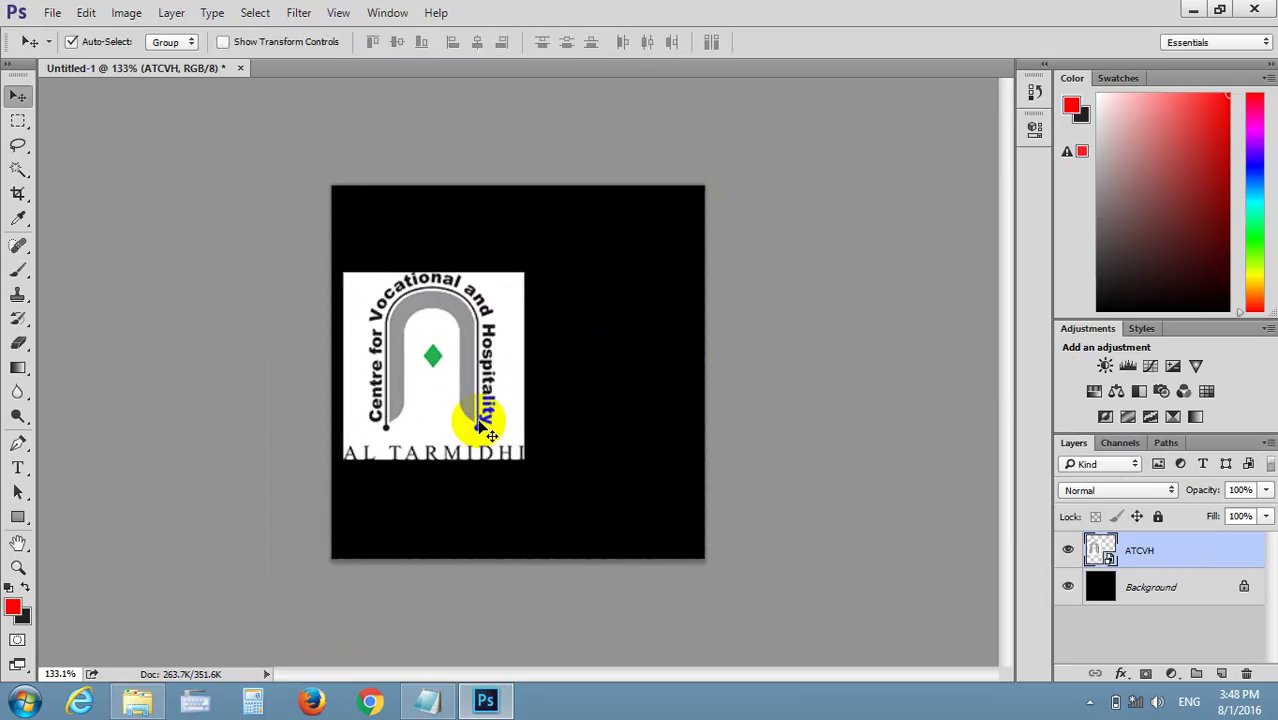
click(450, 462)
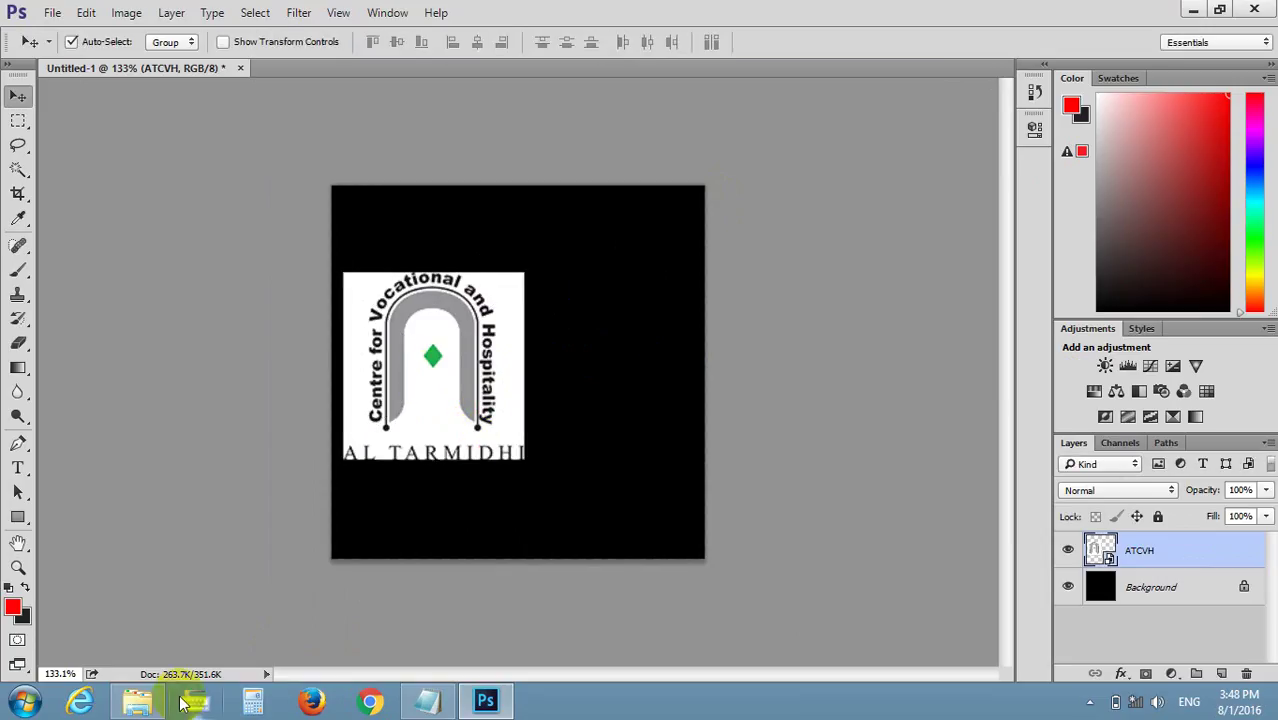
Place ATCVH.png at about 15% on the canvas's right side, then select the Background layer
click(138, 703)
click(612, 499)
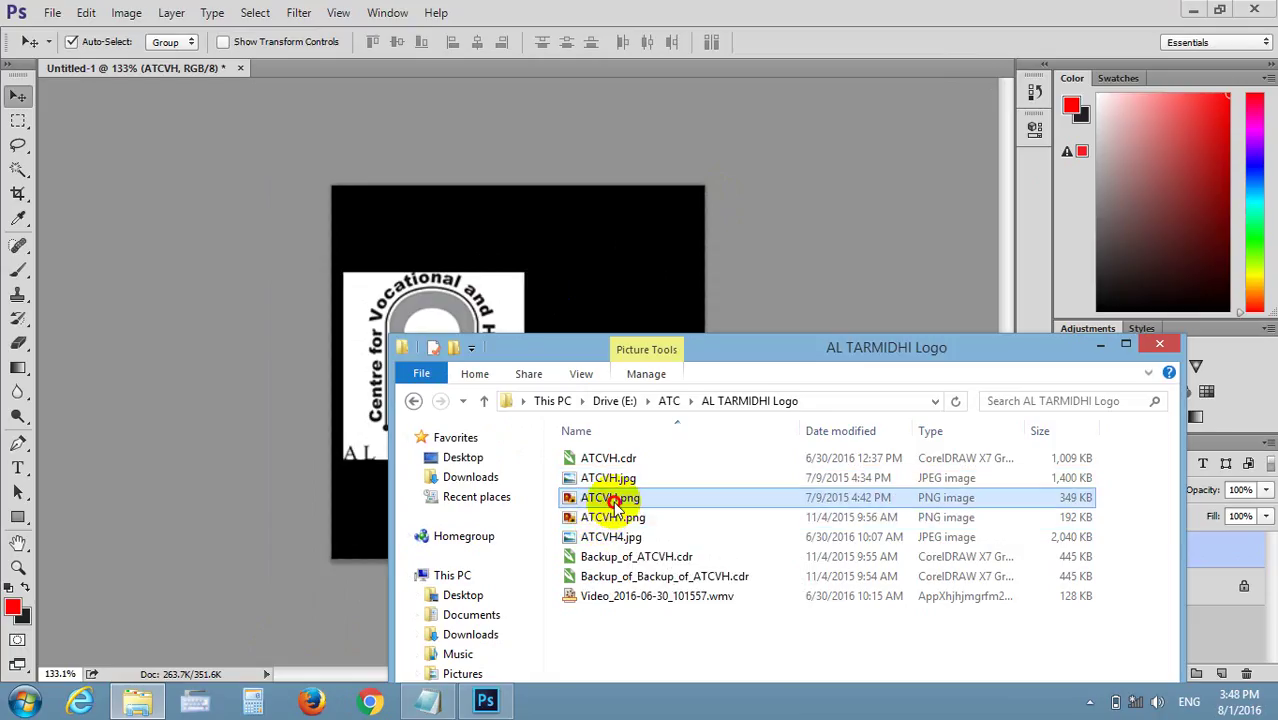
drag(612, 499, 617, 298)
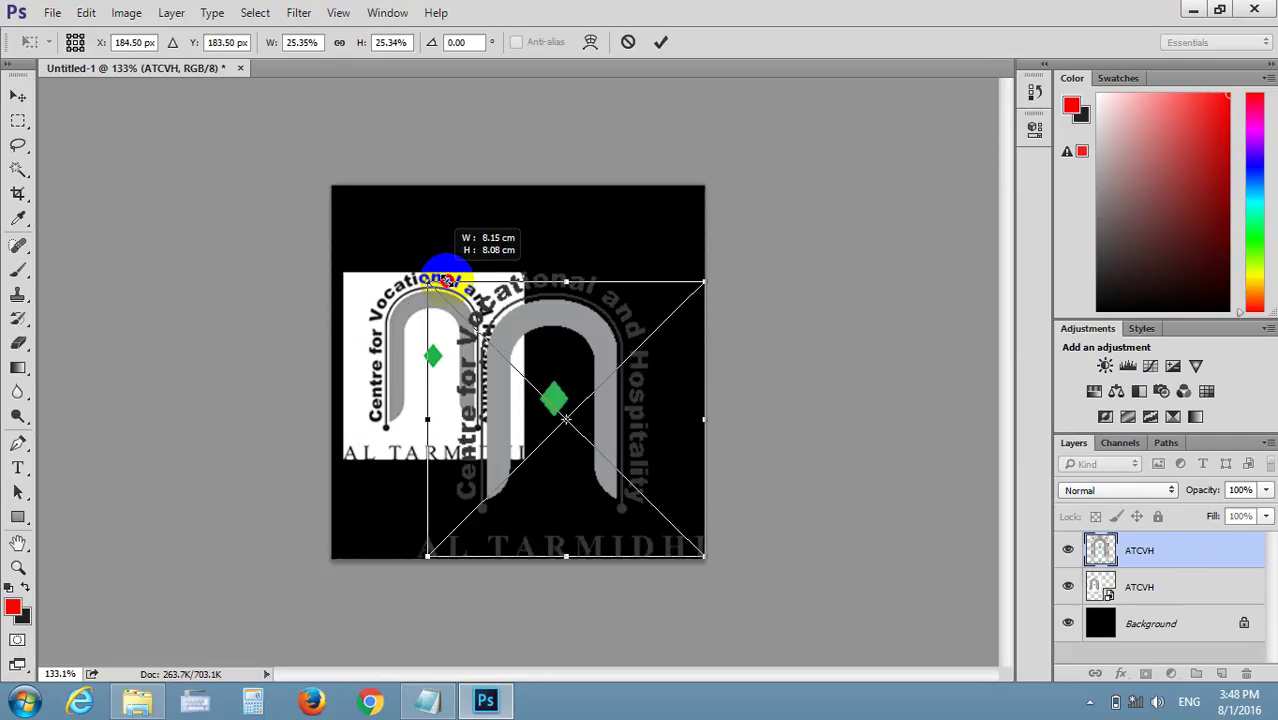
drag(337, 186, 532, 385)
drag(612, 416, 612, 359)
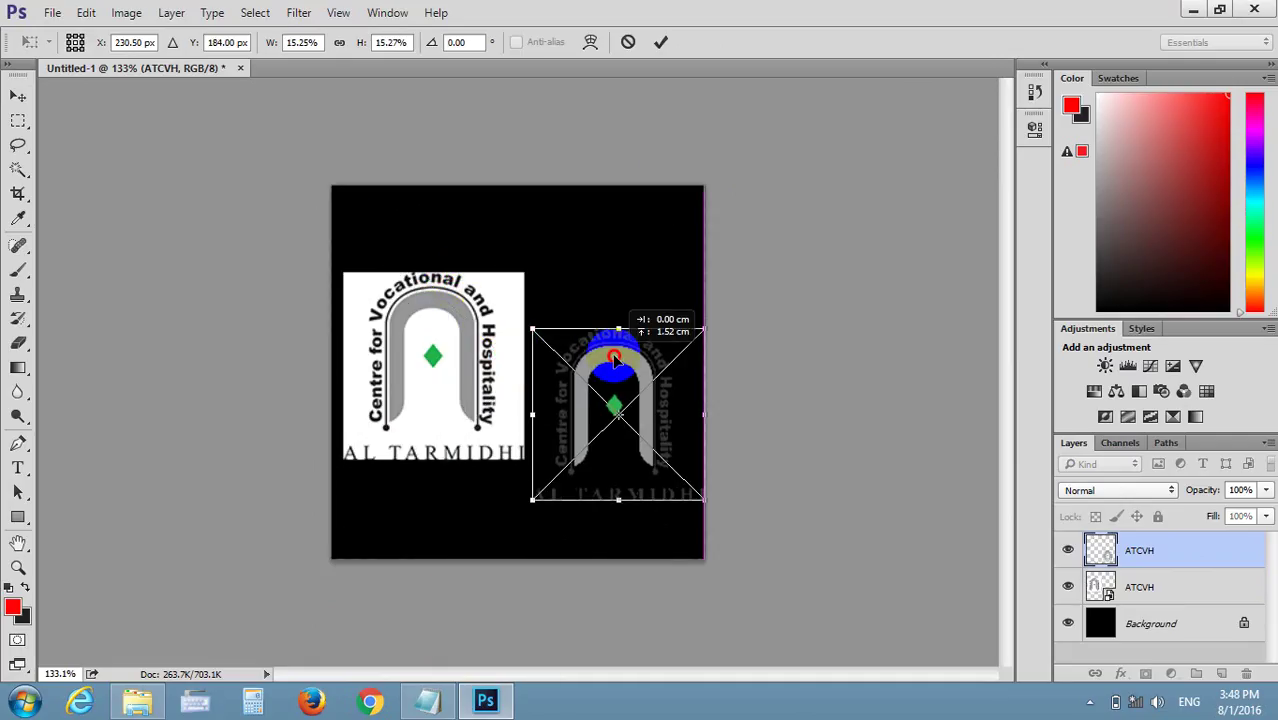
key(Return)
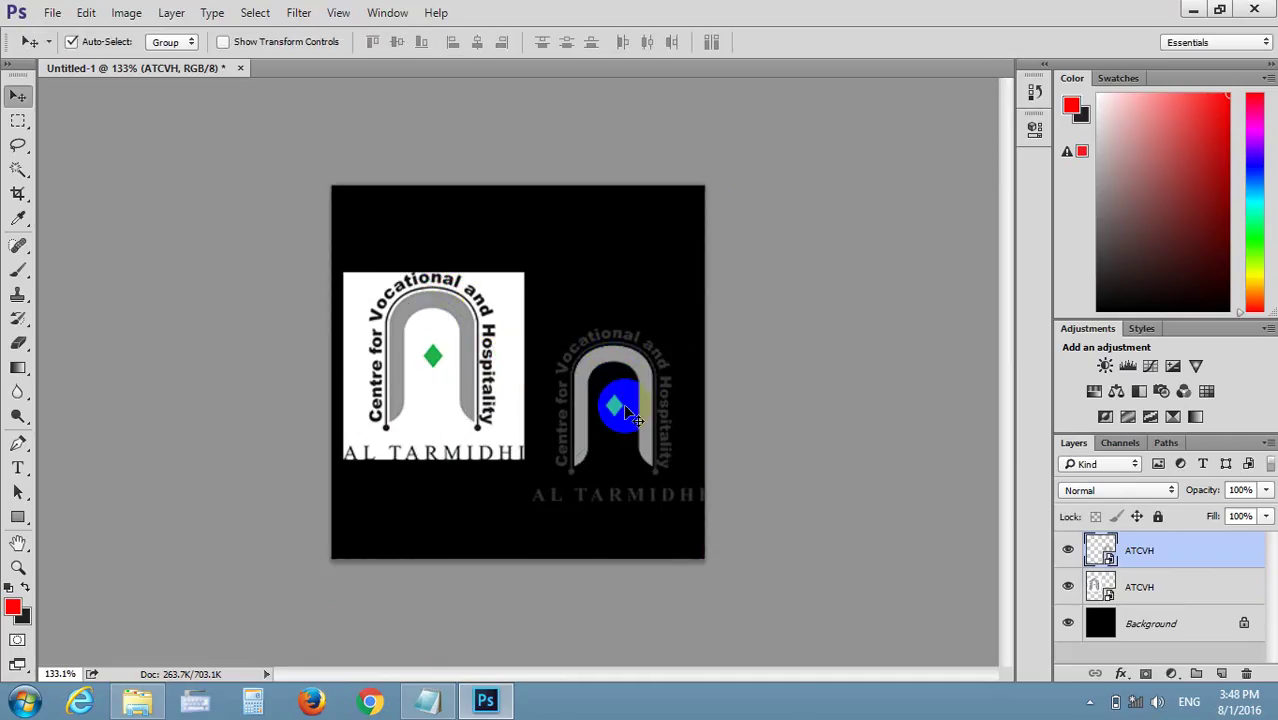
click(1100, 622)
click(1102, 623)
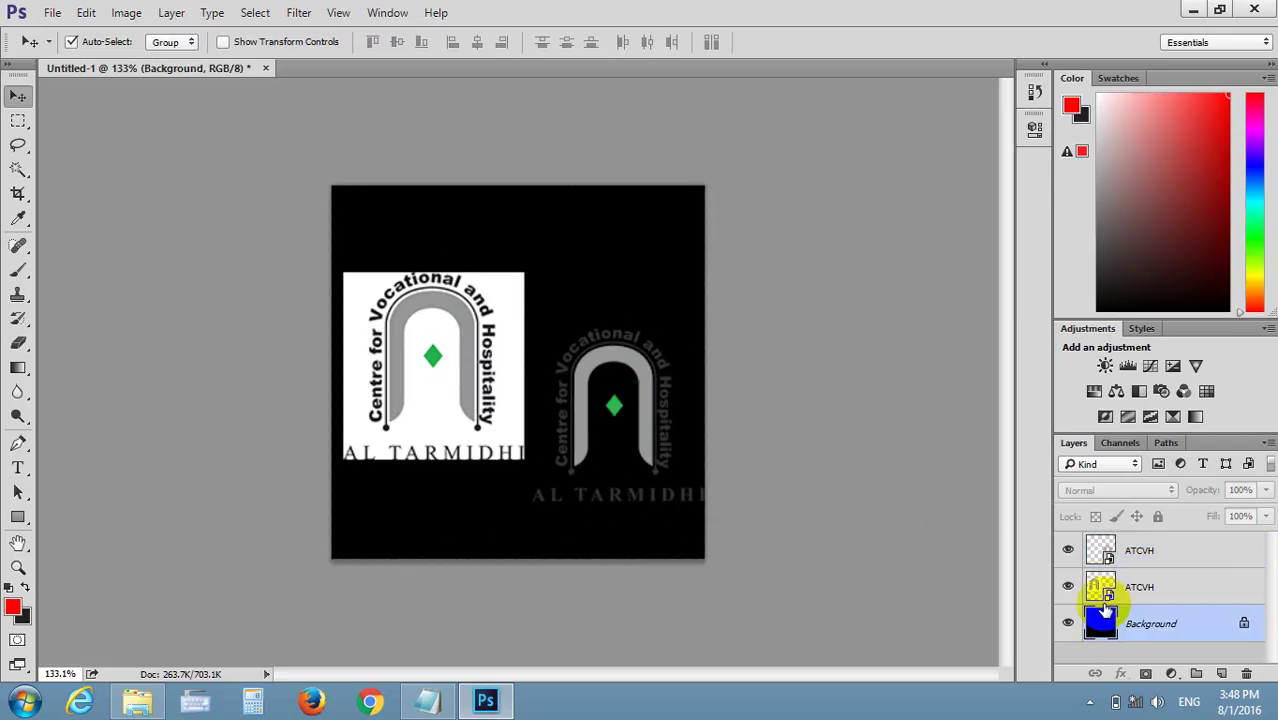
Fill the Background layer with bright green #00ff60
click(13, 606)
click(658, 303)
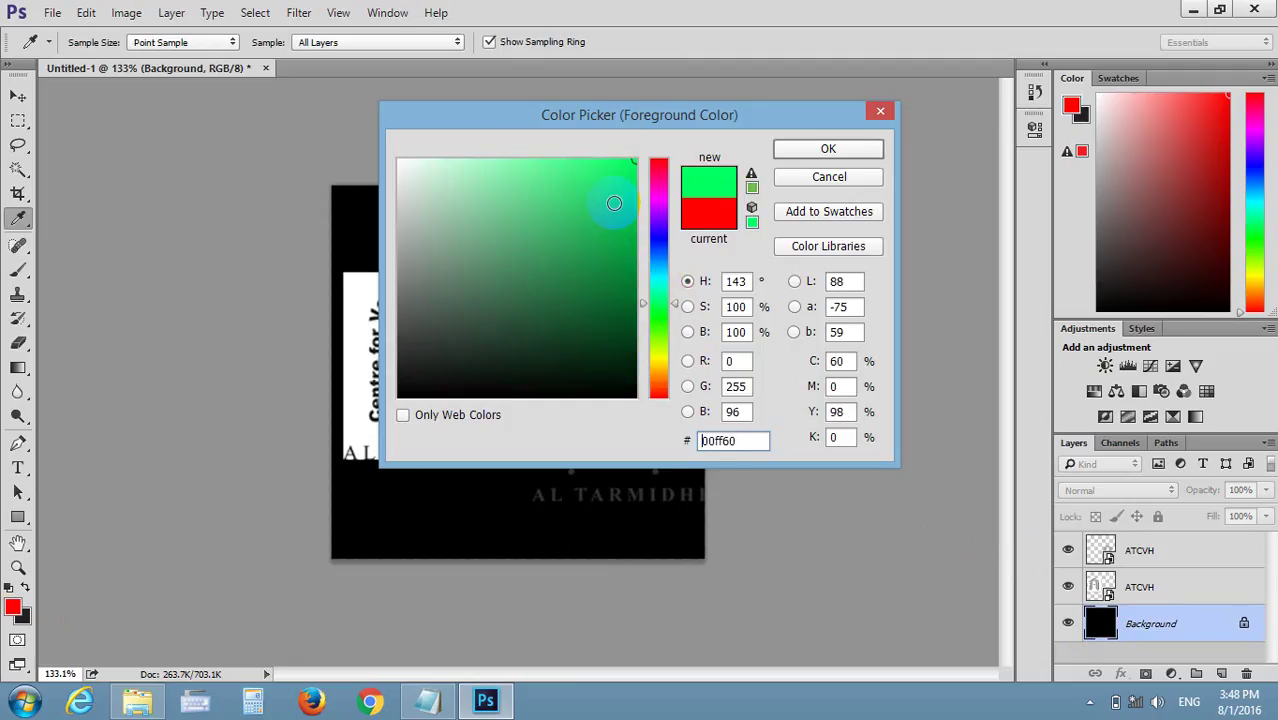
click(828, 150)
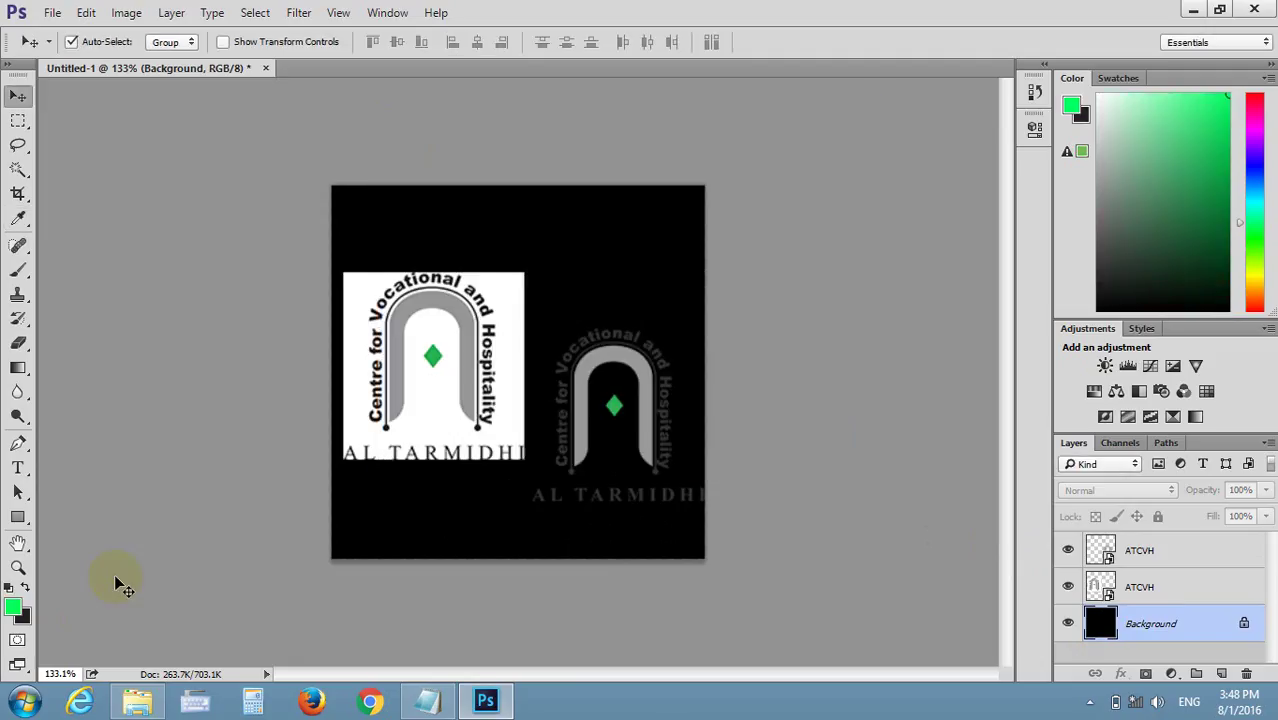
key(alt+BackSpace)
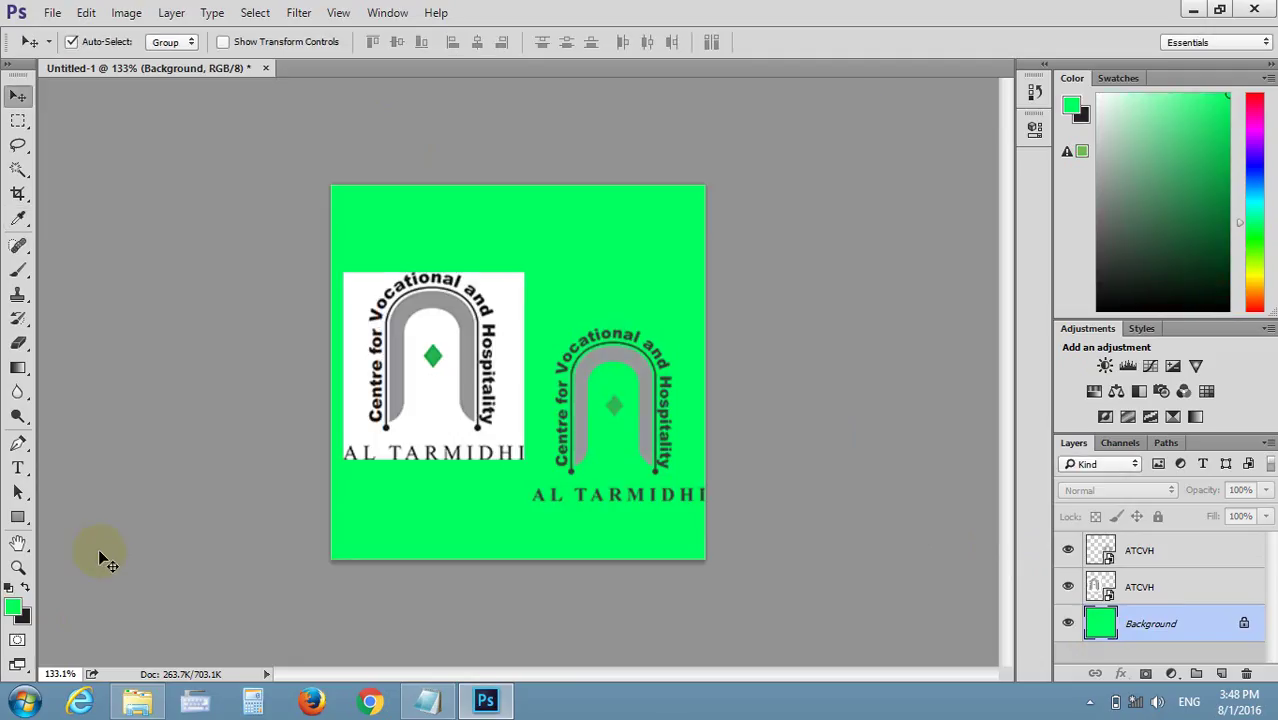
scroll(606, 392, up, 3)
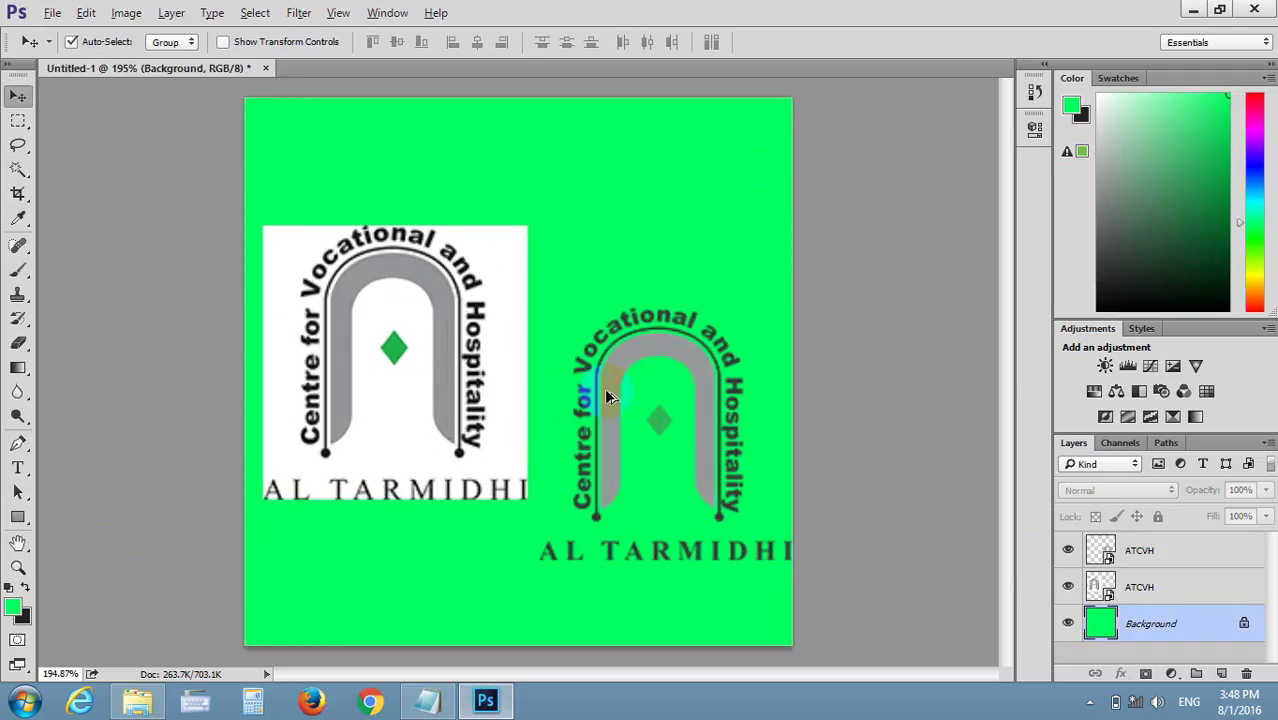
Overlap and reorder the PNG and white JPG logos to compare, then separate them
drag(648, 370, 646, 370)
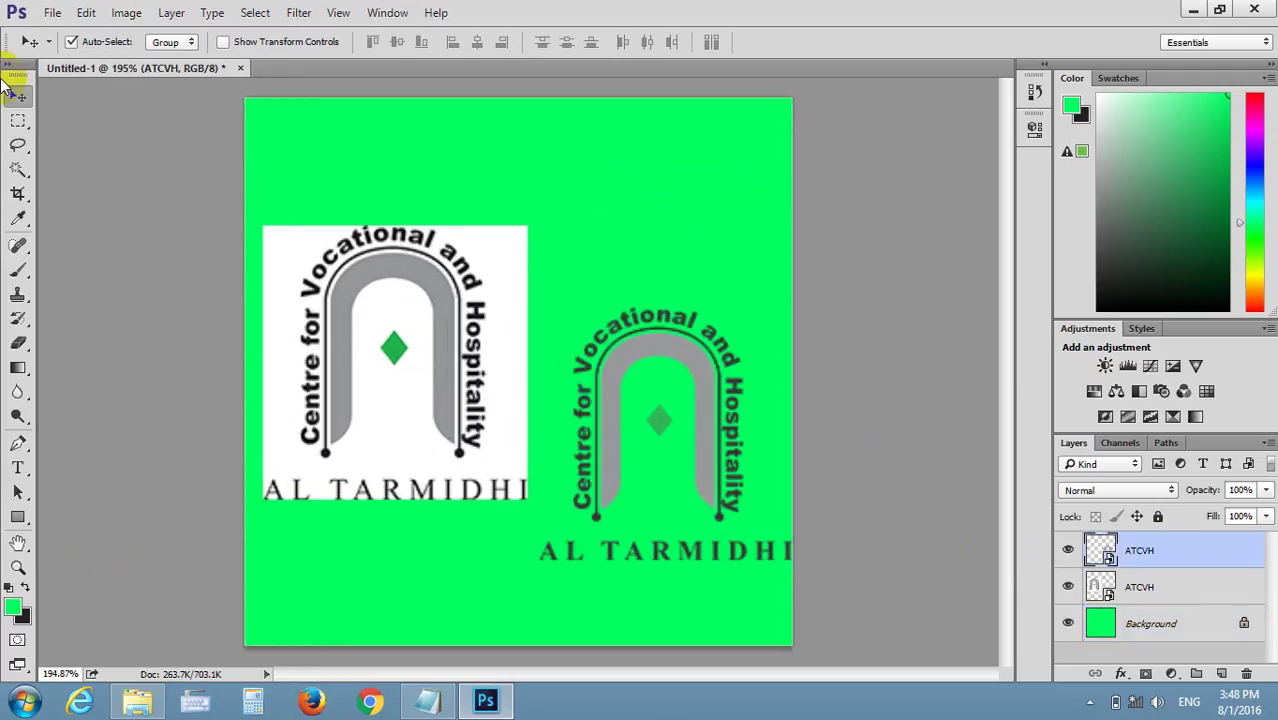
mouse_move(634, 336)
mouse_down()
mouse_move(624, 226)
mouse_move(452, 287)
mouse_move(436, 277)
mouse_up()
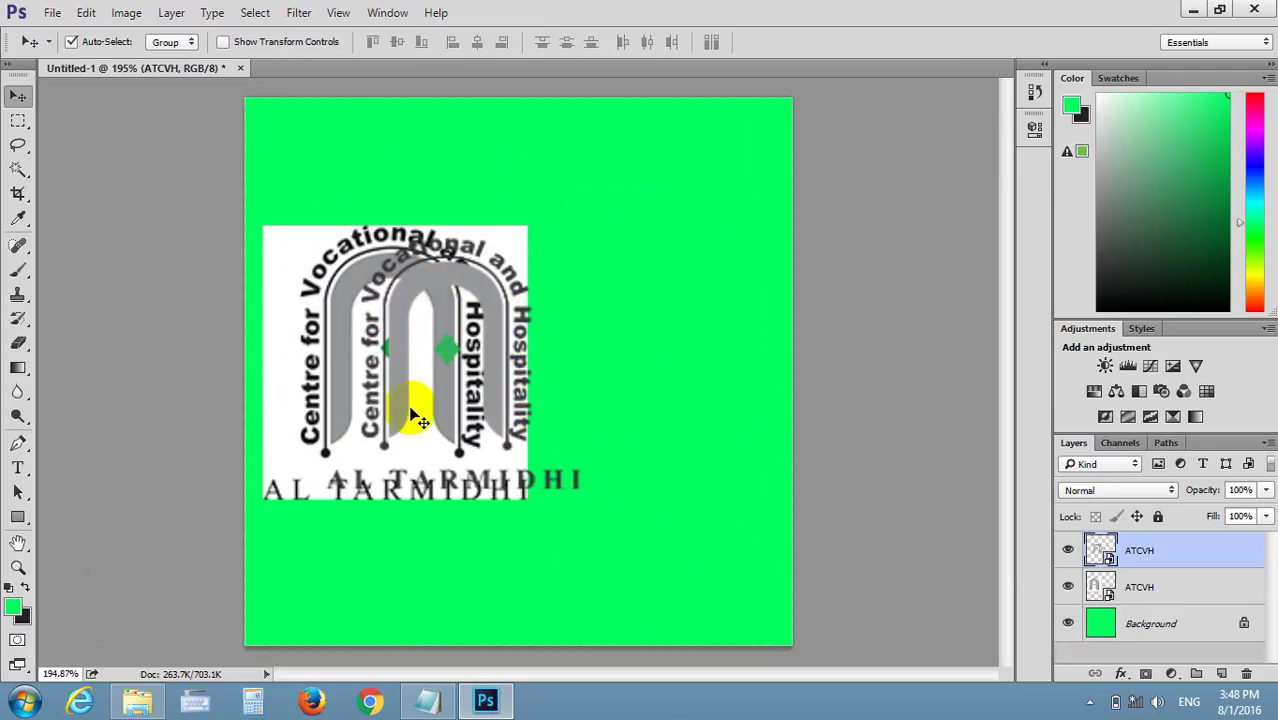
mouse_move(438, 282)
mouse_down()
mouse_move(545, 175)
mouse_move(696, 210)
mouse_move(416, 268)
mouse_up()
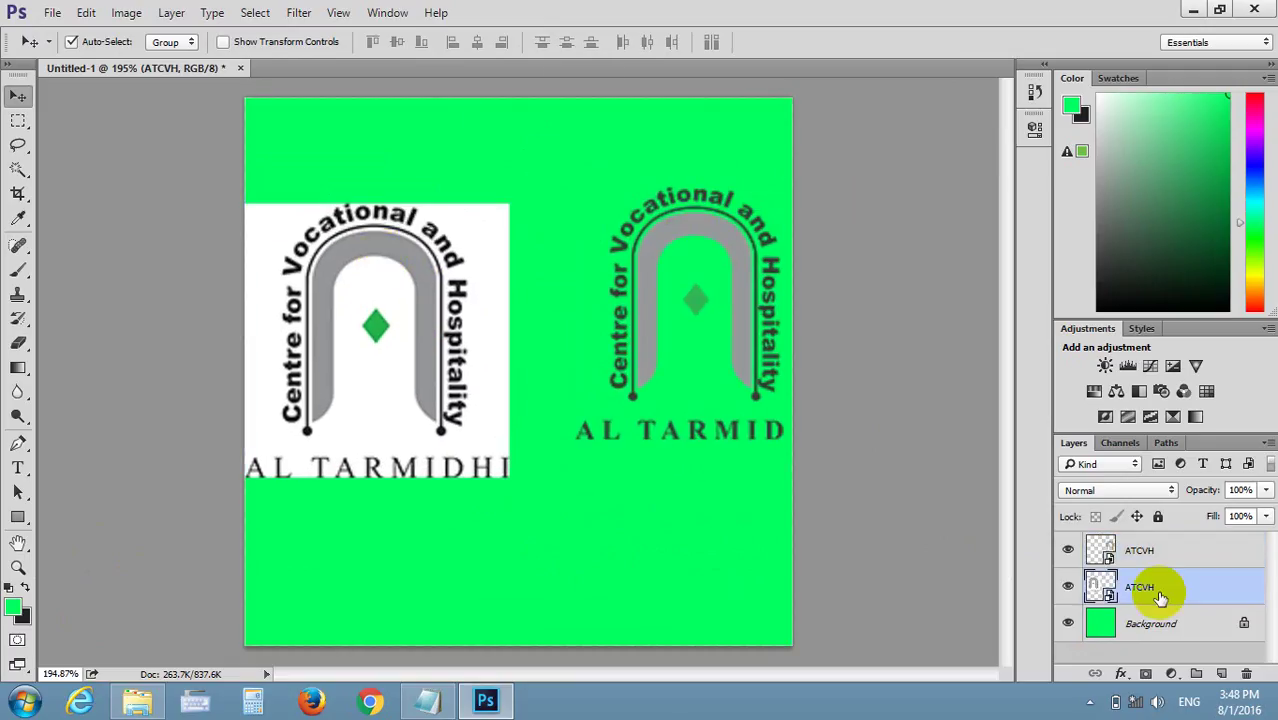
drag(1160, 597, 1141, 540)
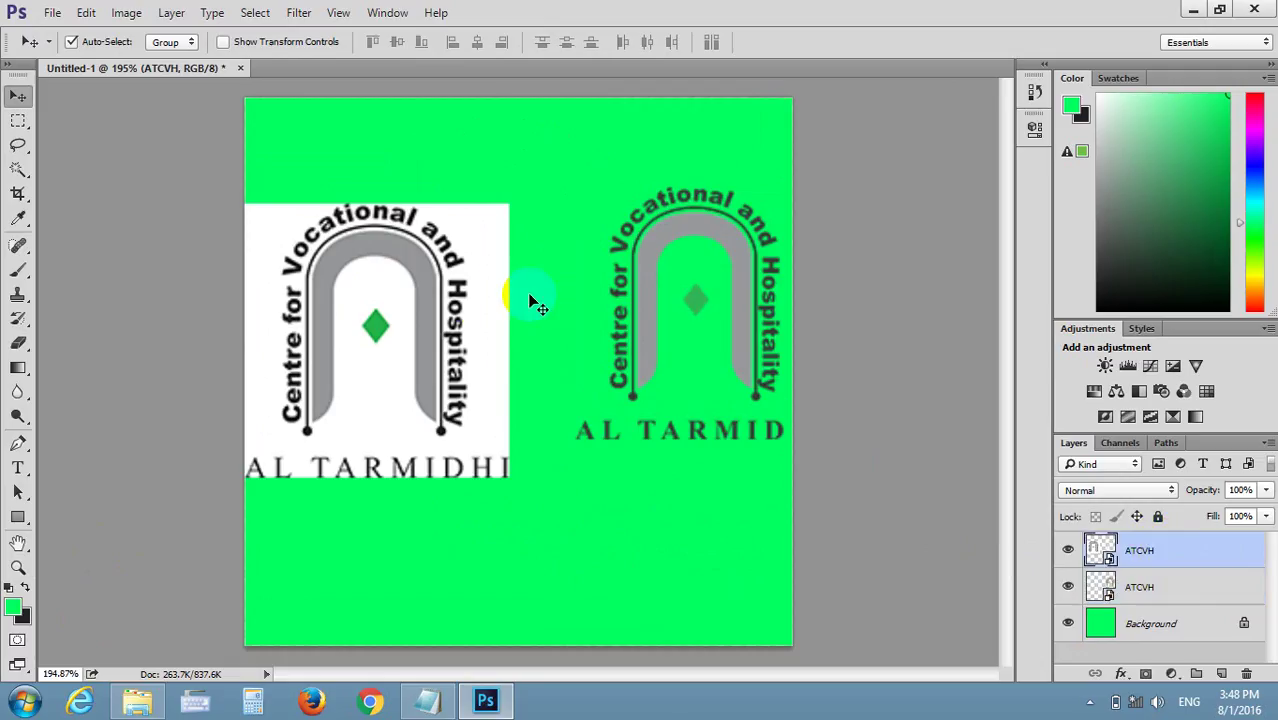
drag(457, 286, 656, 259)
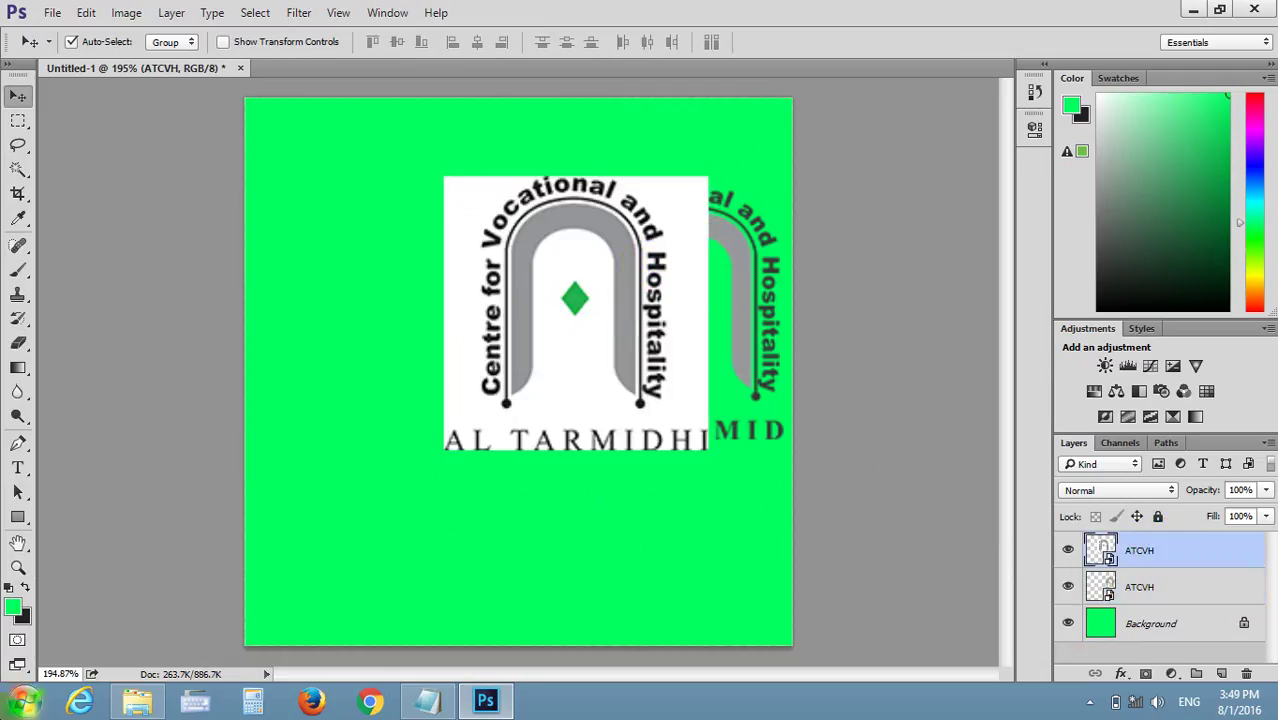
drag(456, 285, 361, 258)
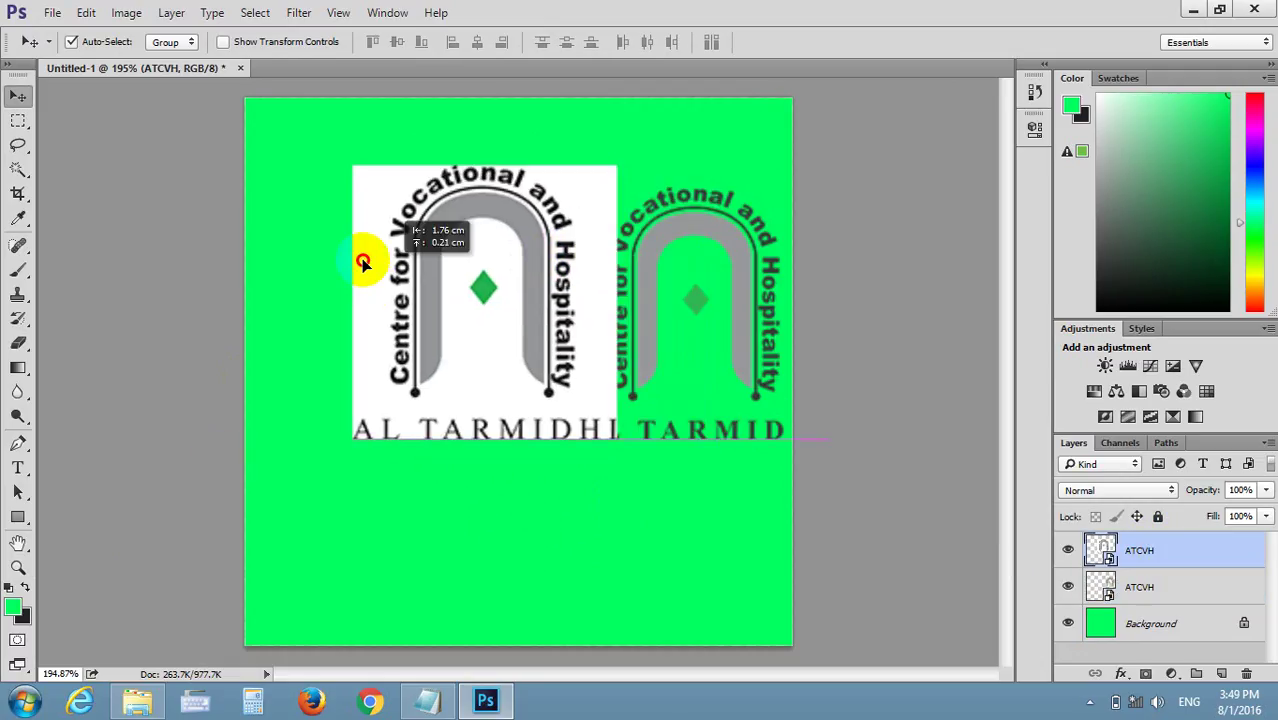
click(645, 243)
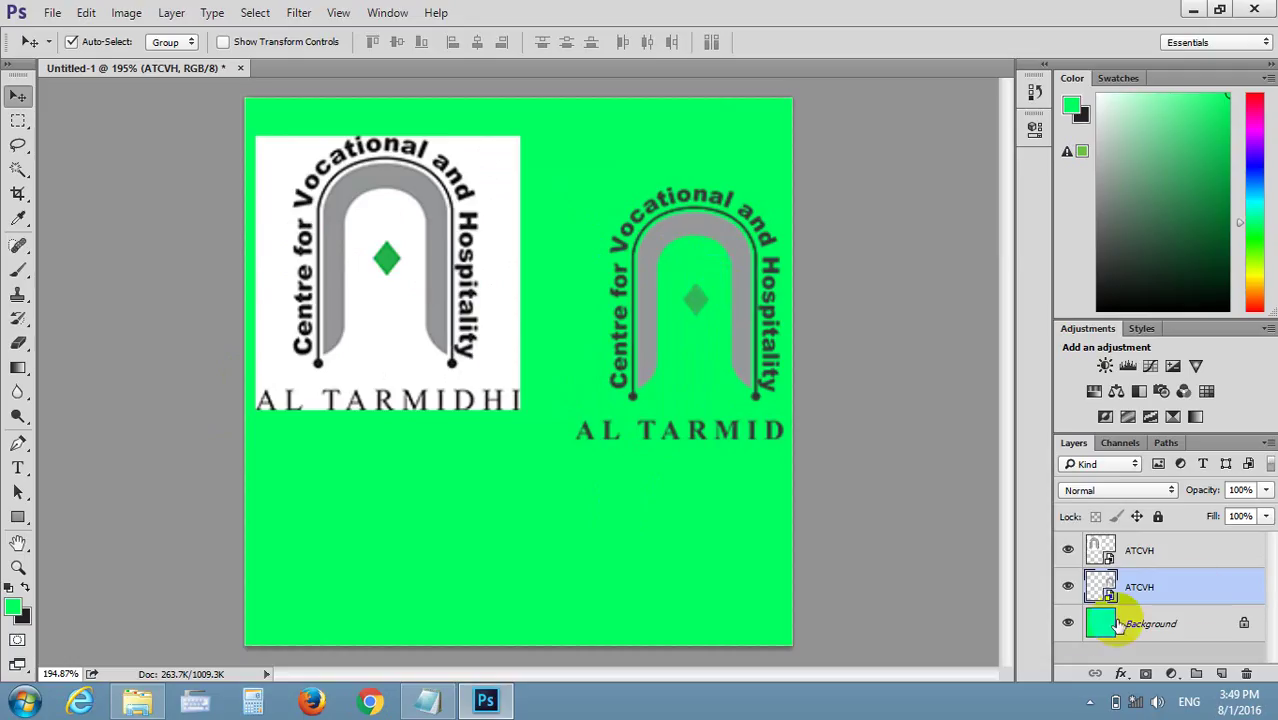
Toggle the green Background layer off, on and off to reveal transparency
click(1068, 623)
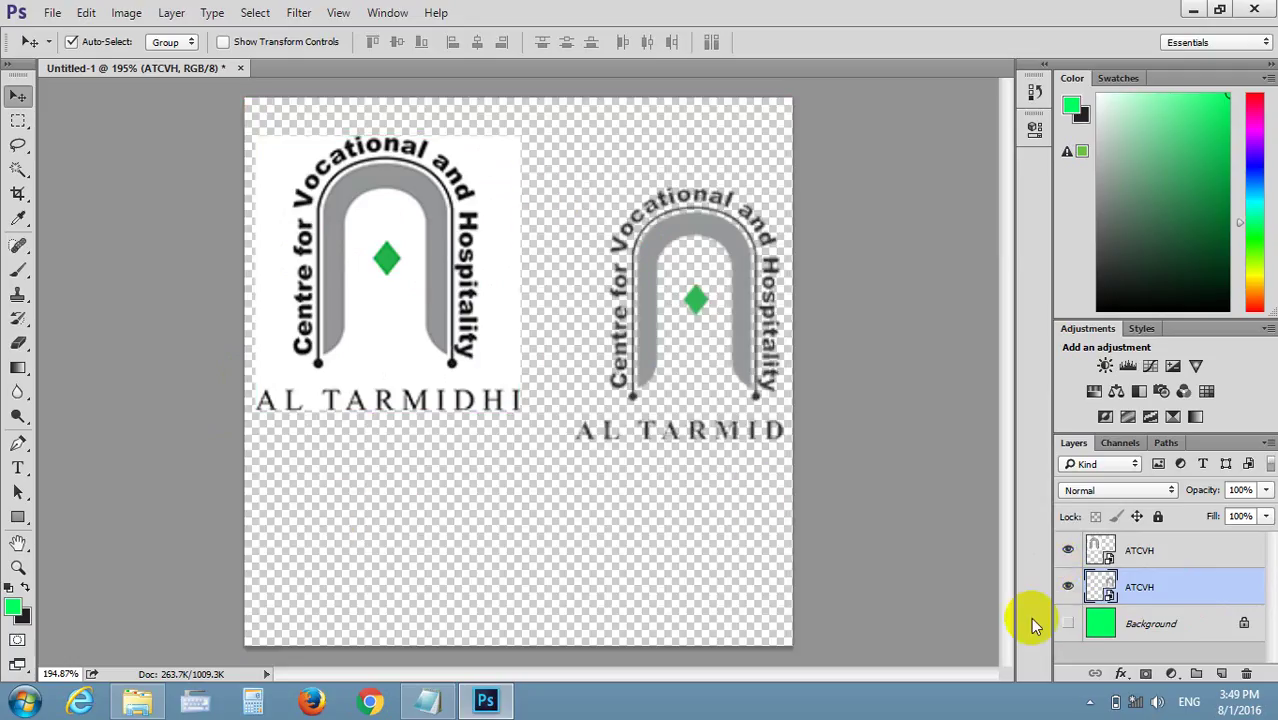
click(1068, 623)
click(1068, 623)
Discard the logo document unsaved and create a new 290×300 pixel document with a transparent background
click(242, 69)
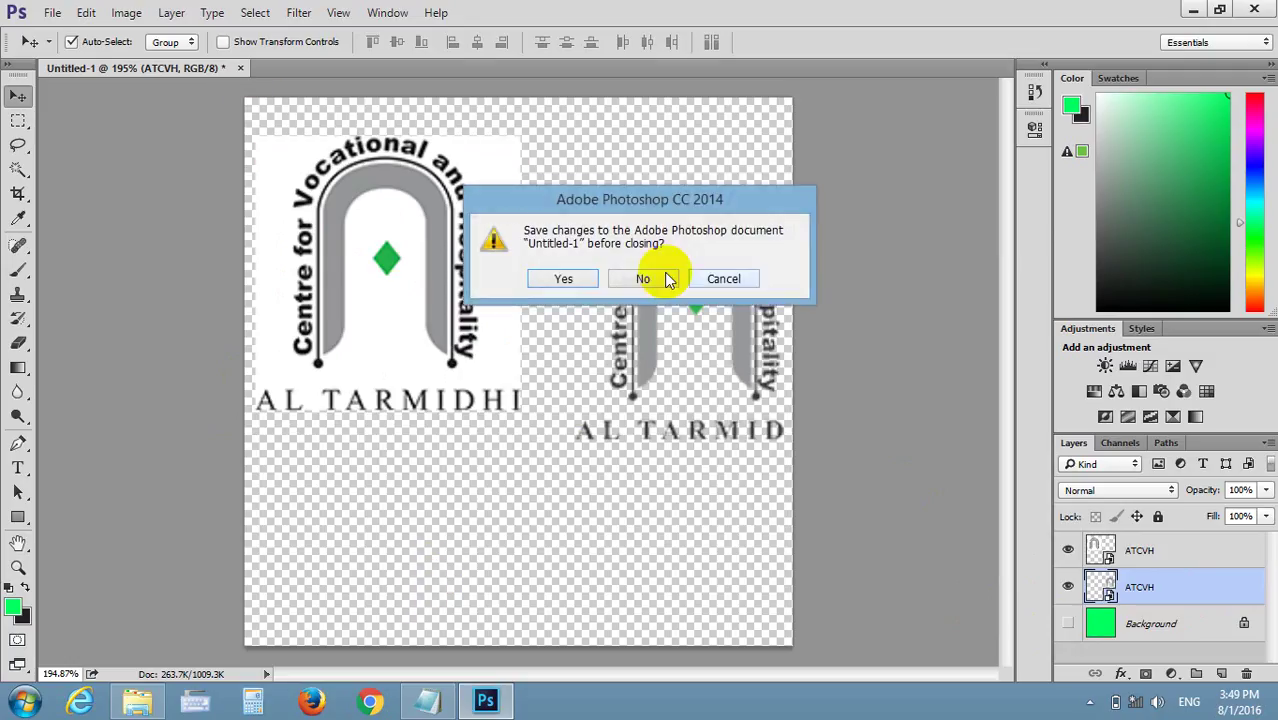
click(655, 276)
click(50, 13)
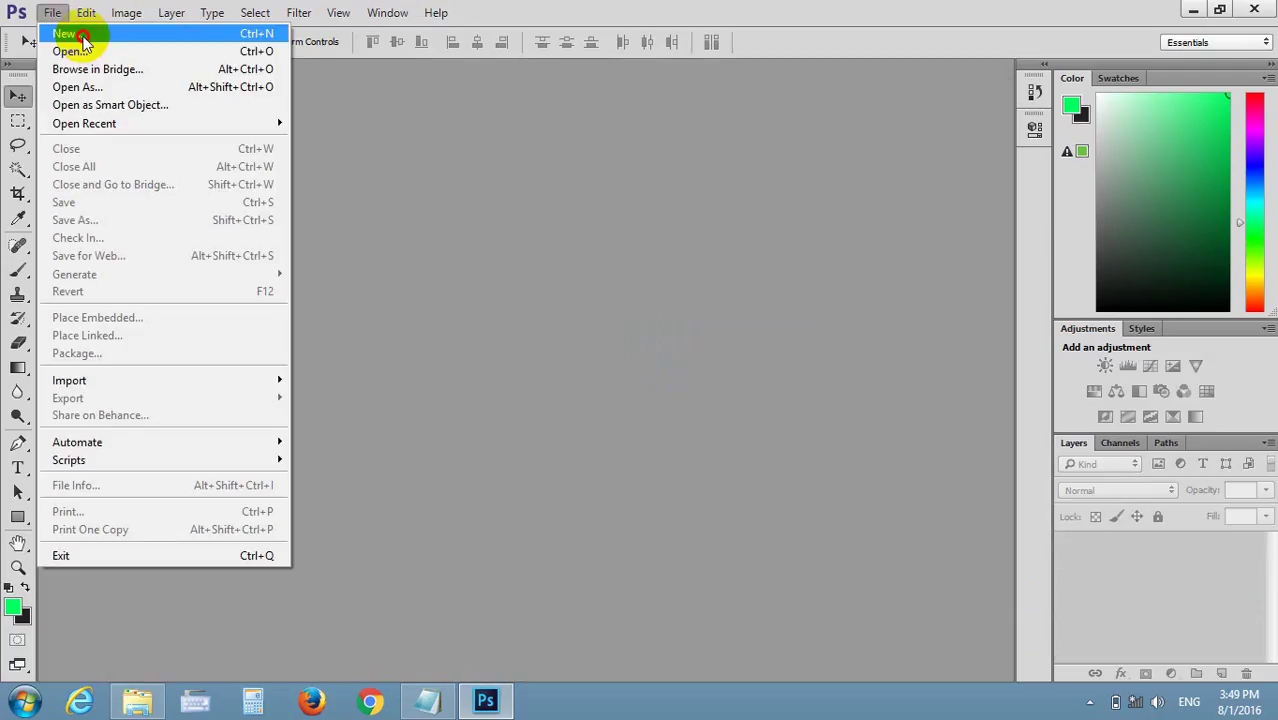
click(50, 31)
double_click(345, 275)
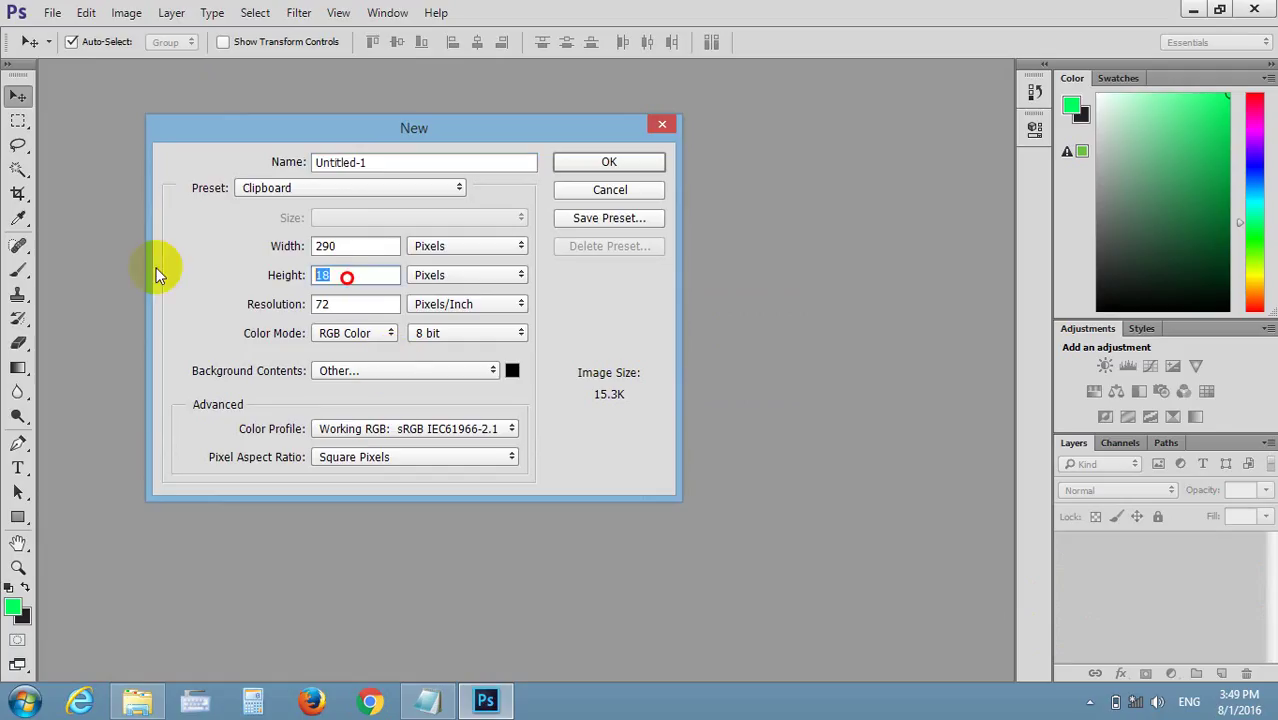
text(300)
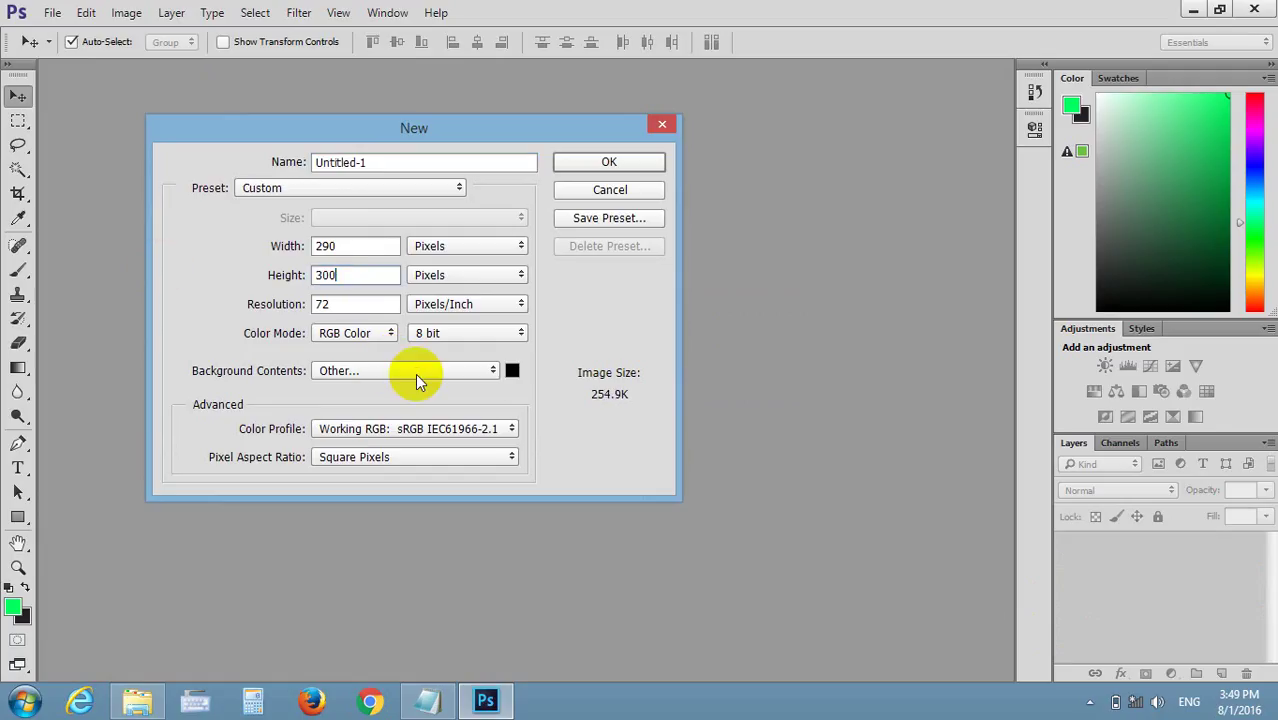
click(415, 373)
click(409, 416)
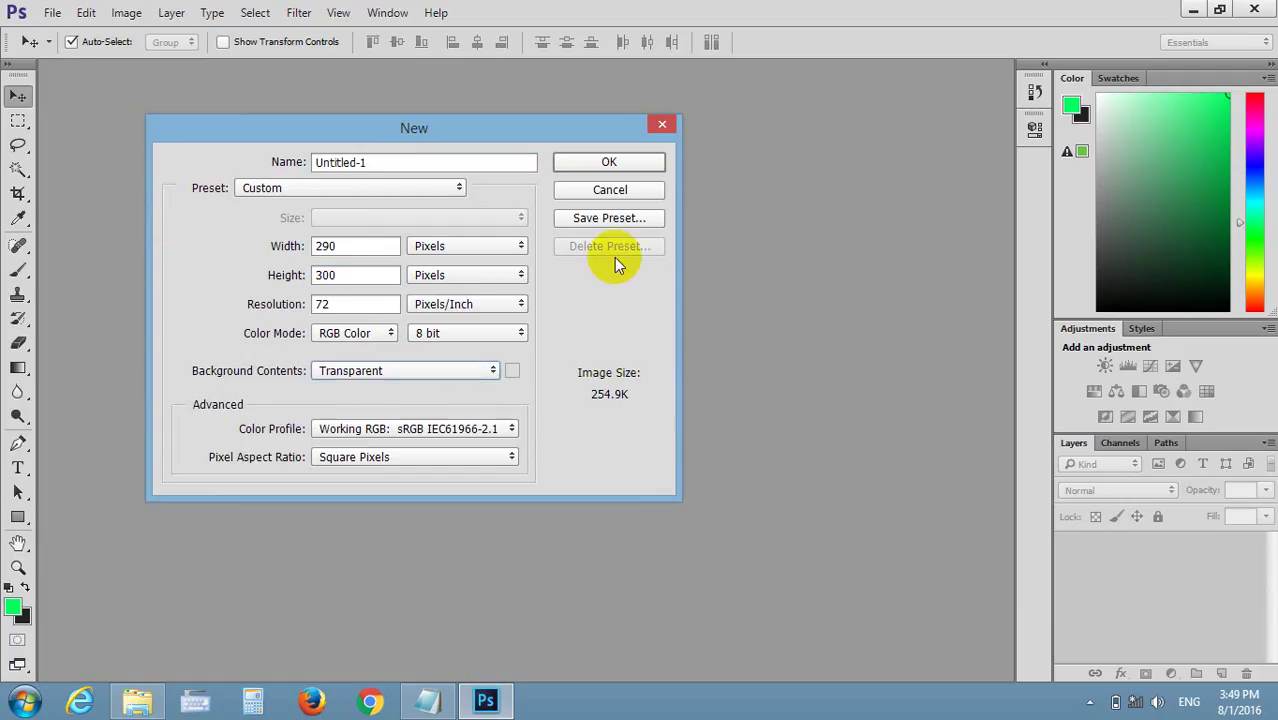
click(648, 163)
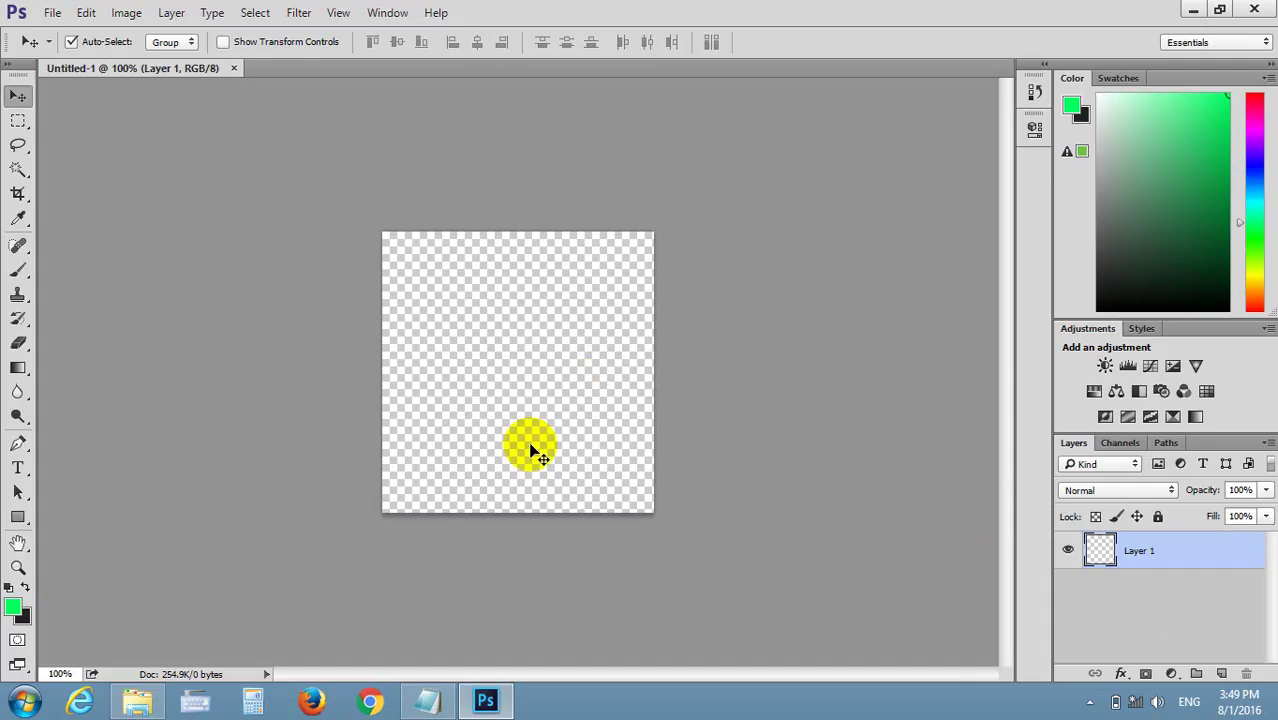
Fill Layer 1 with green, hide it, discard the test document, and bring up File > New again
key(alt+BackSpace)
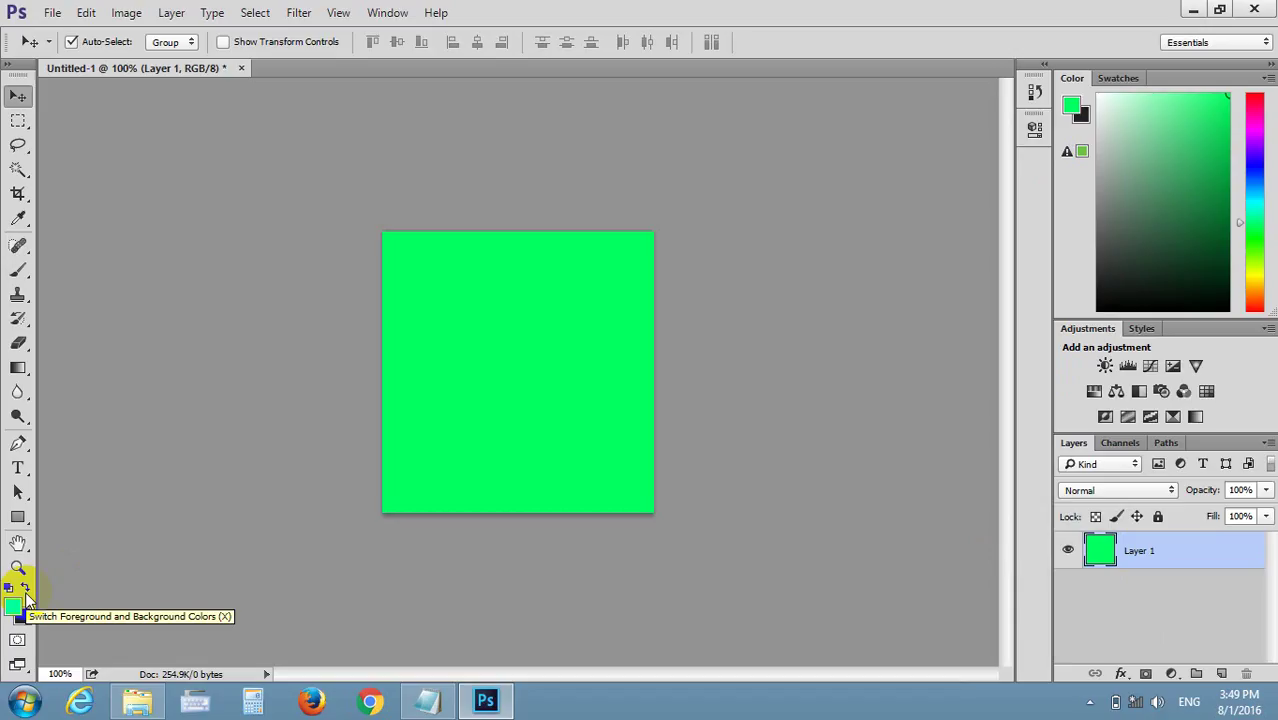
click(1068, 549)
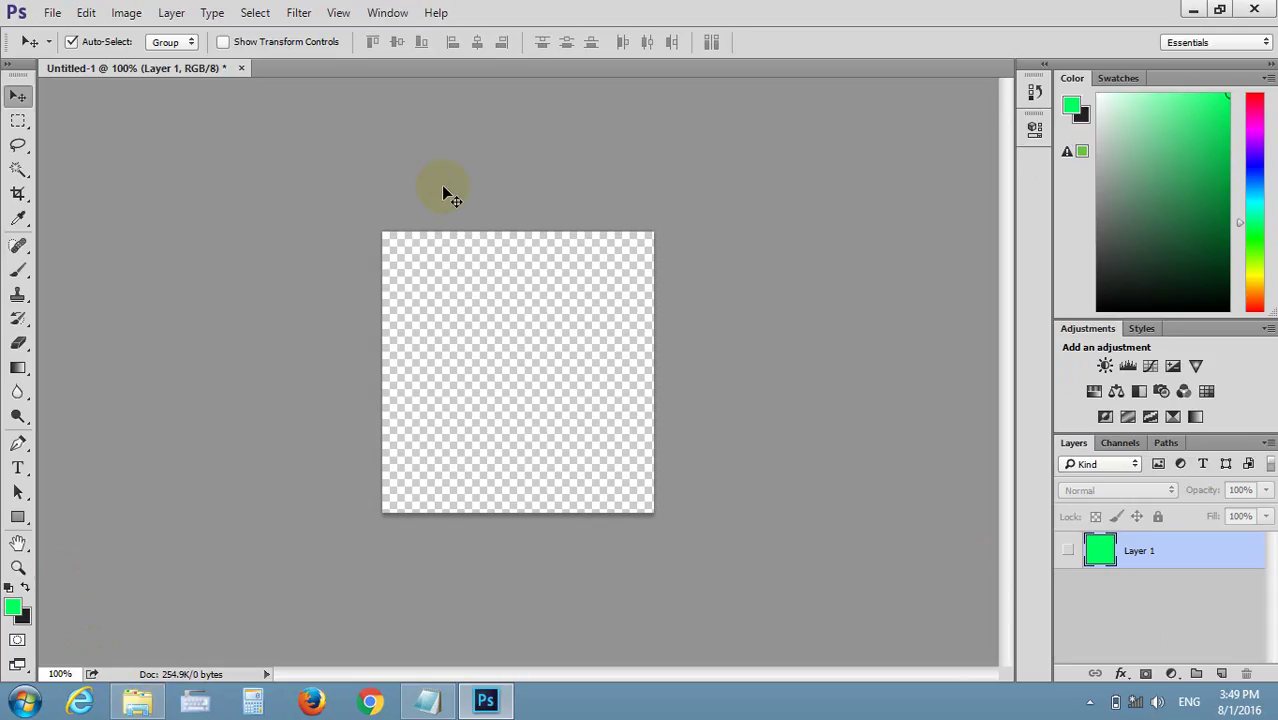
click(241, 68)
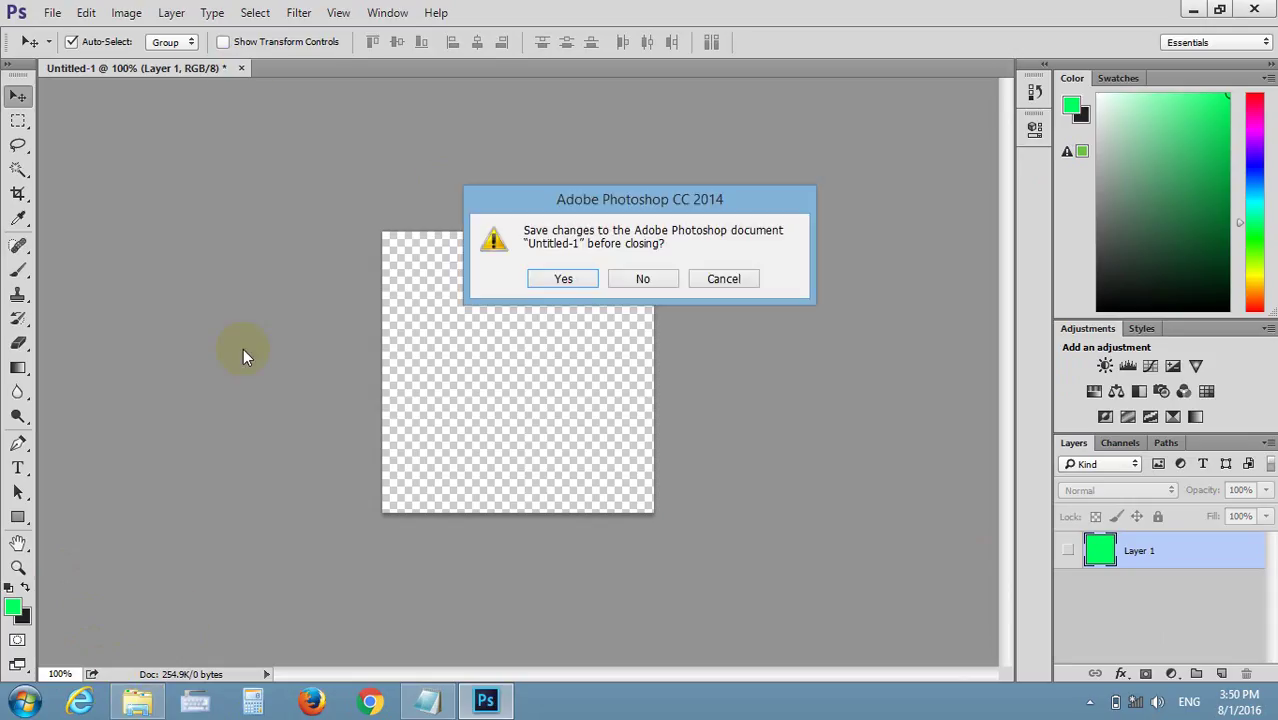
click(645, 277)
click(52, 12)
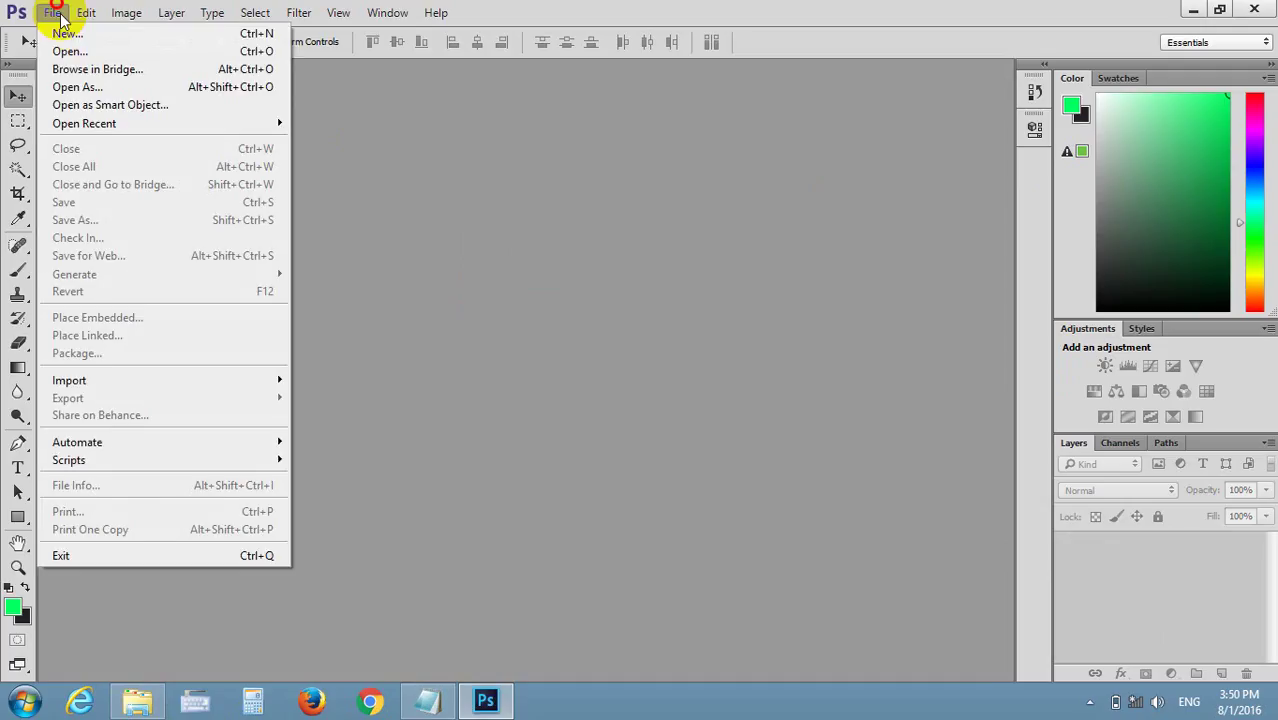
click(25, 29)
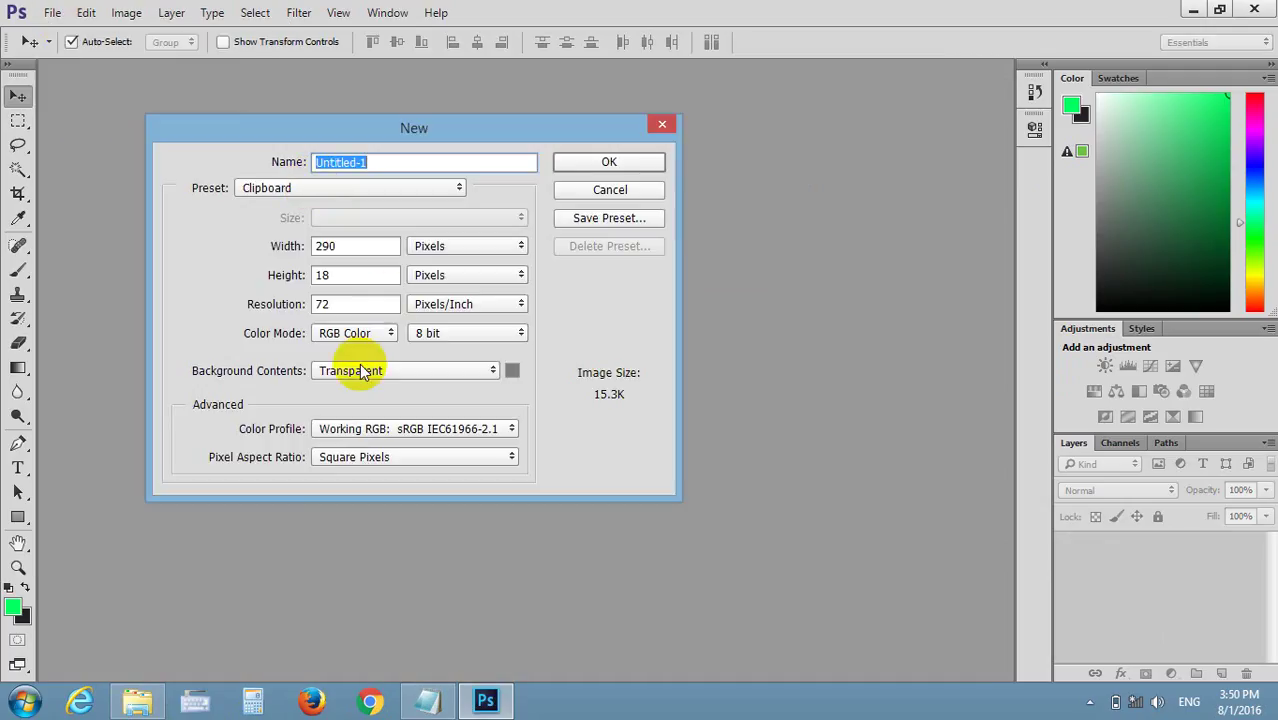
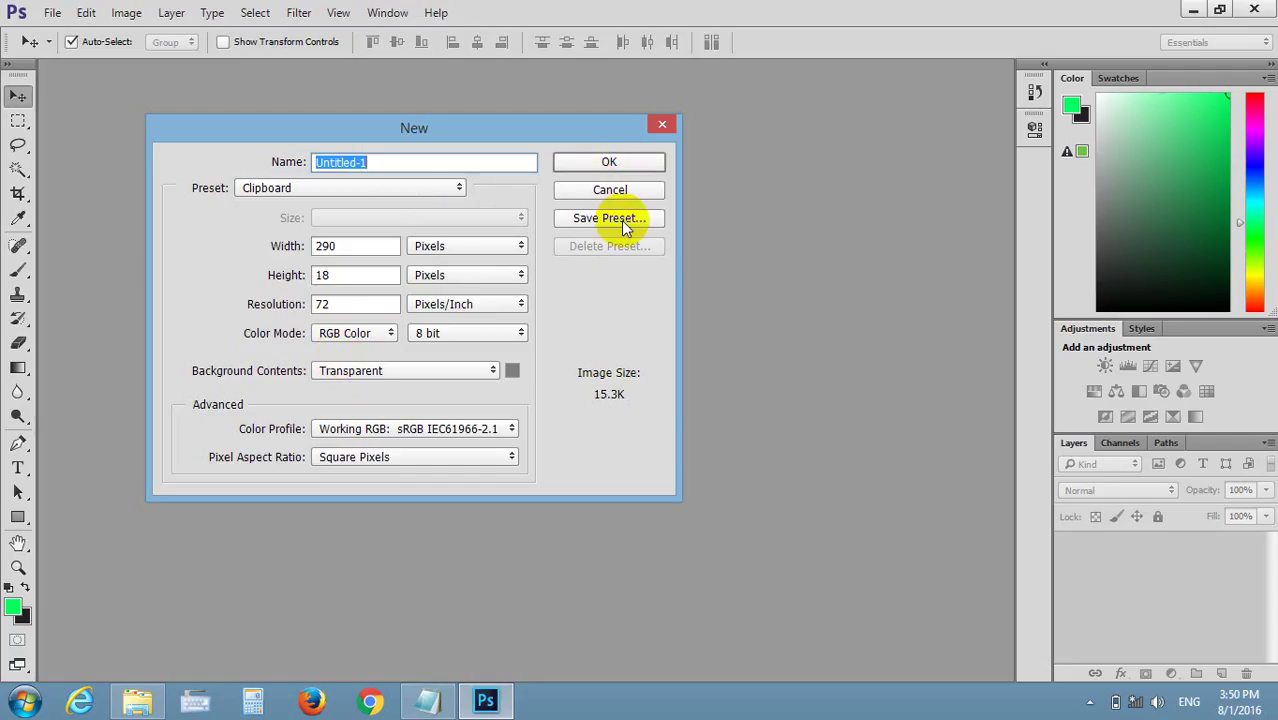
Clear the old width and switch the width units from pixels to centimeters
click(365, 250)
key(BackSpace)
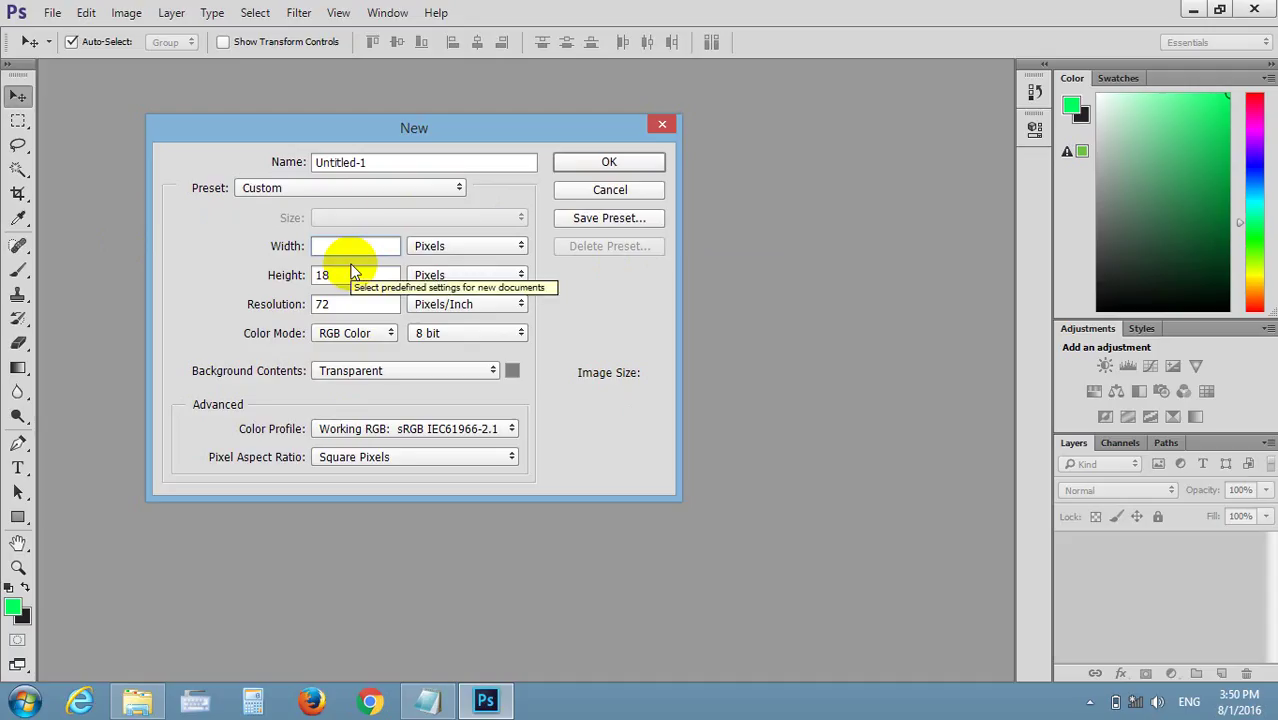
click(323, 247)
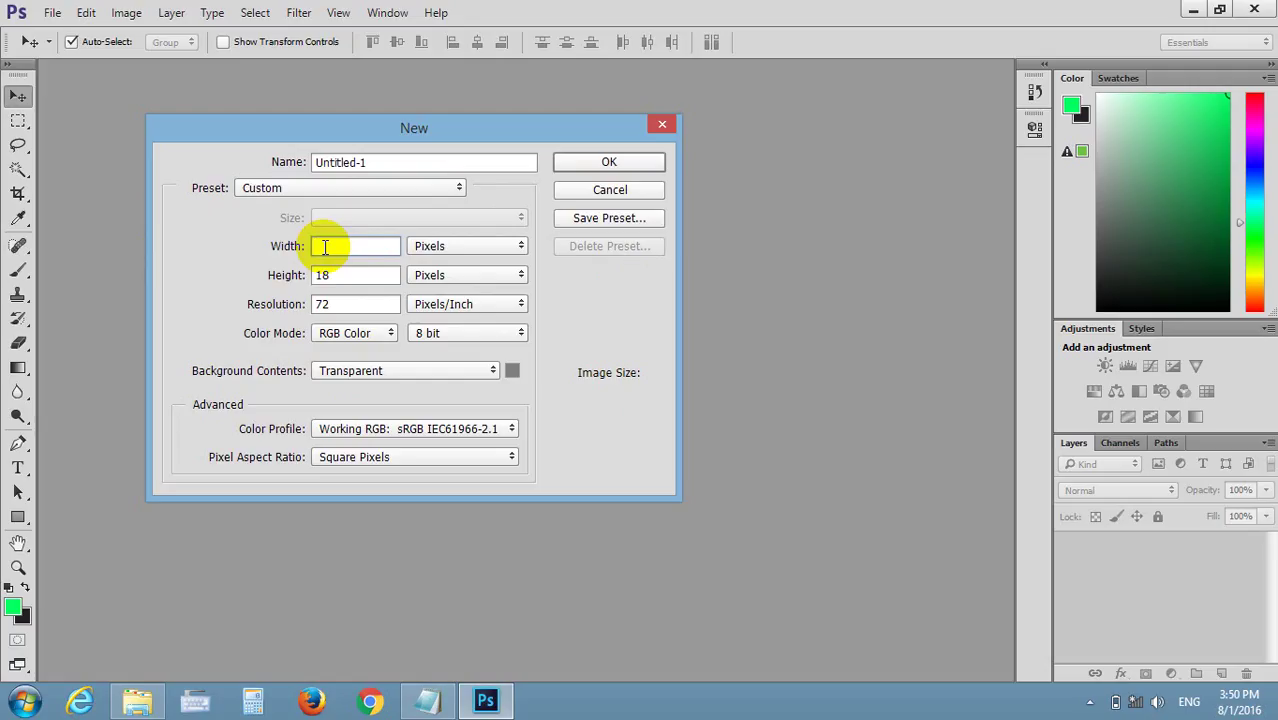
text(3.)
text(5)
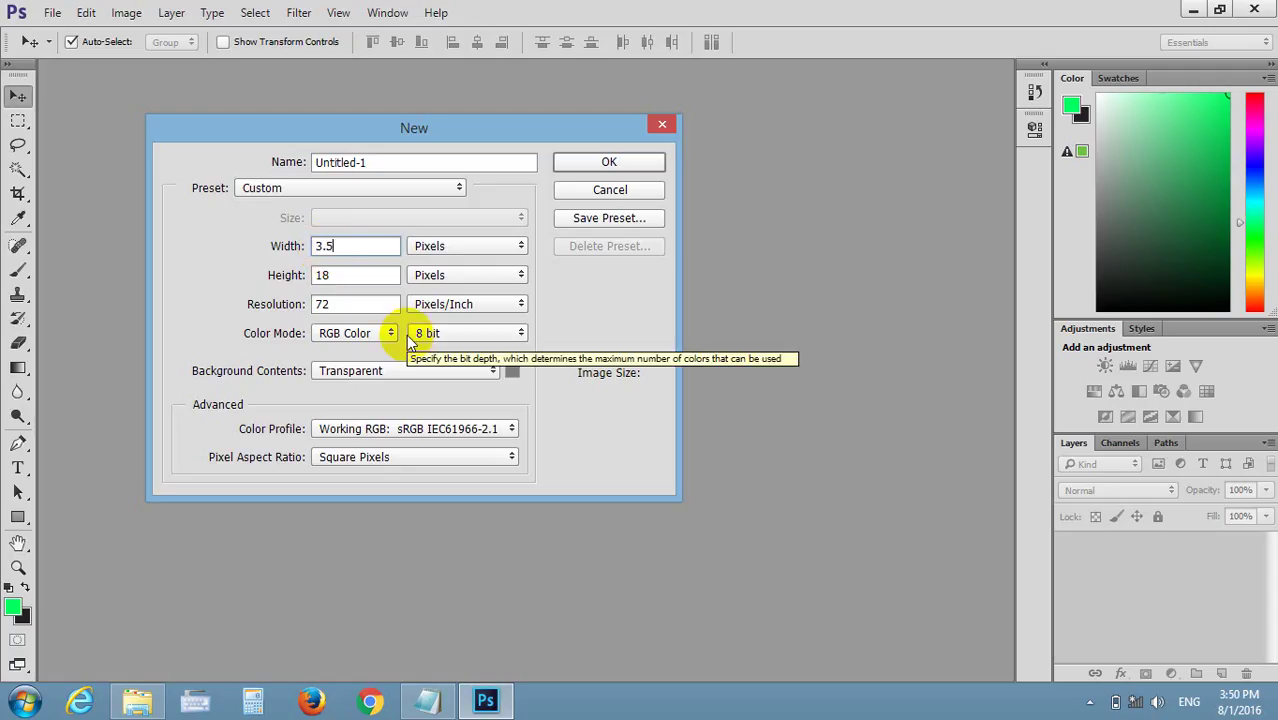
click(453, 251)
click(605, 281)
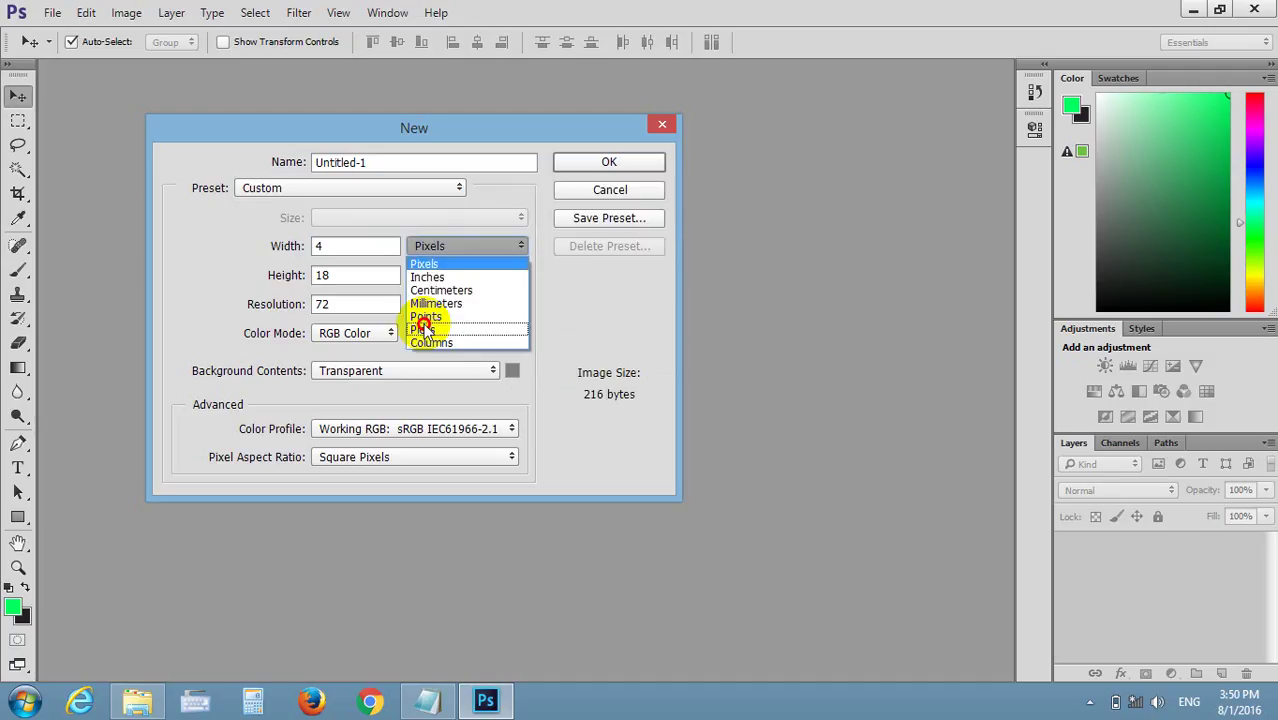
click(448, 294)
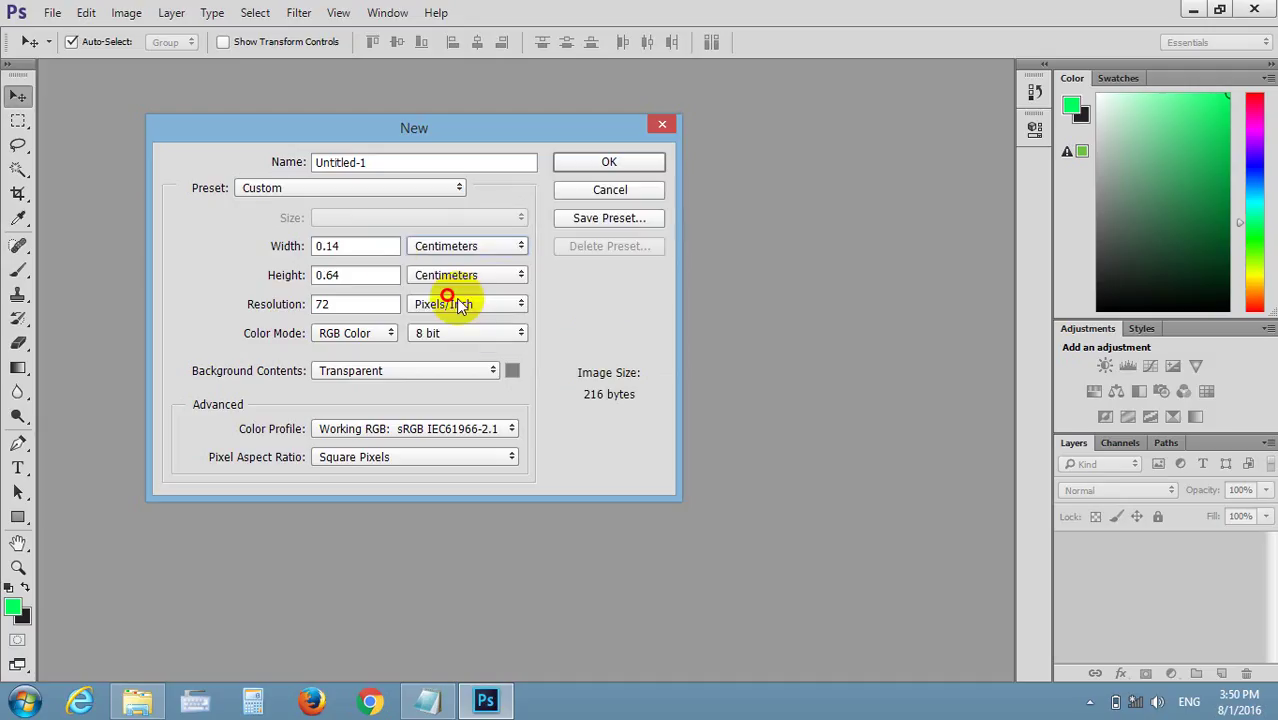
Enter width 3.5 cm, height 4.5 cm and resolution 300 pixels/inch
drag(371, 246, 155, 246)
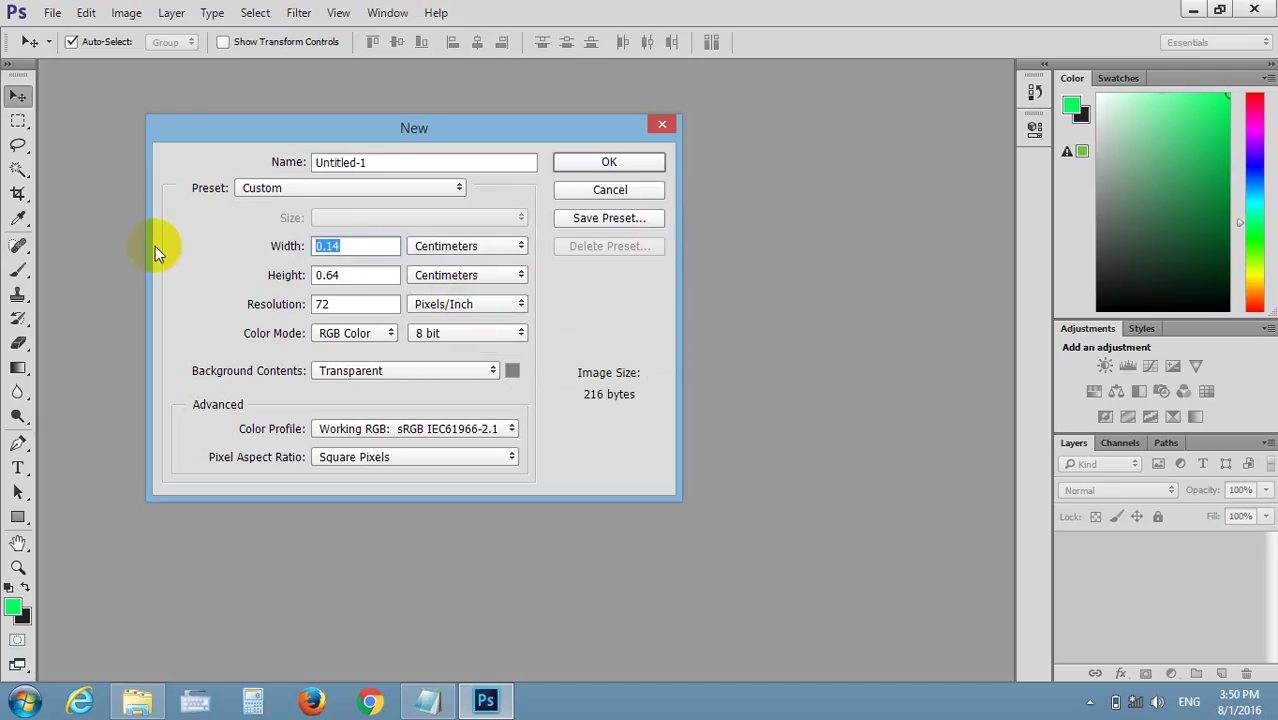
text(3.5)
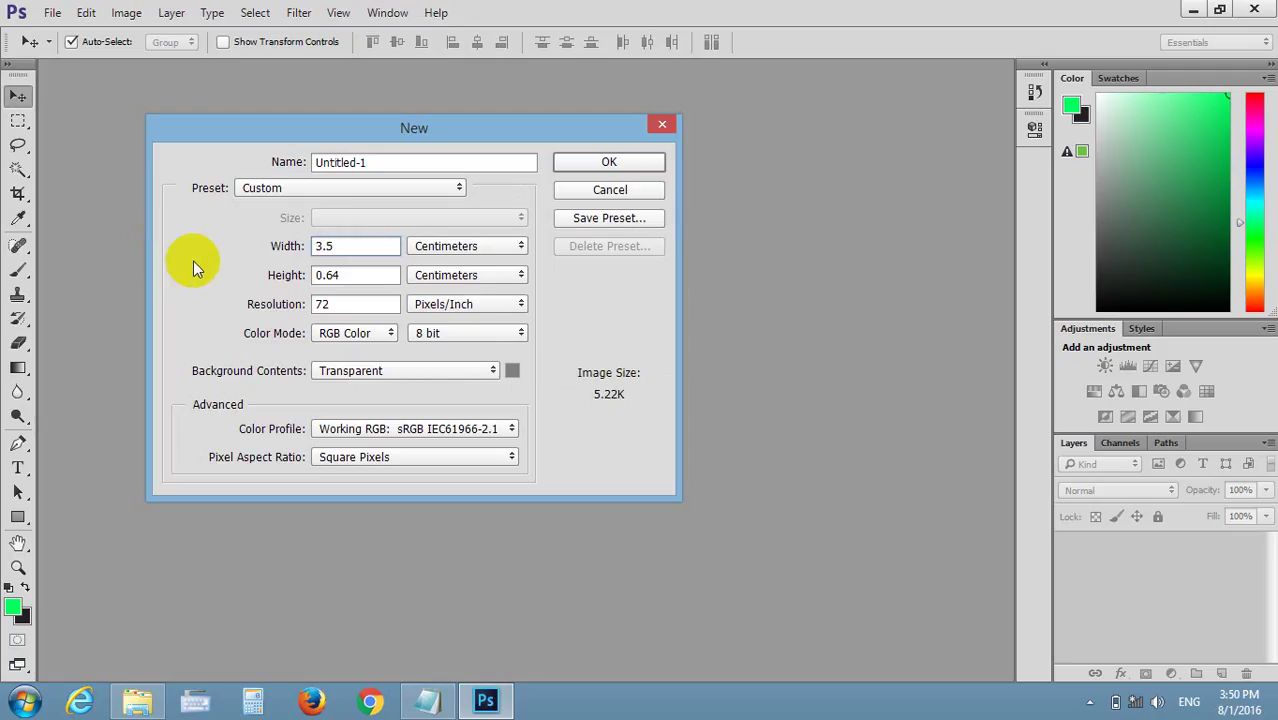
drag(365, 276, 277, 278)
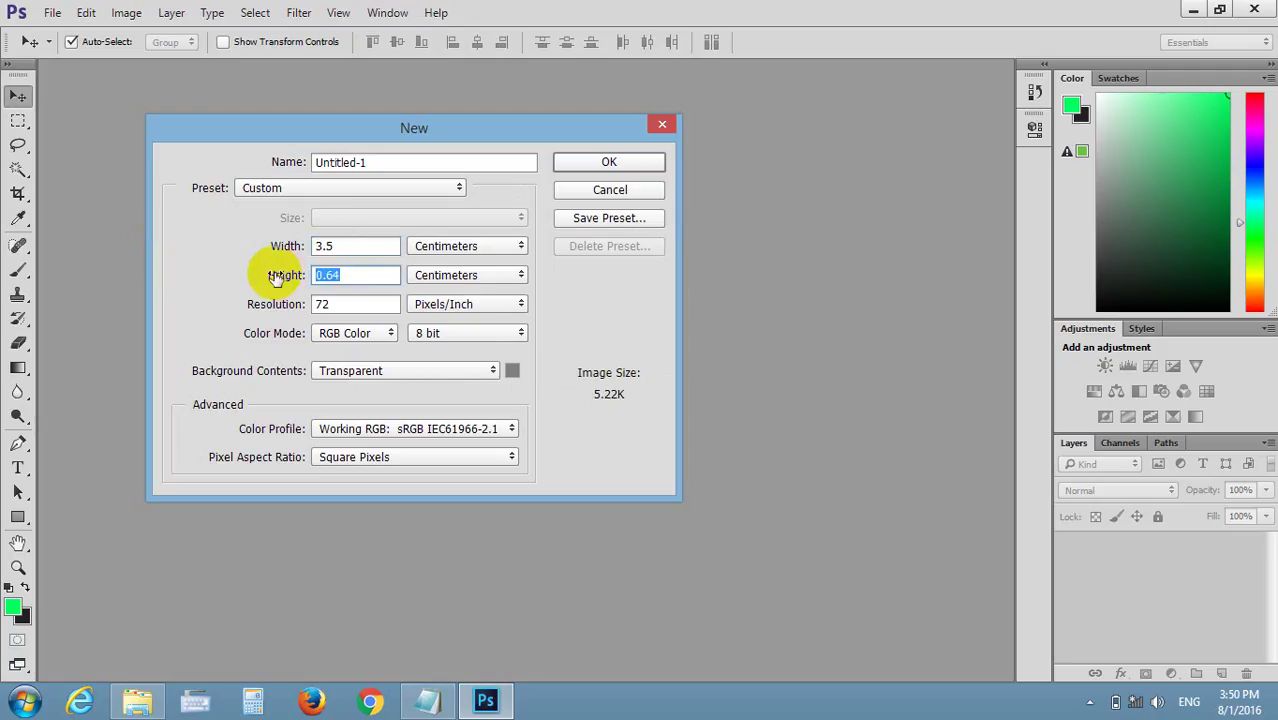
text(4.5)
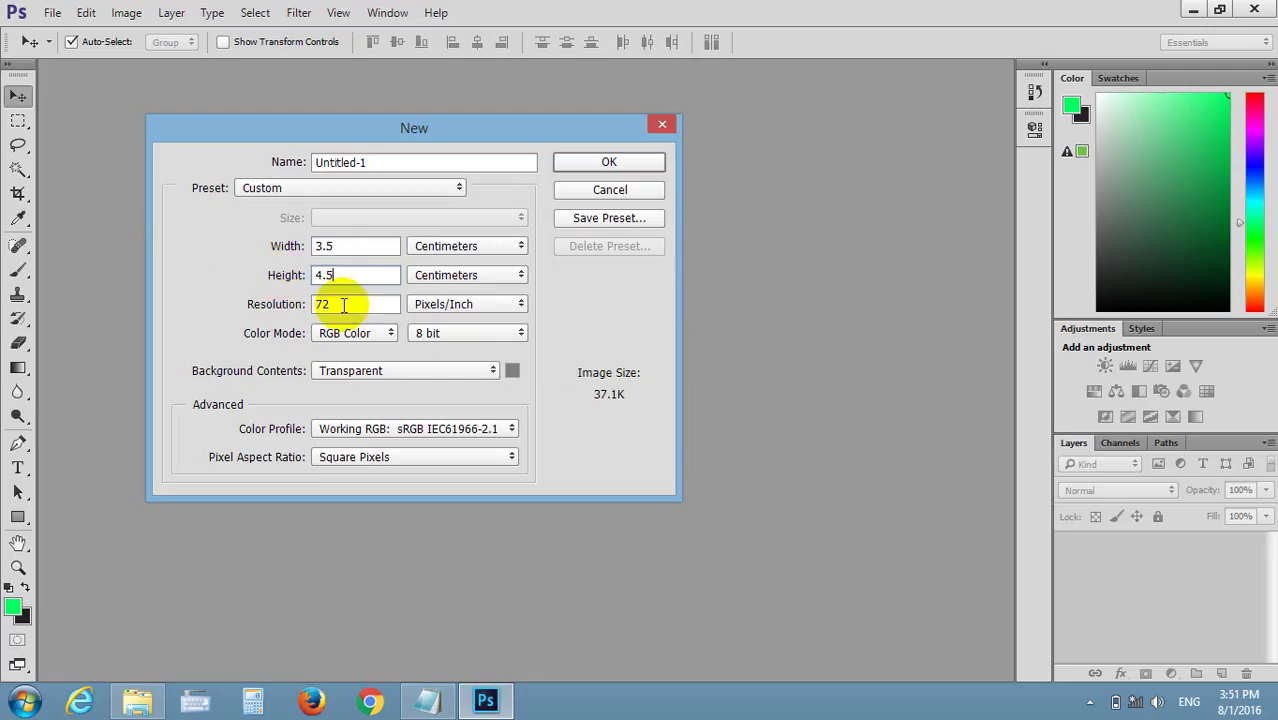
drag(345, 305, 205, 318)
text(300)
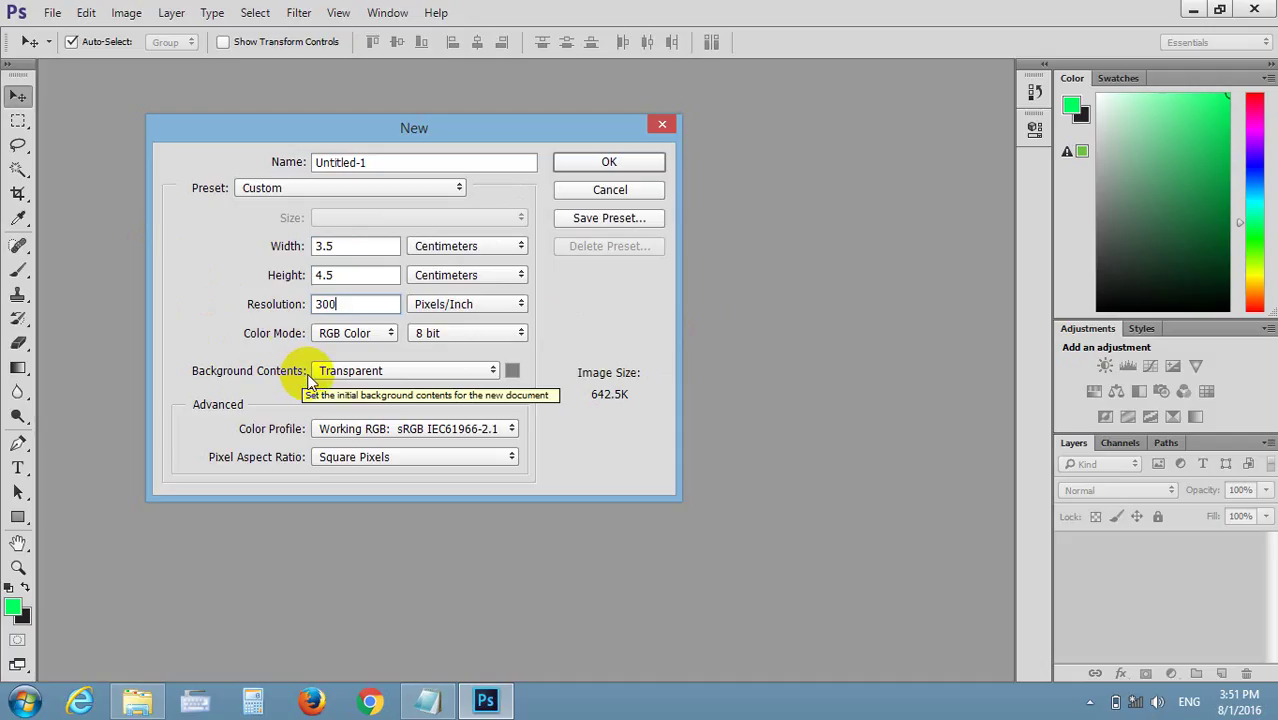
double_click(335, 273)
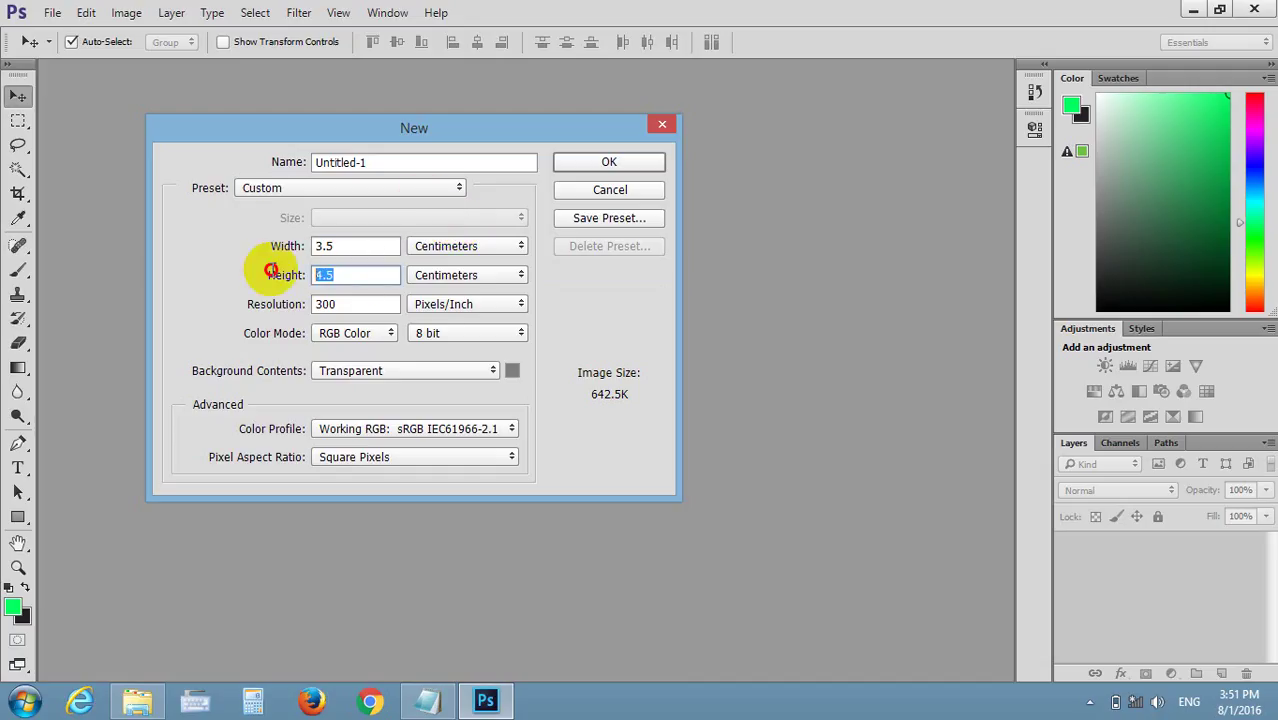
click(287, 246)
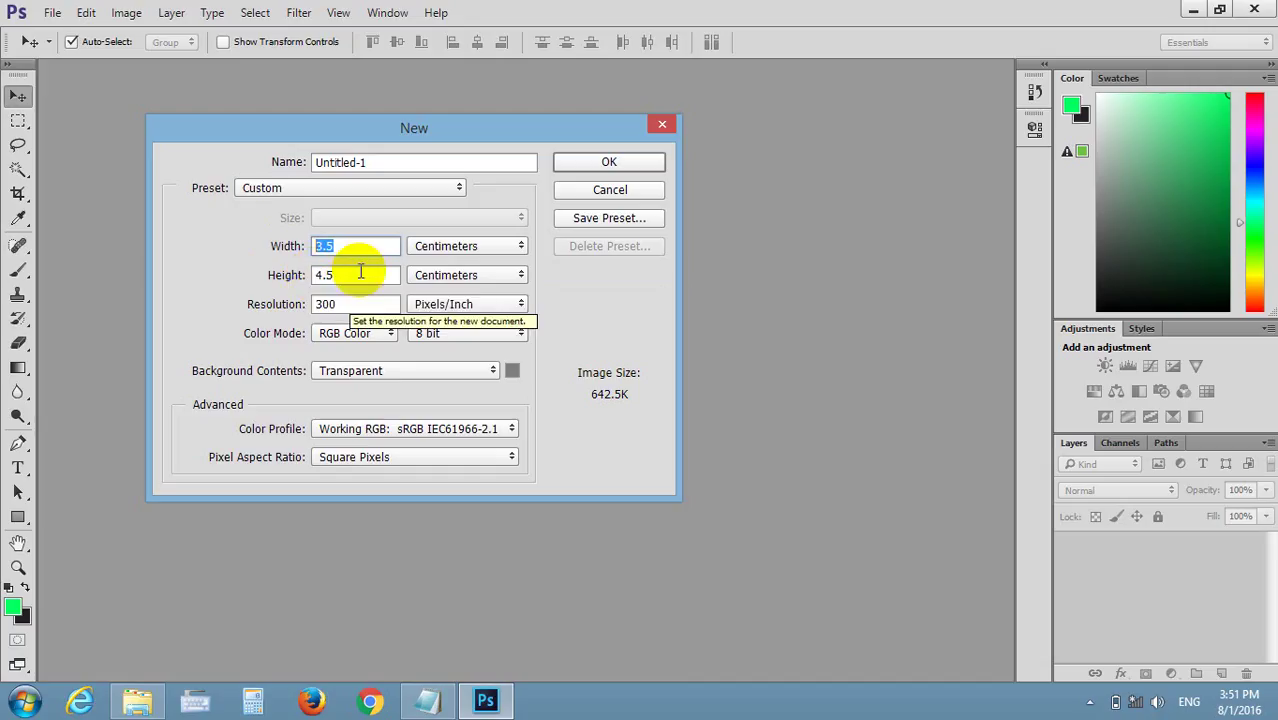
click(358, 268)
click(284, 275)
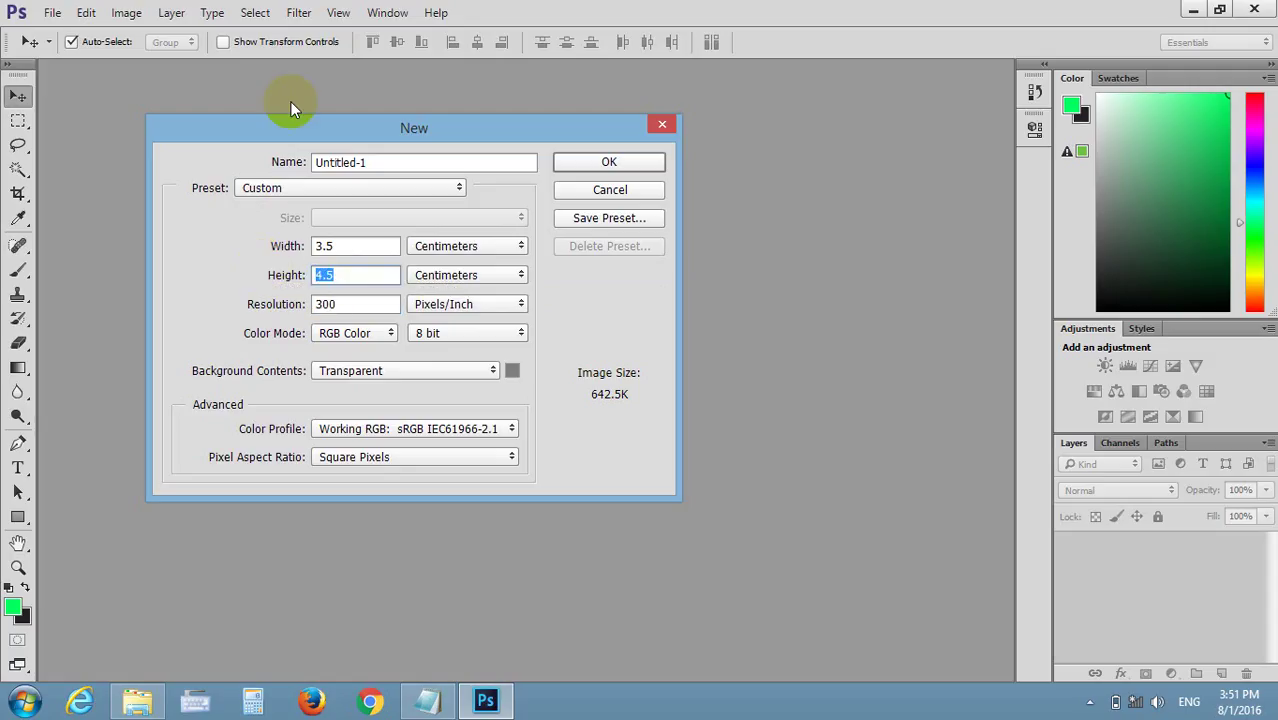
drag(340, 245, 282, 249)
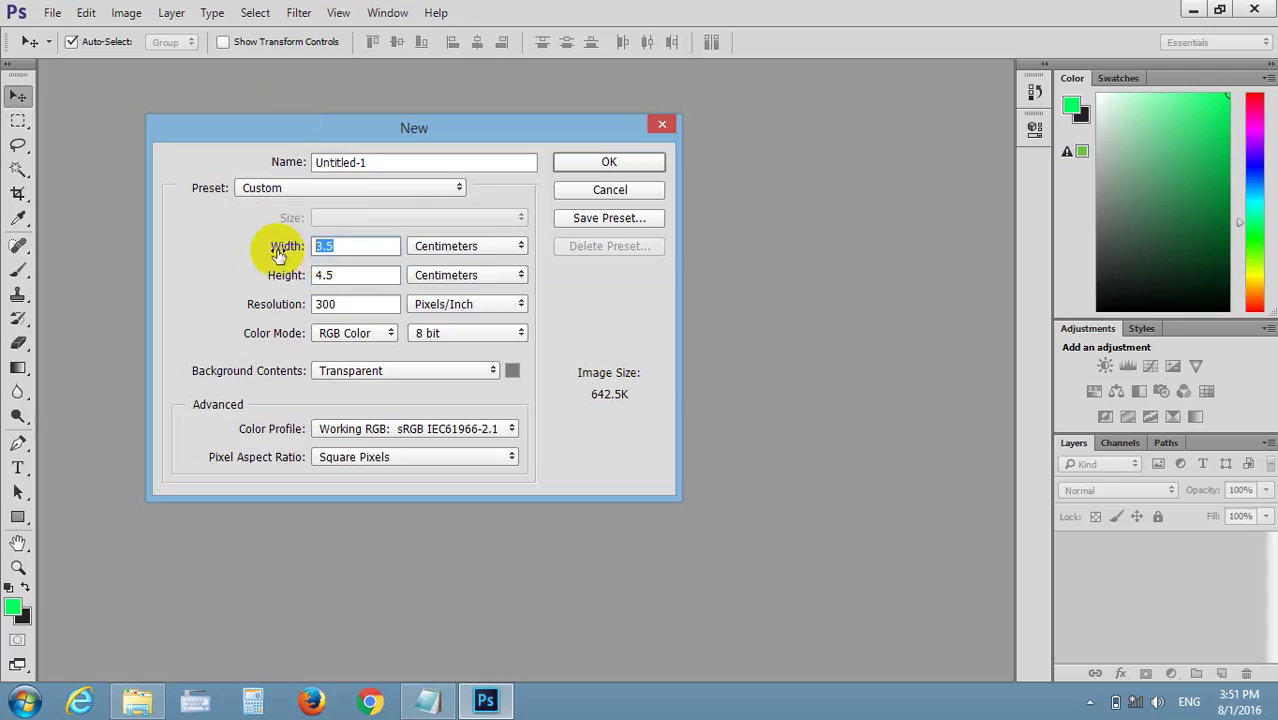
drag(350, 274, 300, 275)
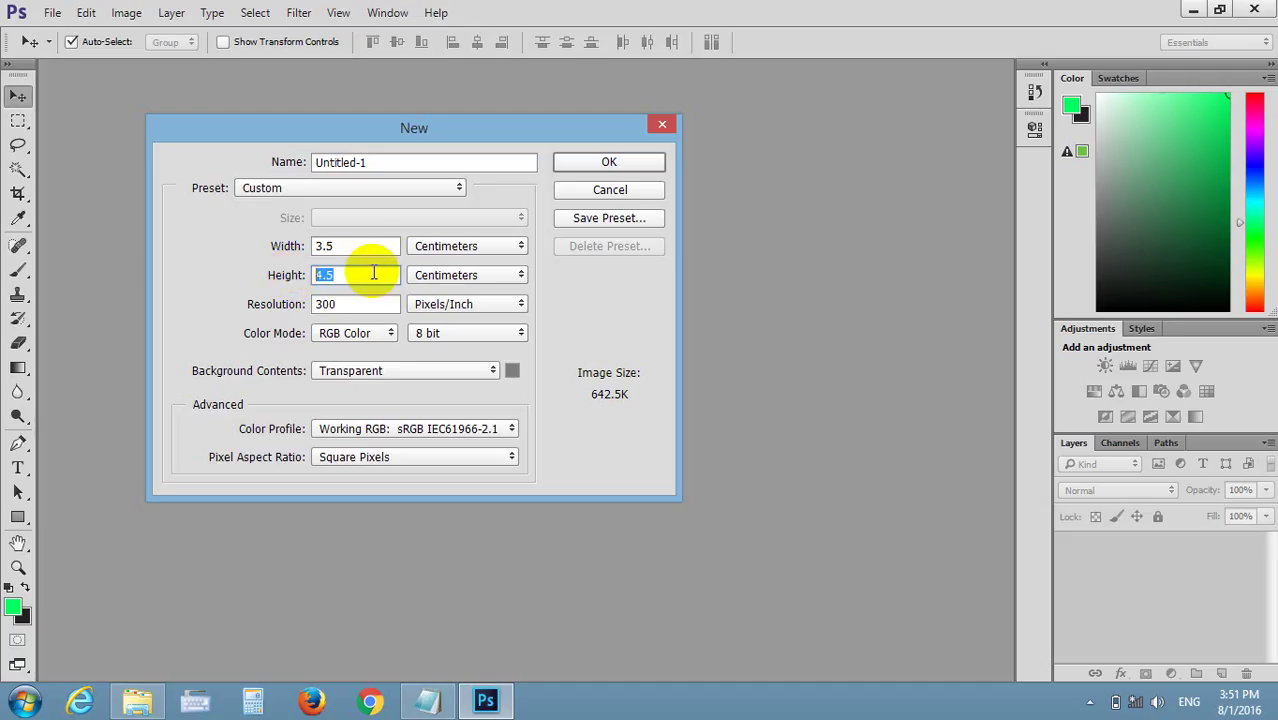
click(355, 273)
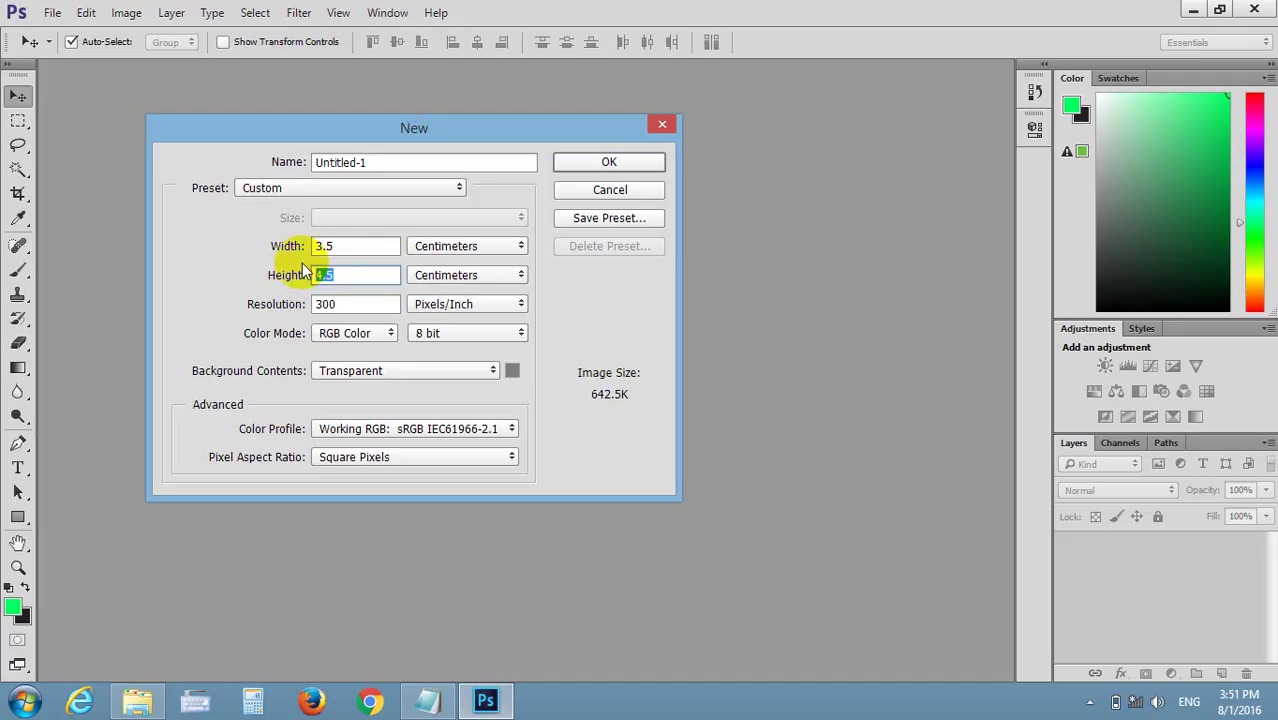
click(369, 240)
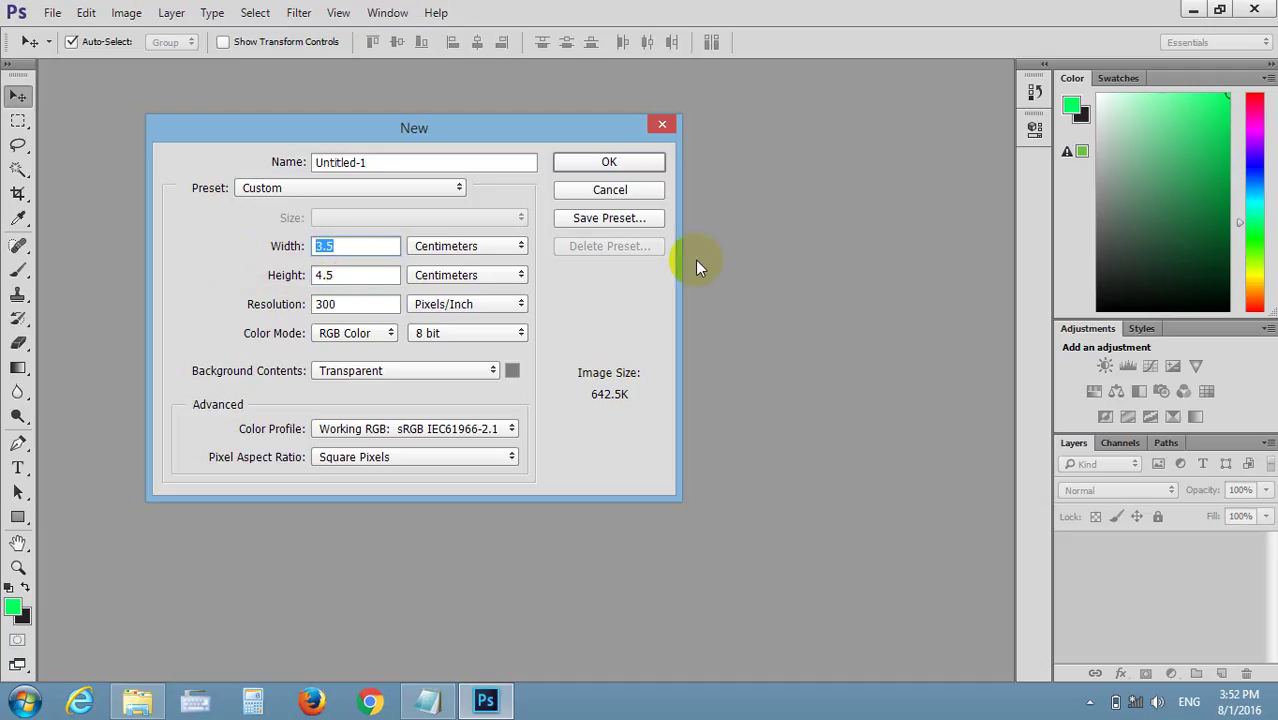
Save the 3.5 × 4.5 cm settings as preset '3X 4' and confirm it in the Preset list
click(627, 220)
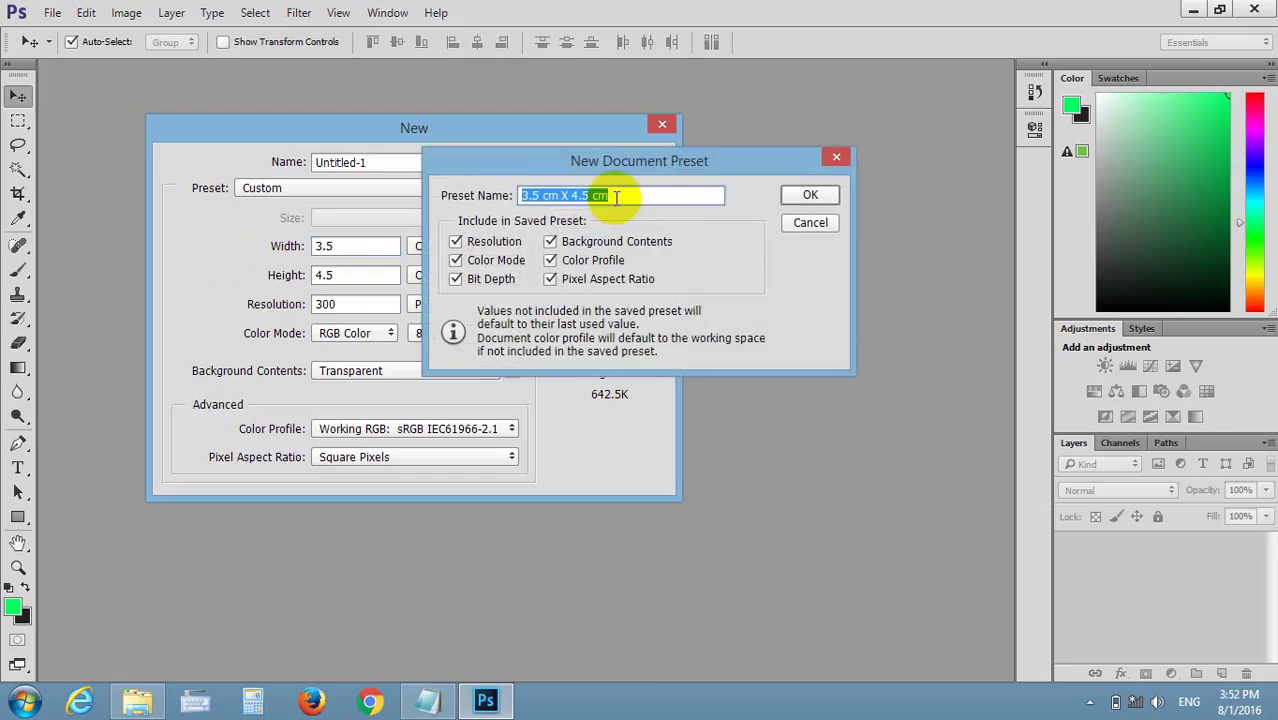
click(561, 196)
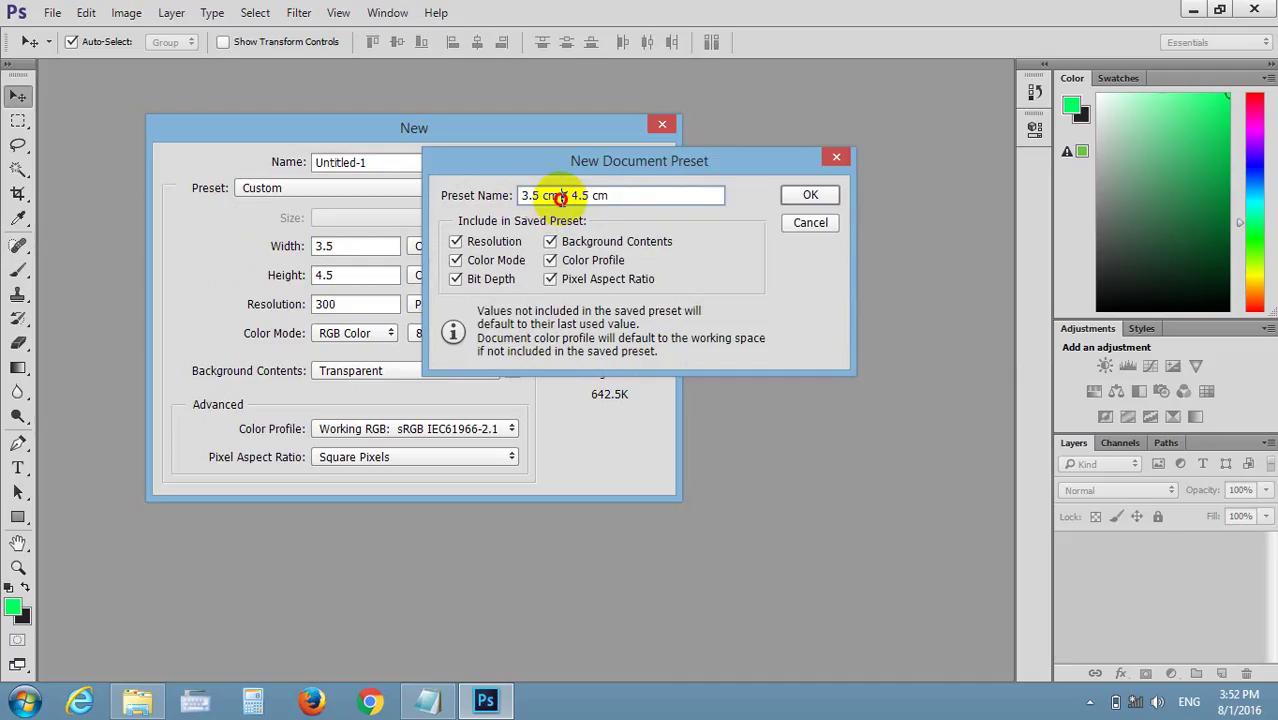
drag(561, 196, 522, 195)
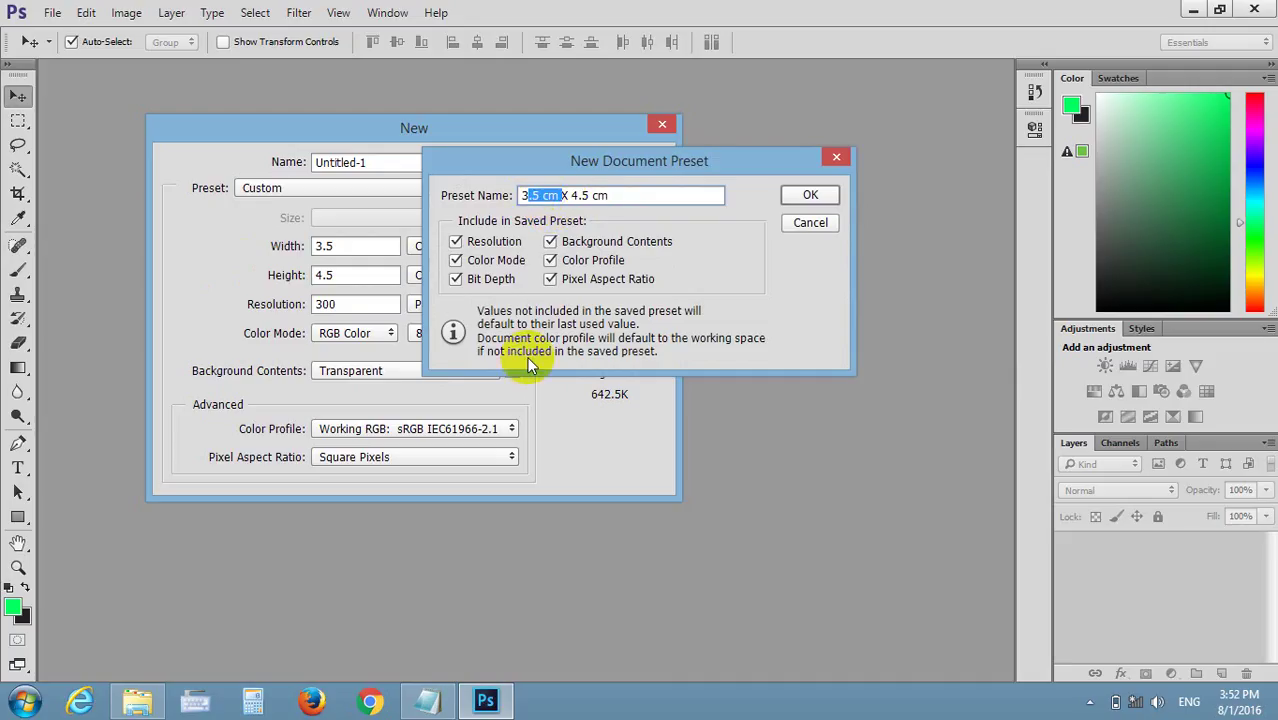
key(BackSpace)
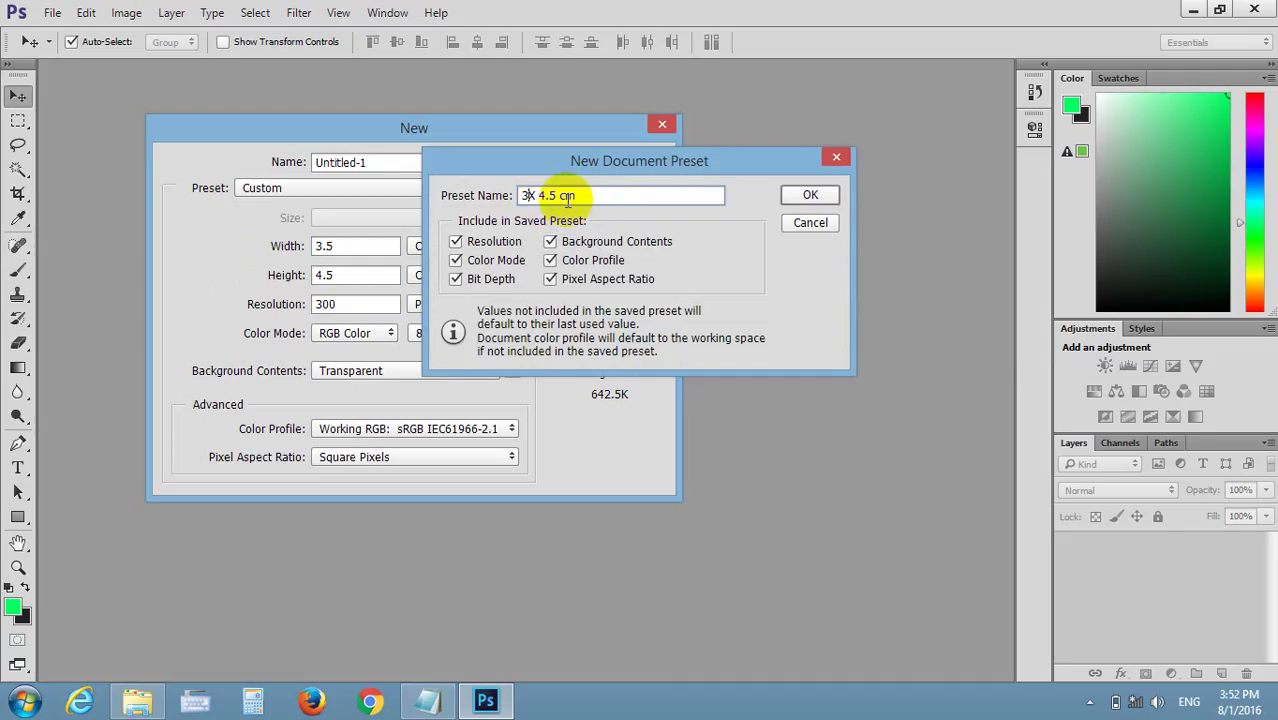
drag(572, 196, 548, 196)
key(BackSpace)
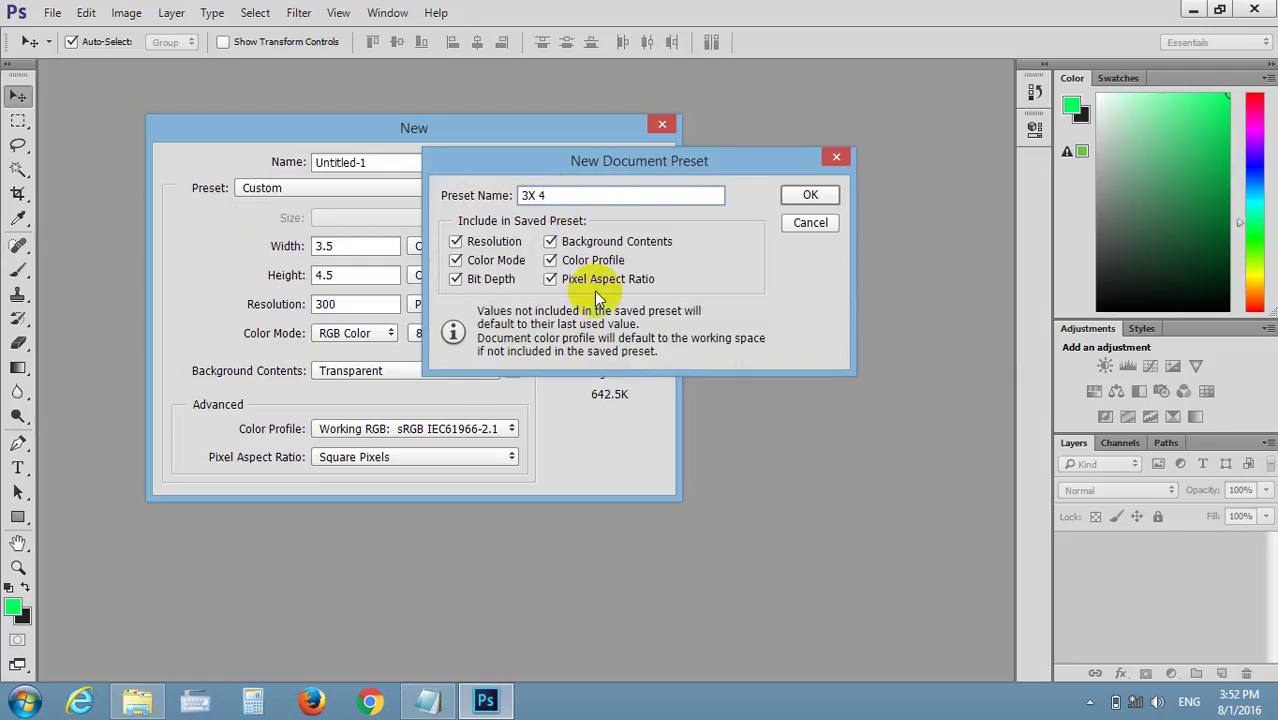
click(810, 195)
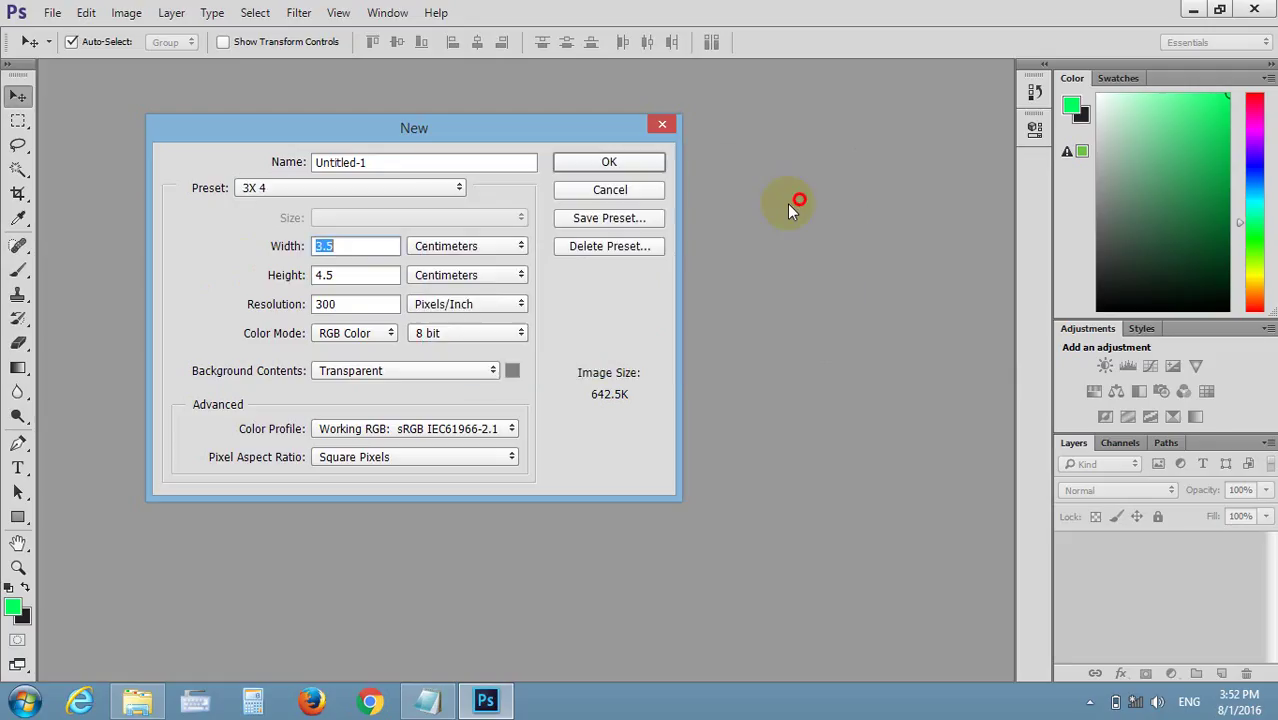
click(422, 187)
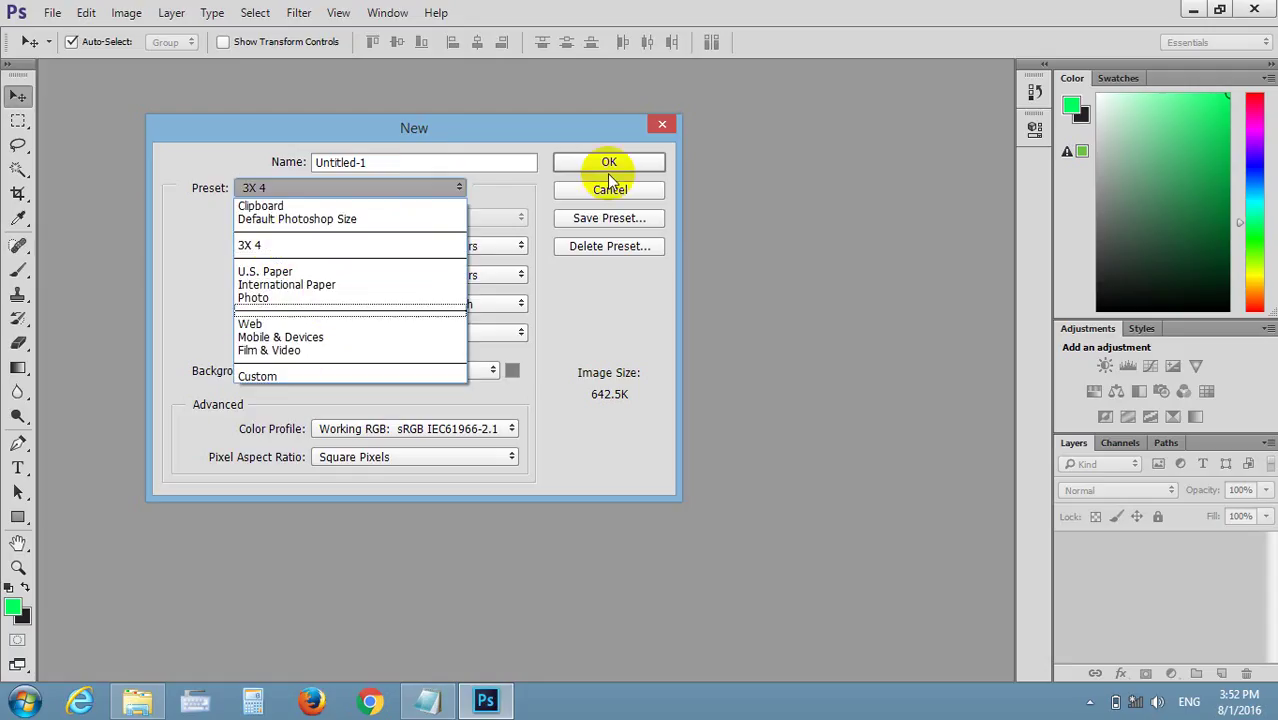
click(660, 127)
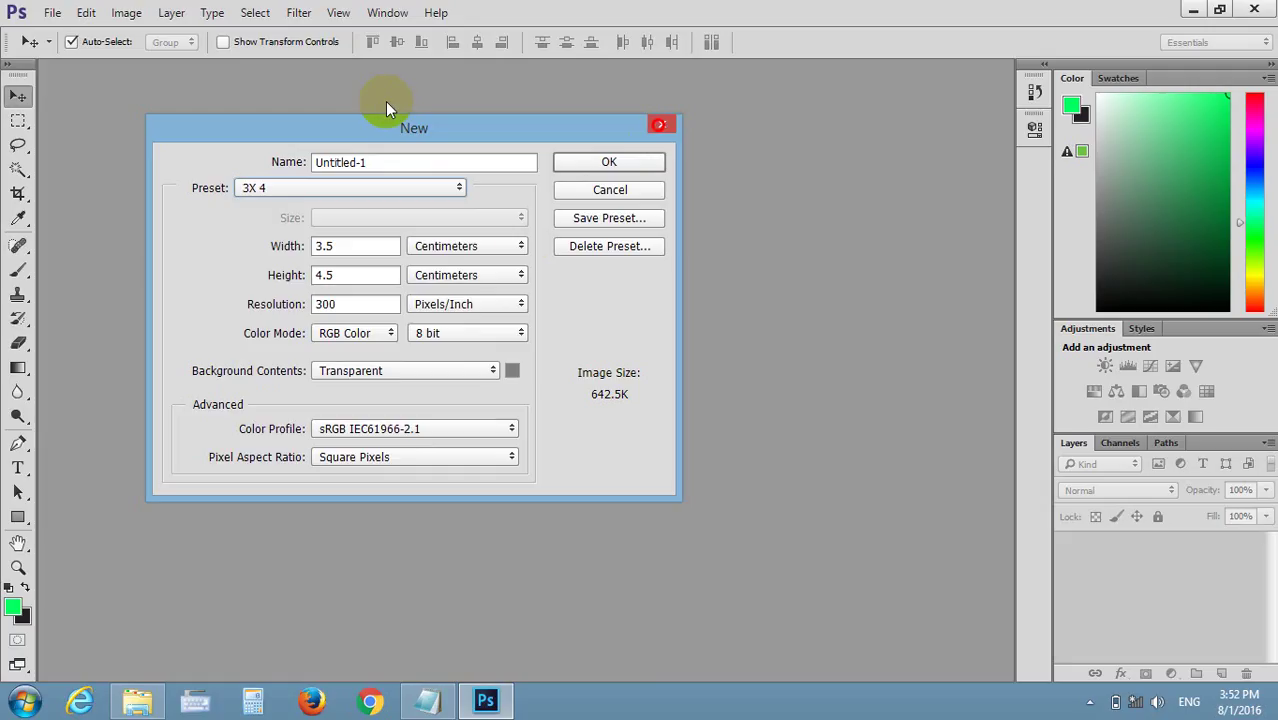
Create the document, close it, and bring up the New dialog again via File > New
click(625, 162)
click(233, 68)
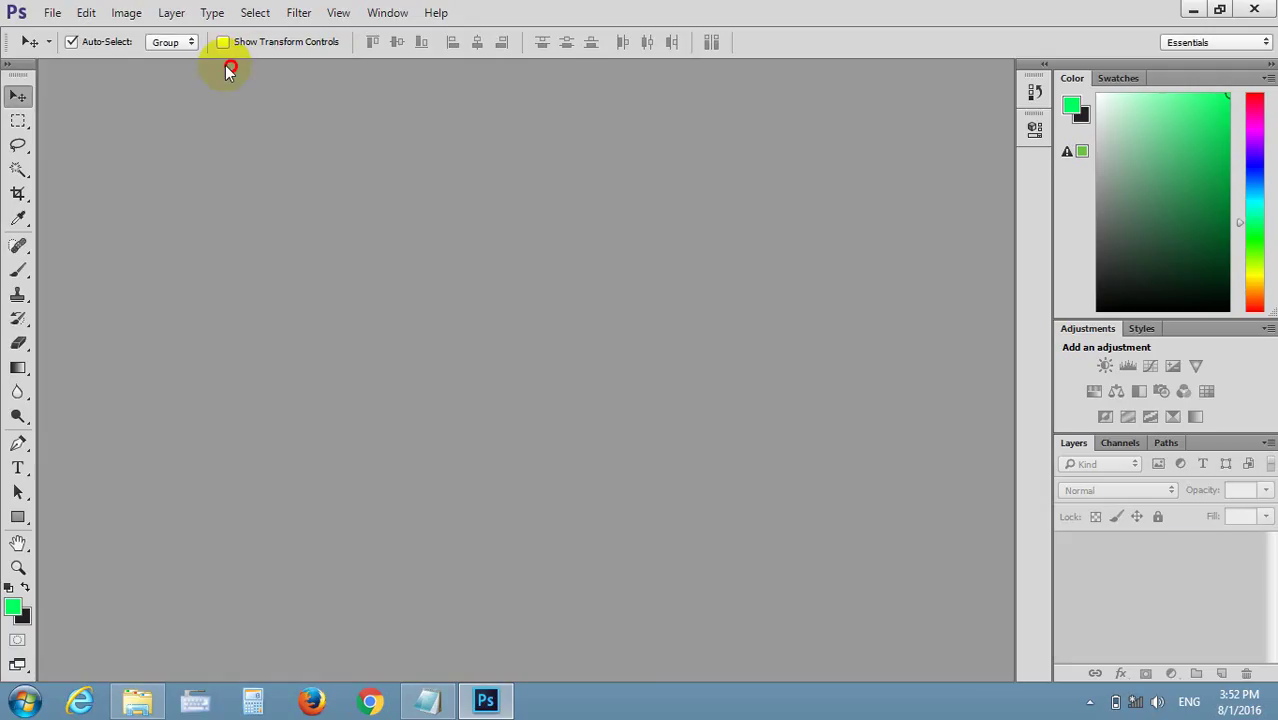
click(46, 13)
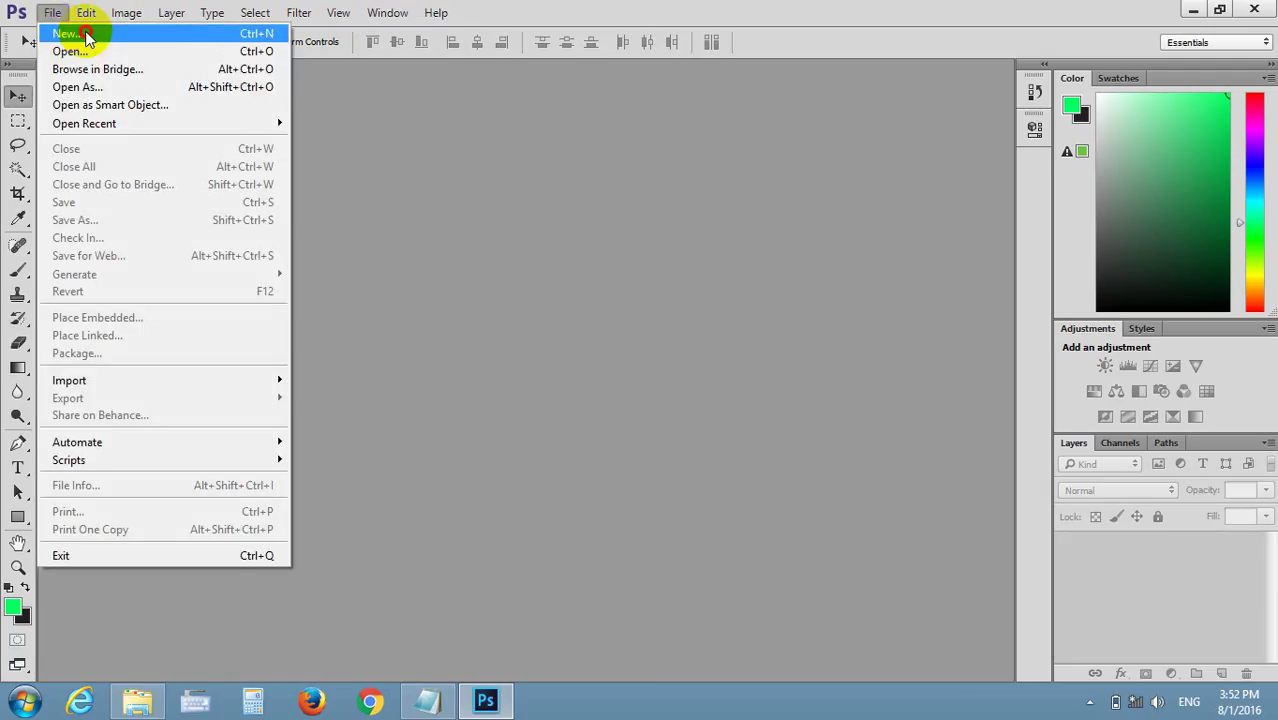
click(60, 32)
Apply the '3X 4' preset and move focus from Width to Height
click(379, 188)
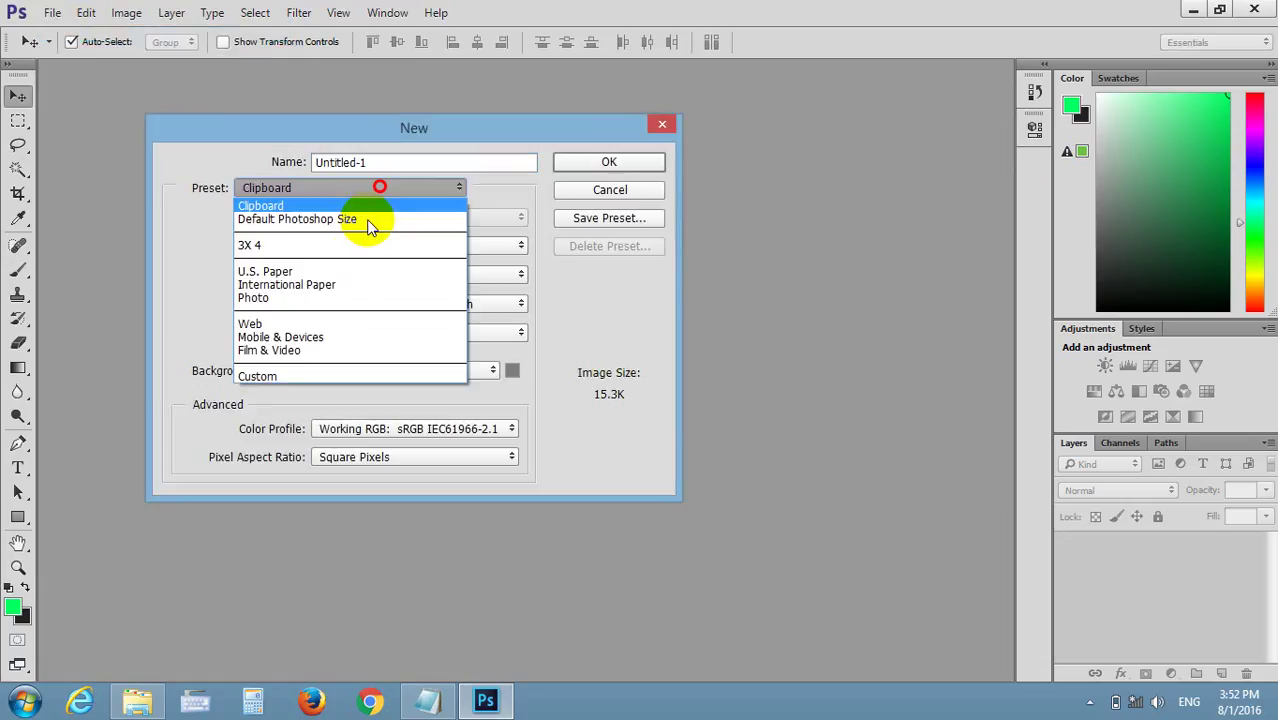
click(339, 243)
click(328, 245)
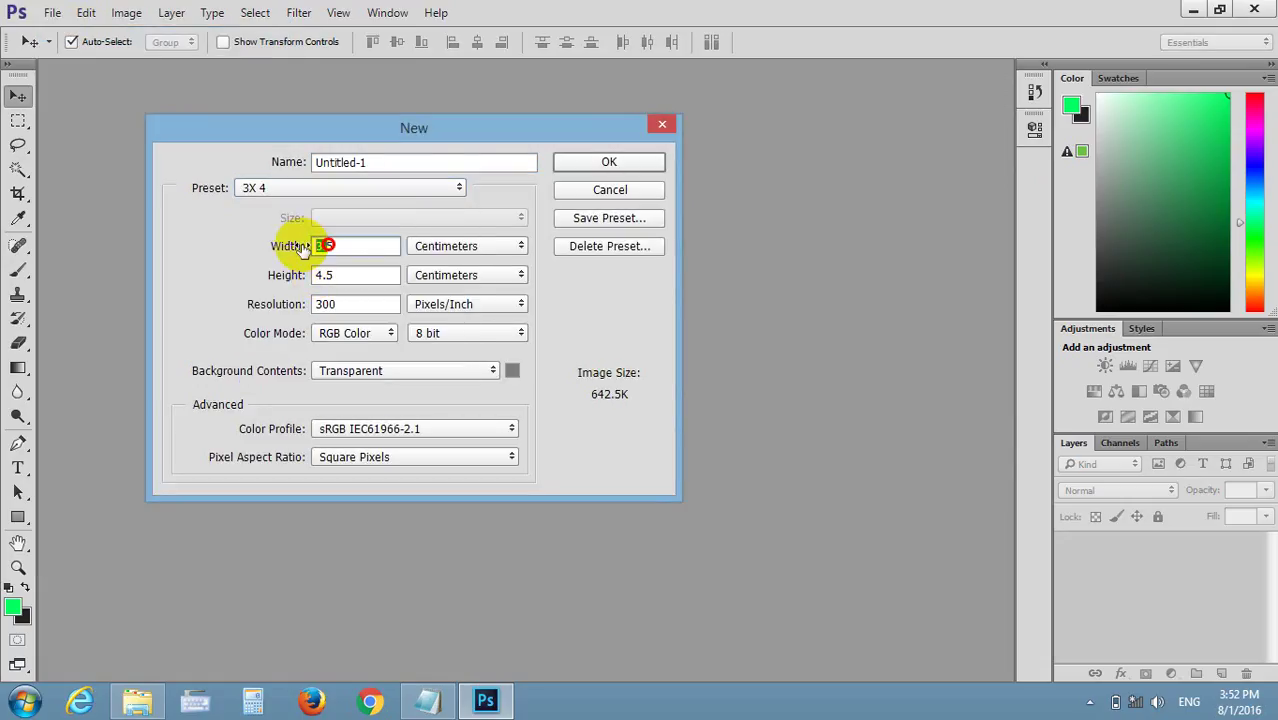
key(Tab)
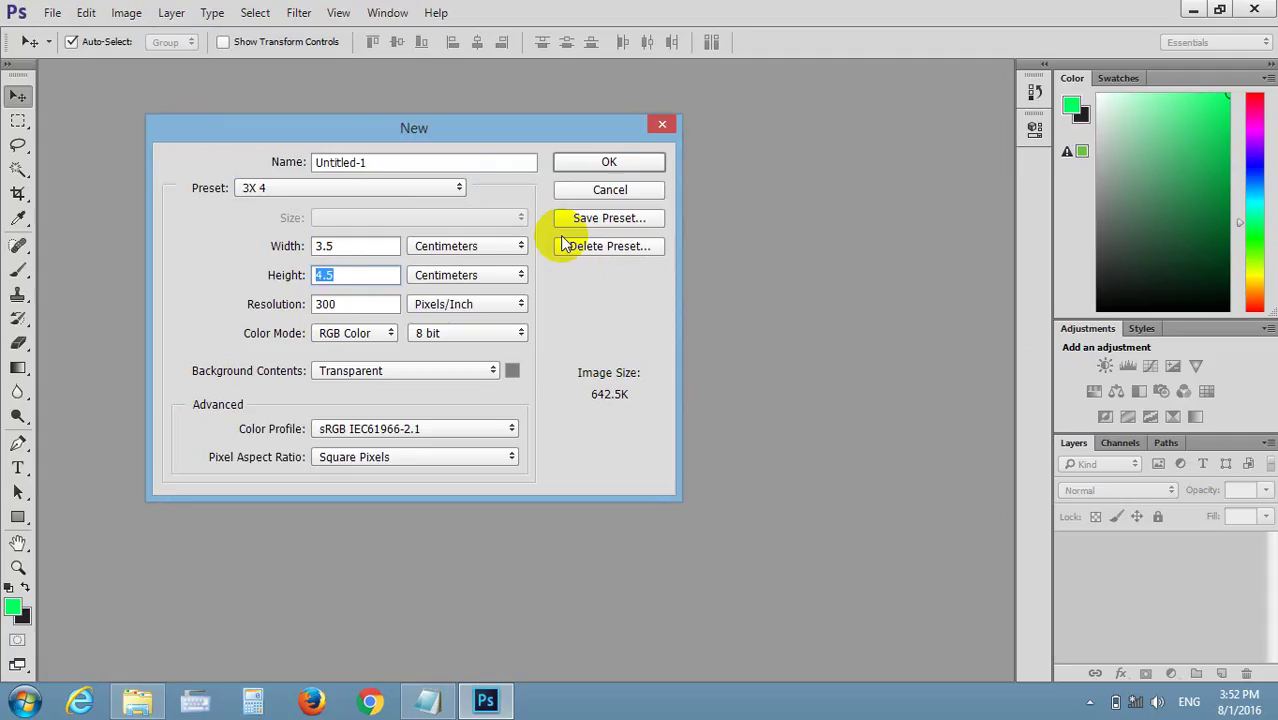
Replace the height with 3.5 cm and the width with 2.7 cm, keeping 300 pixels/inch
mouse_move(338, 245)
mouse_down()
mouse_move(312, 245)
mouse_move(308, 274)
mouse_up()
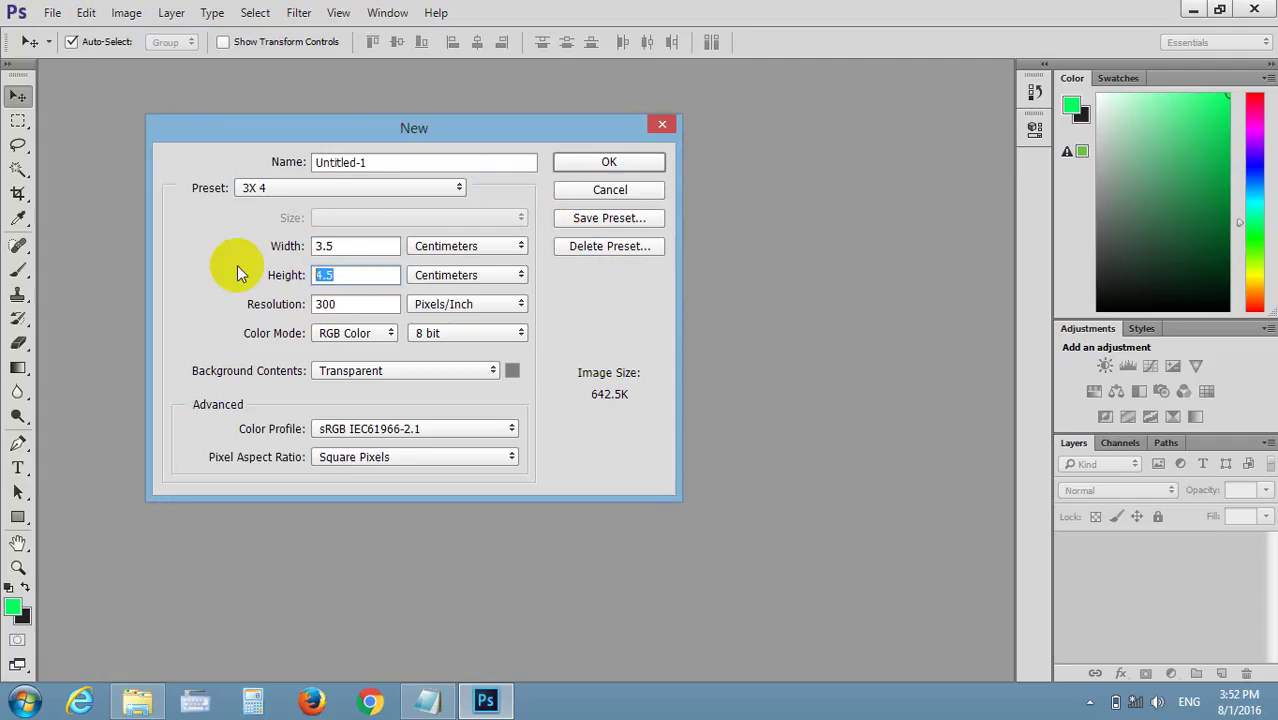
text(3.5)
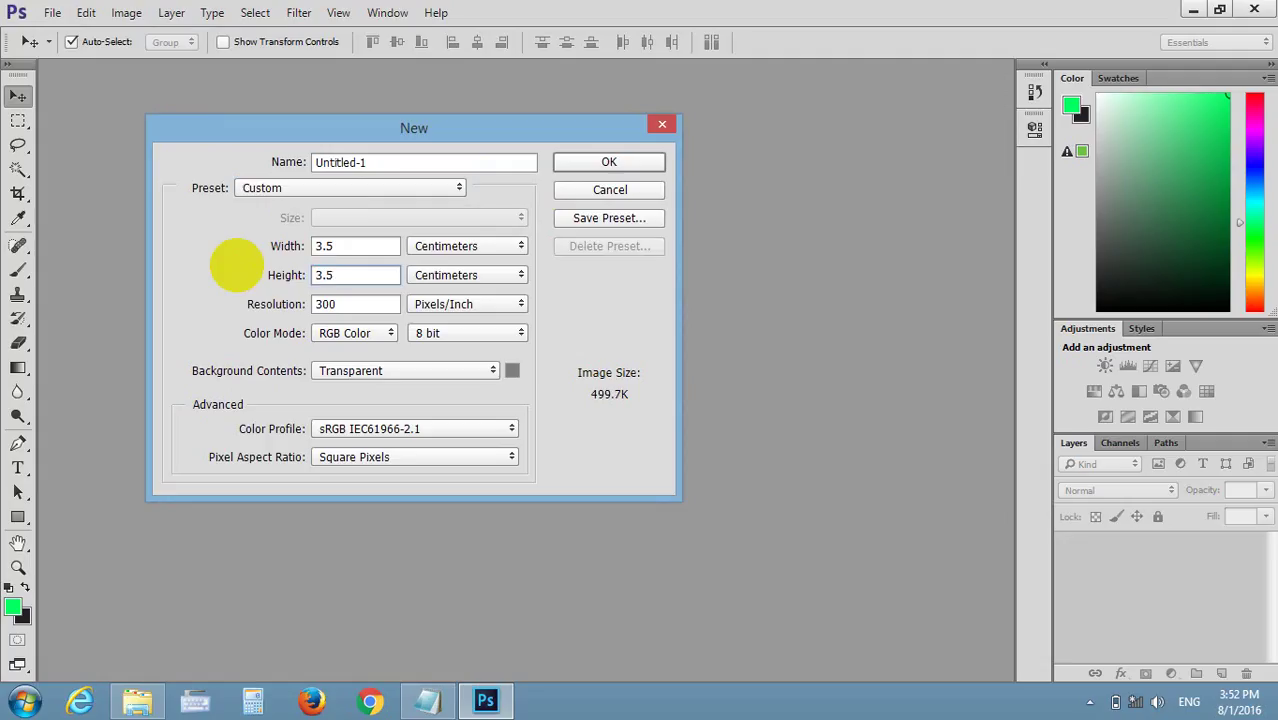
drag(336, 245, 271, 245)
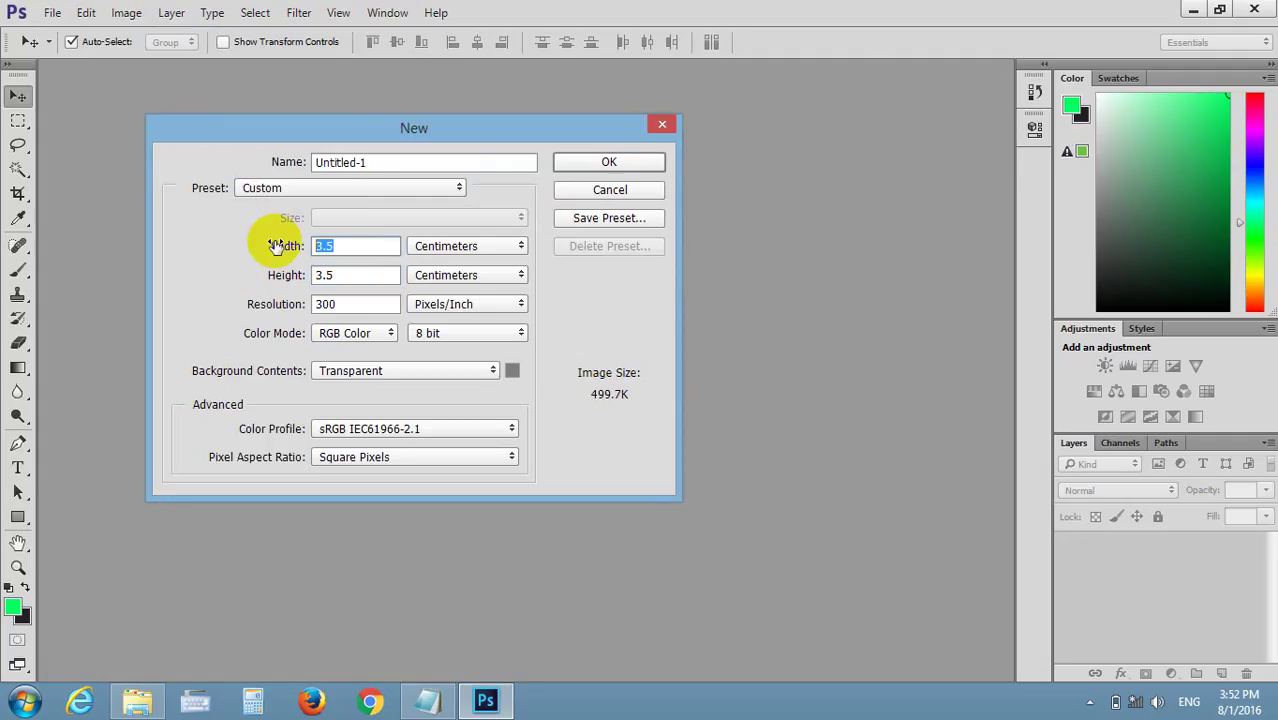
text(2.)
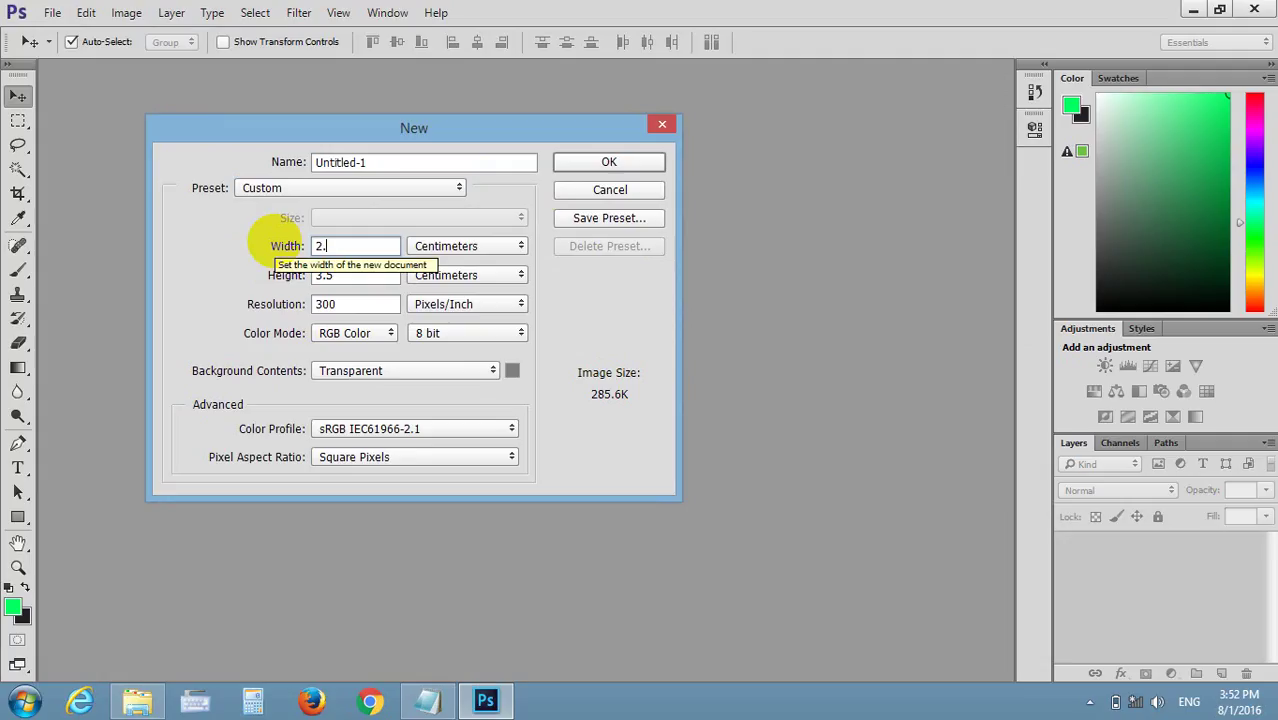
text(7)
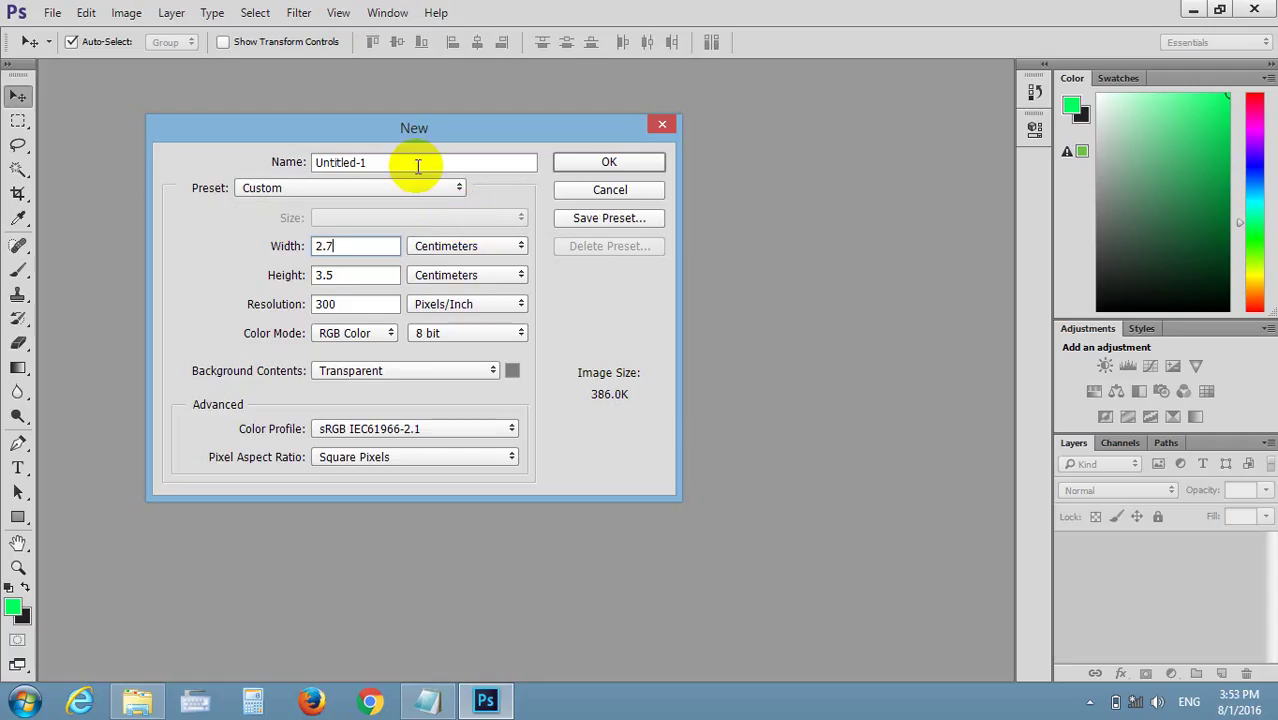
double_click(374, 160)
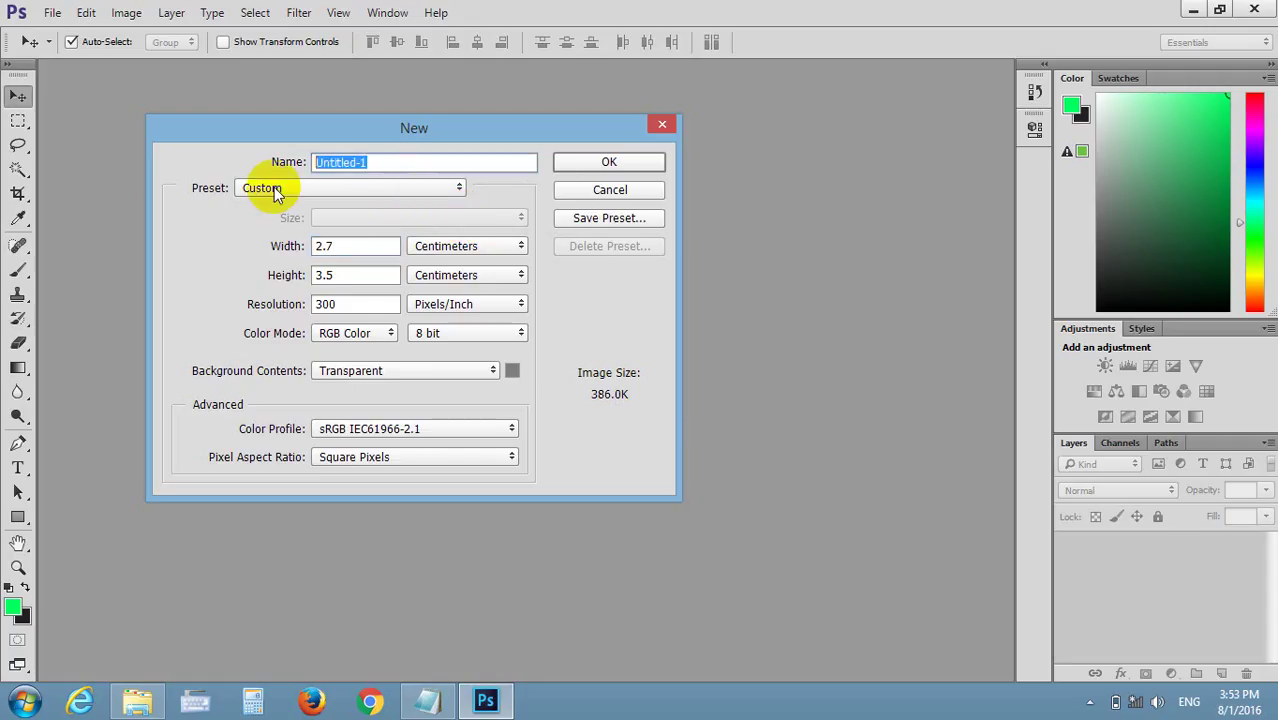
Save a preset named '3x4', replacing the suggested preset name
click(638, 219)
key(BackSpace)
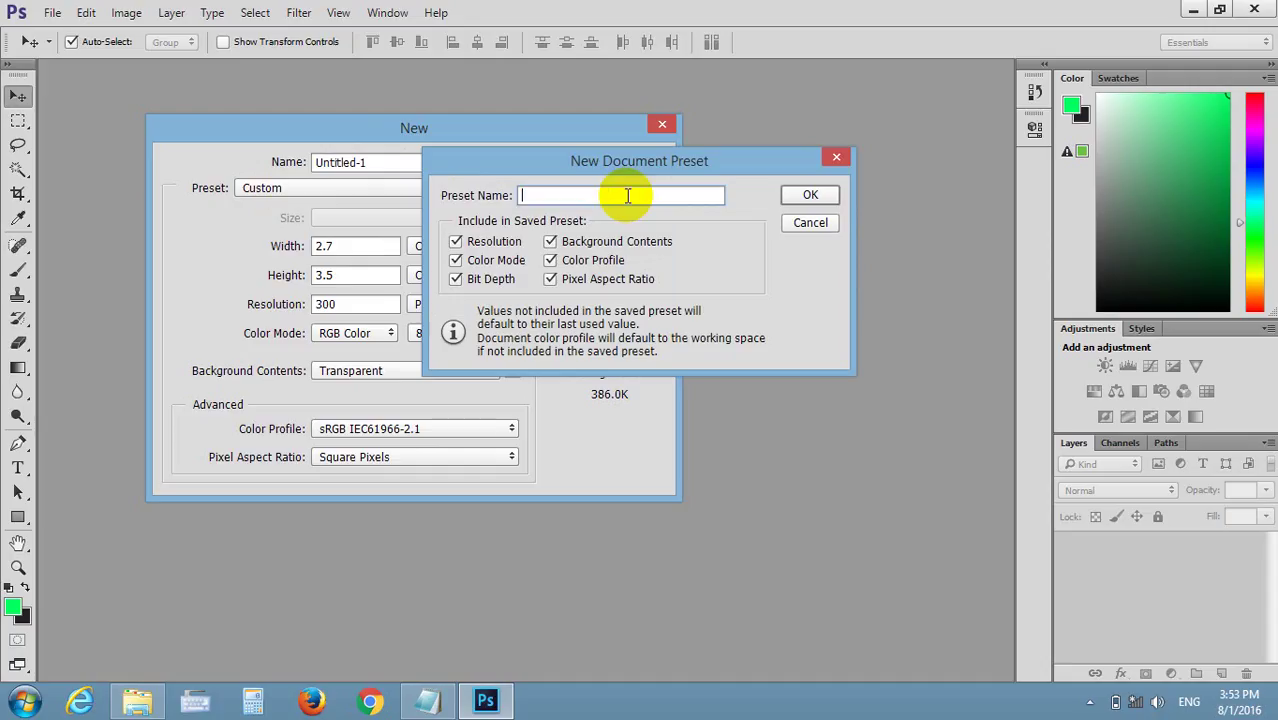
text(3)
text(x4)
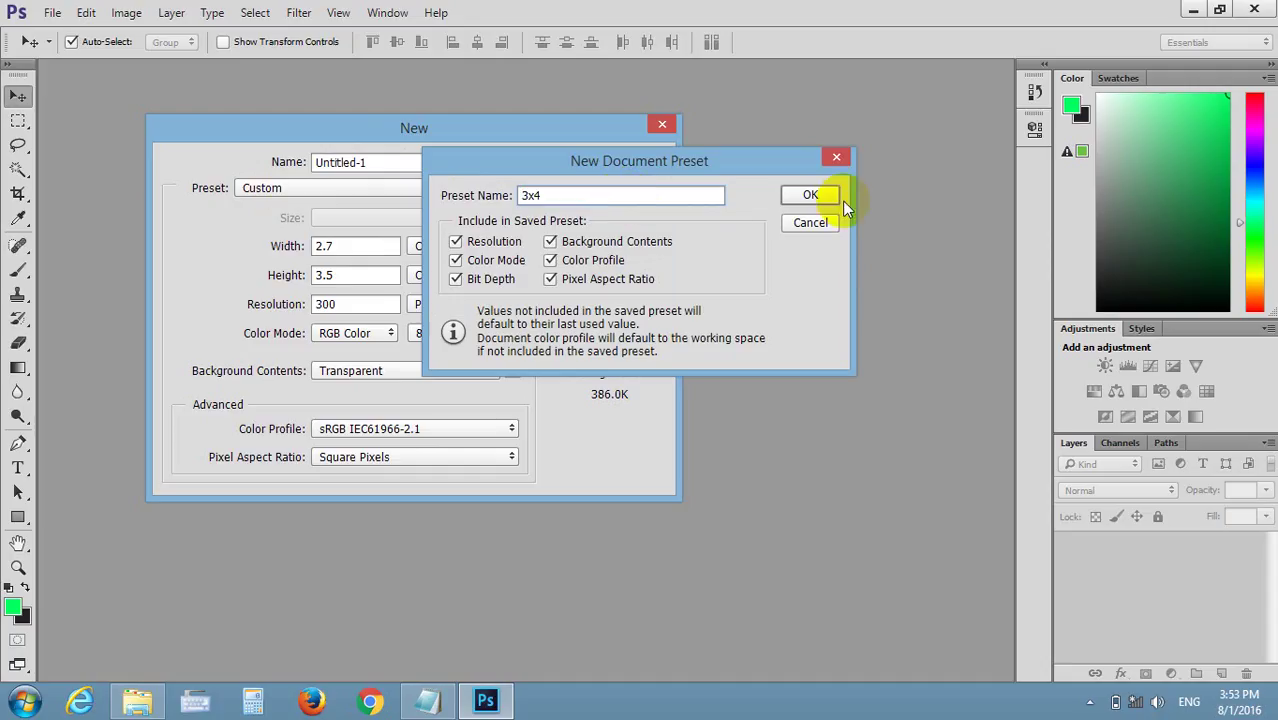
click(824, 196)
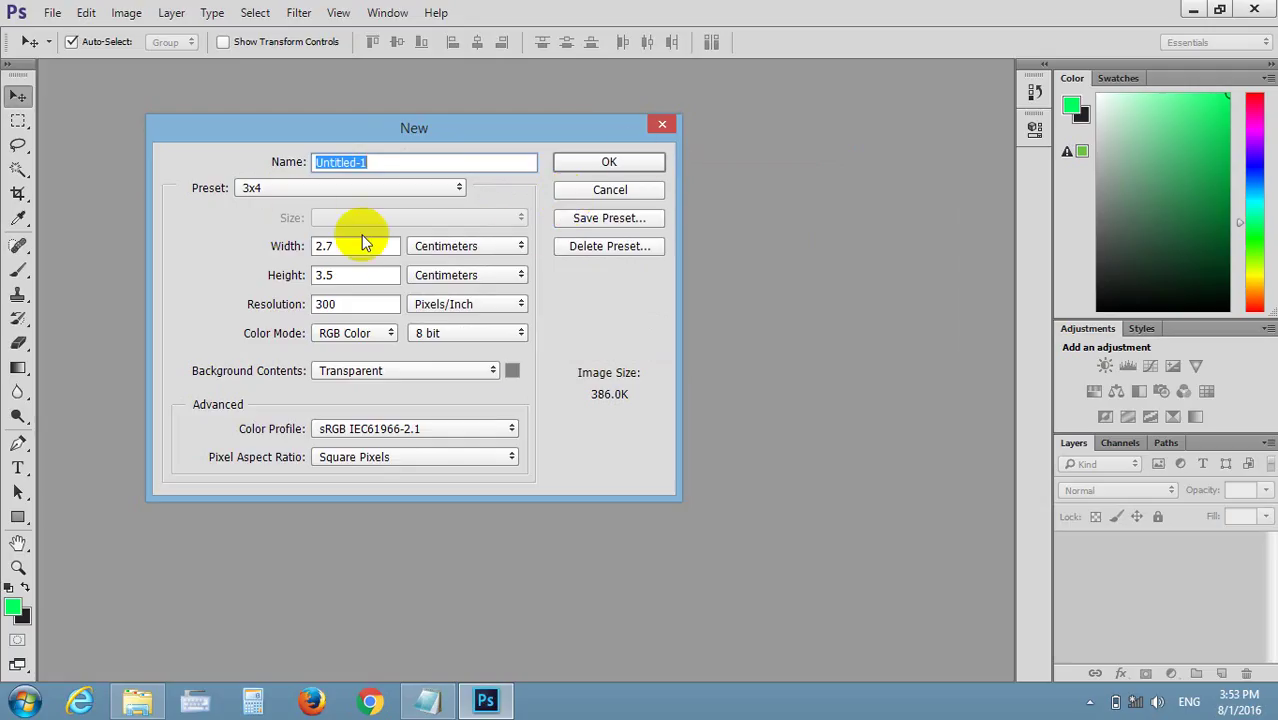
Change the document size to 3.5 cm wide by 4.5 cm high
double_click(337, 248)
text(3)
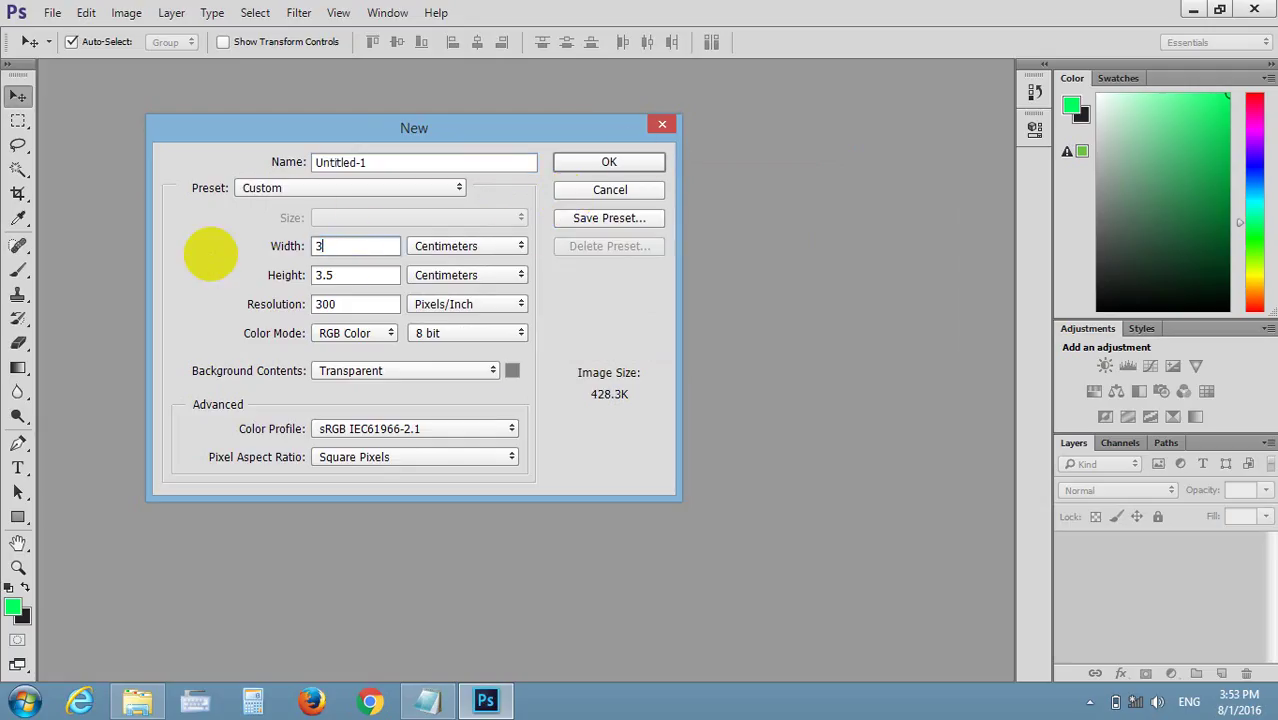
text(.5)
double_click(334, 276)
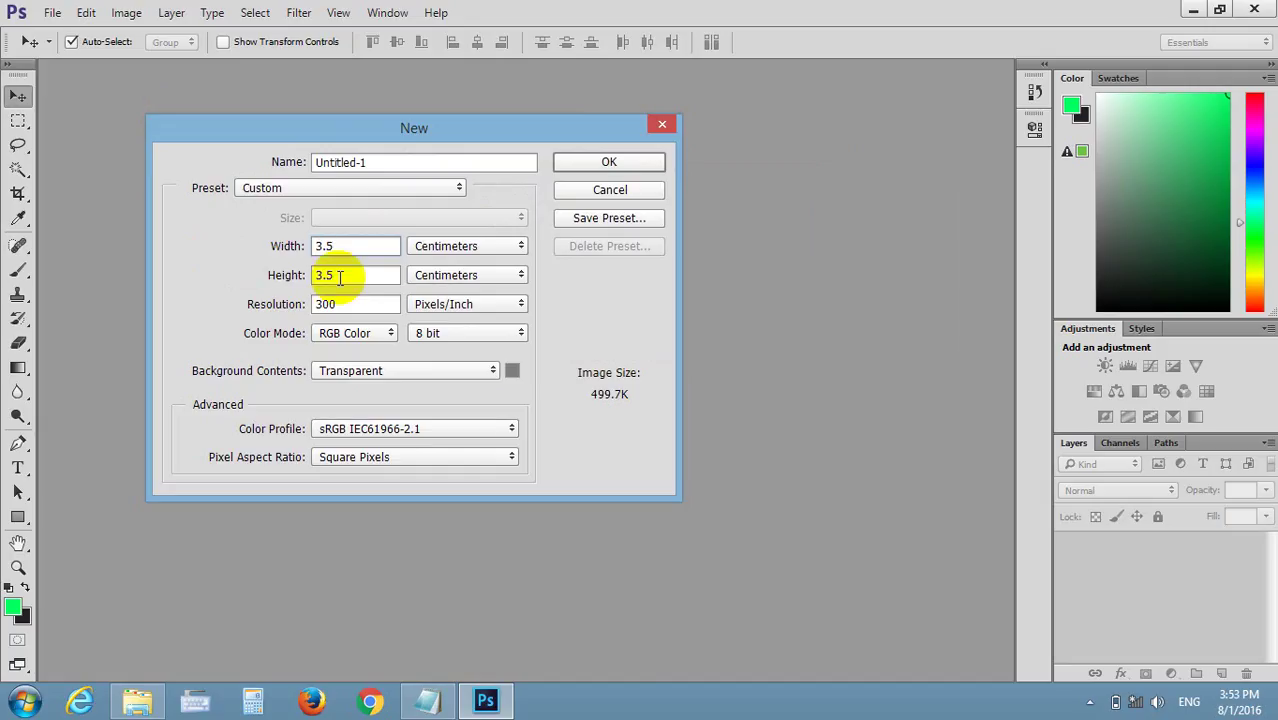
text(4.)
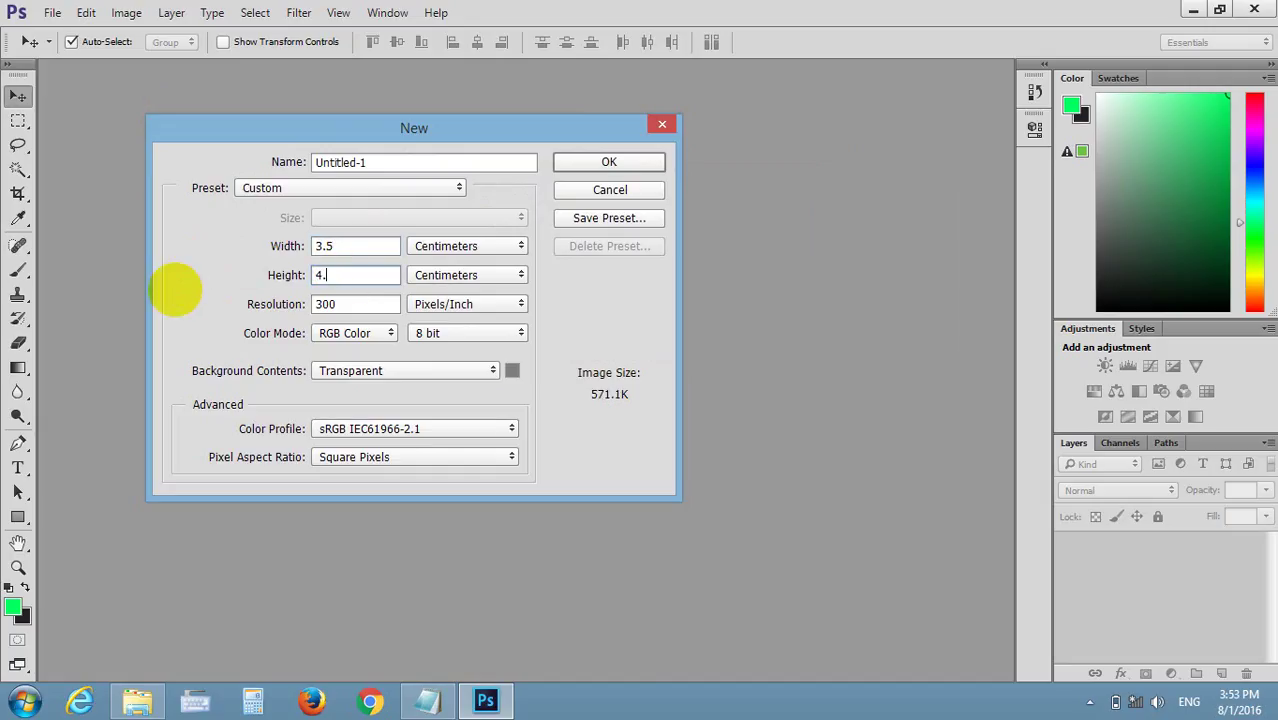
text(5)
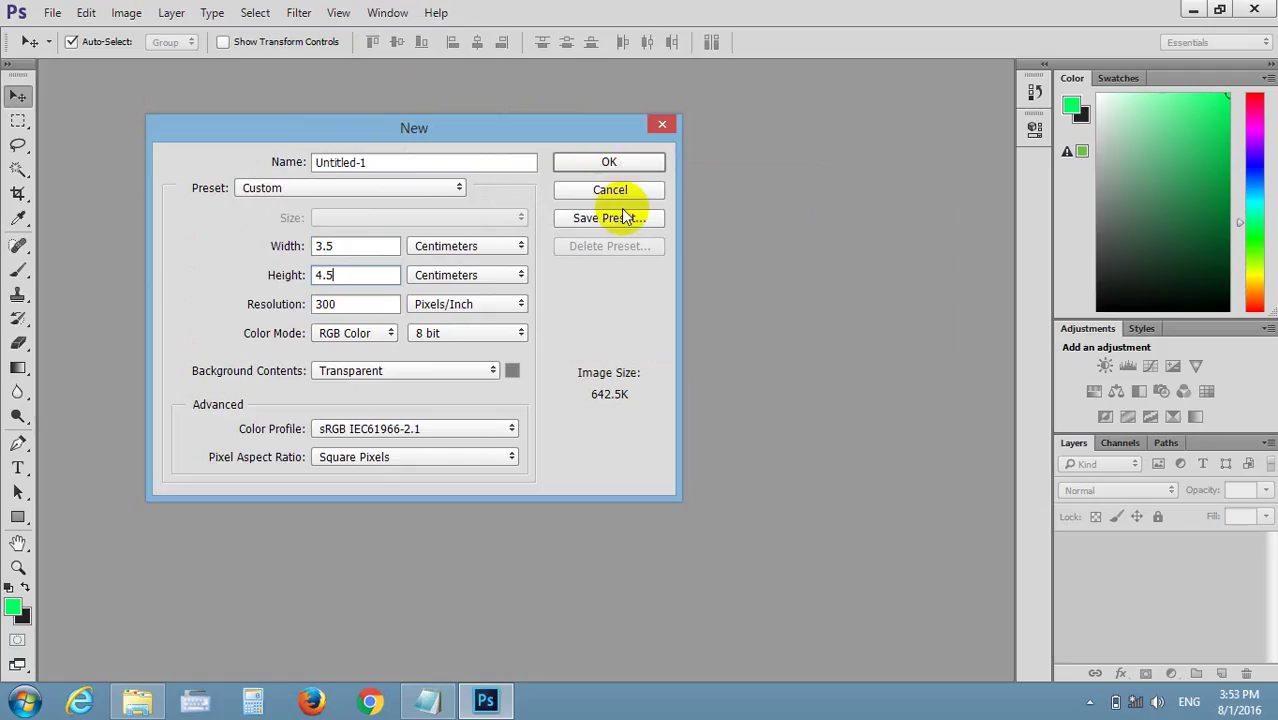
Save these settings as a new preset named '4x6'
click(619, 216)
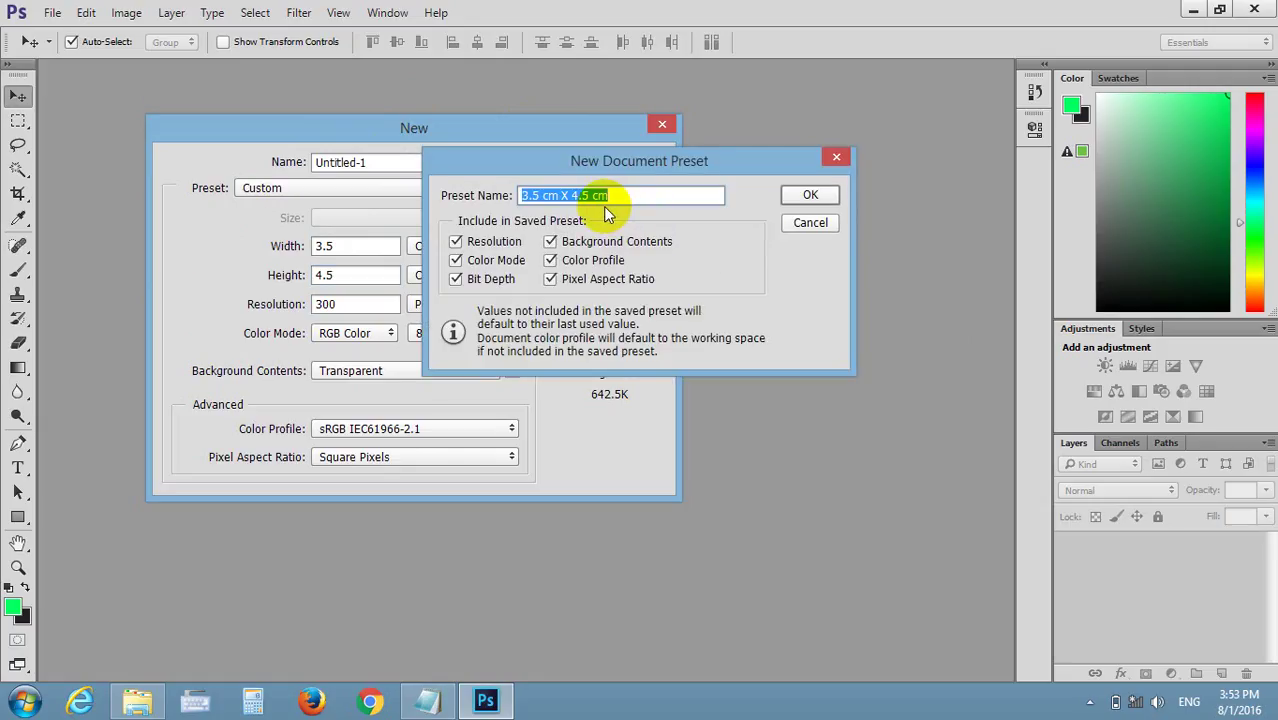
text(4x6)
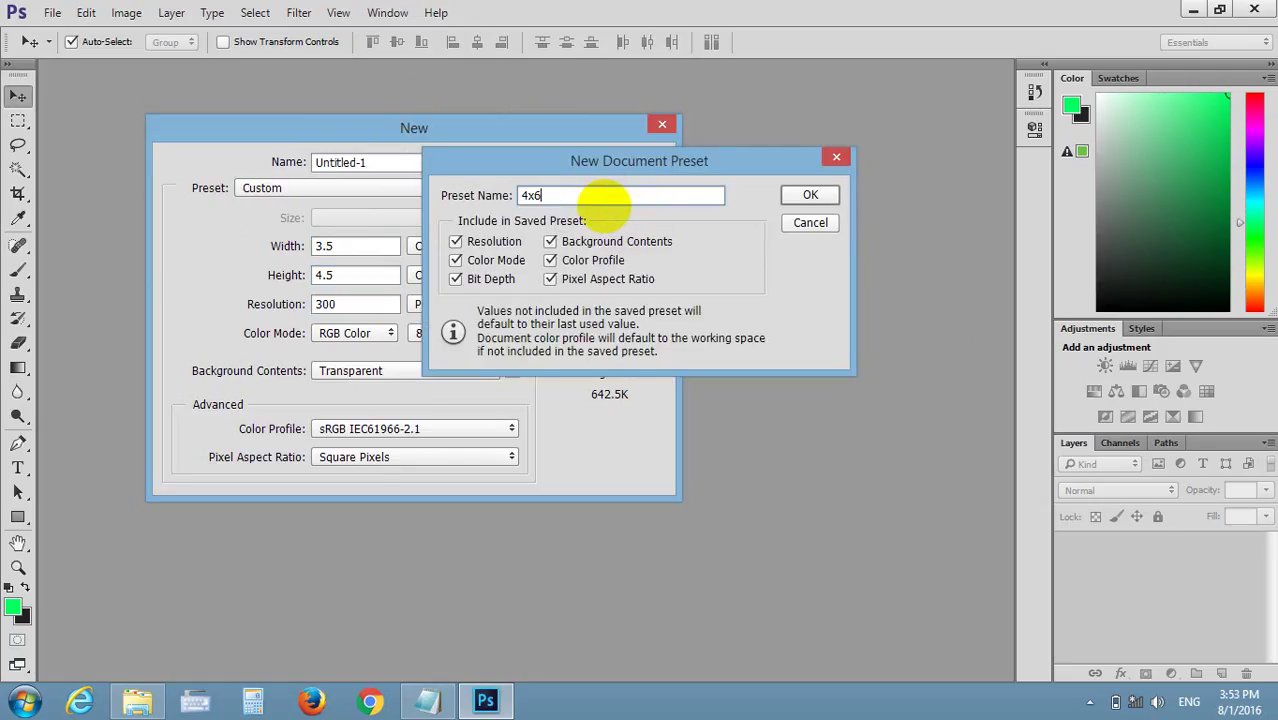
click(810, 194)
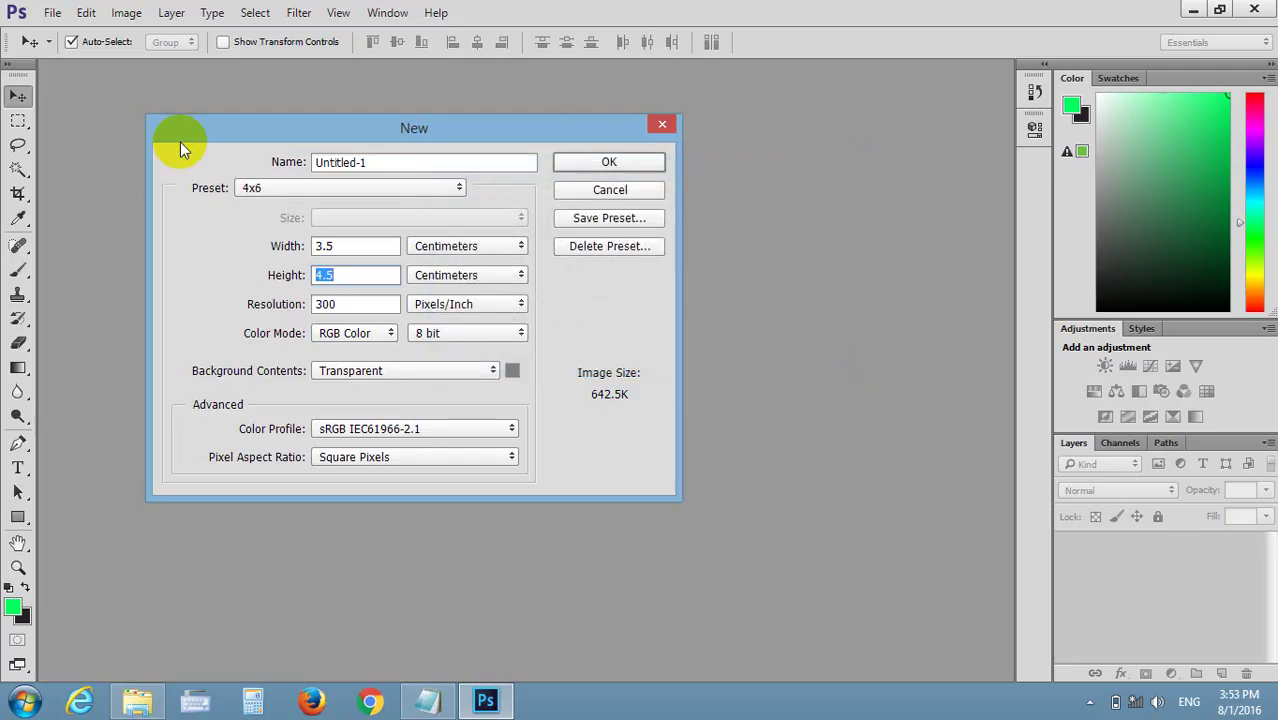
Compare the '3X 4' and '3x4' presets, then delete the extra '3X 4' preset
click(320, 188)
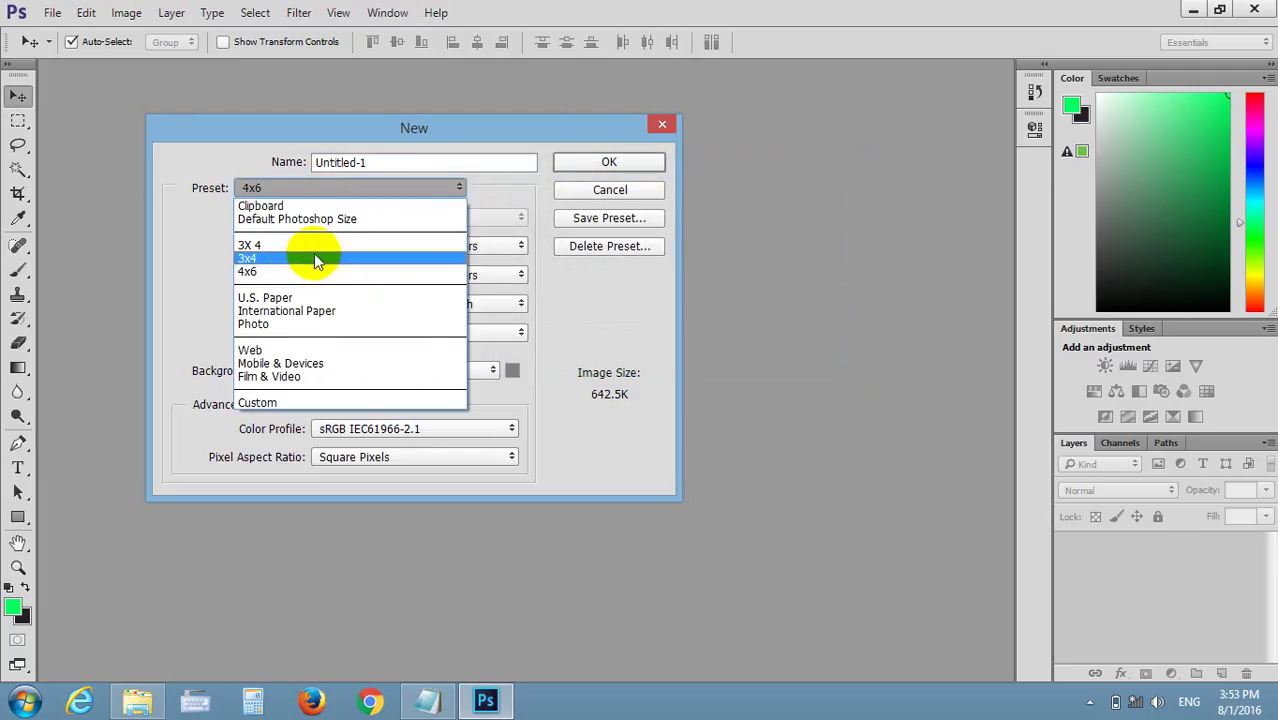
click(316, 246)
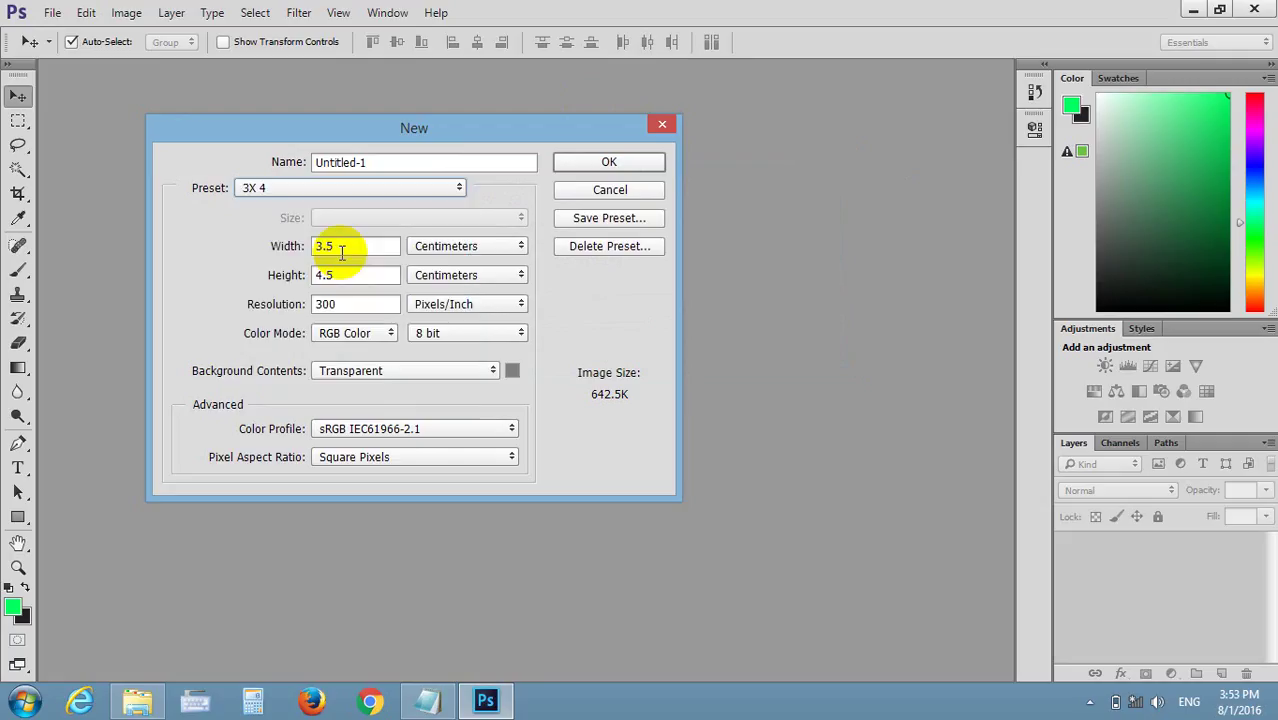
click(314, 188)
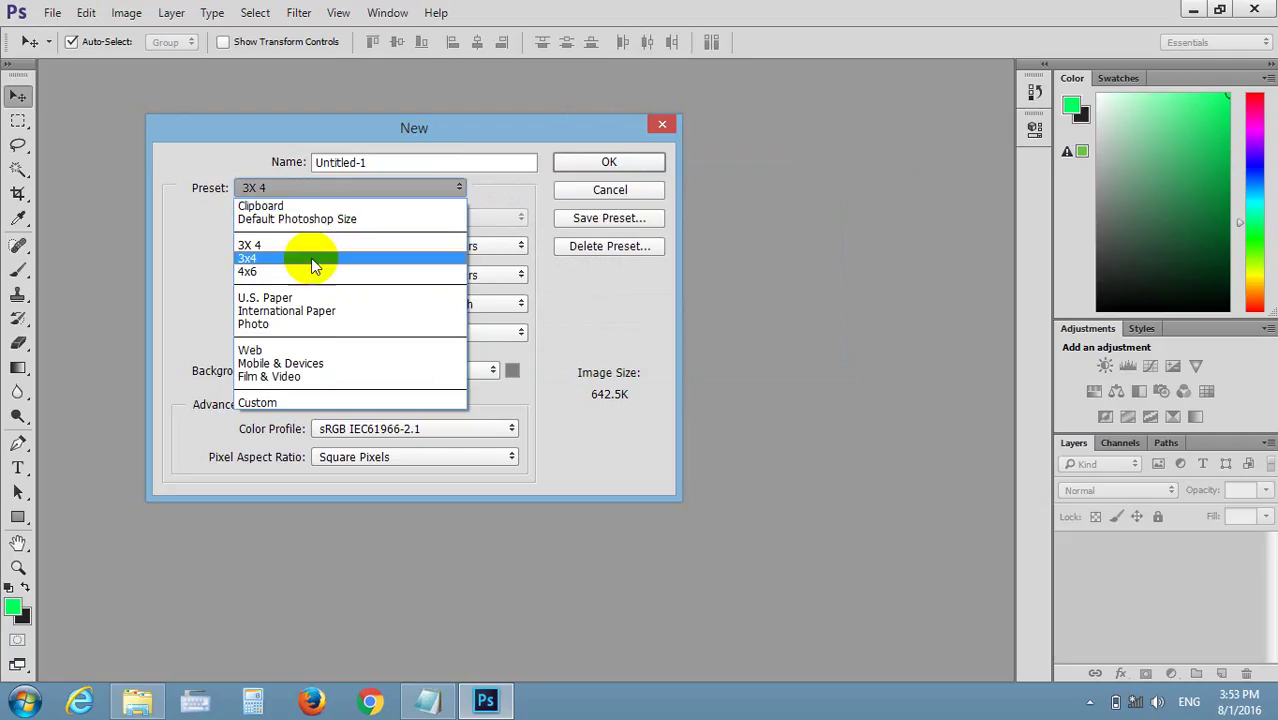
click(311, 258)
click(314, 190)
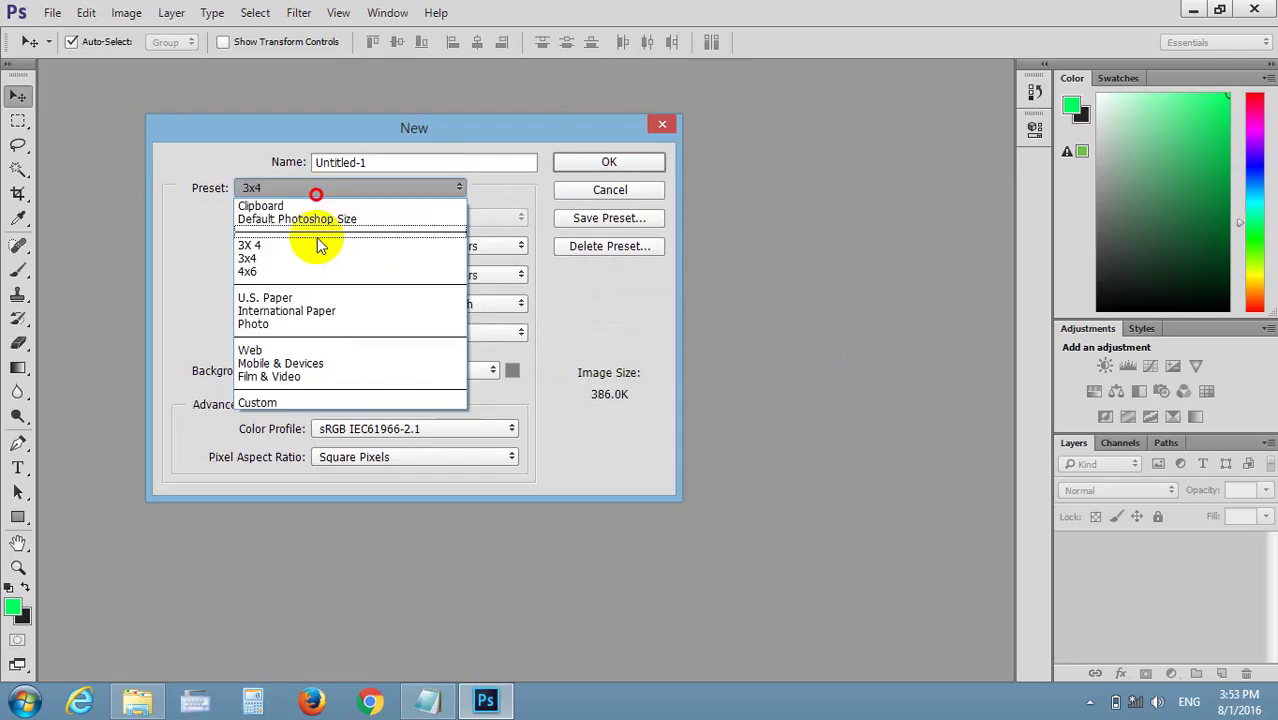
click(314, 245)
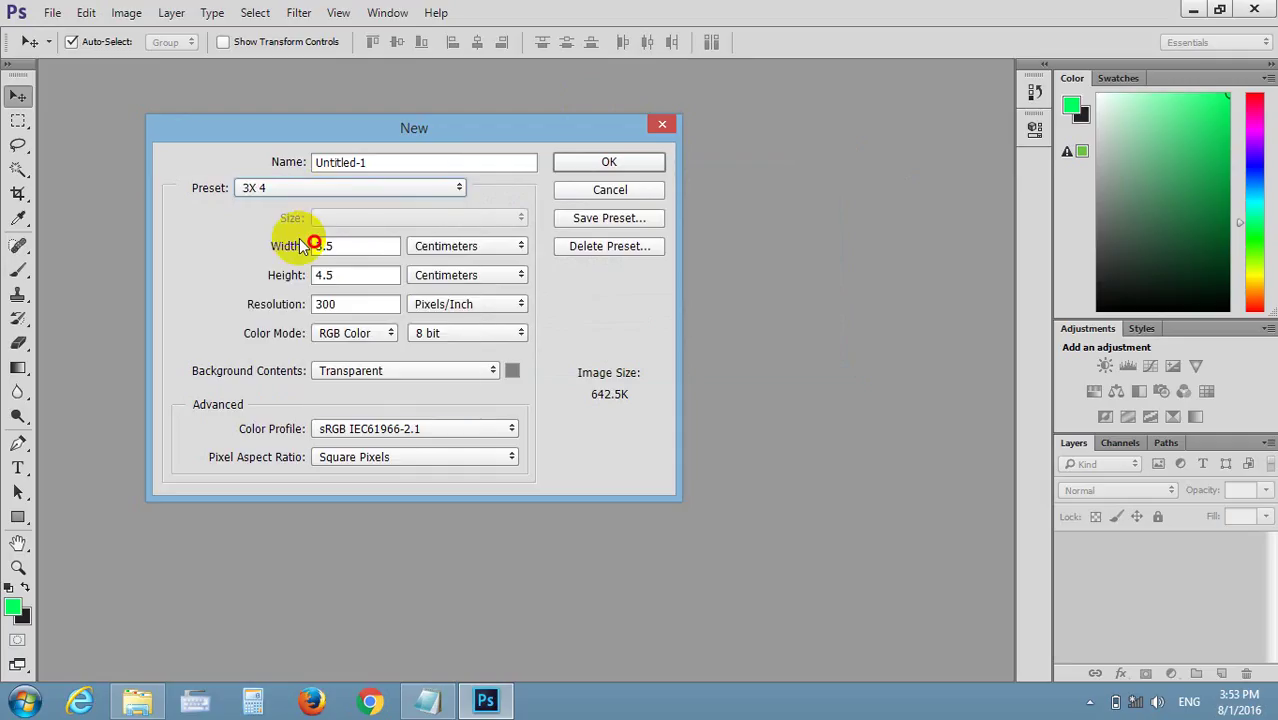
click(598, 250)
click(599, 277)
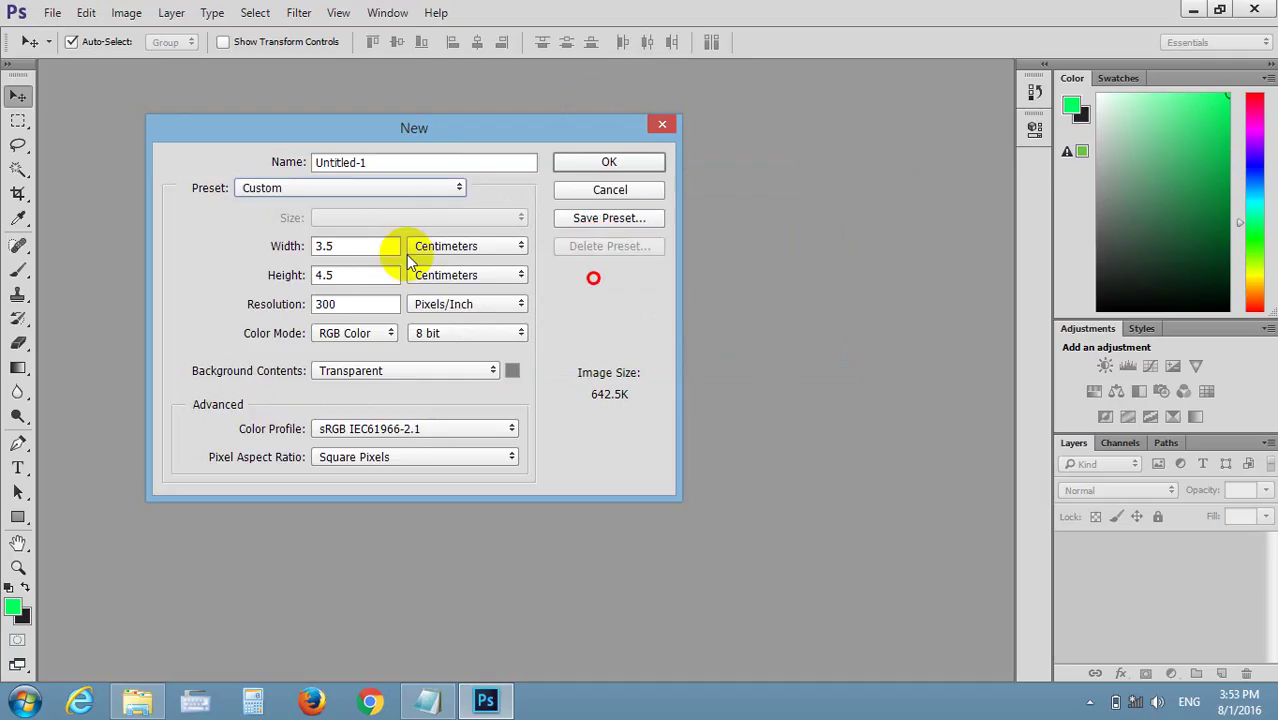
Verify preset 3x4 gives 2.7 × 3.5 cm and preset 4x6 gives 3.5 × 4.5 cm
click(415, 196)
click(333, 257)
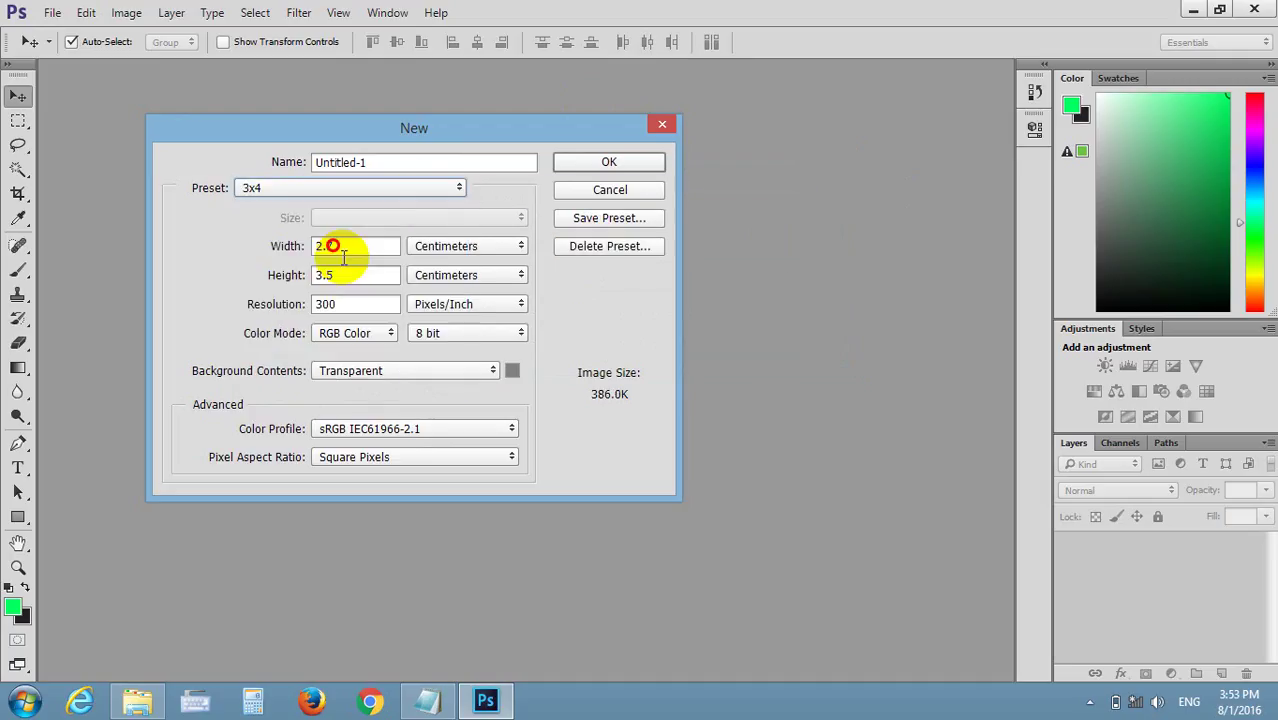
double_click(337, 248)
click(359, 274)
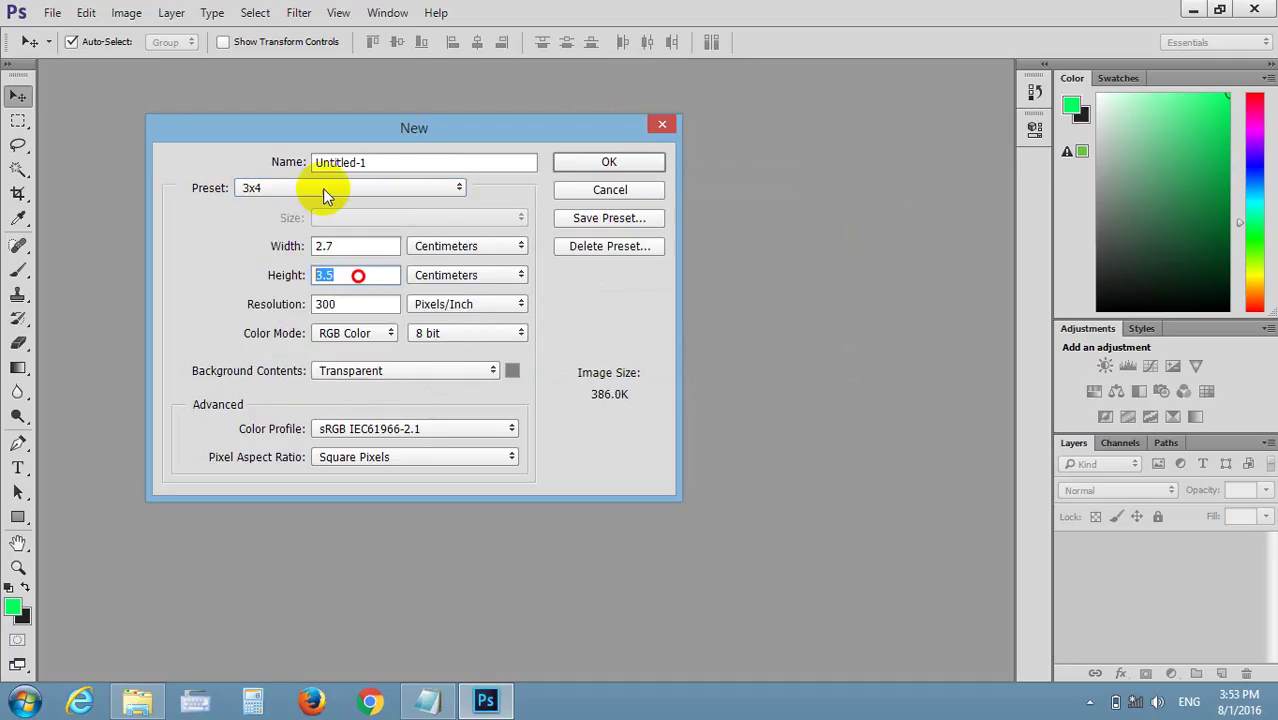
click(323, 188)
click(313, 251)
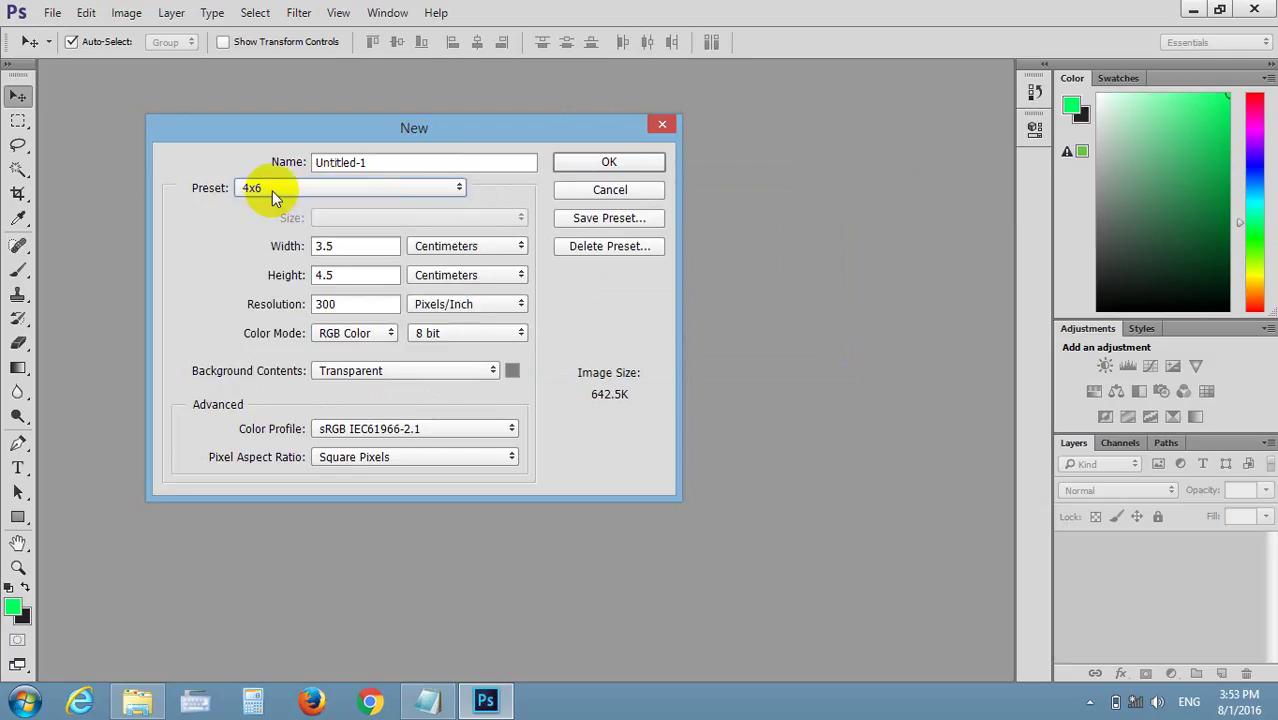
double_click(322, 245)
click(334, 272)
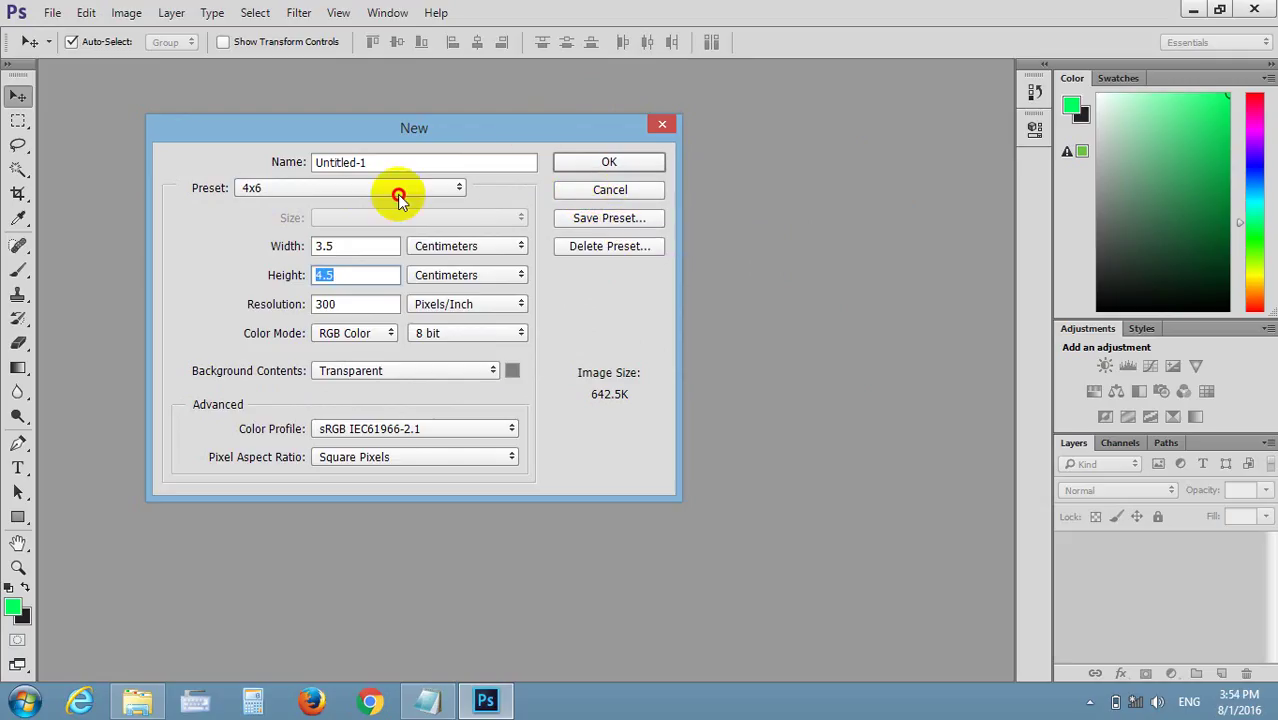
click(399, 190)
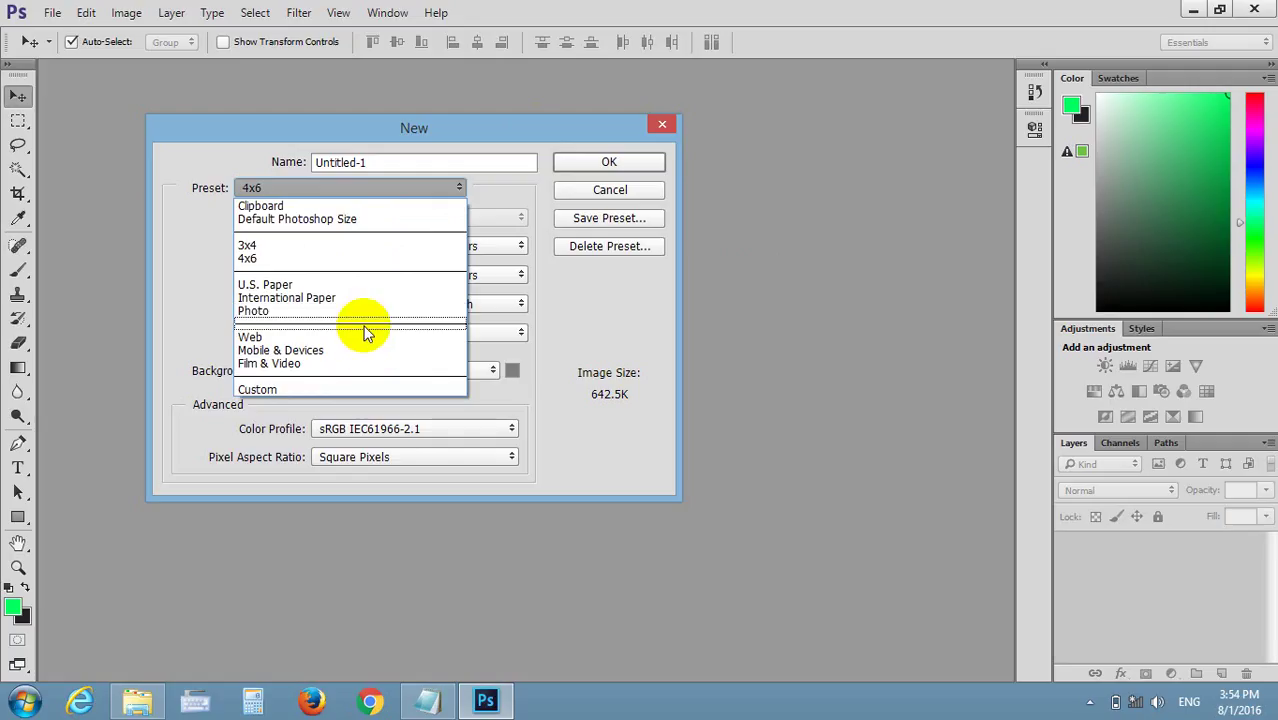
click(305, 246)
click(285, 248)
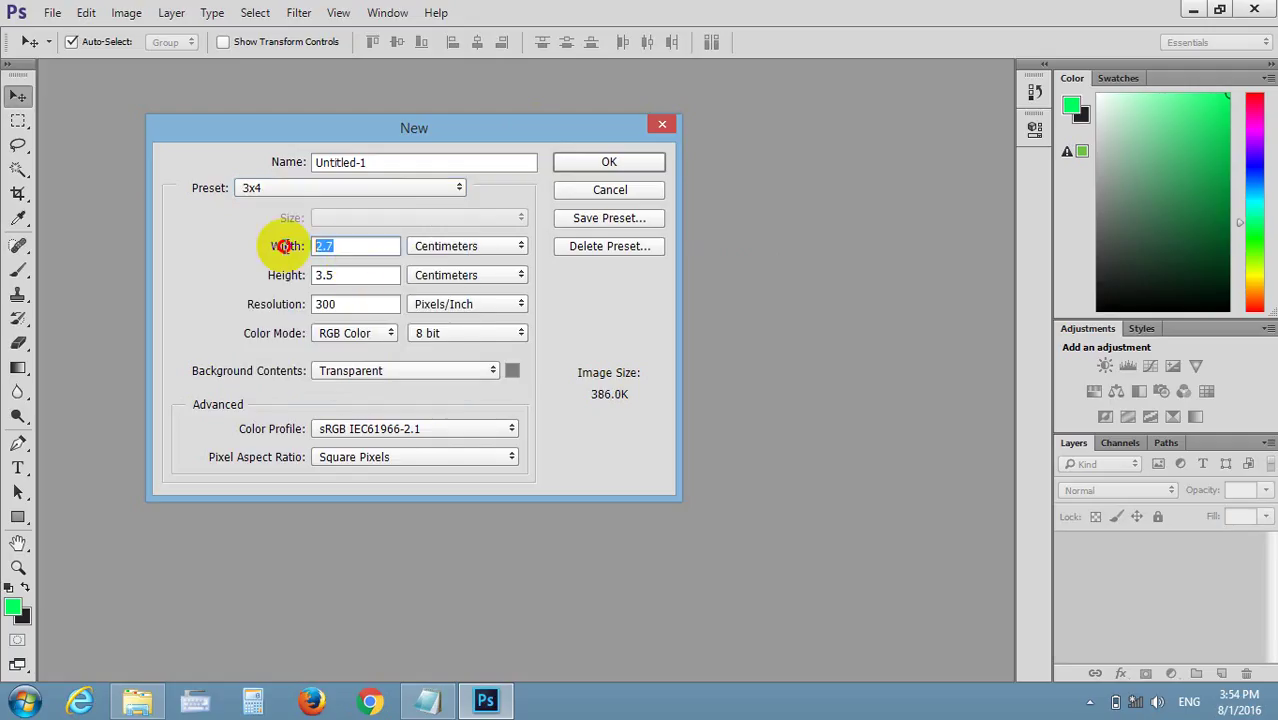
click(281, 270)
click(295, 188)
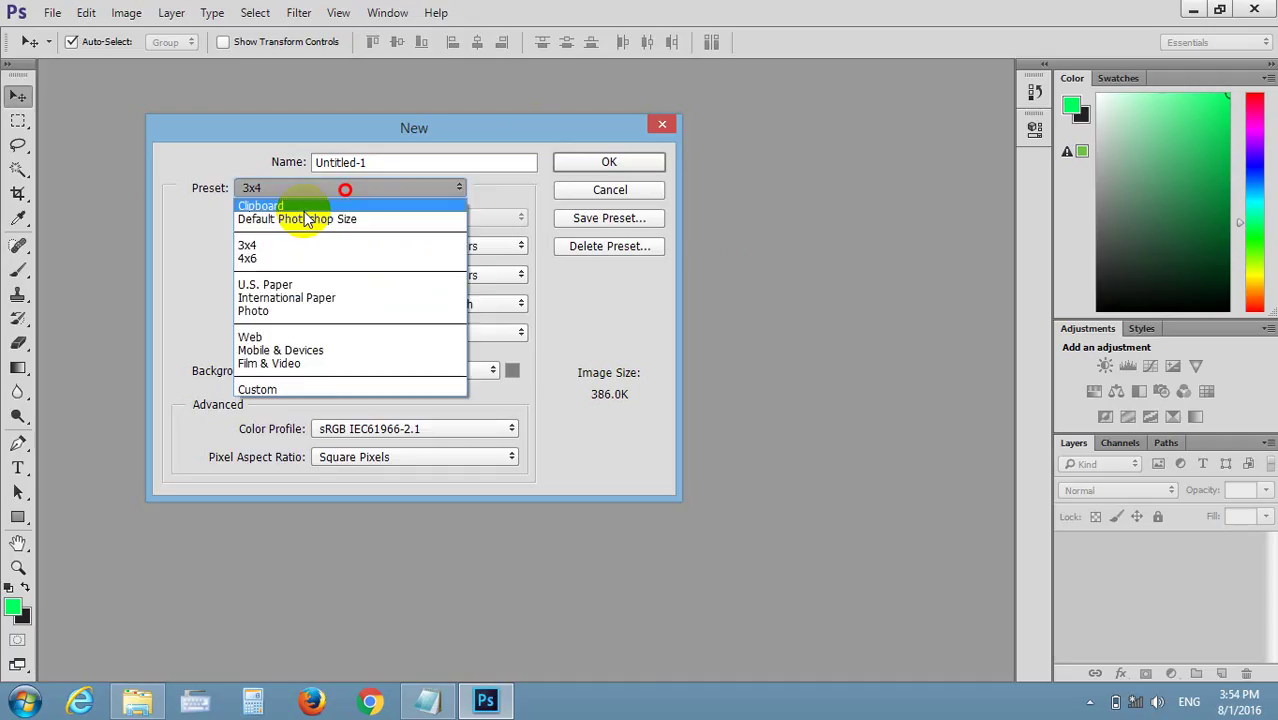
click(305, 256)
double_click(359, 249)
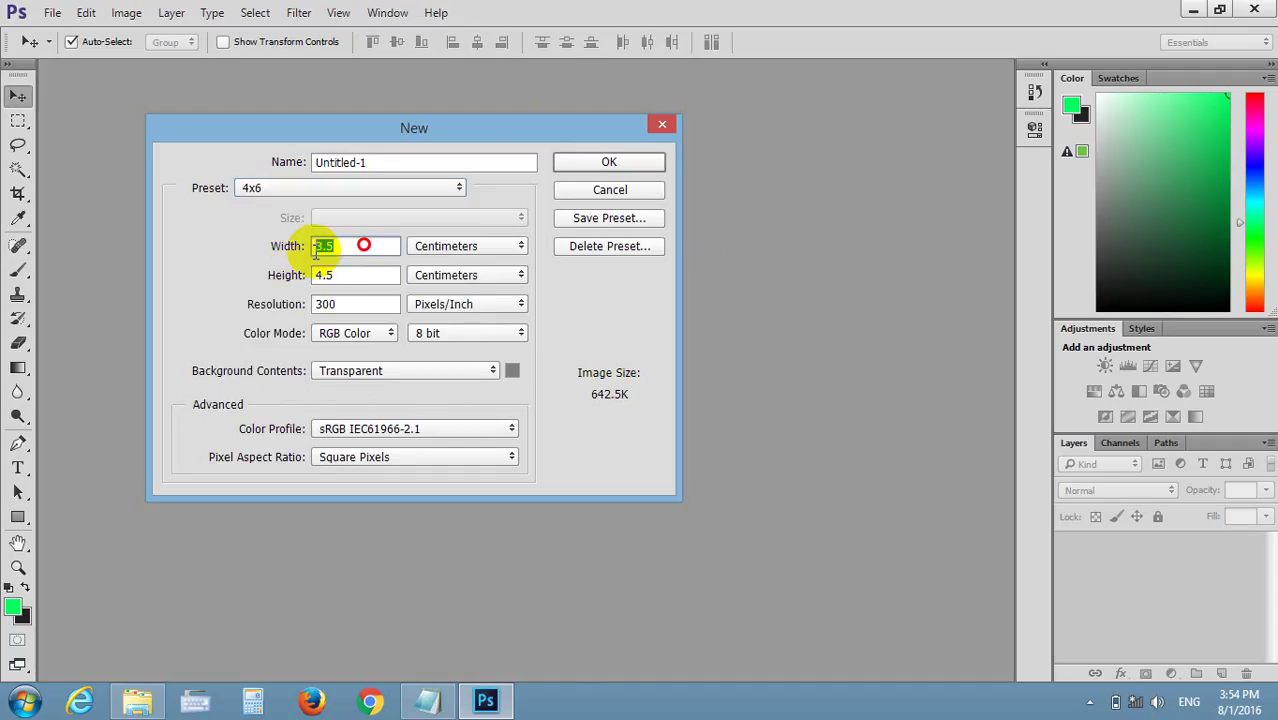
click(290, 272)
double_click(325, 304)
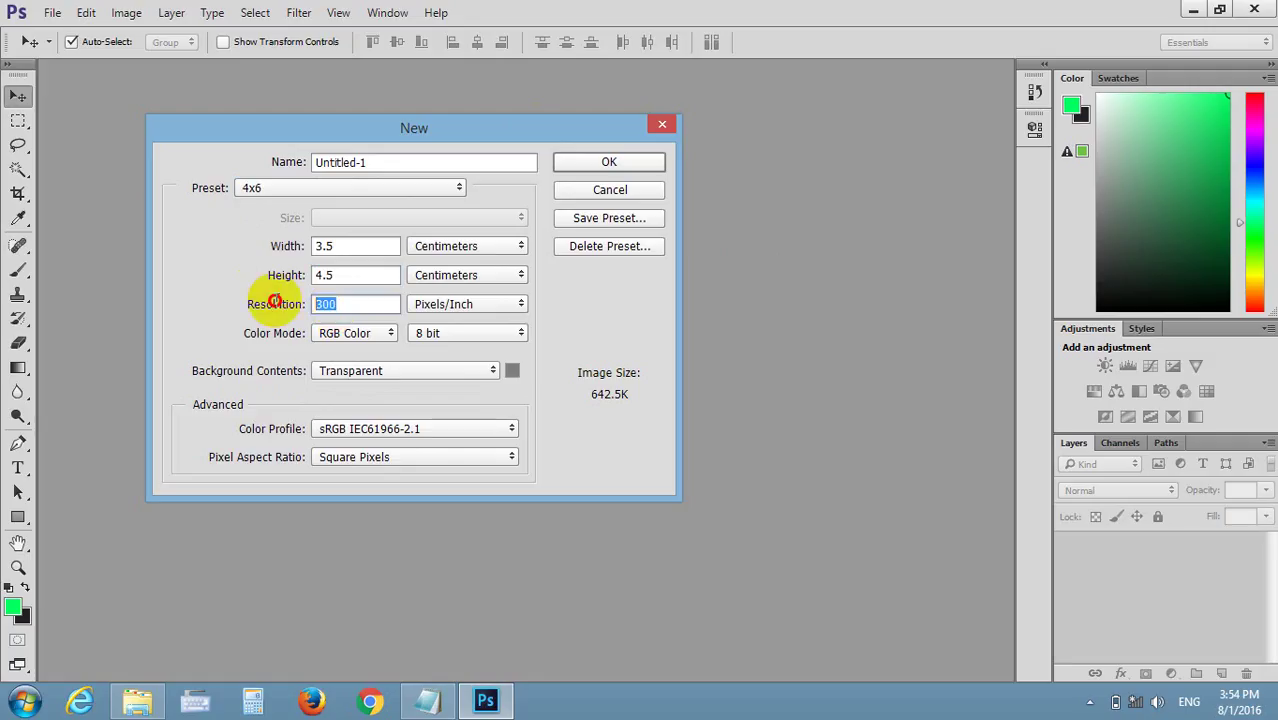
click(266, 302)
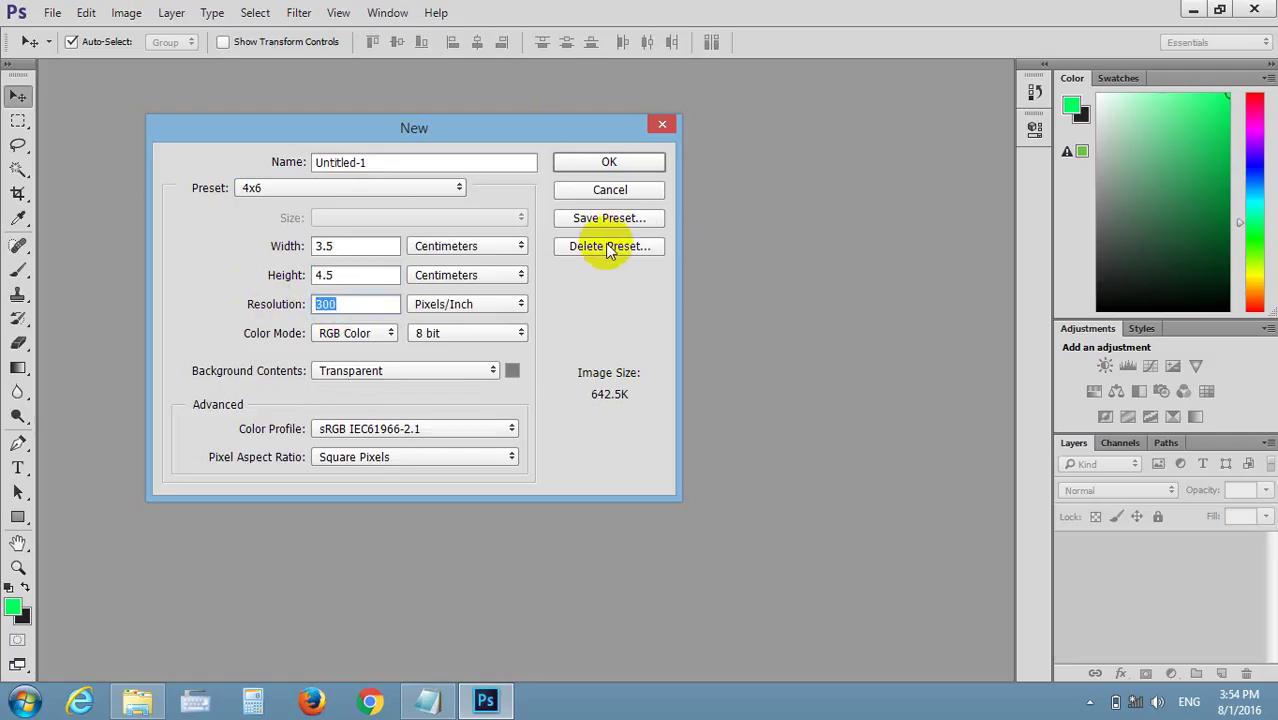
Create and close a test document from the 4x6 preset, then reopen File > New, cancelling once
click(616, 166)
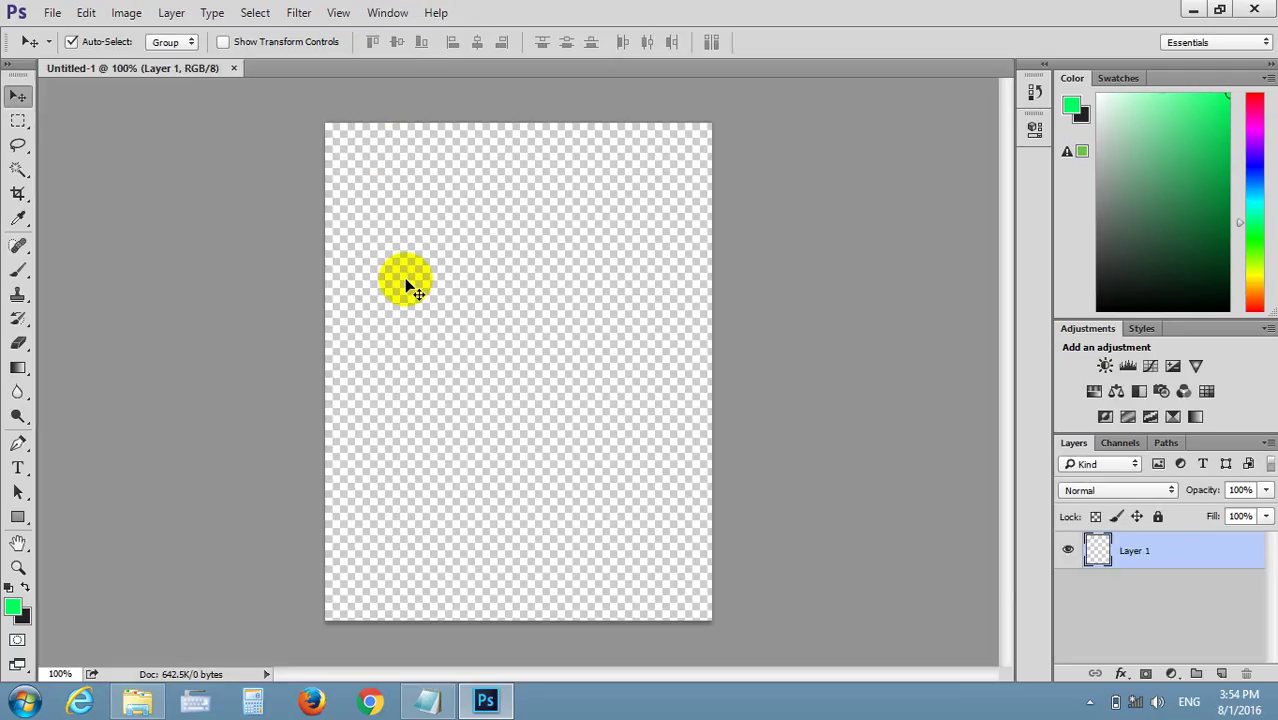
click(234, 68)
click(54, 13)
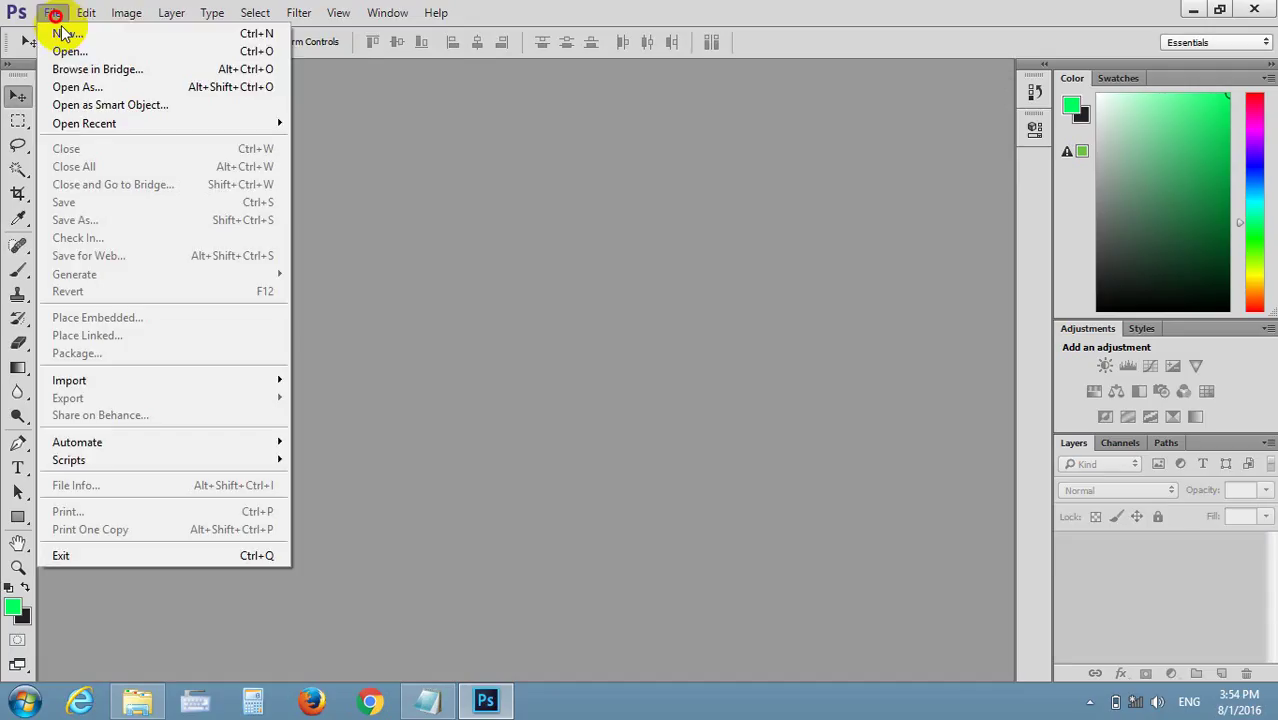
click(62, 33)
click(580, 192)
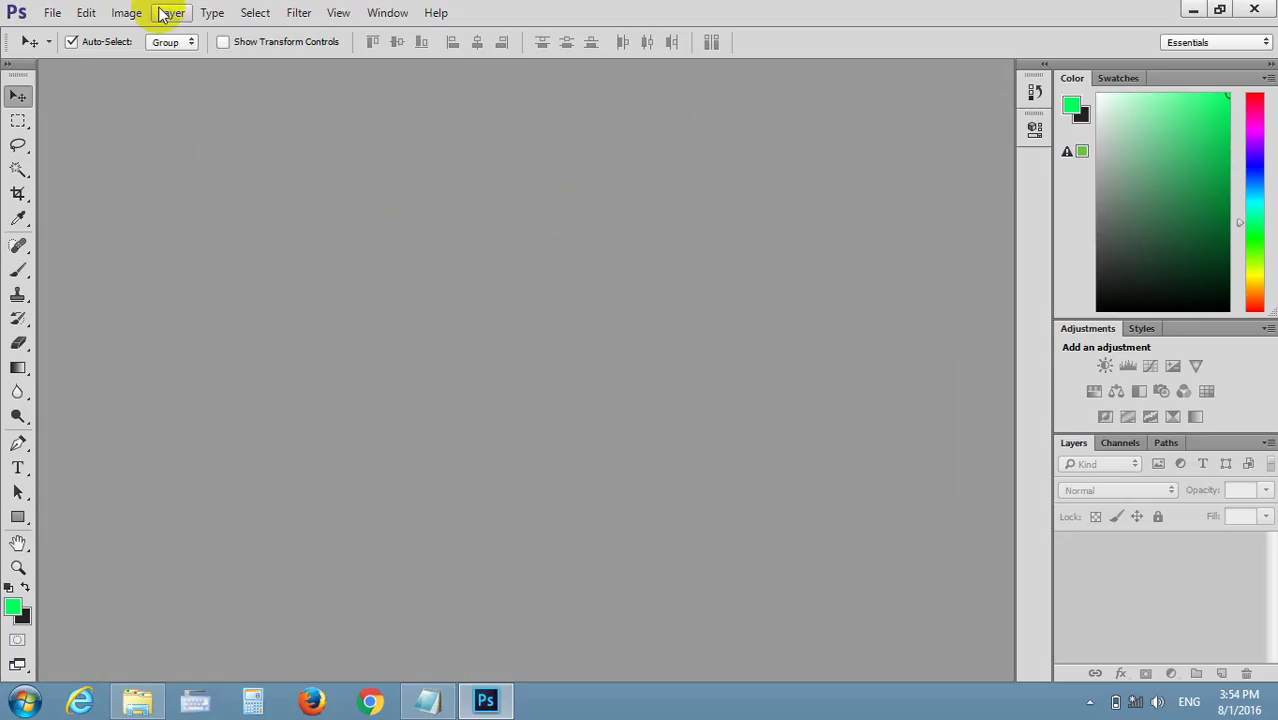
click(52, 12)
click(62, 31)
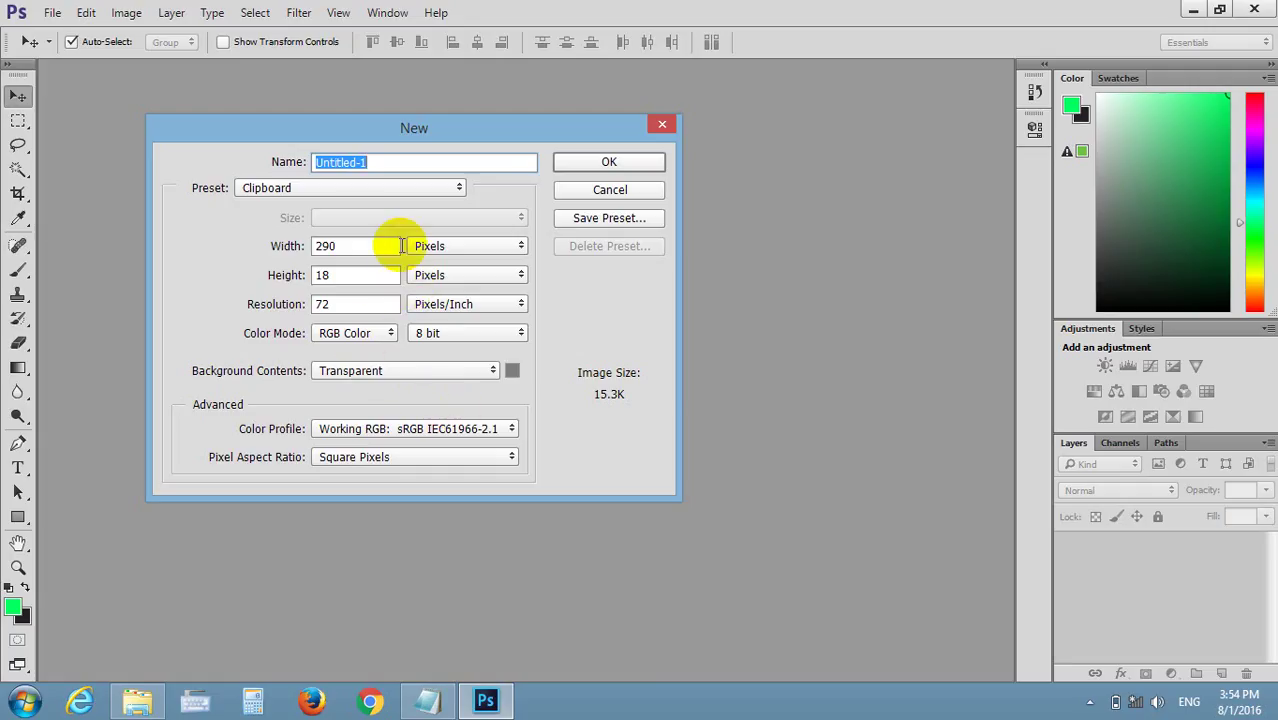
double_click(329, 246)
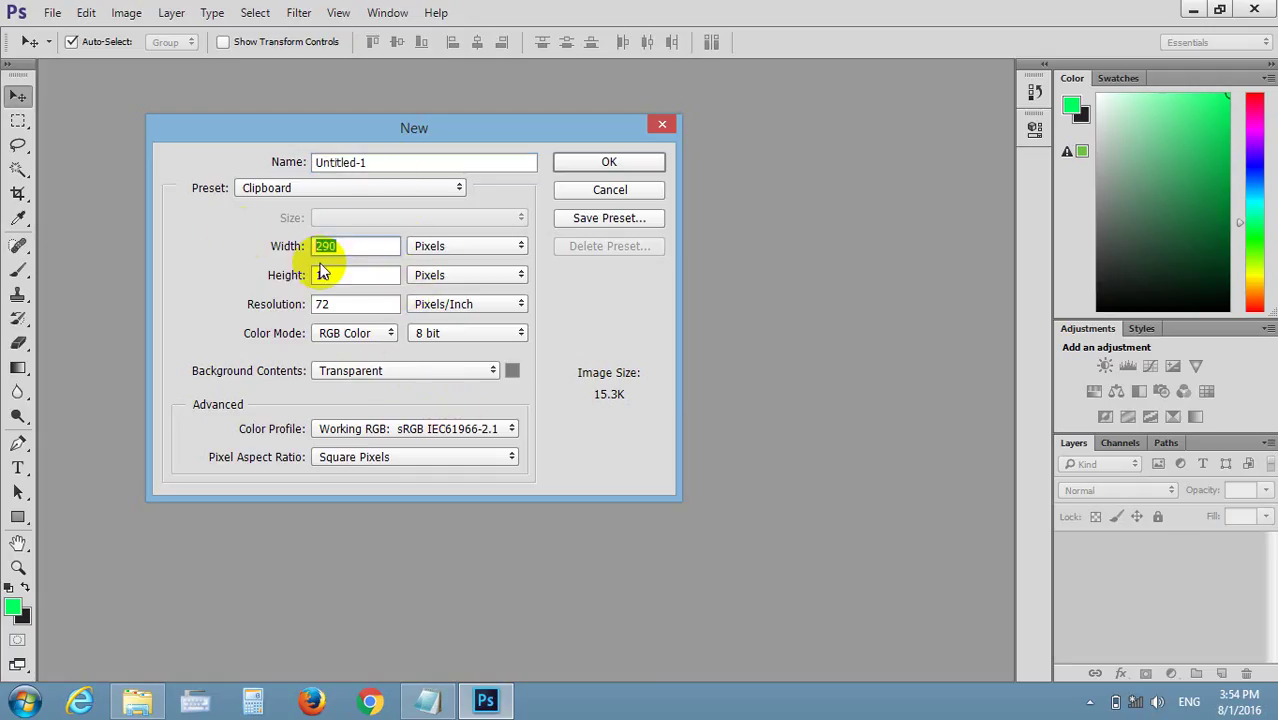
double_click(390, 166)
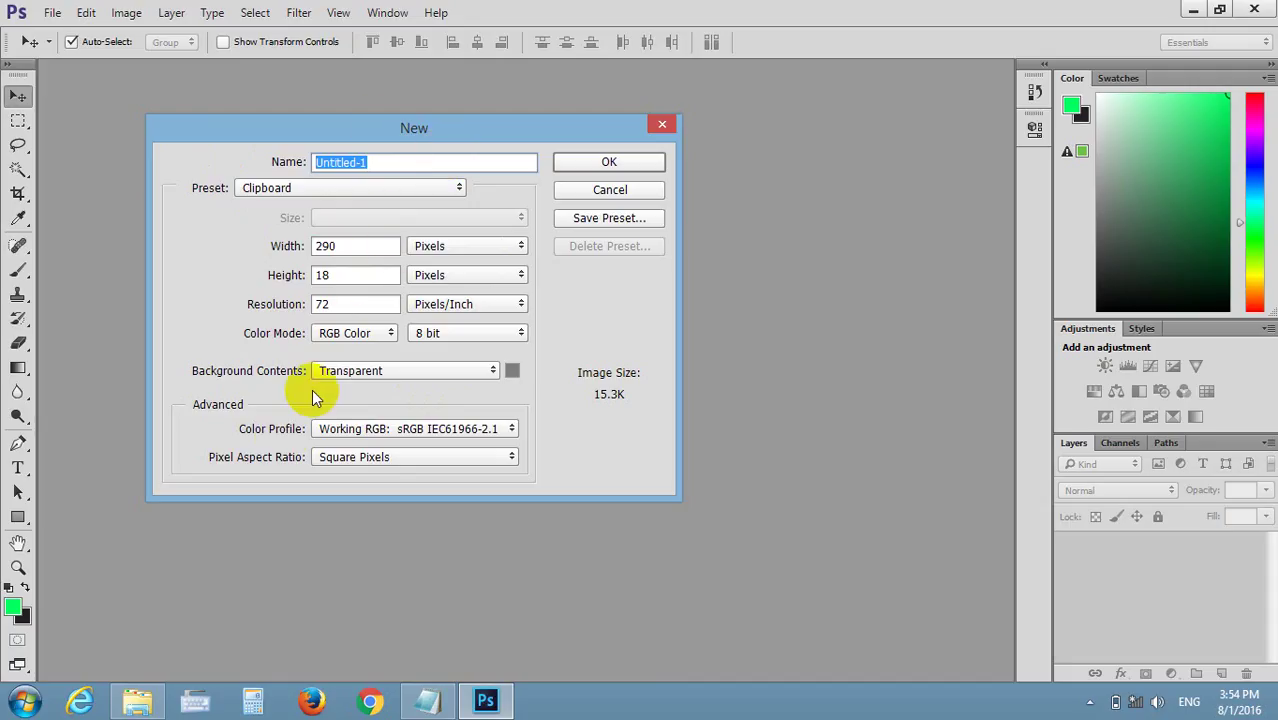
click(342, 458)
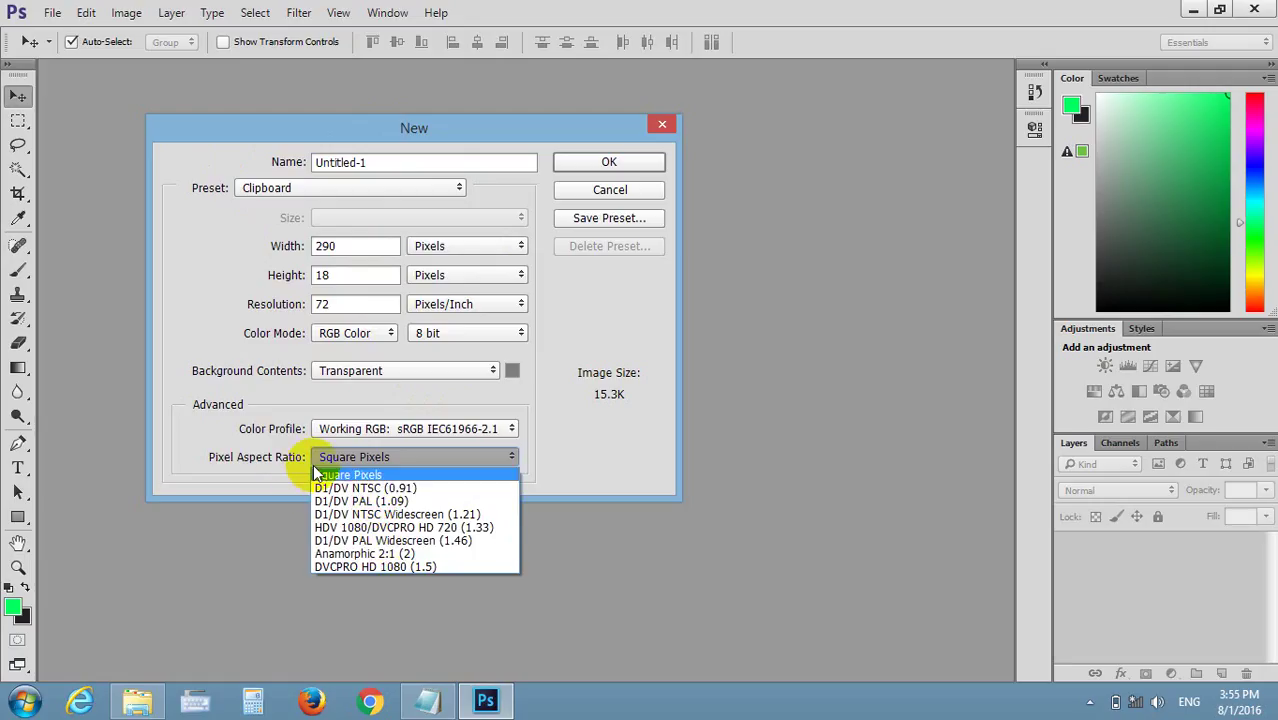
click(585, 462)
click(511, 435)
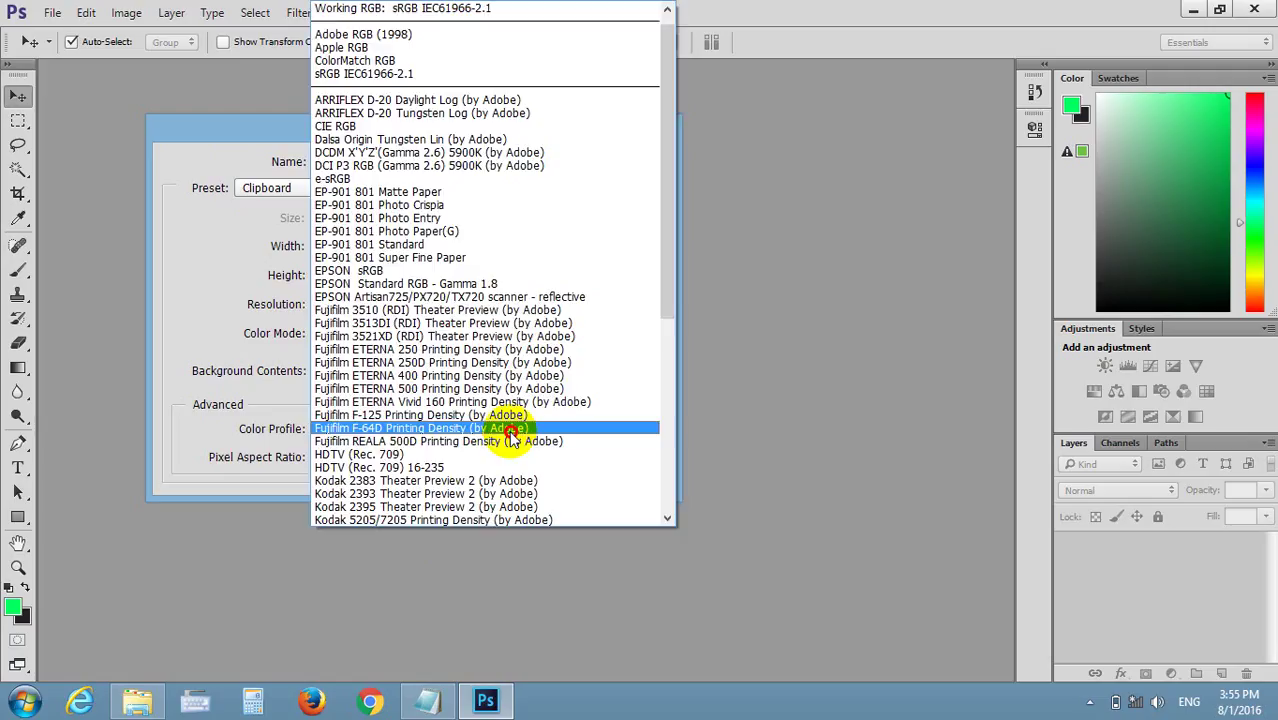
click(185, 271)
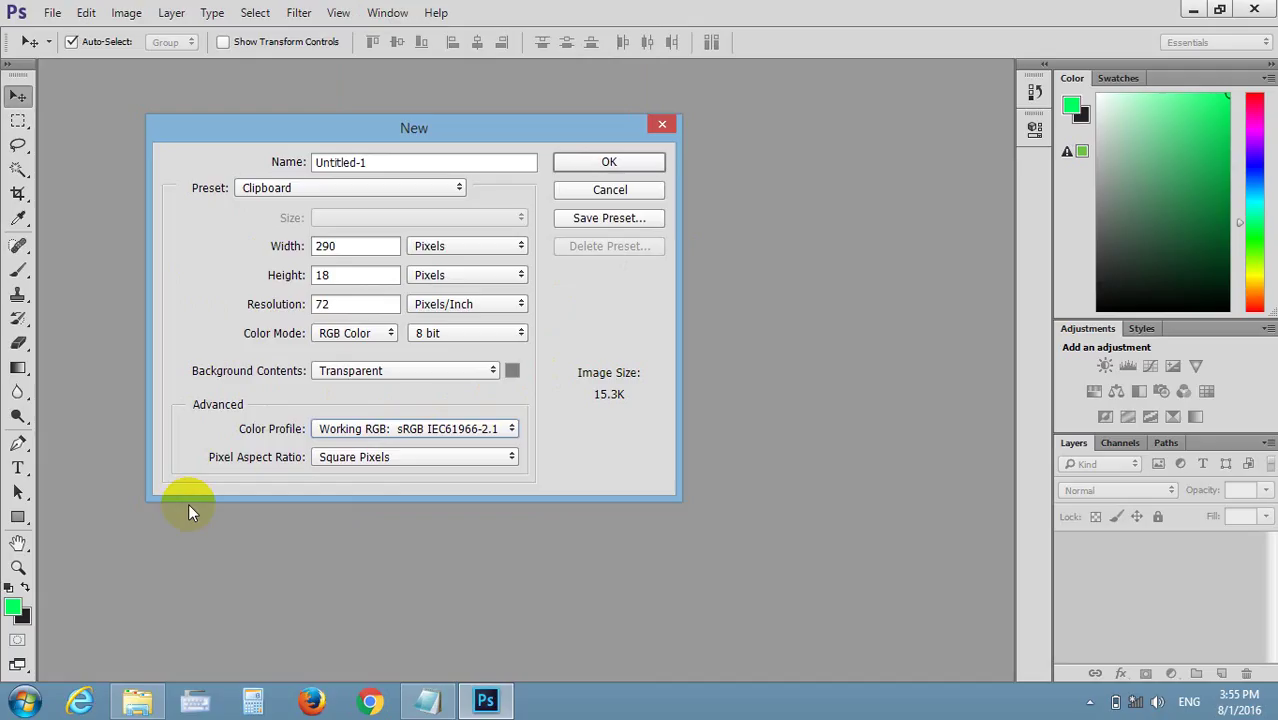
double_click(363, 247)
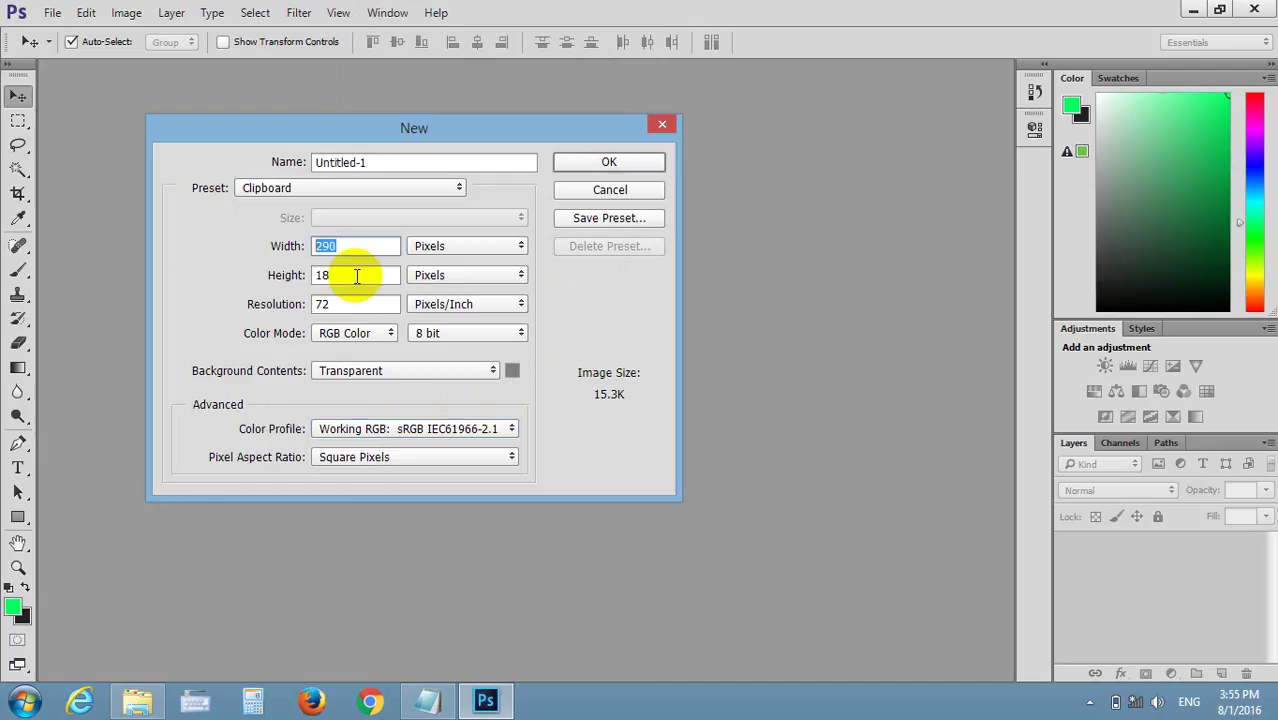
key(Tab)
key(Tab)
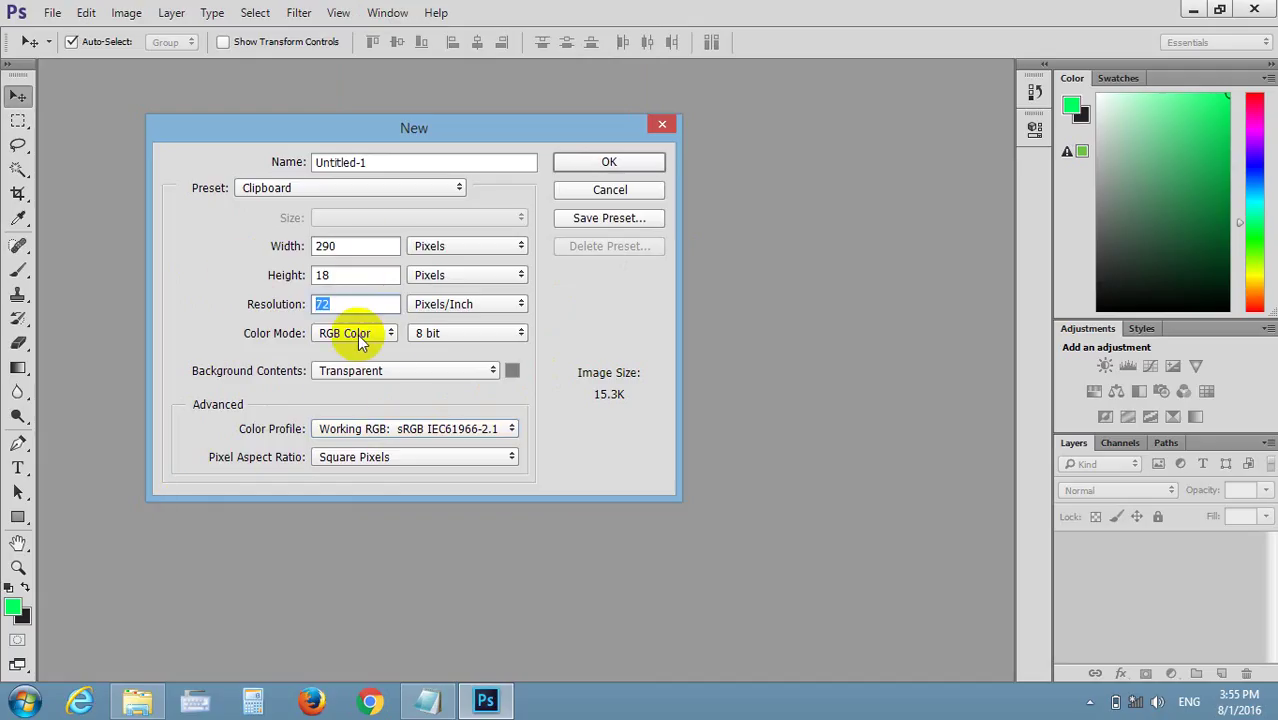
click(403, 371)
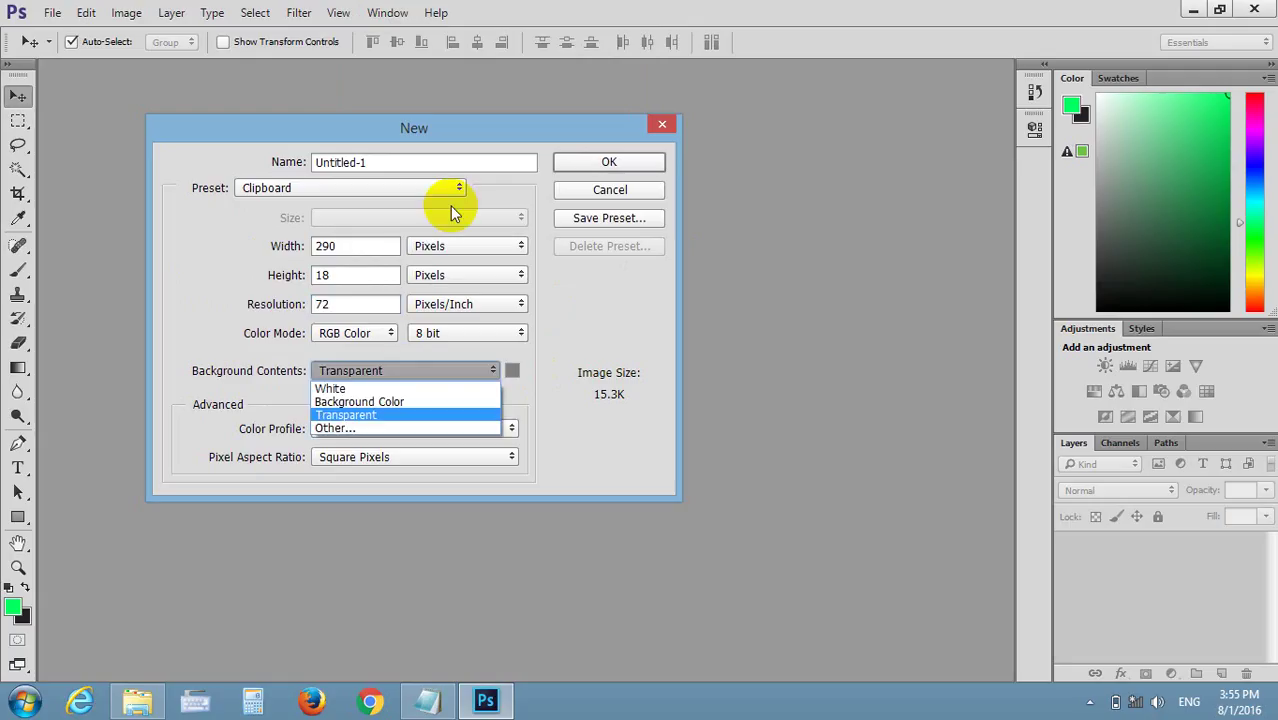
click(578, 314)
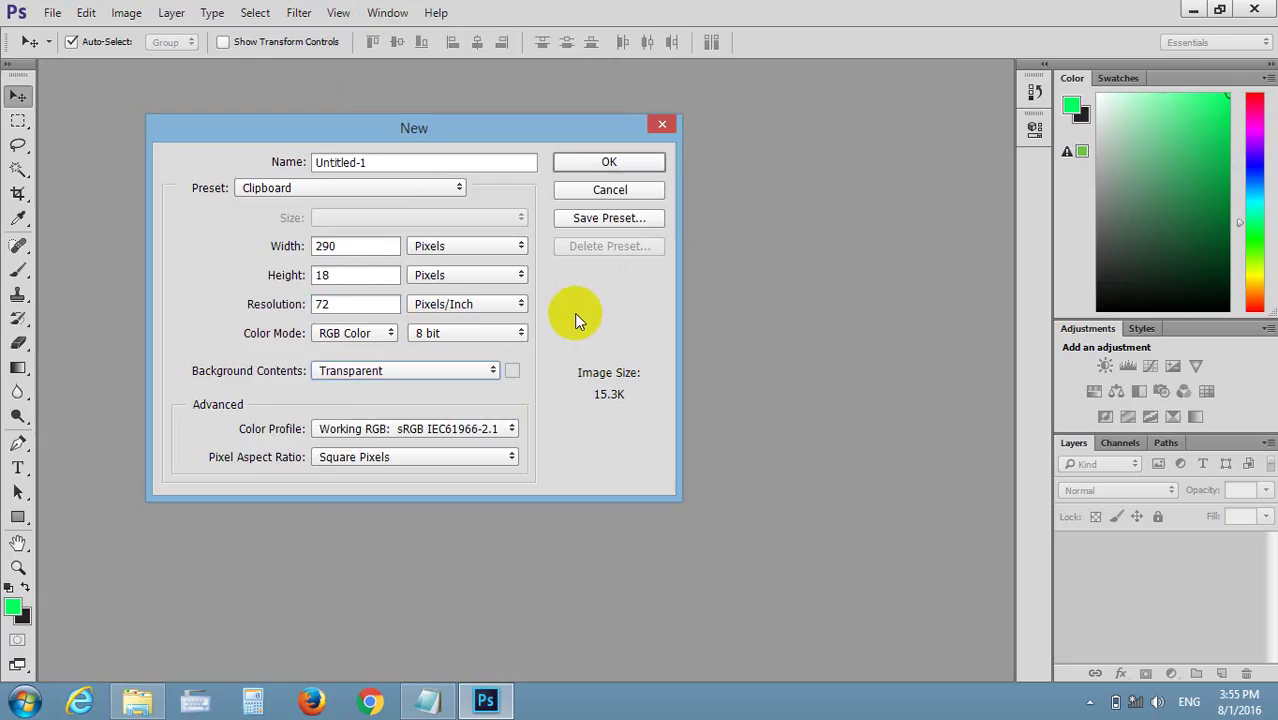